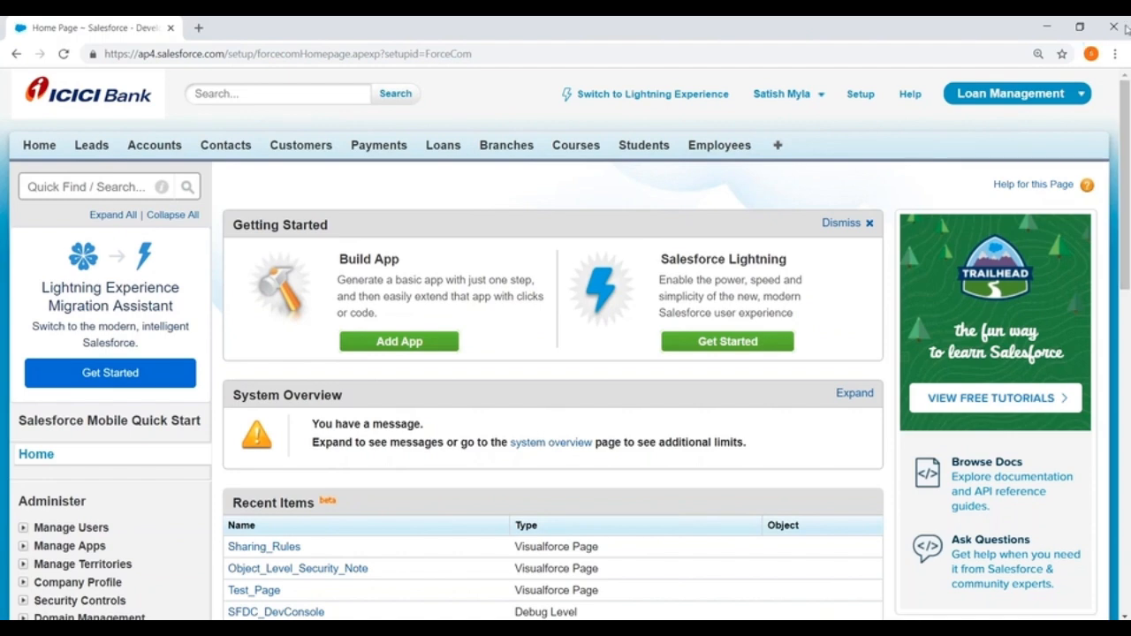
- Navigate Setup through Build > Create > Workflow & Approvals to the Approval Processes page
{"action": "left_click", "coordinate": [861, 96]}
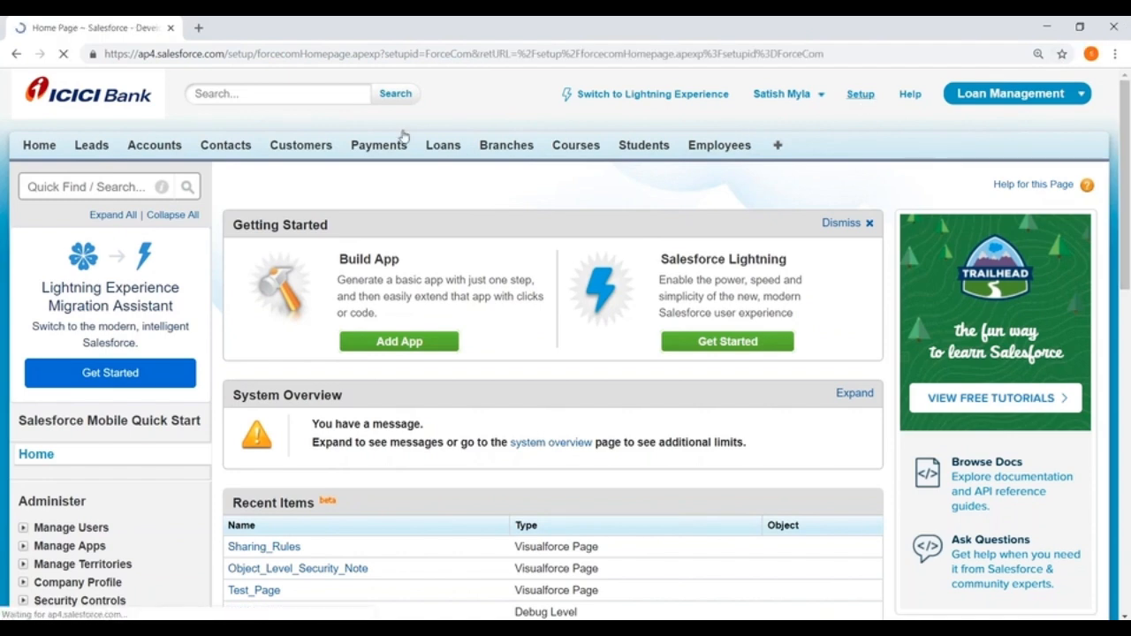
{"action": "scroll", "coordinate": [178, 247], "scroll_direction": "down", "scroll_amount": 4}
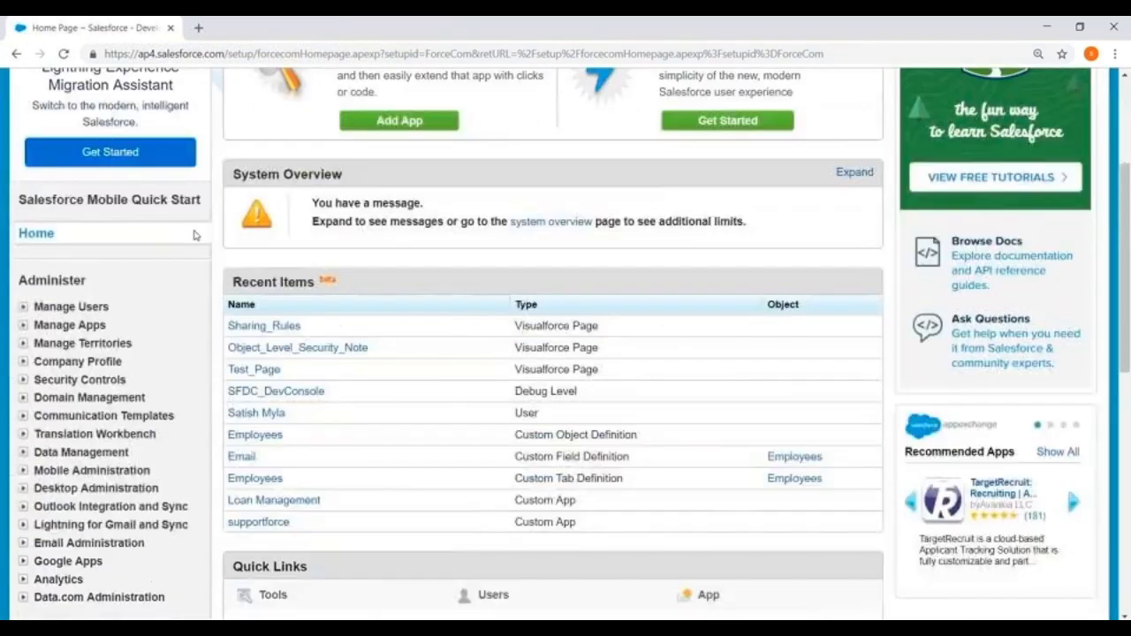
{"action": "scroll", "coordinate": [179, 247], "scroll_direction": "down", "scroll_amount": 3}
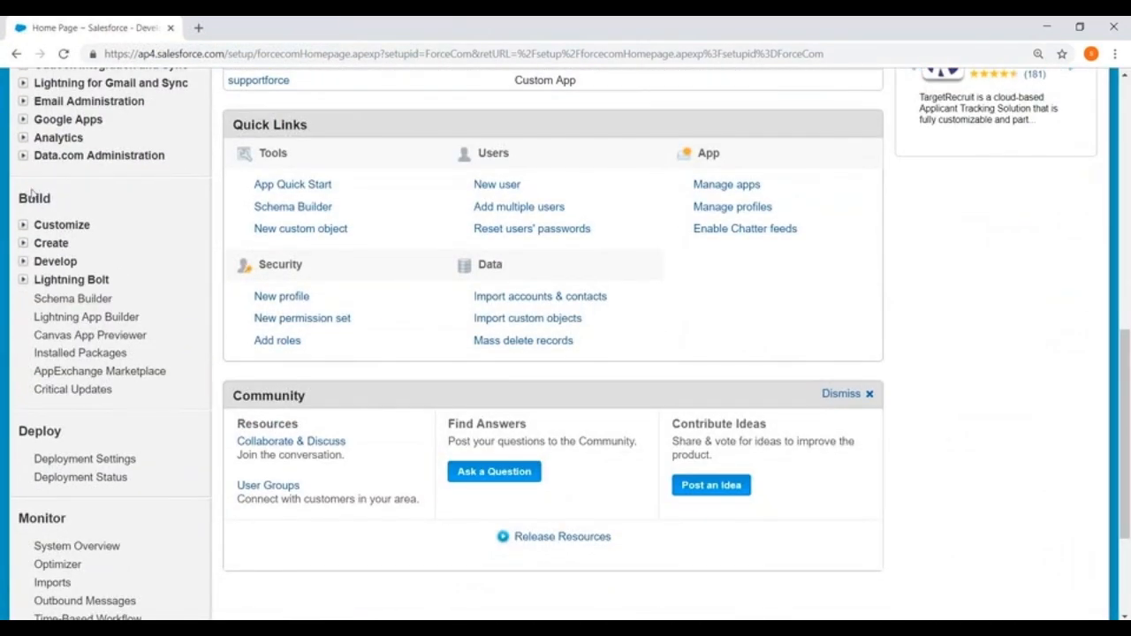
{"action": "left_click", "coordinate": [23, 243]}
{"action": "scroll", "coordinate": [97, 256], "scroll_direction": "down", "scroll_amount": 3}
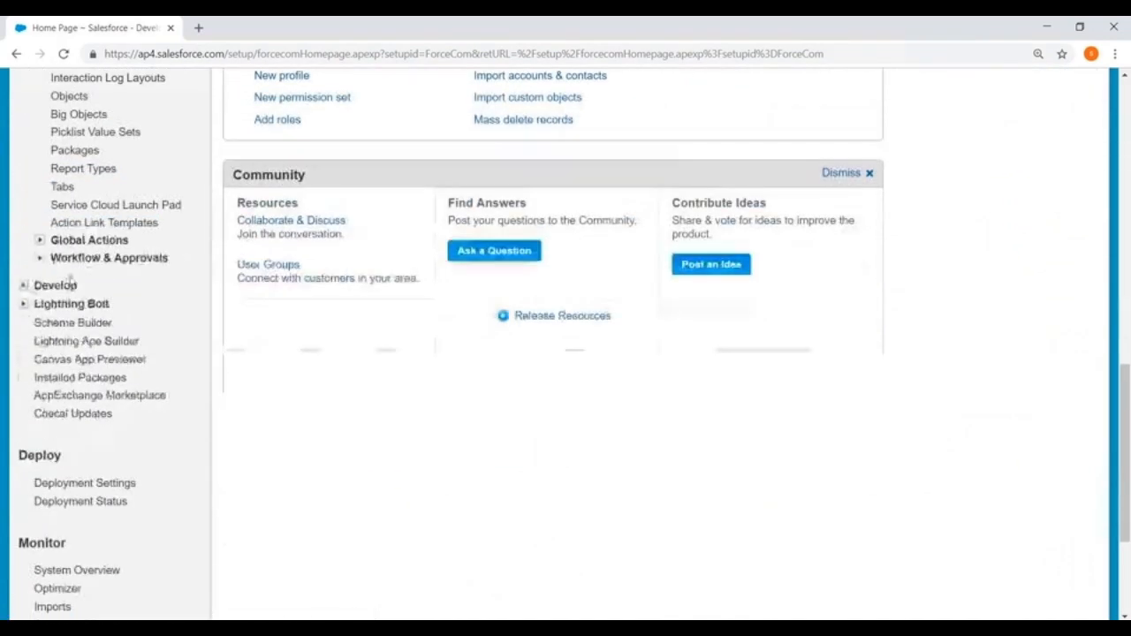
{"action": "left_click", "coordinate": [40, 257]}
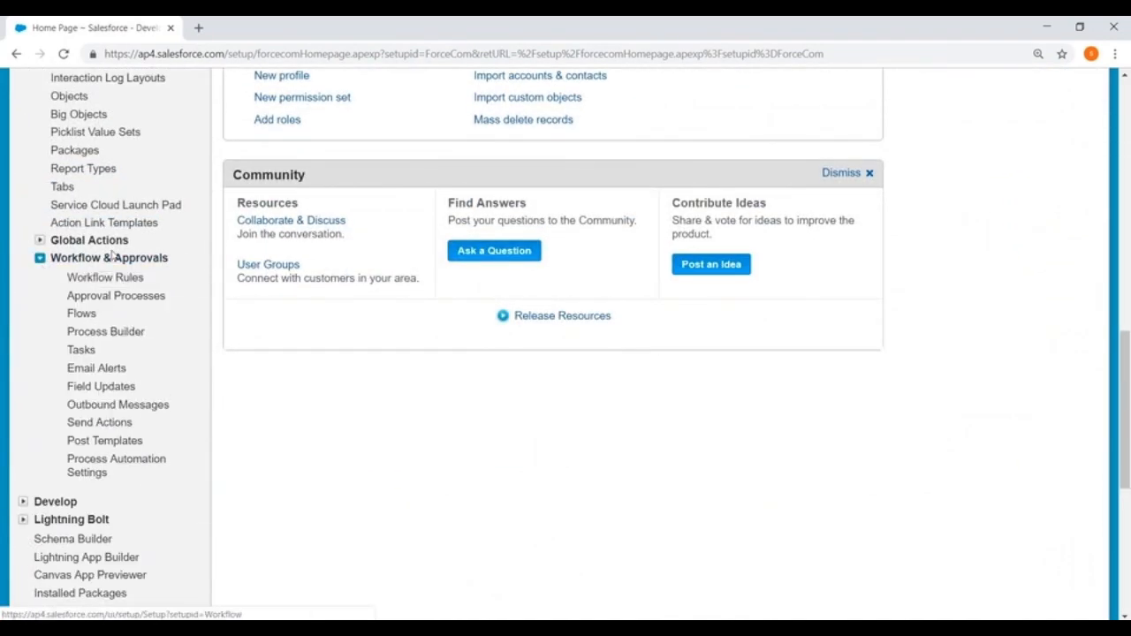
{"action": "left_click", "coordinate": [94, 298]}
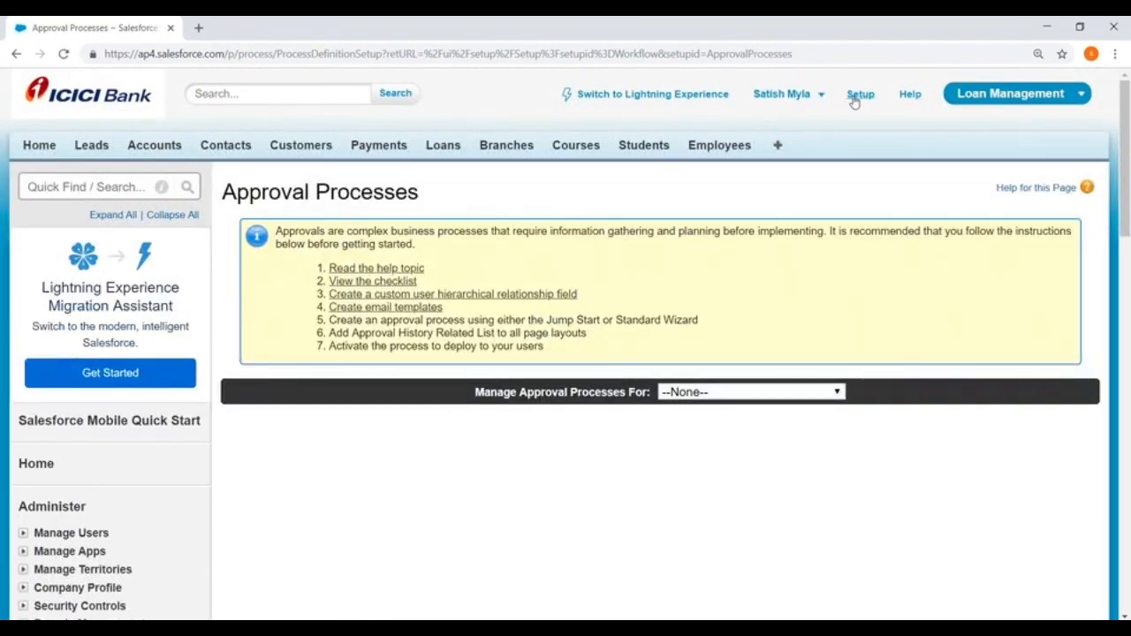
- Return to Approval Processes from Setup and choose Customer in Manage Approval Processes For
{"action": "left_click", "coordinate": [854, 100]}
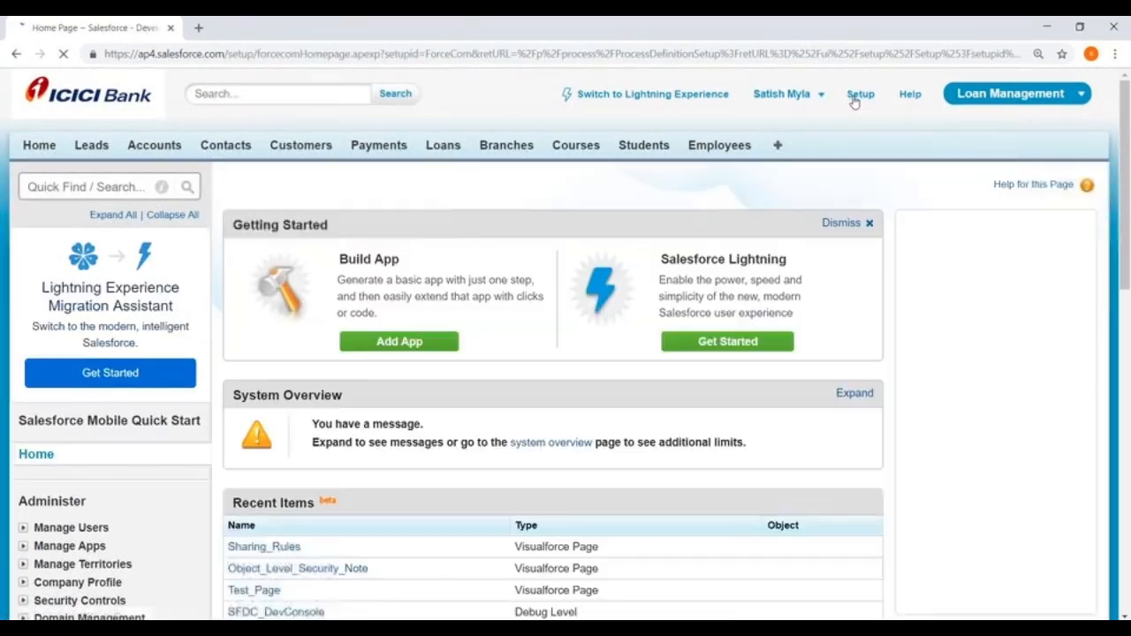
{"action": "scroll", "coordinate": [139, 245], "scroll_direction": "down", "scroll_amount": 7}
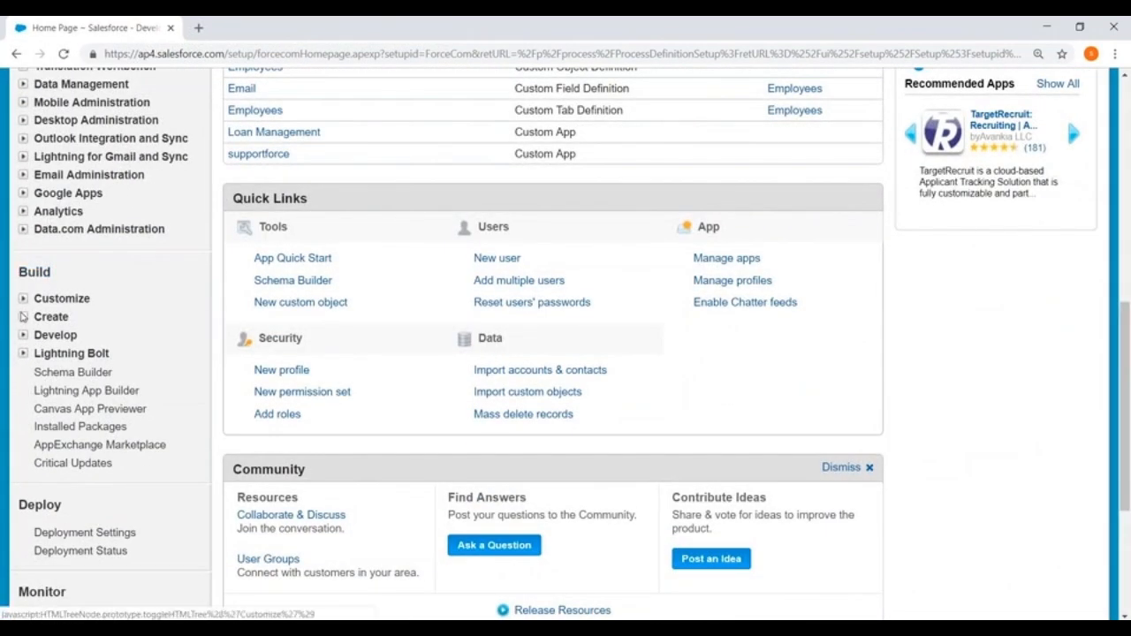
{"action": "left_click", "coordinate": [23, 317]}
{"action": "scroll", "coordinate": [126, 278], "scroll_direction": "down", "scroll_amount": 3}
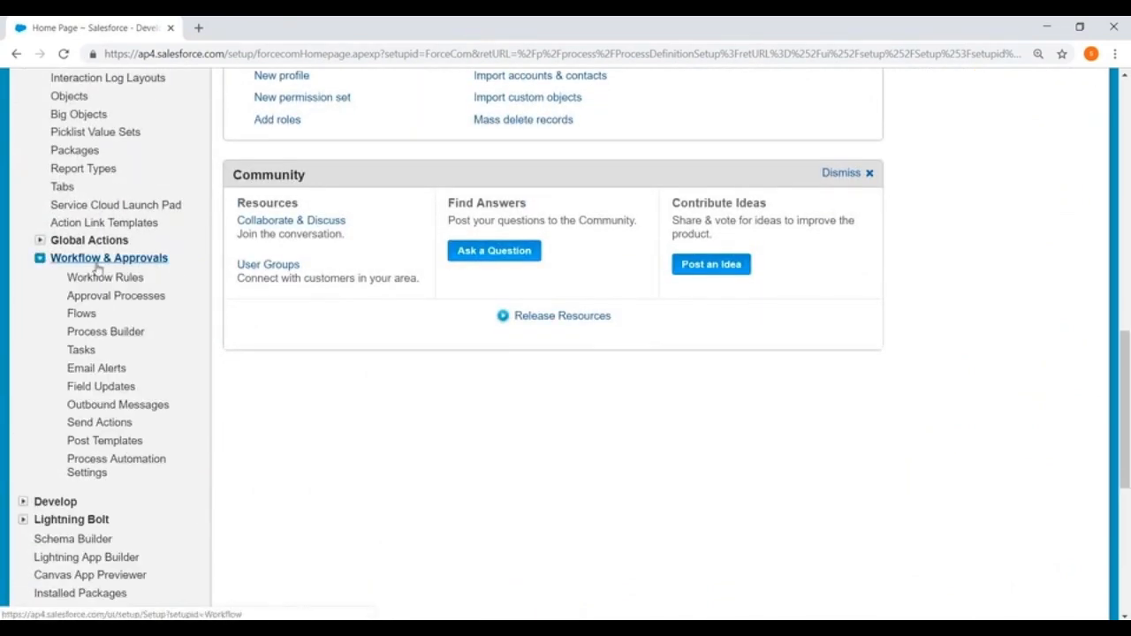
{"action": "left_click", "coordinate": [113, 297]}
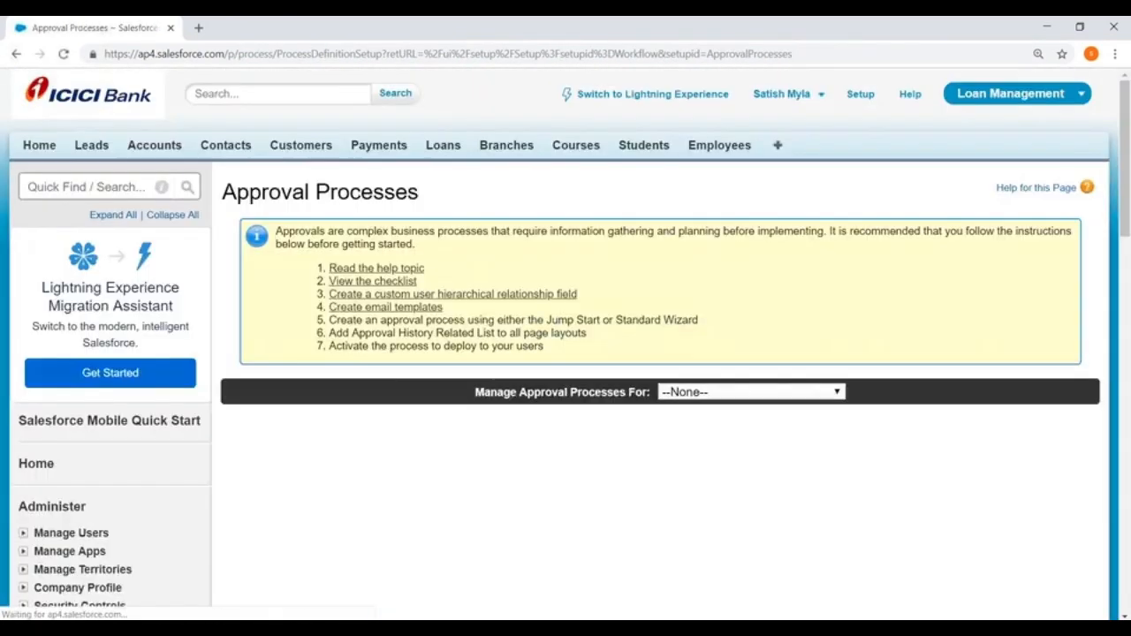
{"action": "scroll", "coordinate": [458, 247], "scroll_direction": "down", "scroll_amount": 2}
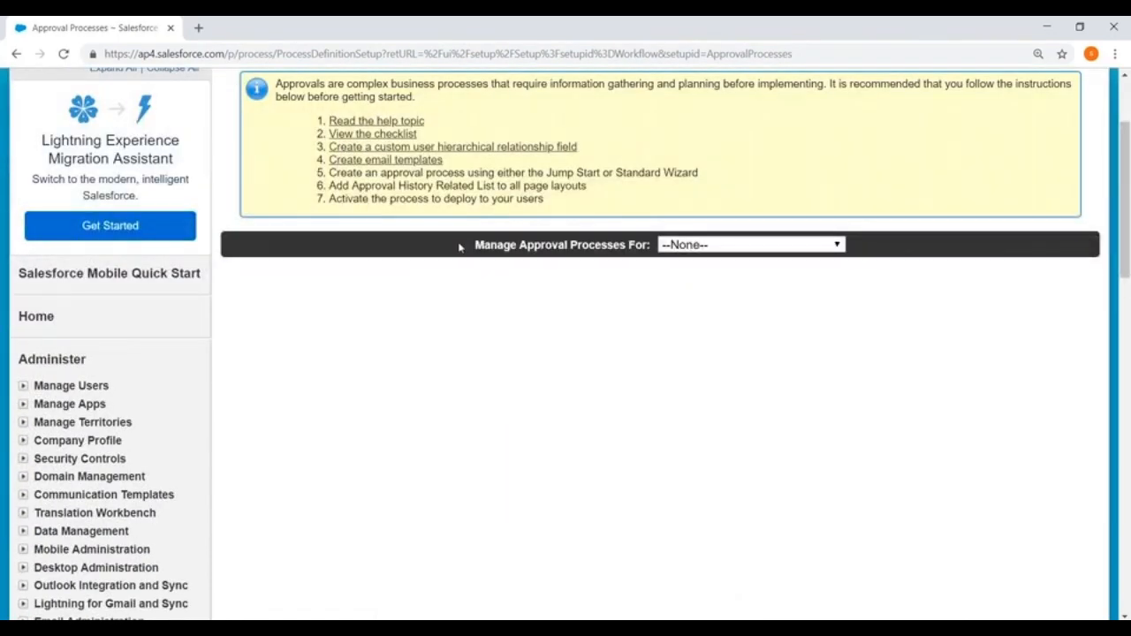
{"action": "left_click", "coordinate": [688, 244]}
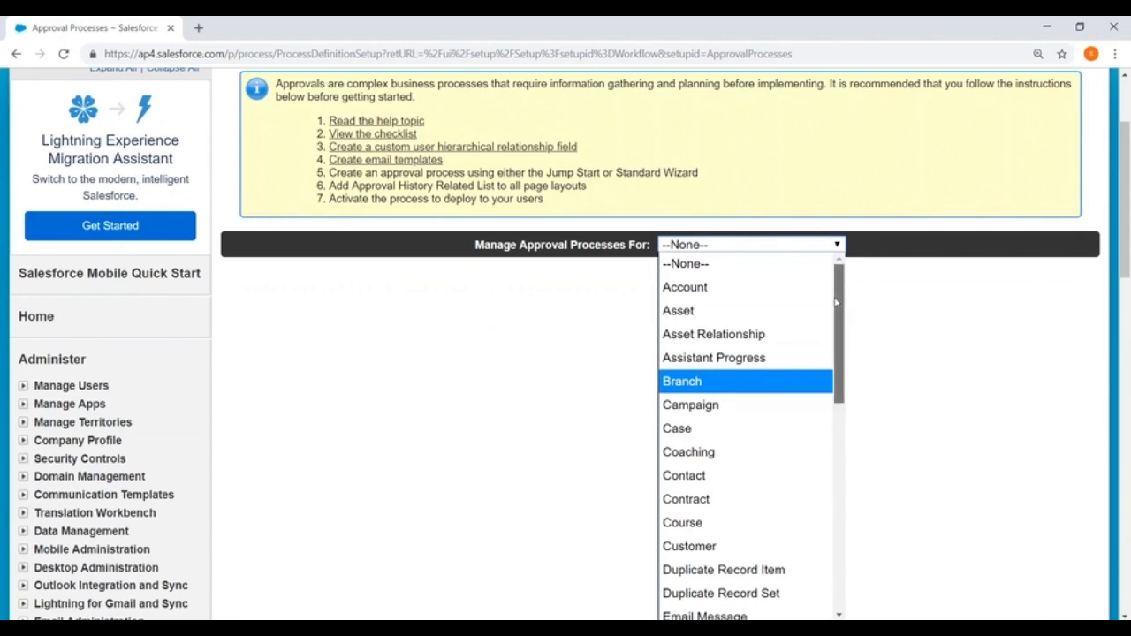
{"action": "scroll", "coordinate": [840, 309], "scroll_direction": "down", "scroll_amount": 2}
{"action": "left_click", "coordinate": [683, 411]}
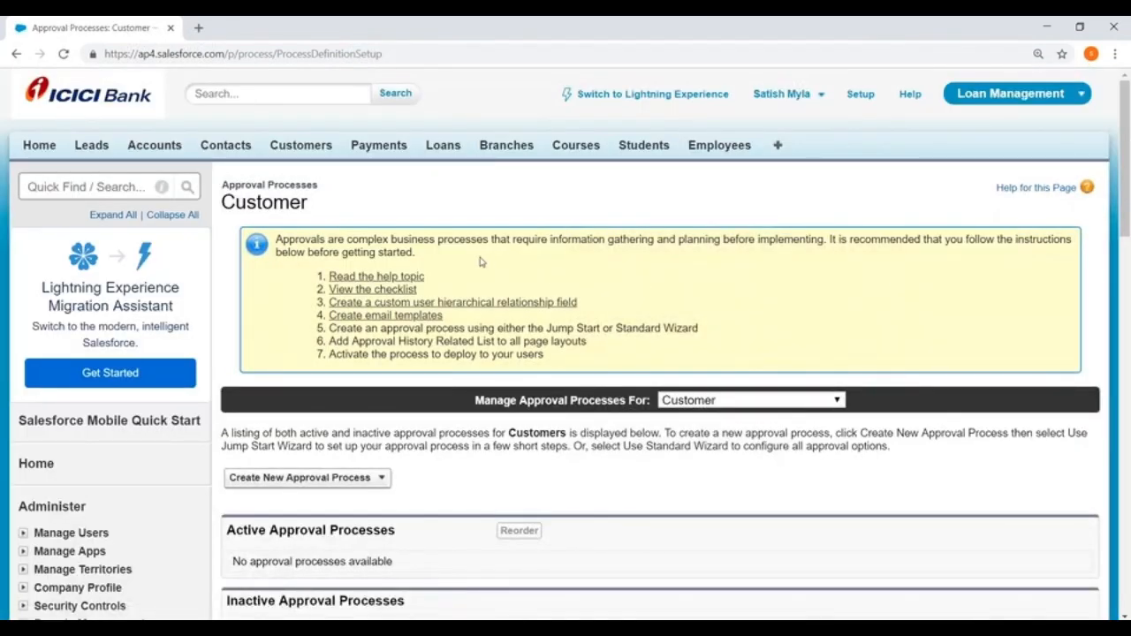
- Expand the Create New Approval Process menu showing the Jump Start and Standard Setup Wizard options
{"action": "scroll", "coordinate": [482, 262], "scroll_direction": "down", "scroll_amount": 3}
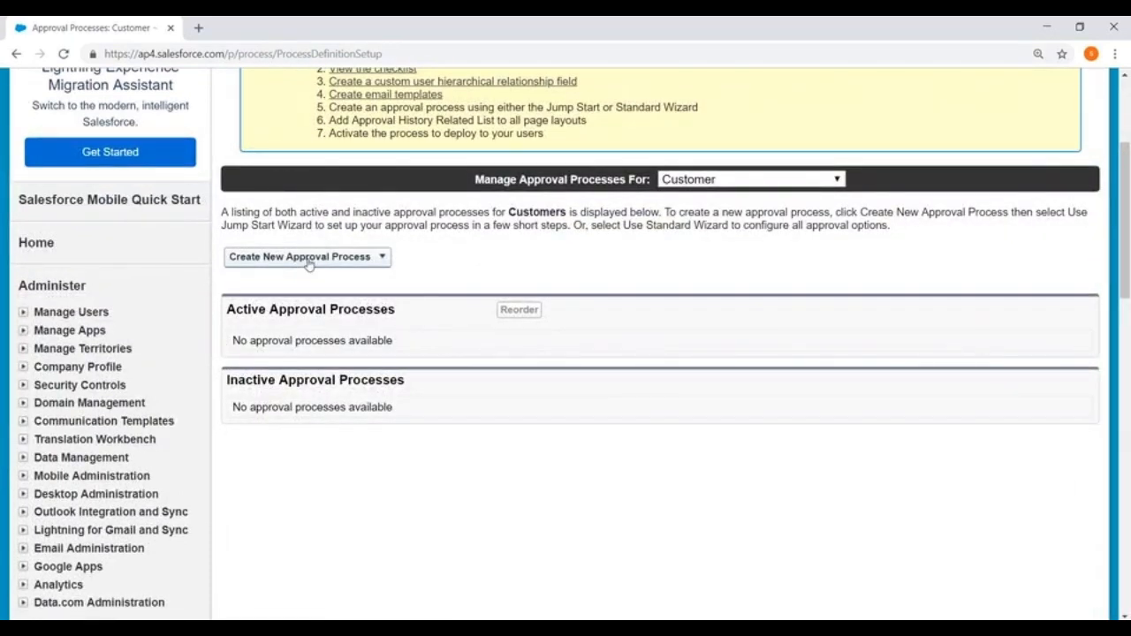
{"action": "left_click", "coordinate": [343, 262]}
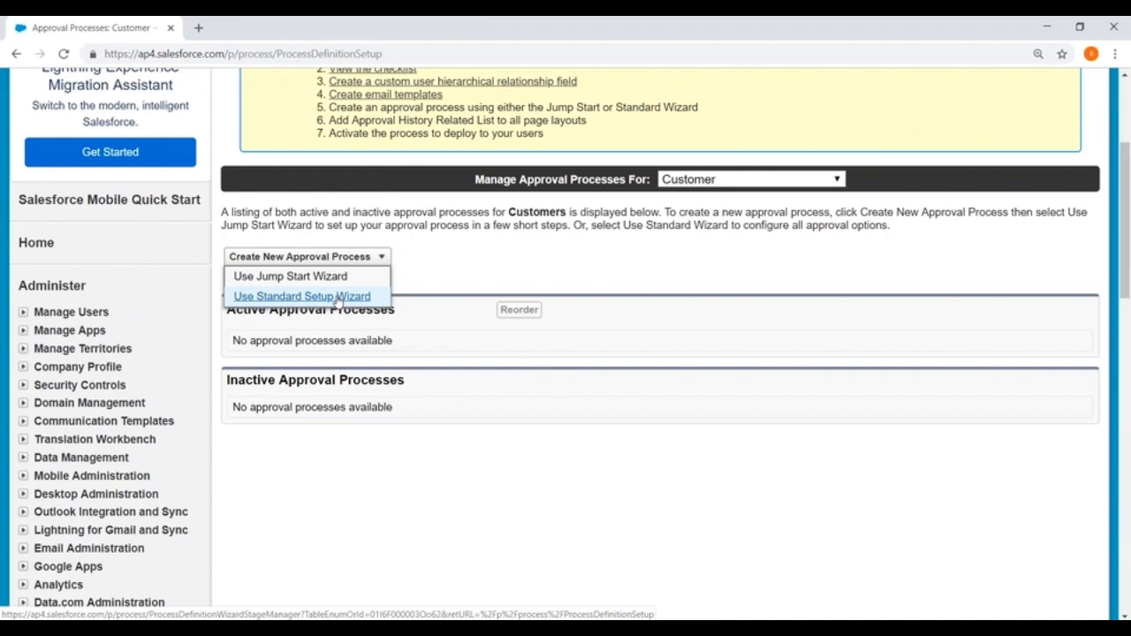
- Use the Standard Setup Wizard to name the process New Customer Approval (New_Customer_Approval) and continue
{"action": "left_click", "coordinate": [338, 302]}
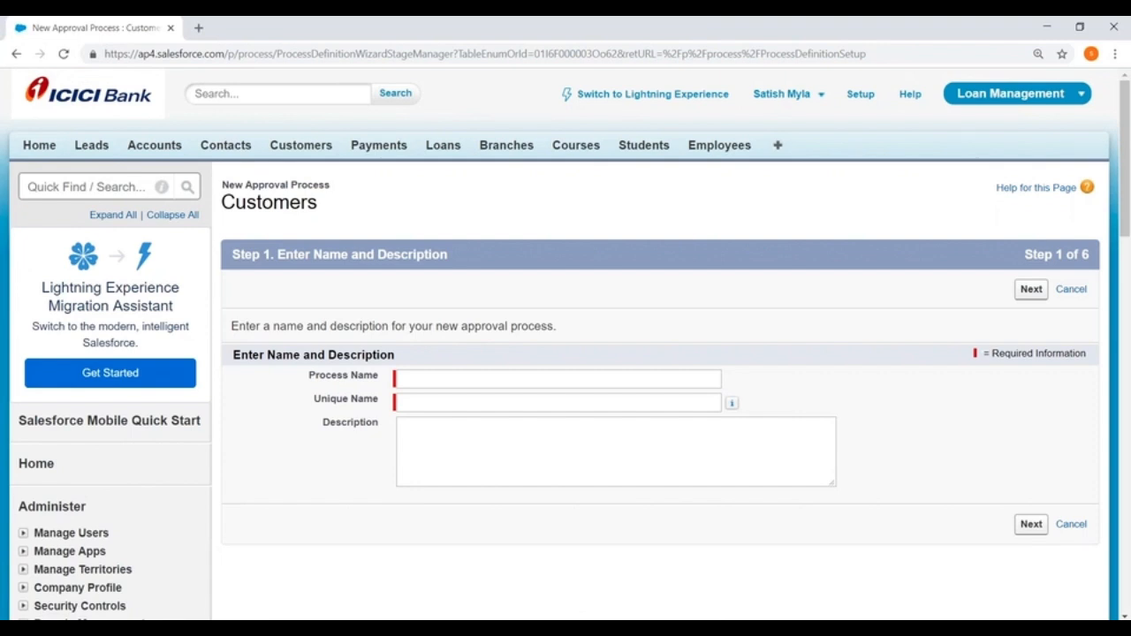
{"action": "scroll", "coordinate": [415, 265], "scroll_direction": "down", "scroll_amount": 2}
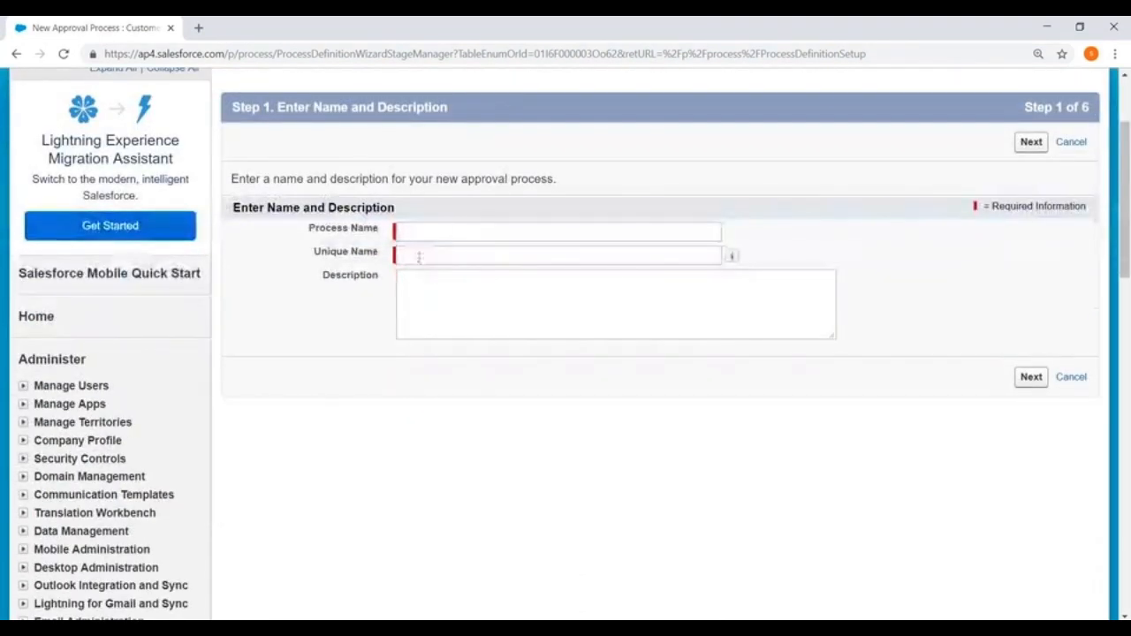
{"action": "left_click", "coordinate": [419, 232]}
{"action": "type", "text": "New Customer Appro"}
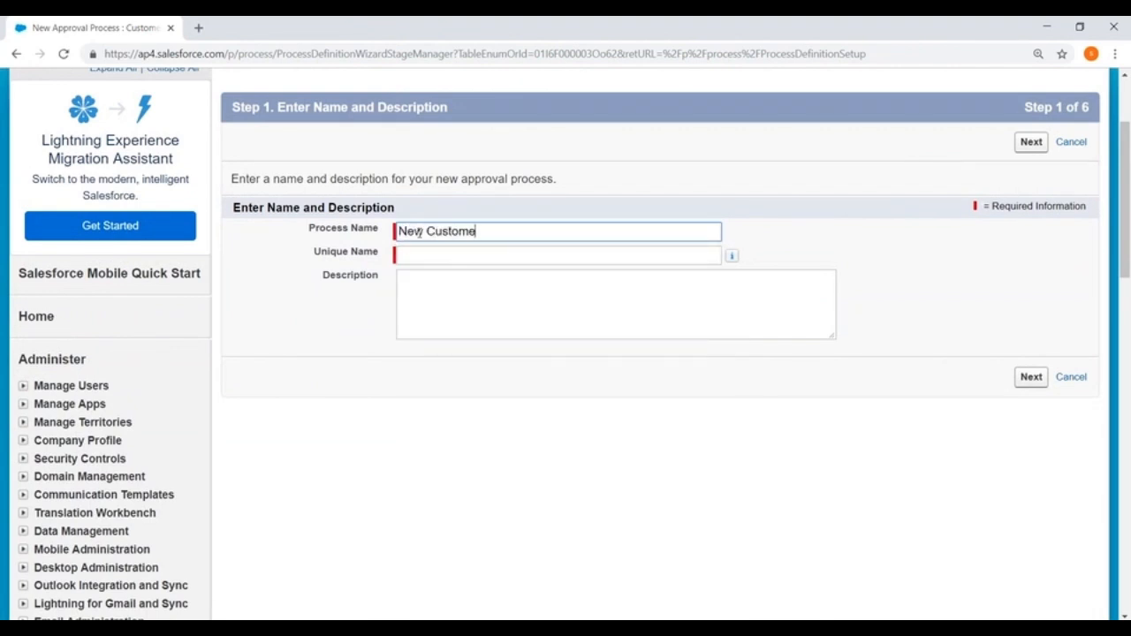
{"action": "type", "text": "val"}
{"action": "left_click", "coordinate": [472, 255]}
{"action": "left_click", "coordinate": [1025, 143]}
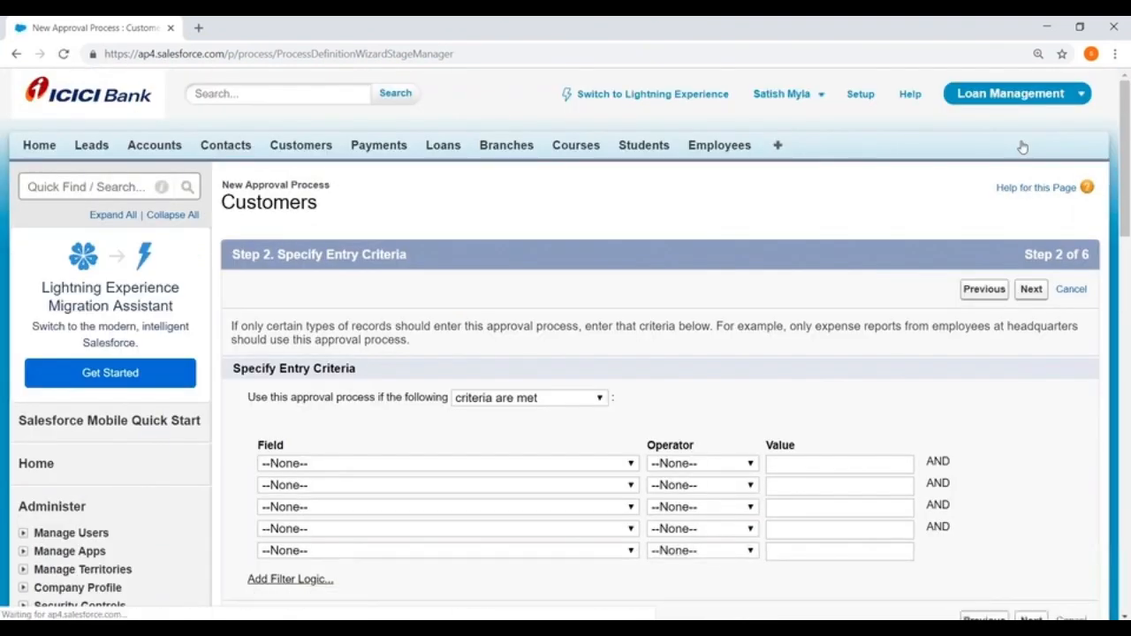
{"action": "scroll", "coordinate": [537, 242], "scroll_direction": "down", "scroll_amount": 2}
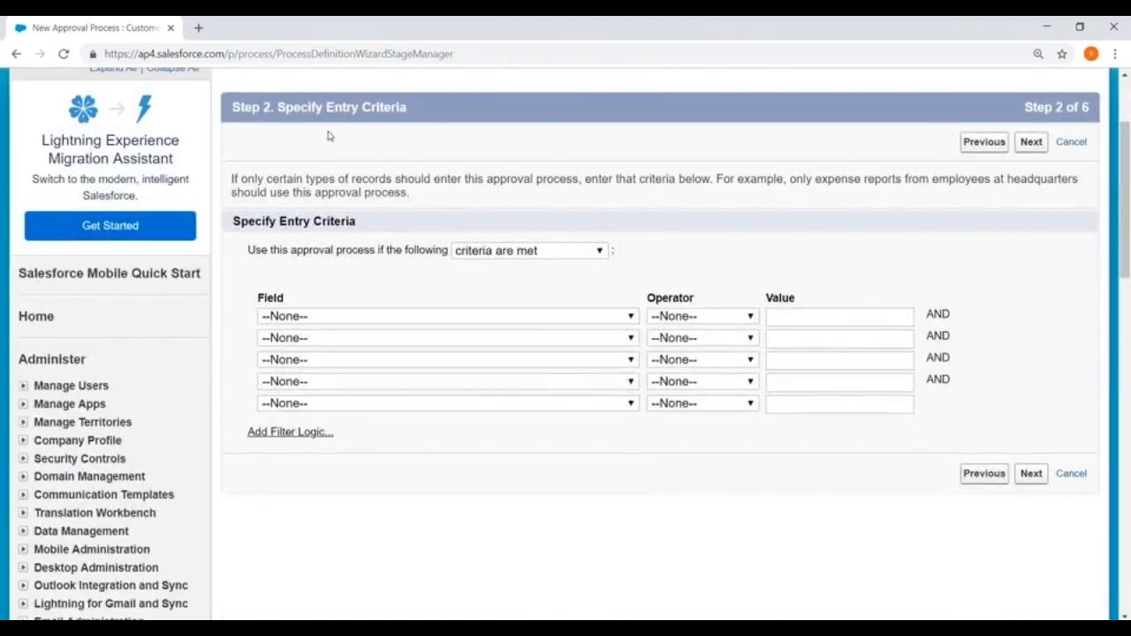
{"action": "left_click_drag", "start_coordinate": [279, 110], "coordinate": [442, 115]}
{"action": "left_click", "coordinate": [608, 143]}
{"action": "scroll", "coordinate": [608, 143], "scroll_direction": "down", "scroll_amount": 1}
{"action": "left_click_drag", "start_coordinate": [231, 148], "coordinate": [384, 154]}
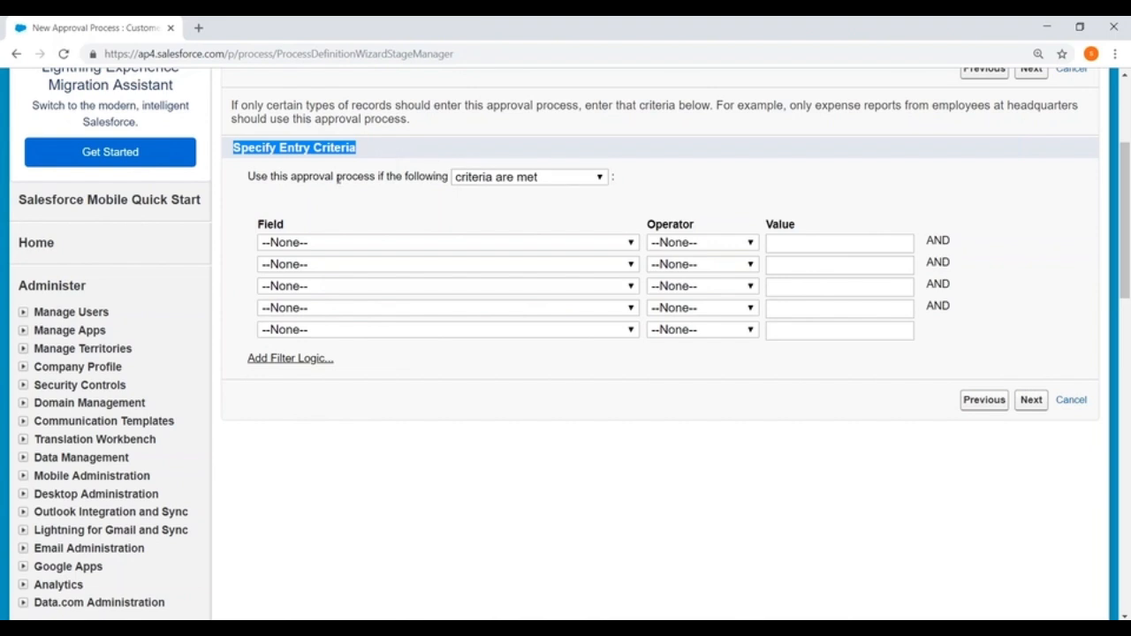
- Set entry criteria Customer: City equals Hyd under 'criteria are met' and continue to Step 3
{"action": "left_click", "coordinate": [528, 179]}
{"action": "left_click", "coordinate": [504, 196]}
{"action": "left_click", "coordinate": [311, 244]}
{"action": "left_click", "coordinate": [256, 160]}
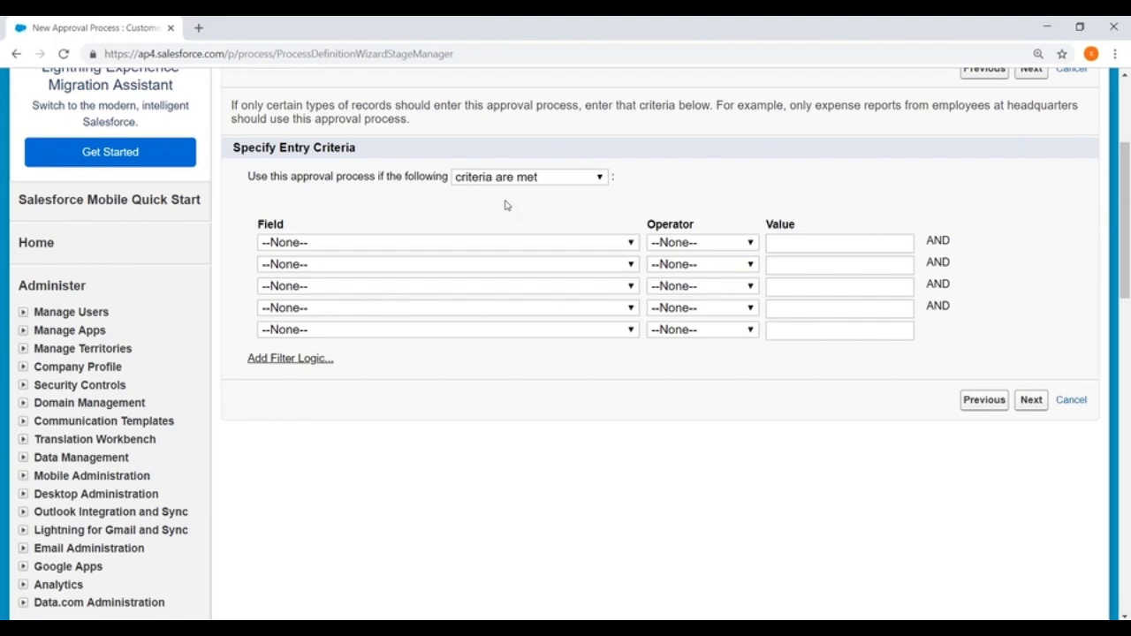
{"action": "left_click", "coordinate": [406, 243]}
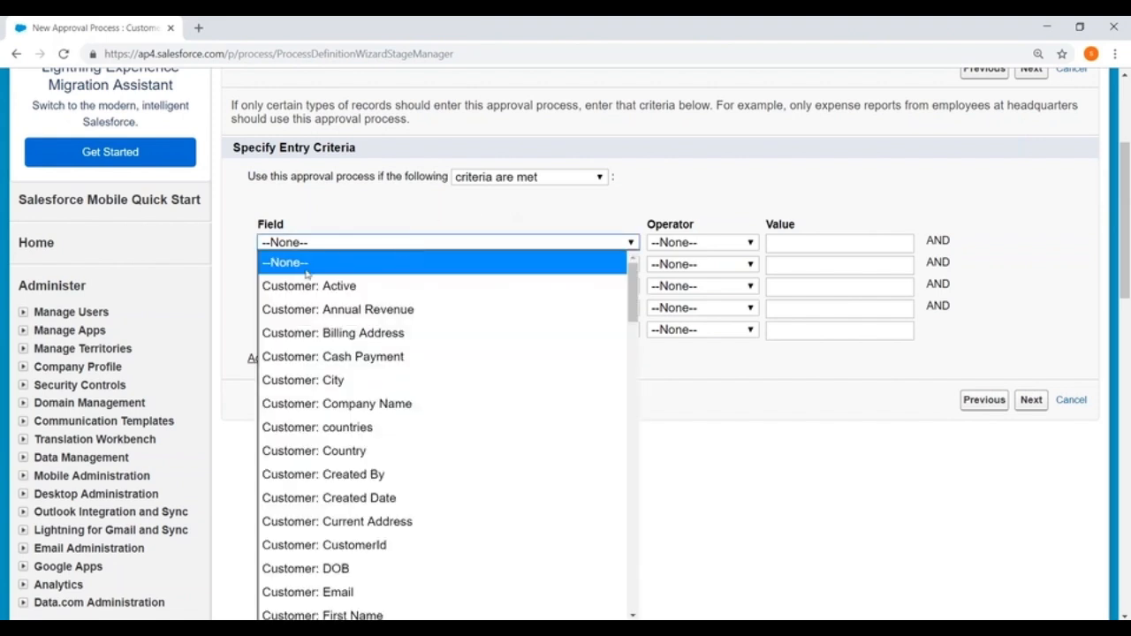
{"action": "left_click", "coordinate": [310, 380]}
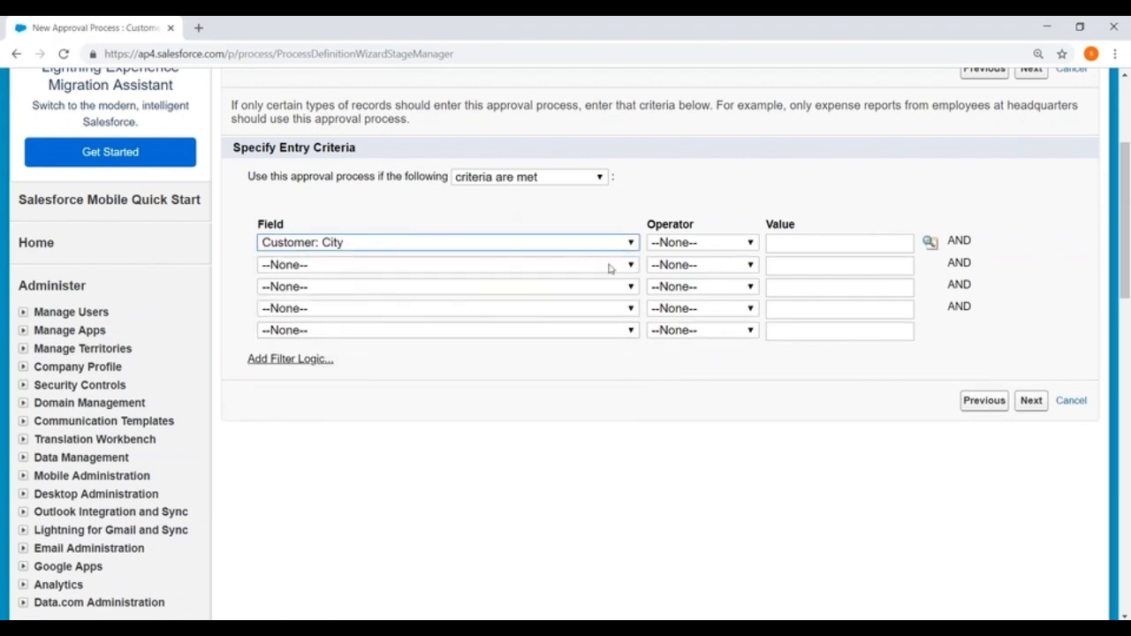
{"action": "left_click", "coordinate": [698, 247]}
{"action": "left_click", "coordinate": [685, 287]}
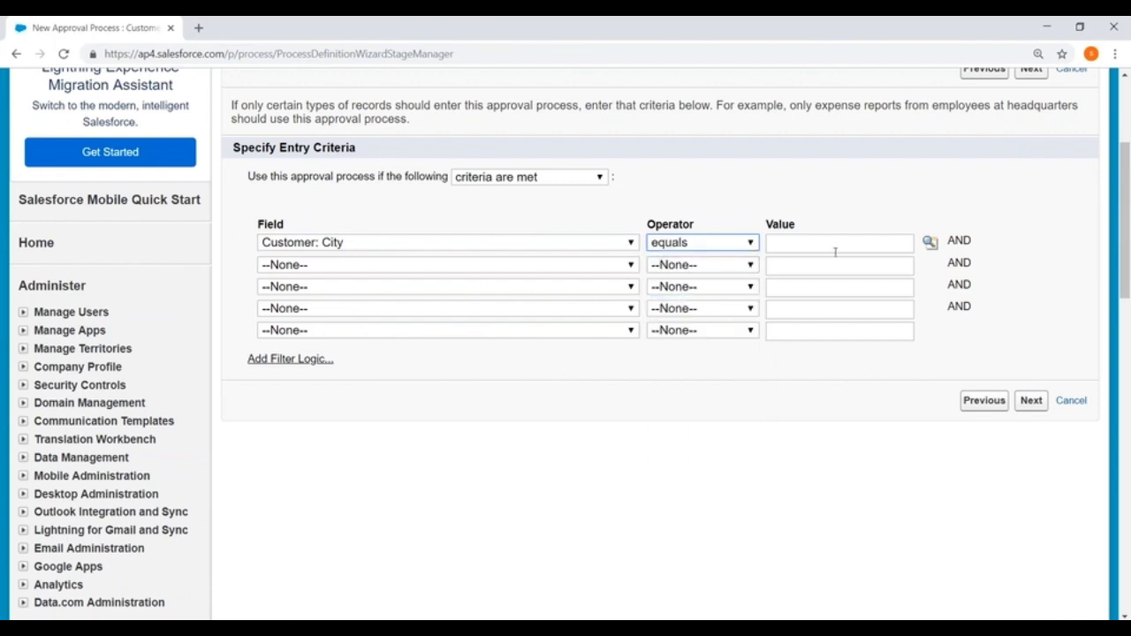
{"action": "left_click", "coordinate": [929, 242]}
{"action": "left_click", "coordinate": [29, 221]}
{"action": "left_click", "coordinate": [232, 275]}
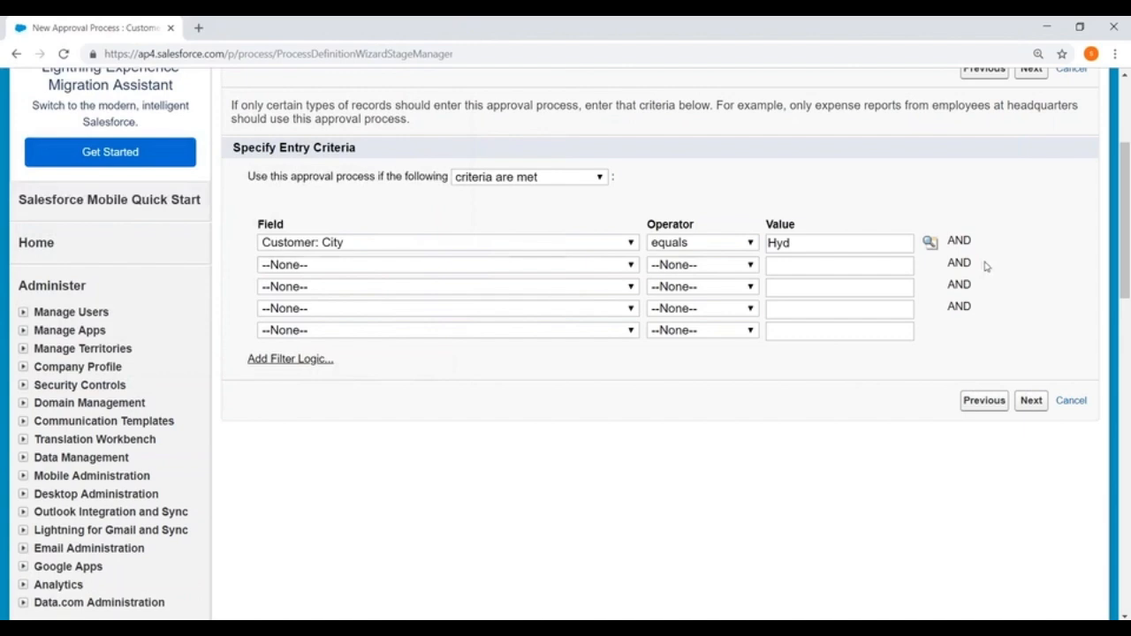
{"action": "left_click", "coordinate": [1027, 402]}
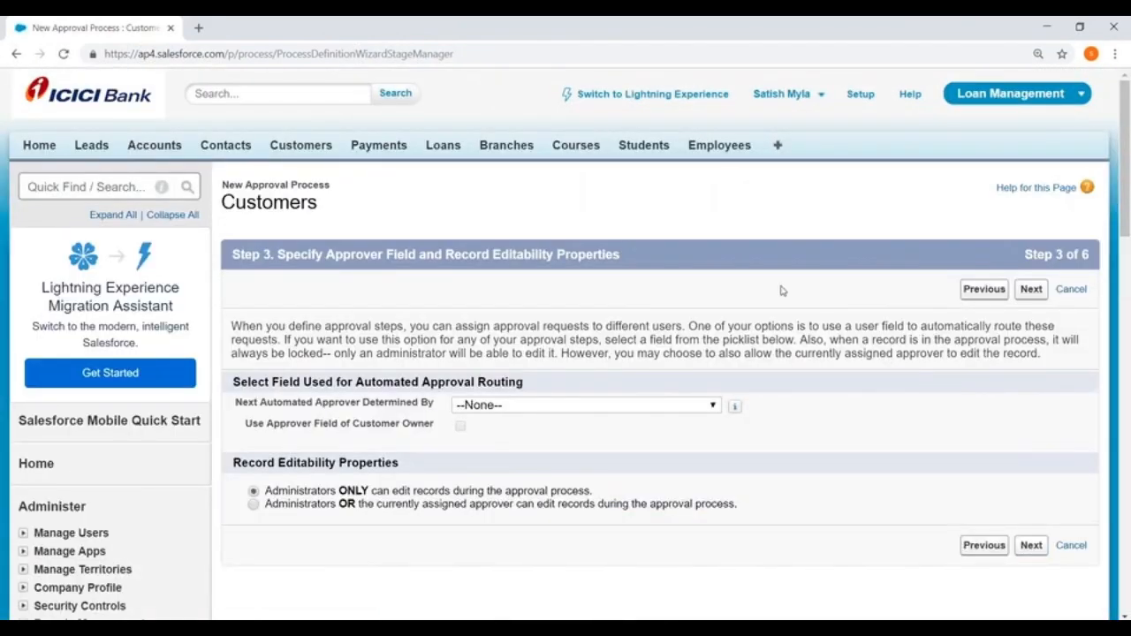
- Highlight the Automated Approval Routing heading, then bring up a blank Microsoft Paint canvas
{"action": "scroll", "coordinate": [825, 312], "scroll_direction": "down", "scroll_amount": 2}
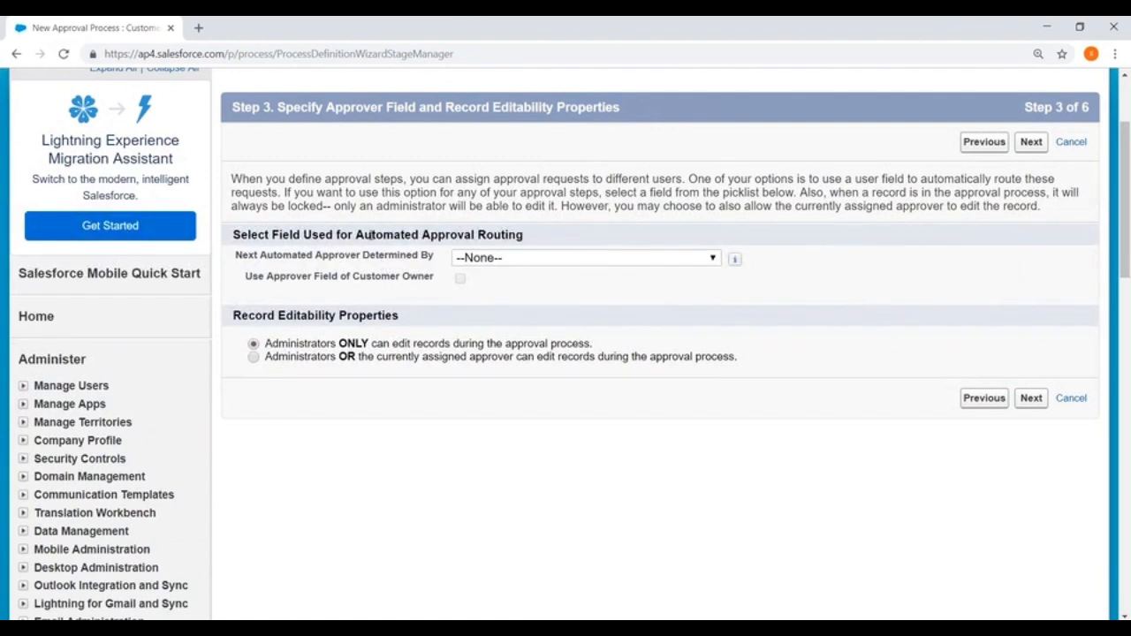
{"action": "left_click_drag", "start_coordinate": [355, 234], "coordinate": [581, 232]}
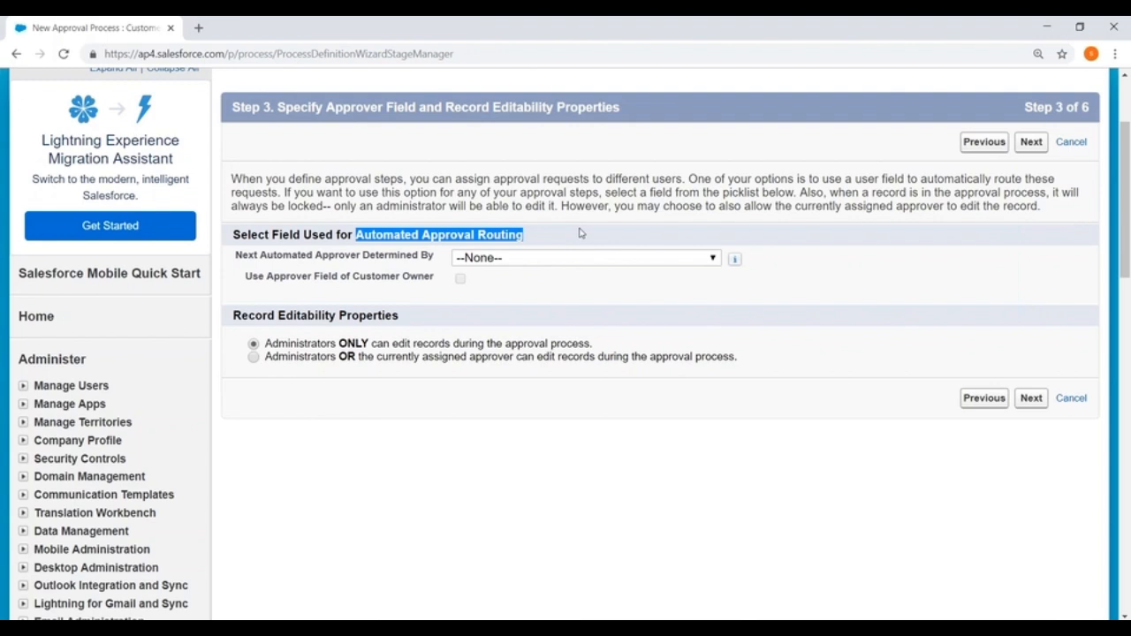
{"action": "left_click", "coordinate": [265, 628]}
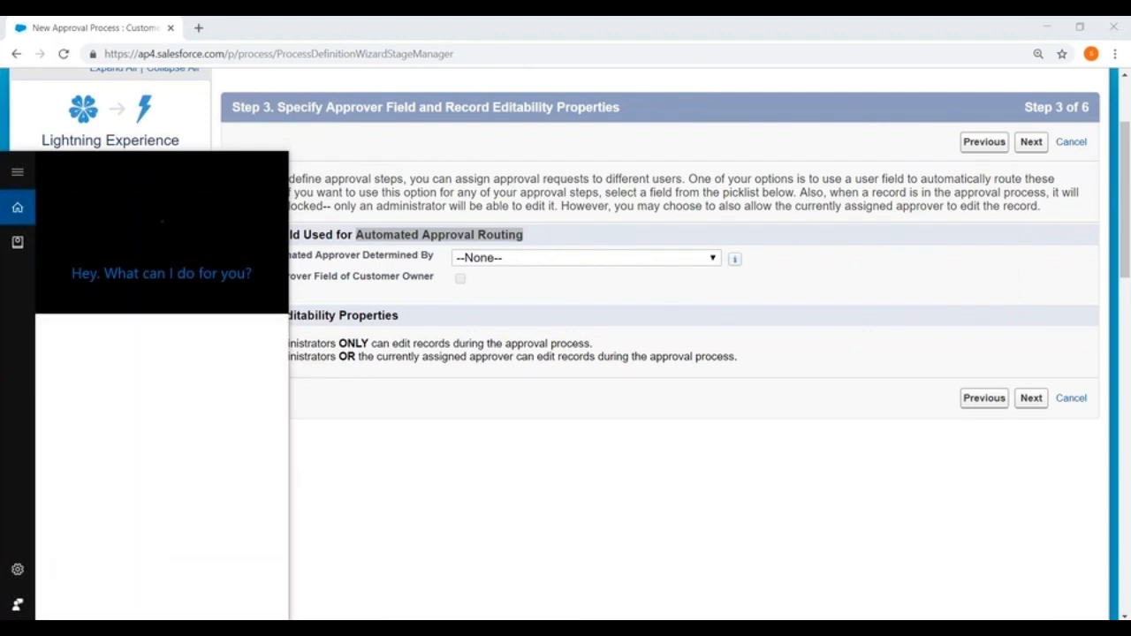
{"action": "left_click", "coordinate": [322, 452]}
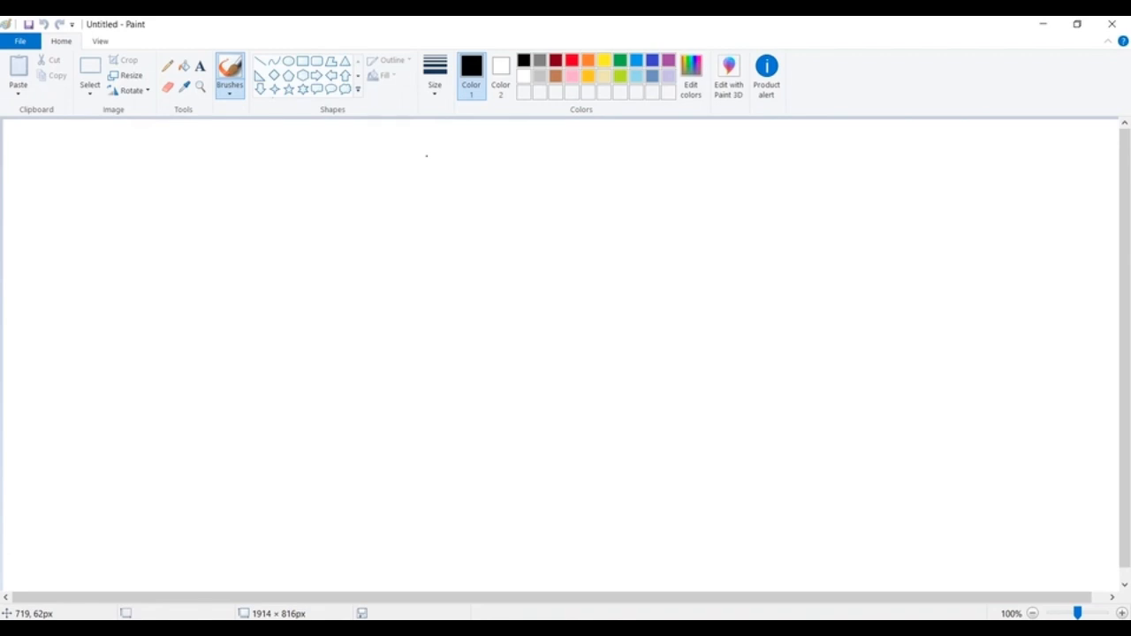
- Shrink the Paint window so the Salesforce wizard at Step 3 shows behind it
{"action": "left_click_drag", "start_coordinate": [580, 20], "coordinate": [533, 119]}
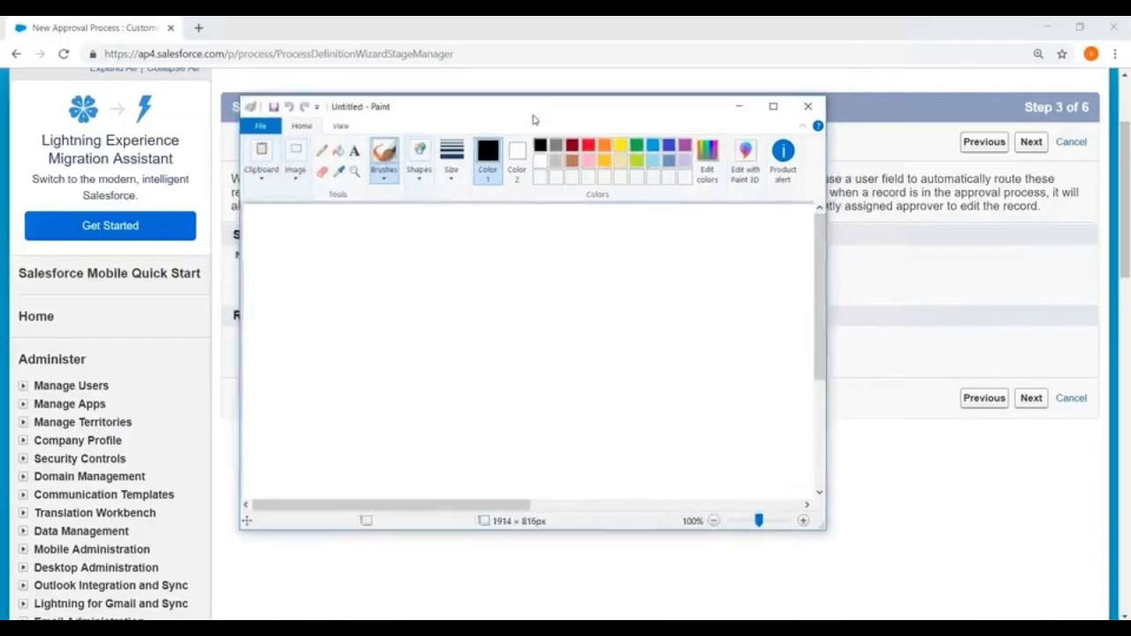
- Close Paint, try Sales Manager and Regional Manager as approver field, then reset it to --None--
{"action": "left_click", "coordinate": [808, 106]}
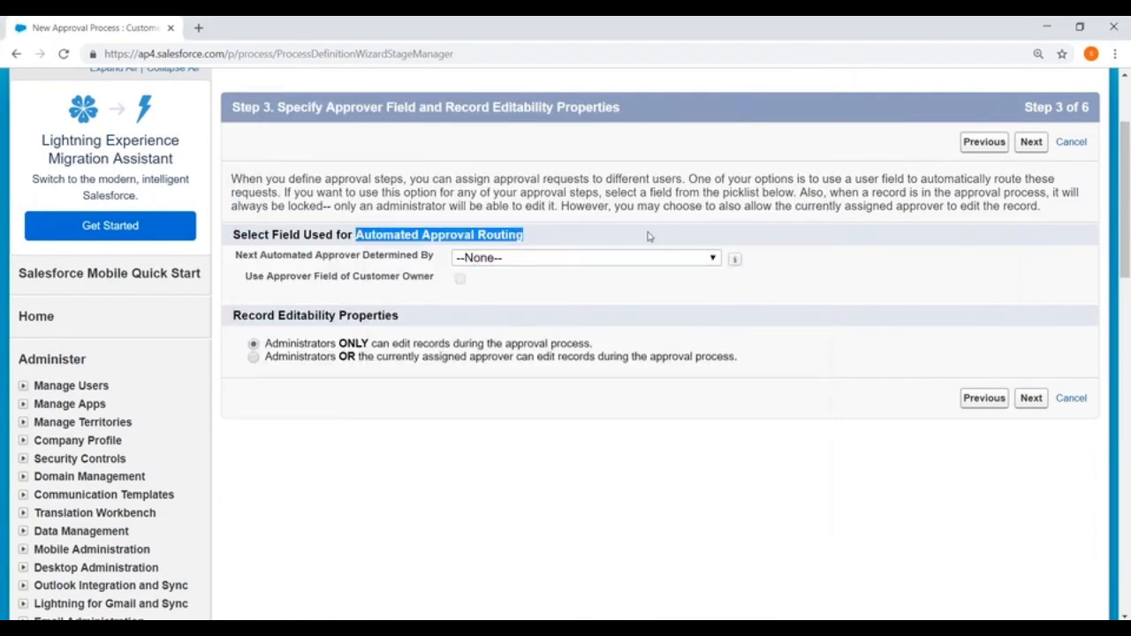
{"action": "left_click", "coordinate": [513, 259]}
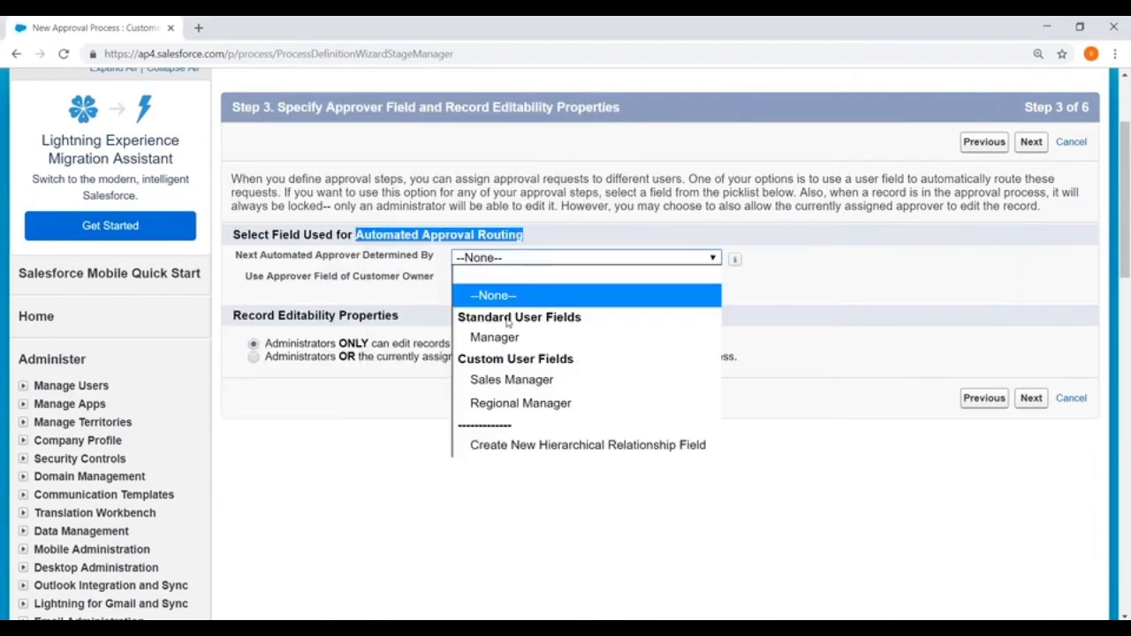
{"action": "left_click", "coordinate": [514, 381]}
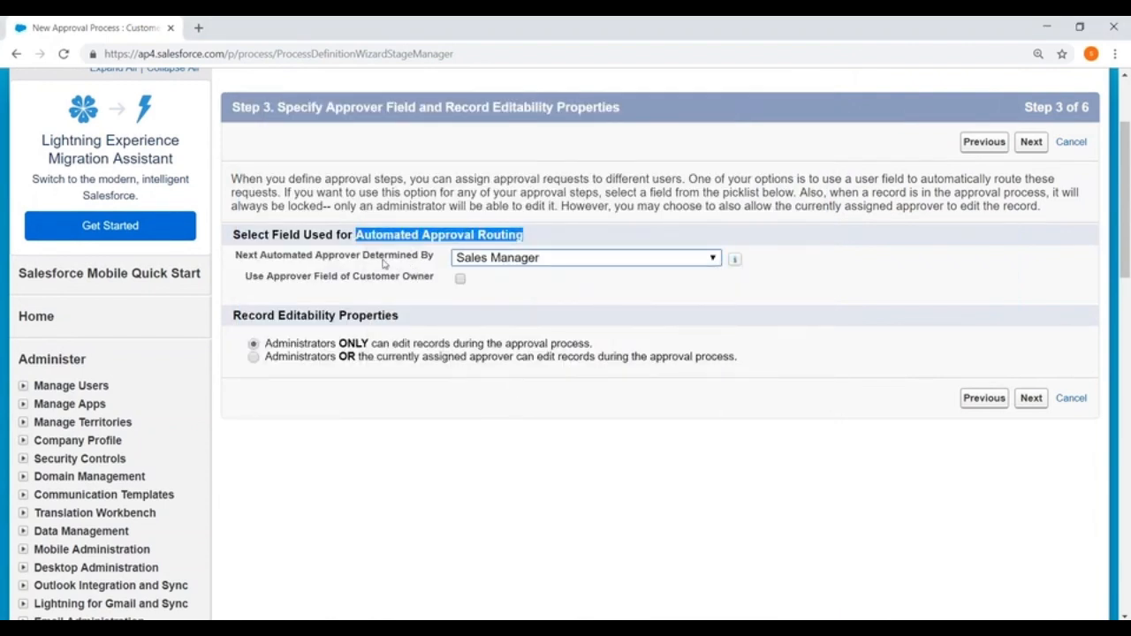
{"action": "left_click", "coordinate": [508, 260]}
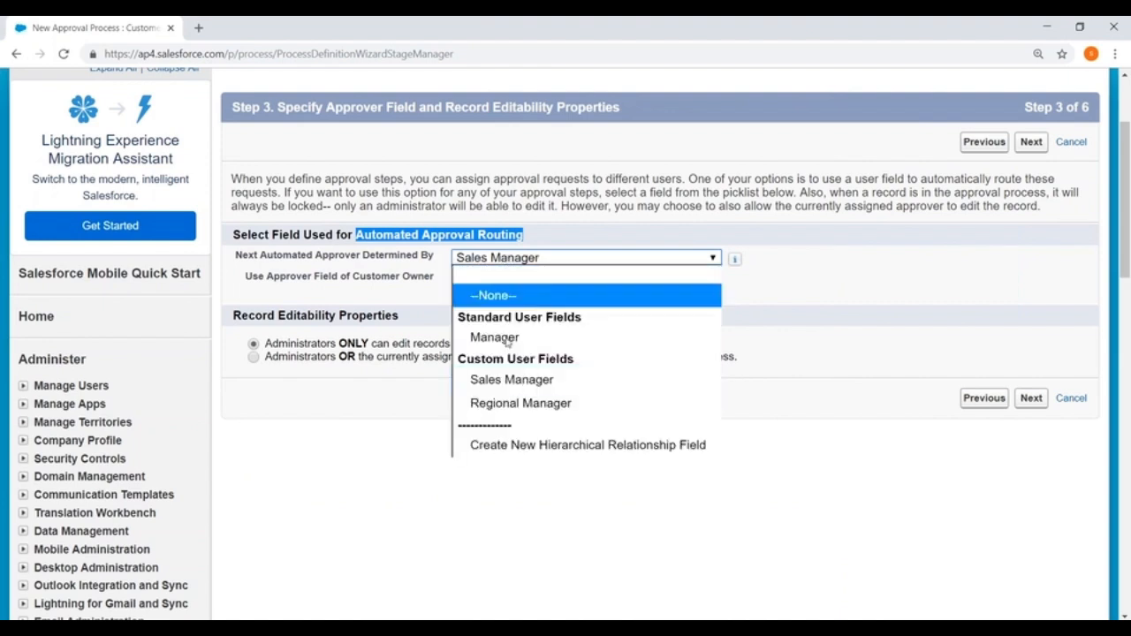
{"action": "left_click", "coordinate": [509, 404]}
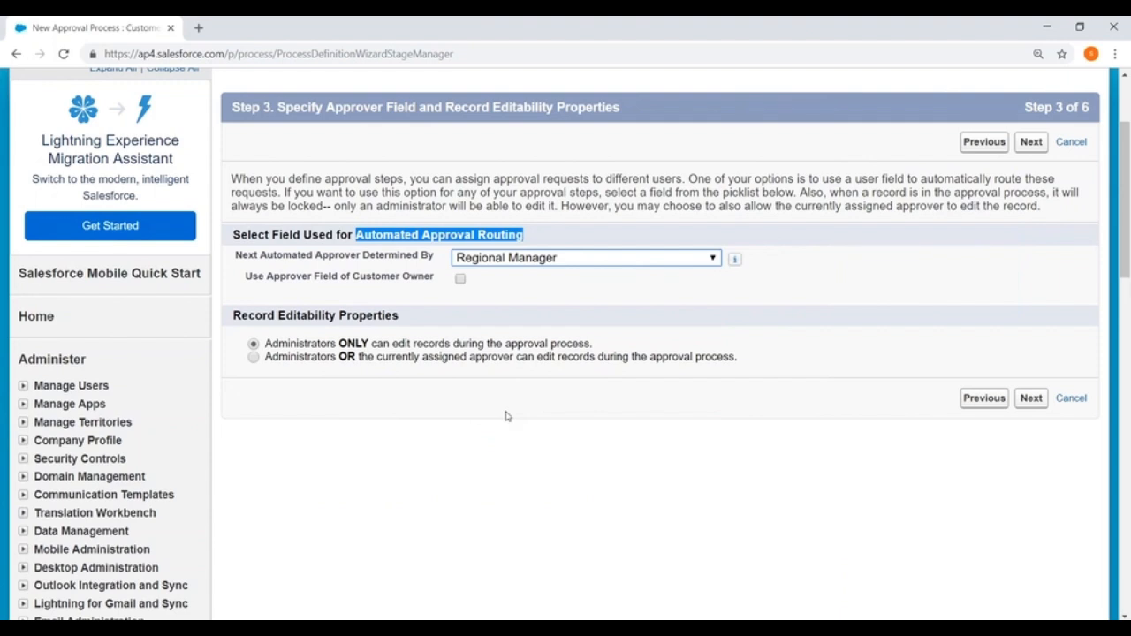
{"action": "left_click", "coordinate": [572, 260]}
{"action": "left_click", "coordinate": [523, 288]}
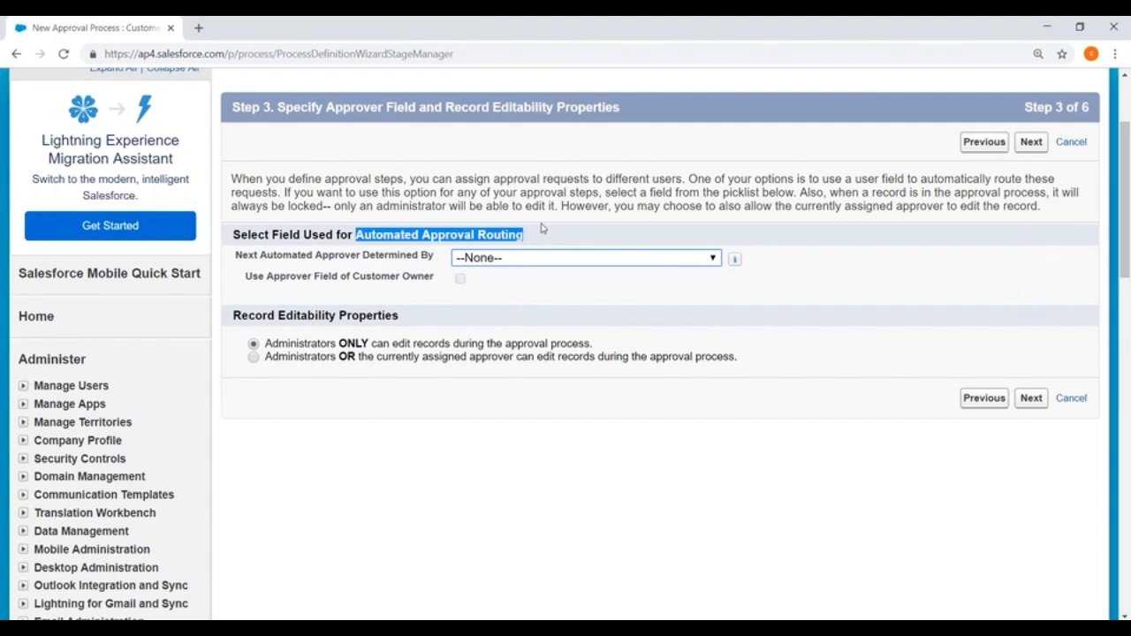
- Maximize Paint and add the text Sam and a Manager heading beside it
{"action": "scroll", "coordinate": [541, 230], "scroll_direction": "down", "scroll_amount": 2}
{"action": "scroll", "coordinate": [542, 230], "scroll_direction": "down", "scroll_amount": 5}
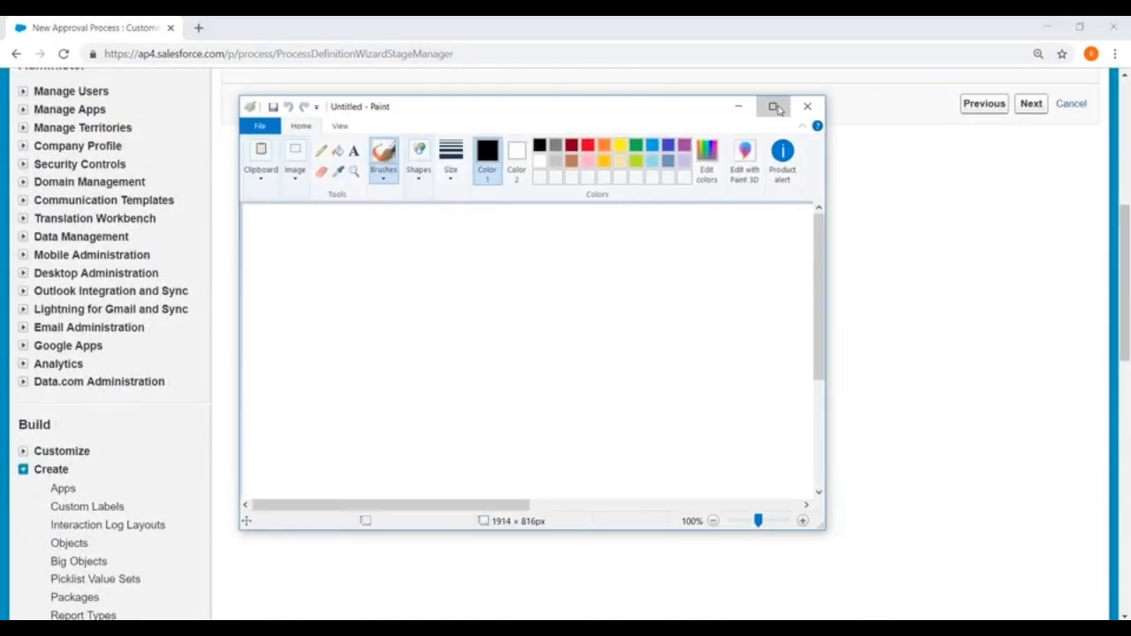
{"action": "left_click", "coordinate": [770, 106]}
{"action": "left_click", "coordinate": [200, 65]}
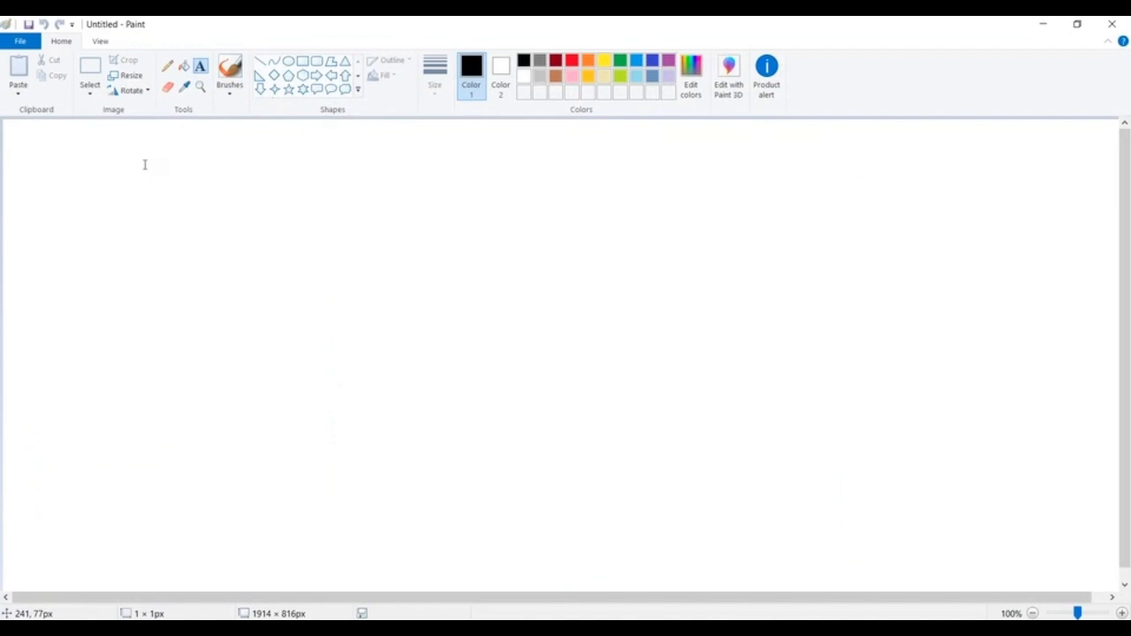
{"action": "left_click", "coordinate": [144, 164]}
{"action": "type", "text": "Sam"}
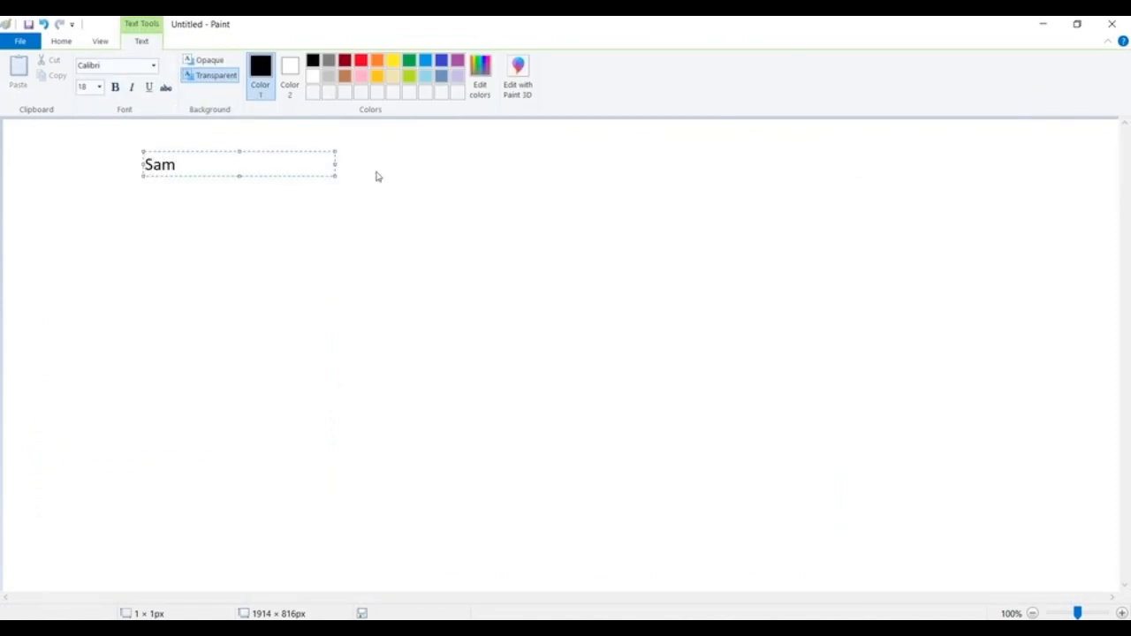
{"action": "left_click", "coordinate": [303, 144]}
{"action": "left_click", "coordinate": [280, 138]}
{"action": "type", "text": "Manager"}
{"action": "left_click", "coordinate": [341, 247]}
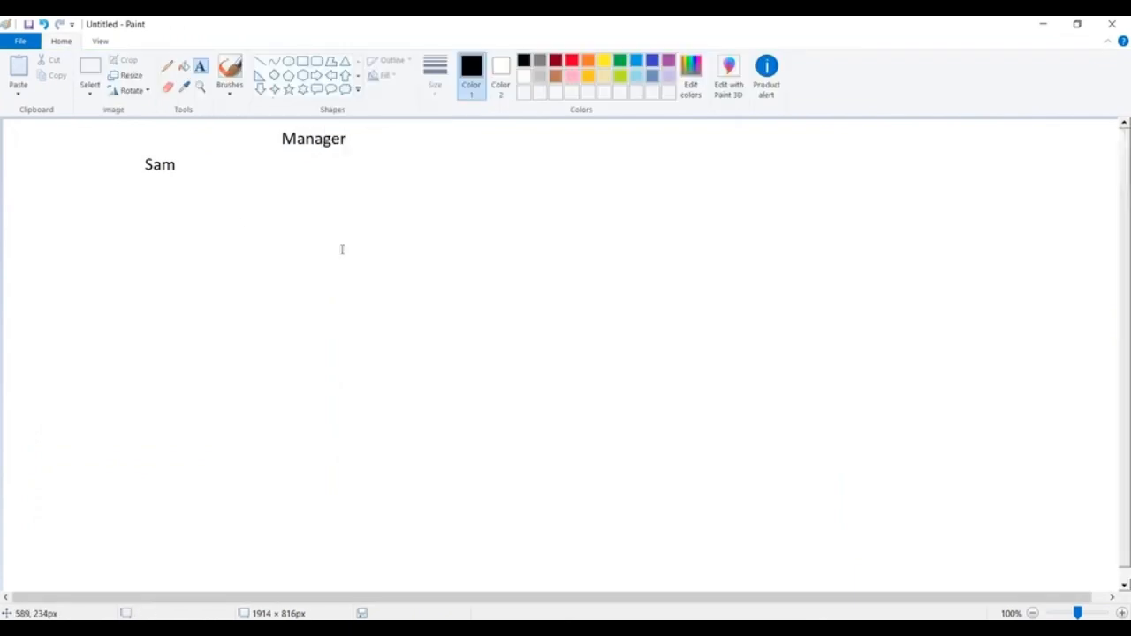
- Add Ravi under the Manager heading and a second row with Divya and Faraz
{"action": "left_click", "coordinate": [283, 157]}
{"action": "type", "text": "Ravi"}
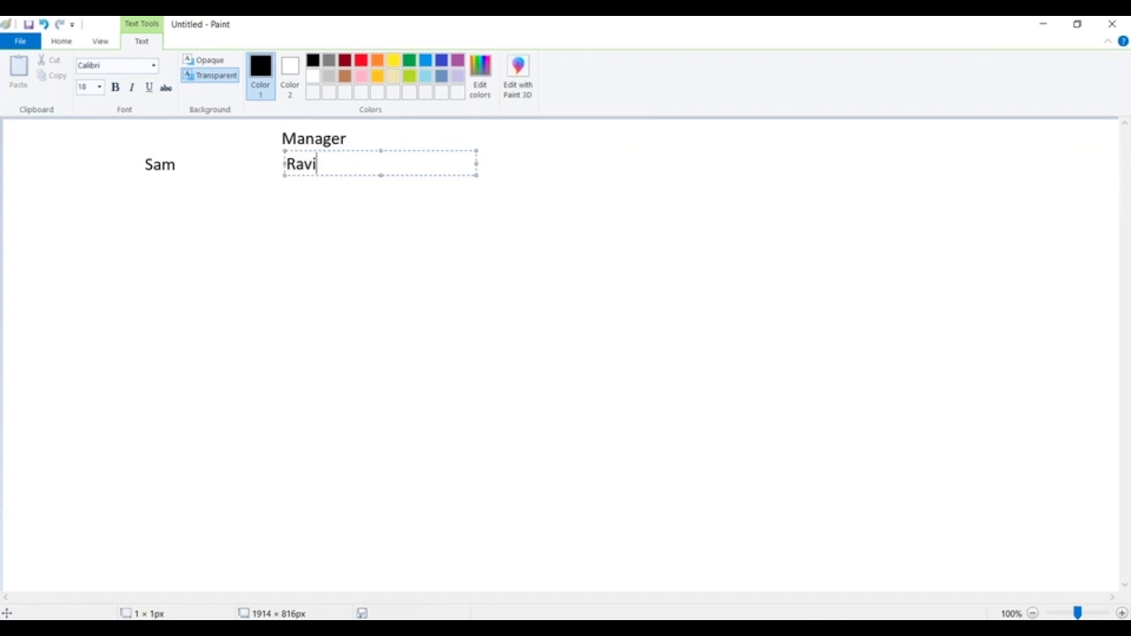
{"action": "left_click", "coordinate": [138, 212]}
{"action": "left_click", "coordinate": [139, 210]}
{"action": "type", "text": "Divya"}
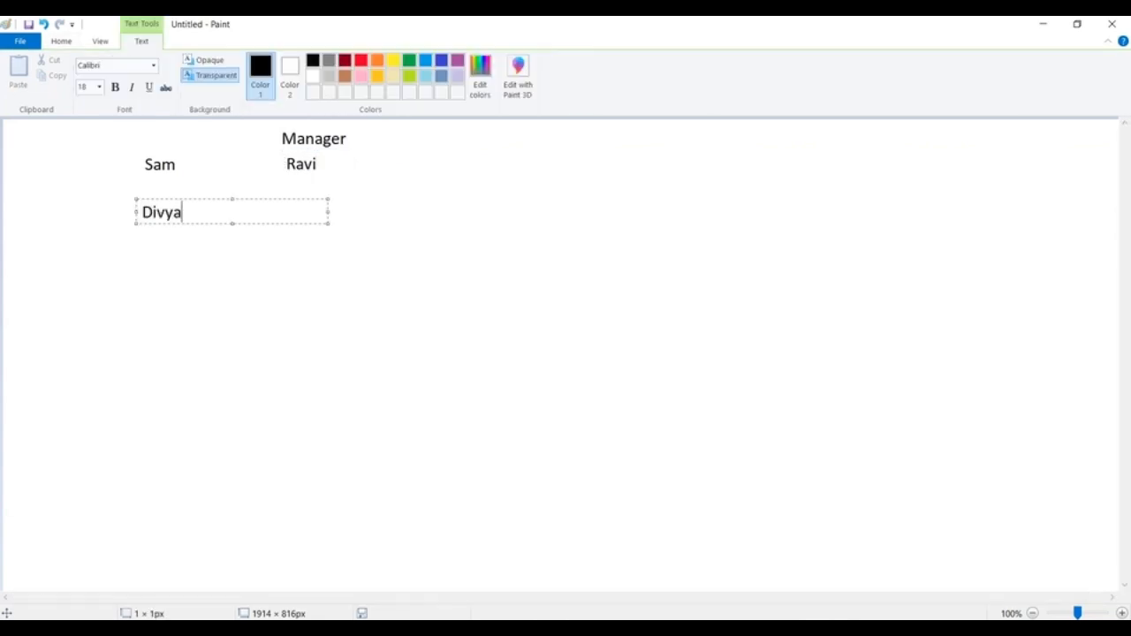
{"action": "left_click_drag", "start_coordinate": [329, 212], "coordinate": [504, 212]}
{"action": "type", "text": "Faraz"}
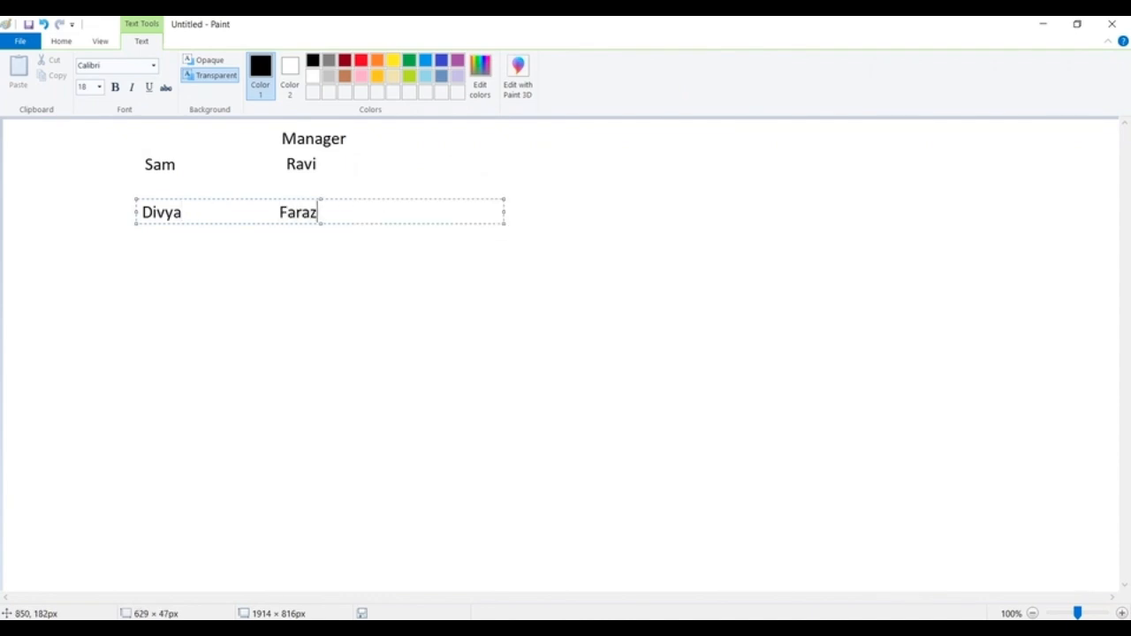
{"action": "left_click", "coordinate": [730, 219]}
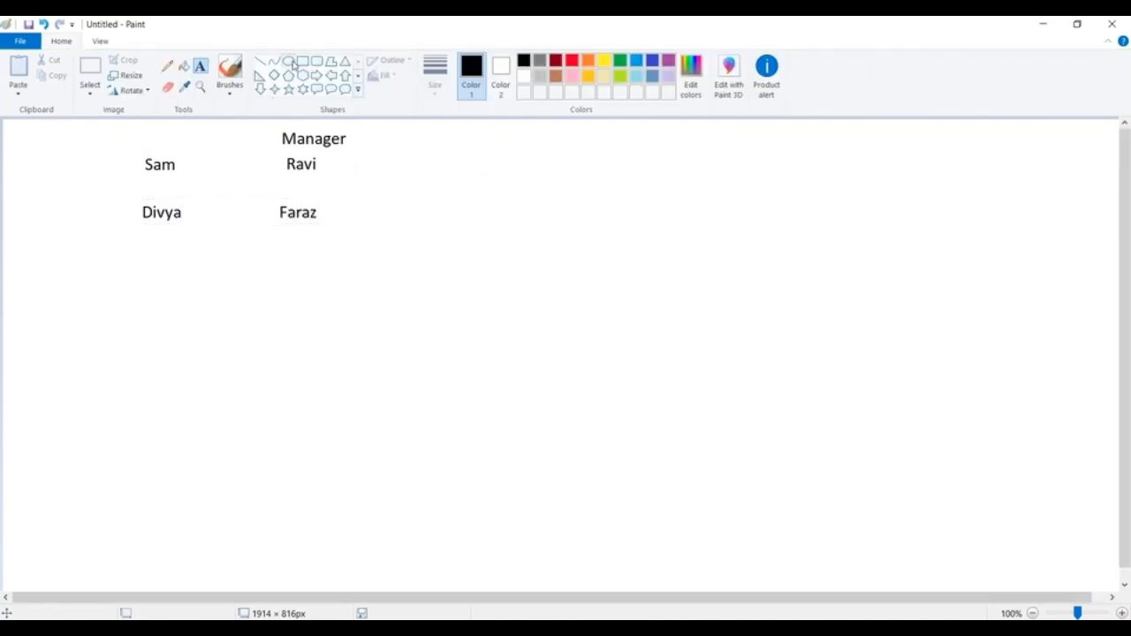
- Draw a person icon from an oval head and rounded-rectangle body, labelled Sam
{"action": "left_click", "coordinate": [288, 61]}
{"action": "left_click_drag", "start_coordinate": [498, 153], "coordinate": [523, 178]}
{"action": "left_click", "coordinate": [562, 161]}
{"action": "left_click", "coordinate": [315, 62]}
{"action": "mouse_move", "coordinate": [485, 176]}
{"action": "left_mouse_down"}
{"action": "mouse_move", "coordinate": [533, 202]}
{"action": "mouse_move", "coordinate": [535, 226]}
{"action": "left_mouse_up"}
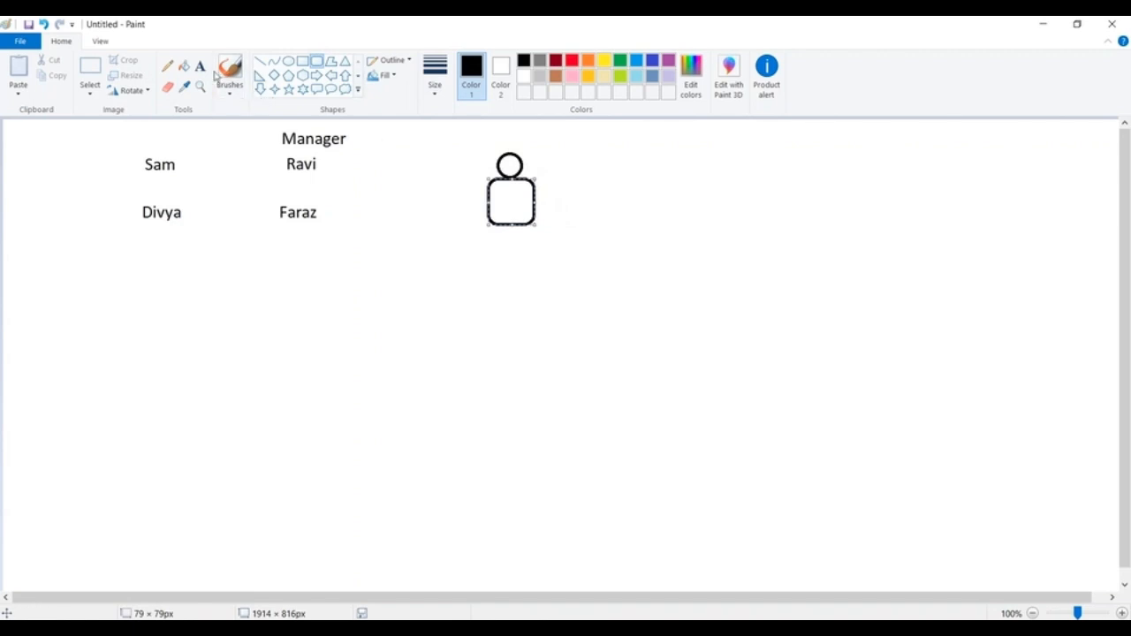
{"action": "left_click", "coordinate": [183, 65]}
{"action": "left_click", "coordinate": [199, 67]}
{"action": "left_click", "coordinate": [495, 201]}
{"action": "type", "text": "Sam"}
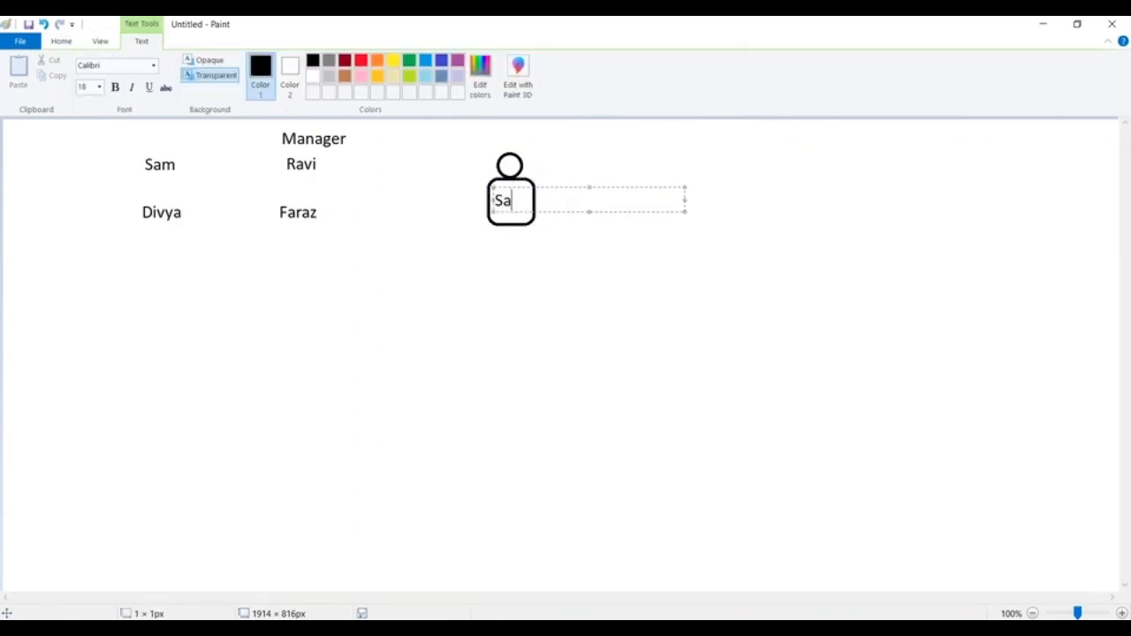
{"action": "left_click", "coordinate": [707, 320]}
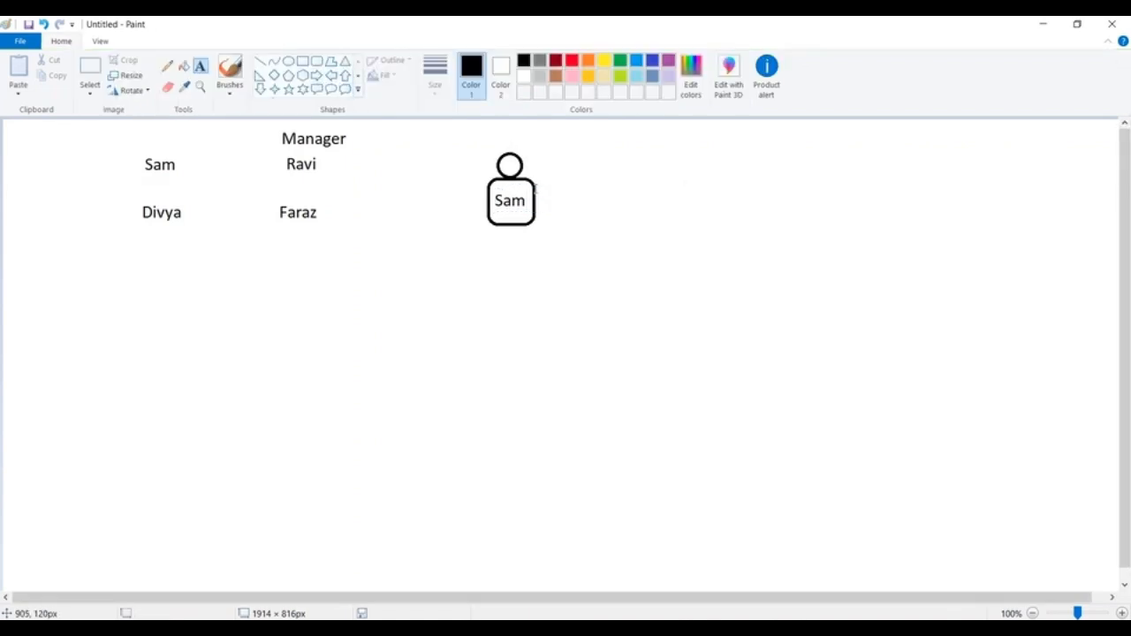
- Draw a right arrow to a boxed 'Wipro----Hyd----Divya' entry and label it Owner
{"action": "left_click", "coordinate": [316, 75]}
{"action": "left_click_drag", "start_coordinate": [533, 184], "coordinate": [621, 215]}
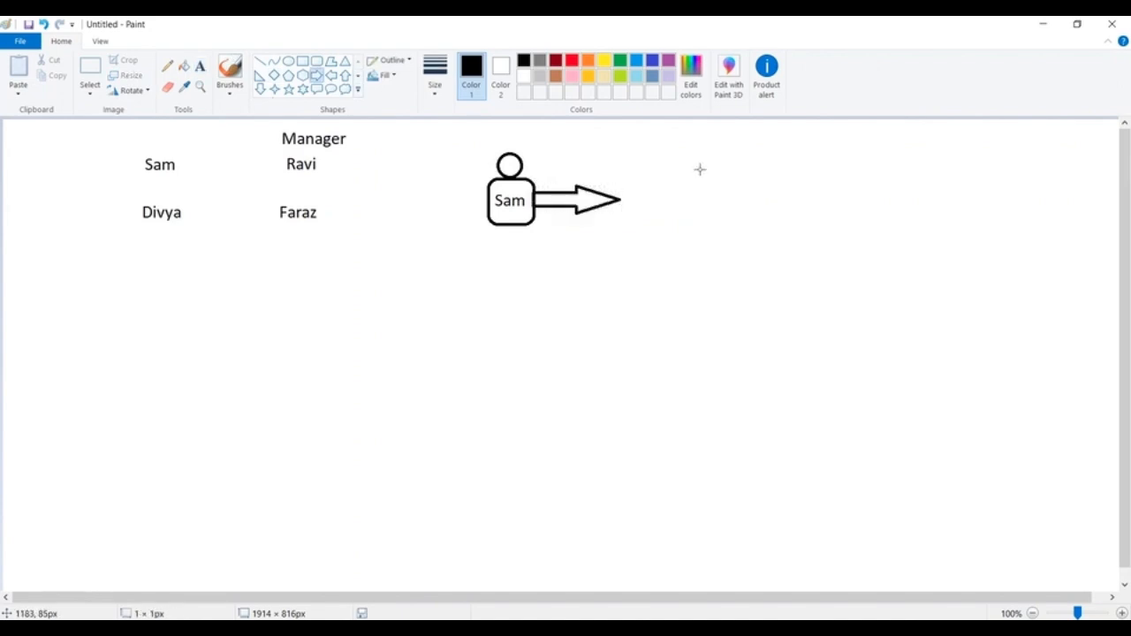
{"action": "left_click", "coordinate": [199, 65]}
{"action": "left_click", "coordinate": [624, 185]}
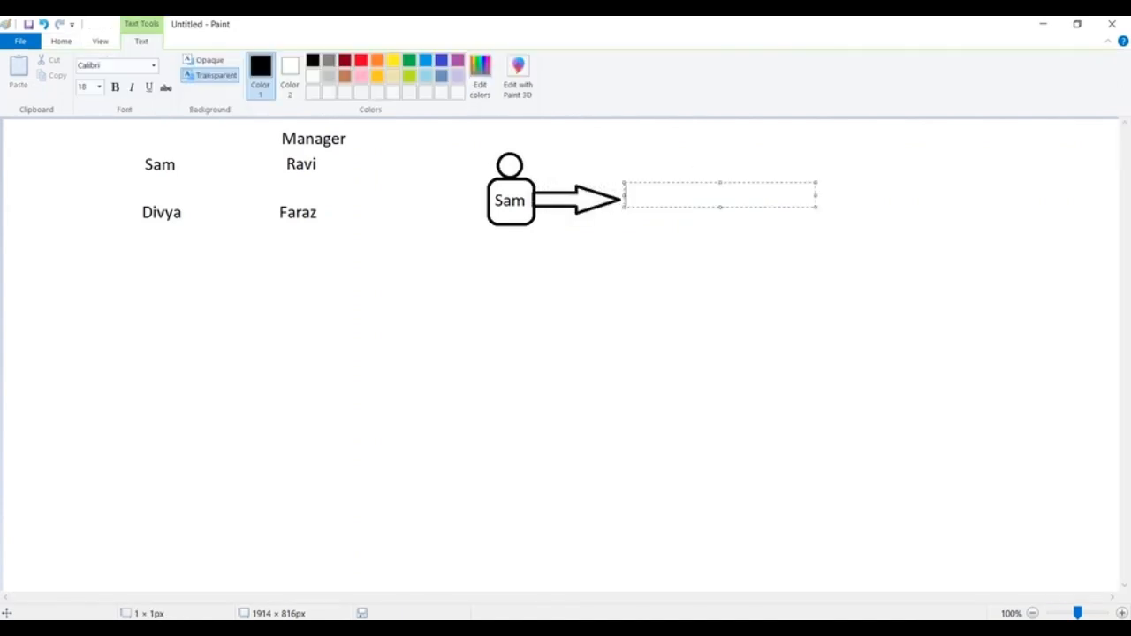
{"action": "type", "text": "Wipro---"}
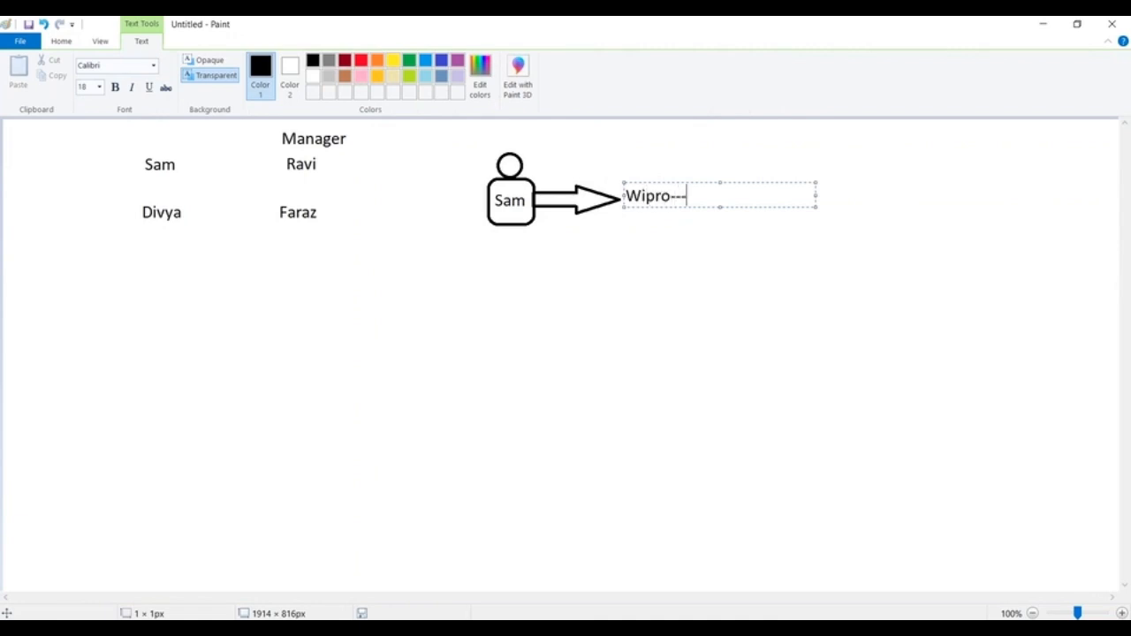
{"action": "type", "text": "-Hyd----Divya"}
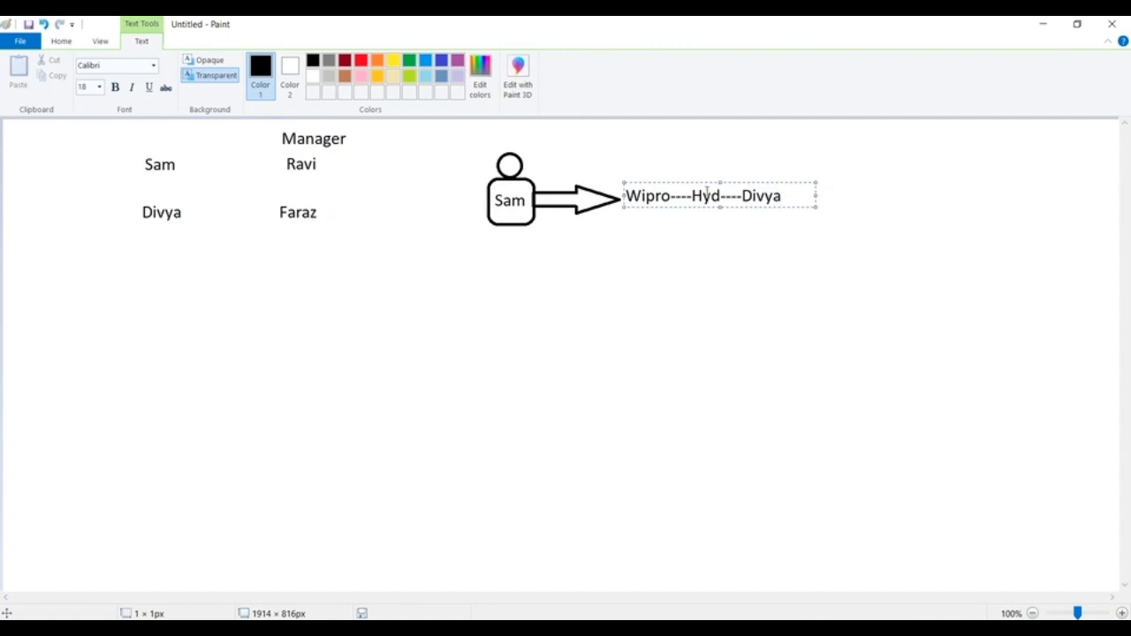
{"action": "left_click", "coordinate": [839, 232]}
{"action": "left_click", "coordinate": [302, 61]}
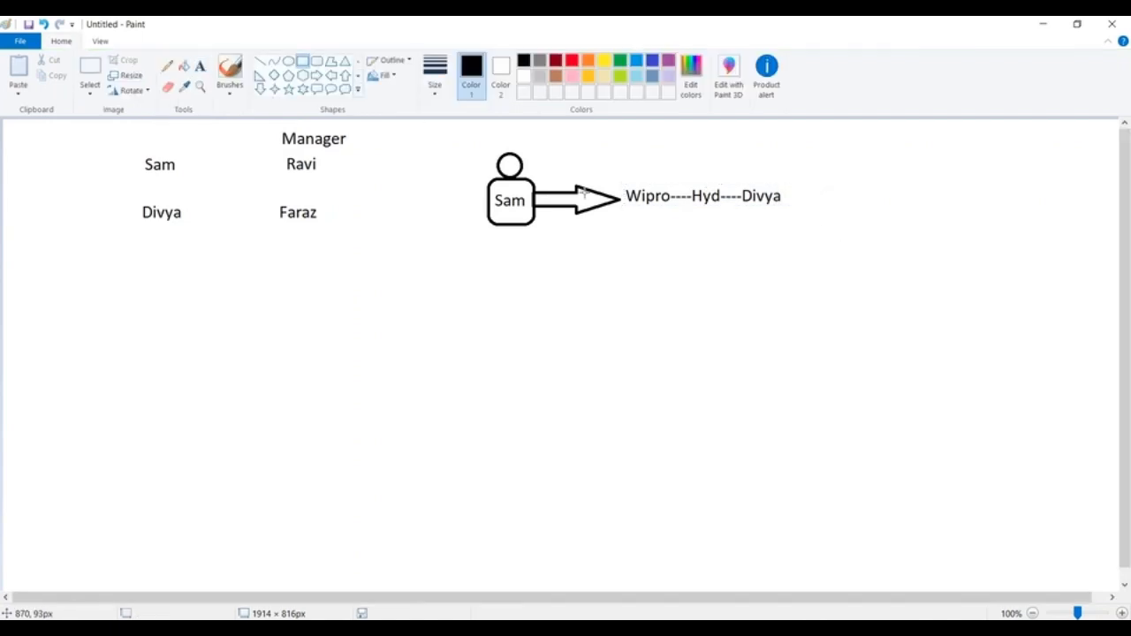
{"action": "left_click_drag", "start_coordinate": [625, 180], "coordinate": [791, 220]}
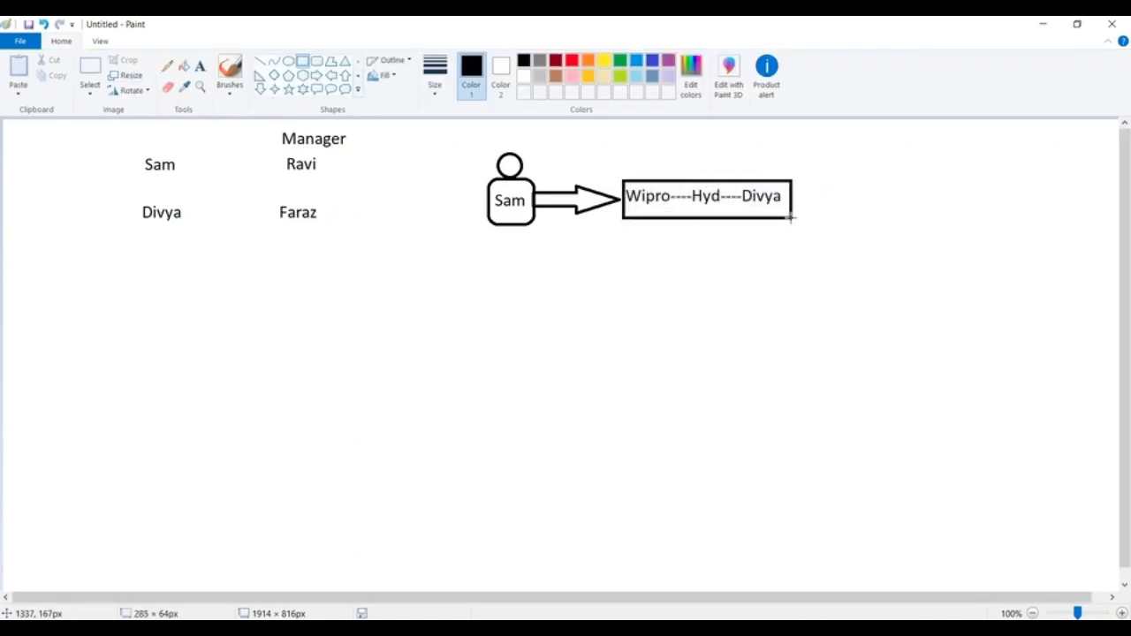
{"action": "left_click", "coordinate": [203, 66]}
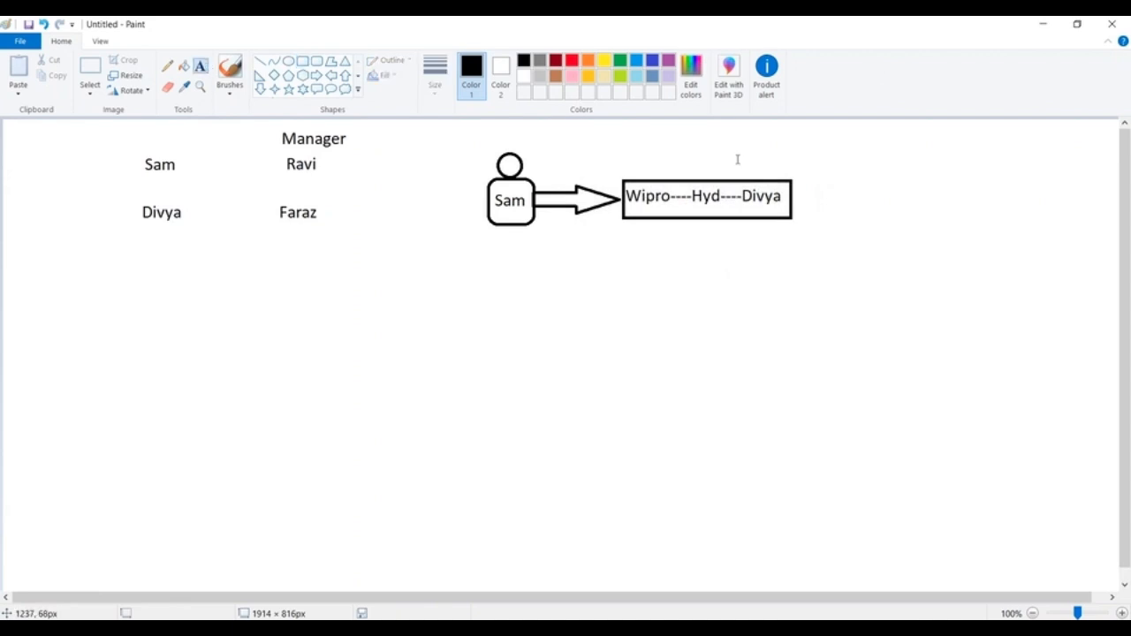
{"action": "left_click_drag", "start_coordinate": [740, 145], "coordinate": [931, 169]}
{"action": "type", "text": "Owner"}
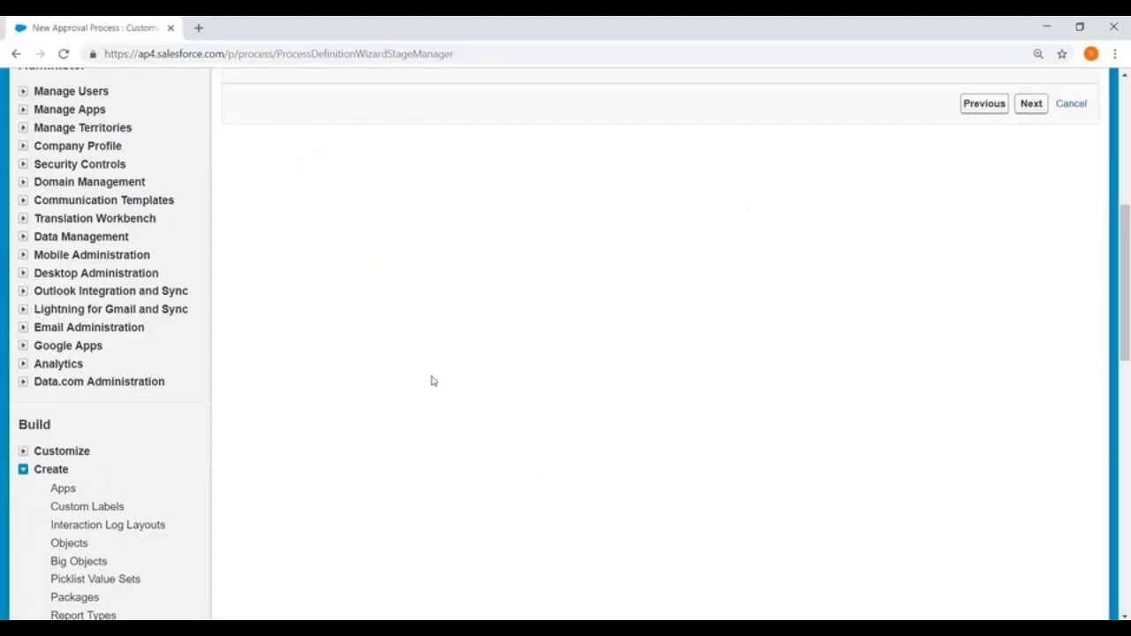
- Set Next Automated Approver Determined By to Manager
{"action": "scroll", "coordinate": [430, 379], "scroll_direction": "up", "scroll_amount": 5}
{"action": "scroll", "coordinate": [429, 379], "scroll_direction": "down", "scroll_amount": 2}
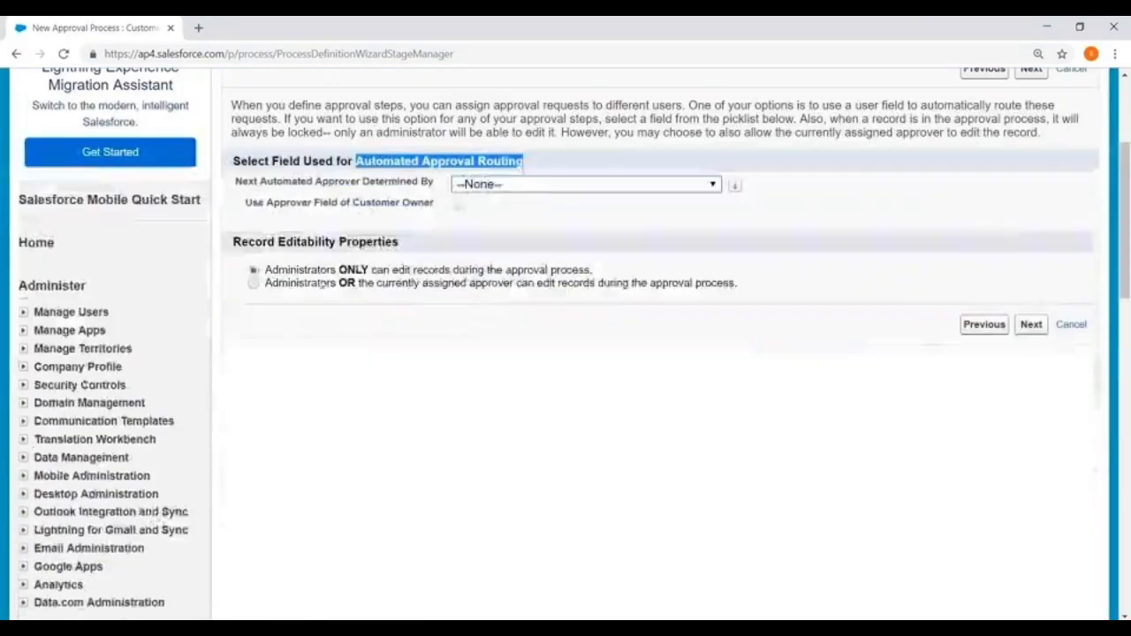
{"action": "left_click", "coordinate": [489, 183]}
{"action": "left_click", "coordinate": [490, 264]}
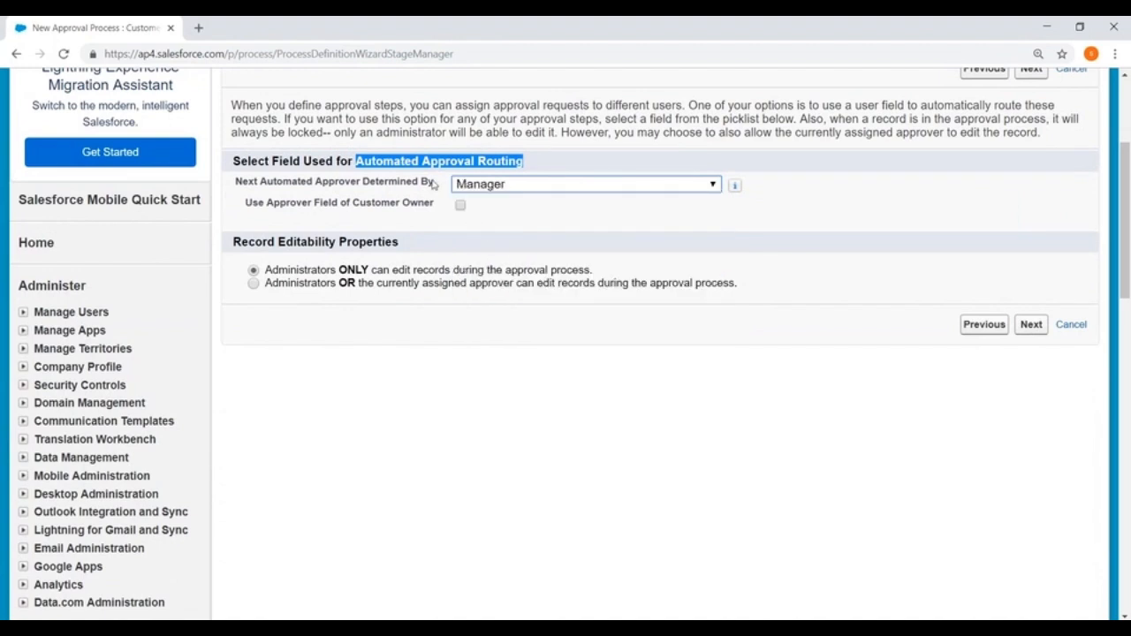
- Toggle Use Approver Field of Customer Owner on and off, then highlight its wording
{"action": "left_click", "coordinate": [462, 207]}
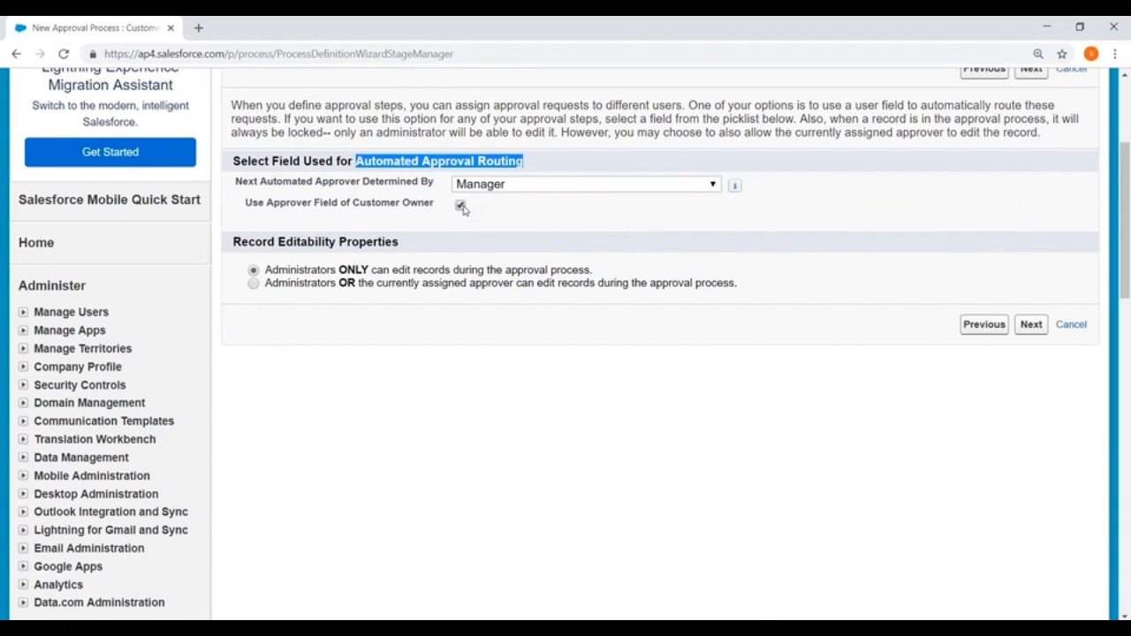
{"action": "left_click", "coordinate": [460, 206]}
{"action": "left_click_drag", "start_coordinate": [246, 210], "coordinate": [434, 207]}
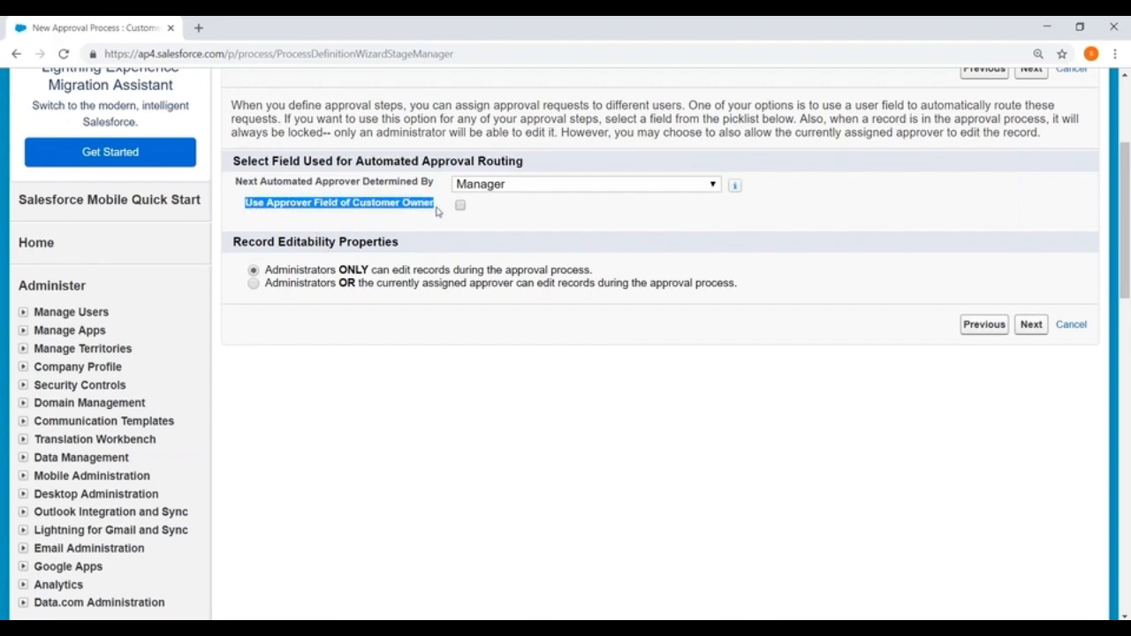
{"action": "left_click", "coordinate": [620, 209]}
{"action": "left_click_drag", "start_coordinate": [245, 203], "coordinate": [462, 207]}
- Turn off using the Customer Owner's approver field for automatic approver assignment
{"action": "left_click", "coordinate": [459, 205]}
{"action": "scroll", "coordinate": [562, 224], "scroll_direction": "down", "scroll_amount": 1}
{"action": "left_click_drag", "start_coordinate": [232, 168], "coordinate": [427, 171]}
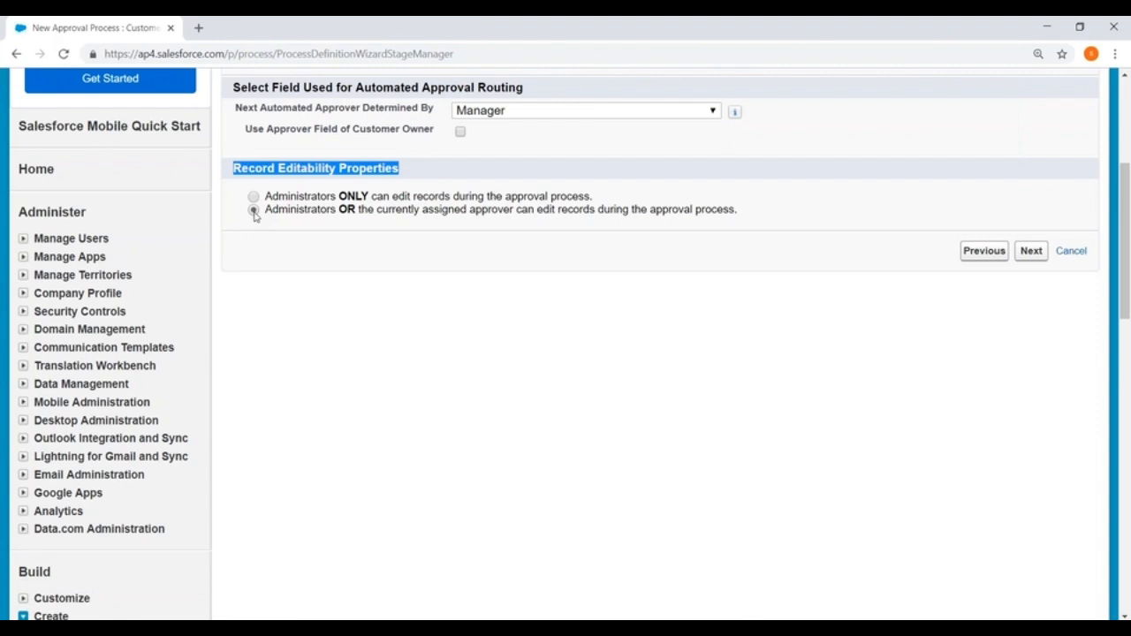
- Advance the wizard to Step 4, Select Notification Templates
{"action": "scroll", "coordinate": [265, 217], "scroll_direction": "up", "scroll_amount": 1}
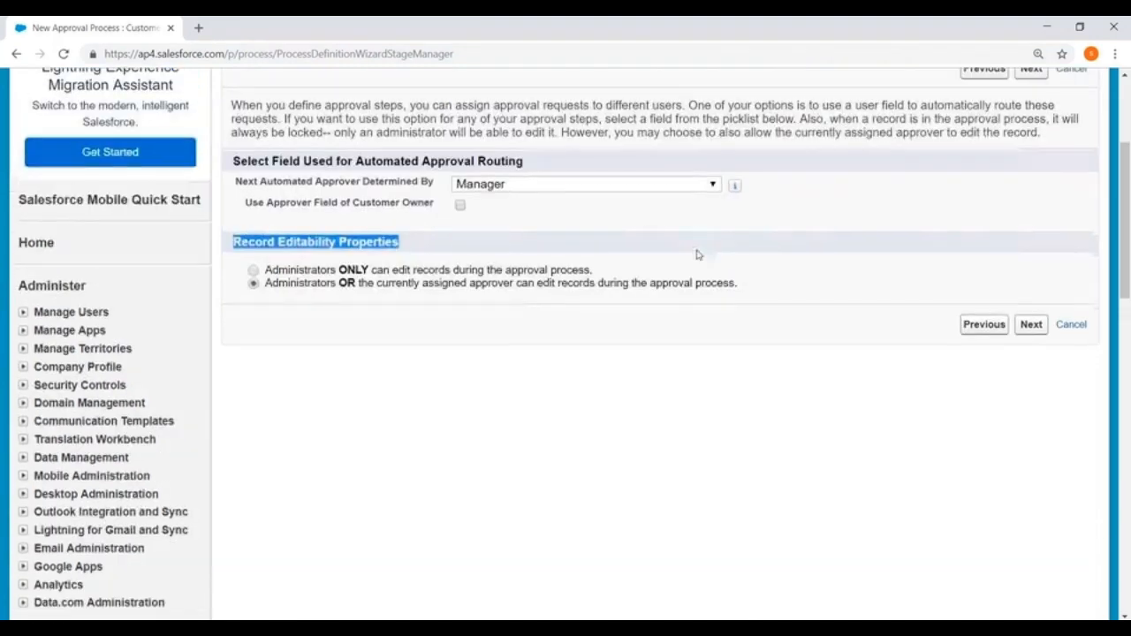
{"action": "left_click", "coordinate": [1030, 327]}
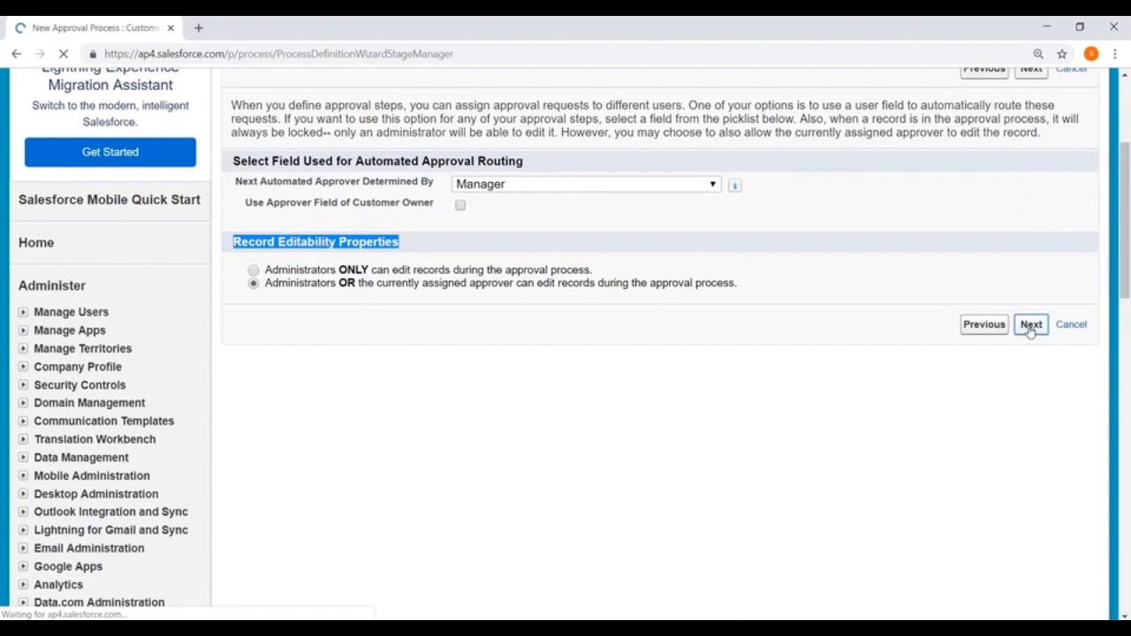
{"action": "scroll", "coordinate": [550, 273], "scroll_direction": "down", "scroll_amount": 1}
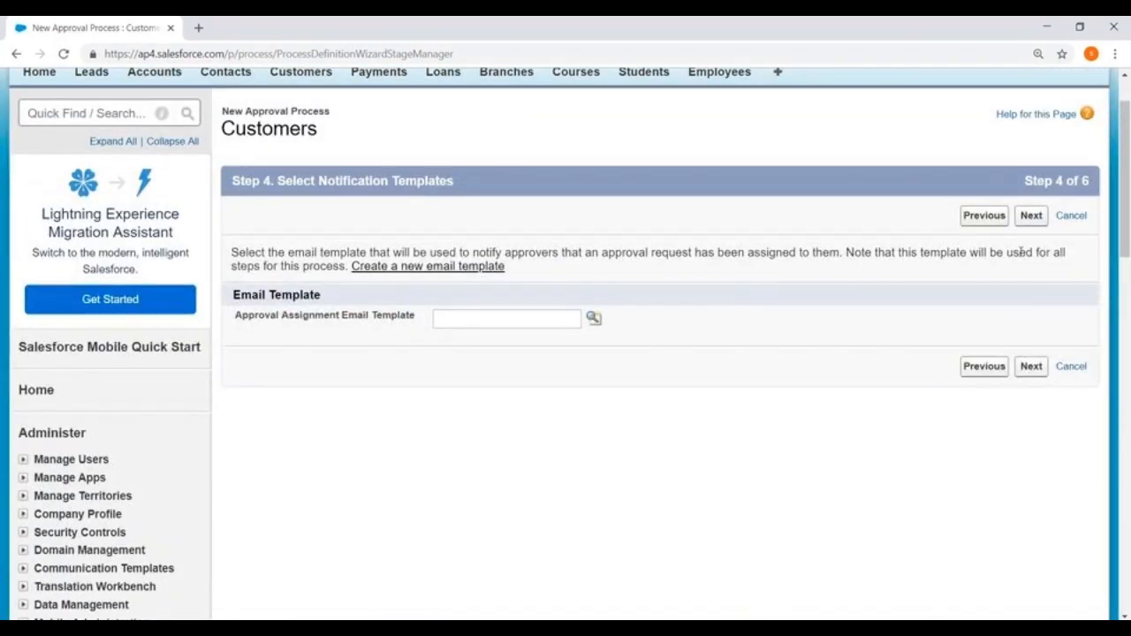
{"action": "double_click", "coordinate": [1058, 180]}
- Skip the notification email template and continue to Step 5
{"action": "left_click", "coordinate": [1030, 373]}
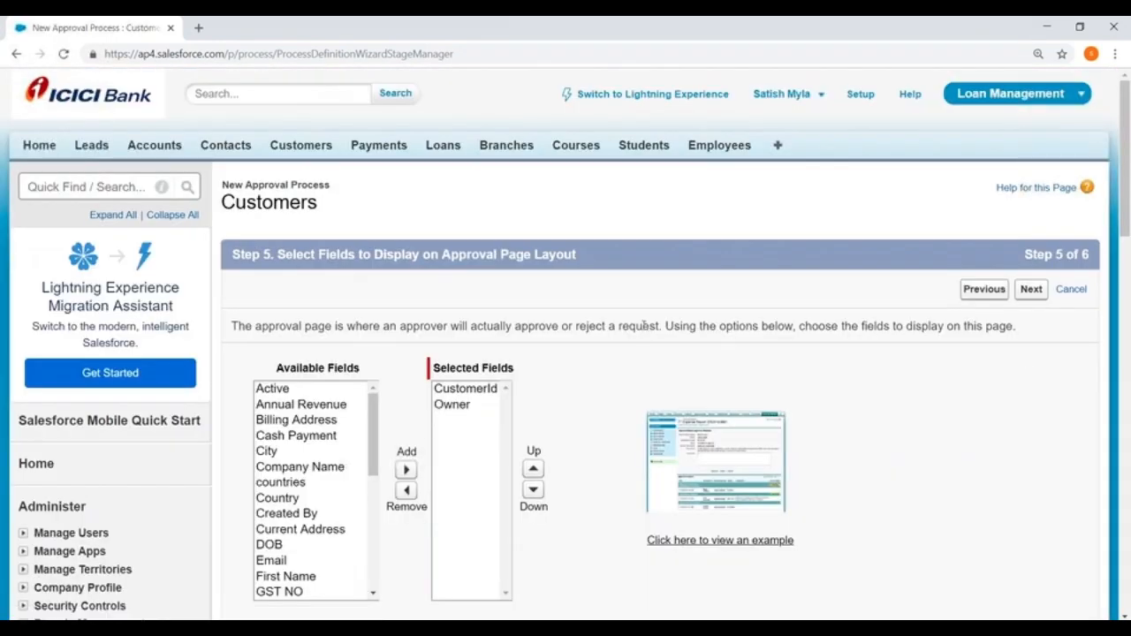
{"action": "scroll", "coordinate": [643, 325], "scroll_direction": "down", "scroll_amount": 1}
{"action": "scroll", "coordinate": [643, 325], "scroll_direction": "down", "scroll_amount": 1}
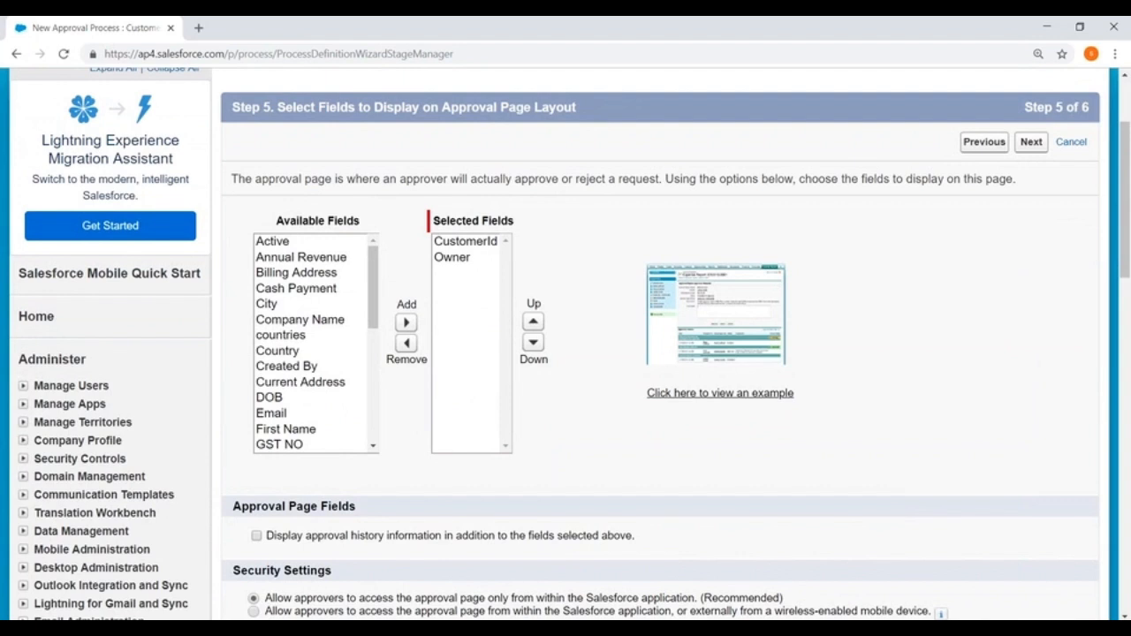
- Open the example approval page layout in a new tab and enlarge it to full size
{"action": "left_click", "coordinate": [720, 393]}
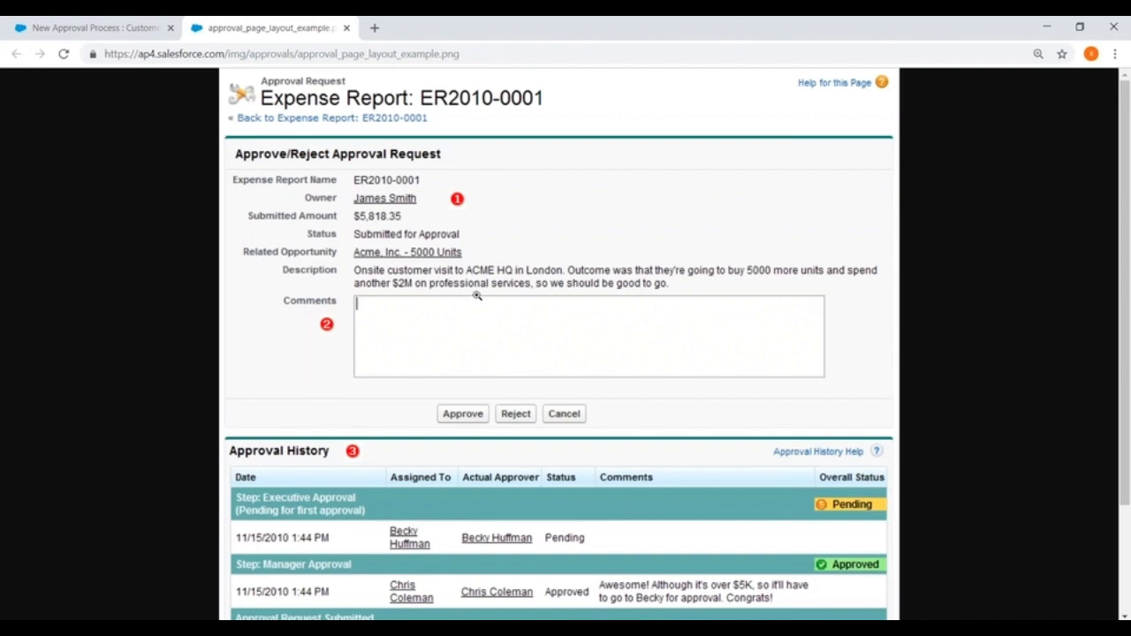
{"action": "left_click", "coordinate": [477, 296]}
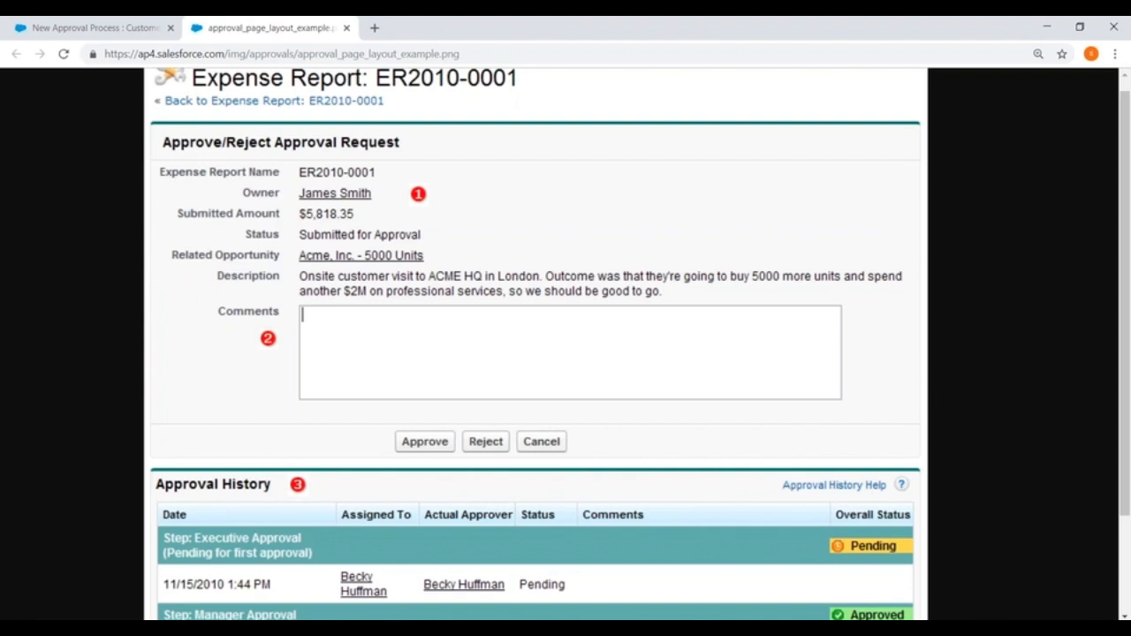
{"action": "scroll", "coordinate": [565, 305], "scroll_direction": "down", "scroll_amount": 2}
{"action": "scroll", "coordinate": [395, 186], "scroll_direction": "up", "scroll_amount": 5}
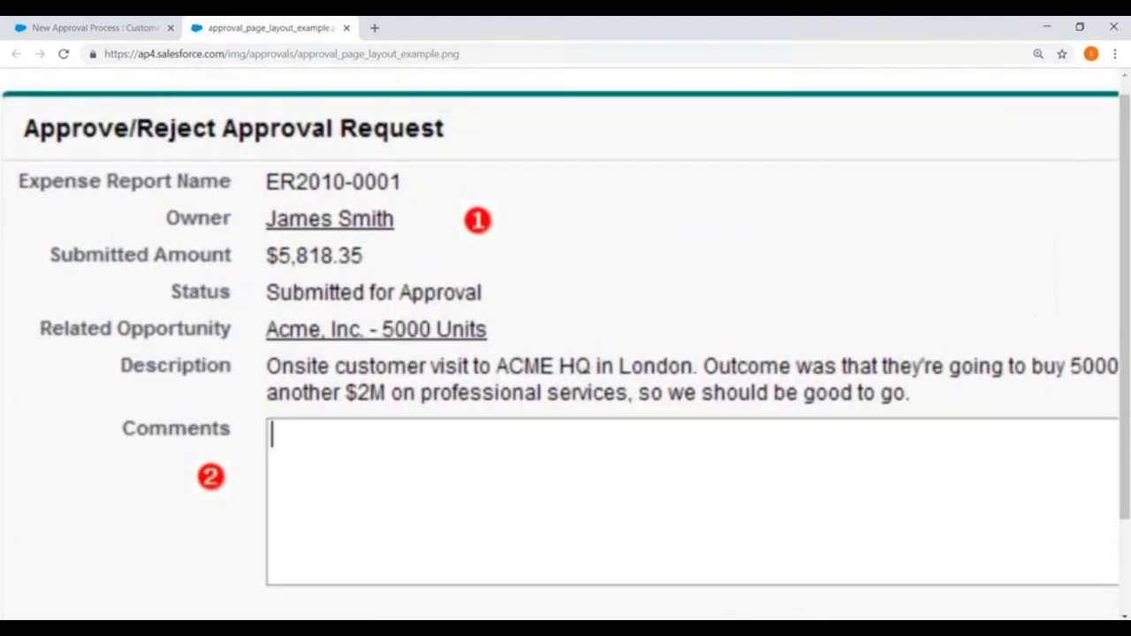
{"action": "scroll", "coordinate": [299, 129], "scroll_direction": "up", "scroll_amount": 1}
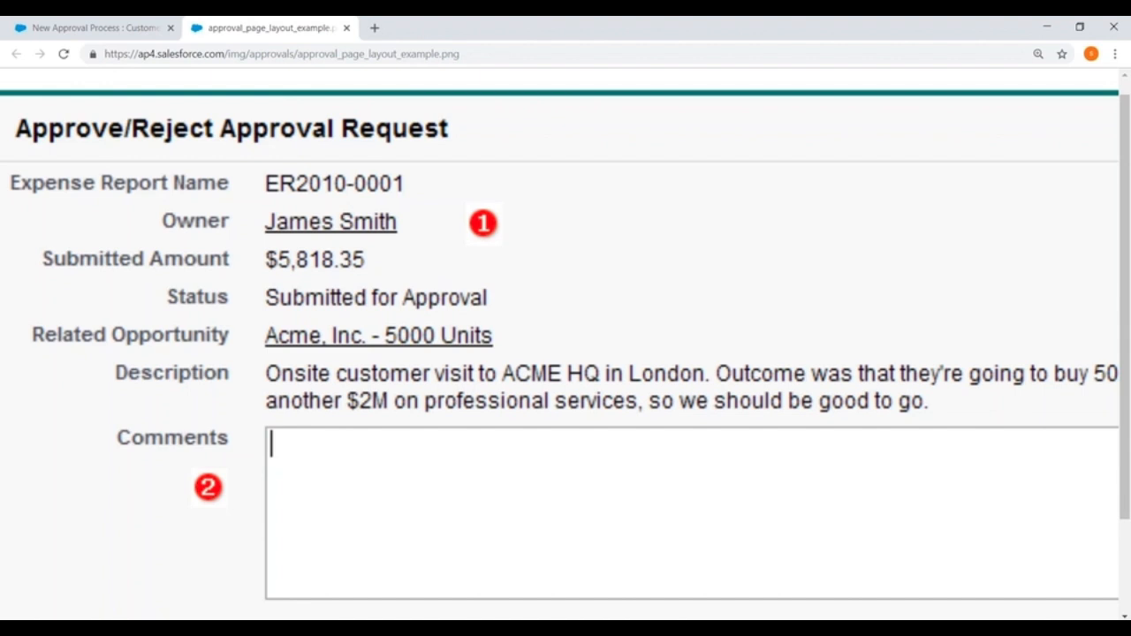
{"action": "key", "text": "ctrl+minus"}
{"action": "key", "text": "ctrl+minus"}
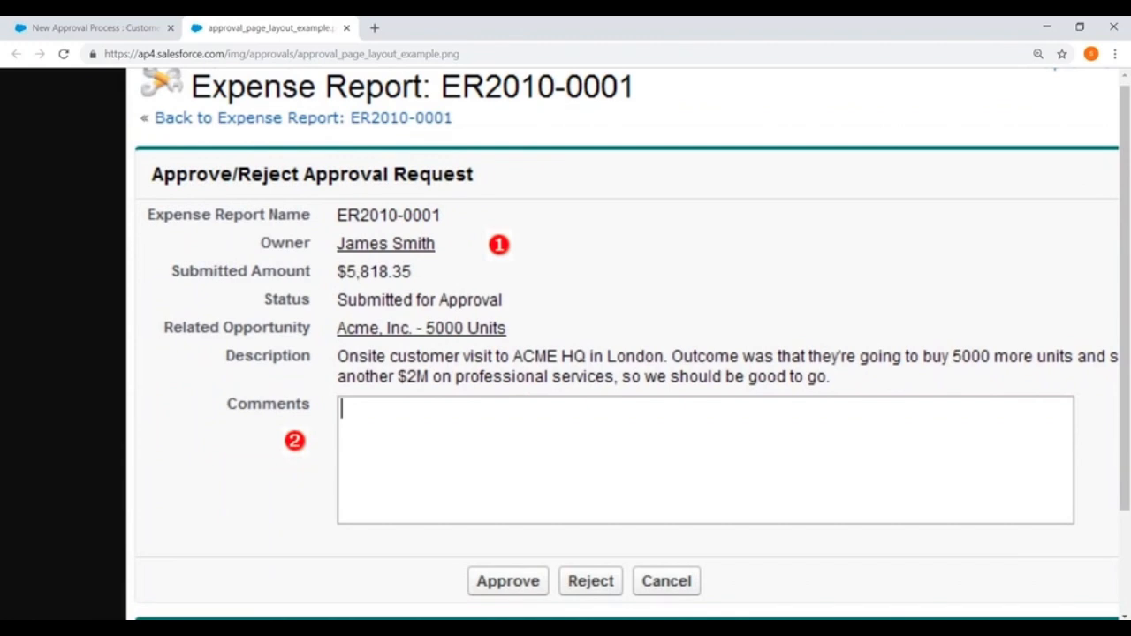
{"action": "scroll", "coordinate": [627, 345], "scroll_direction": "down", "scroll_amount": 6}
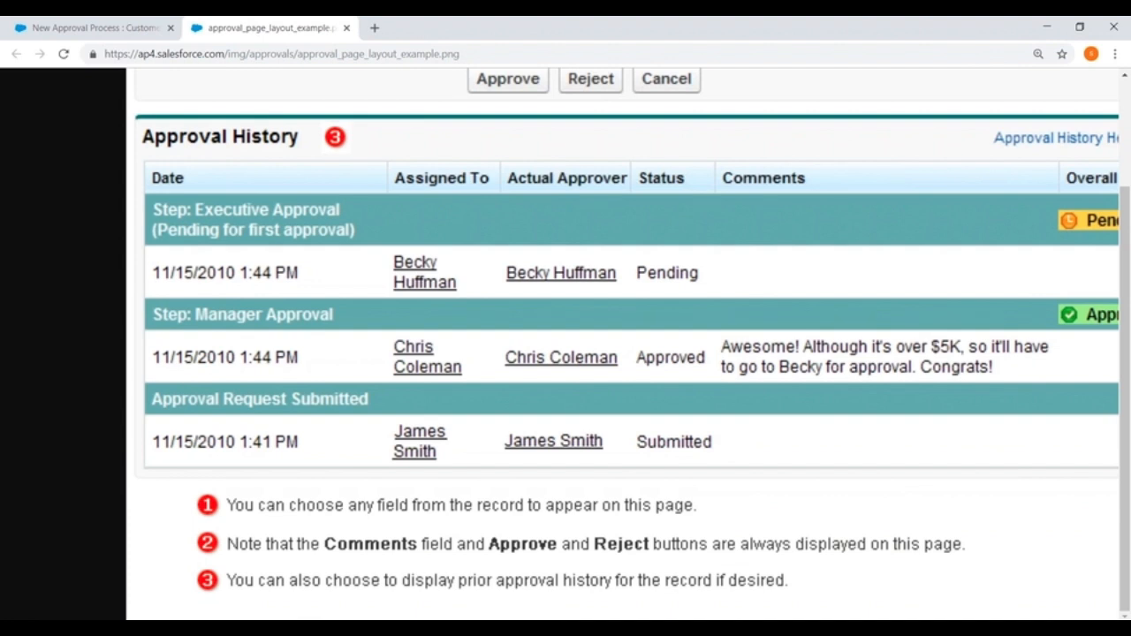
{"action": "scroll", "coordinate": [622, 344], "scroll_direction": "up", "scroll_amount": 1}
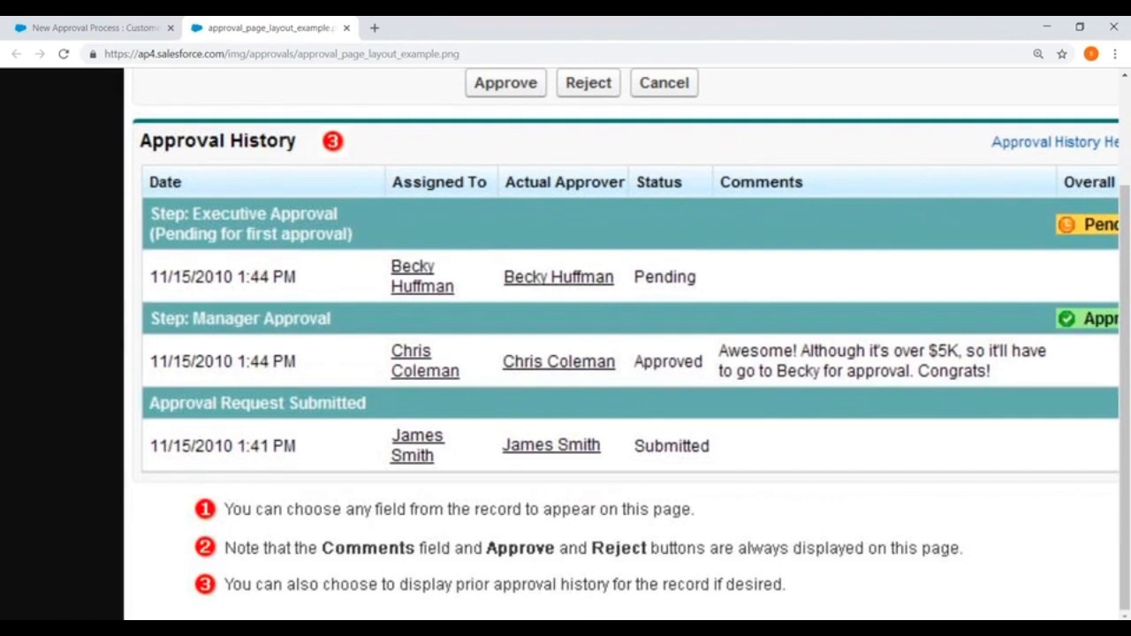
{"action": "scroll", "coordinate": [622, 345], "scroll_direction": "left", "scroll_amount": 1}
{"action": "right_click", "coordinate": [699, 425]}
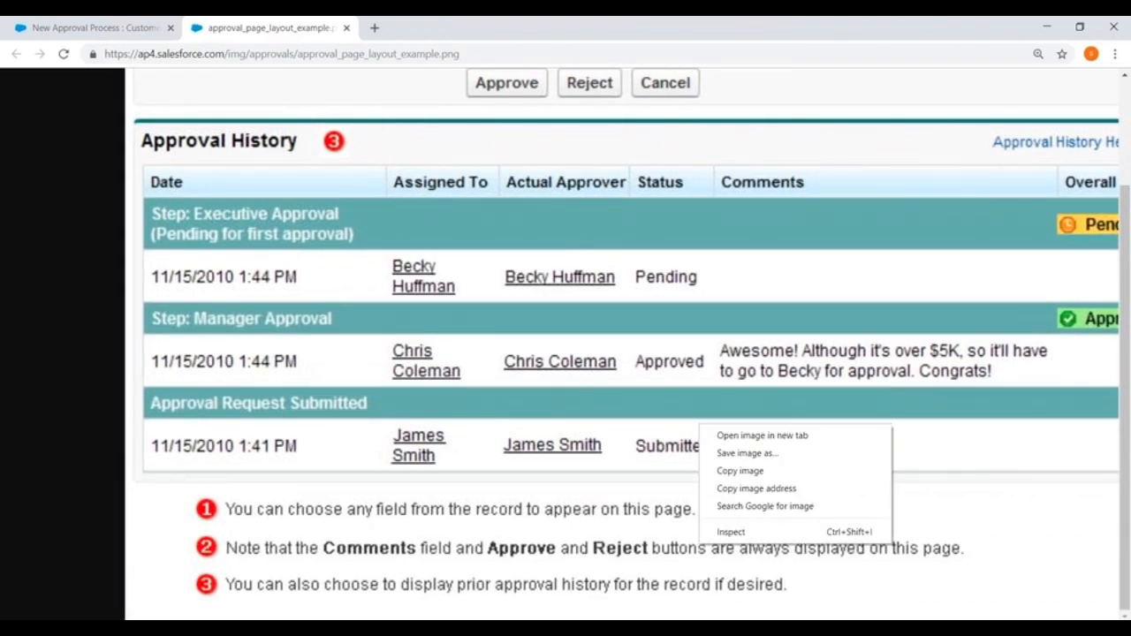
{"action": "key", "text": "Escape"}
{"action": "right_click", "coordinate": [873, 390]}
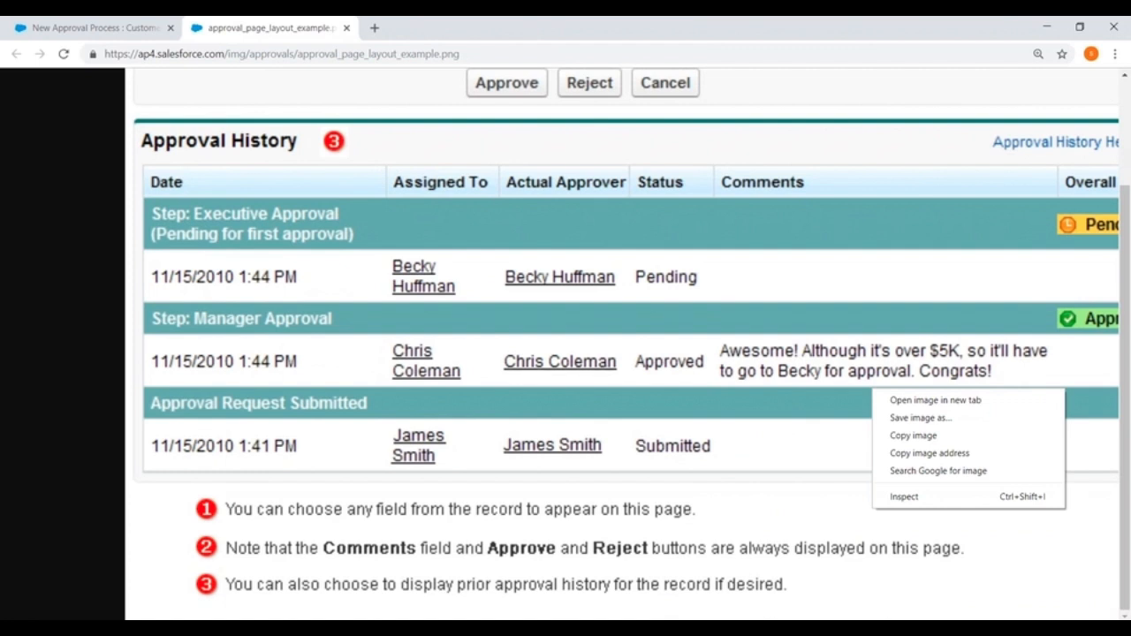
{"action": "scroll", "coordinate": [666, 345], "scroll_direction": "up", "scroll_amount": 2}
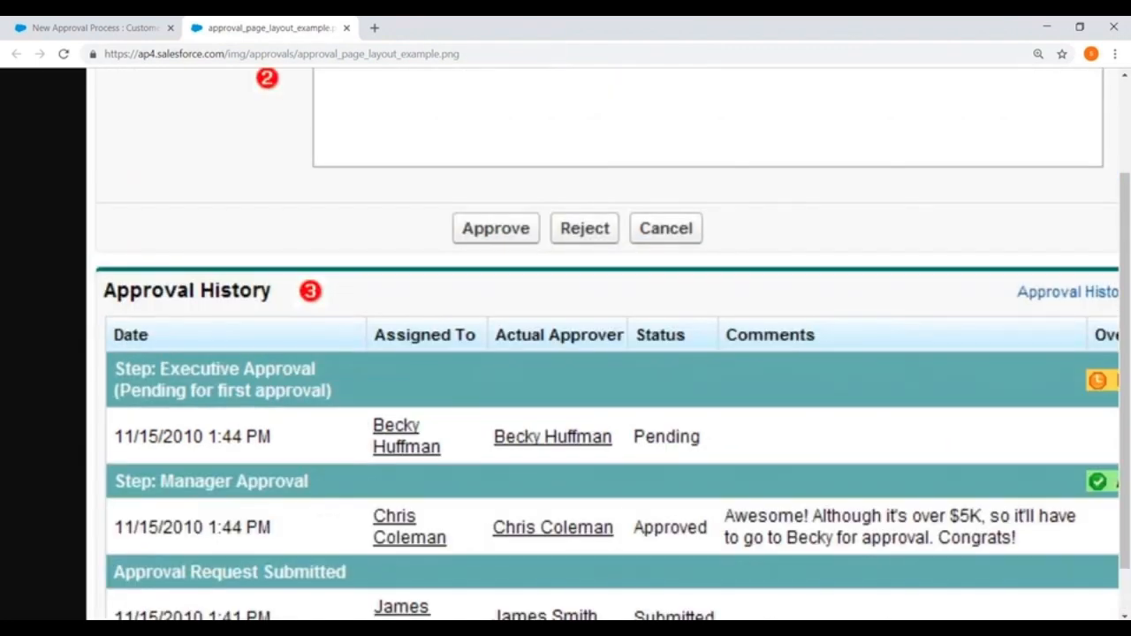
{"action": "scroll", "coordinate": [558, 345], "scroll_direction": "down", "scroll_amount": 3}
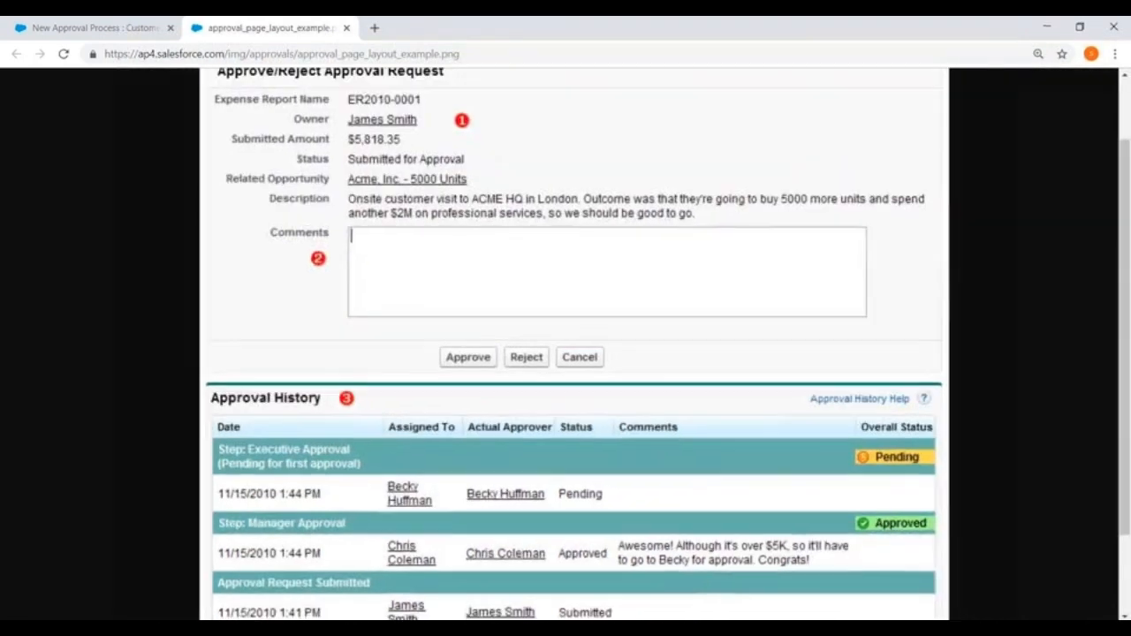
{"action": "scroll", "coordinate": [558, 345], "scroll_direction": "up", "scroll_amount": 3}
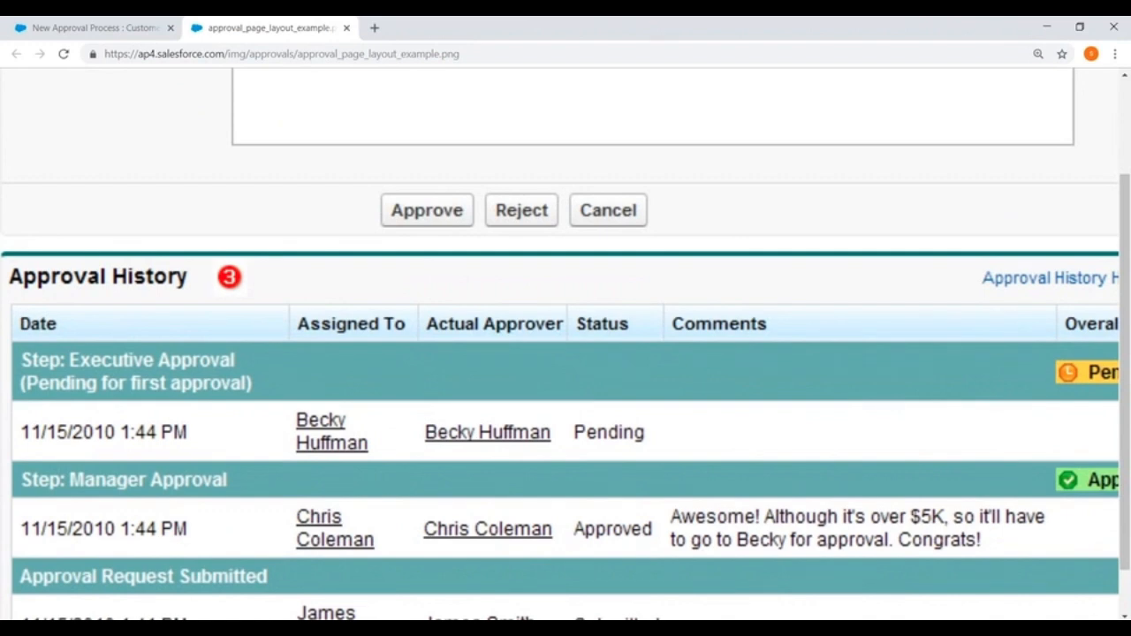
{"action": "scroll", "coordinate": [558, 345], "scroll_direction": "down", "scroll_amount": 3}
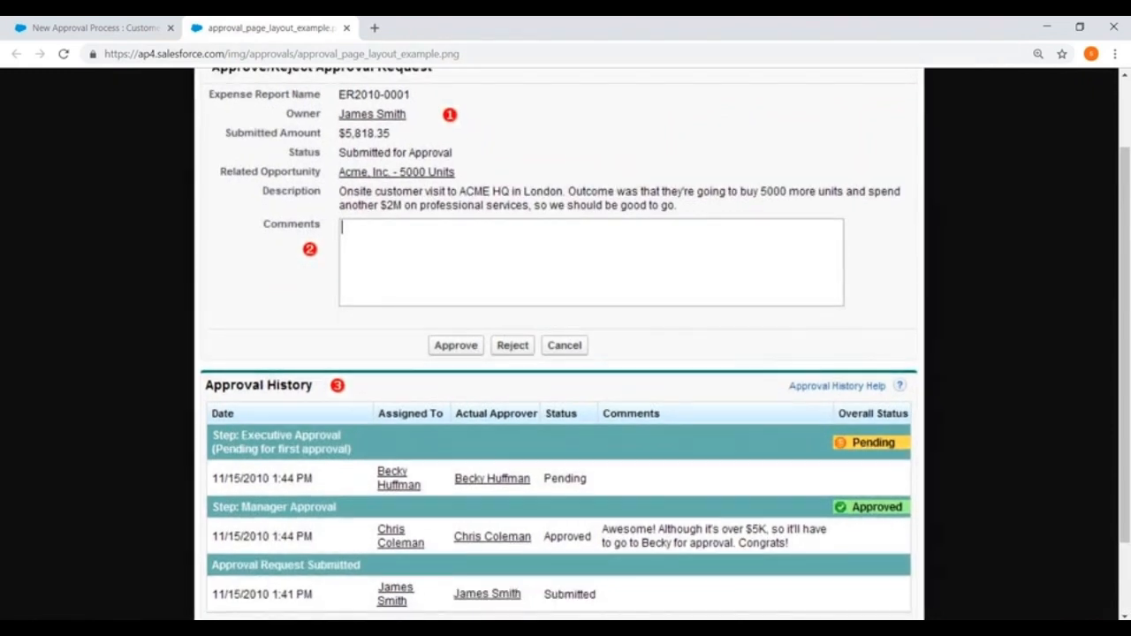
{"action": "scroll", "coordinate": [565, 345], "scroll_direction": "up", "scroll_amount": 1}
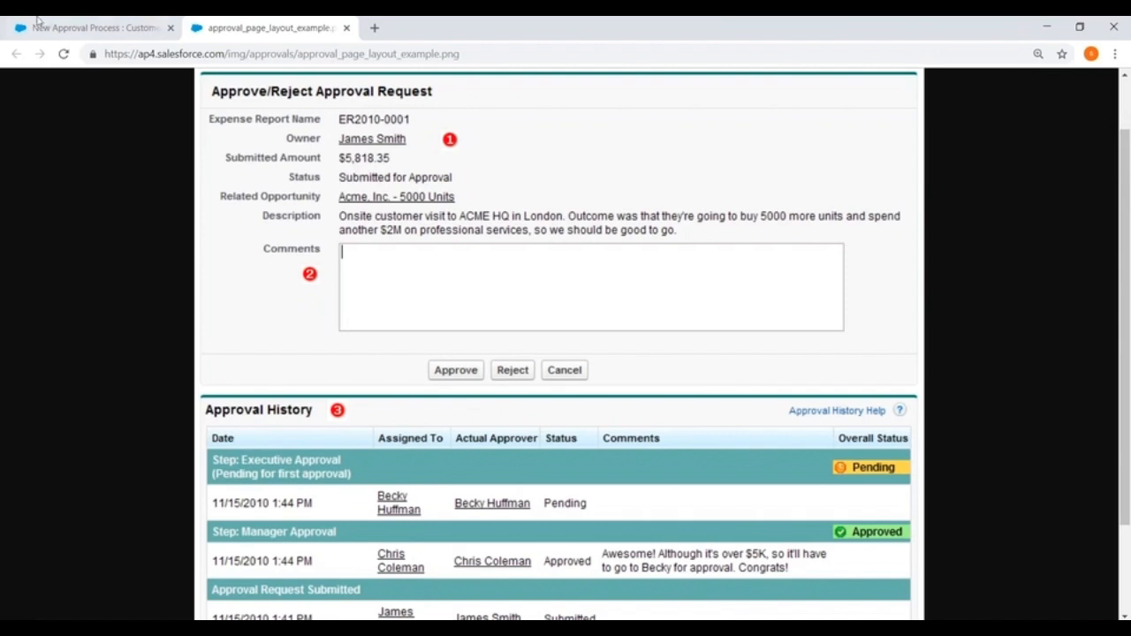
- Close the example tab and return to the wizard's Approval Page Fields section
{"action": "left_click", "coordinate": [345, 28]}
{"action": "scroll", "coordinate": [389, 167], "scroll_direction": "down", "scroll_amount": 3}
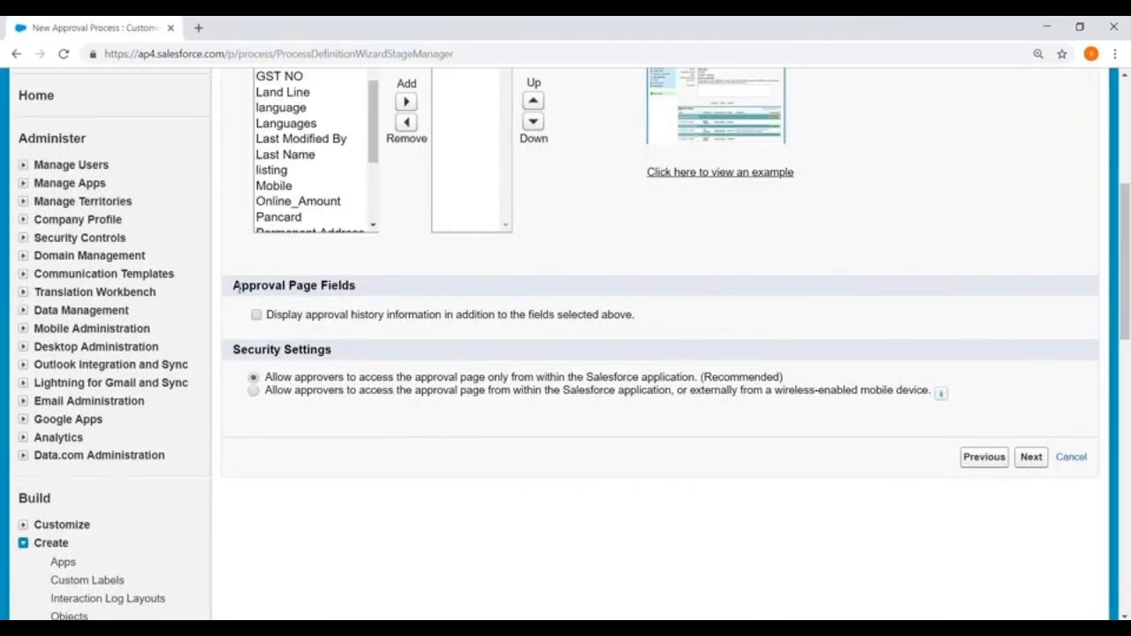
{"action": "left_click_drag", "start_coordinate": [242, 285], "coordinate": [357, 286]}
- Turn on displaying approval history information alongside the selected approval page fields
{"action": "scroll", "coordinate": [546, 276], "scroll_direction": "up", "scroll_amount": 3}
{"action": "scroll", "coordinate": [546, 276], "scroll_direction": "down", "scroll_amount": 3}
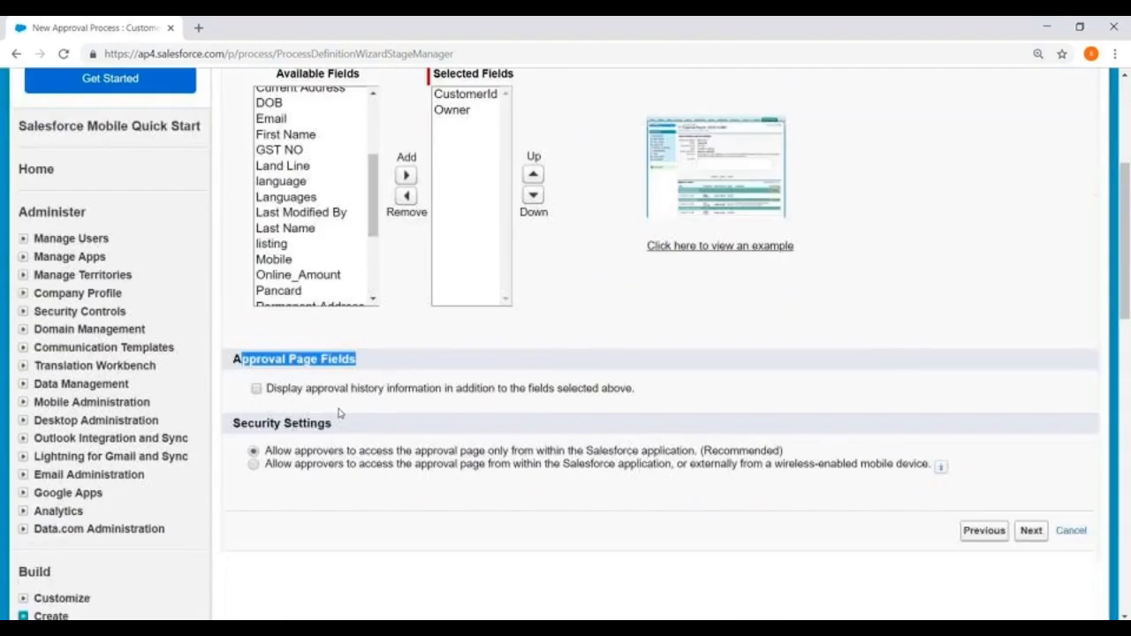
{"action": "left_click", "coordinate": [257, 315]}
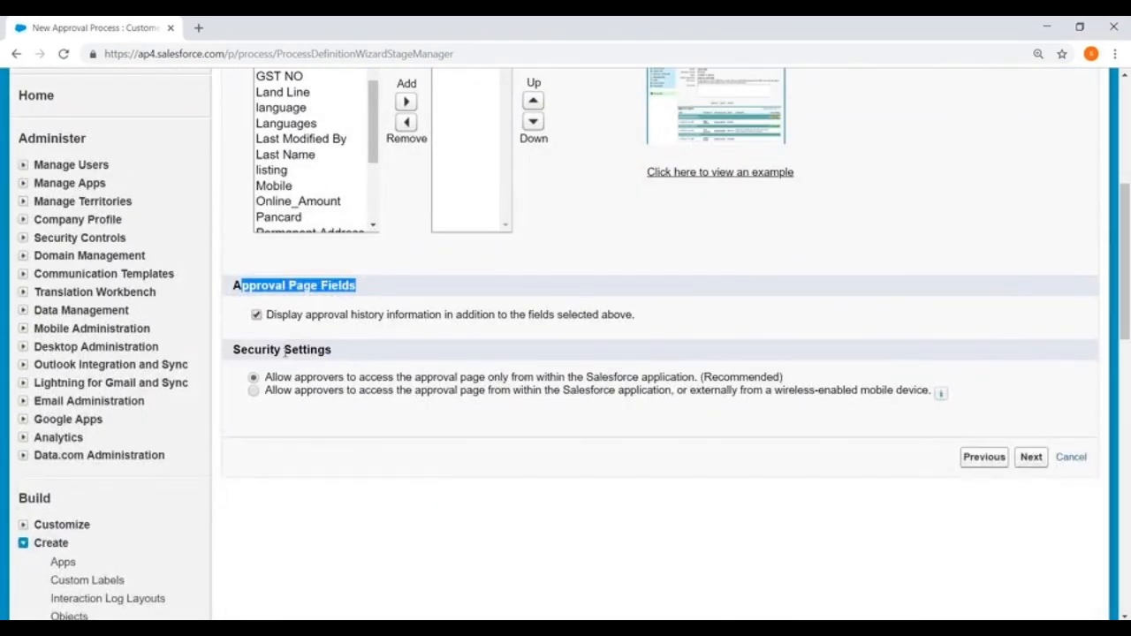
{"action": "left_click_drag", "start_coordinate": [235, 349], "coordinate": [360, 349]}
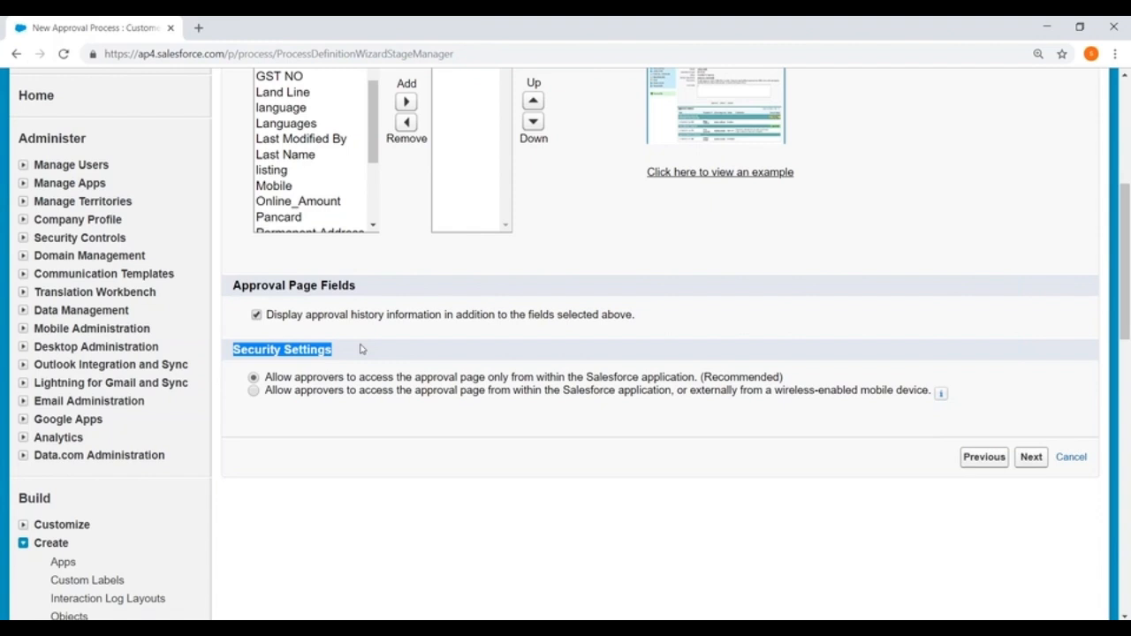
- Keep in-app-only approver access and proceed to Step 6, Specify Initial Submitters
{"action": "scroll", "coordinate": [733, 392], "scroll_direction": "down", "scroll_amount": 1}
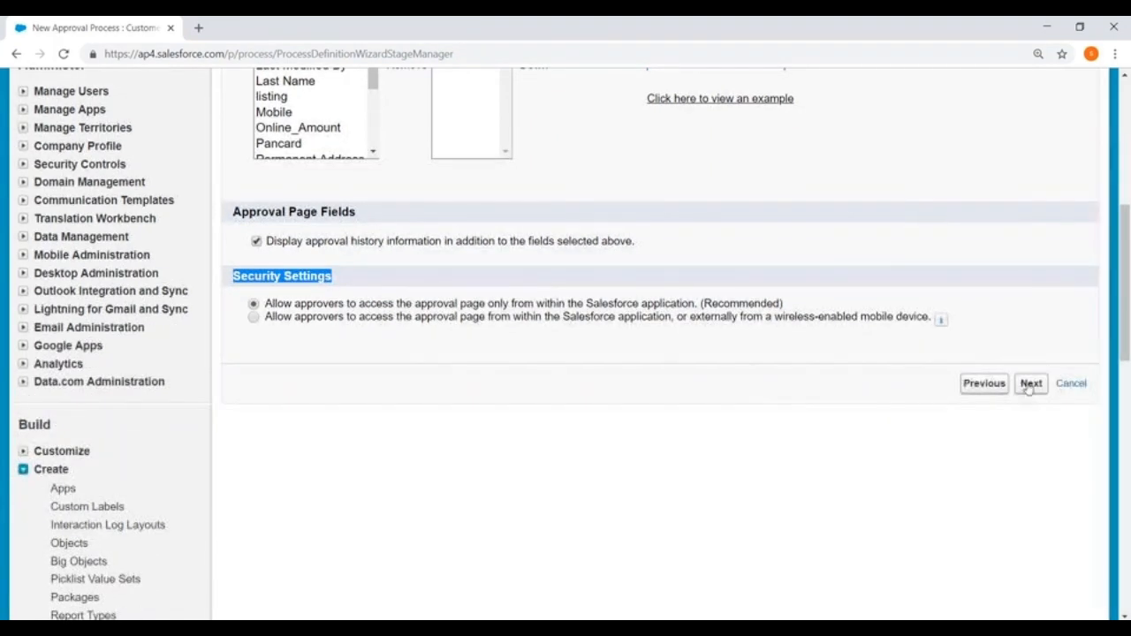
{"action": "left_click", "coordinate": [1030, 384]}
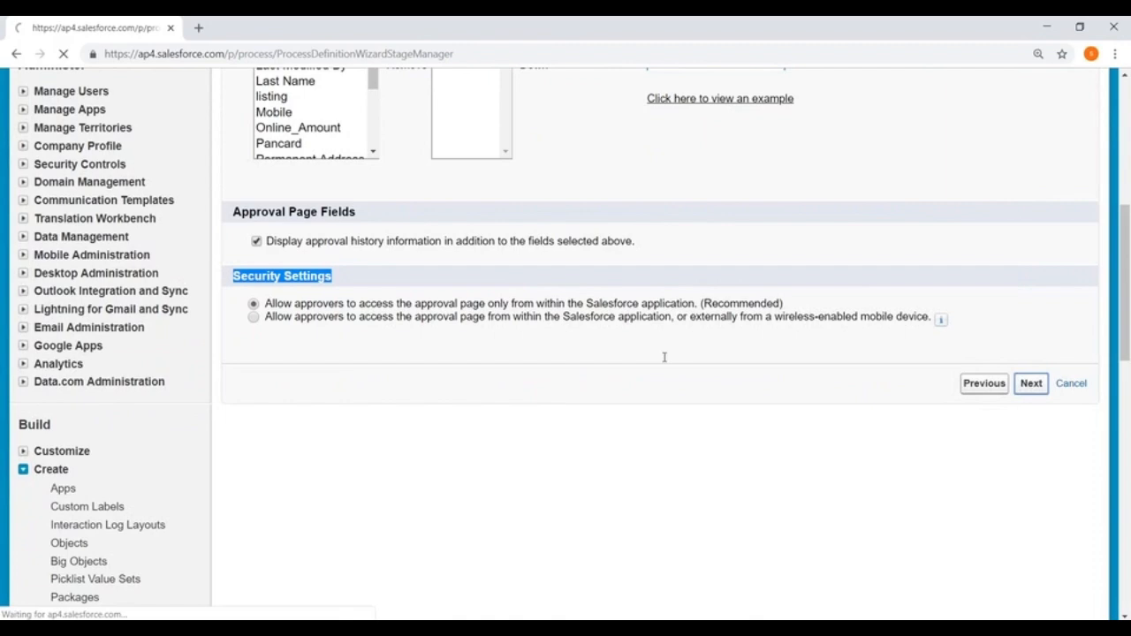
{"action": "scroll", "coordinate": [386, 245], "scroll_direction": "down", "scroll_amount": 3}
{"action": "scroll", "coordinate": [315, 235], "scroll_direction": "up", "scroll_amount": 2}
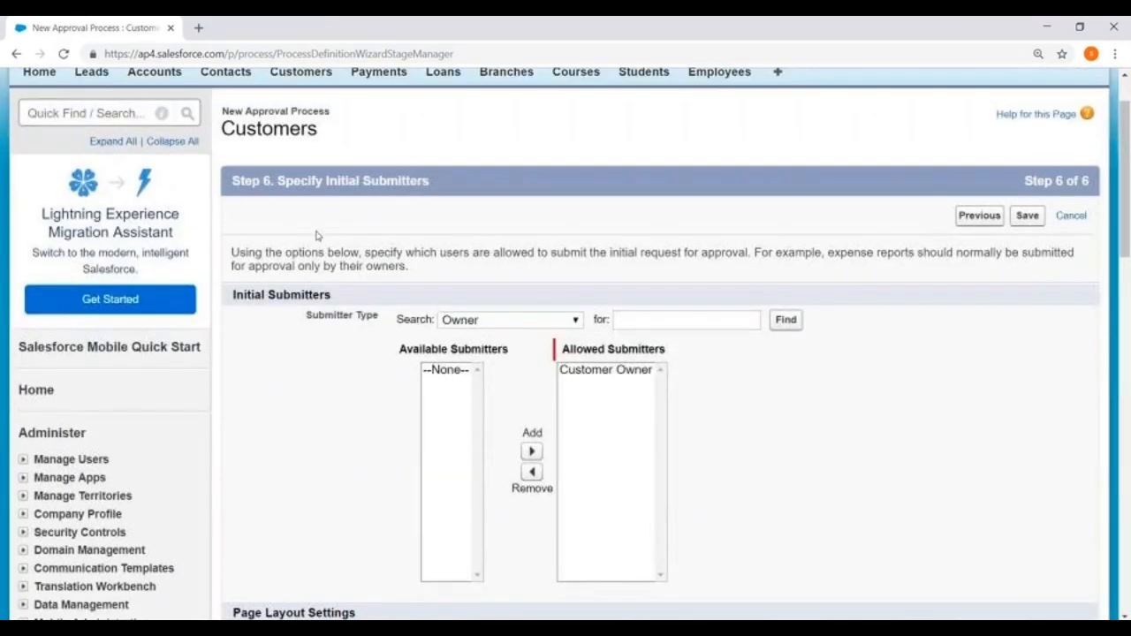
{"action": "left_click_drag", "start_coordinate": [279, 181], "coordinate": [596, 193]}
{"action": "left_click", "coordinate": [595, 193]}
{"action": "scroll", "coordinate": [596, 193], "scroll_direction": "down", "scroll_amount": 1}
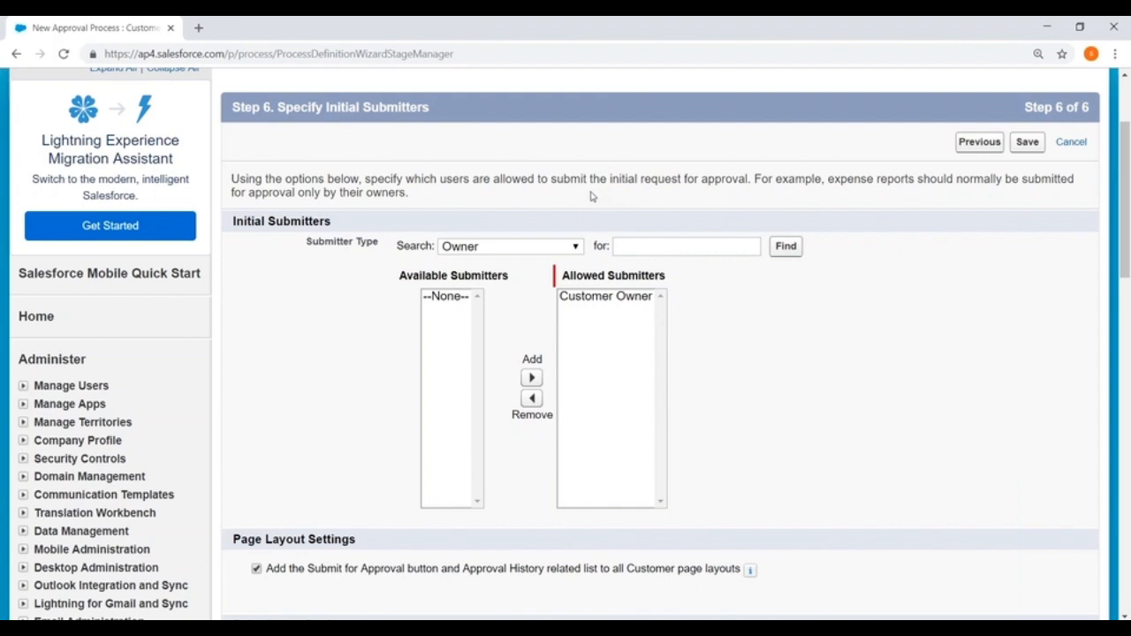
{"action": "scroll", "coordinate": [591, 196], "scroll_direction": "down", "scroll_amount": 2}
- Add a specific user to the allowed initial submitters
{"action": "left_click", "coordinate": [493, 101]}
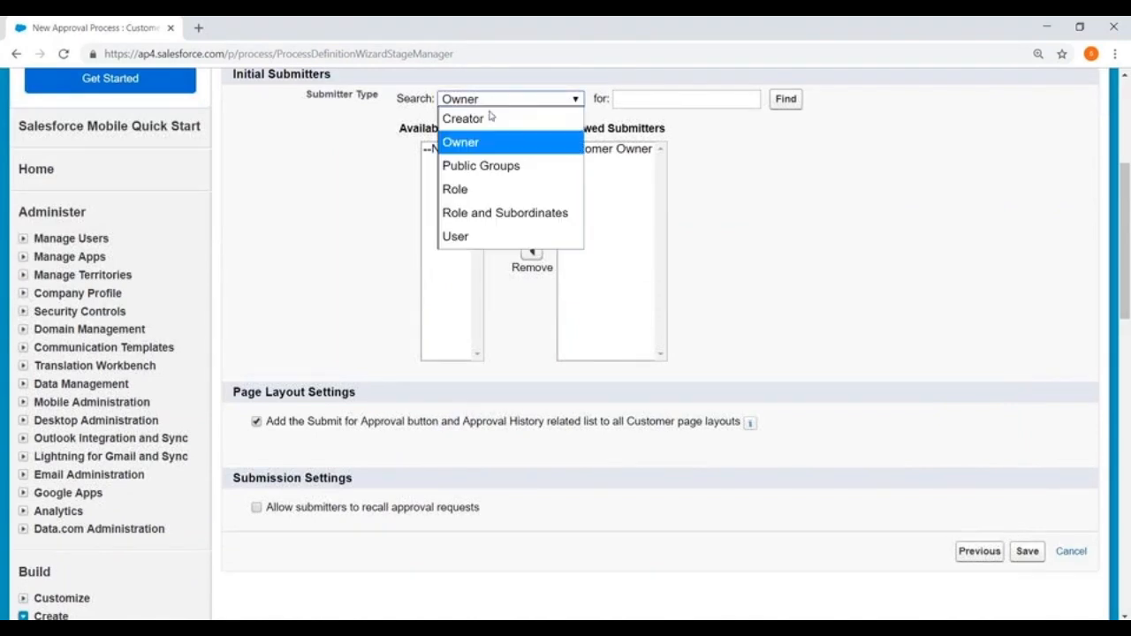
{"action": "left_click", "coordinate": [457, 237]}
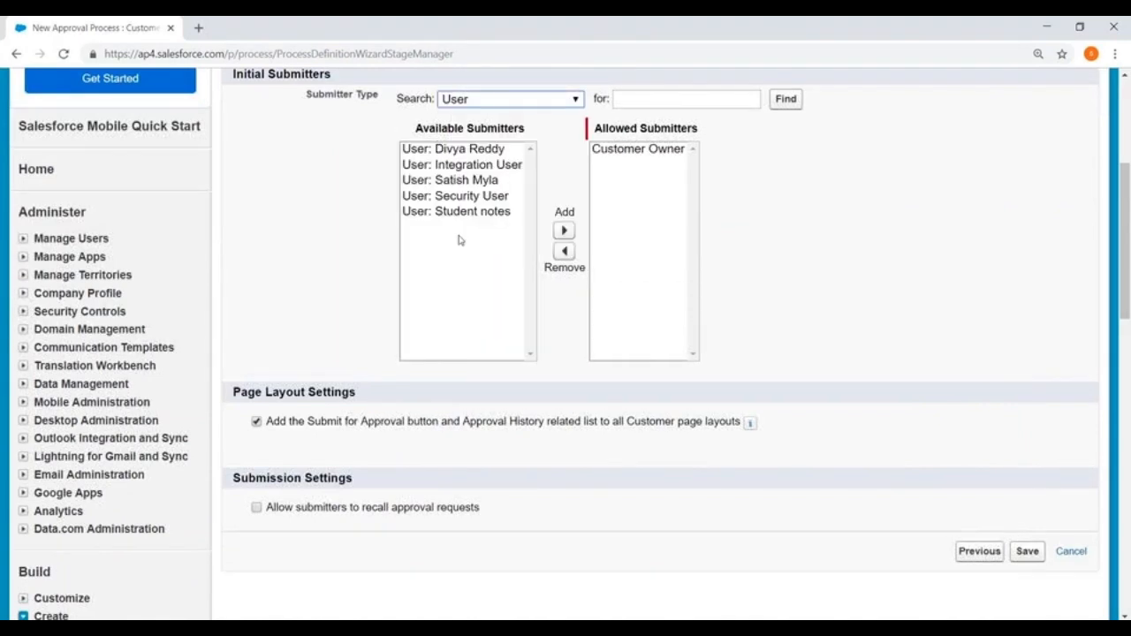
{"action": "left_click", "coordinate": [485, 180]}
{"action": "left_click", "coordinate": [564, 231]}
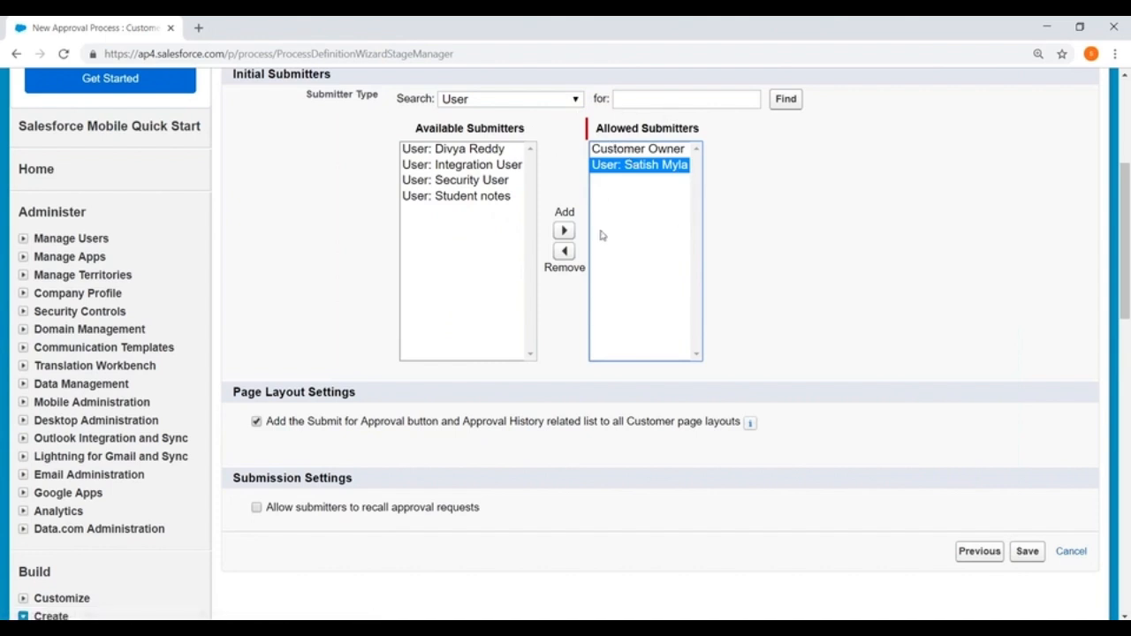
{"action": "scroll", "coordinate": [432, 220], "scroll_direction": "up", "scroll_amount": 2}
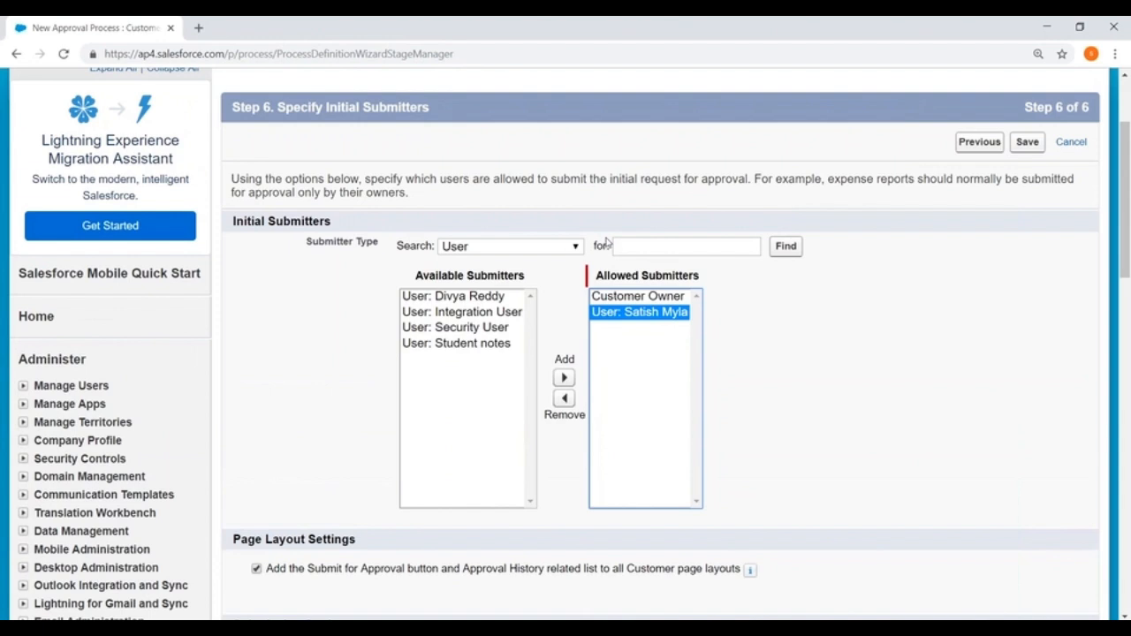
{"action": "scroll", "coordinate": [608, 244], "scroll_direction": "down", "scroll_amount": 2}
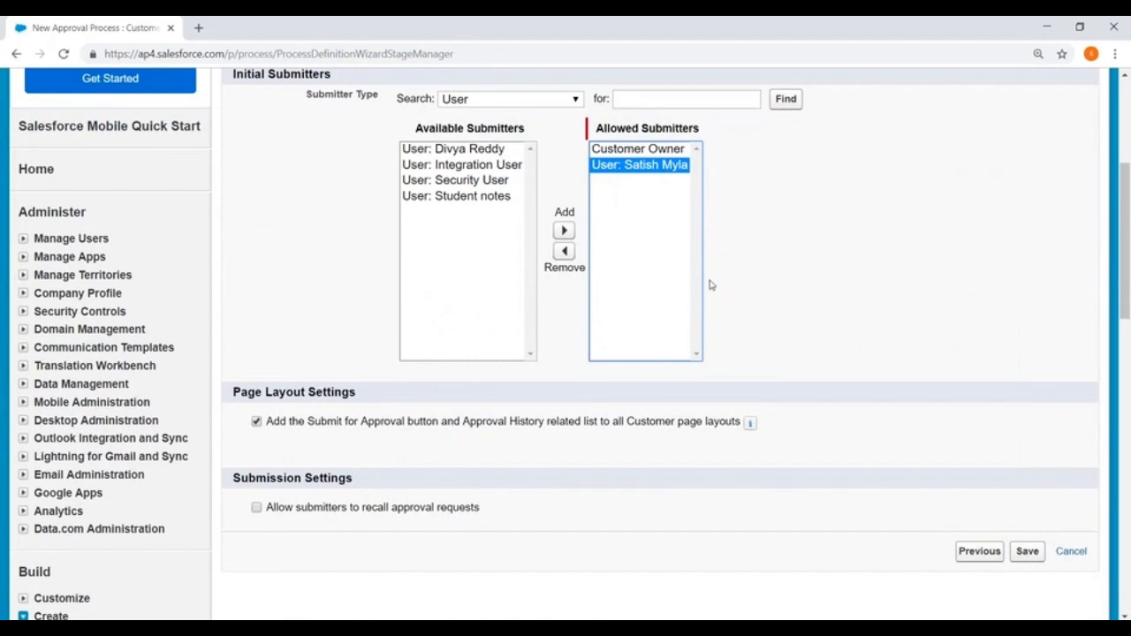
{"action": "scroll", "coordinate": [671, 301], "scroll_direction": "down", "scroll_amount": 1}
{"action": "scroll", "coordinate": [477, 371], "scroll_direction": "down", "scroll_amount": 1}
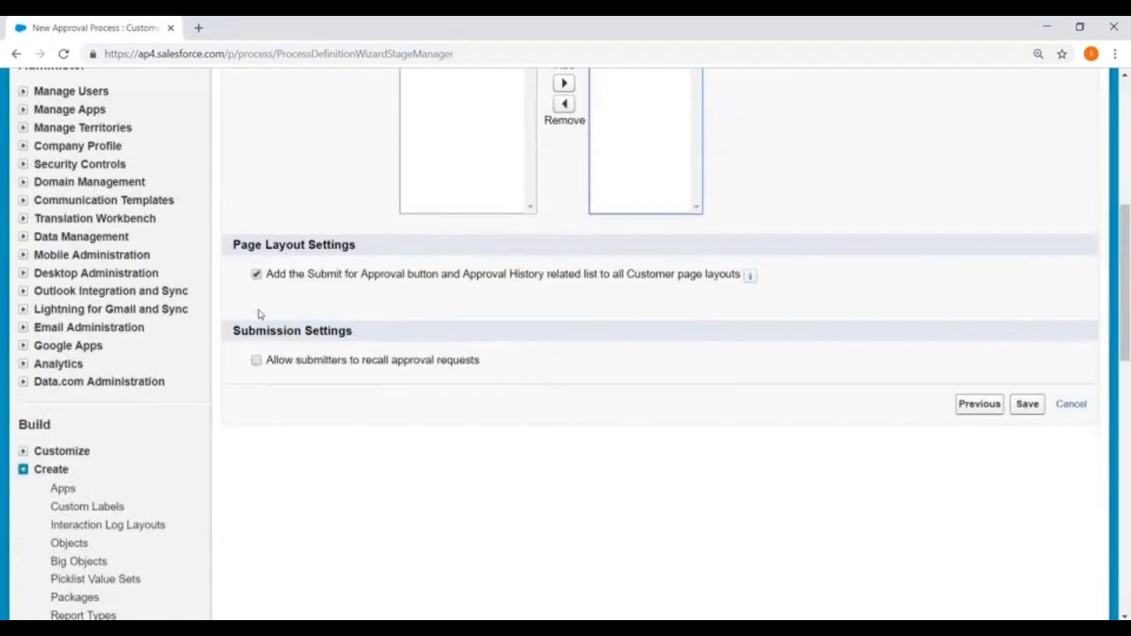
- Save the approval process, return to the Approval Processes list, and switch to Paint
{"action": "left_click_drag", "start_coordinate": [235, 242], "coordinate": [382, 246]}
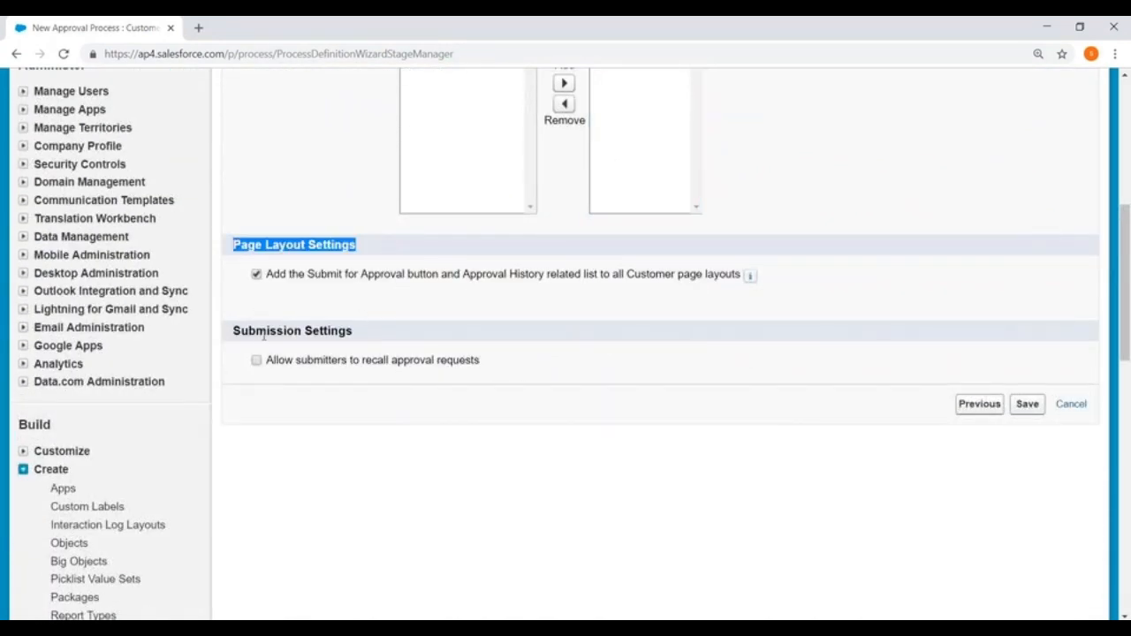
{"action": "left_click_drag", "start_coordinate": [241, 330], "coordinate": [467, 325]}
{"action": "left_click", "coordinate": [472, 325]}
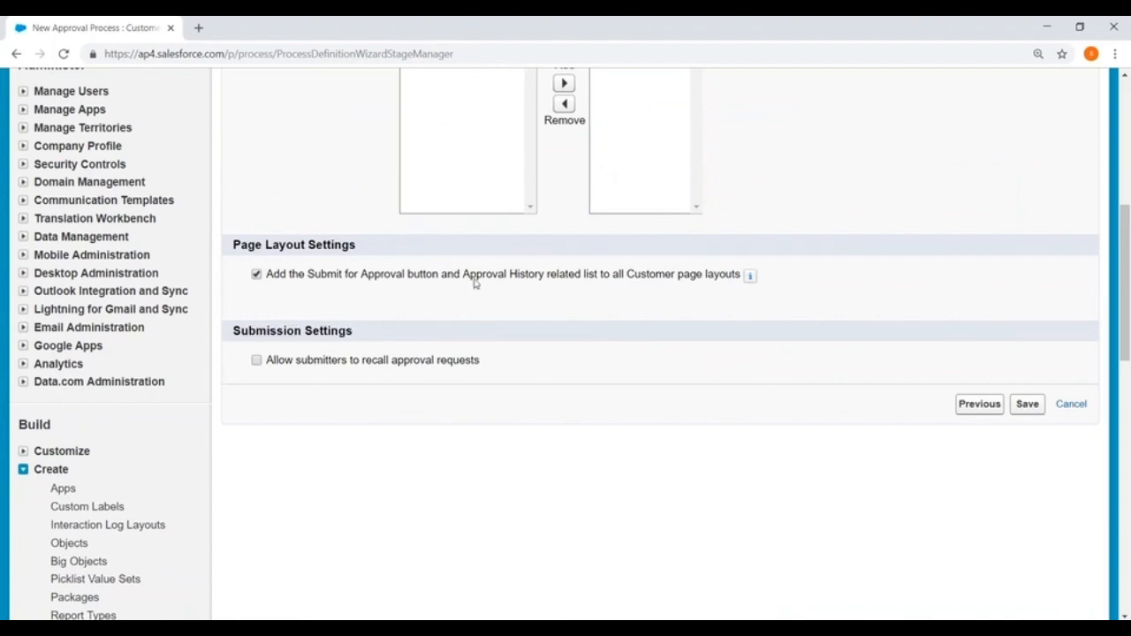
{"action": "scroll", "coordinate": [541, 245], "scroll_direction": "up", "scroll_amount": 3}
{"action": "scroll", "coordinate": [566, 309], "scroll_direction": "down", "scroll_amount": 3}
{"action": "left_click", "coordinate": [1027, 405]}
{"action": "left_click", "coordinate": [1071, 404]}
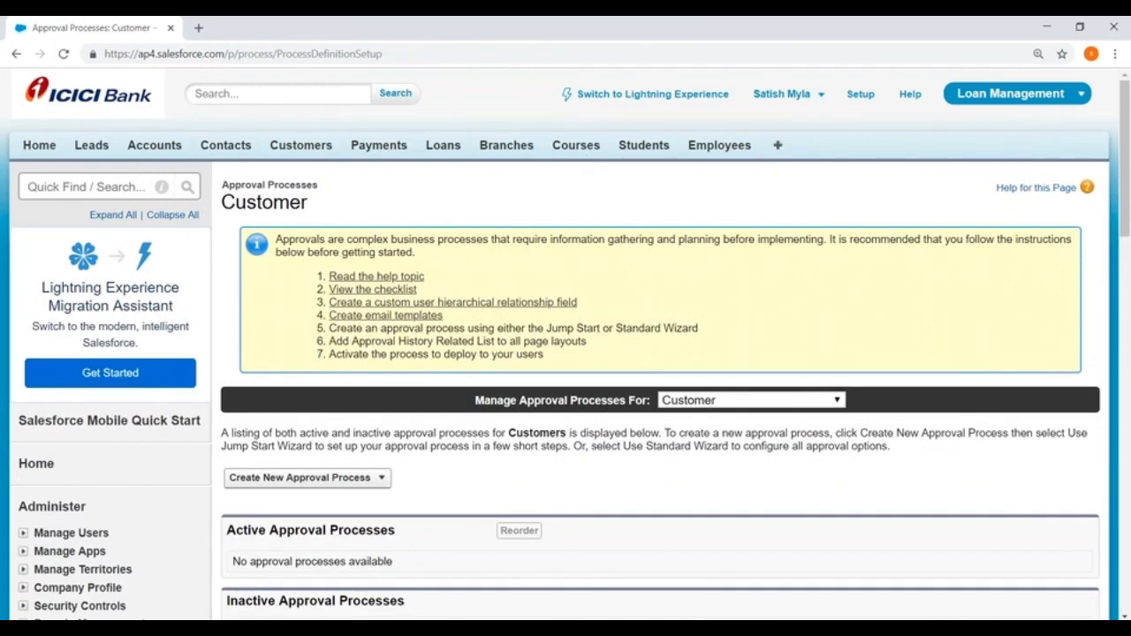
{"action": "key", "text": "alt+Tab"}
- Start a new blank Paint picture, discarding the old sketch without saving
{"action": "left_click", "coordinate": [19, 40]}
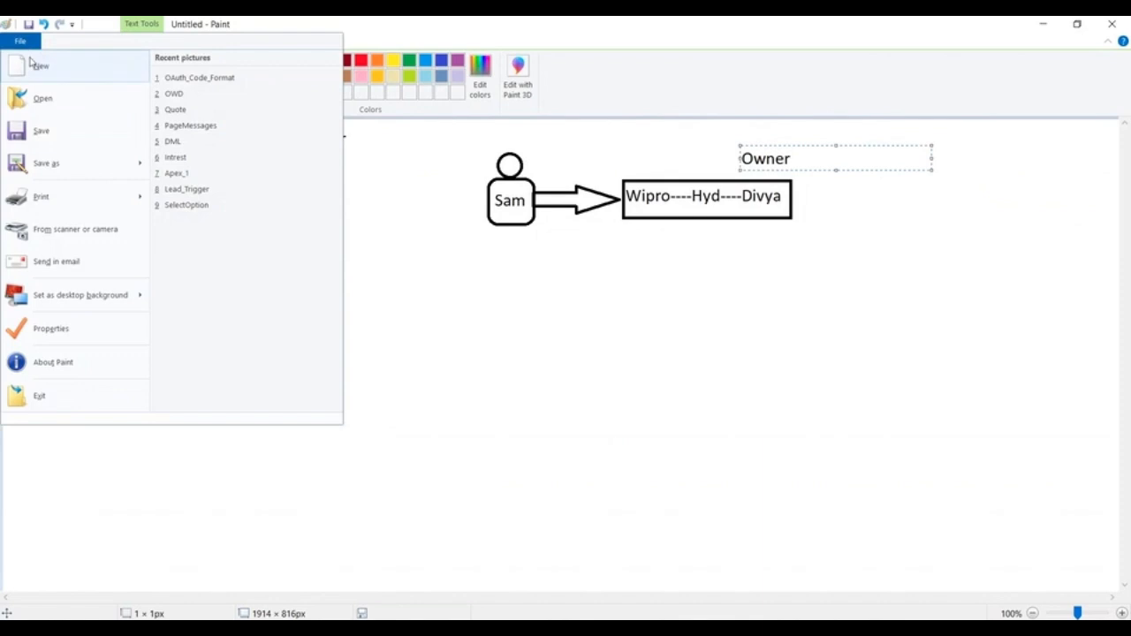
{"action": "left_click", "coordinate": [31, 64]}
{"action": "left_click", "coordinate": [610, 329]}
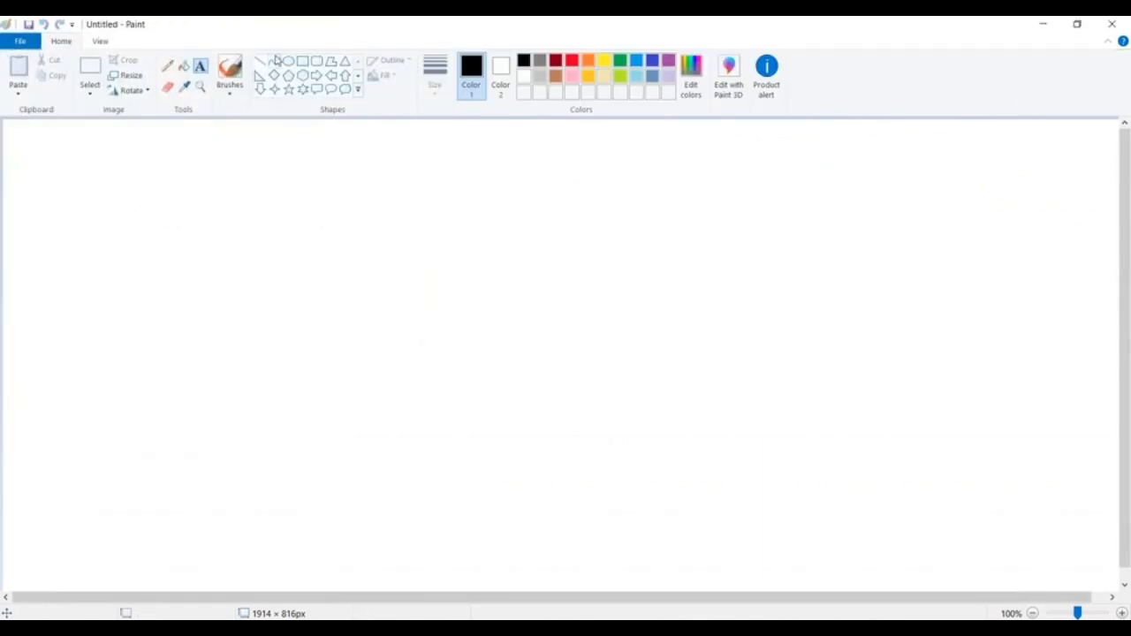
- Draw a rectangle at the top-left labelled 'Object'
{"action": "left_click", "coordinate": [302, 61]}
{"action": "left_click_drag", "start_coordinate": [12, 124], "coordinate": [153, 176]}
{"action": "left_click", "coordinate": [199, 66]}
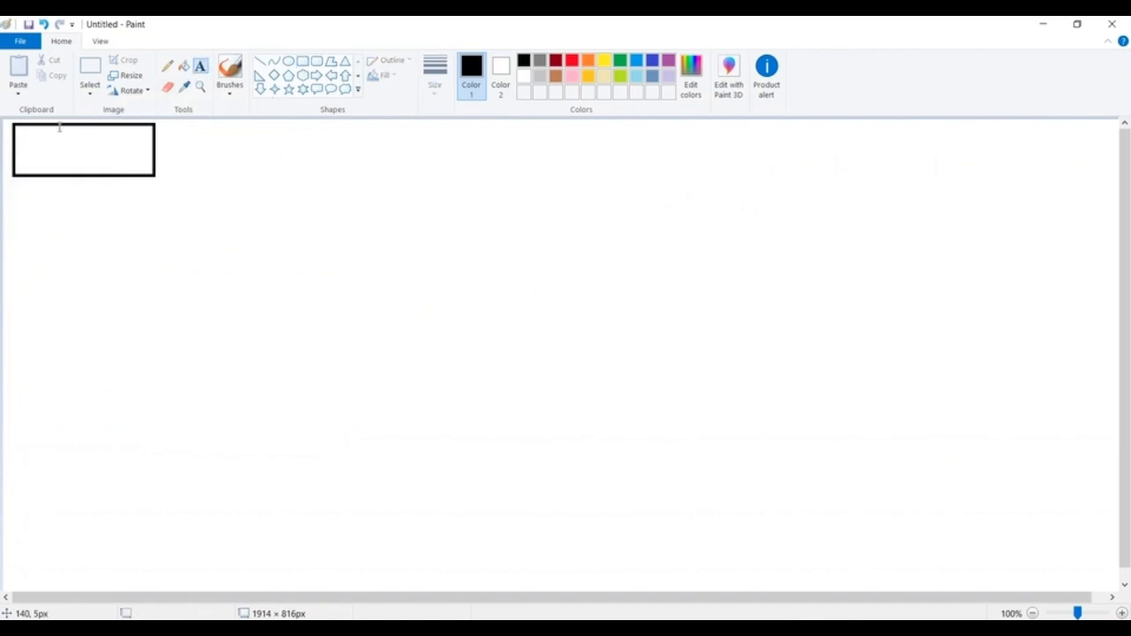
{"action": "left_click", "coordinate": [49, 140]}
{"action": "type", "text": "Object"}
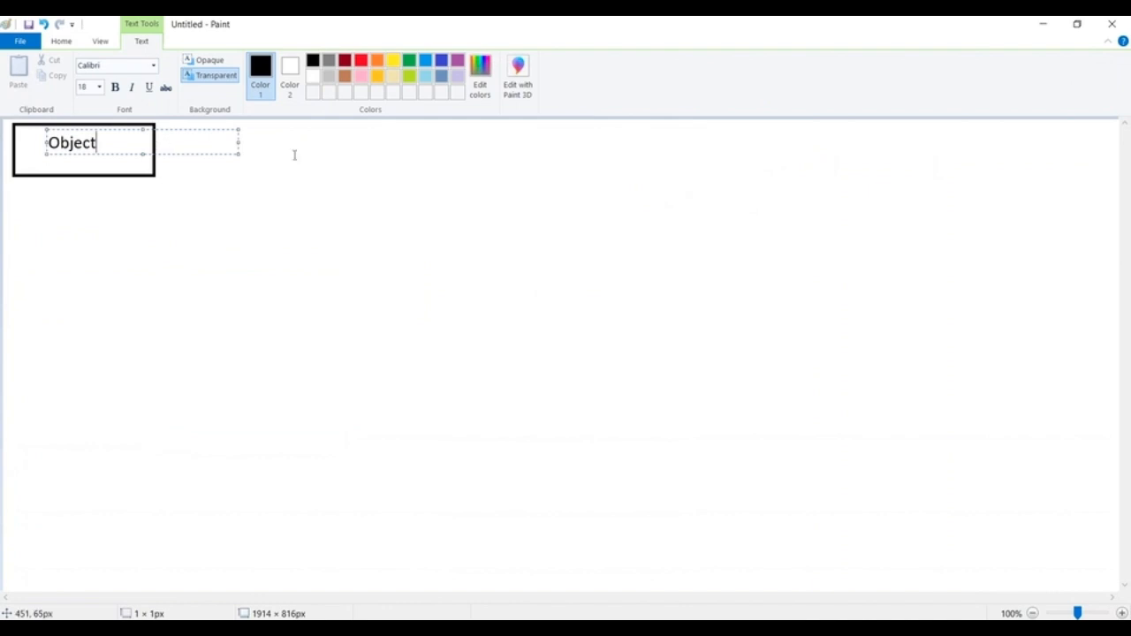
{"action": "left_click", "coordinate": [191, 163]}
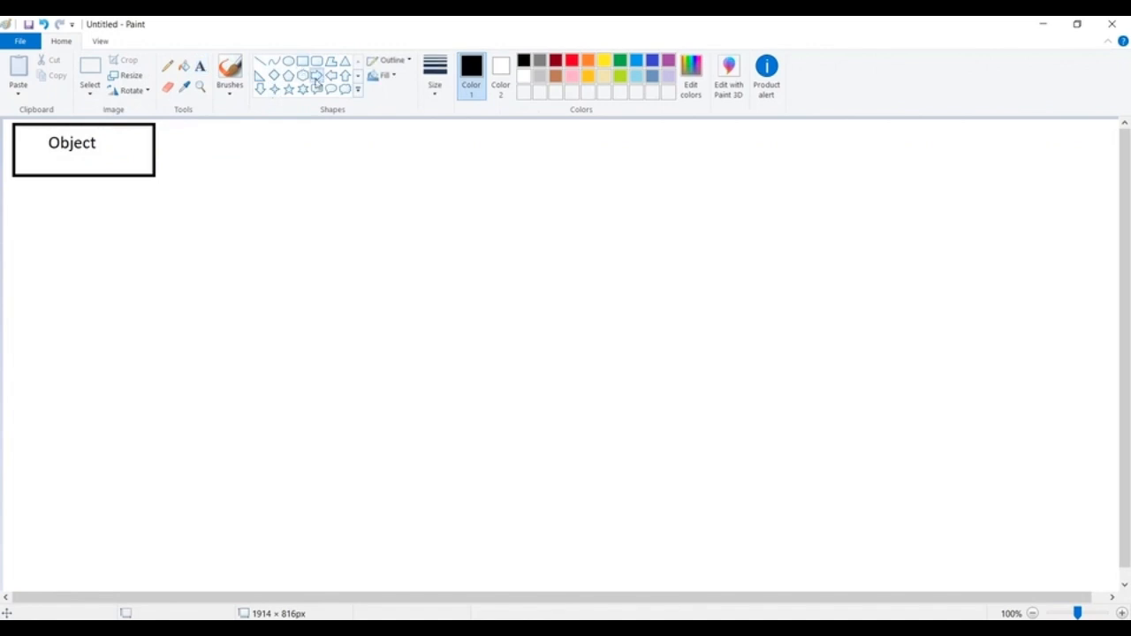
- Draw a down arrow below the Object box and a diamond beneath it
{"action": "left_click", "coordinate": [260, 61]}
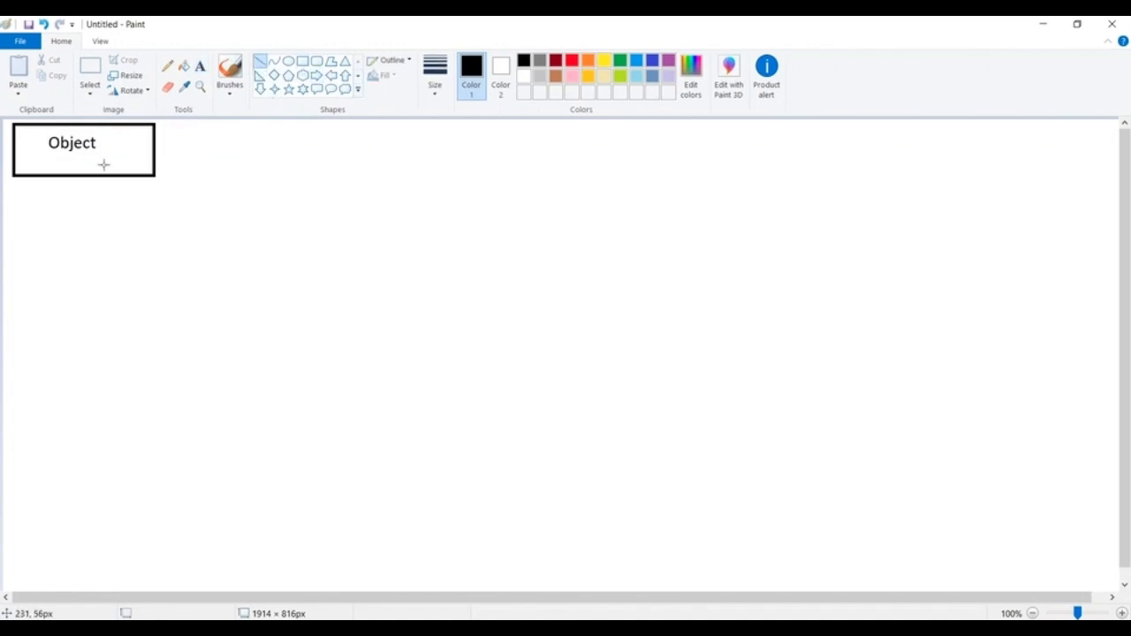
{"action": "left_click", "coordinate": [317, 75]}
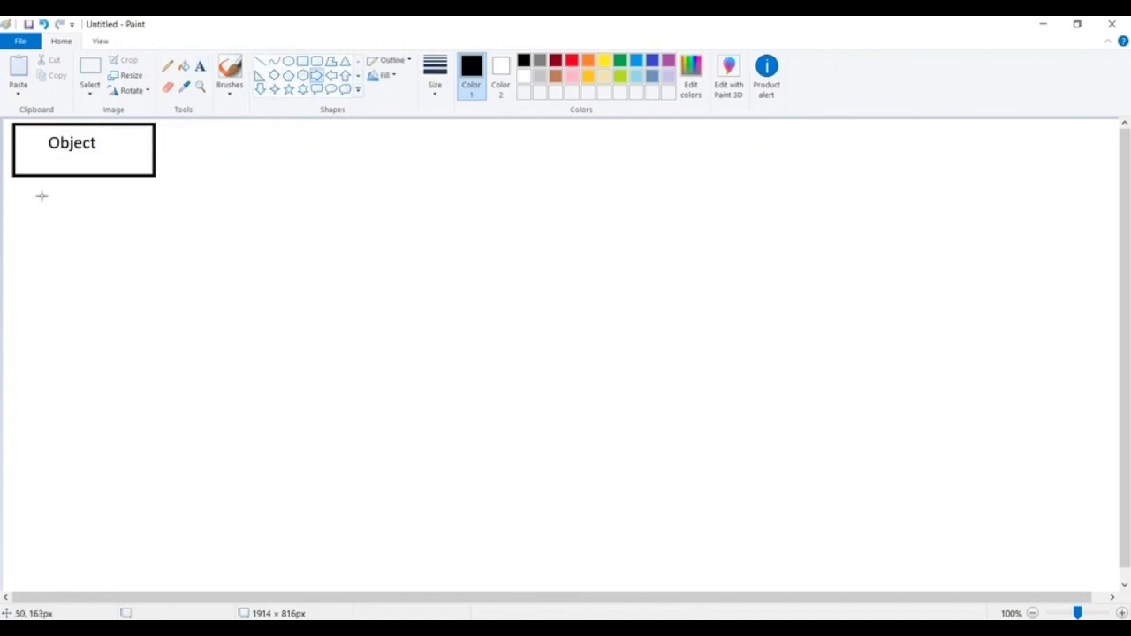
{"action": "left_click", "coordinate": [260, 89]}
{"action": "left_click_drag", "start_coordinate": [62, 176], "coordinate": [87, 228]}
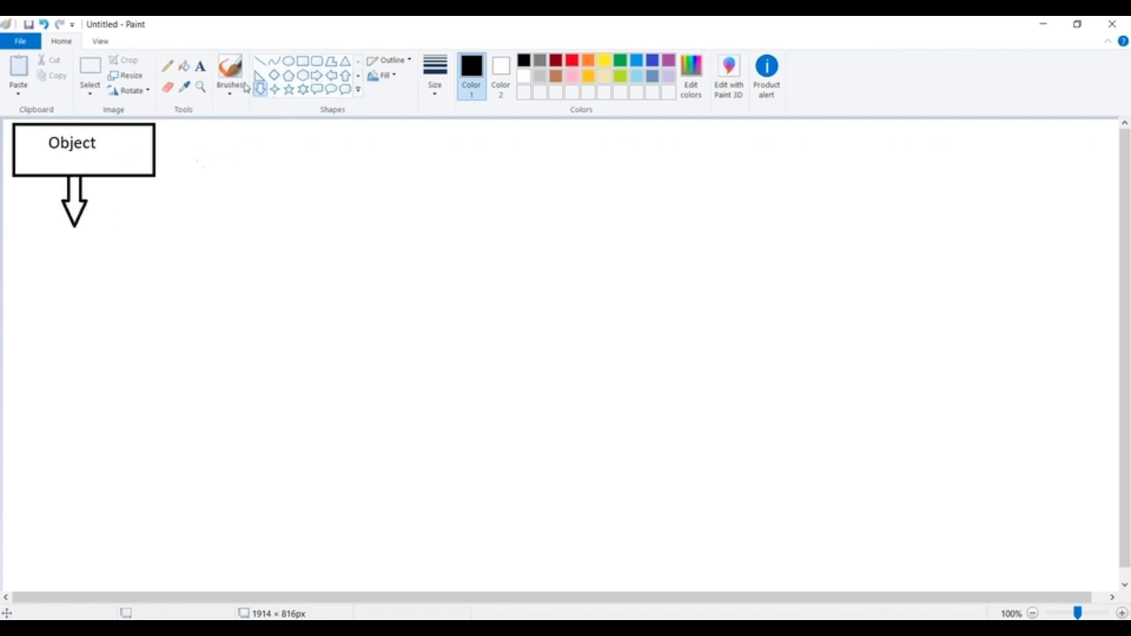
{"action": "left_click", "coordinate": [274, 75]}
{"action": "left_click_drag", "start_coordinate": [15, 222], "coordinate": [91, 260]}
{"action": "left_click", "coordinate": [209, 217]}
{"action": "left_click", "coordinate": [201, 65]}
- Label the diamond 'Wizard'
{"action": "left_click", "coordinate": [49, 244]}
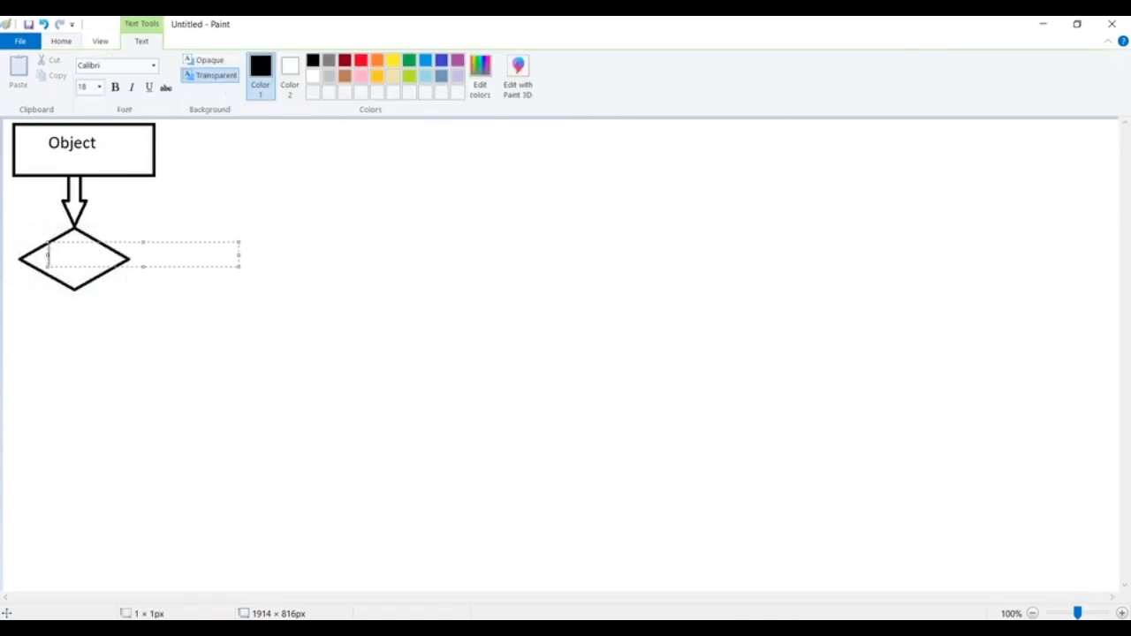
{"action": "type", "text": "Wizard"}
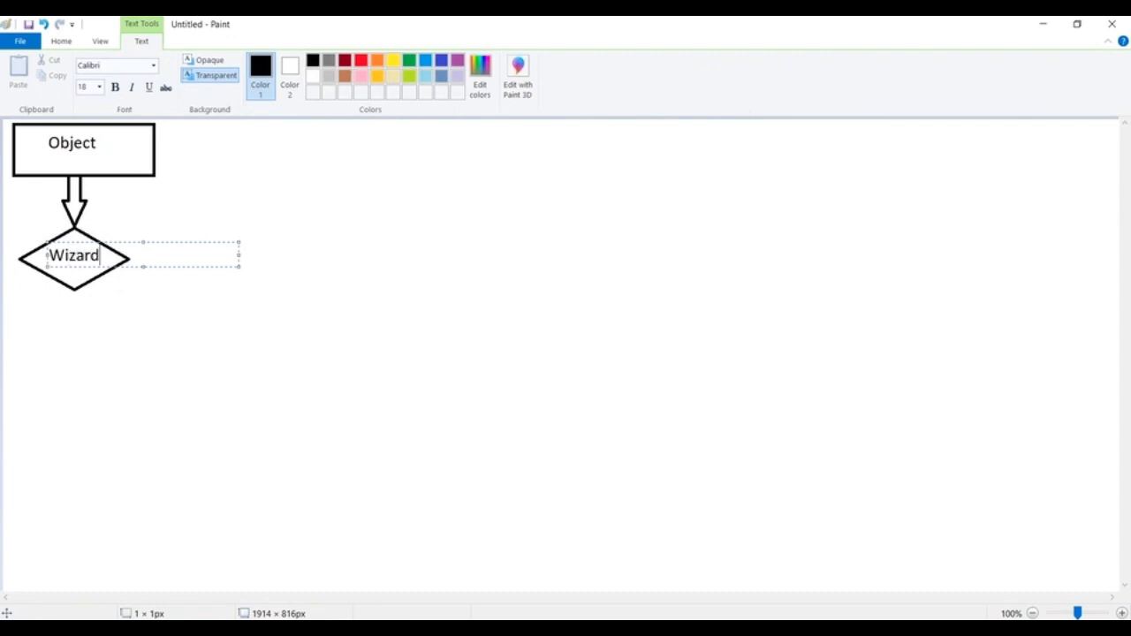
{"action": "left_click", "coordinate": [165, 207]}
- Draw a line from the diamond's right tip labelled 'Standard' / 'Setup' on two lines
{"action": "left_click", "coordinate": [260, 61]}
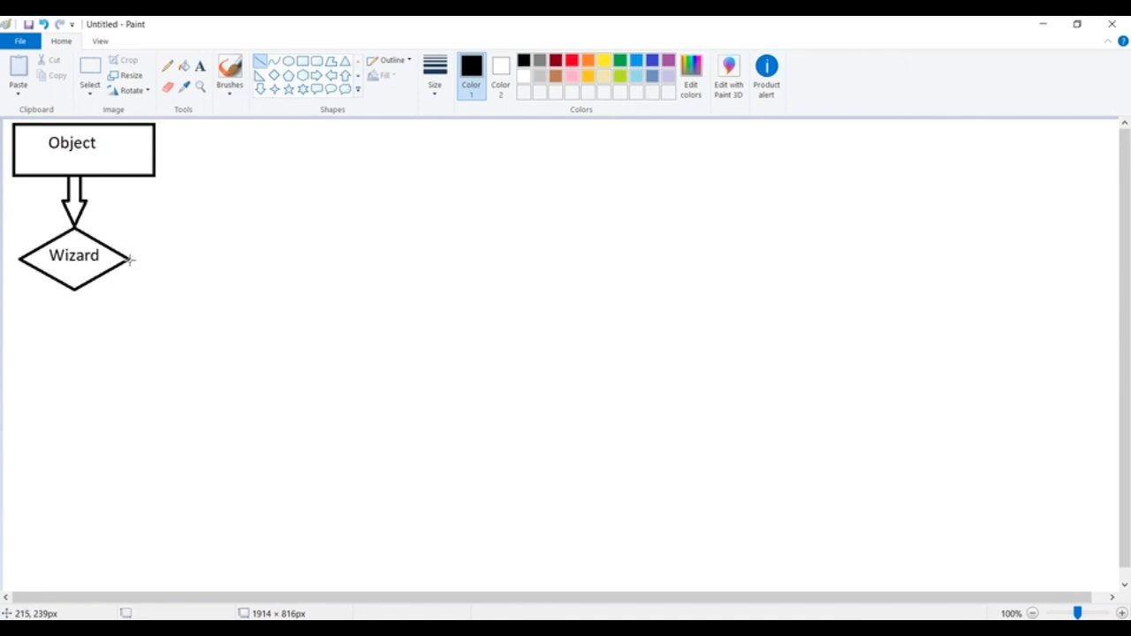
{"action": "left_click_drag", "start_coordinate": [137, 259], "coordinate": [225, 260]}
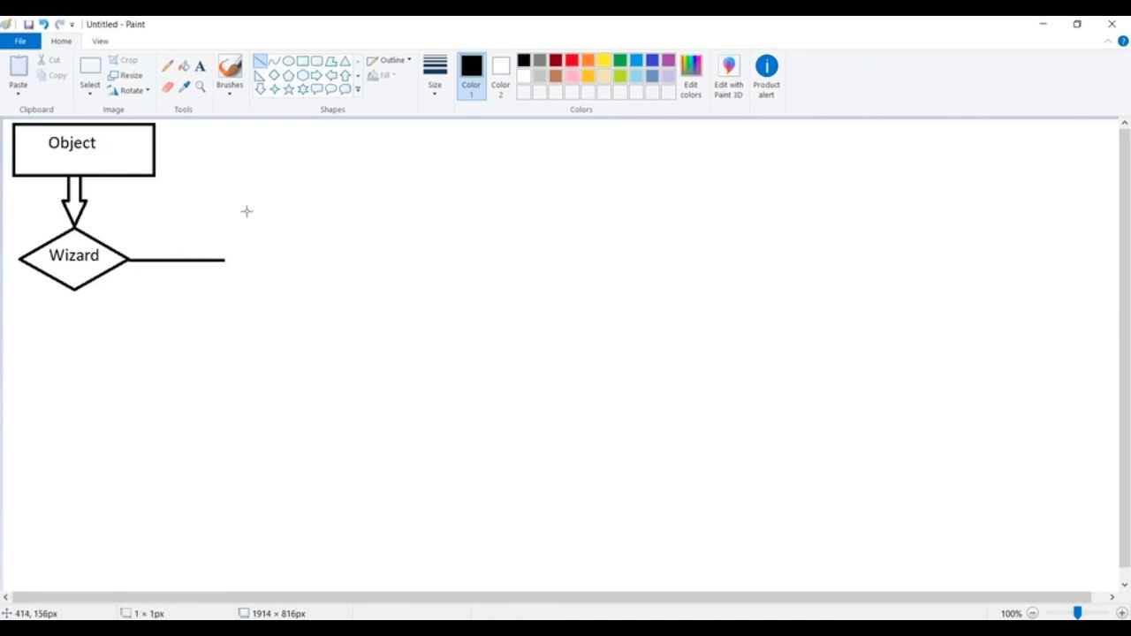
{"action": "left_click", "coordinate": [199, 65]}
{"action": "left_click", "coordinate": [139, 237]}
{"action": "type", "text": "Standard"}
{"action": "key", "text": "Return"}
{"action": "type", "text": "Setup"}
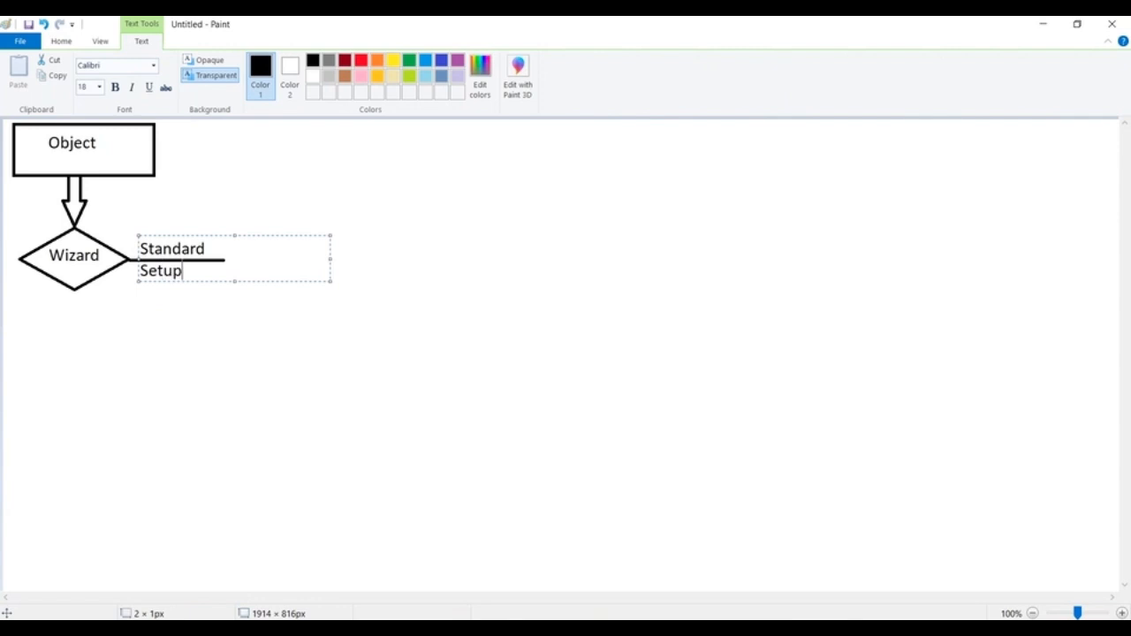
{"action": "left_click", "coordinate": [491, 232]}
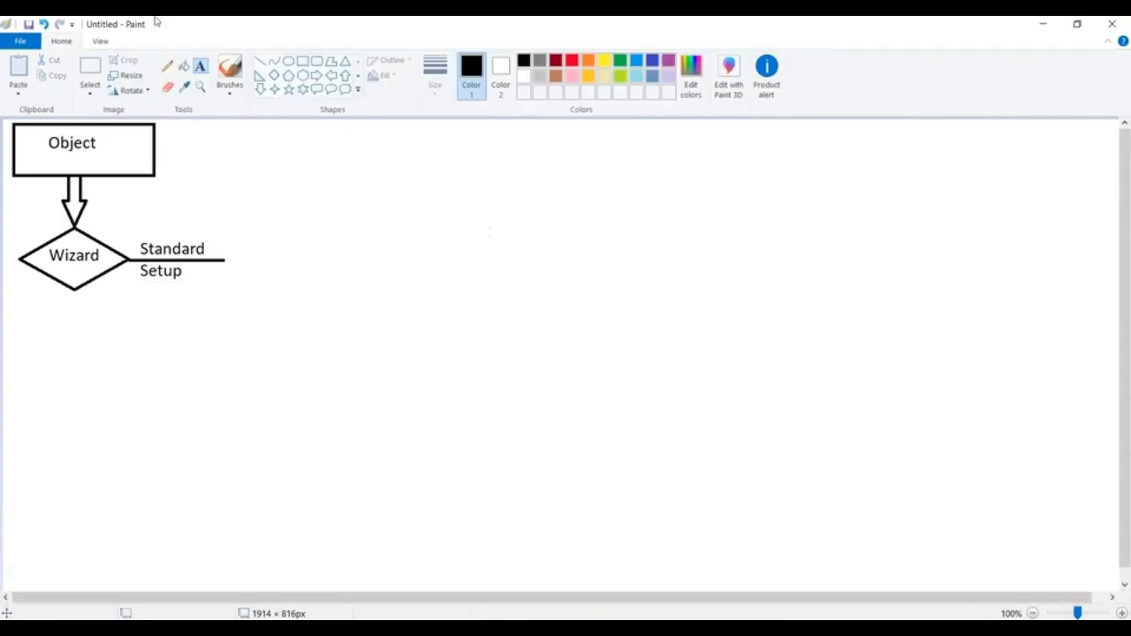
{"action": "left_click", "coordinate": [303, 61]}
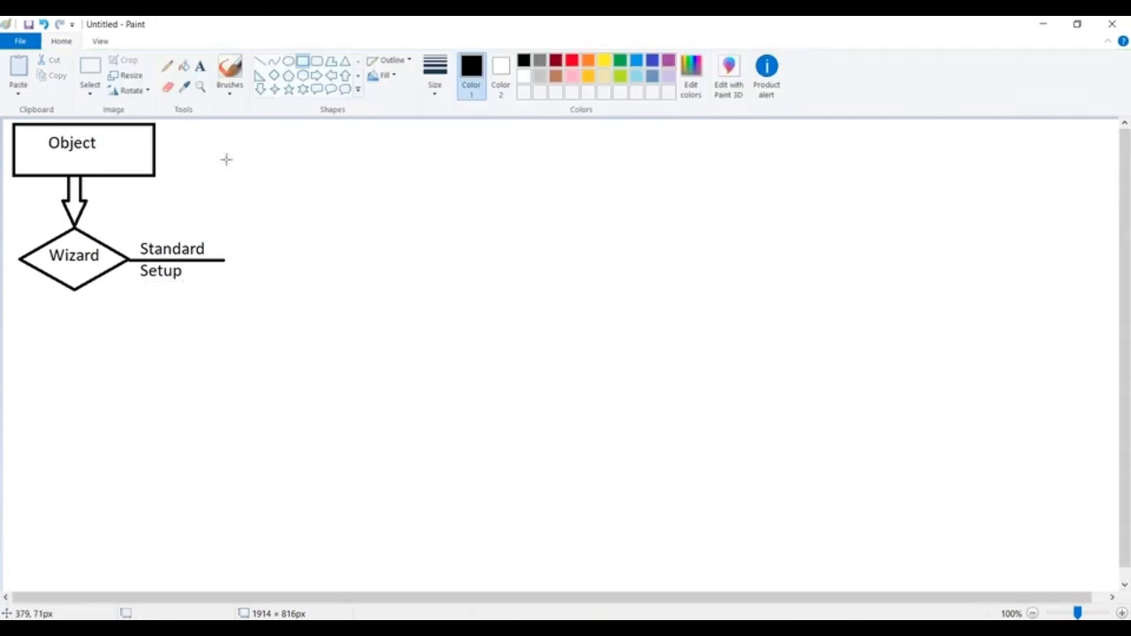
- Draw a rectangle at the end of the Standard Setup line
{"action": "left_click_drag", "start_coordinate": [227, 145], "coordinate": [462, 291]}
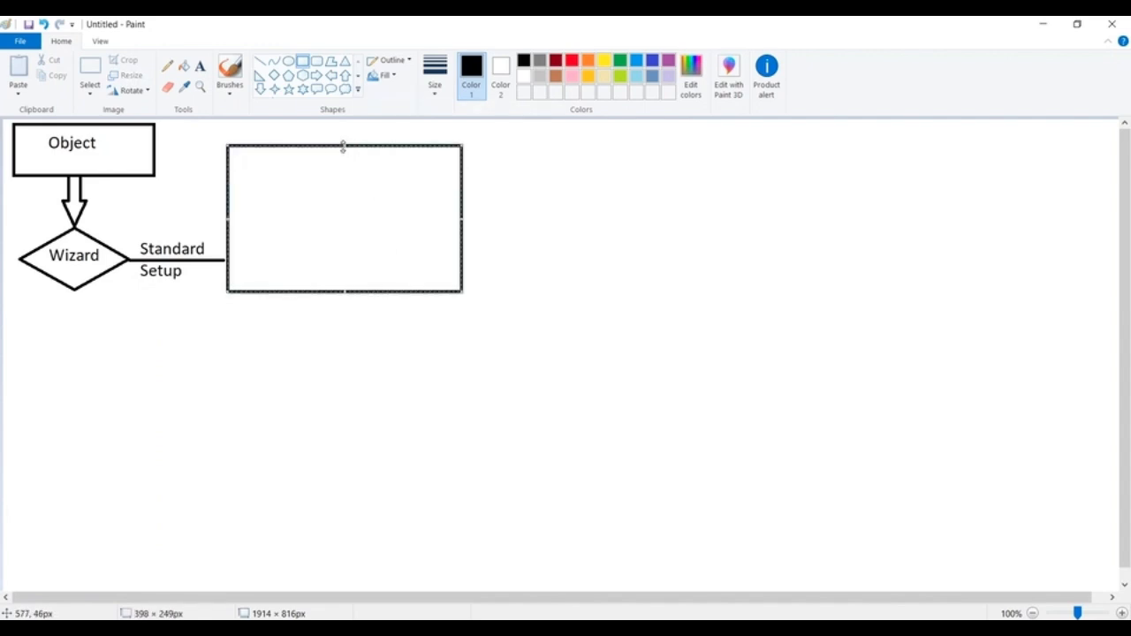
{"action": "left_click", "coordinate": [204, 147]}
{"action": "left_click", "coordinate": [199, 66]}
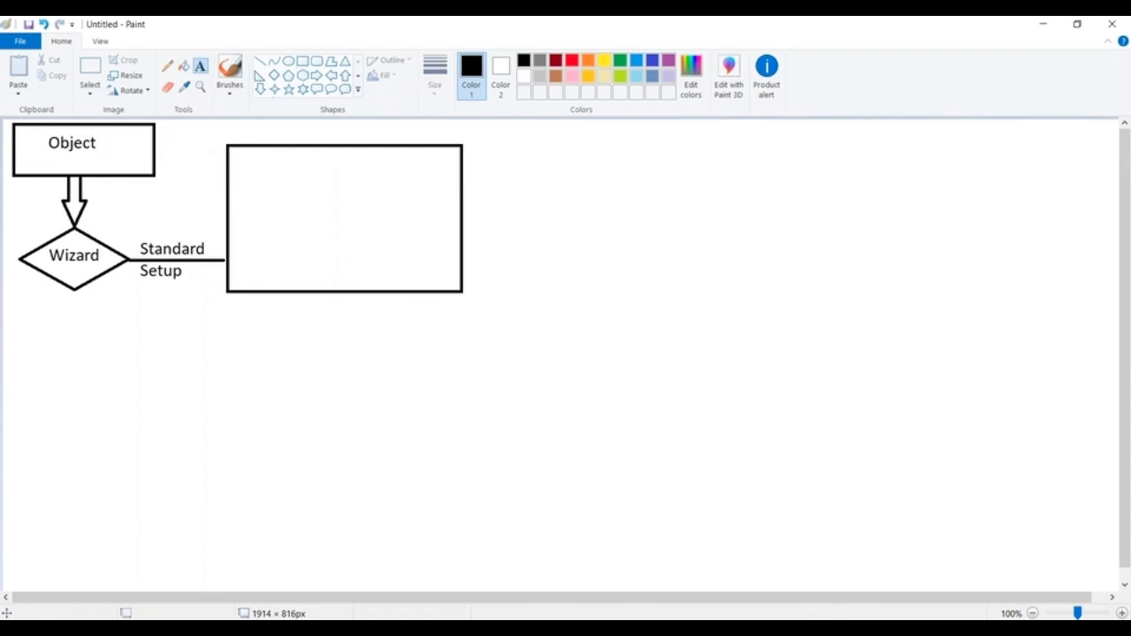
{"action": "left_click", "coordinate": [233, 163]}
- Write '1. Process Name' and '2. Process Label' on two lines inside the box
{"action": "type", "text": "1. Process Name"}
{"action": "key", "text": "Return"}
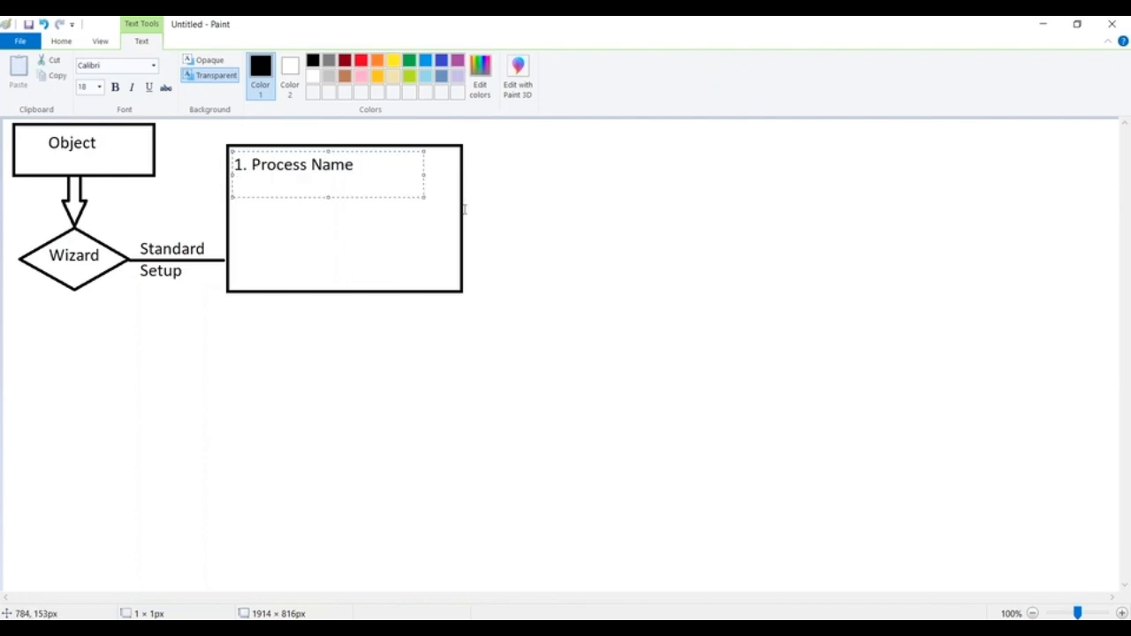
{"action": "type", "text": "2. Proces la"}
{"action": "key", "text": "BackSpace"}
{"action": "key", "text": "BackSpace"}
{"action": "key", "text": "BackSpace"}
{"action": "type", "text": "s Na"}
{"action": "key", "text": "BackSpace"}
{"action": "type", "text": "Label"}
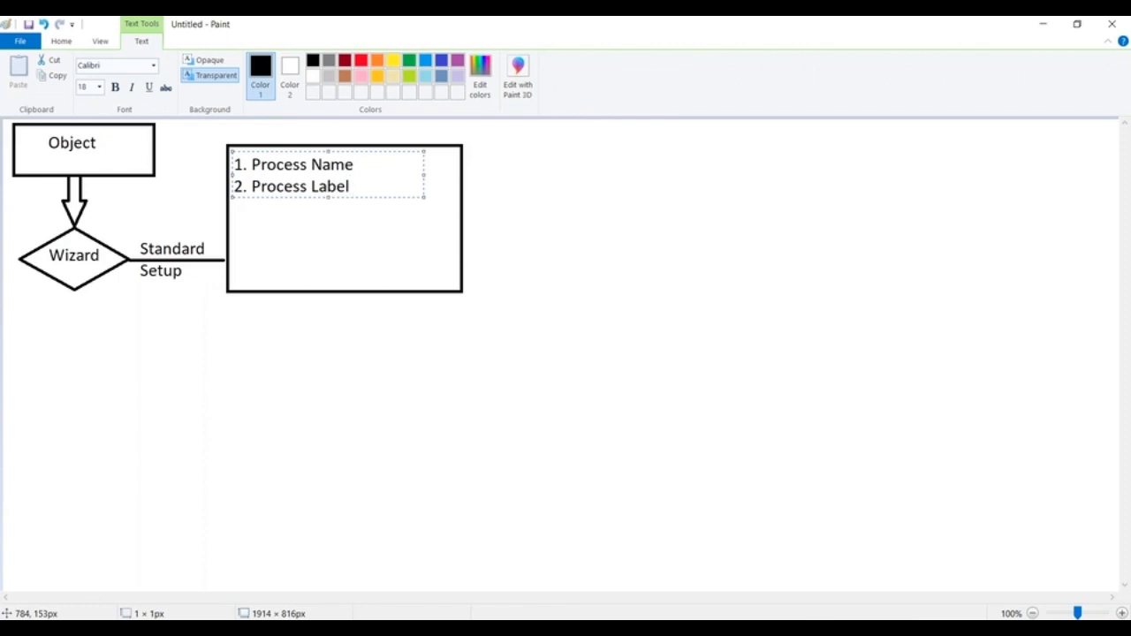
{"action": "left_click", "coordinate": [575, 205]}
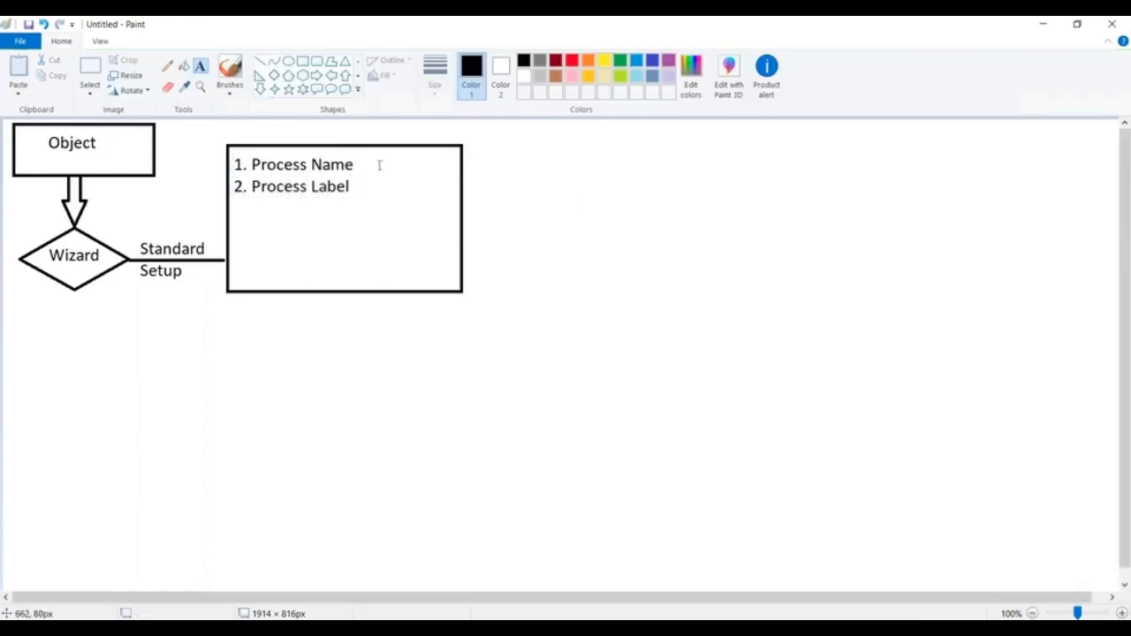
{"action": "left_click", "coordinate": [259, 60]}
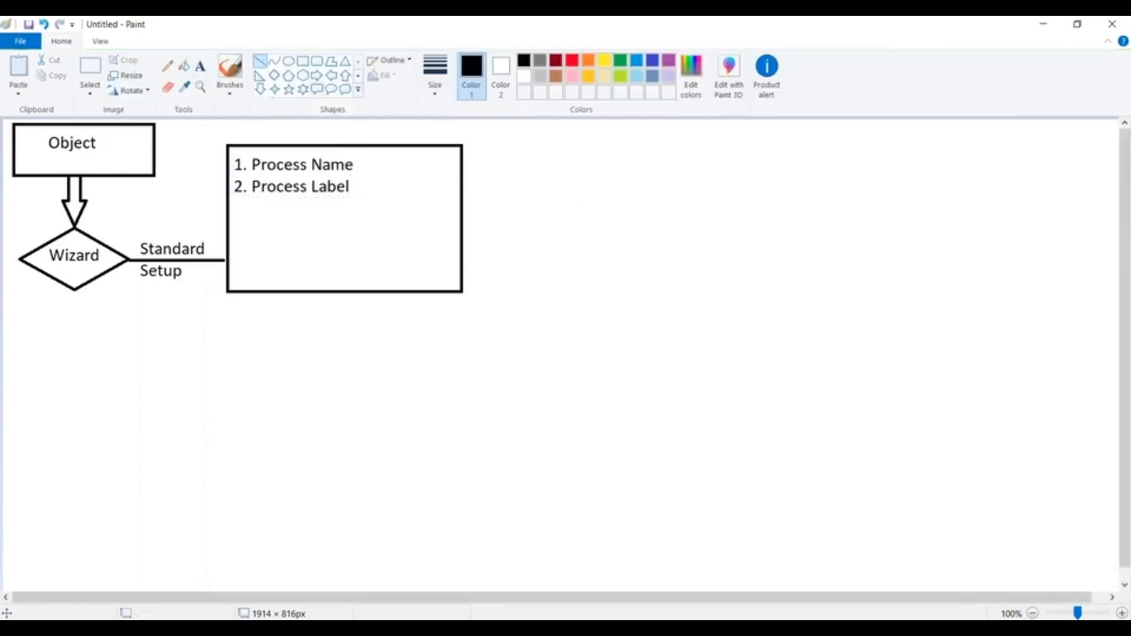
- Draw a line from the process box's right edge to a new third rectangle
{"action": "left_click", "coordinate": [462, 212]}
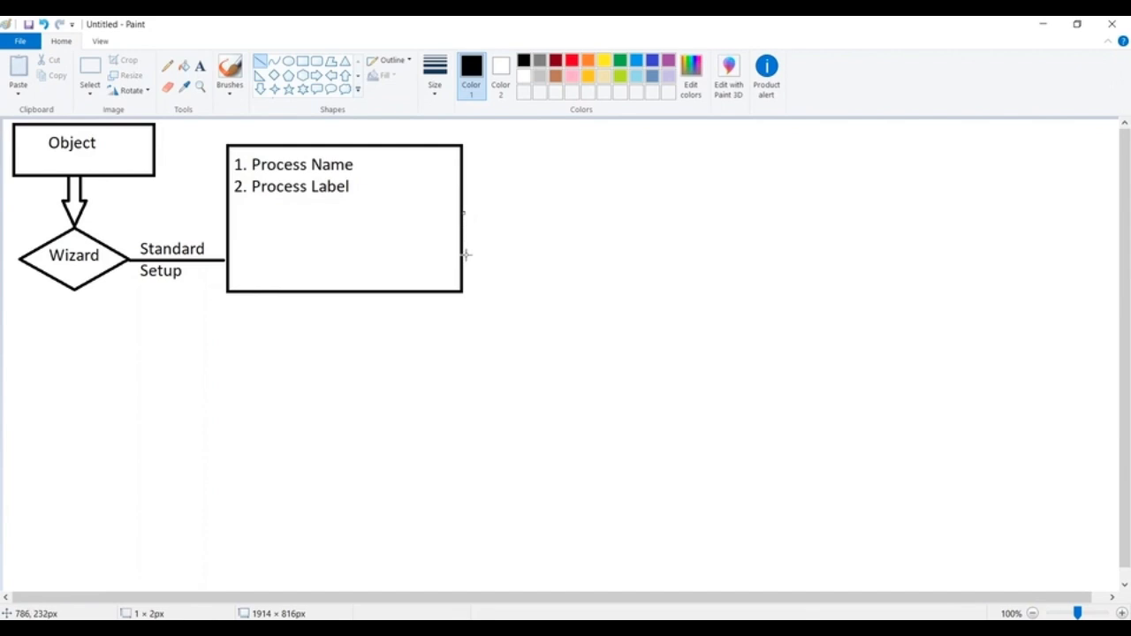
{"action": "left_click_drag", "start_coordinate": [462, 239], "coordinate": [548, 240]}
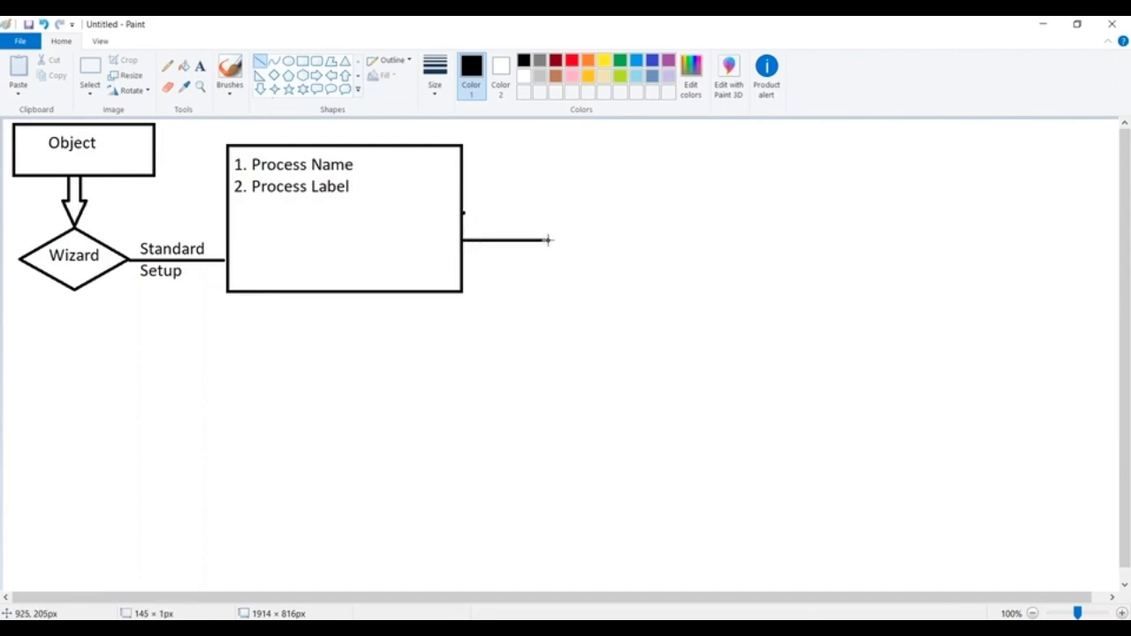
{"action": "left_click", "coordinate": [302, 61]}
{"action": "mouse_move", "coordinate": [541, 150]}
{"action": "left_mouse_down"}
{"action": "mouse_move", "coordinate": [717, 235]}
{"action": "mouse_move", "coordinate": [758, 284]}
{"action": "left_mouse_up"}
{"action": "left_click_drag", "start_coordinate": [539, 224], "coordinate": [550, 228]}
{"action": "left_click", "coordinate": [540, 343]}
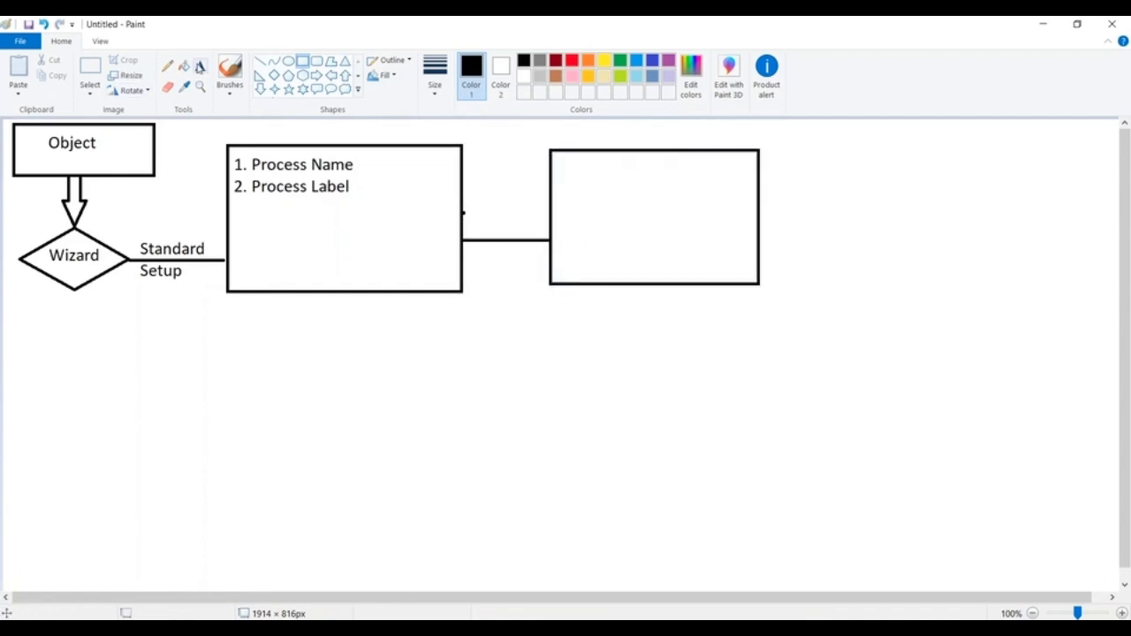
- Write '1.Specify Entry Criteria' inside the third box, correcting the typos
{"action": "left_click", "coordinate": [199, 66]}
{"action": "left_click", "coordinate": [554, 168]}
{"action": "type", "text": "1/"}
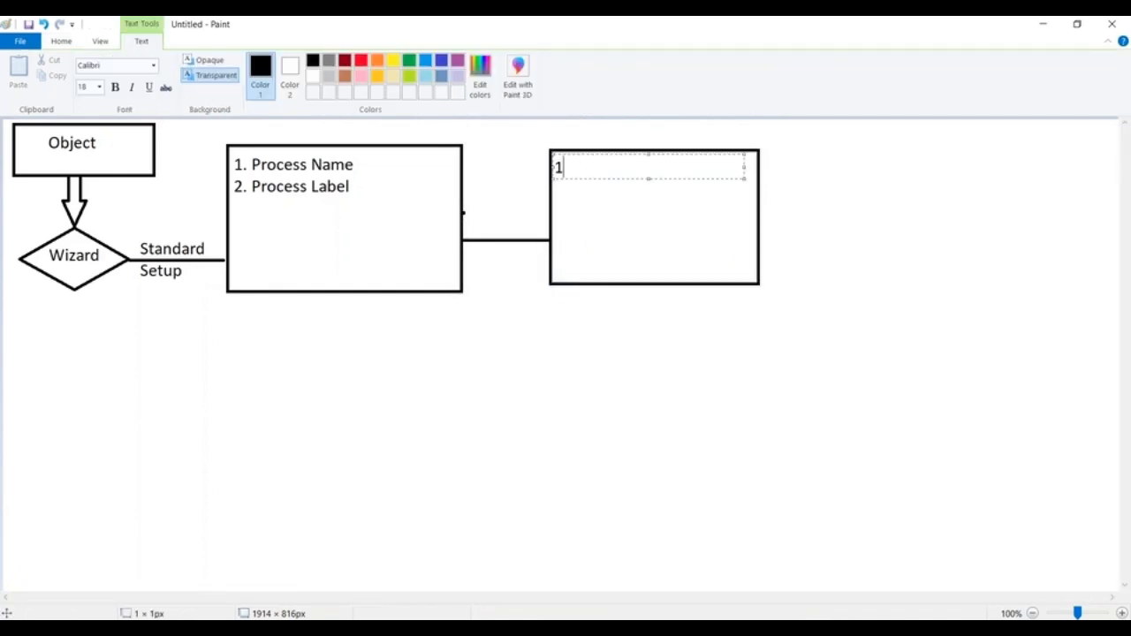
{"action": "key", "text": "BackSpace"}
{"action": "type", "text": ".Specof"}
{"action": "key", "text": "BackSpace"}
{"action": "key", "text": "BackSpace"}
{"action": "type", "text": "igy"}
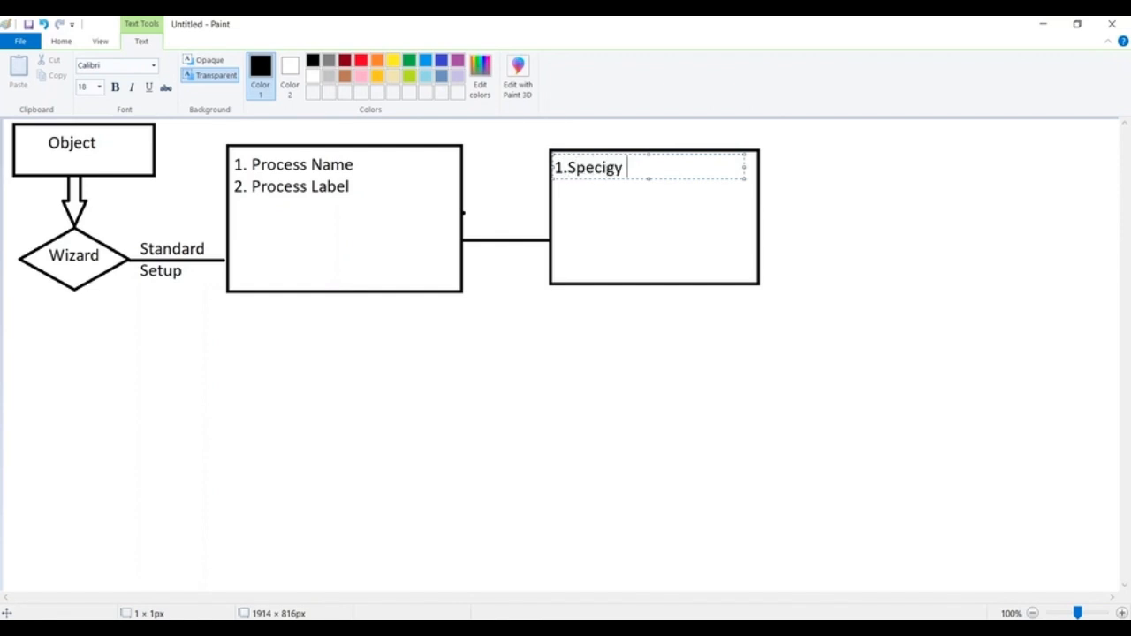
{"action": "key", "text": "BackSpace"}
{"action": "type", "text": "u"}
{"action": "key", "text": "BackSpace"}
{"action": "key", "text": "BackSpace"}
{"action": "type", "text": "fy Entry"}
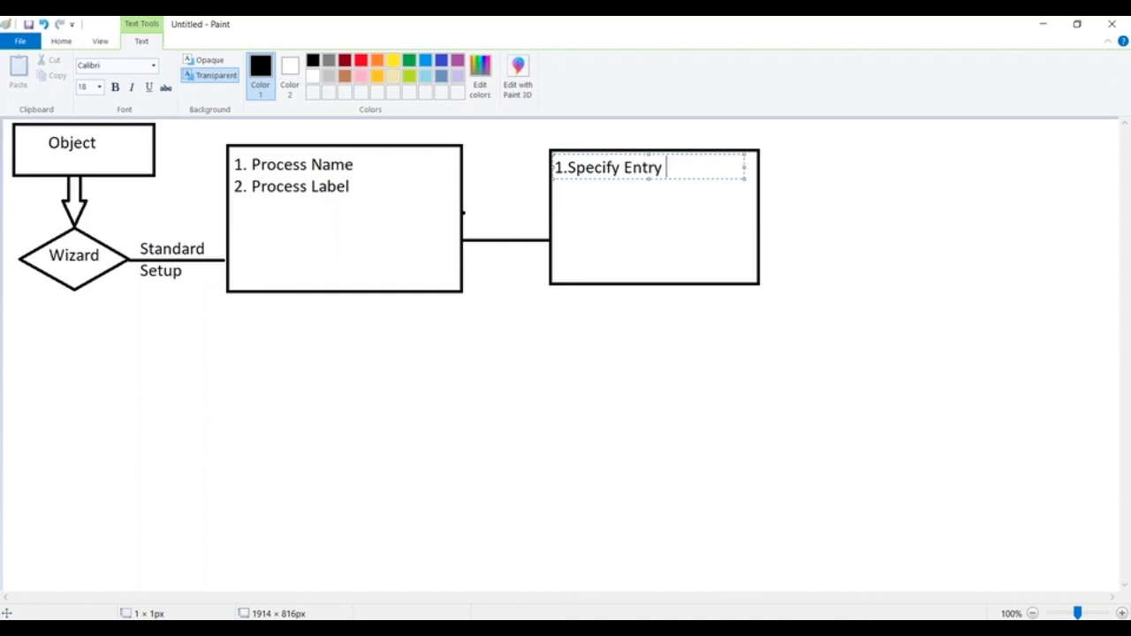
{"action": "type", "text": " Critieria"}
{"action": "left_click", "coordinate": [705, 167]}
{"action": "key", "text": "BackSpace"}
{"action": "key", "text": "BackSpace"}
{"action": "type", "text": "e"}
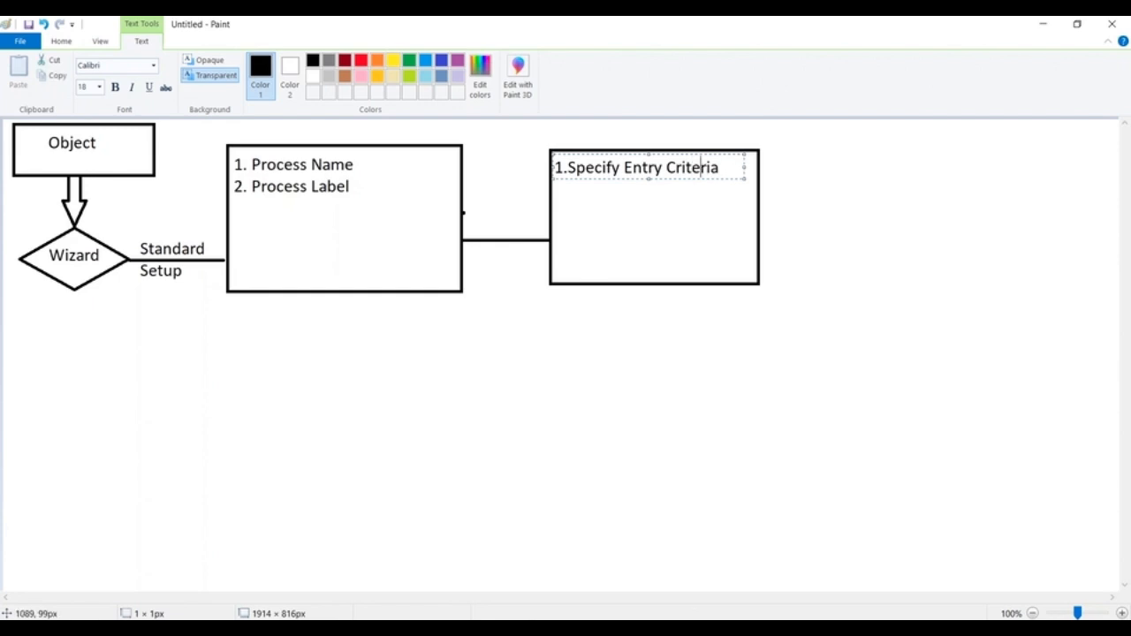
{"action": "key", "text": "alt+Tab"}
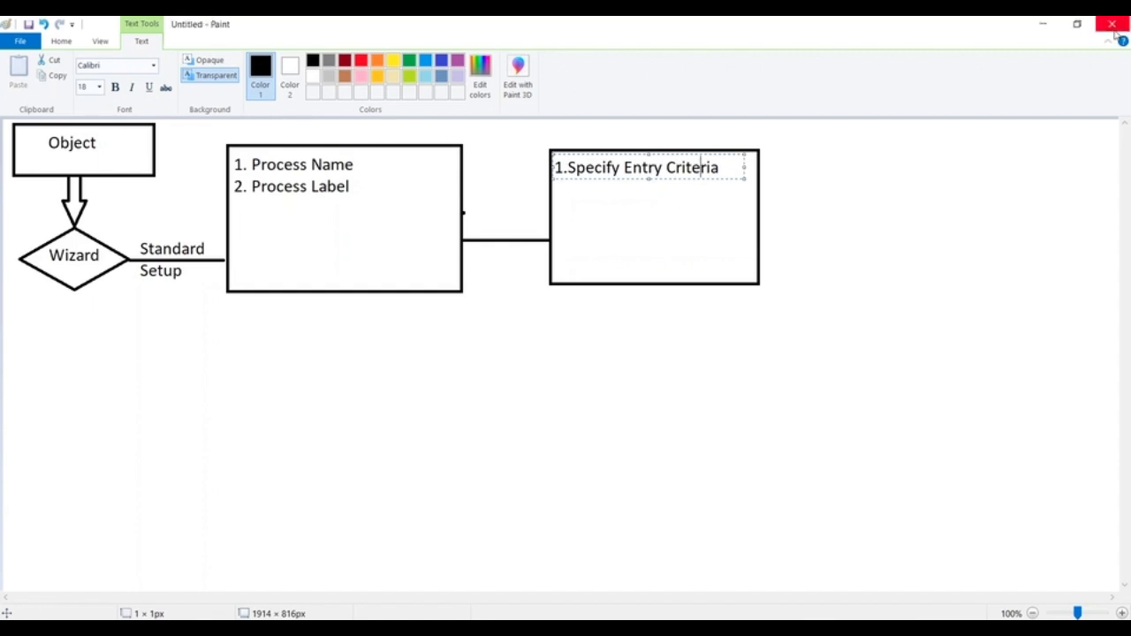
{"action": "left_click", "coordinate": [1123, 444]}
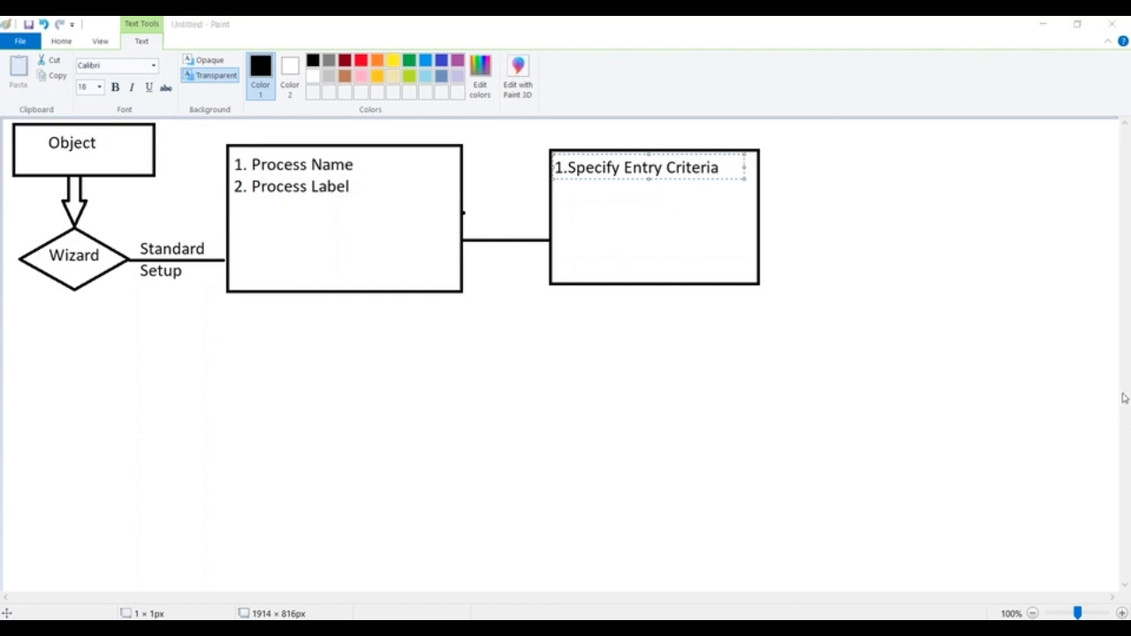
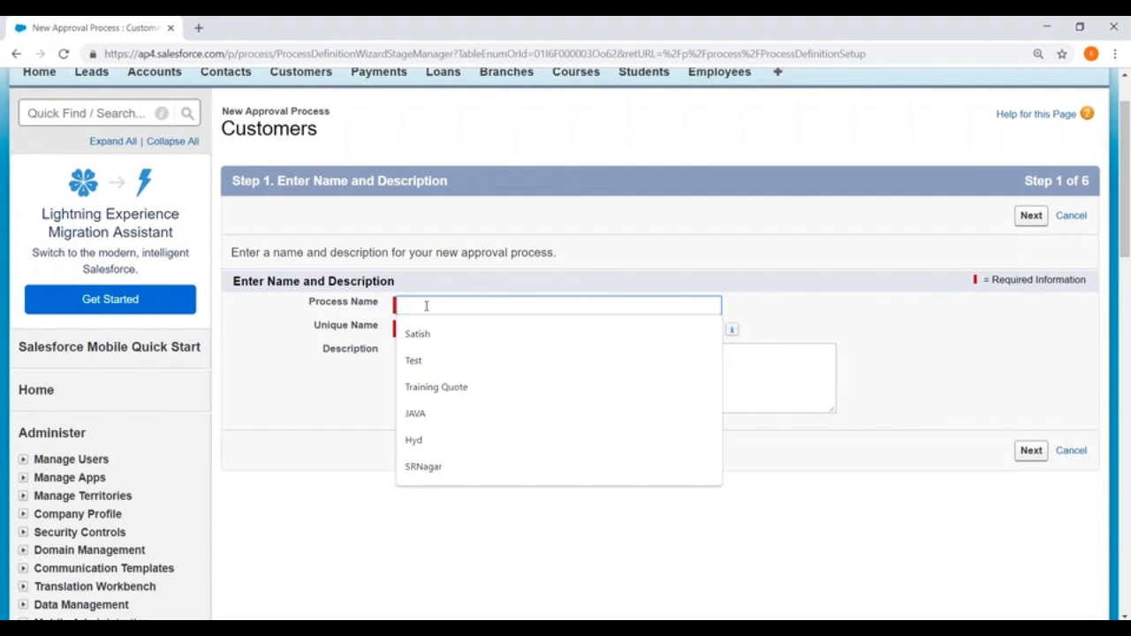
- Name the approval process 'New Customer Approval', letting its unique name auto-fill
{"action": "type", "text": "New Customer "}
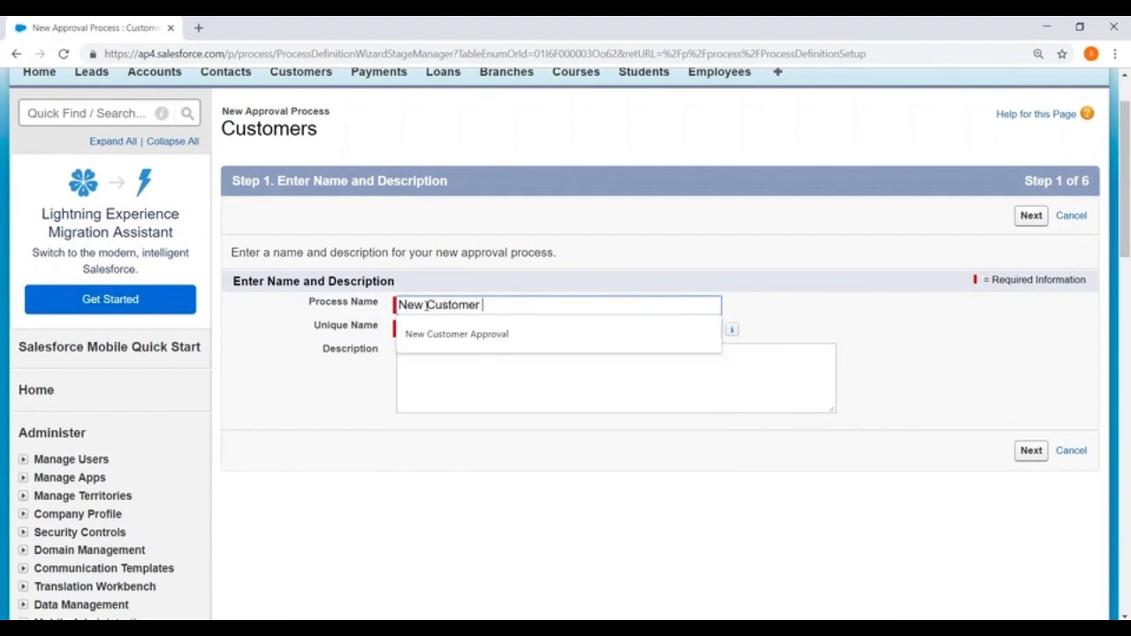
{"action": "type", "text": "Approval"}
{"action": "left_click", "coordinate": [881, 283]}
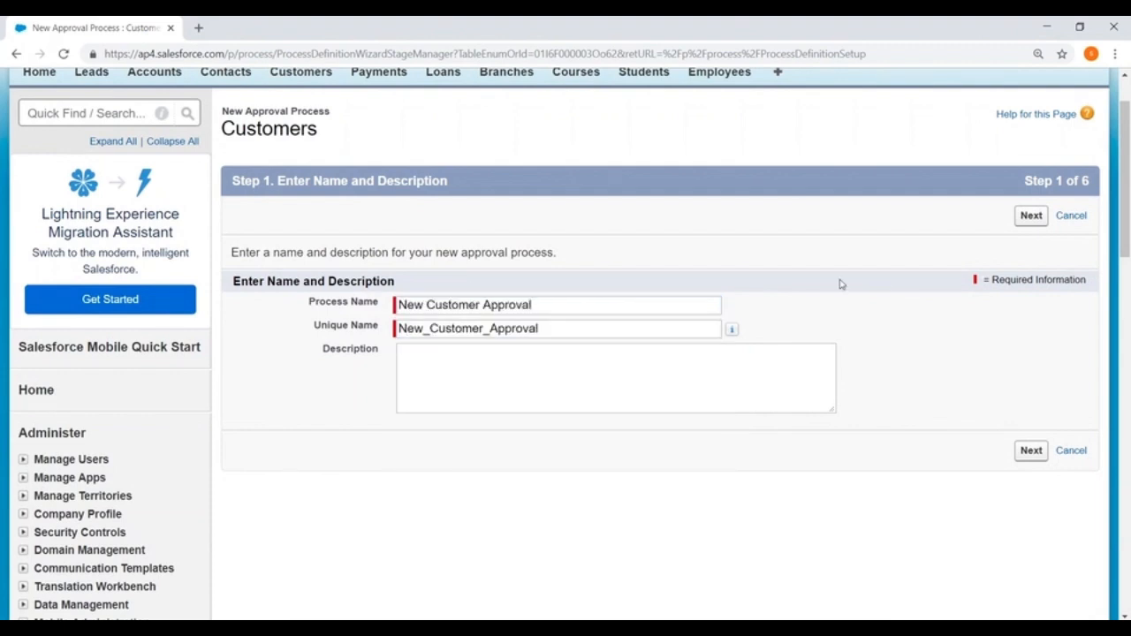
{"action": "left_click", "coordinate": [1030, 217]}
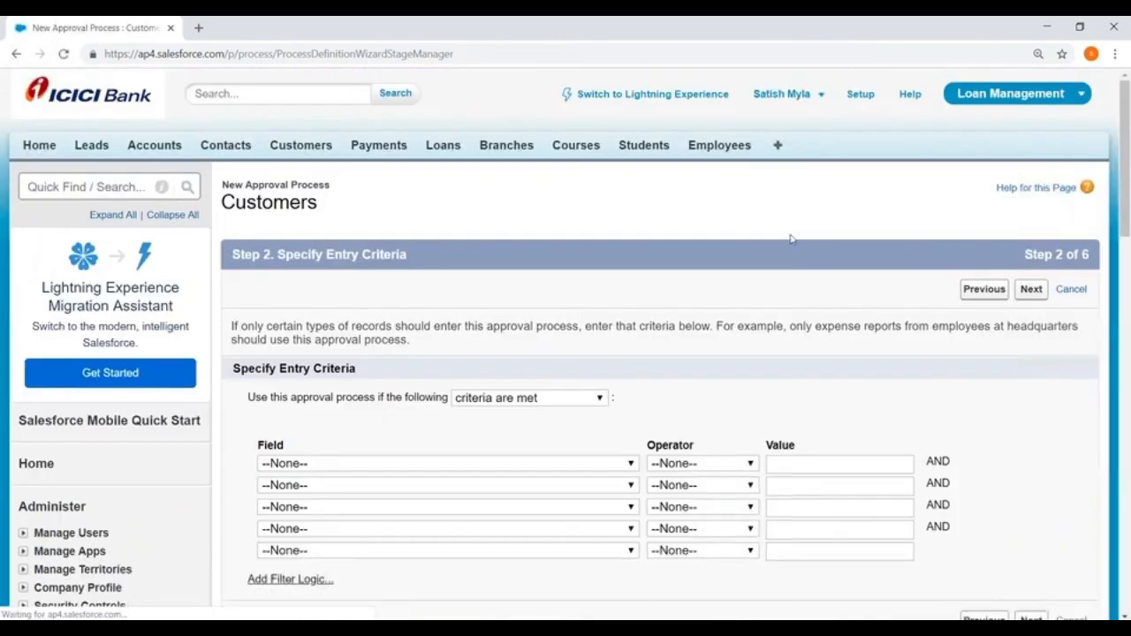
- Set the entry criterion to Customer: City equals Hyd, picking Hyd from the lookup
{"action": "scroll", "coordinate": [791, 238], "scroll_direction": "down", "scroll_amount": 3}
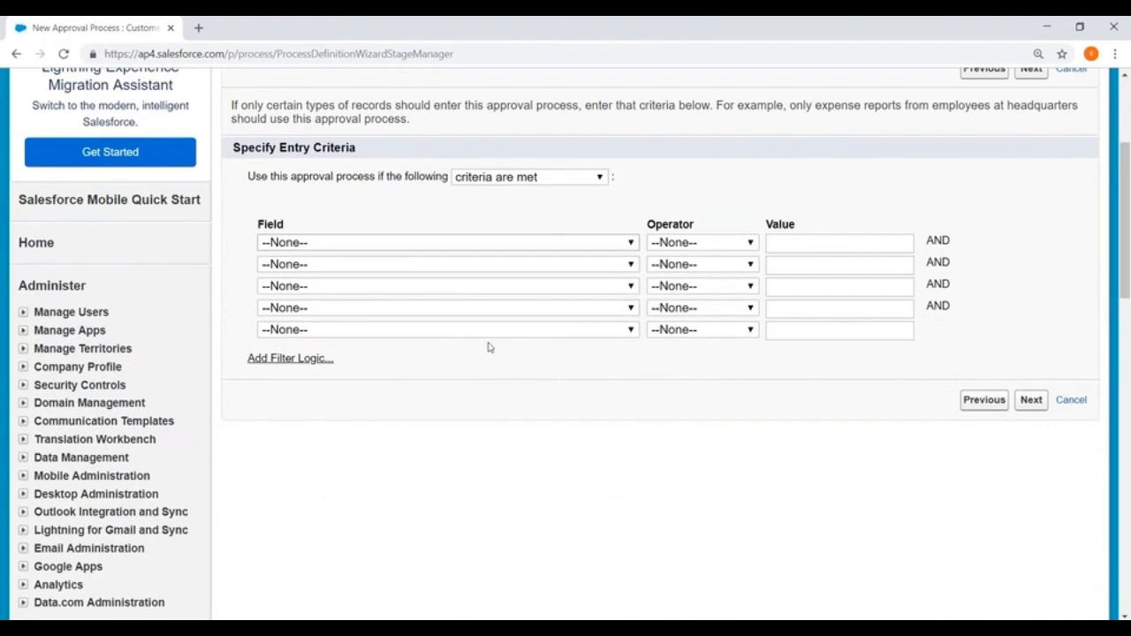
{"action": "left_click", "coordinate": [415, 242]}
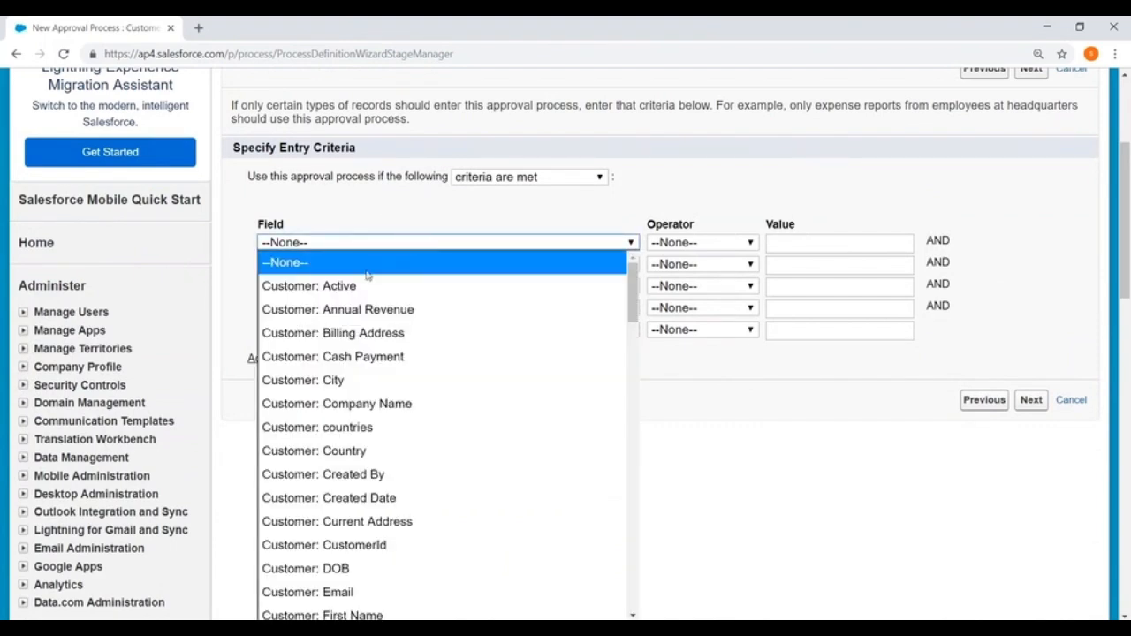
{"action": "left_click", "coordinate": [353, 380]}
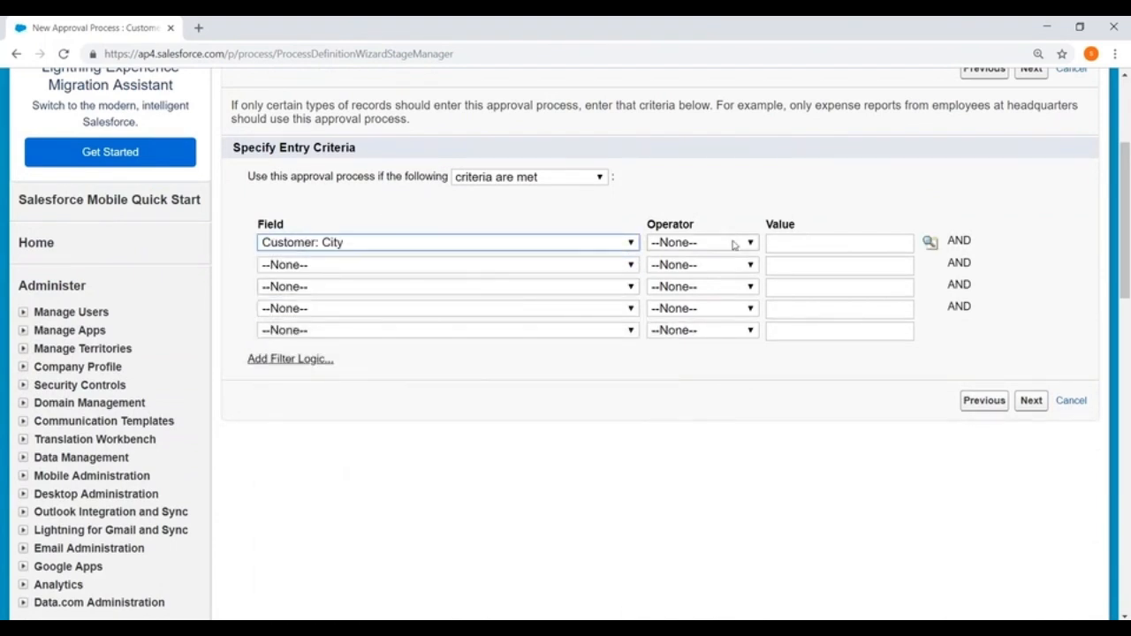
{"action": "left_click", "coordinate": [733, 245]}
{"action": "left_click", "coordinate": [673, 285]}
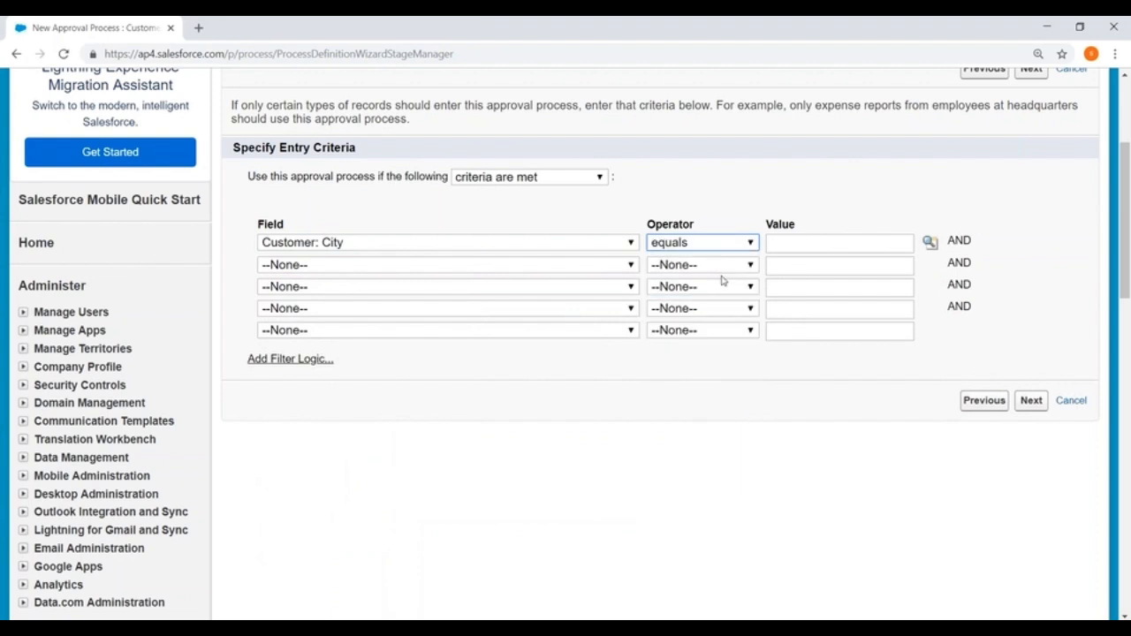
{"action": "left_click", "coordinate": [929, 244]}
{"action": "left_click", "coordinate": [29, 221]}
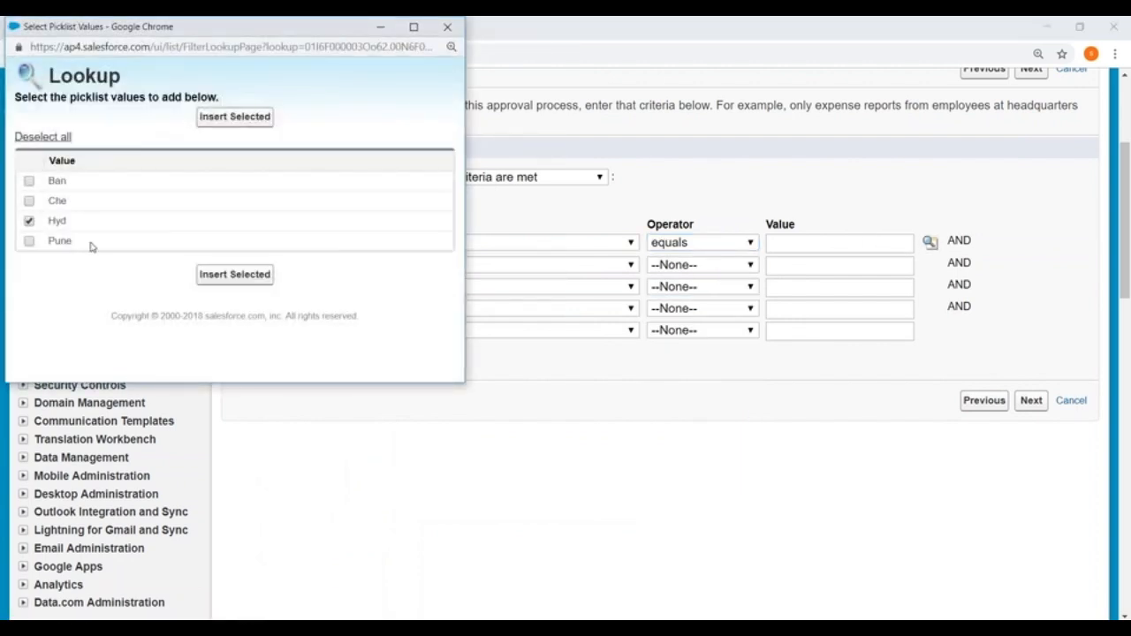
{"action": "left_click", "coordinate": [213, 277]}
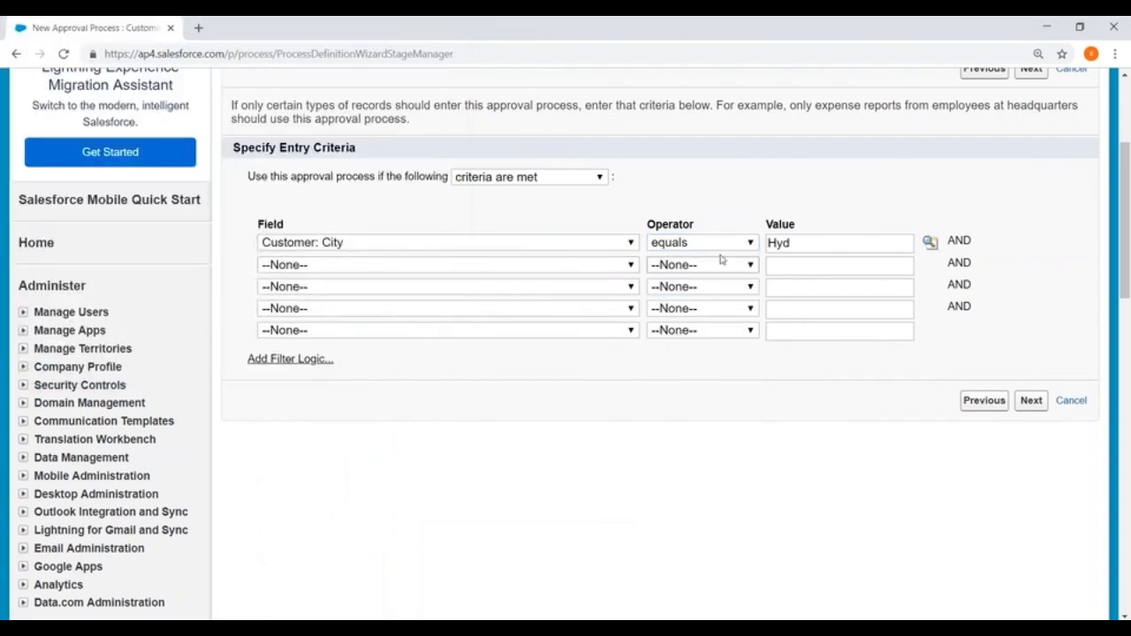
{"action": "left_click", "coordinate": [1032, 400]}
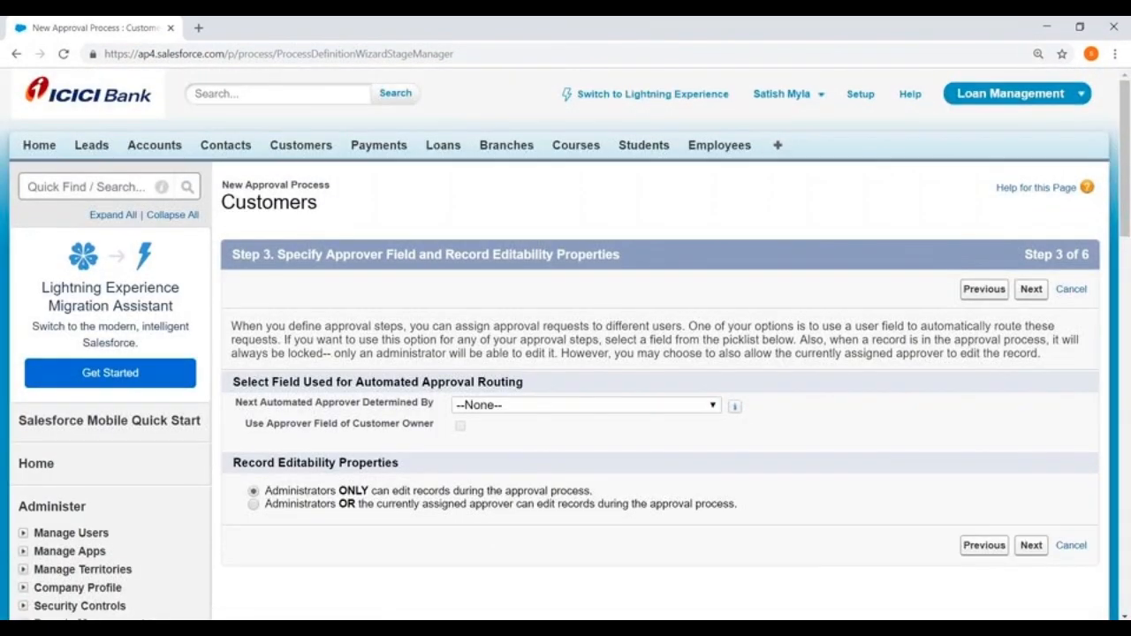
- Leave the automated approver field as --None--, and let administrators or the assigned approver edit records
{"action": "scroll", "coordinate": [607, 295], "scroll_direction": "down", "scroll_amount": 2}
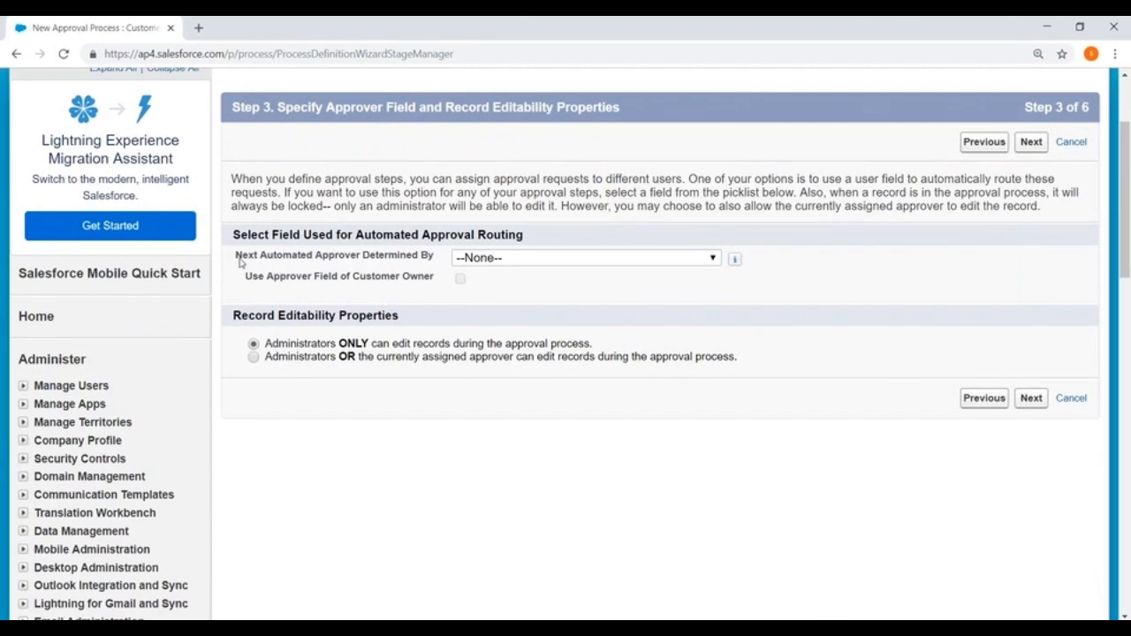
{"action": "left_click_drag", "start_coordinate": [240, 261], "coordinate": [385, 258]}
{"action": "left_click", "coordinate": [574, 258]}
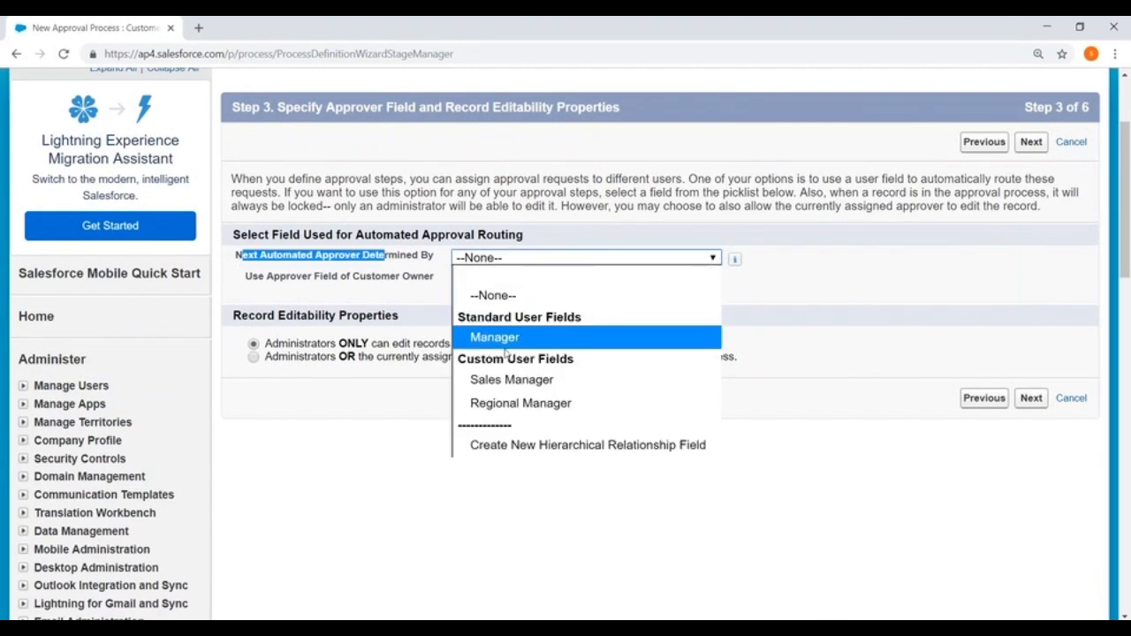
{"action": "left_click", "coordinate": [793, 239]}
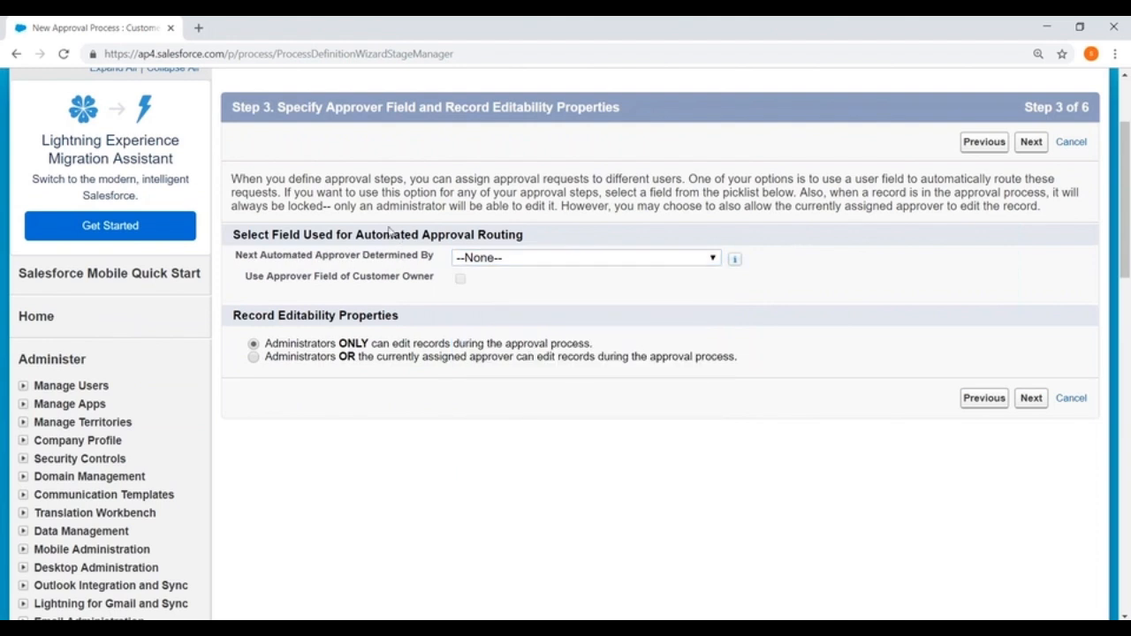
{"action": "scroll", "coordinate": [343, 228], "scroll_direction": "down", "scroll_amount": 2}
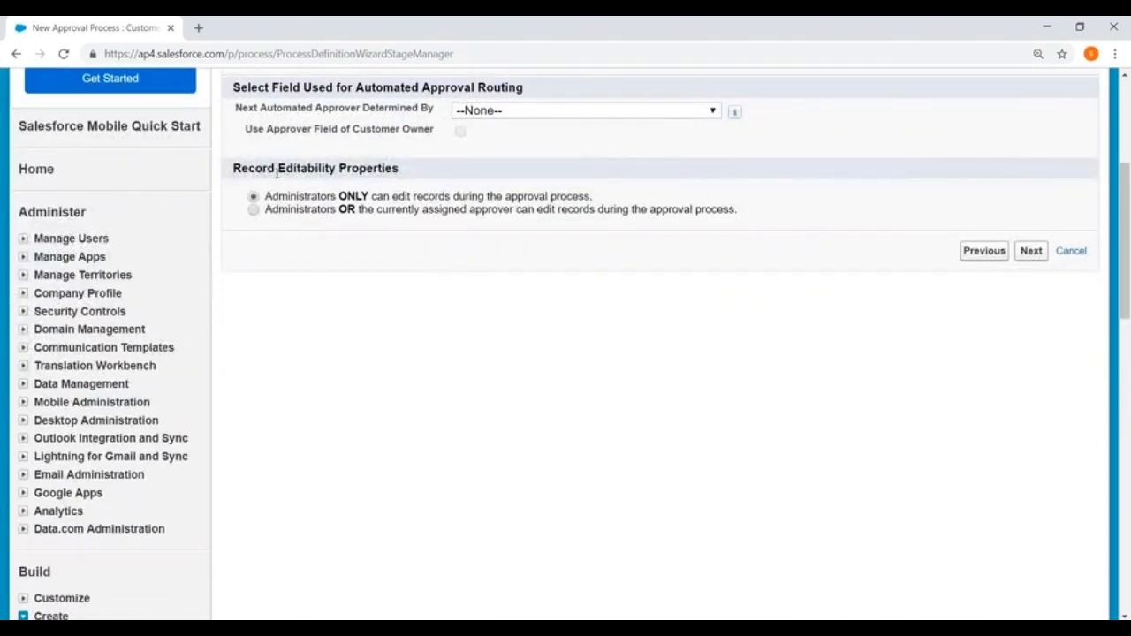
{"action": "left_click_drag", "start_coordinate": [240, 169], "coordinate": [446, 177]}
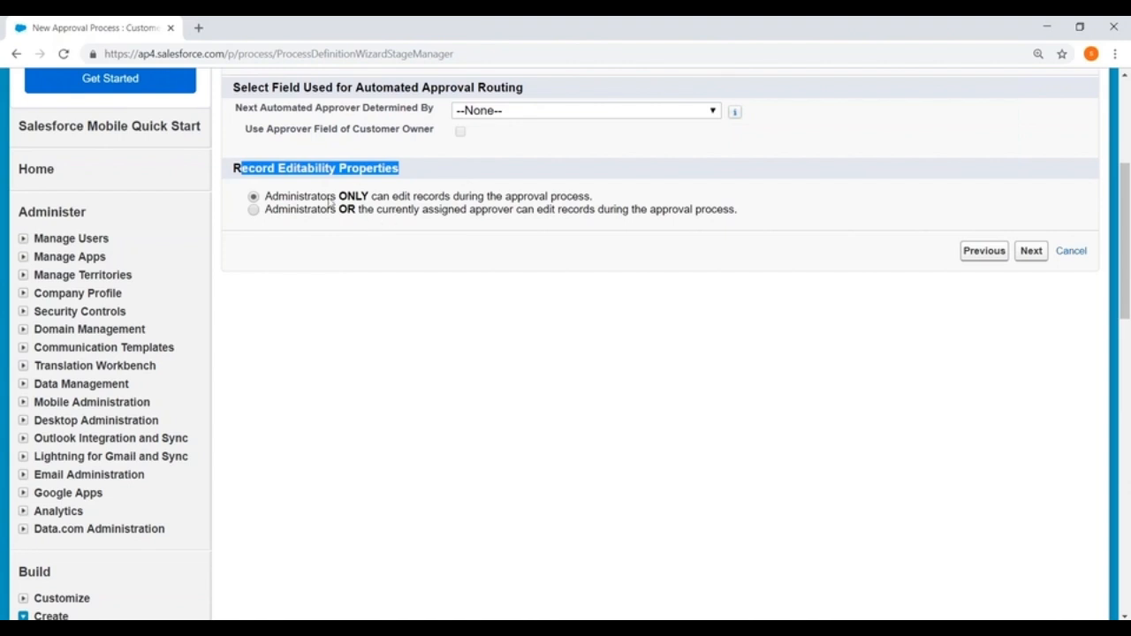
{"action": "left_click", "coordinate": [298, 203]}
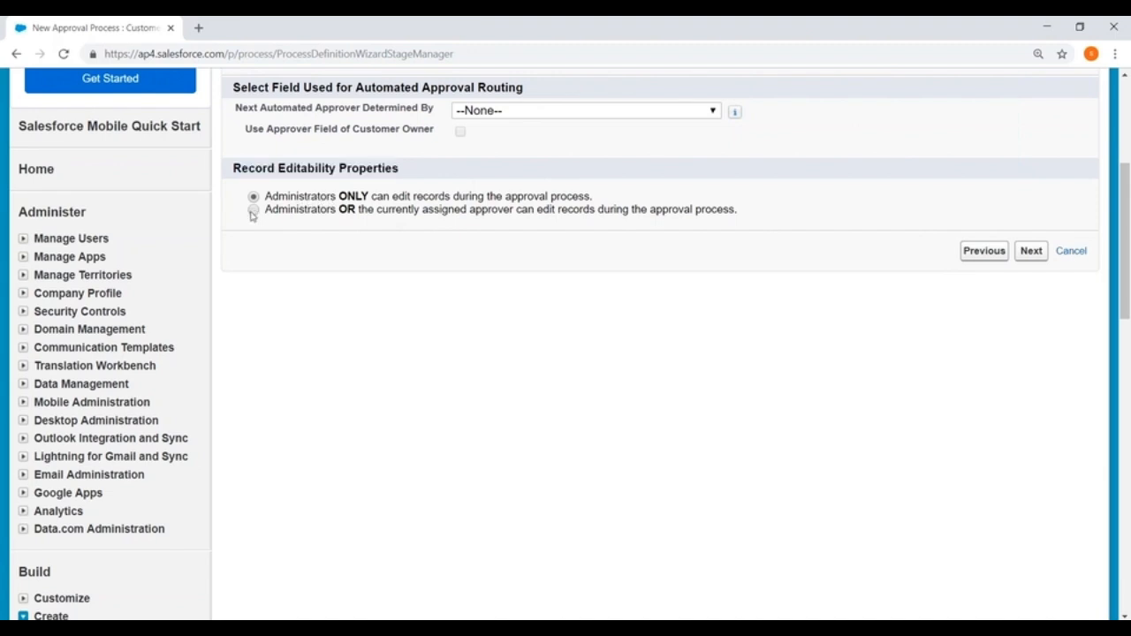
{"action": "left_click", "coordinate": [254, 211]}
{"action": "left_click", "coordinate": [1023, 255]}
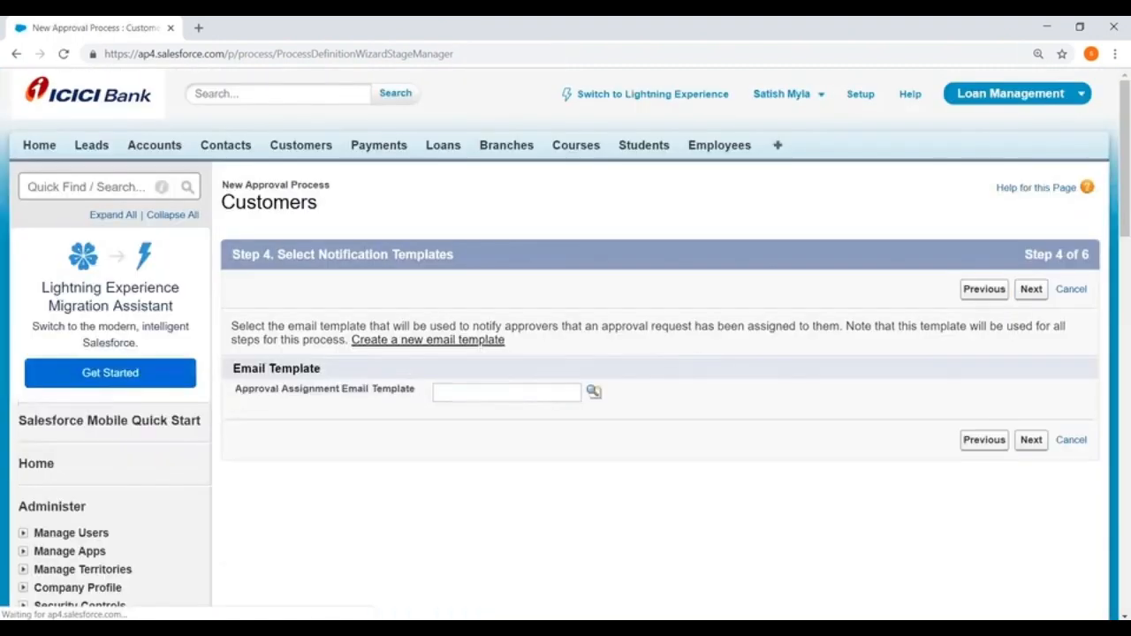
- Leave the approval notification email template blank and move on to approval page fields
{"action": "scroll", "coordinate": [428, 230], "scroll_direction": "down", "scroll_amount": 3}
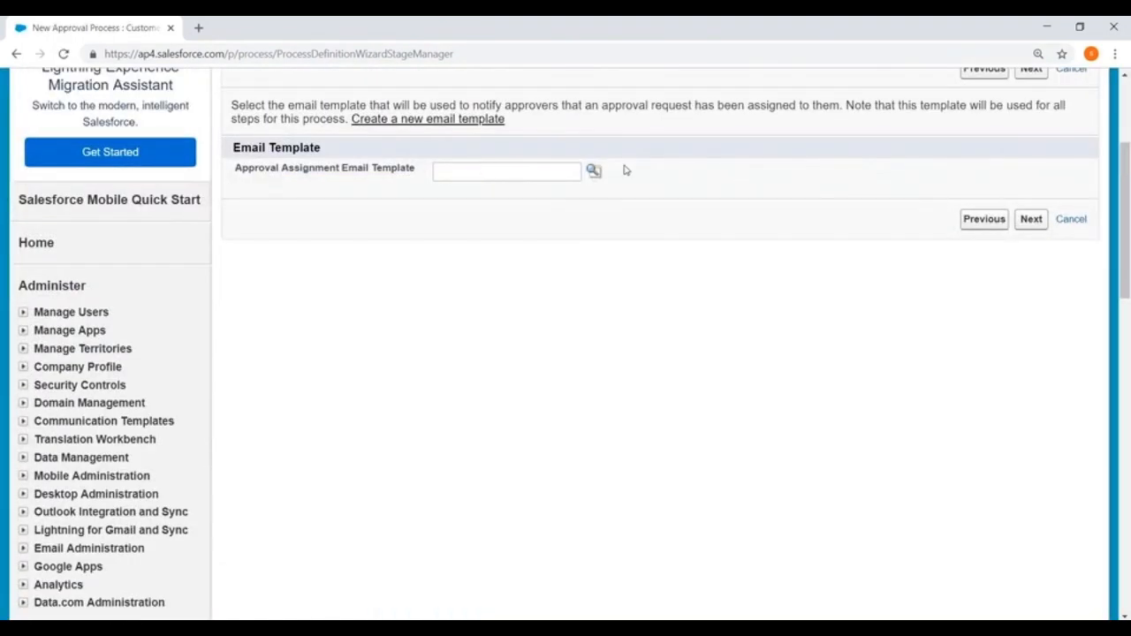
{"action": "left_click", "coordinate": [592, 173]}
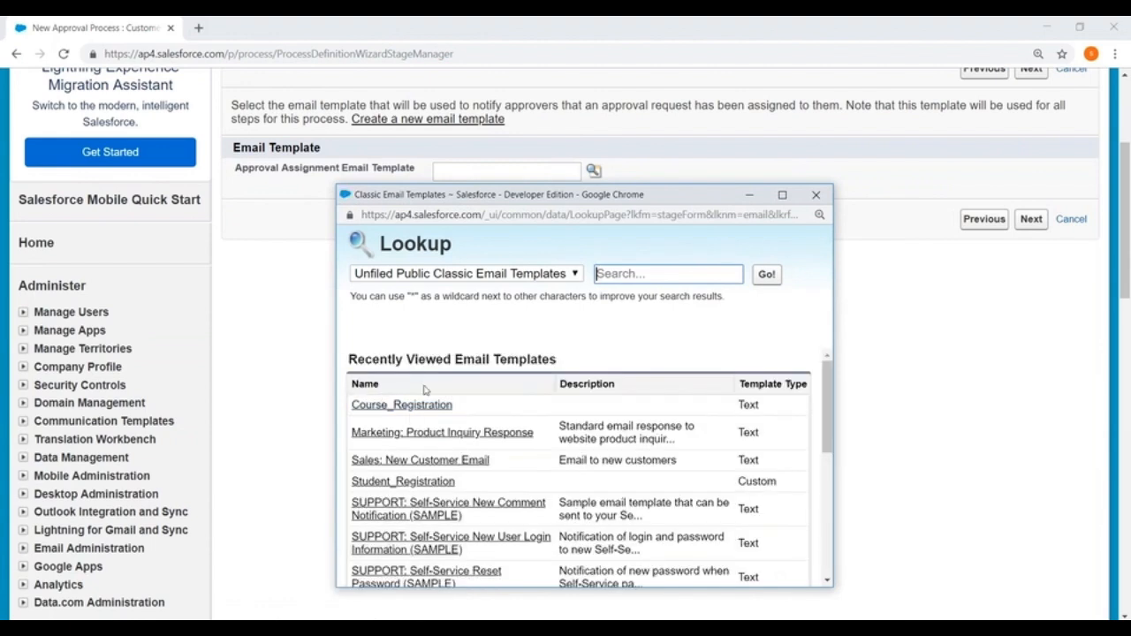
{"action": "left_click", "coordinate": [816, 195]}
{"action": "left_click", "coordinate": [1038, 220]}
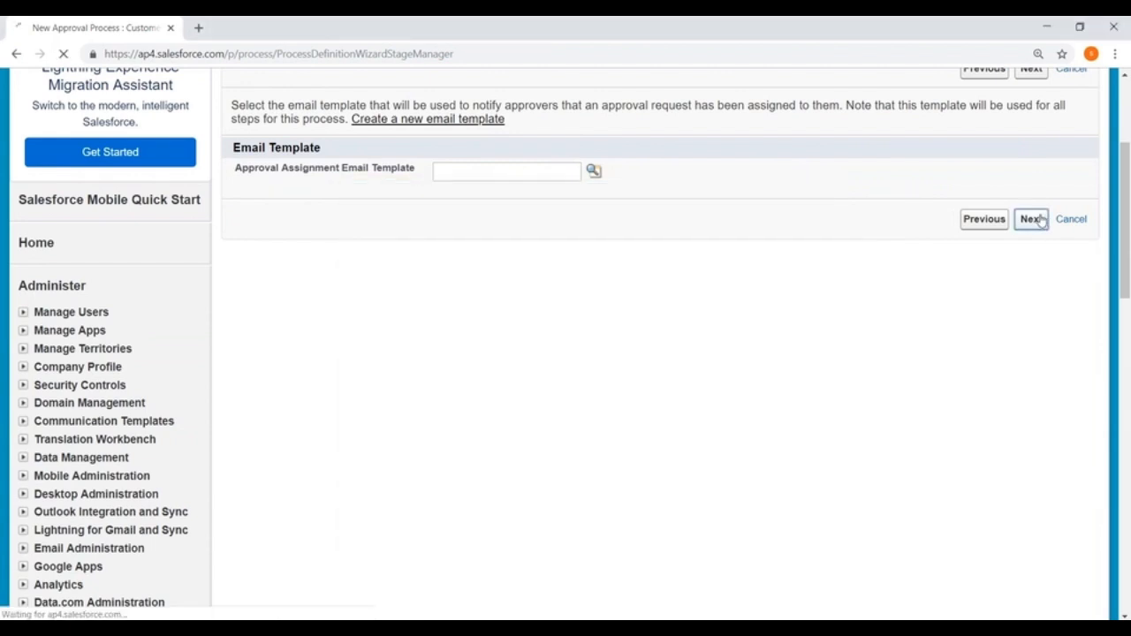
- Add First Name, Last Name and Mobile to the approval page, with Owner placed last
{"action": "scroll", "coordinate": [525, 217], "scroll_direction": "down", "scroll_amount": 2}
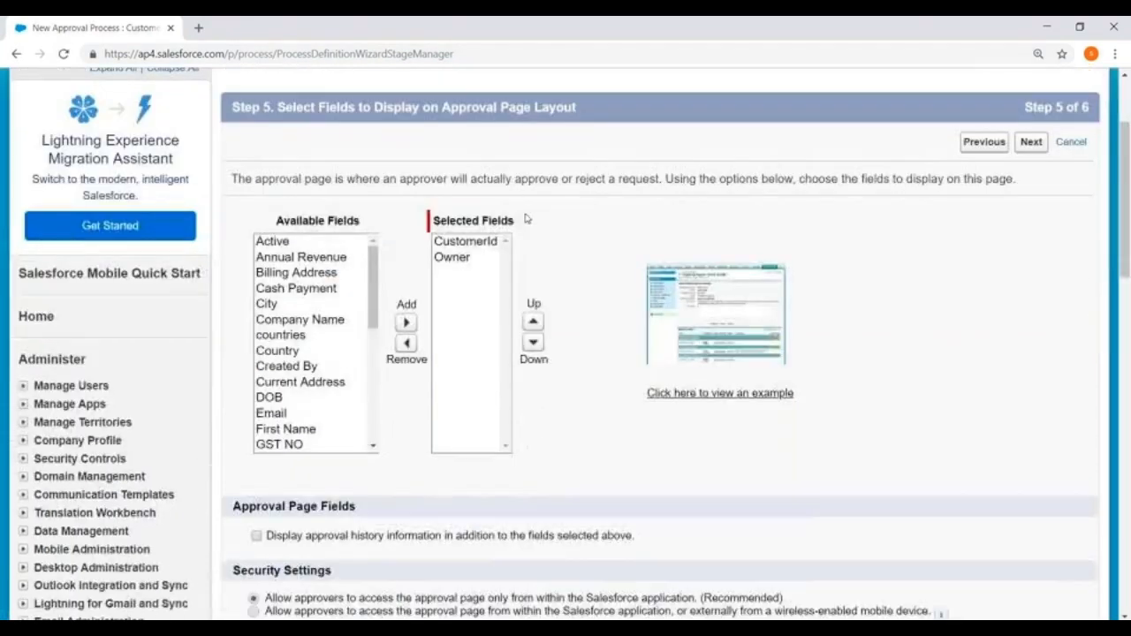
{"action": "scroll", "coordinate": [318, 331], "scroll_direction": "down", "scroll_amount": 3}
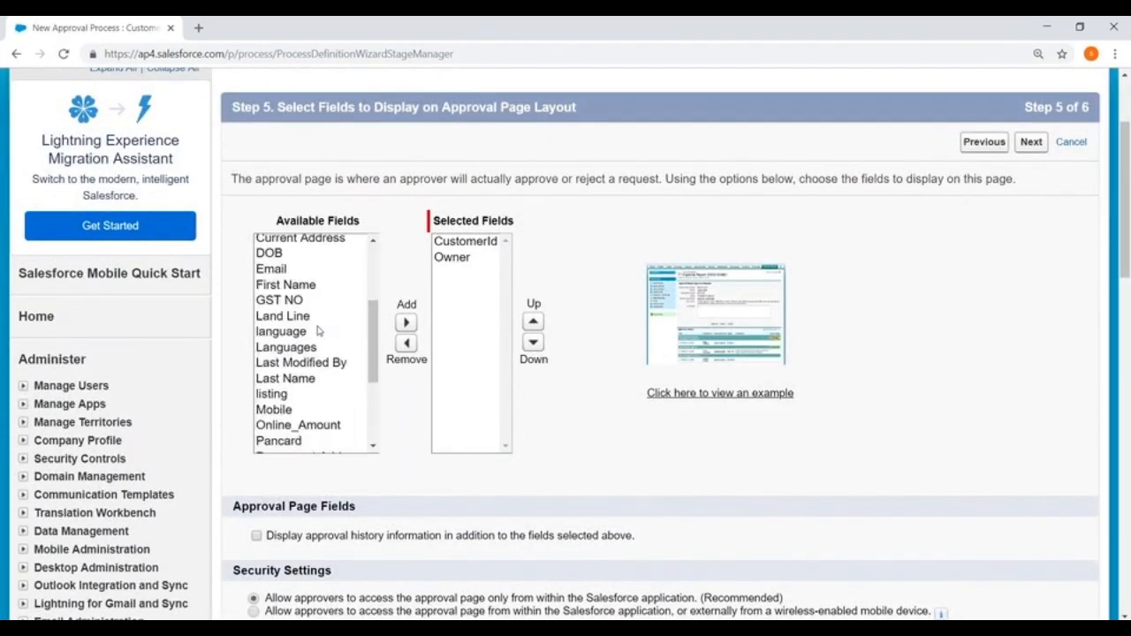
{"action": "left_click", "coordinate": [293, 282]}
{"action": "left_click", "coordinate": [406, 323]}
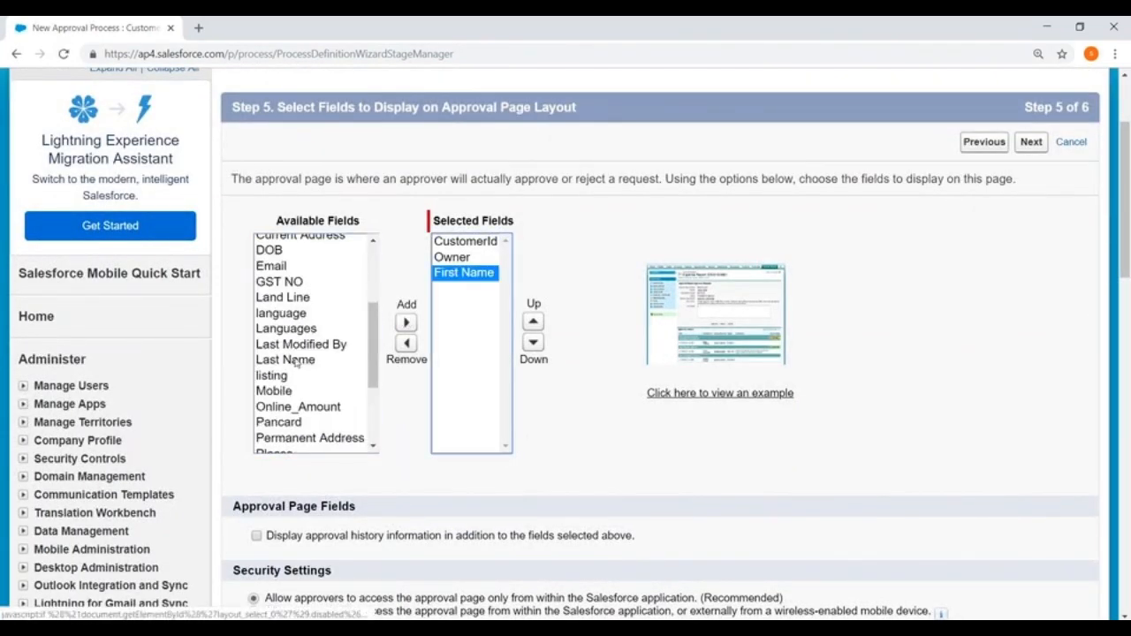
{"action": "left_click", "coordinate": [306, 361]}
{"action": "left_click", "coordinate": [406, 323]}
{"action": "left_click", "coordinate": [464, 242]}
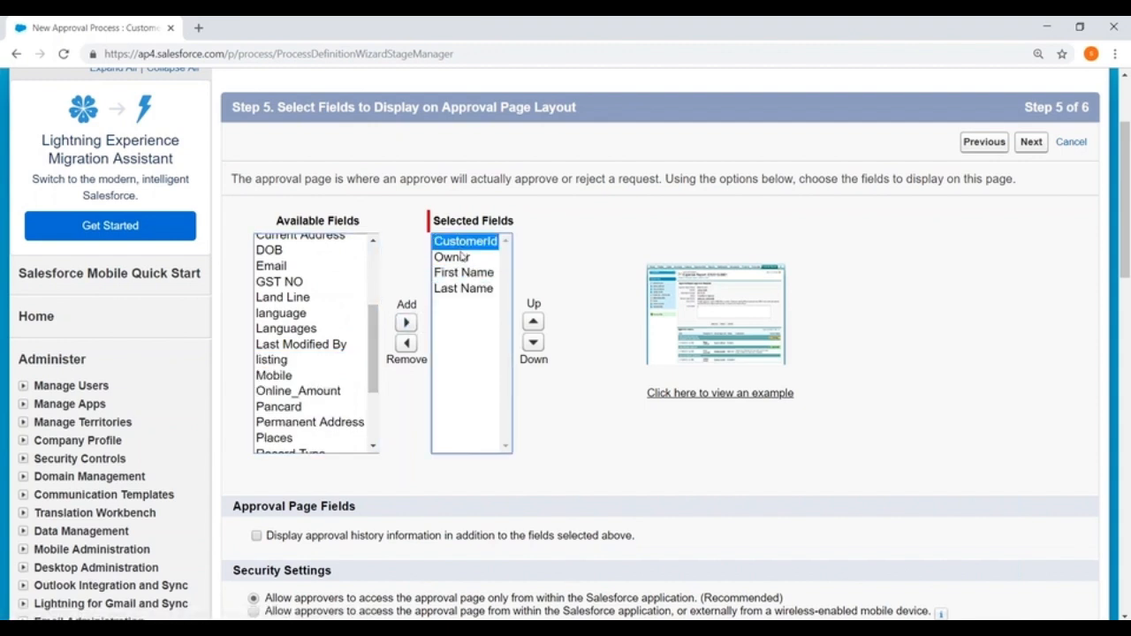
{"action": "left_click", "coordinate": [452, 257]}
{"action": "left_click", "coordinate": [535, 344]}
{"action": "left_click", "coordinate": [534, 345]}
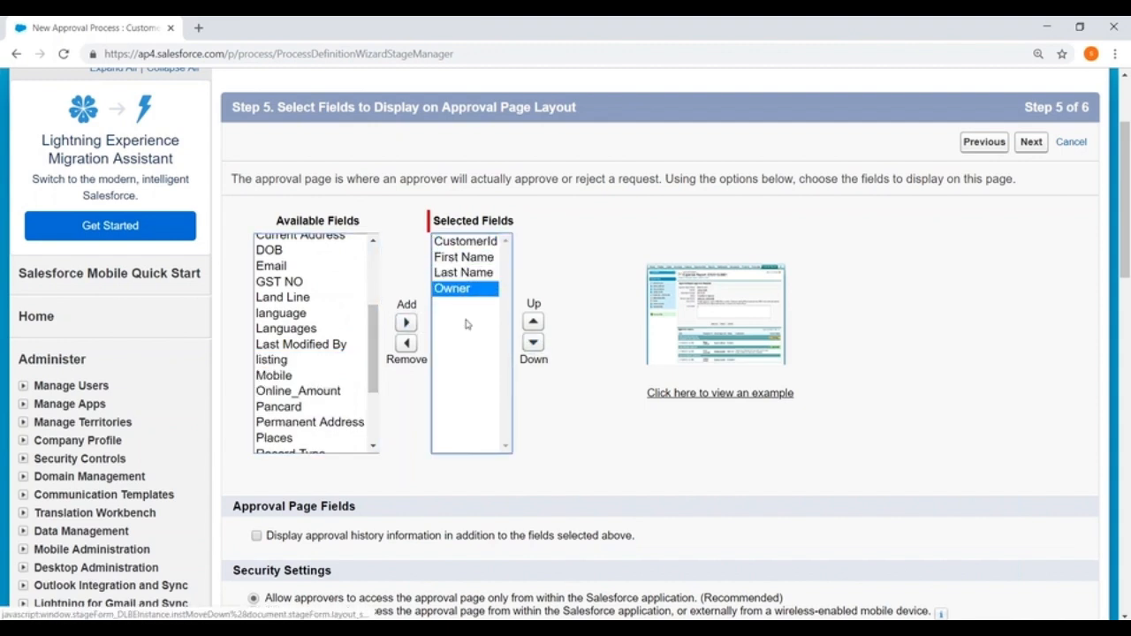
{"action": "left_click", "coordinate": [281, 376]}
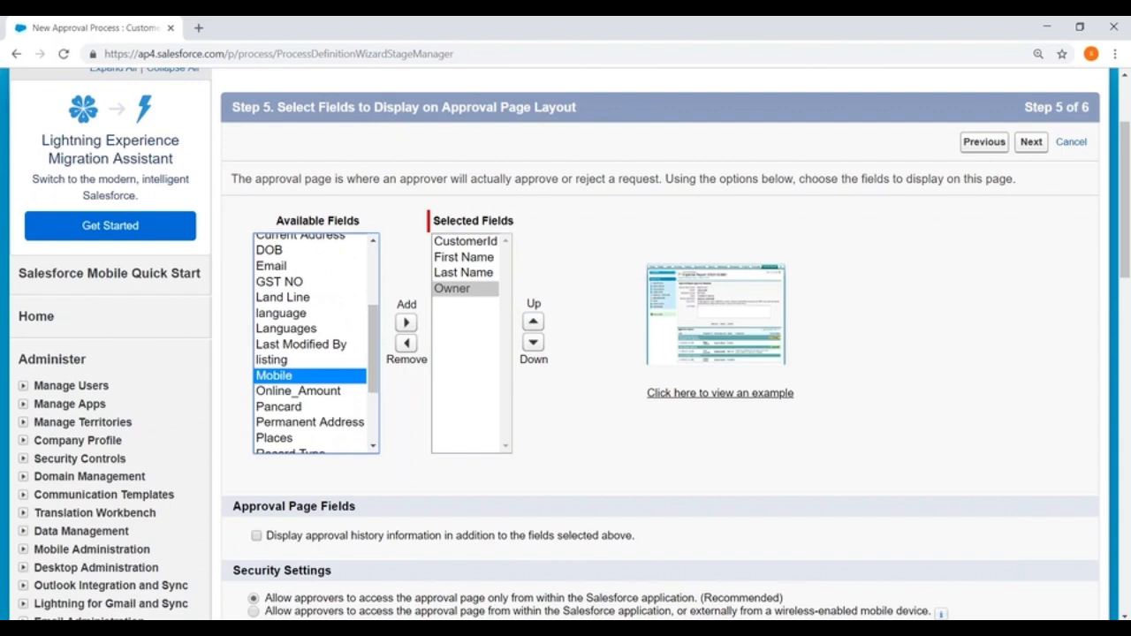
{"action": "left_click", "coordinate": [406, 323]}
{"action": "left_click", "coordinate": [533, 322]}
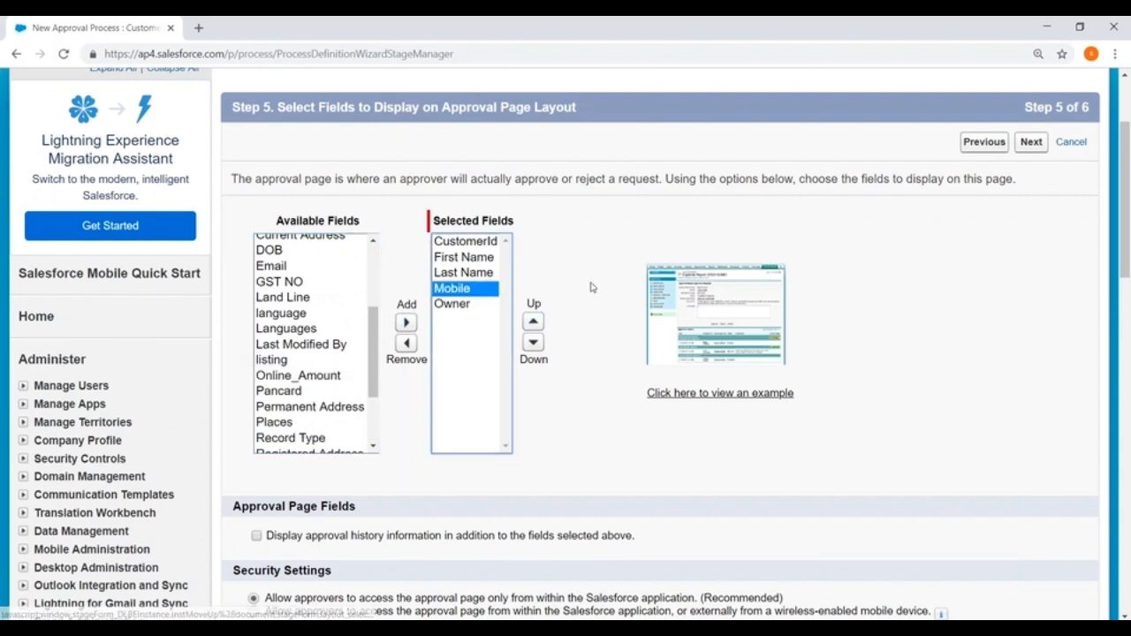
- Show approval history on the page and keep approver access limited to within Salesforce
{"action": "scroll", "coordinate": [591, 285], "scroll_direction": "down", "scroll_amount": 1}
{"action": "scroll", "coordinate": [258, 254], "scroll_direction": "down", "scroll_amount": 3}
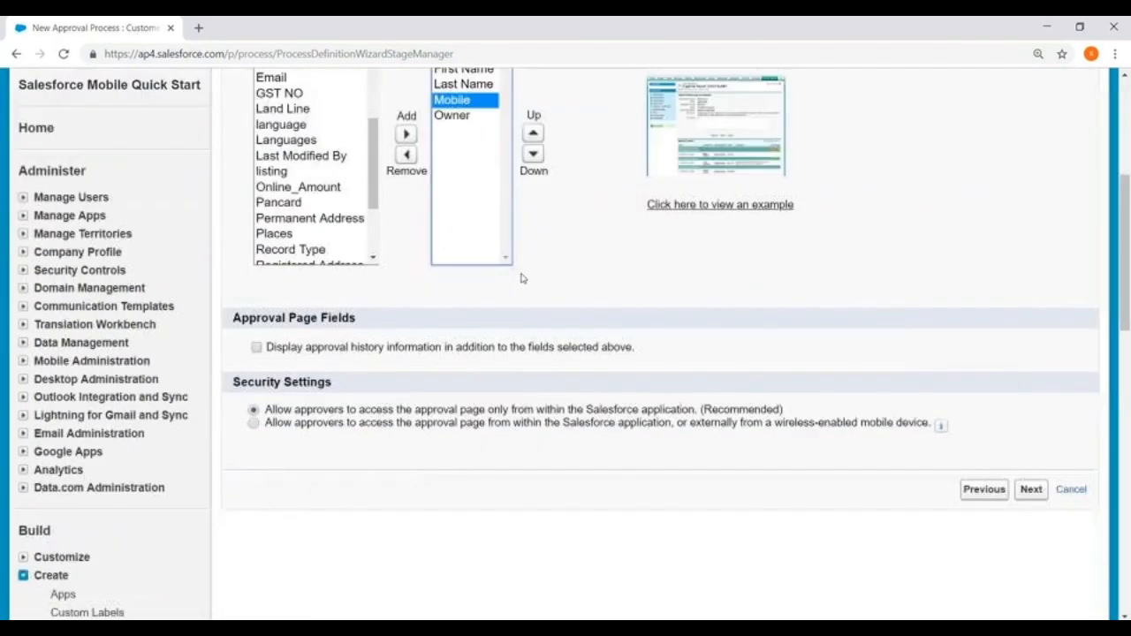
{"action": "left_click", "coordinate": [256, 241]}
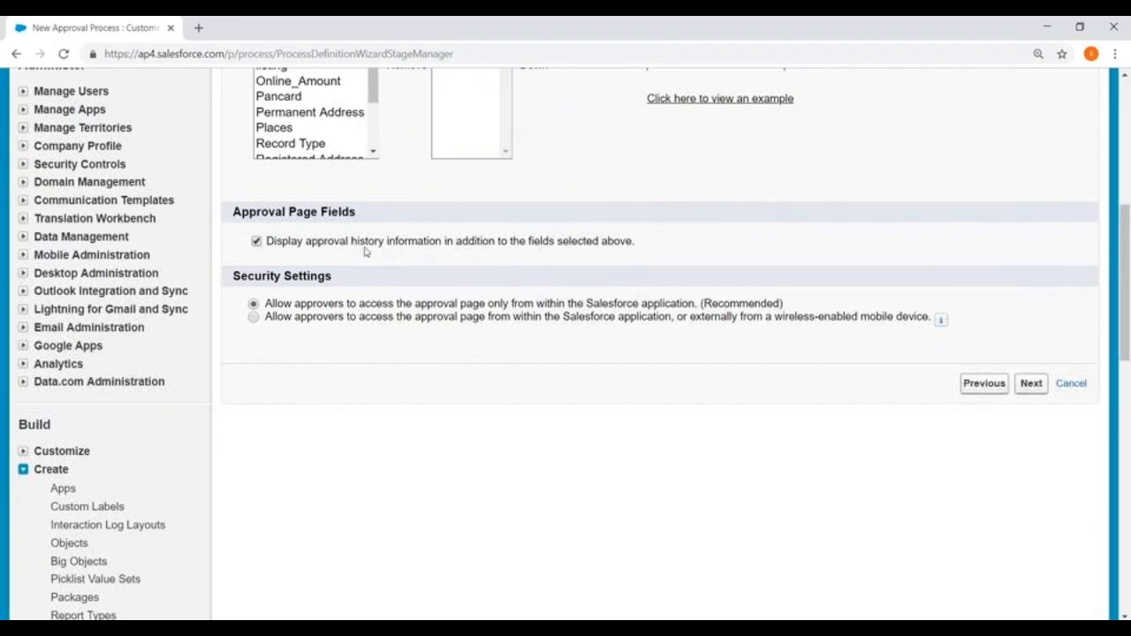
{"action": "left_click_drag", "start_coordinate": [232, 275], "coordinate": [335, 278]}
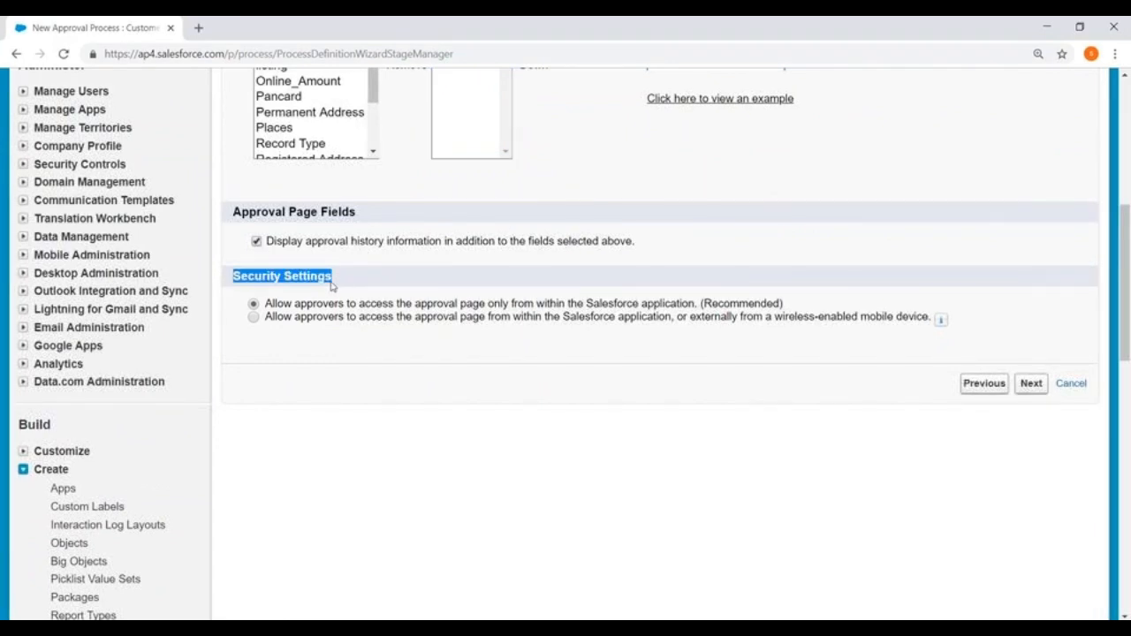
{"action": "left_click", "coordinate": [346, 379]}
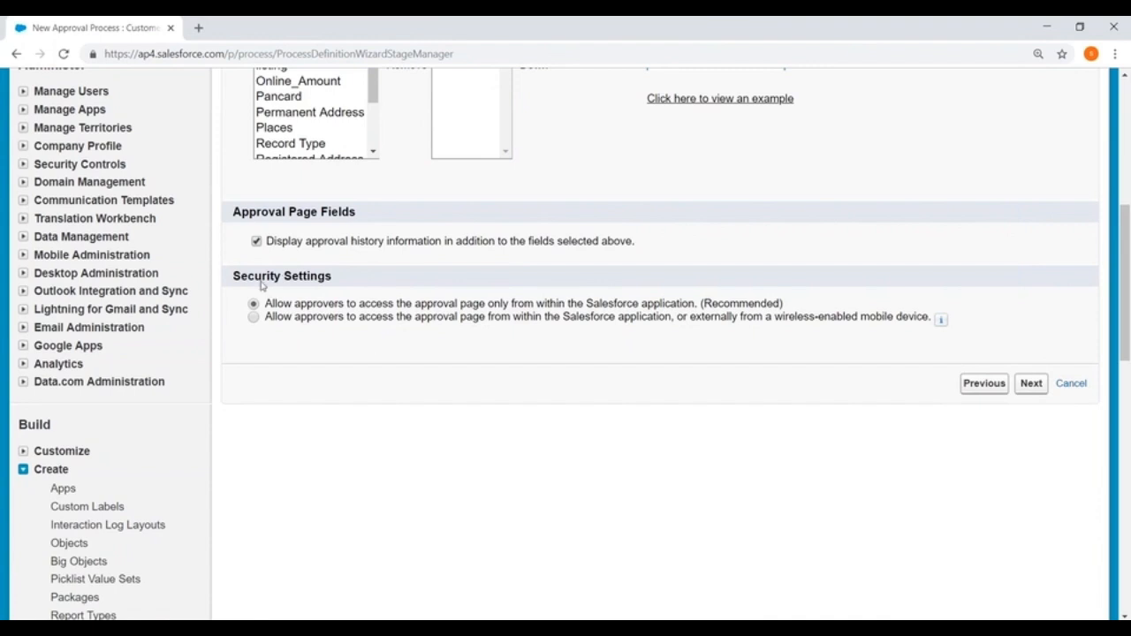
{"action": "left_click_drag", "start_coordinate": [250, 277], "coordinate": [341, 275]}
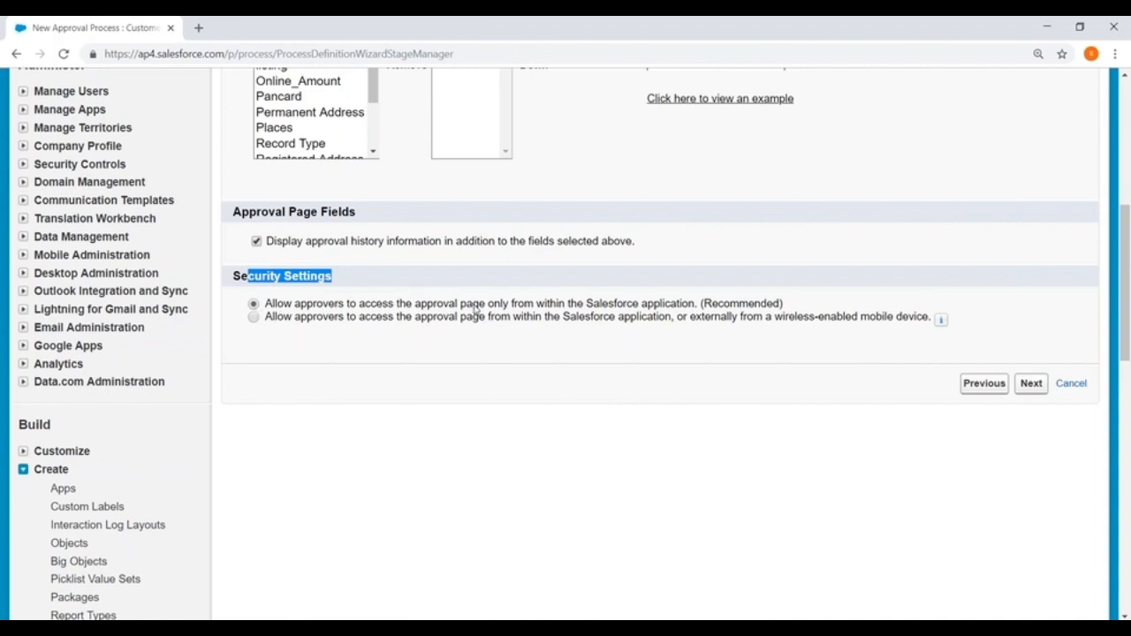
{"action": "left_click", "coordinate": [253, 317]}
{"action": "left_click", "coordinate": [253, 304]}
{"action": "left_click", "coordinate": [1032, 383]}
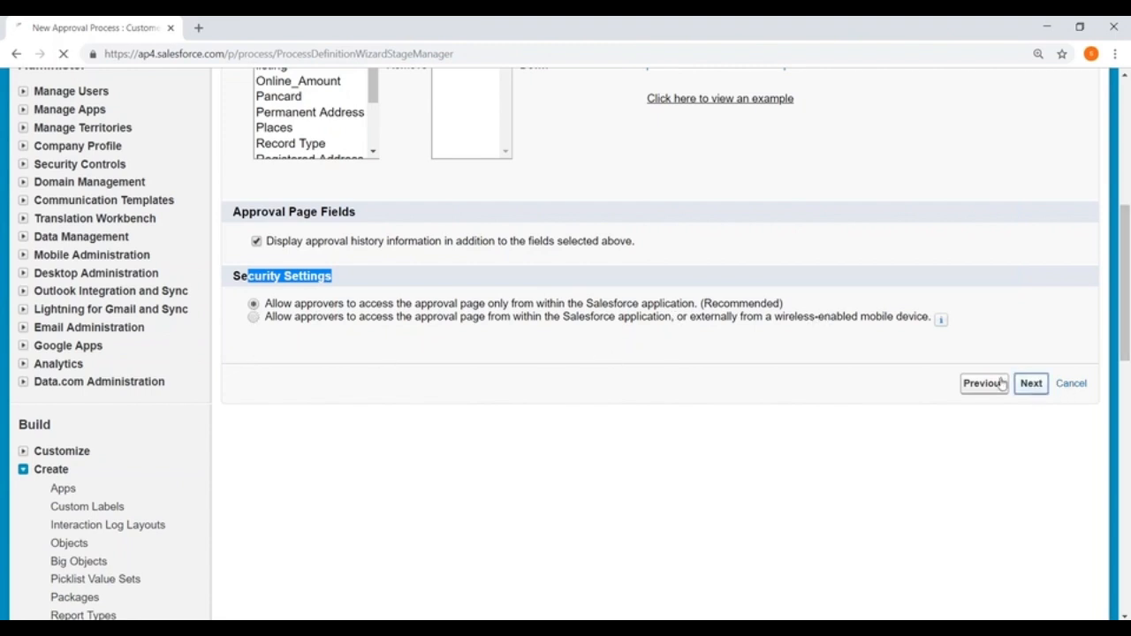
- Add the user 'Student notes' to the allowed submitters using the User submitter type
{"action": "scroll", "coordinate": [426, 265], "scroll_direction": "down", "scroll_amount": 2}
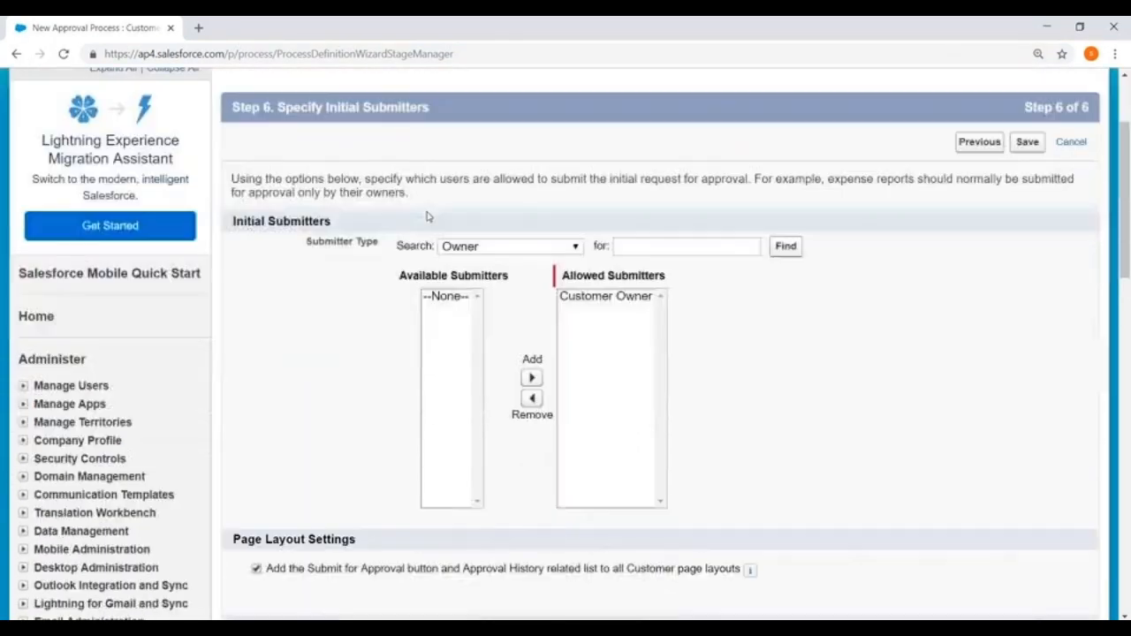
{"action": "scroll", "coordinate": [361, 209], "scroll_direction": "down", "scroll_amount": 1}
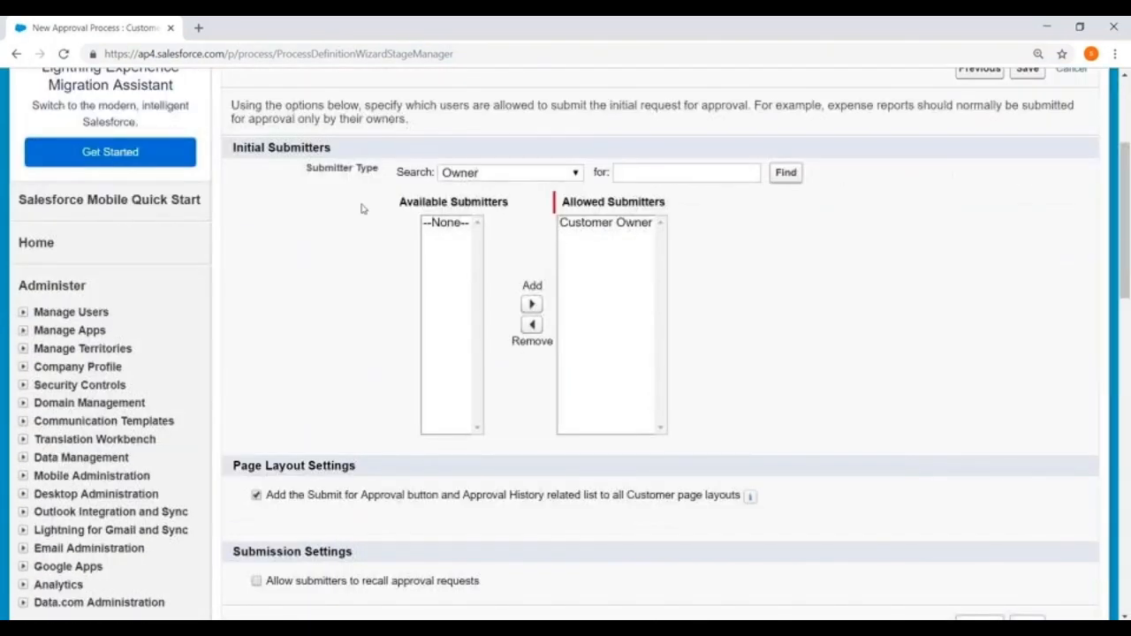
{"action": "left_click", "coordinate": [513, 174]}
{"action": "left_click", "coordinate": [528, 311]}
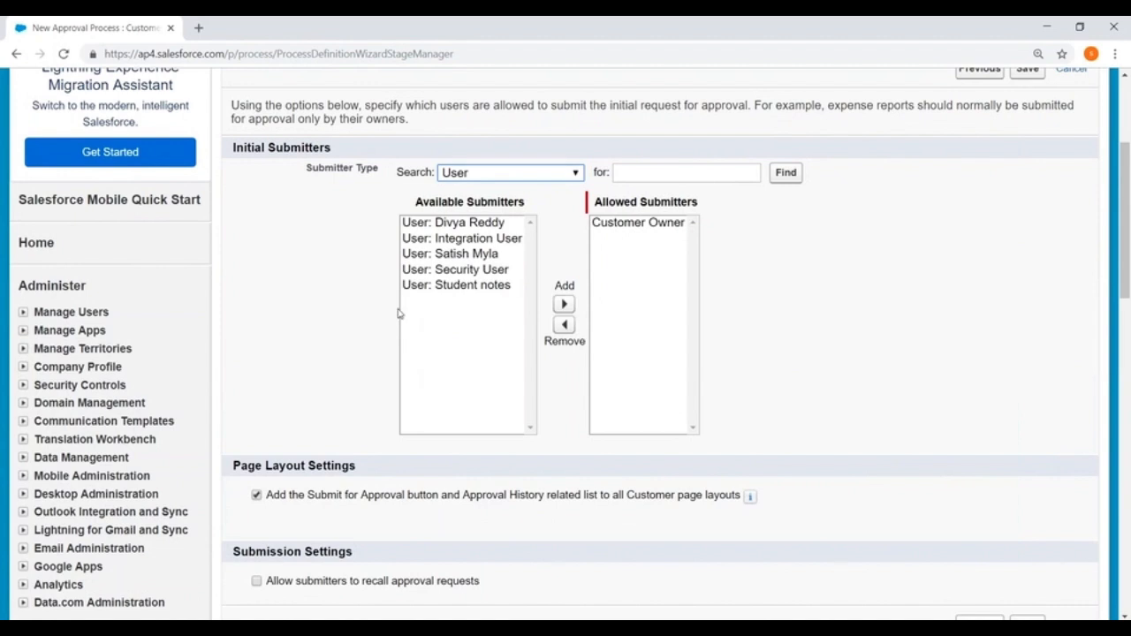
{"action": "left_click", "coordinate": [454, 229]}
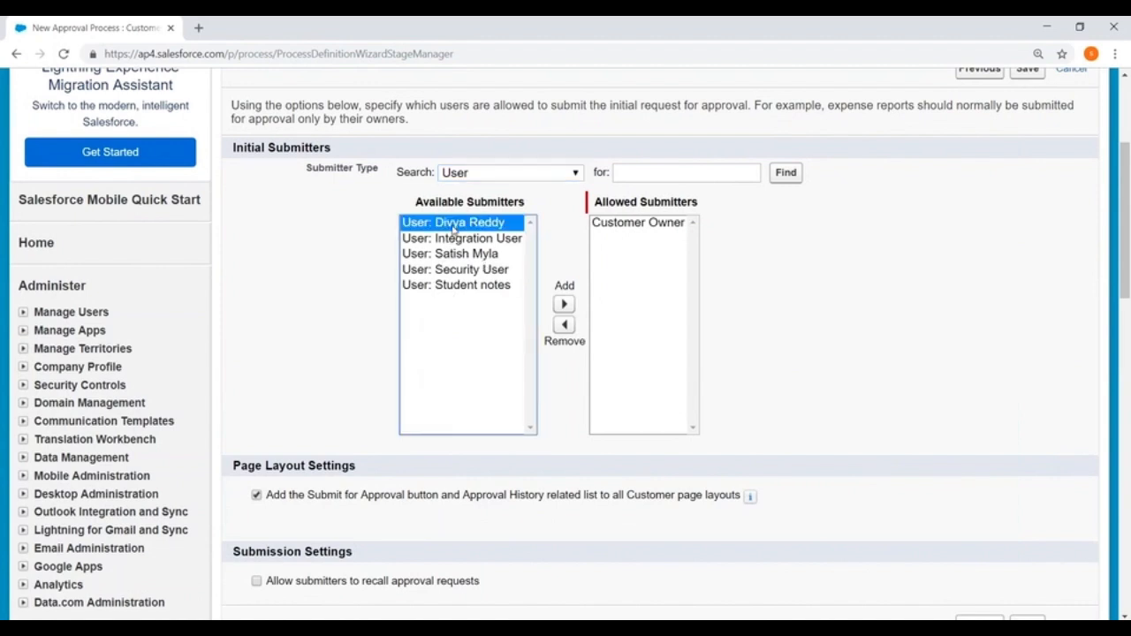
{"action": "left_click", "coordinate": [462, 285]}
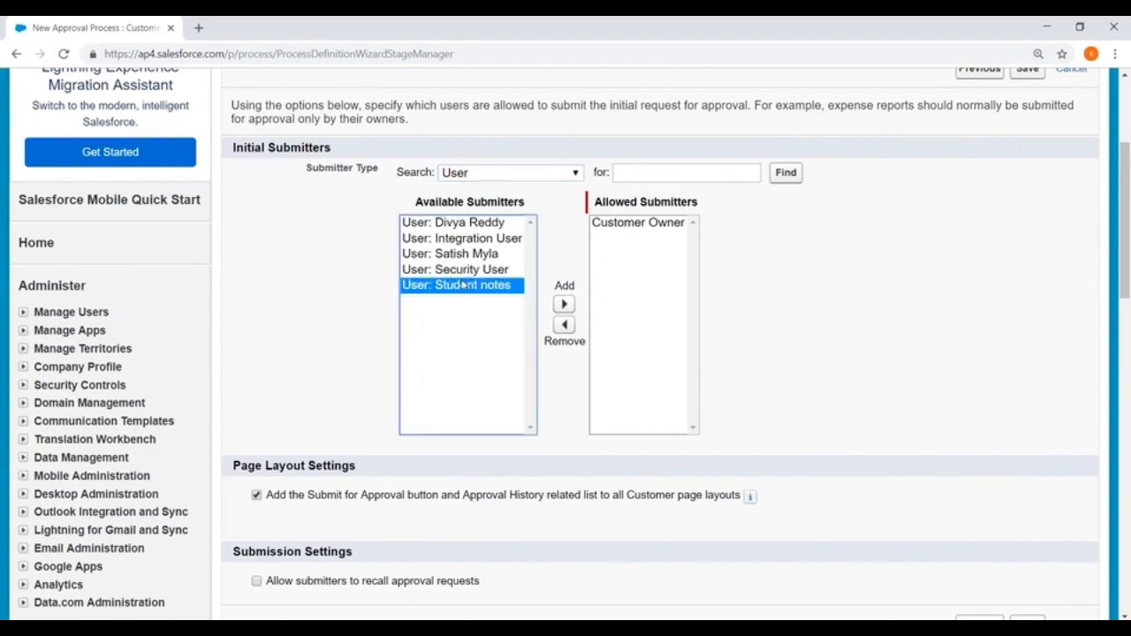
{"action": "left_click", "coordinate": [564, 304]}
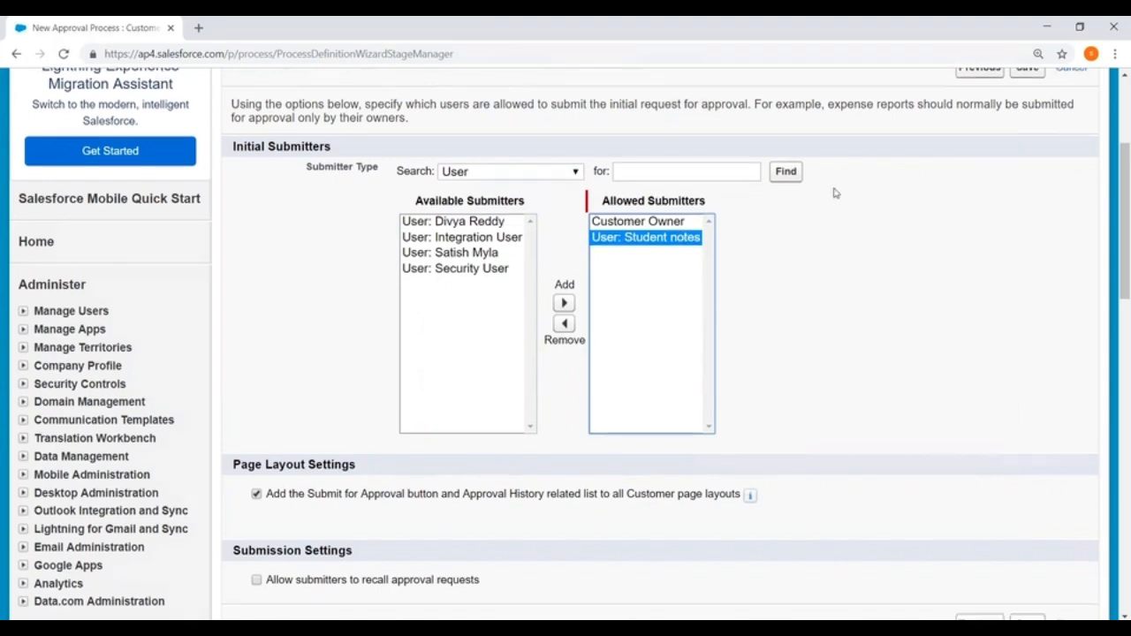
- Allow submitters to recall approval requests and save the approval process
{"action": "scroll", "coordinate": [598, 273], "scroll_direction": "down", "scroll_amount": 3}
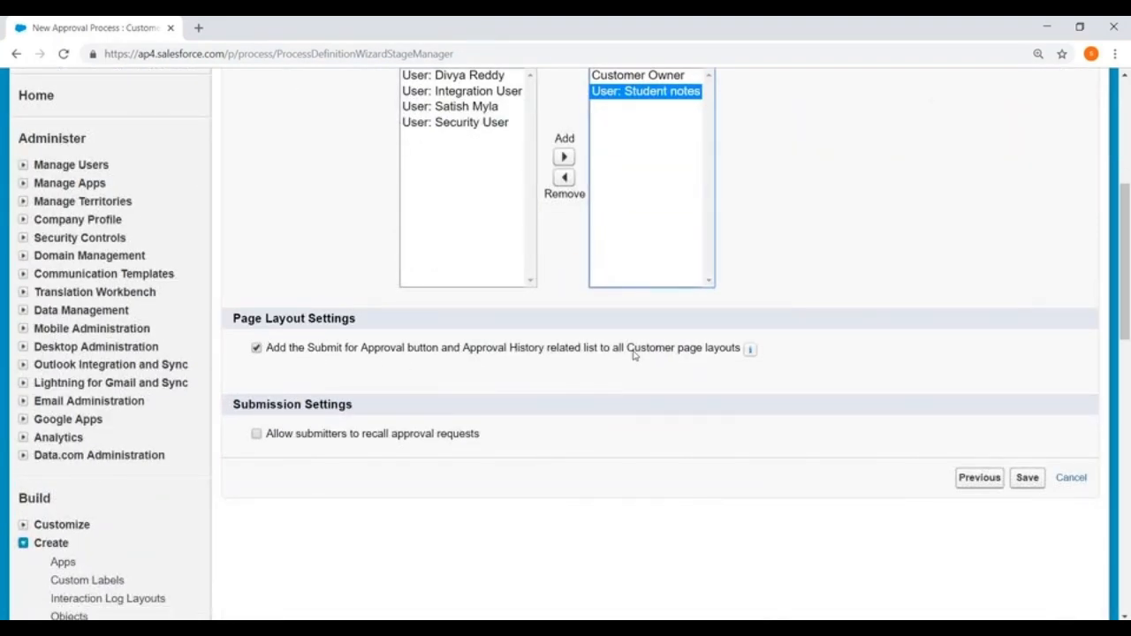
{"action": "left_click", "coordinate": [453, 349]}
{"action": "left_click_drag", "start_coordinate": [452, 349], "coordinate": [638, 347]}
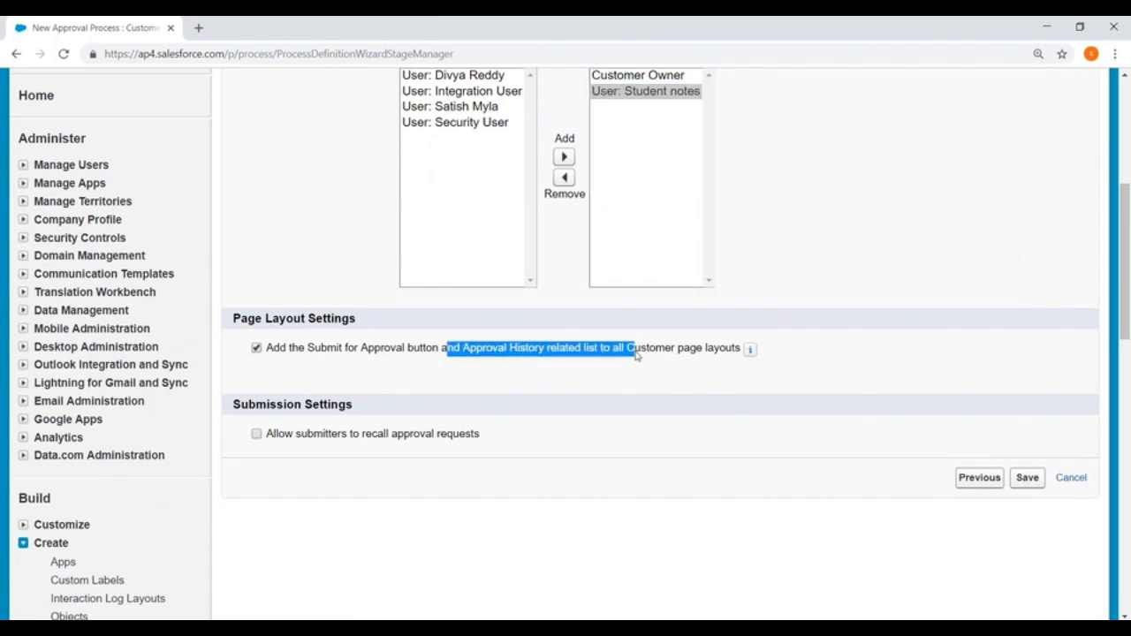
{"action": "left_click", "coordinate": [640, 358]}
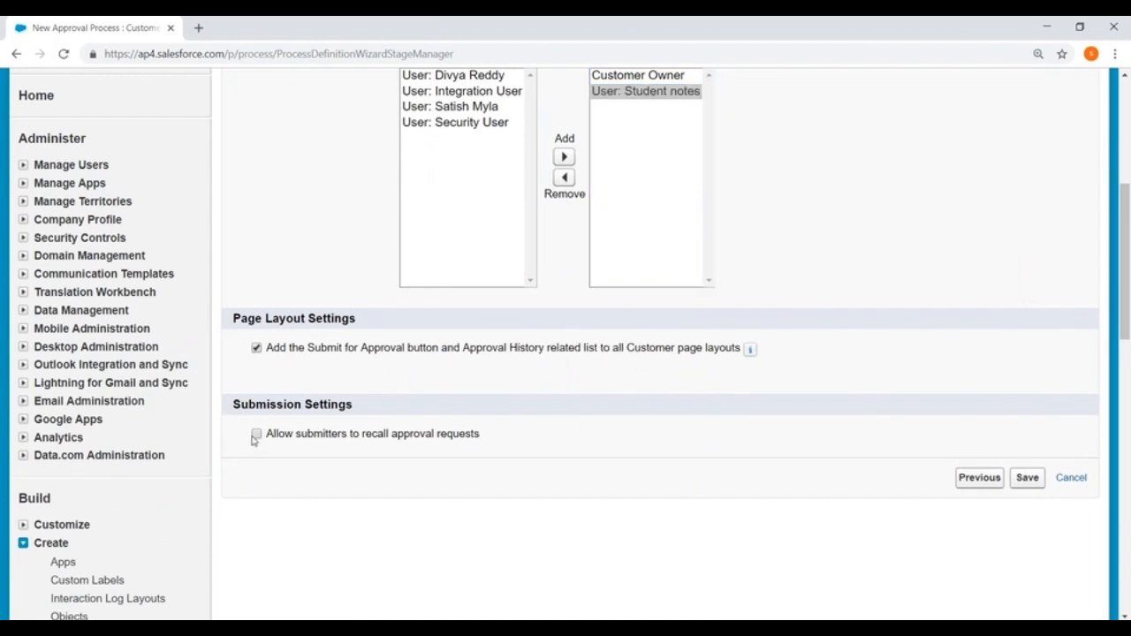
{"action": "scroll", "coordinate": [530, 371], "scroll_direction": "up", "scroll_amount": 3}
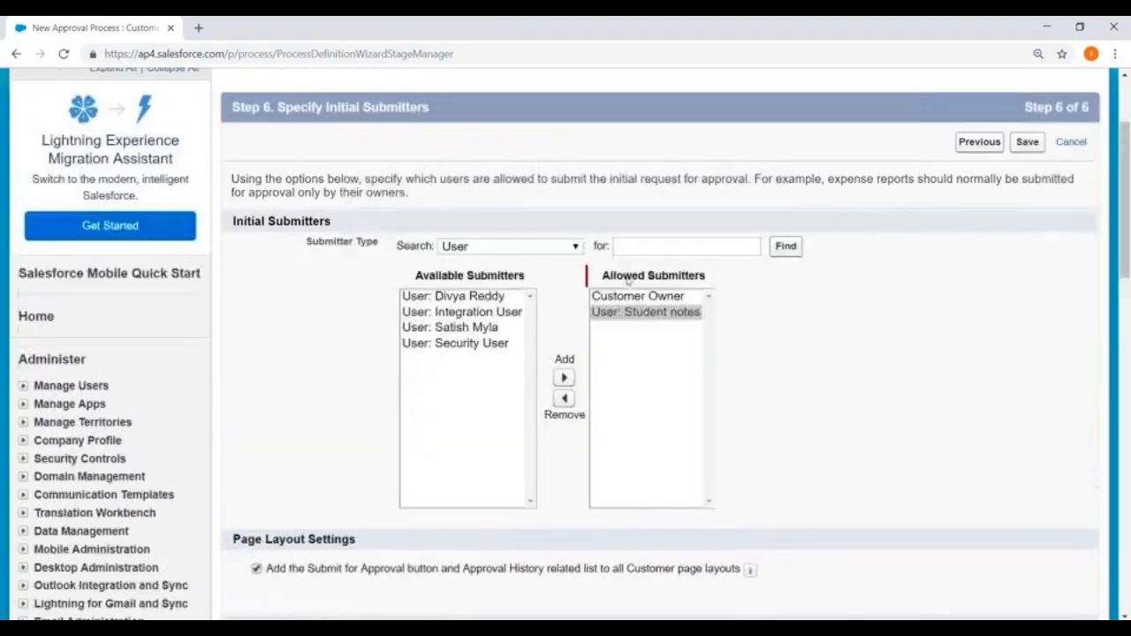
{"action": "scroll", "coordinate": [628, 279], "scroll_direction": "down", "scroll_amount": 3}
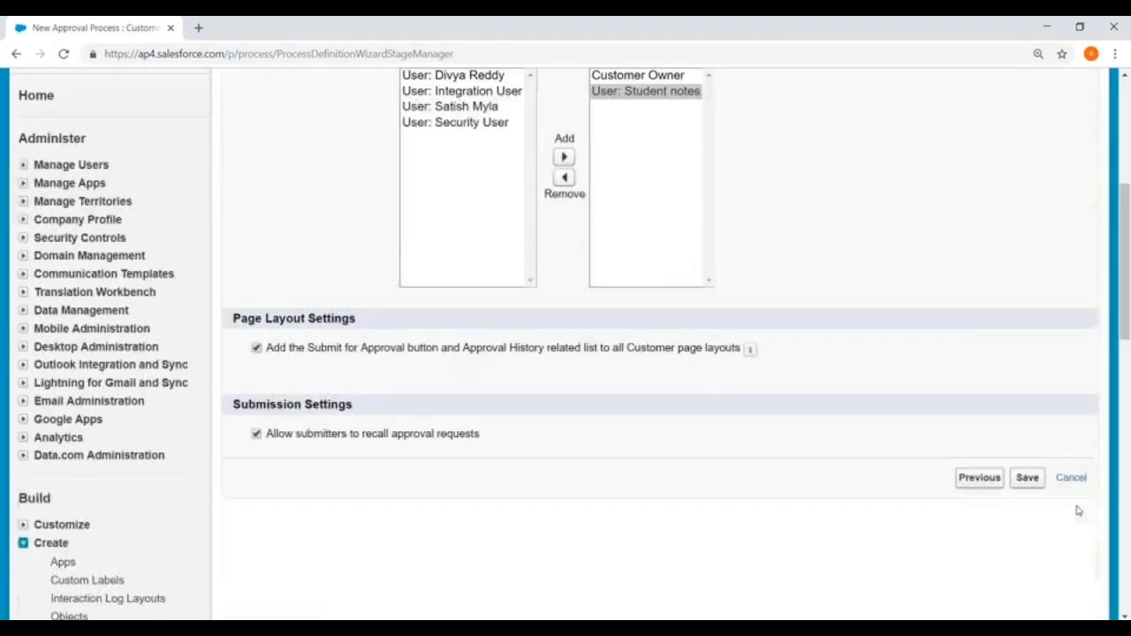
{"action": "left_click", "coordinate": [1024, 477]}
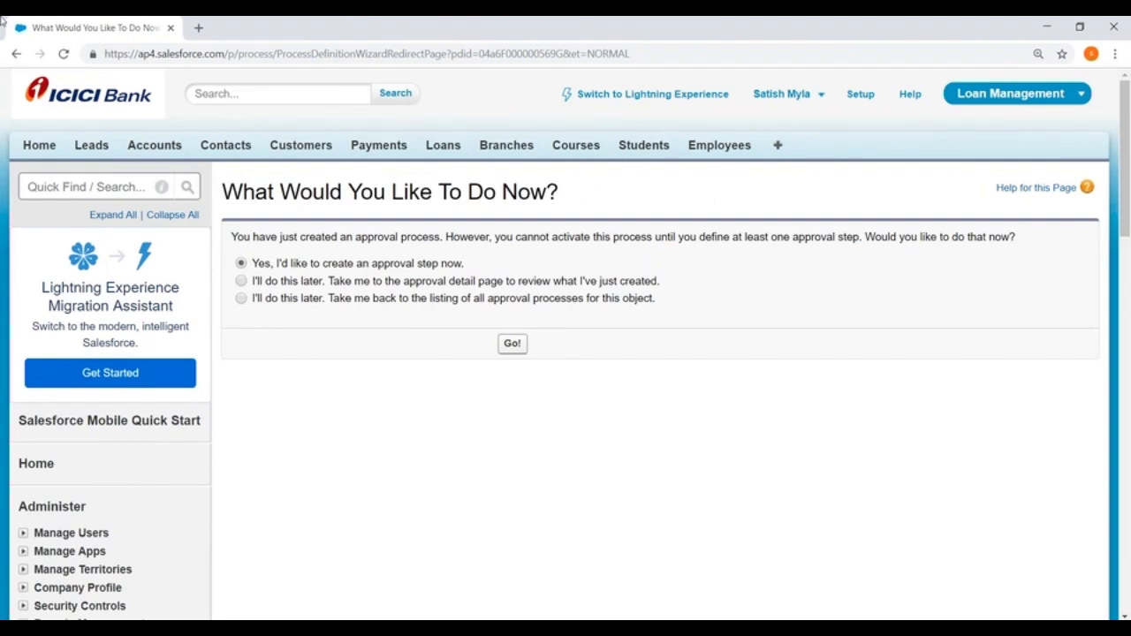
- Defer creating an approval step and go to the New Customer Approval detail page
{"action": "scroll", "coordinate": [301, 141], "scroll_direction": "down", "scroll_amount": 1}
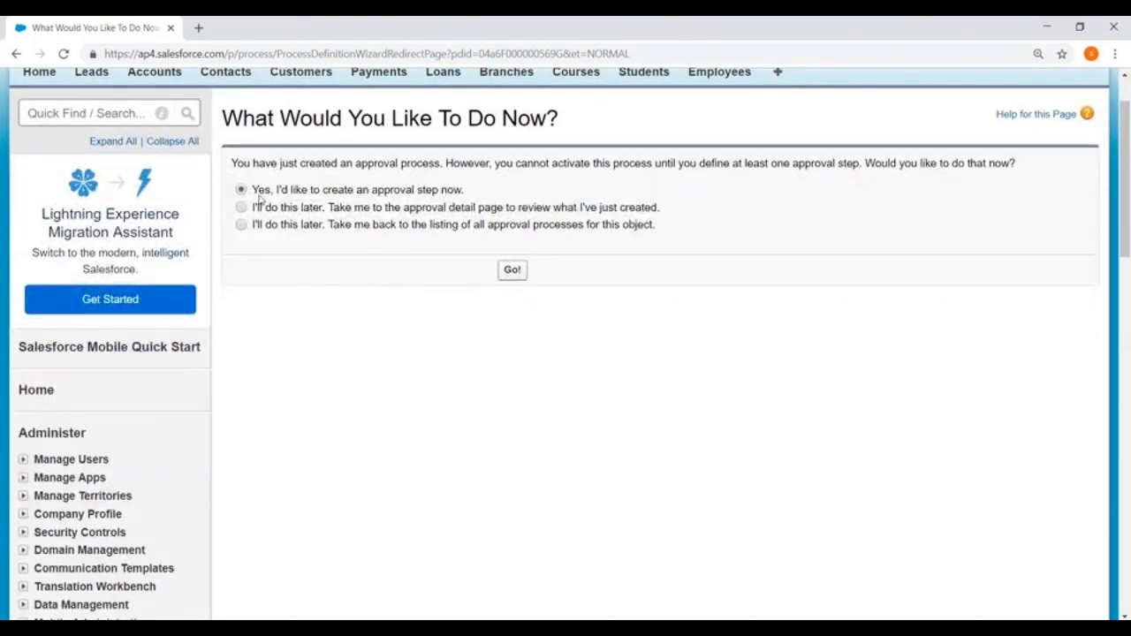
{"action": "left_click_drag", "start_coordinate": [253, 189], "coordinate": [501, 191]}
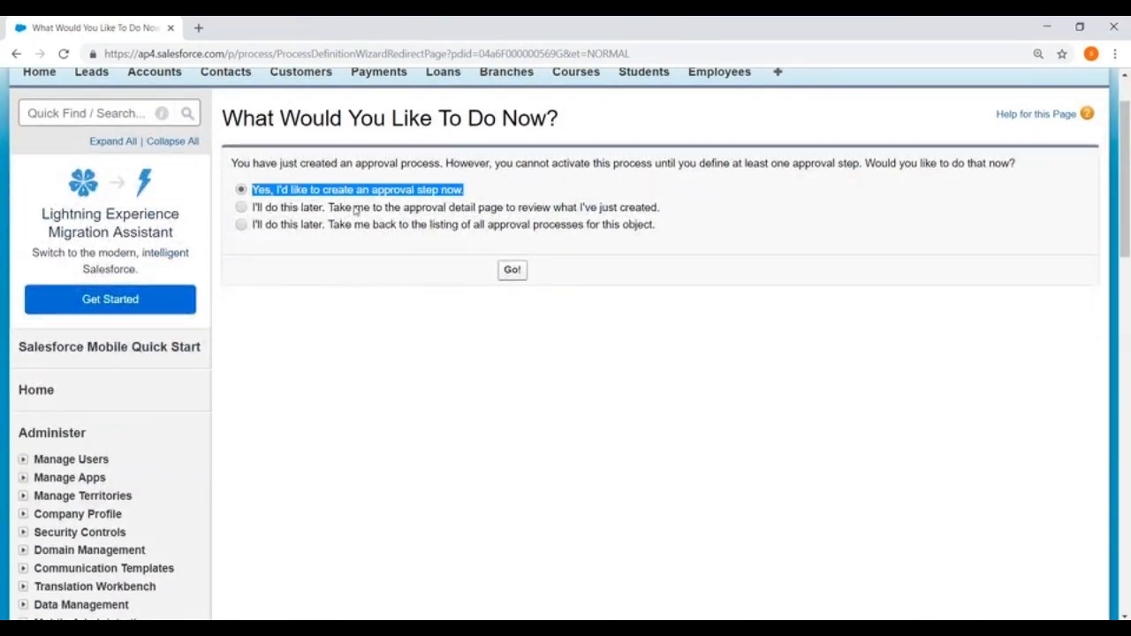
{"action": "left_click", "coordinate": [242, 209]}
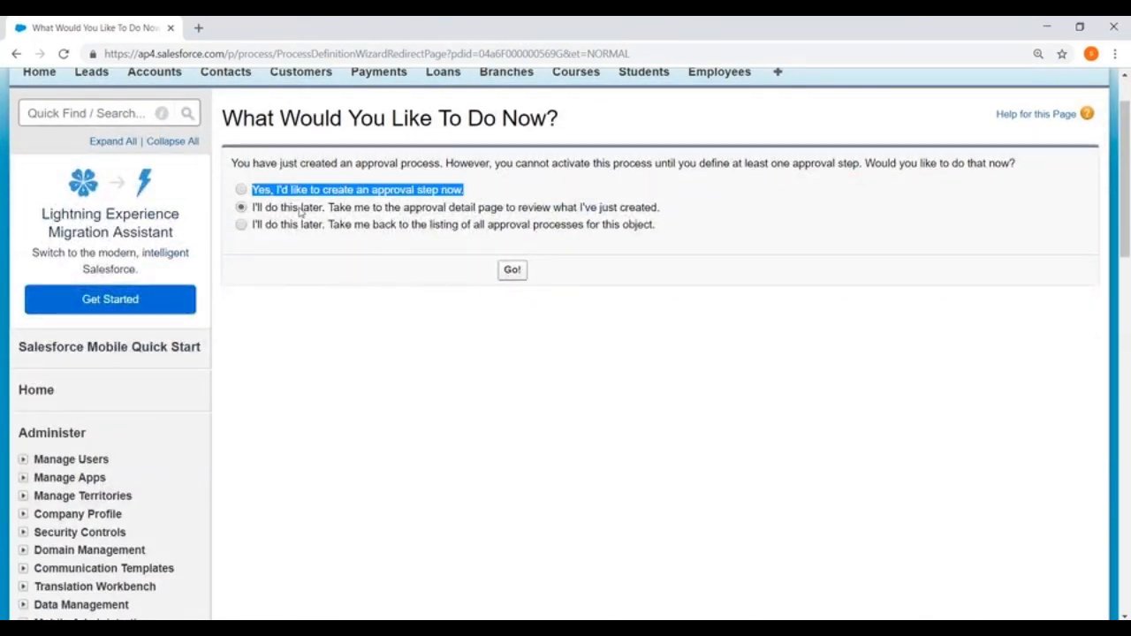
{"action": "left_click", "coordinate": [513, 270]}
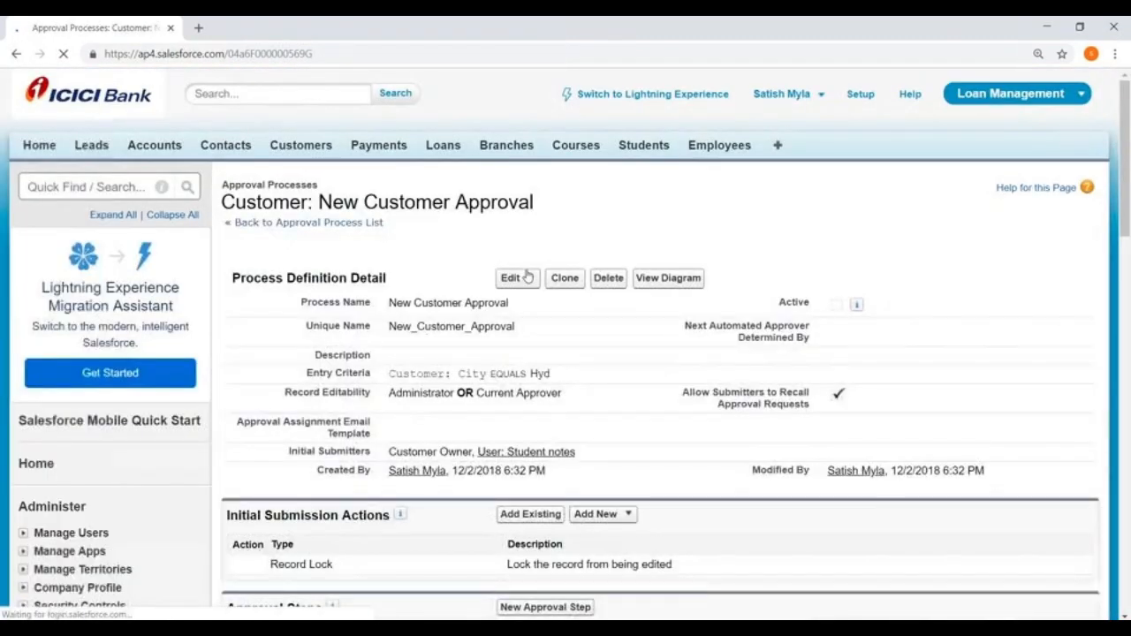
{"action": "scroll", "coordinate": [327, 140], "scroll_direction": "down", "scroll_amount": 3}
{"action": "scroll", "coordinate": [265, 146], "scroll_direction": "up", "scroll_amount": 1}
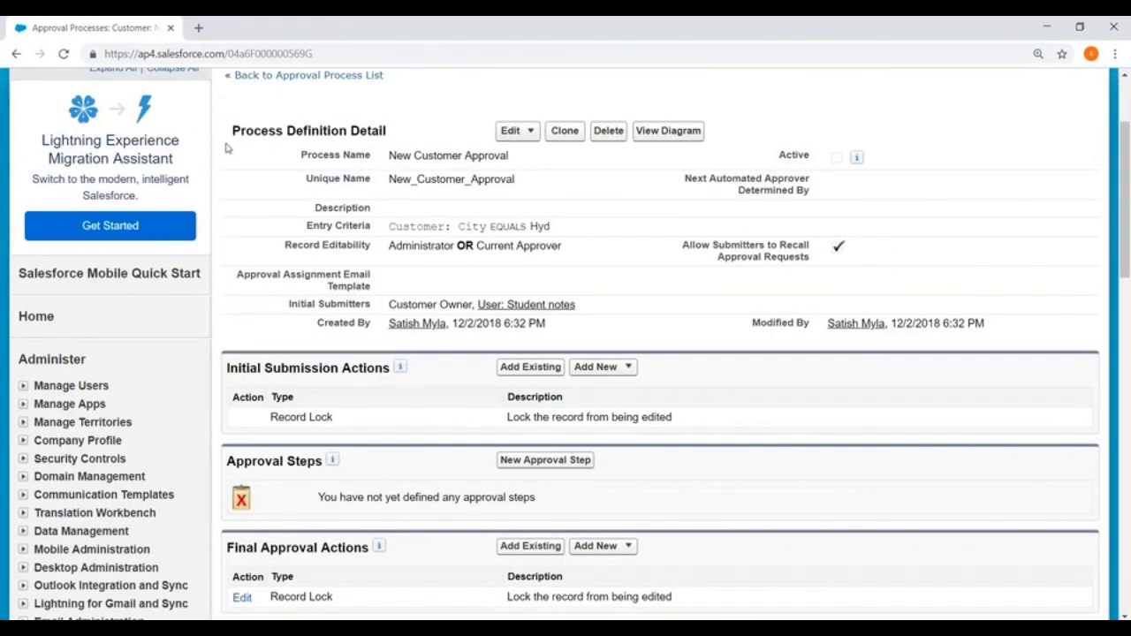
{"action": "left_click_drag", "start_coordinate": [229, 144], "coordinate": [840, 275]}
{"action": "scroll", "coordinate": [844, 272], "scroll_direction": "down", "scroll_amount": 2}
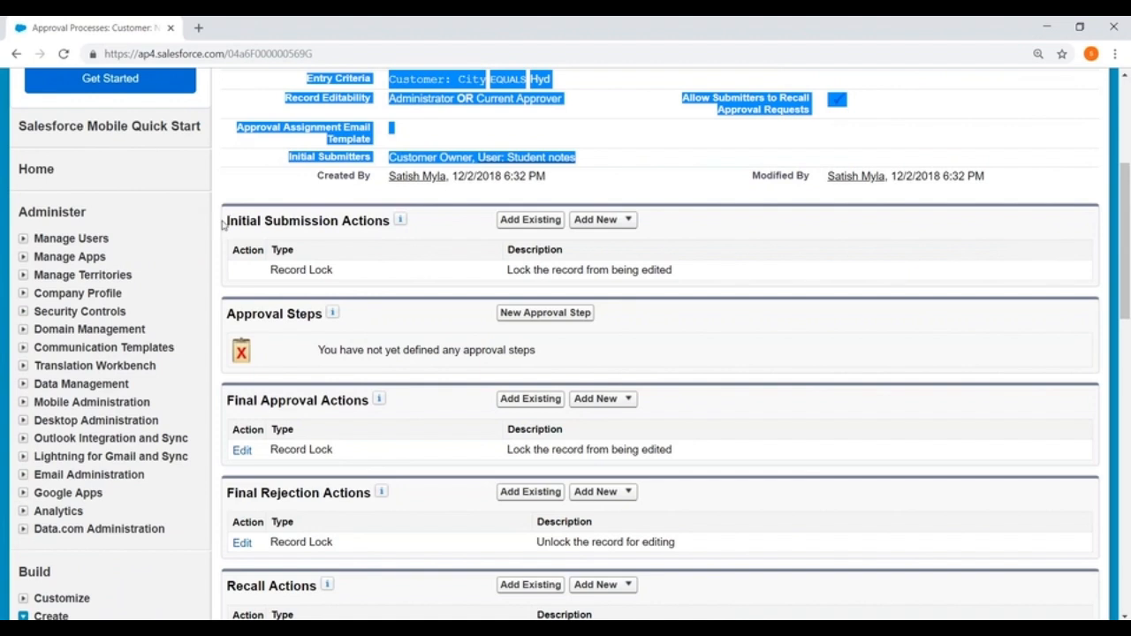
{"action": "left_click_drag", "start_coordinate": [222, 224], "coordinate": [386, 222]}
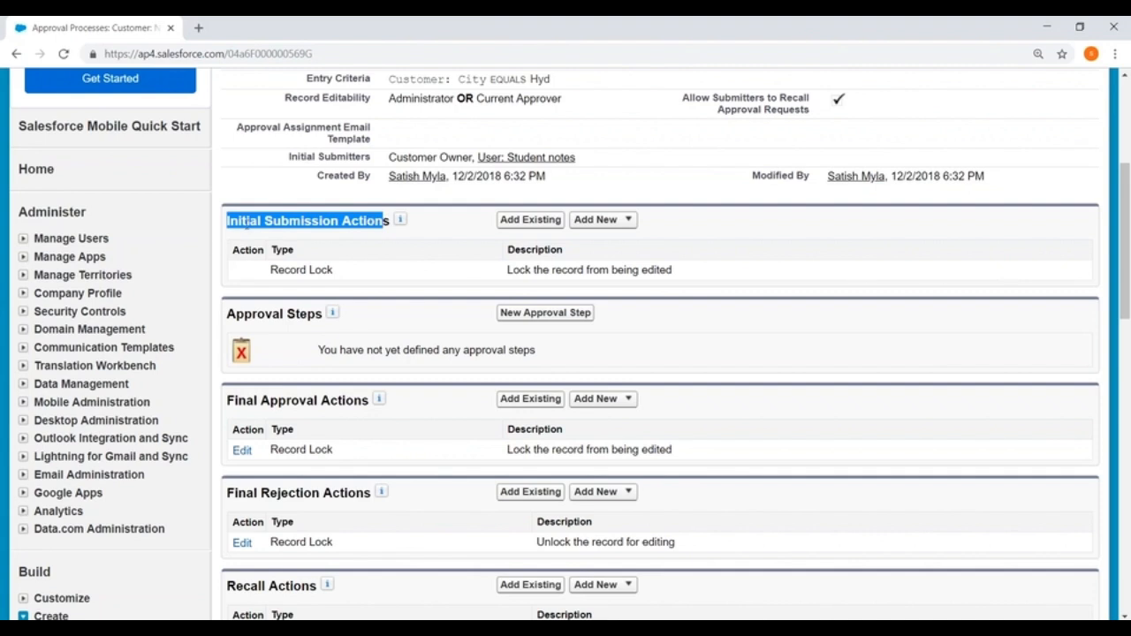
{"action": "left_click", "coordinate": [194, 221]}
{"action": "left_click_drag", "start_coordinate": [227, 221], "coordinate": [389, 221]}
{"action": "left_click", "coordinate": [411, 246]}
{"action": "scroll", "coordinate": [802, 236], "scroll_direction": "down", "scroll_amount": 1}
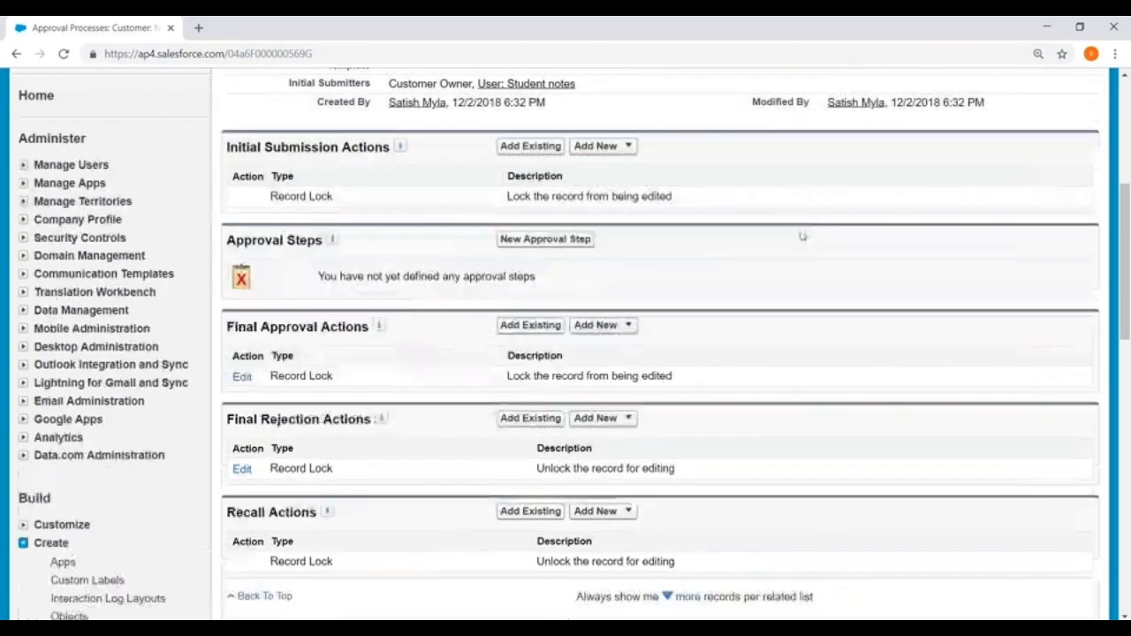
{"action": "left_click", "coordinate": [626, 147]}
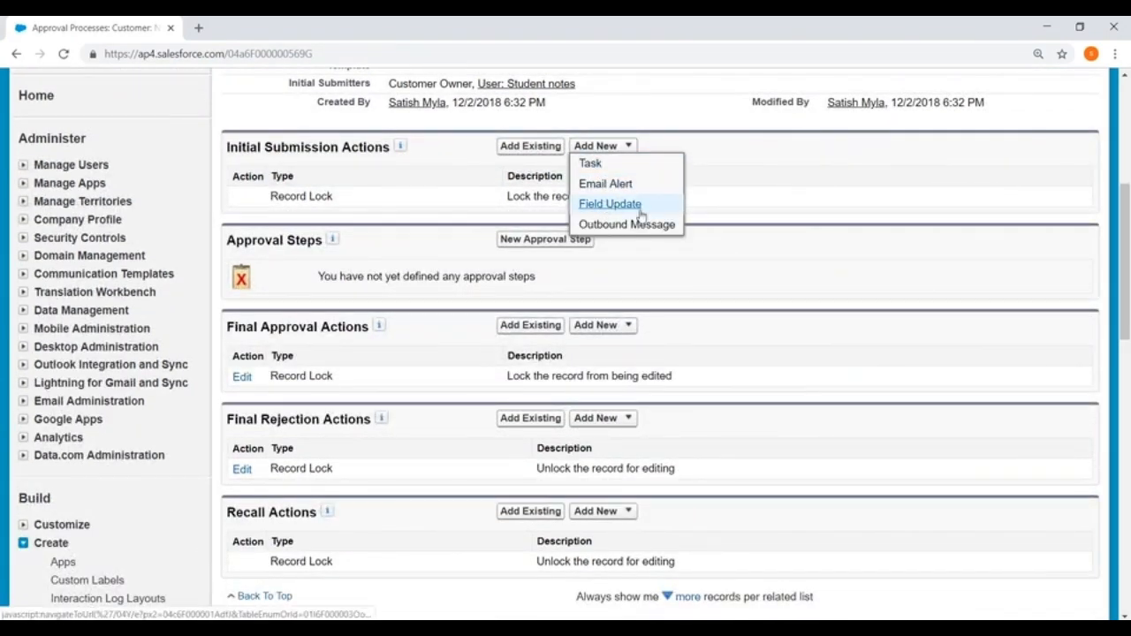
- Create a new field update action named 'Status_Update_1'
{"action": "scroll", "coordinate": [599, 243], "scroll_direction": "up", "scroll_amount": 1}
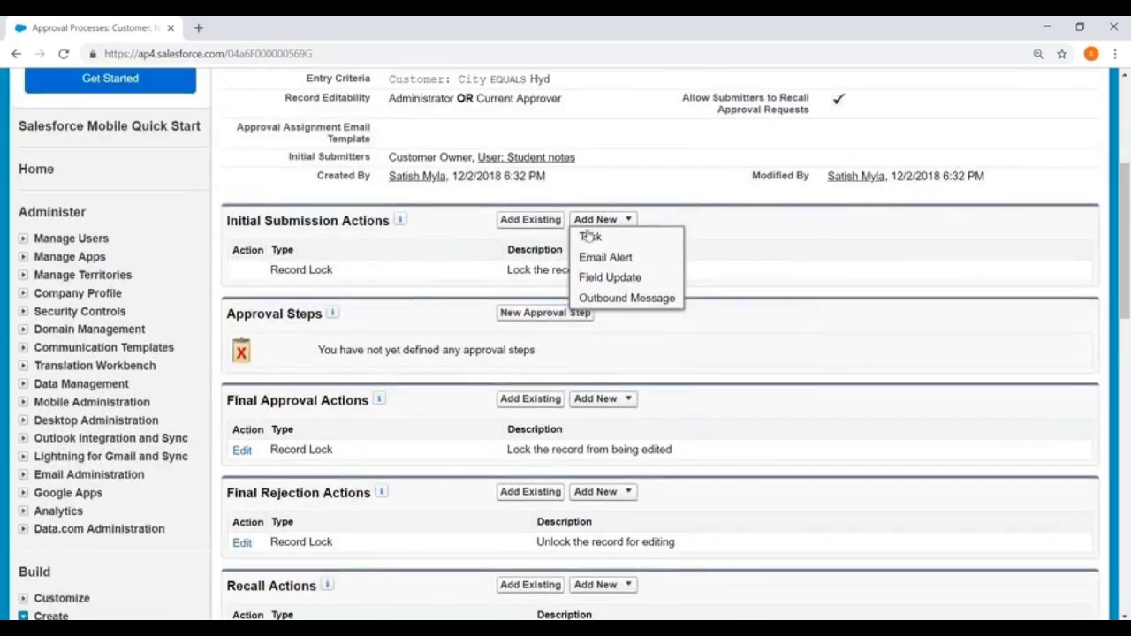
{"action": "left_click", "coordinate": [598, 276]}
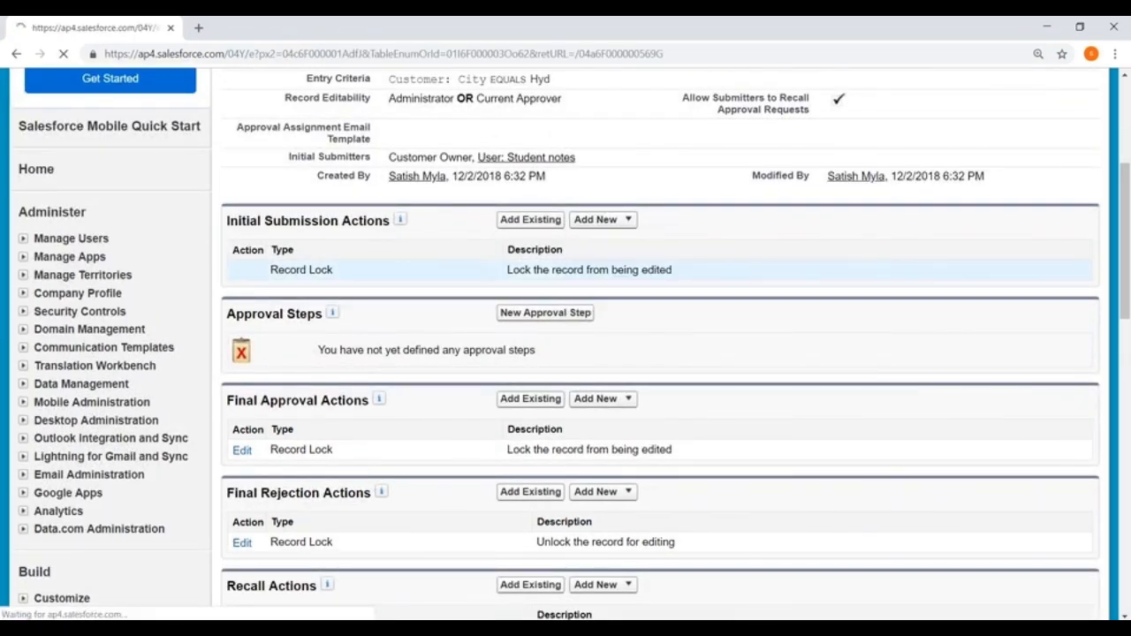
{"action": "scroll", "coordinate": [416, 185], "scroll_direction": "down", "scroll_amount": 2}
{"action": "left_click", "coordinate": [415, 186]}
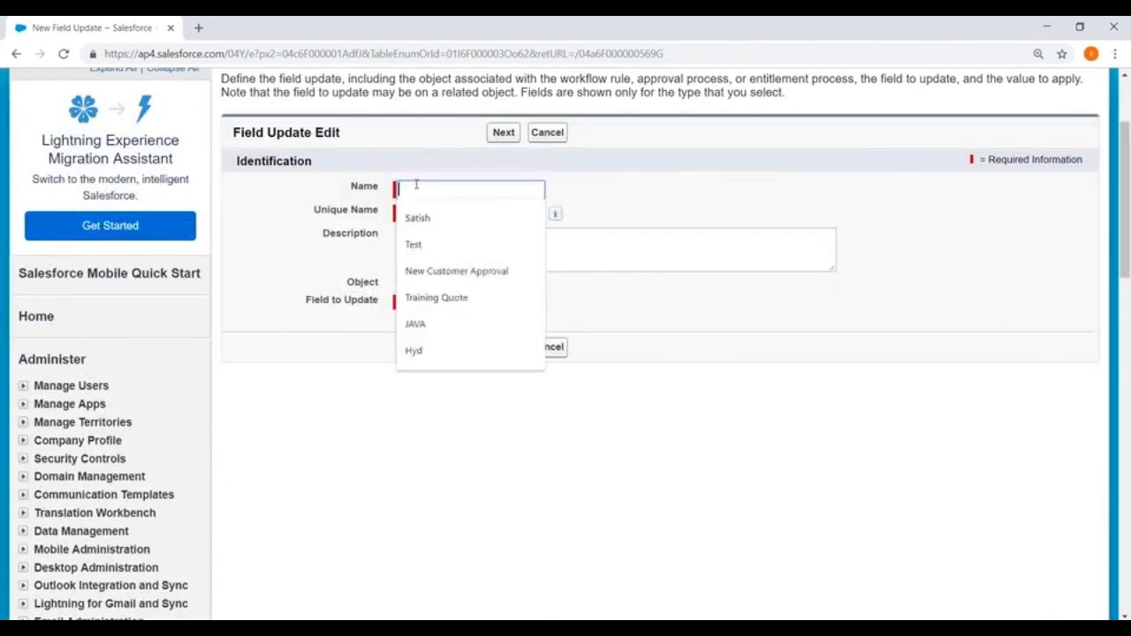
{"action": "type", "text": "Stat"}
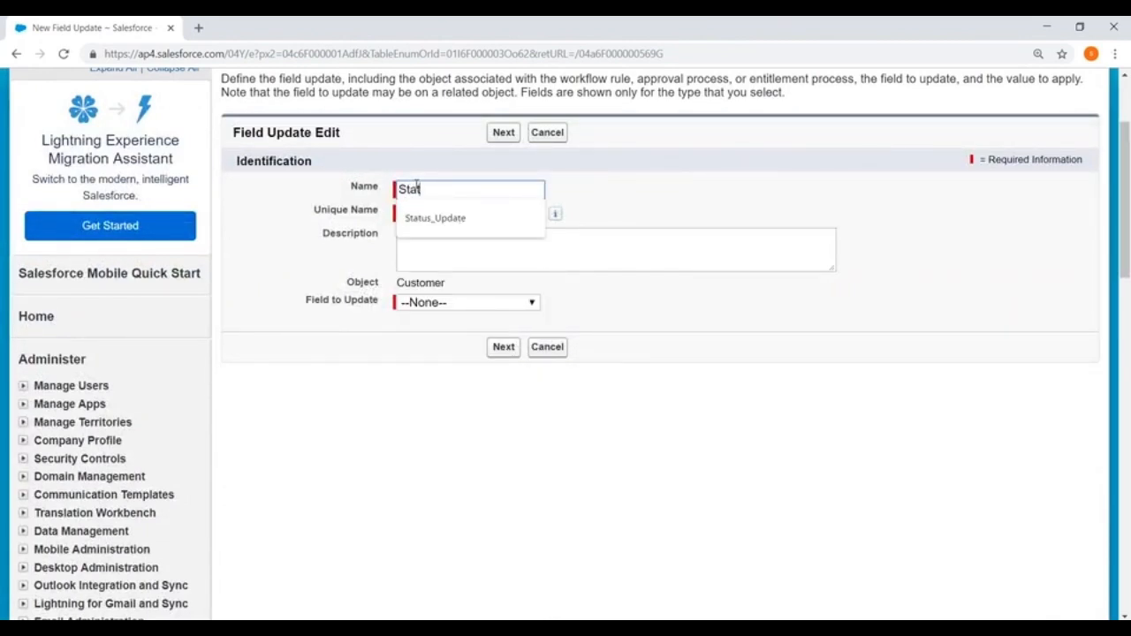
{"action": "type", "text": "u"}
{"action": "key", "text": "Down"}
{"action": "key", "text": "Return"}
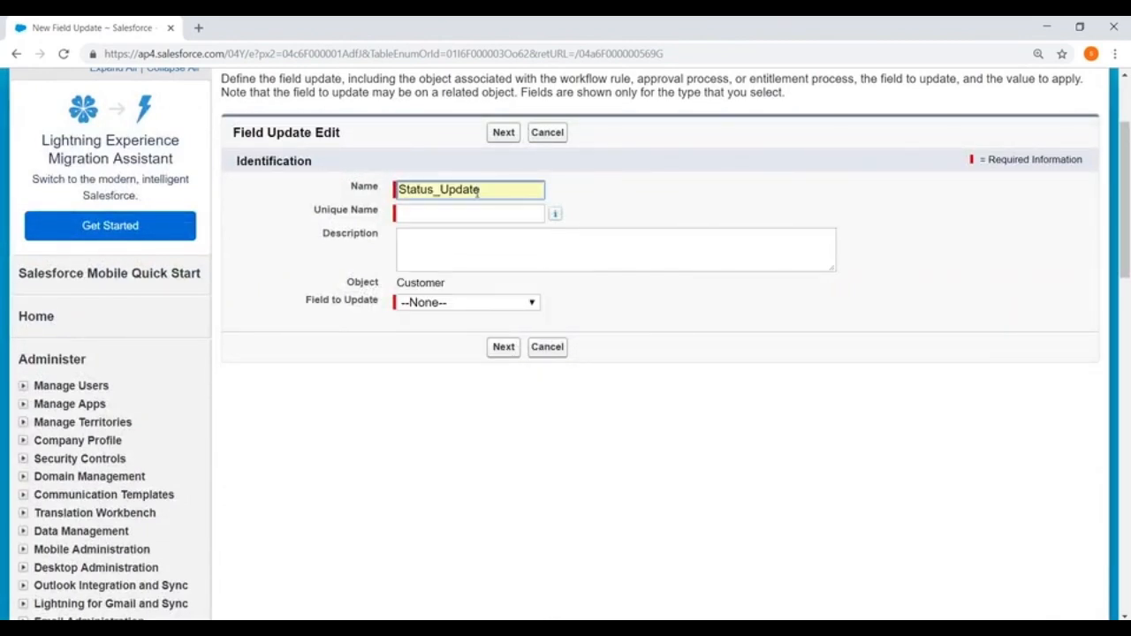
{"action": "type", "text": "_1"}
- Make the field update set the Active checkbox to False and save it
{"action": "left_click", "coordinate": [449, 303]}
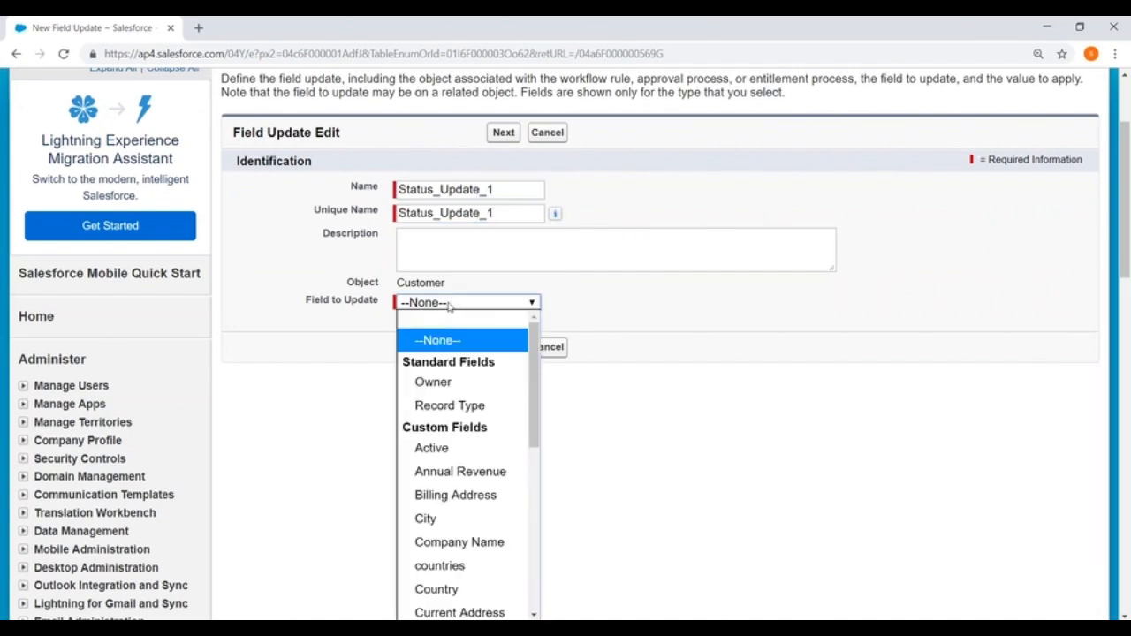
{"action": "scroll", "coordinate": [446, 407], "scroll_direction": "down", "scroll_amount": 5}
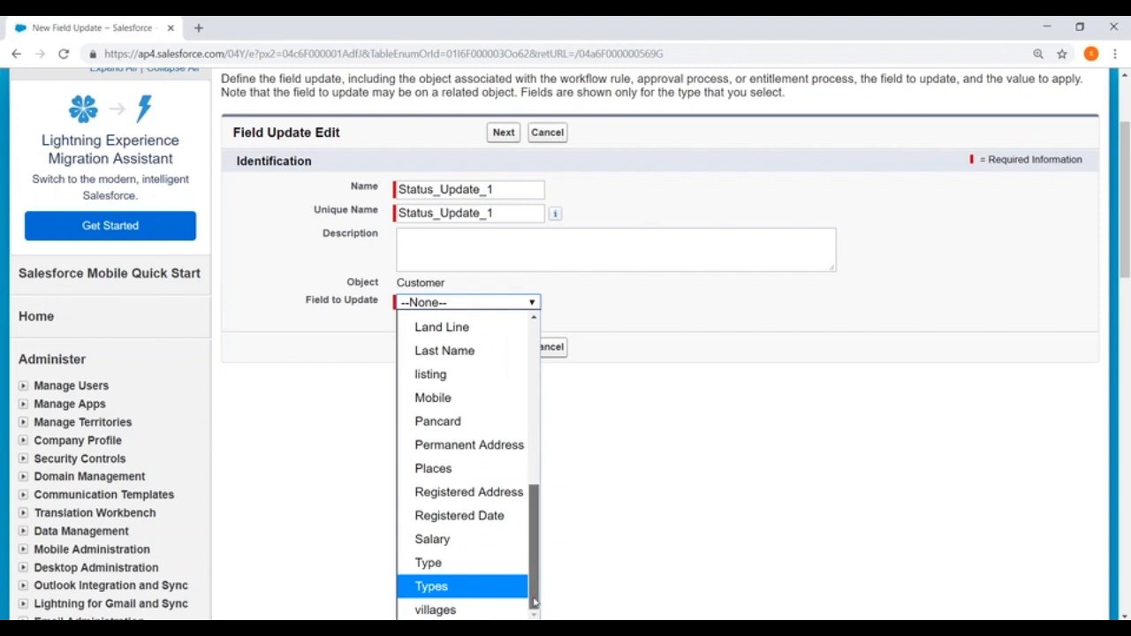
{"action": "left_click_drag", "start_coordinate": [533, 602], "coordinate": [556, 381]}
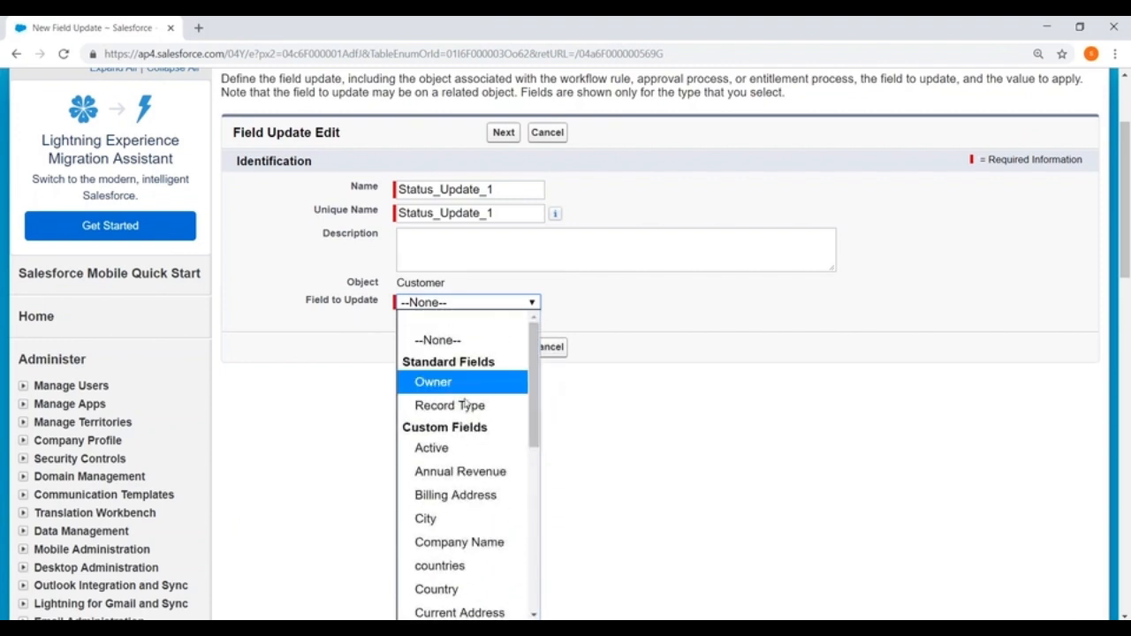
{"action": "left_click", "coordinate": [450, 450]}
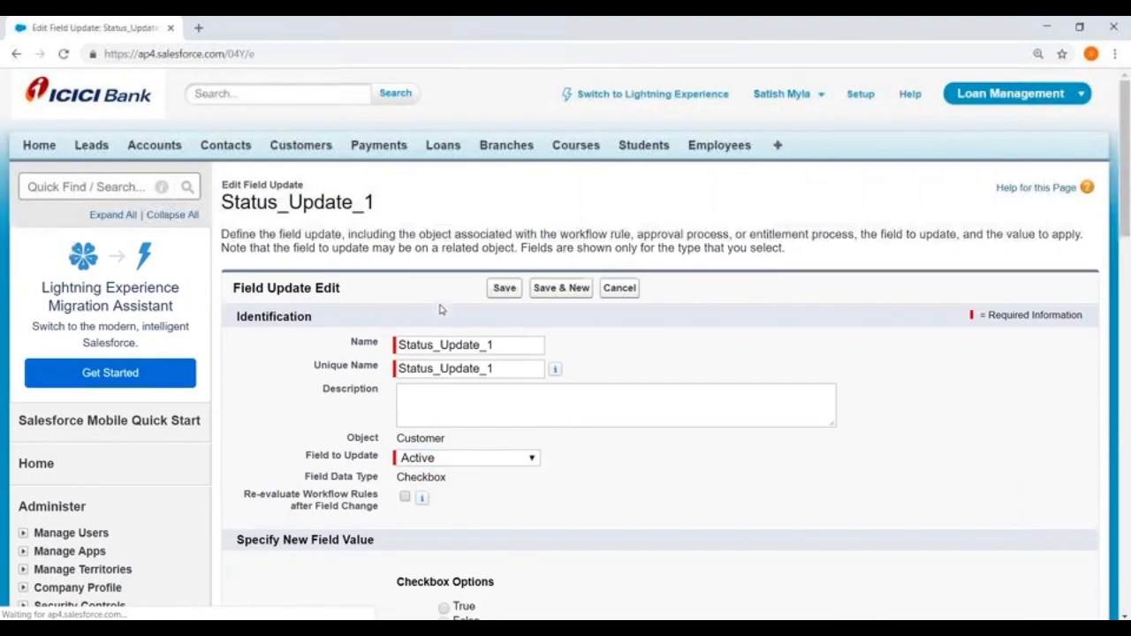
{"action": "scroll", "coordinate": [497, 429], "scroll_direction": "down", "scroll_amount": 3}
{"action": "left_click", "coordinate": [443, 403]}
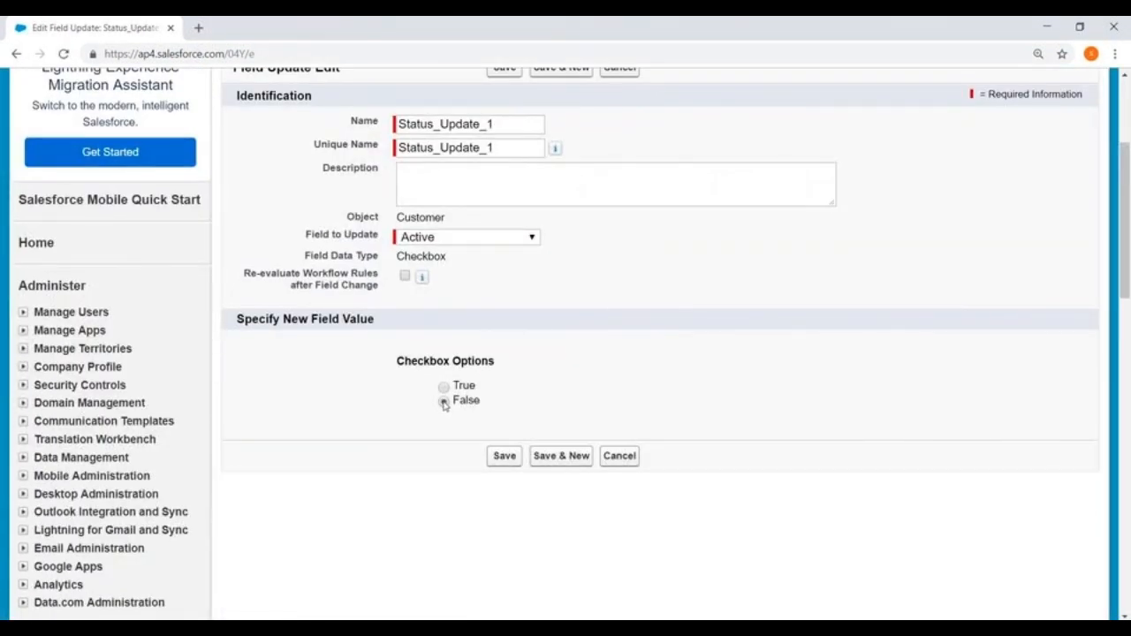
{"action": "left_click", "coordinate": [505, 457]}
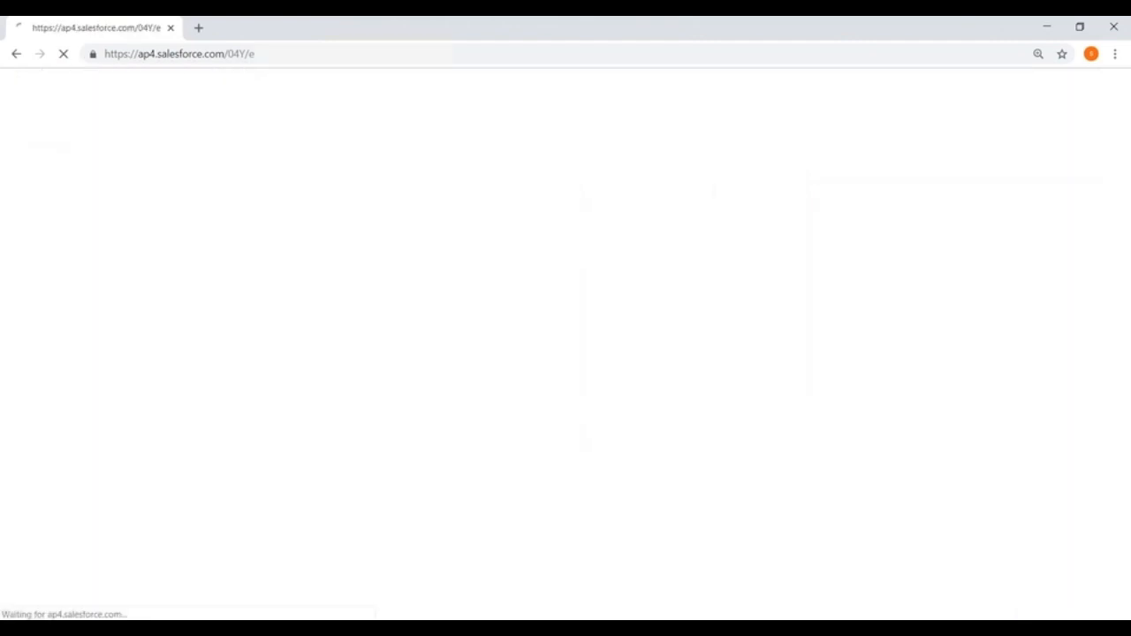
- Create a new approval step named 'Manager Approval' with an auto-filled unique name
{"action": "scroll", "coordinate": [470, 387], "scroll_direction": "down", "scroll_amount": 2}
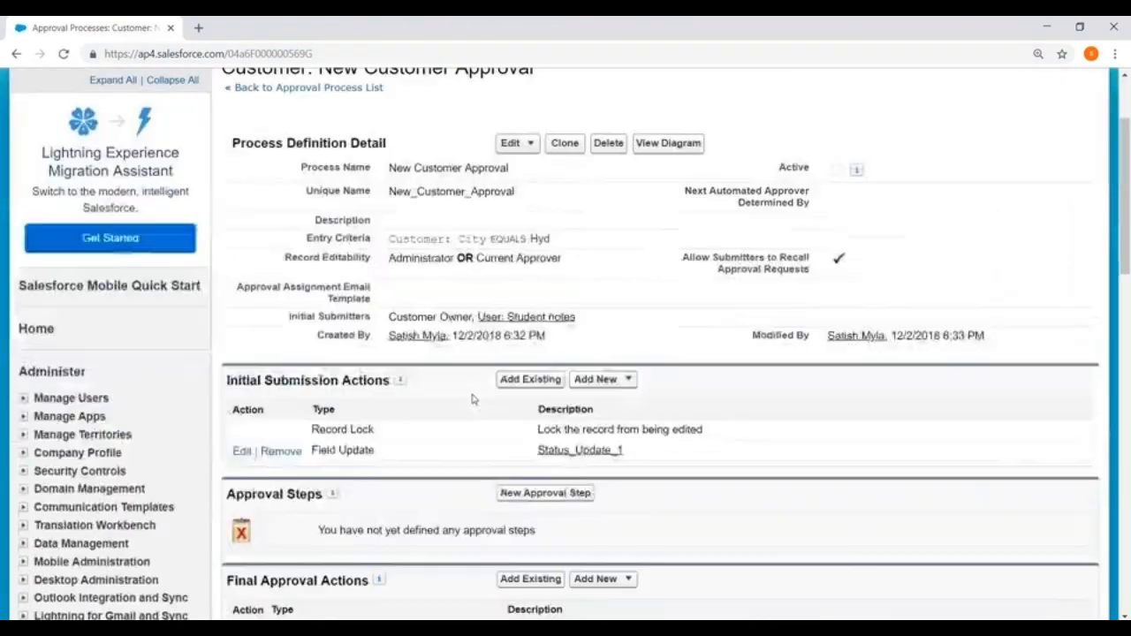
{"action": "scroll", "coordinate": [472, 398], "scroll_direction": "down", "scroll_amount": 3}
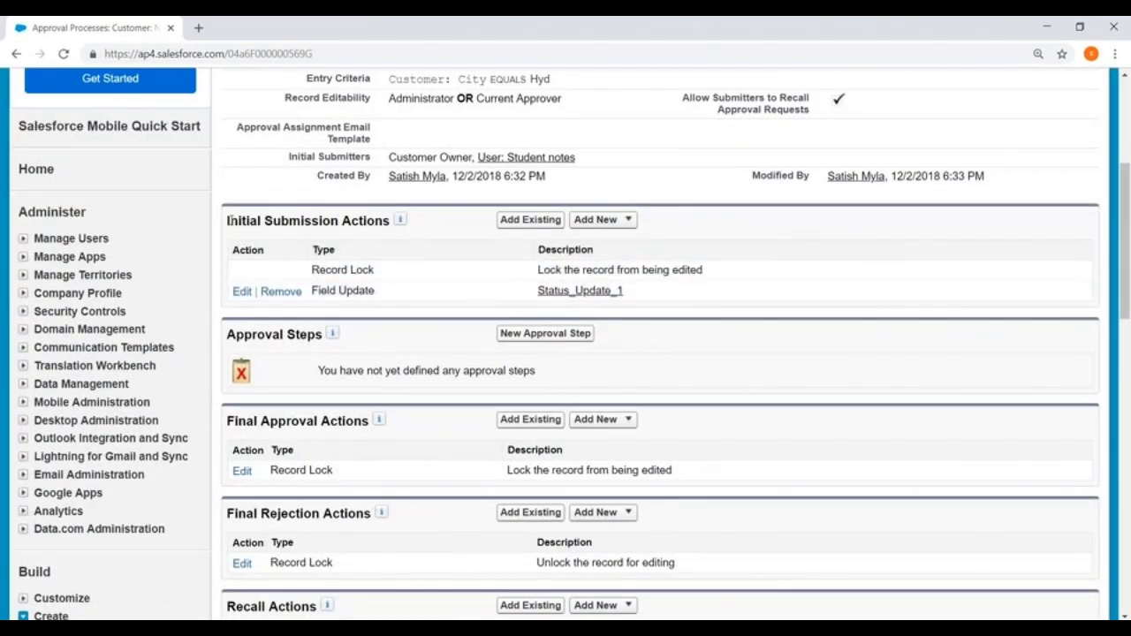
{"action": "left_click_drag", "start_coordinate": [228, 220], "coordinate": [386, 221]}
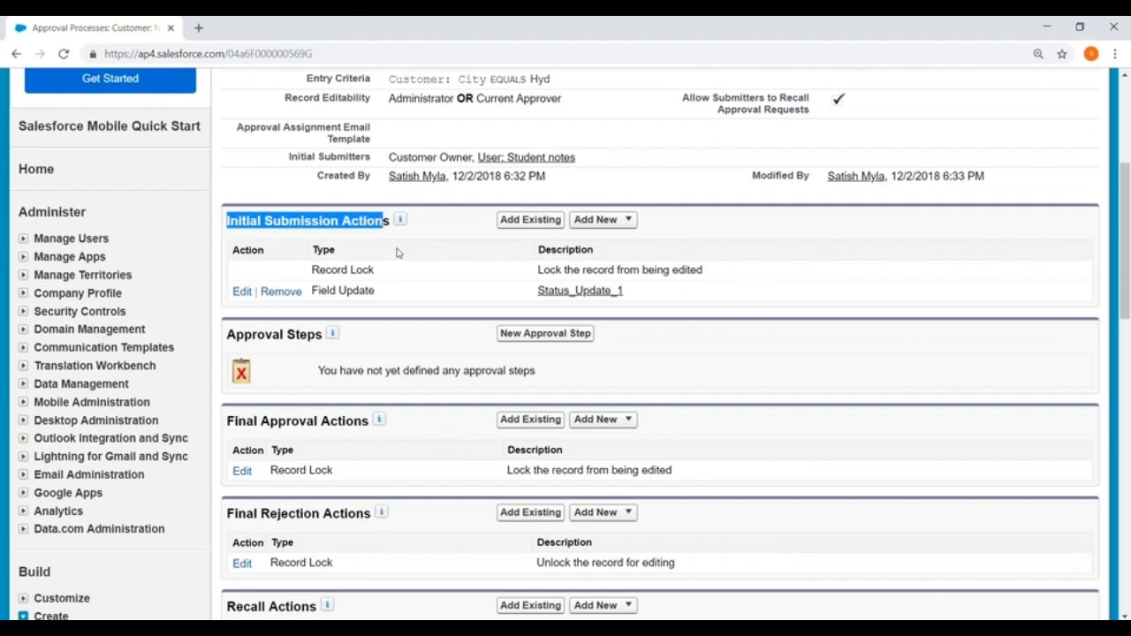
{"action": "scroll", "coordinate": [396, 221], "scroll_direction": "down", "scroll_amount": 3}
{"action": "left_click_drag", "start_coordinate": [228, 187], "coordinate": [316, 187]}
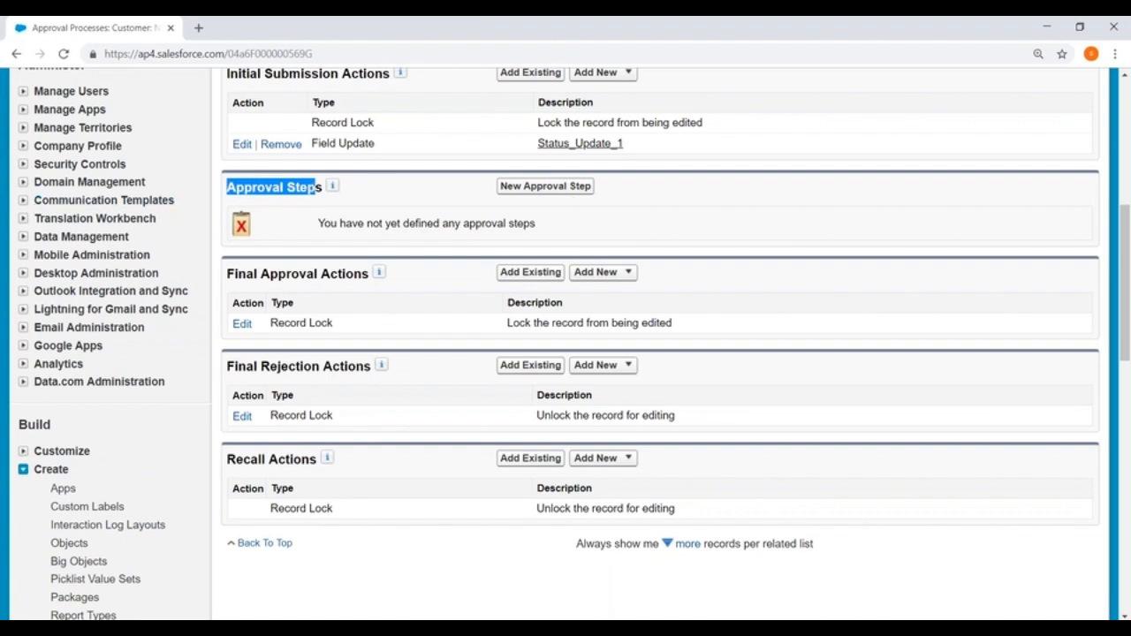
{"action": "left_click", "coordinate": [535, 187]}
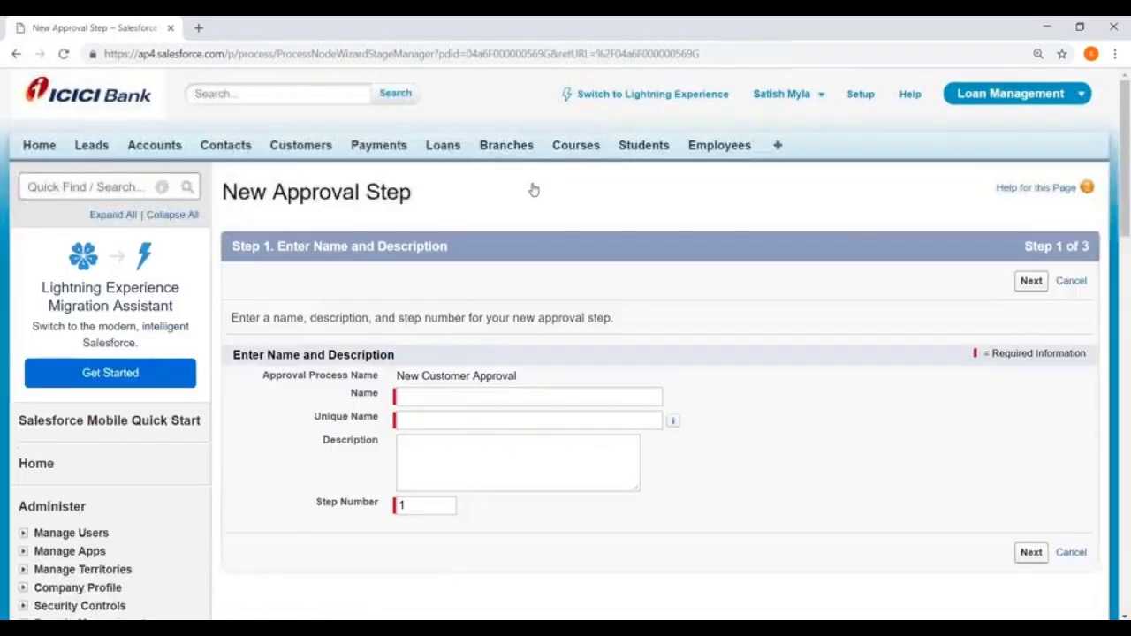
{"action": "scroll", "coordinate": [399, 263], "scroll_direction": "down", "scroll_amount": 2}
{"action": "left_click", "coordinate": [414, 248]}
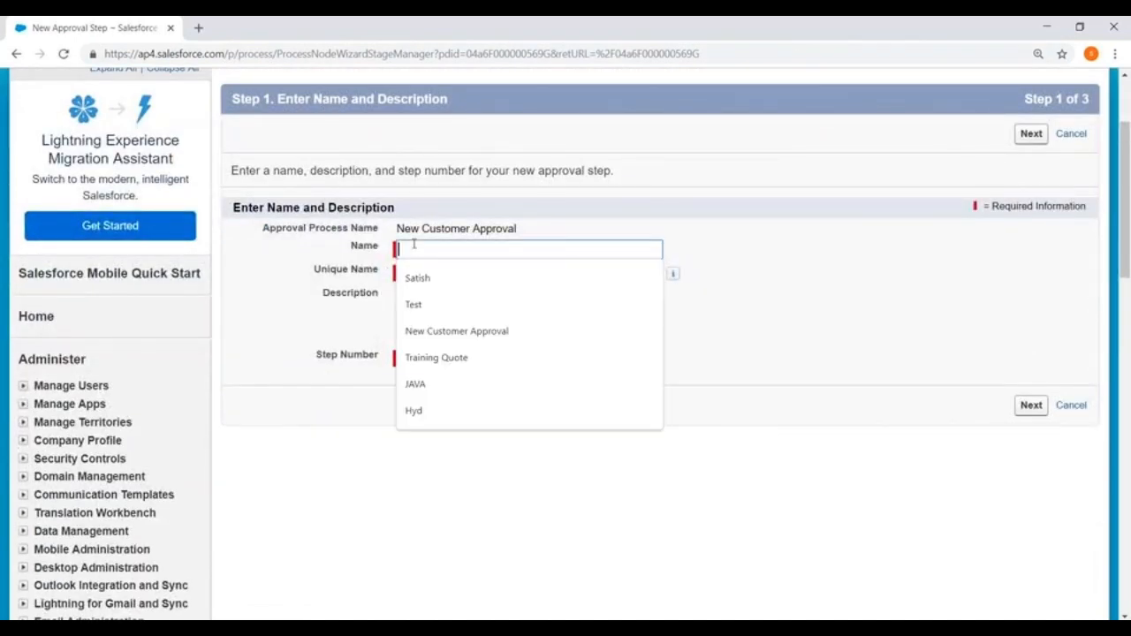
{"action": "type", "text": "Manager Approval"}
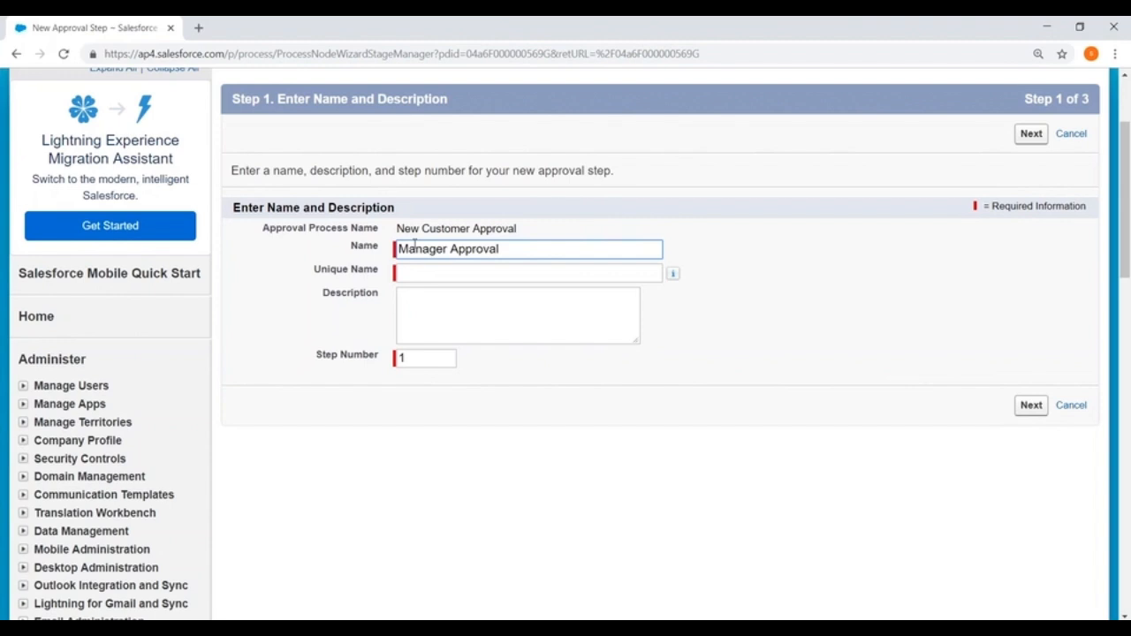
{"action": "left_click", "coordinate": [418, 274]}
{"action": "left_click", "coordinate": [1030, 134]}
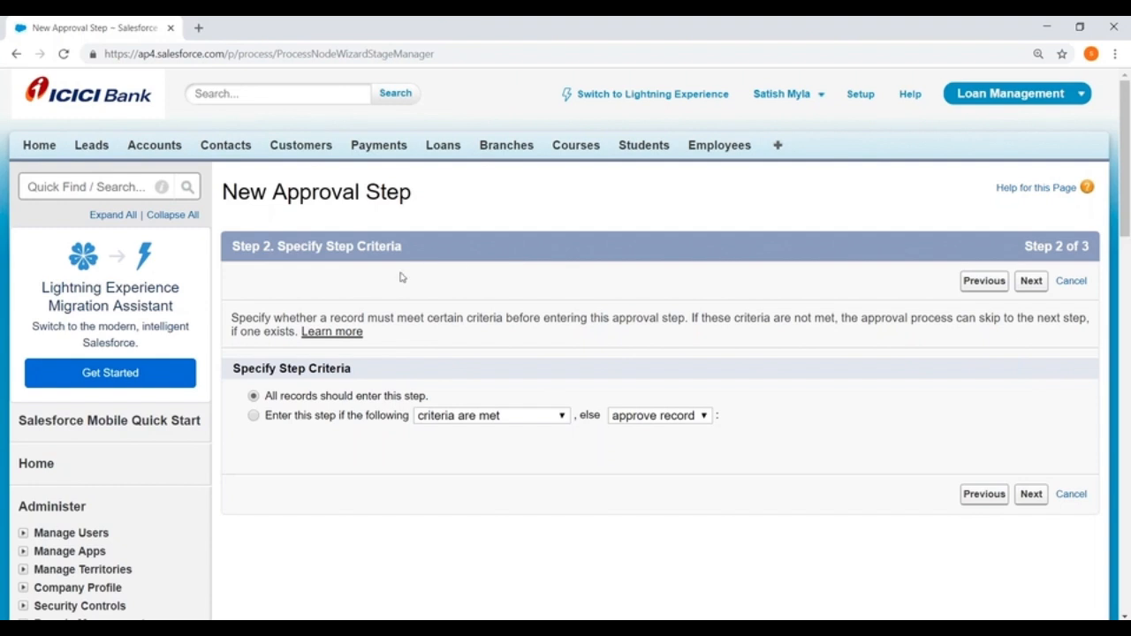
- Require criteria for entering the Manager Approval step and review the outcomes for non-matching records
{"action": "left_click", "coordinate": [255, 416]}
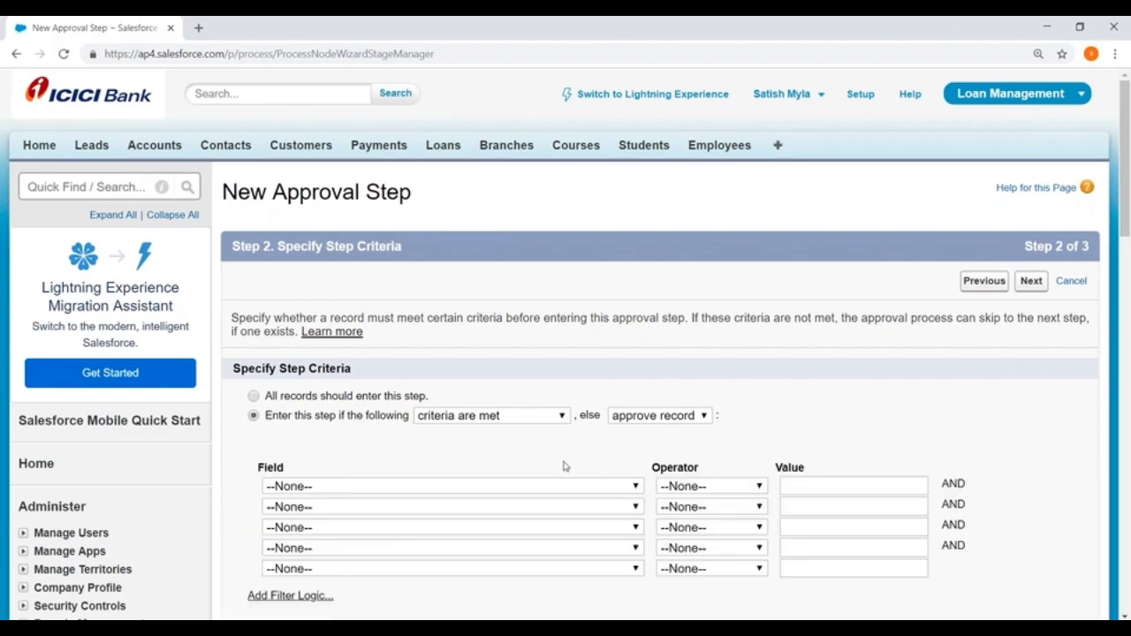
{"action": "scroll", "coordinate": [565, 464], "scroll_direction": "down", "scroll_amount": 2}
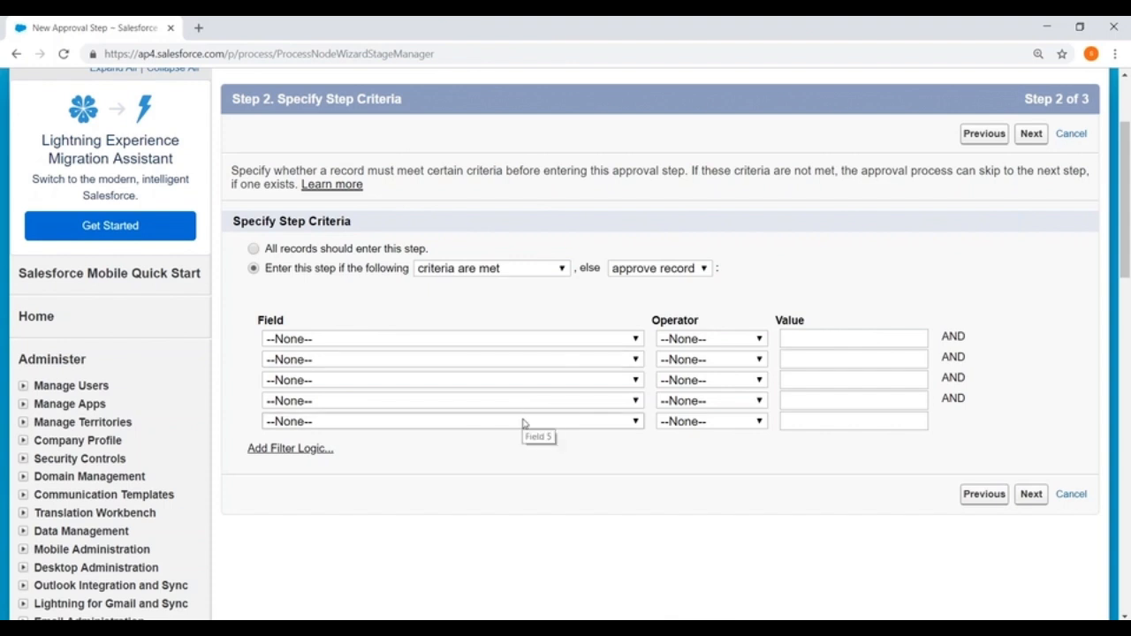
{"action": "left_click", "coordinate": [640, 269]}
{"action": "left_click", "coordinate": [638, 290]}
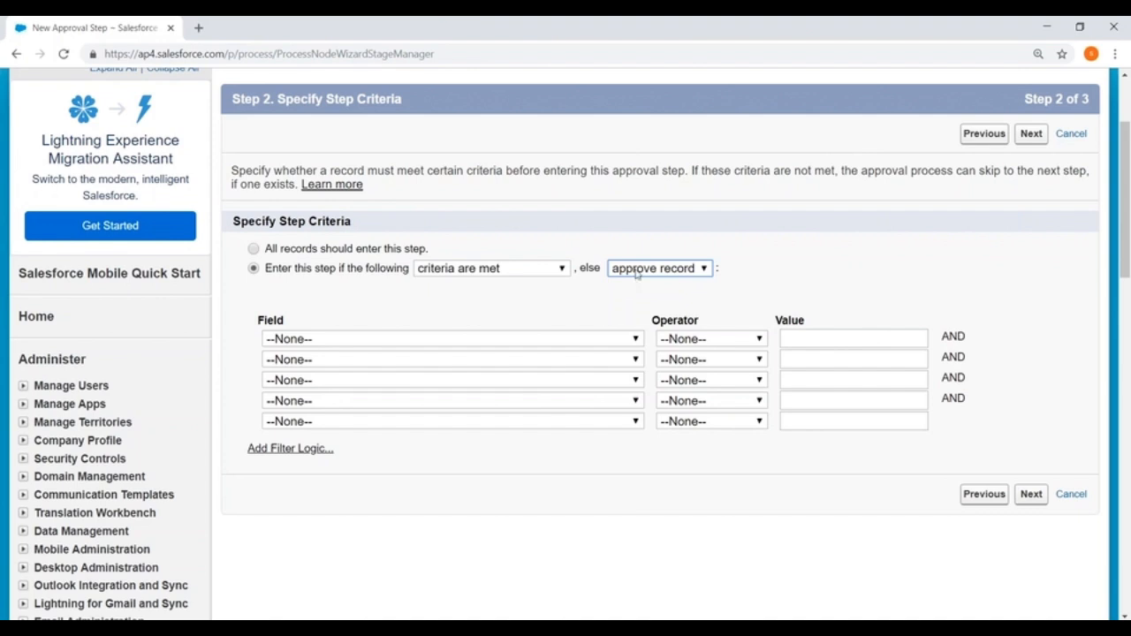
- Let all records enter Manager Approval, keep manual approver selection by the submitter, and save
{"action": "left_click", "coordinate": [634, 272]}
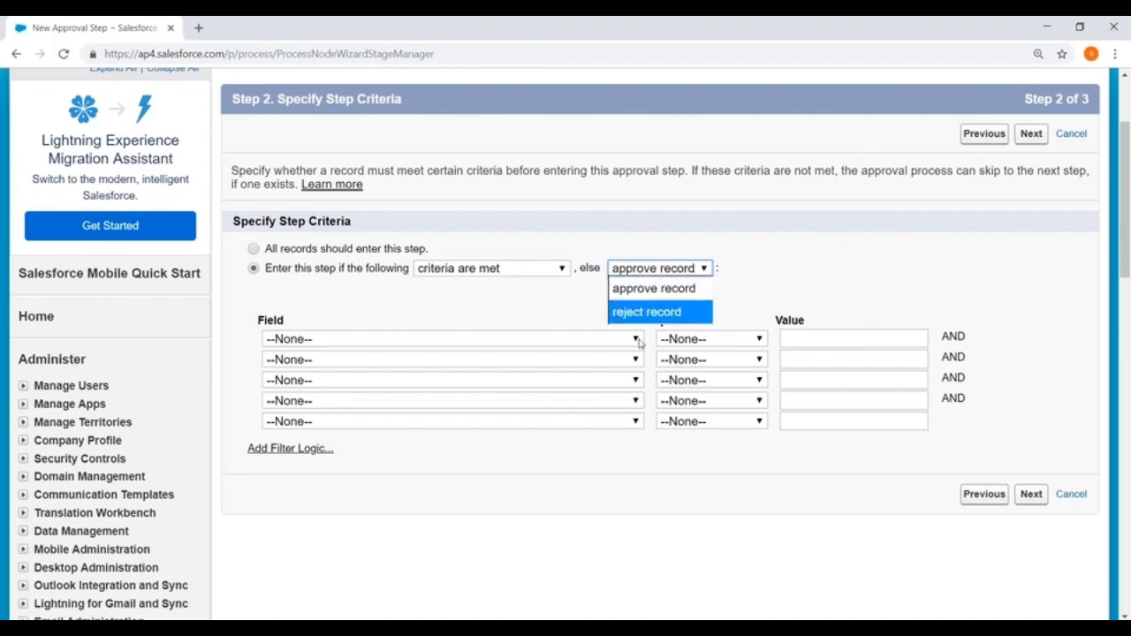
{"action": "left_click", "coordinate": [654, 288]}
{"action": "left_click", "coordinate": [254, 250]}
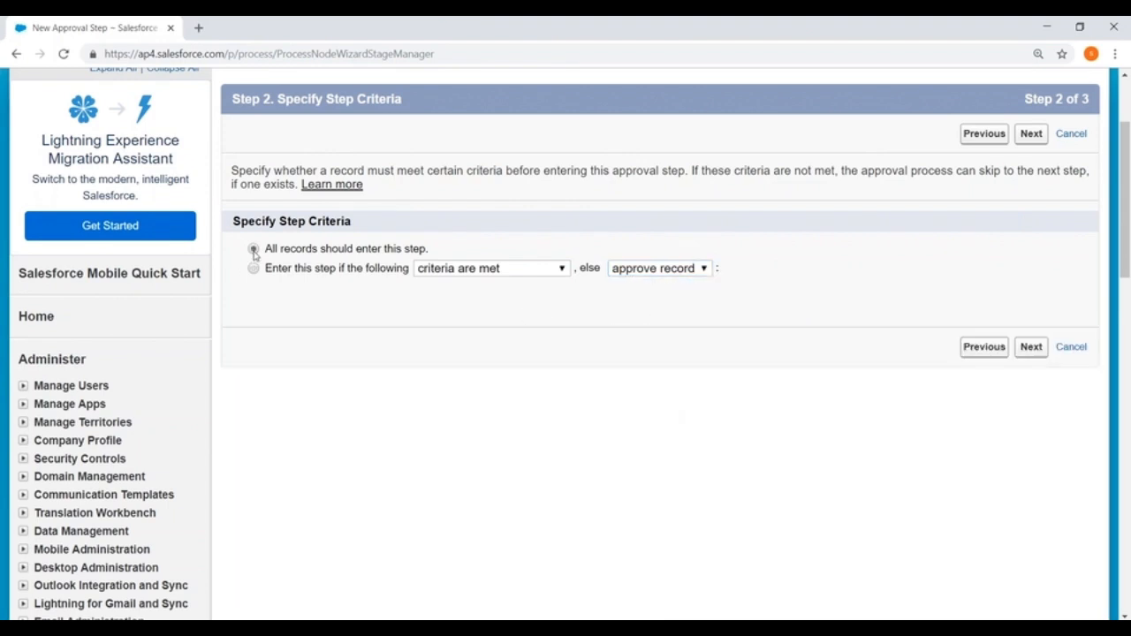
{"action": "left_click", "coordinate": [1036, 346]}
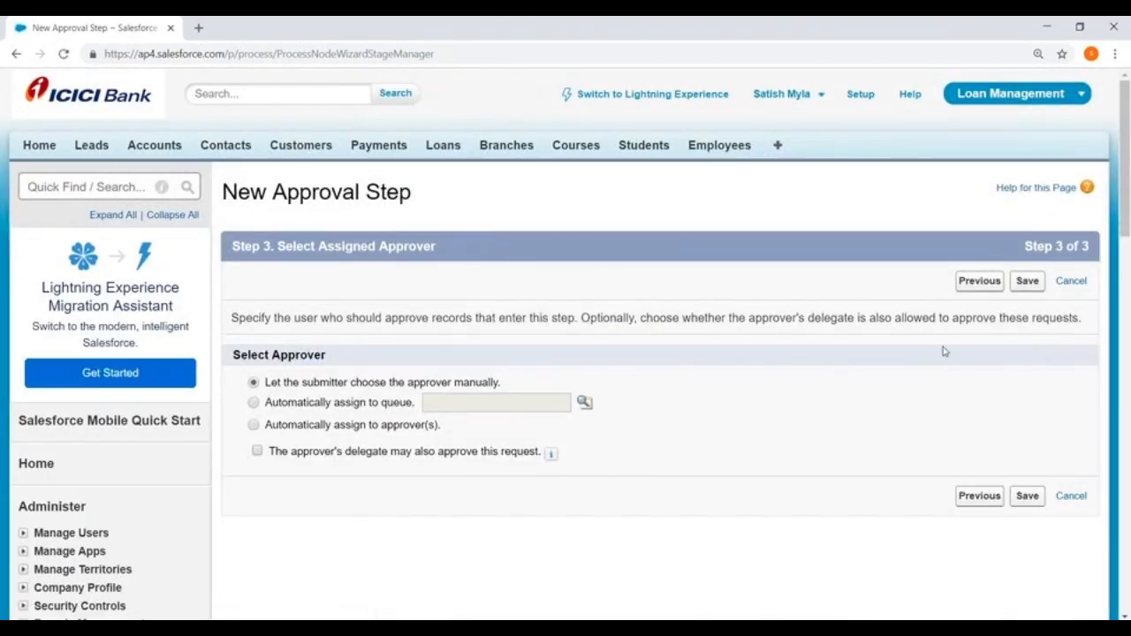
{"action": "scroll", "coordinate": [891, 331], "scroll_direction": "down", "scroll_amount": 2}
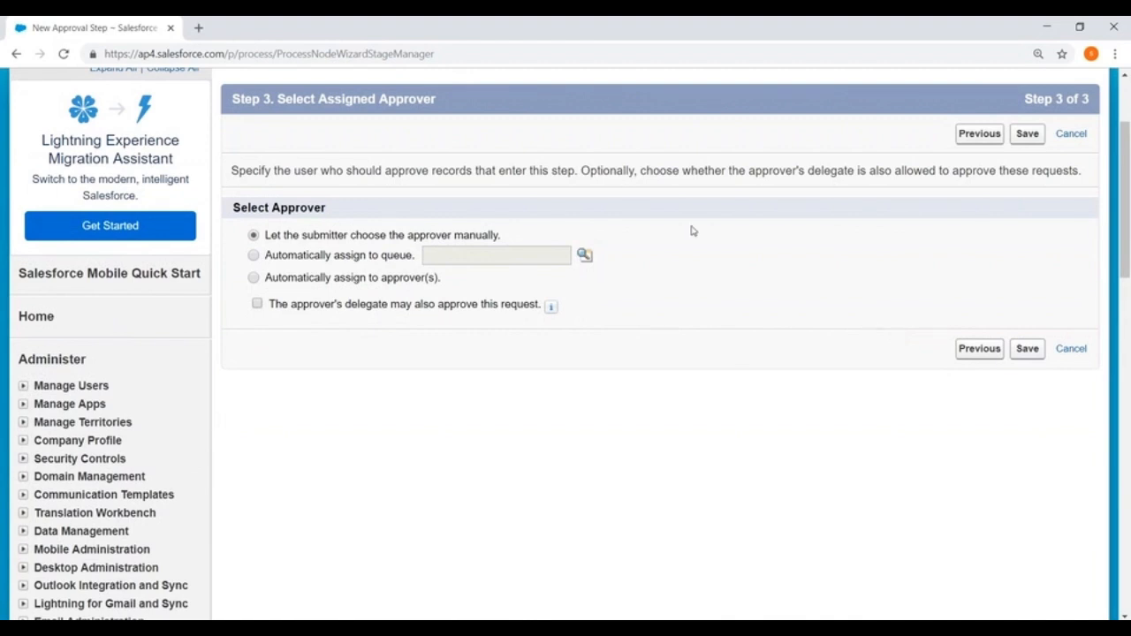
{"action": "left_click", "coordinate": [1027, 350]}
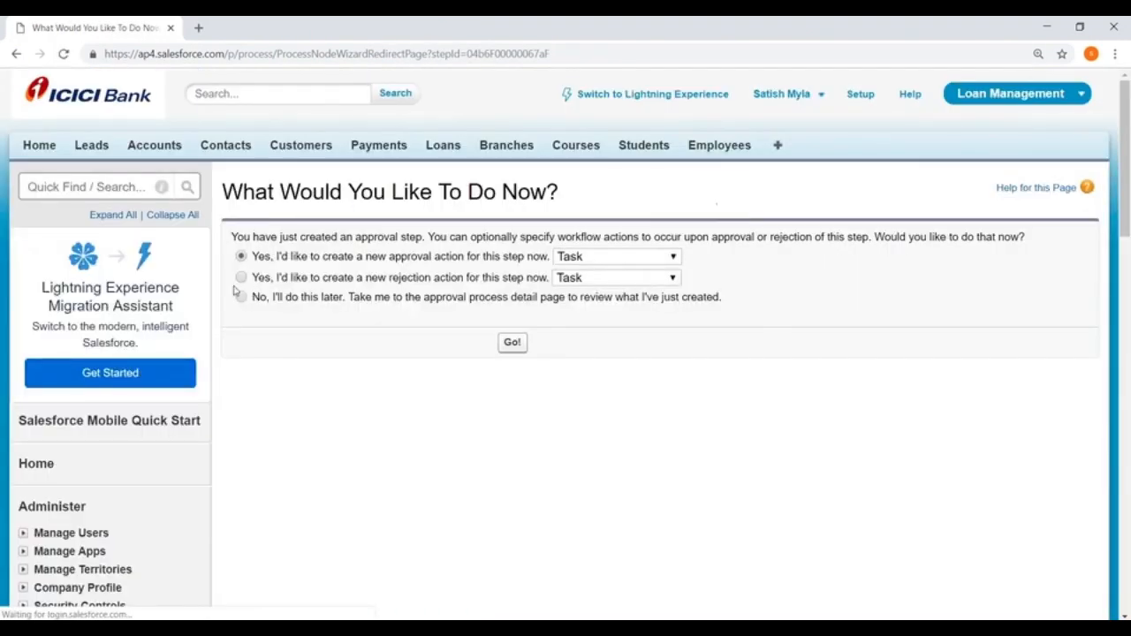
- Skip step actions for now, then expand Manager Approval's approval and rejection actions on the detail page
{"action": "left_click", "coordinate": [240, 297]}
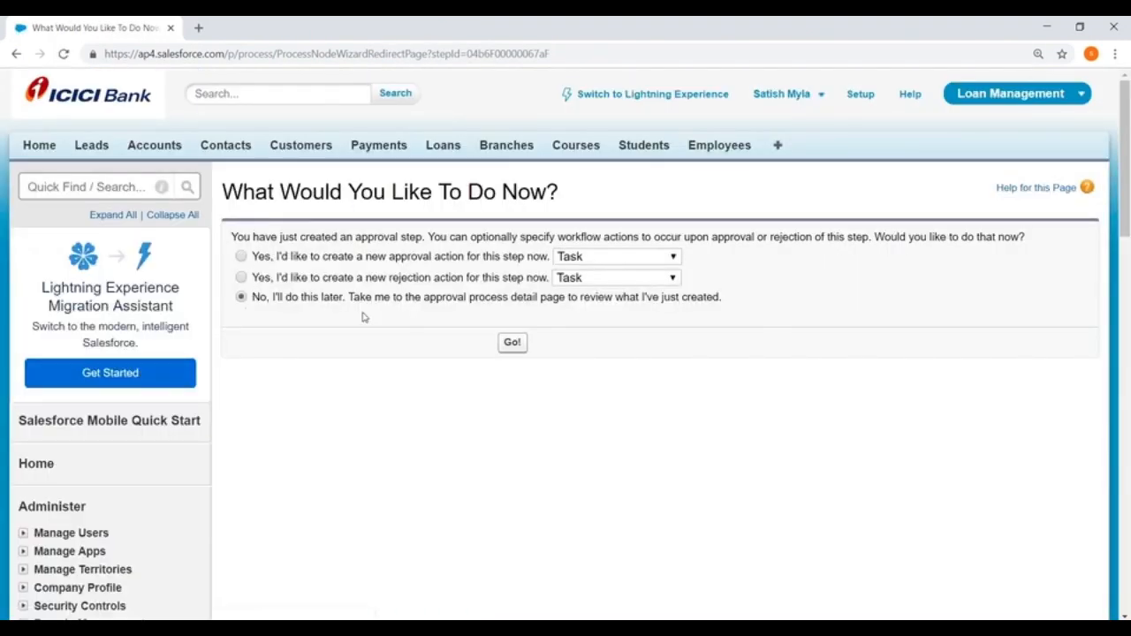
{"action": "left_click", "coordinate": [512, 343]}
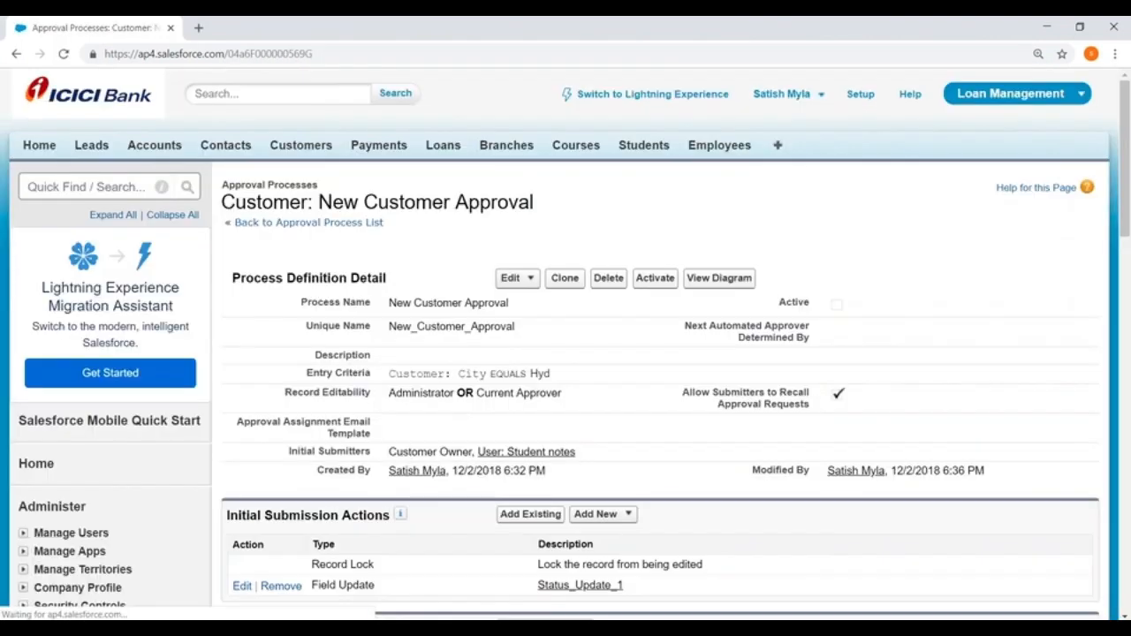
{"action": "scroll", "coordinate": [251, 302], "scroll_direction": "down", "scroll_amount": 5}
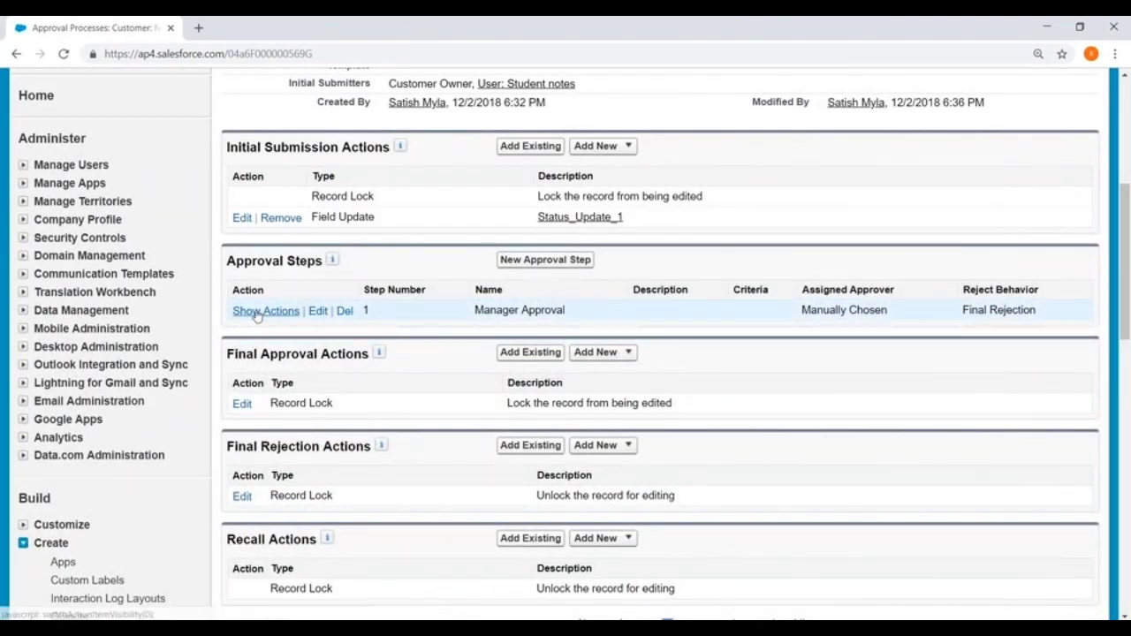
{"action": "left_click", "coordinate": [257, 311]}
{"action": "scroll", "coordinate": [385, 309], "scroll_direction": "down", "scroll_amount": 1}
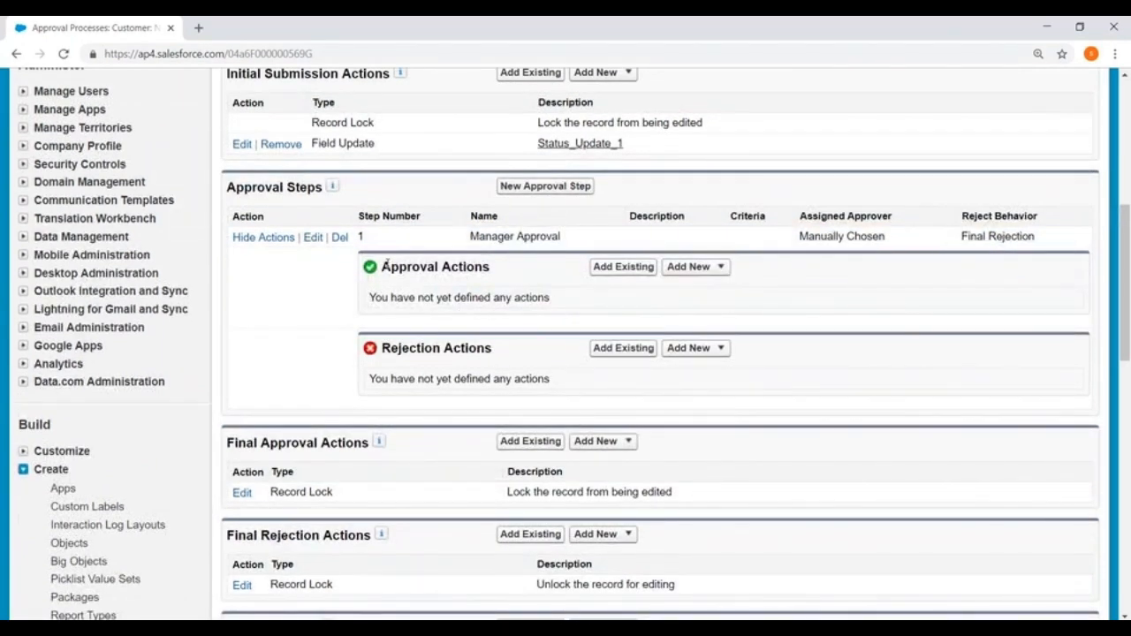
{"action": "left_click_drag", "start_coordinate": [386, 263], "coordinate": [486, 266]}
{"action": "left_click_drag", "start_coordinate": [381, 348], "coordinate": [517, 356]}
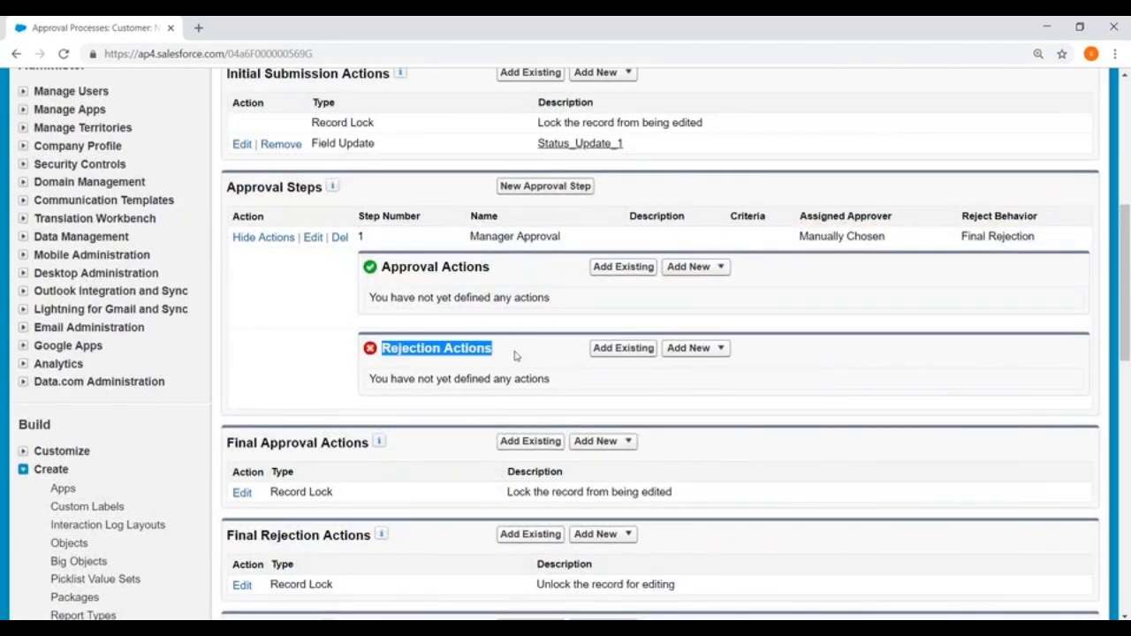
{"action": "left_click_drag", "start_coordinate": [385, 264], "coordinate": [519, 266]}
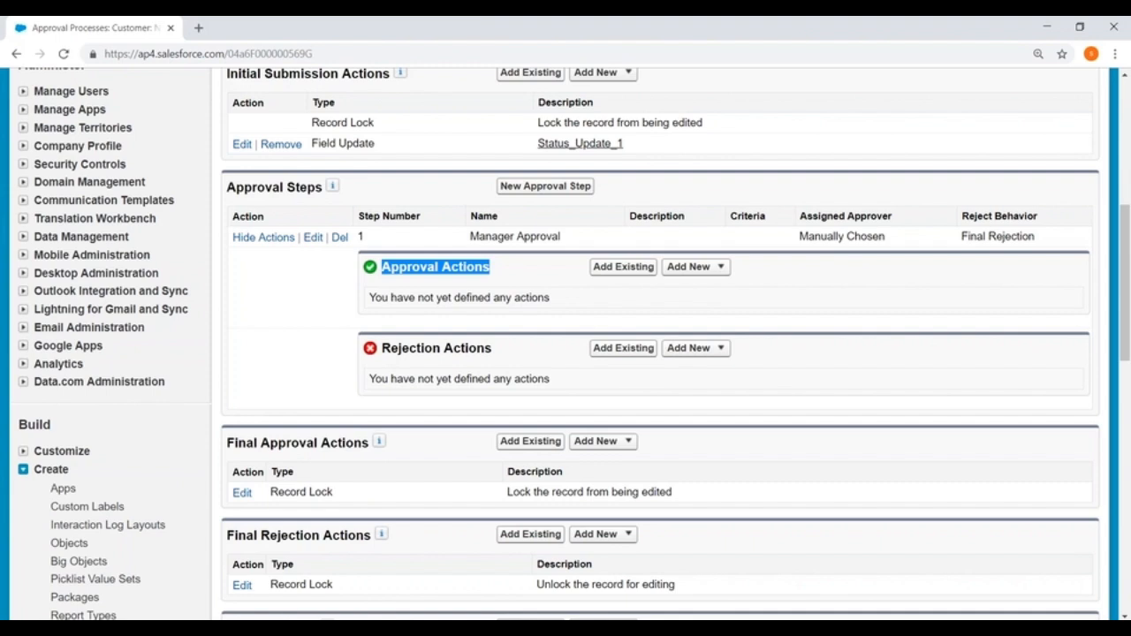
- Add a new field update approval action named 'Approval Action', letting the Unique Name auto-fill
{"action": "left_click", "coordinate": [722, 266]}
{"action": "left_click", "coordinate": [706, 322]}
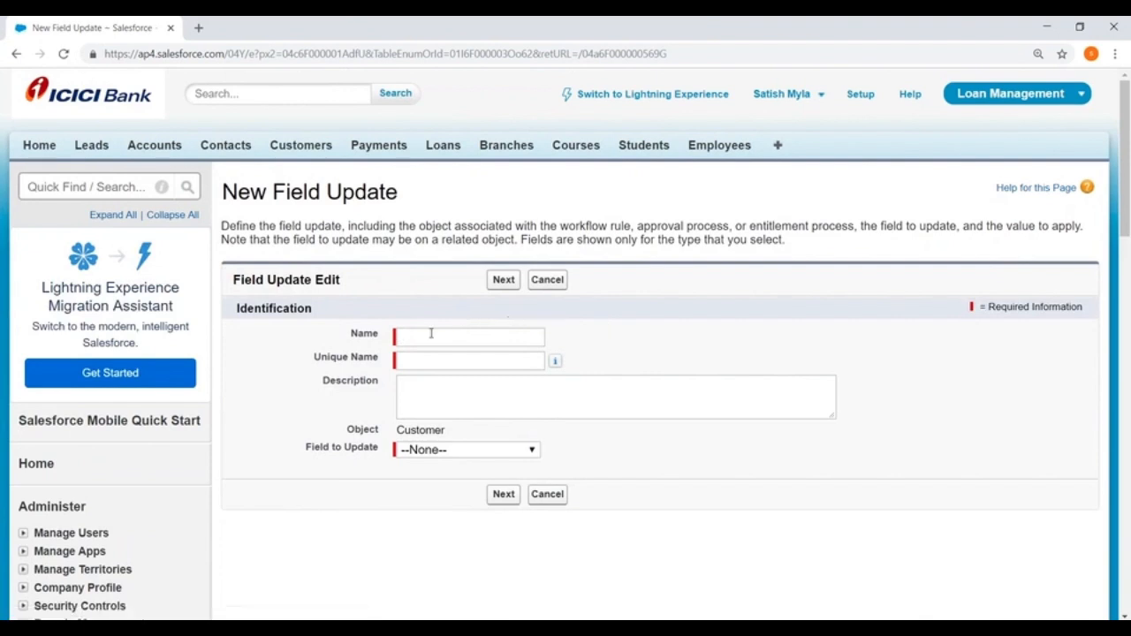
{"action": "left_click", "coordinate": [431, 334]}
{"action": "type", "text": "Appro"}
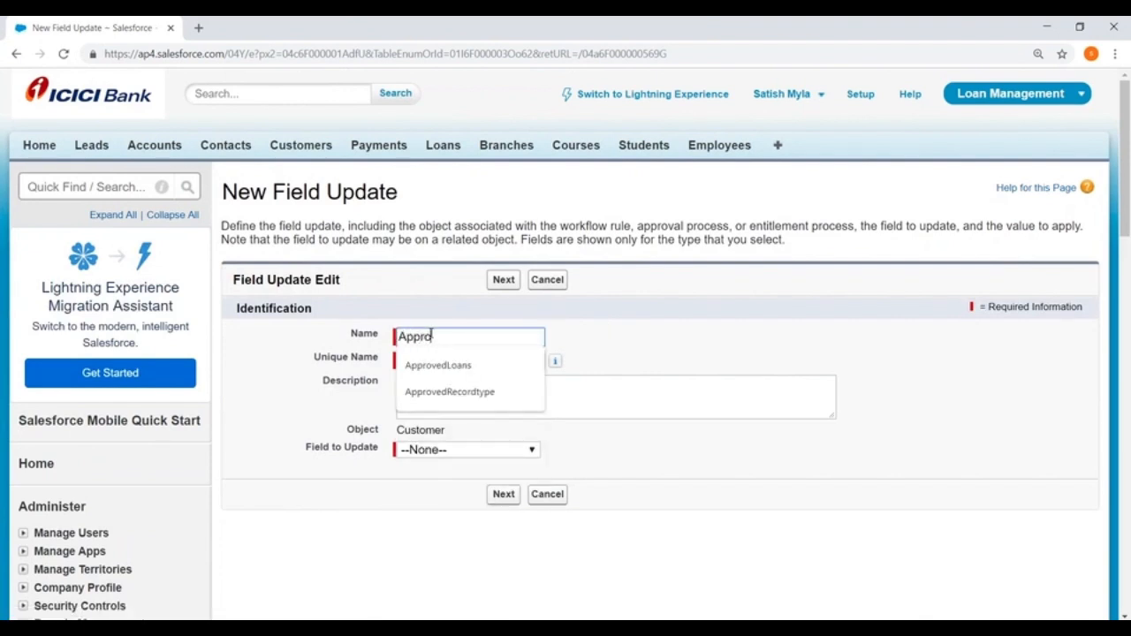
{"action": "type", "text": "val Action"}
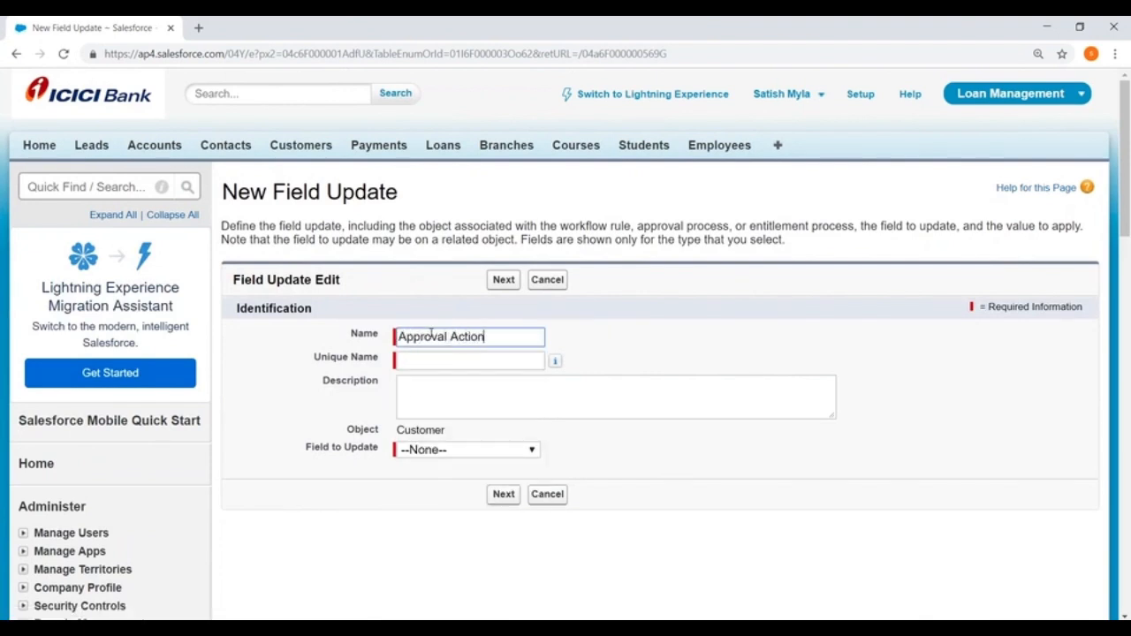
{"action": "key", "text": "Tab"}
- Set the field update to change the Customer's Active checkbox to True and save it
{"action": "scroll", "coordinate": [459, 354], "scroll_direction": "down", "scroll_amount": 2}
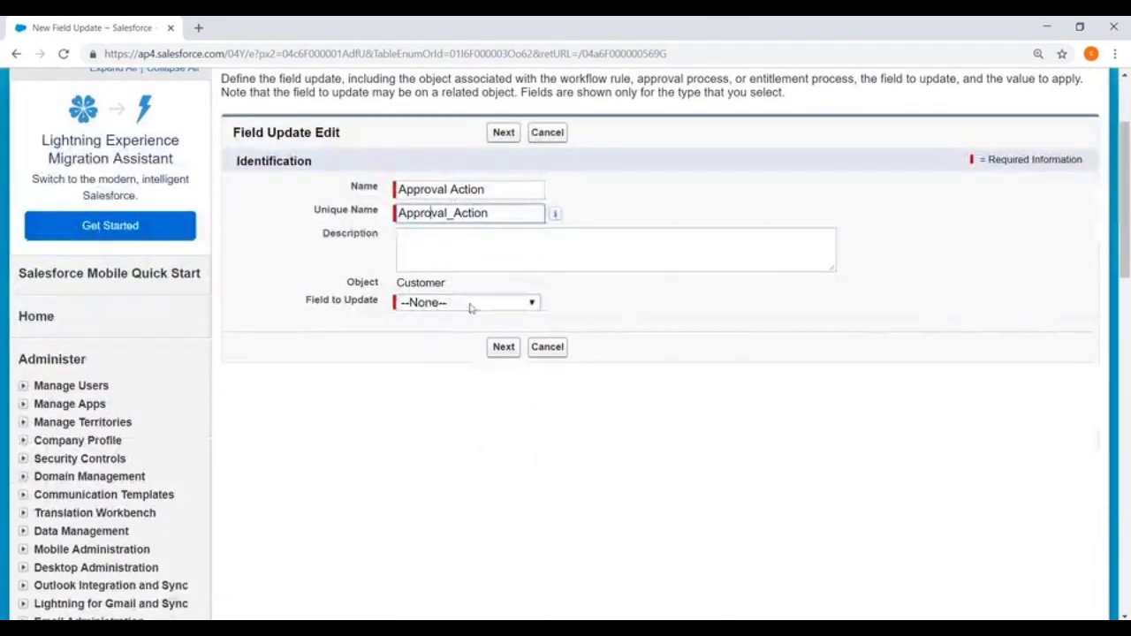
{"action": "left_click", "coordinate": [471, 305]}
{"action": "left_click", "coordinate": [747, 391]}
{"action": "scroll", "coordinate": [691, 392], "scroll_direction": "down", "scroll_amount": 1}
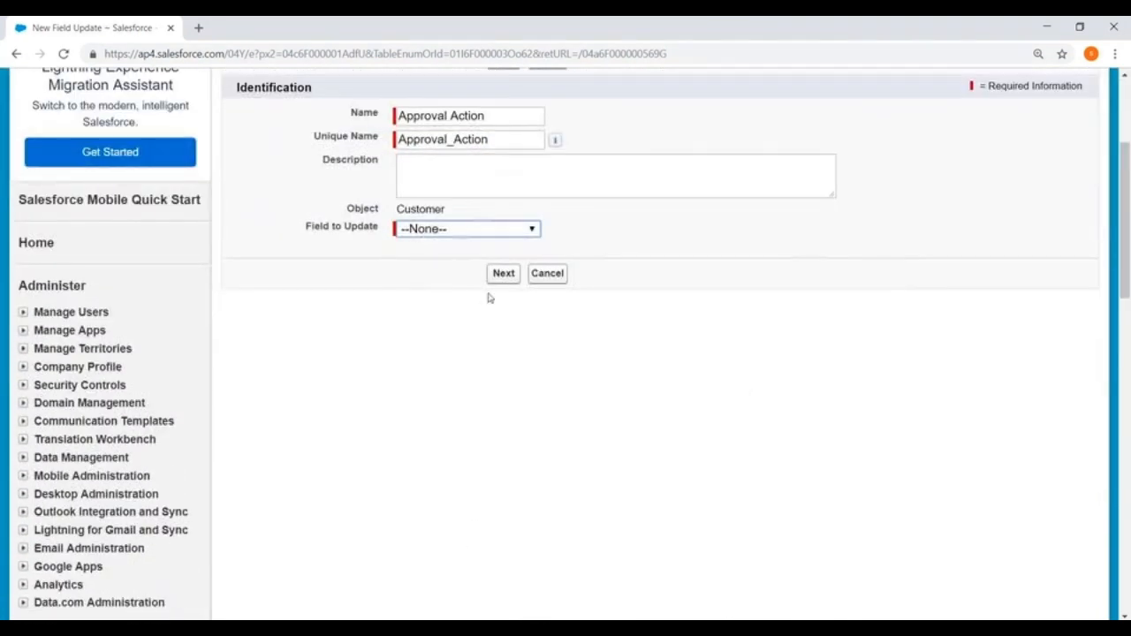
{"action": "left_click", "coordinate": [466, 232]}
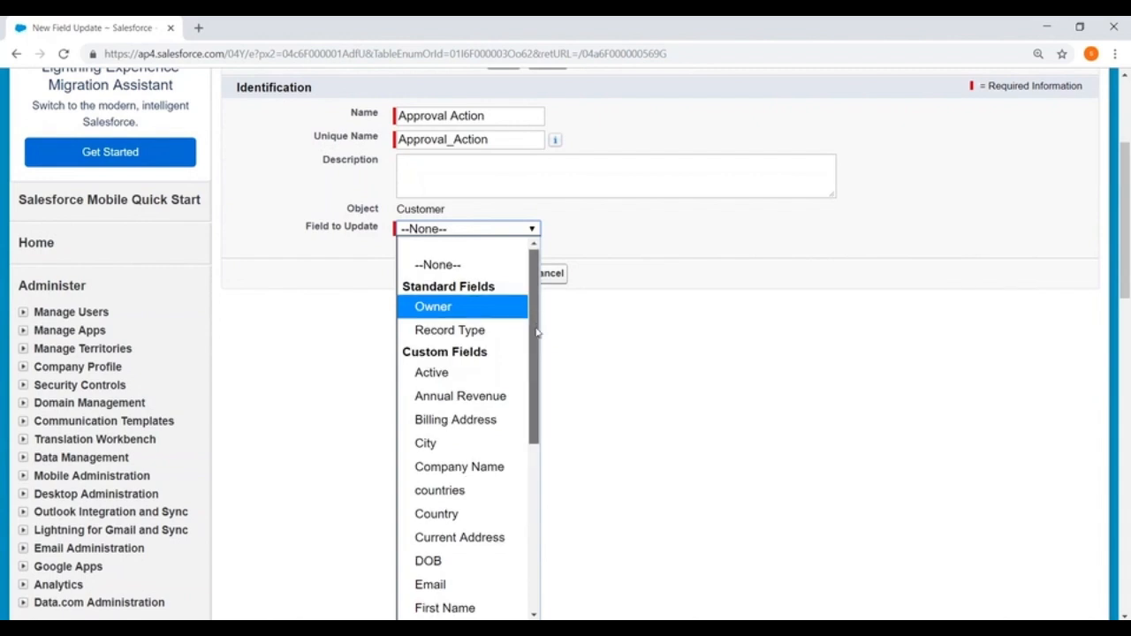
{"action": "left_click_drag", "start_coordinate": [537, 342], "coordinate": [534, 309]}
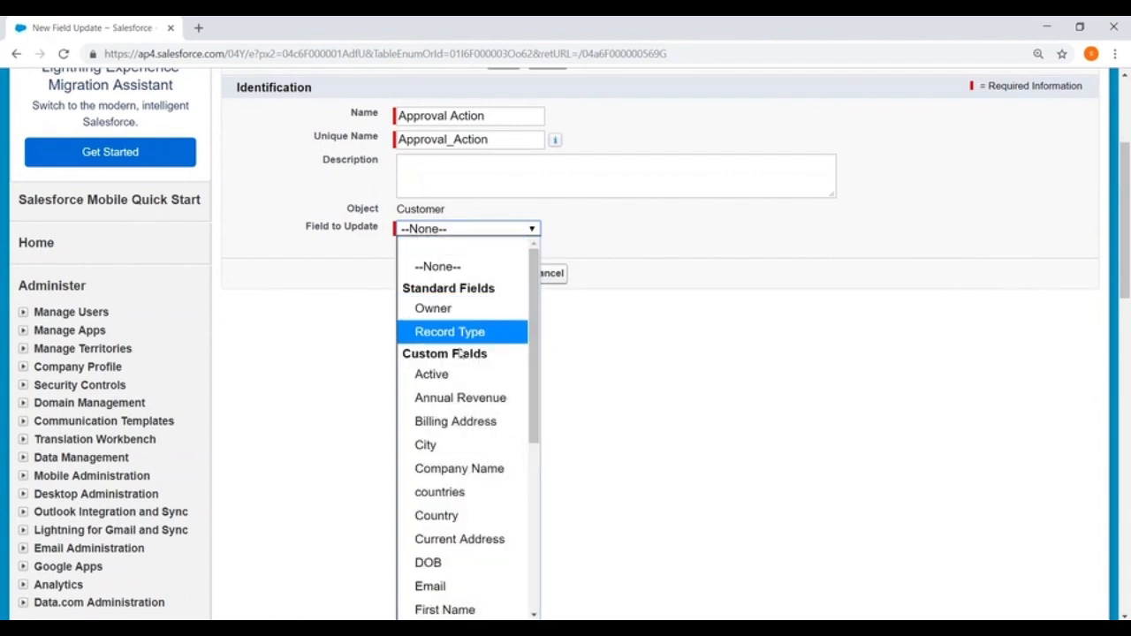
{"action": "left_click", "coordinate": [456, 380]}
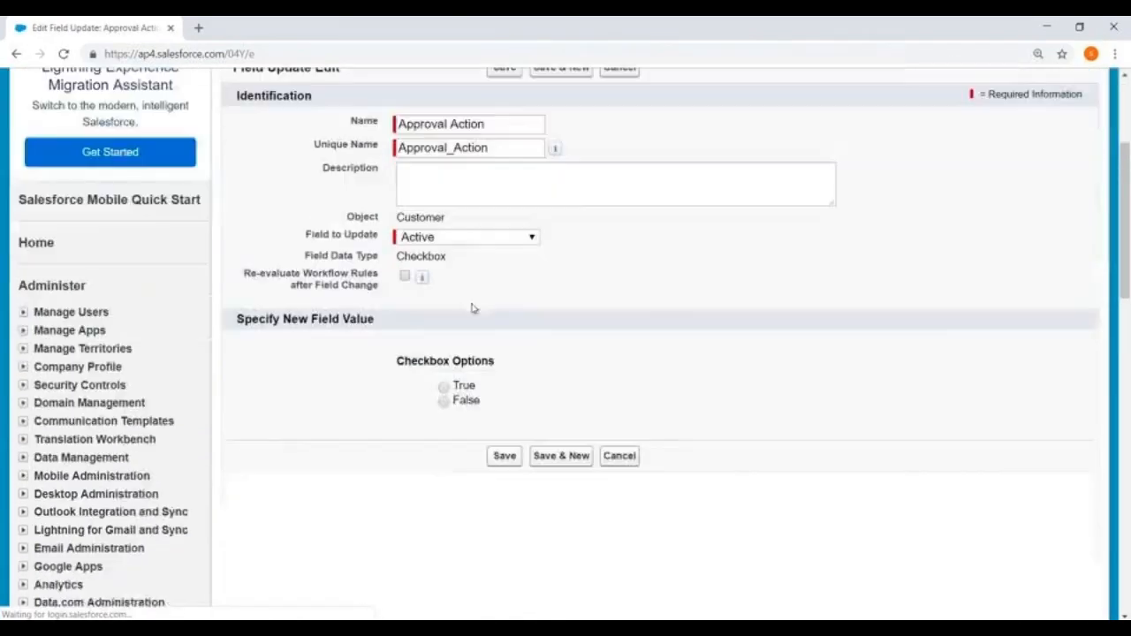
{"action": "scroll", "coordinate": [472, 309], "scroll_direction": "down", "scroll_amount": 1}
{"action": "left_click", "coordinate": [444, 312]}
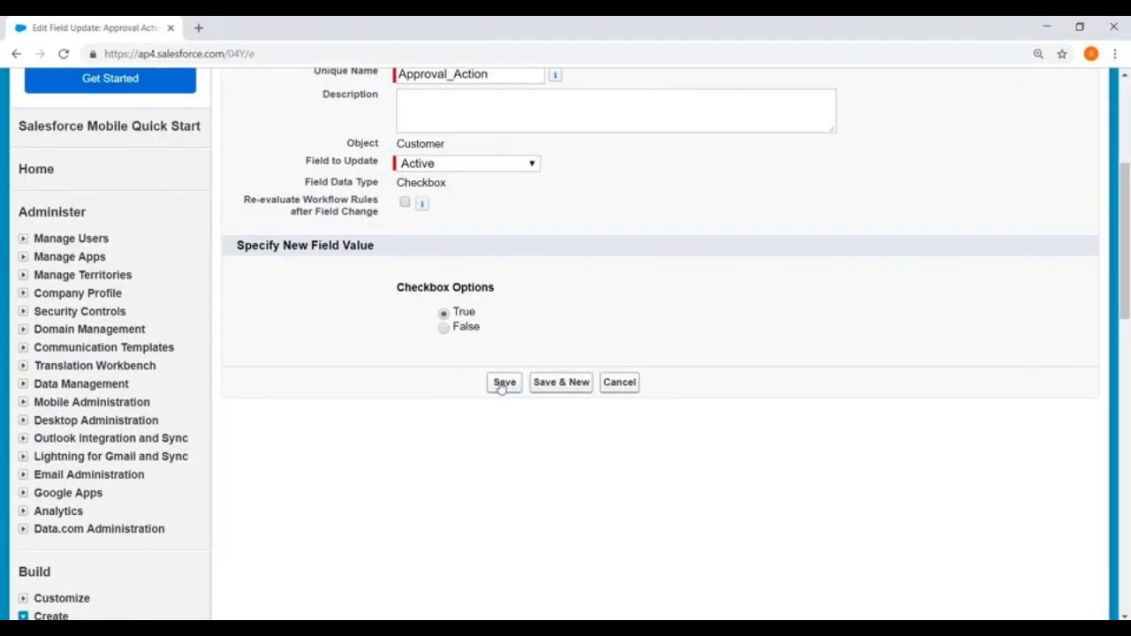
{"action": "left_click", "coordinate": [503, 382]}
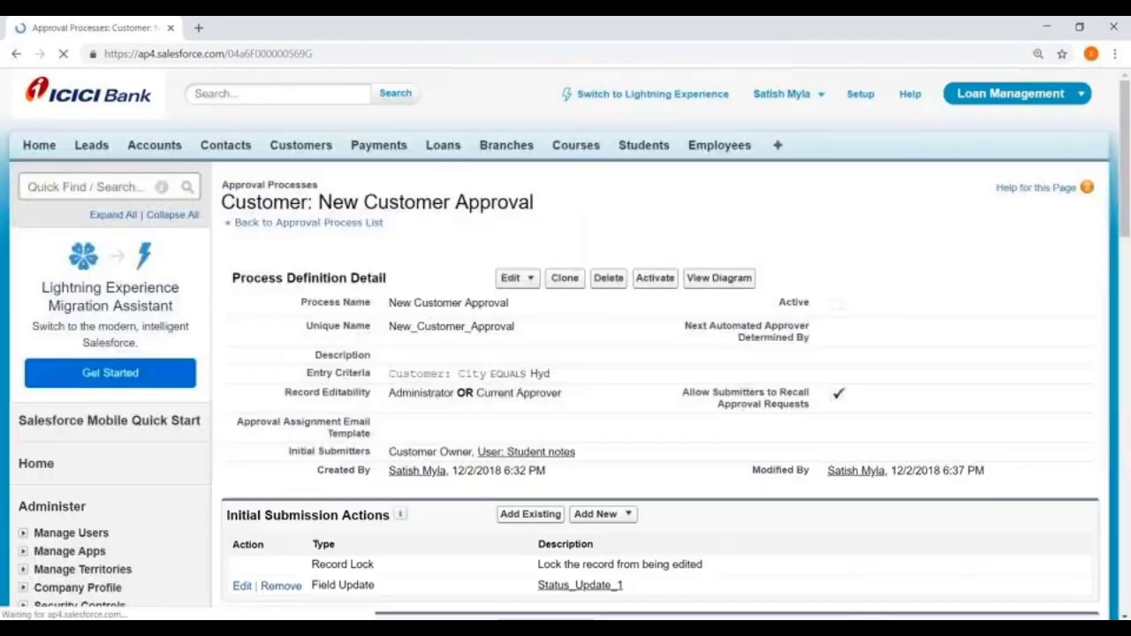
- Show the approval step's actions and review the available rejection action types
{"action": "scroll", "coordinate": [354, 262], "scroll_direction": "down", "scroll_amount": 5}
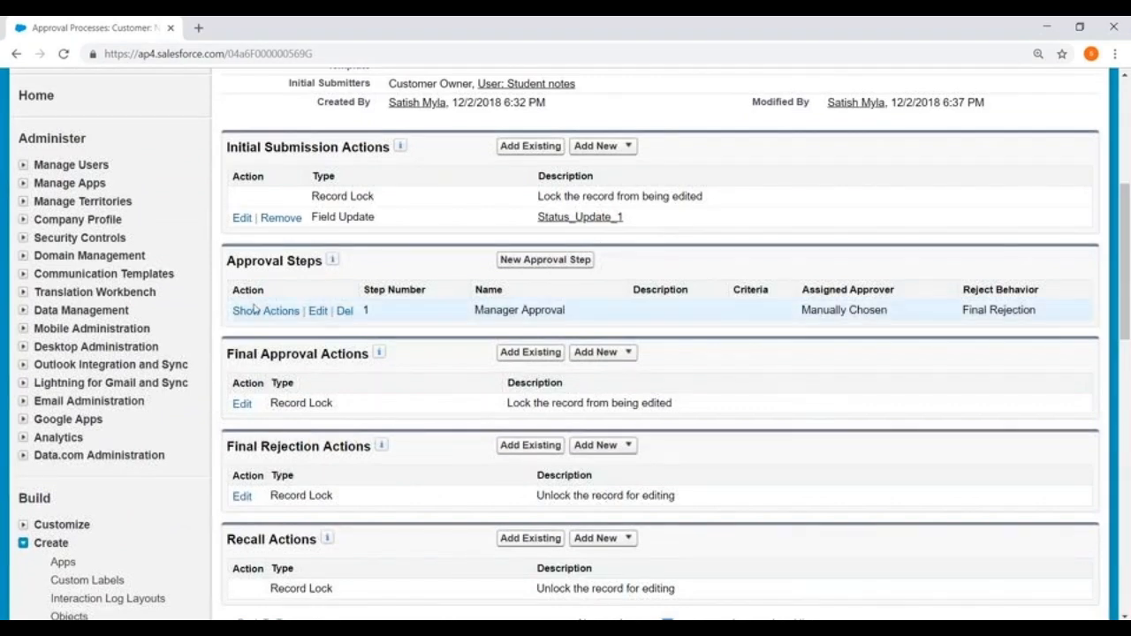
{"action": "left_click", "coordinate": [274, 309]}
{"action": "scroll", "coordinate": [274, 306], "scroll_direction": "down", "scroll_amount": 2}
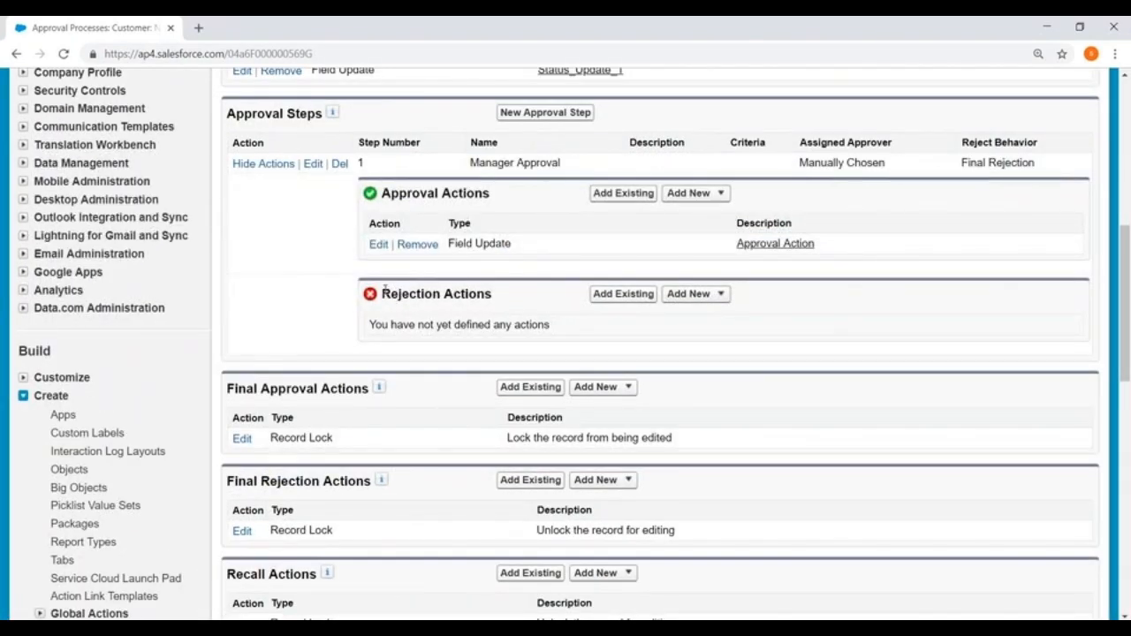
{"action": "left_click_drag", "start_coordinate": [383, 293], "coordinate": [530, 298]}
{"action": "left_click", "coordinate": [720, 295]}
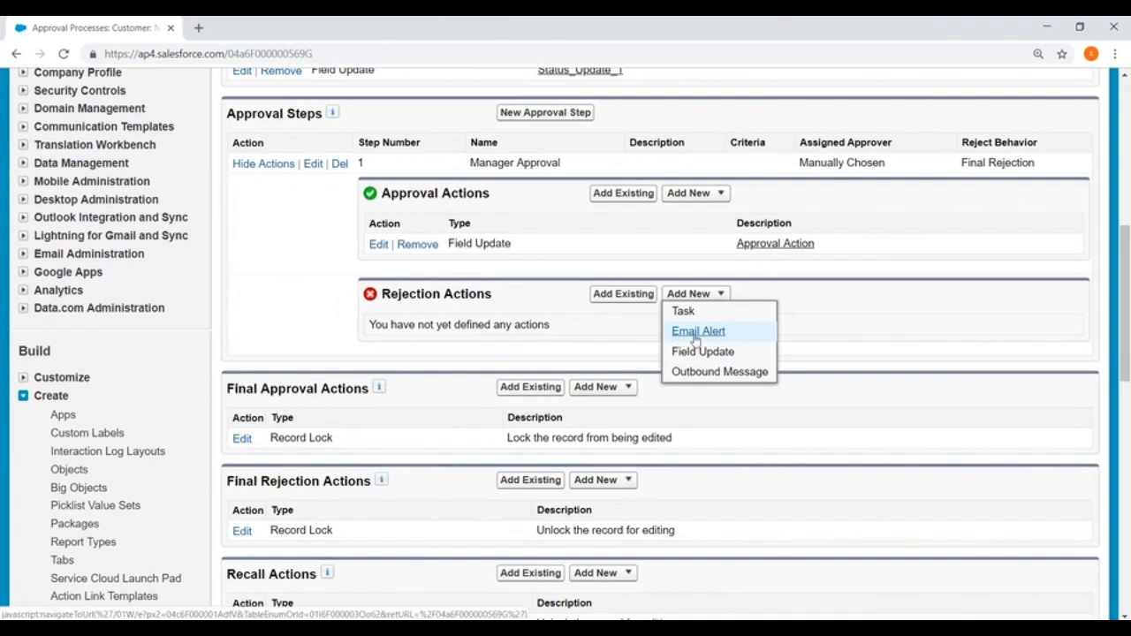
{"action": "left_click", "coordinate": [272, 277]}
- Activate the New Customer Approval process, confirming the prompt
{"action": "scroll", "coordinate": [273, 276], "scroll_direction": "up", "scroll_amount": 5}
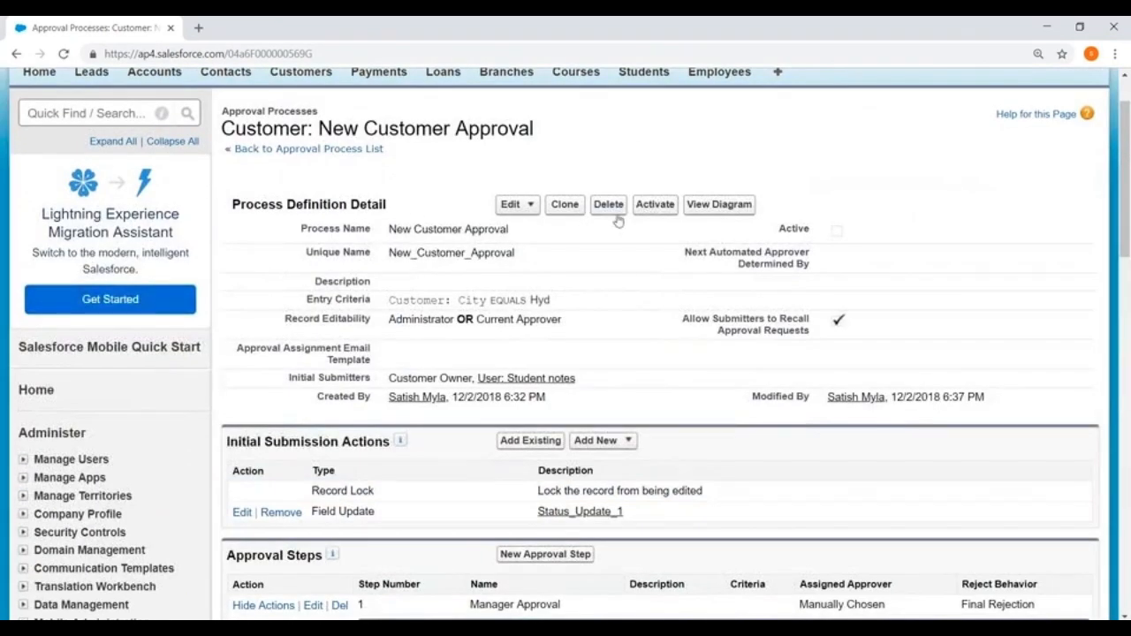
{"action": "left_click", "coordinate": [650, 207]}
{"action": "left_click", "coordinate": [636, 167]}
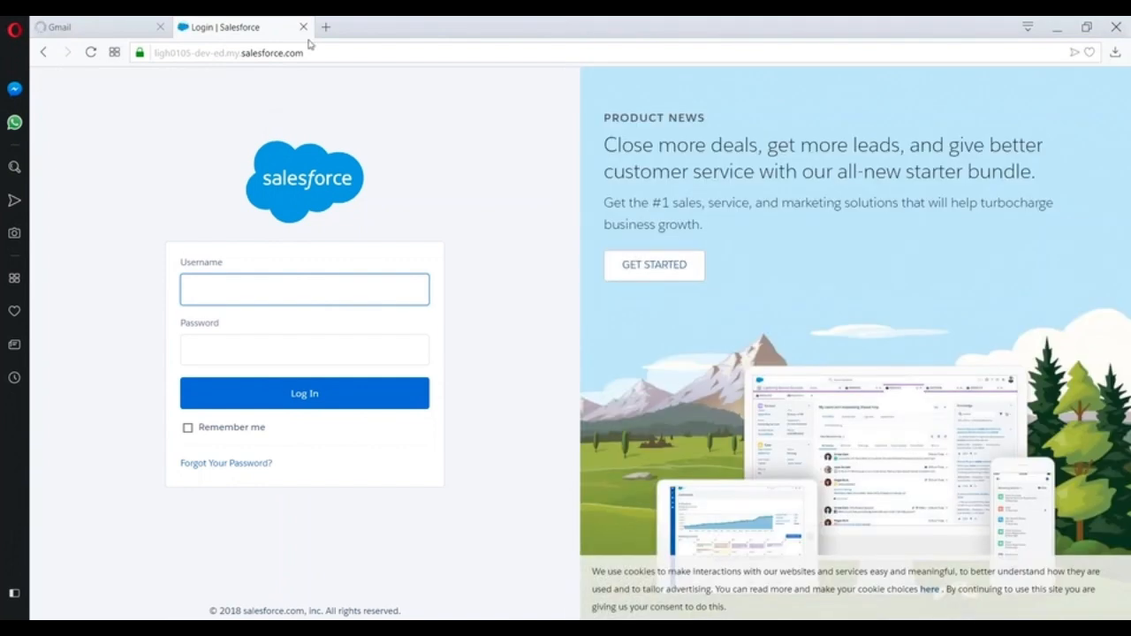
- Try signing in with the student user's username and password
{"action": "left_click", "coordinate": [209, 288]}
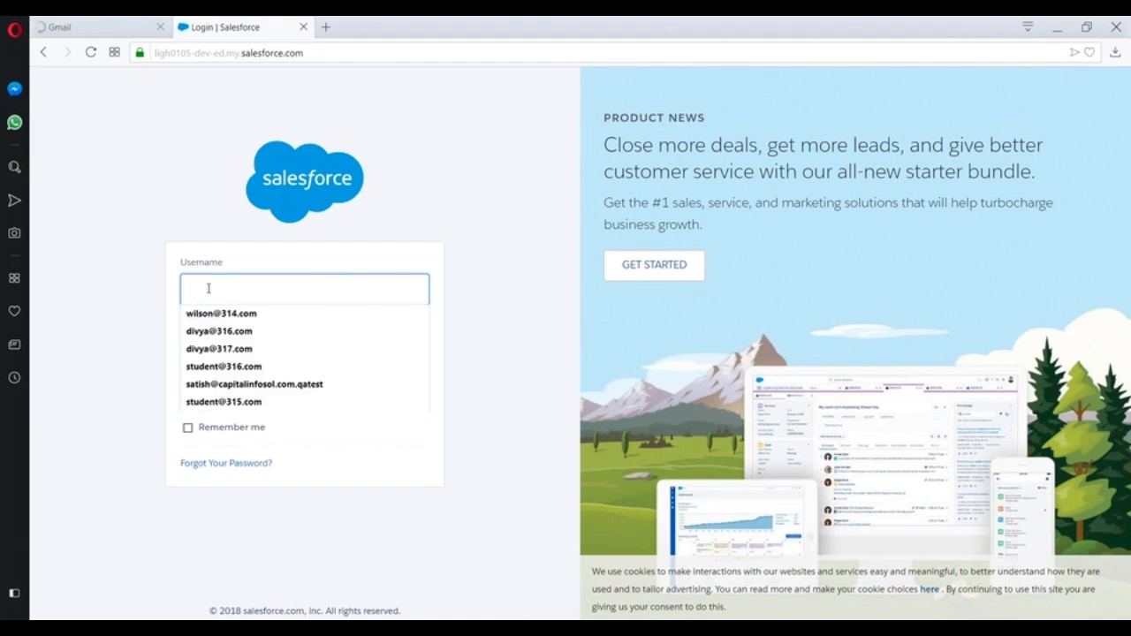
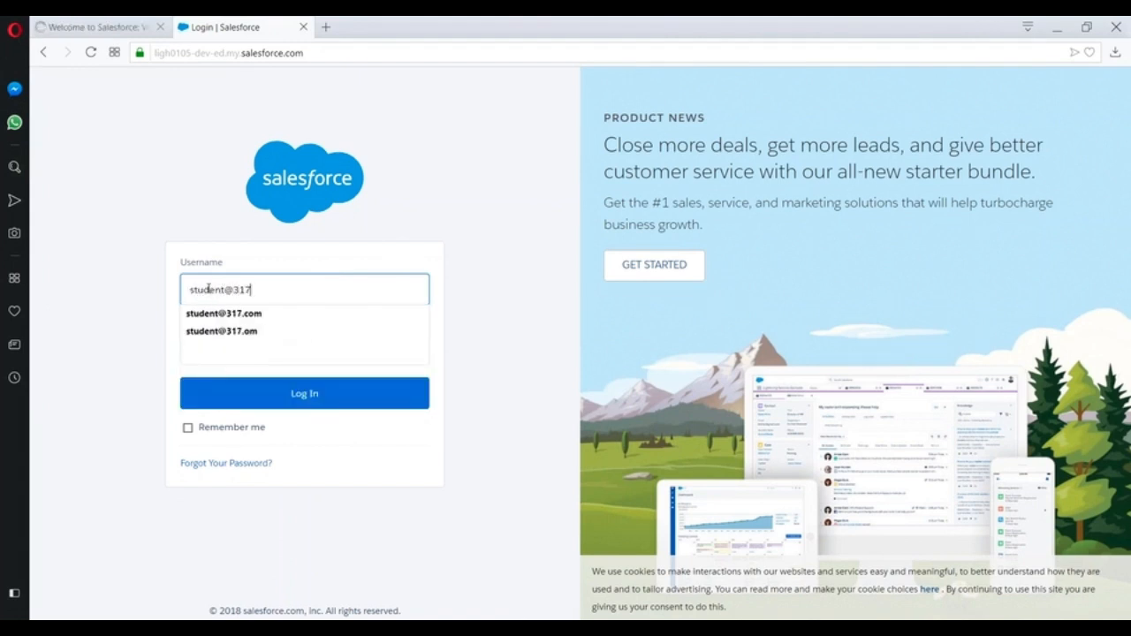
{"action": "key", "text": "Tab"}
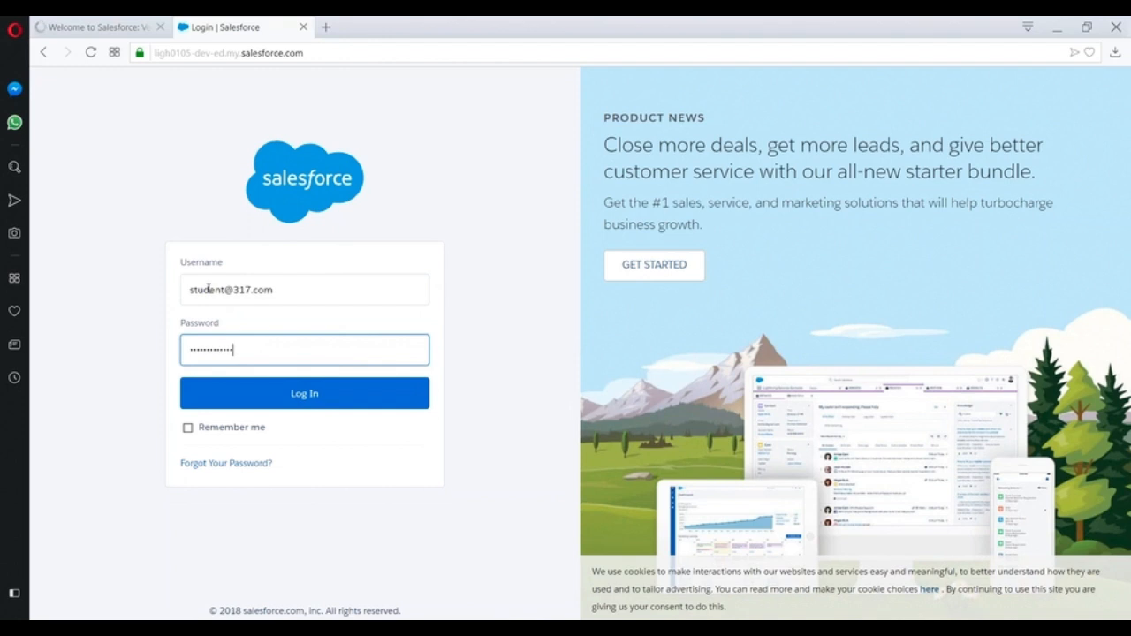
{"action": "left_click", "coordinate": [295, 397]}
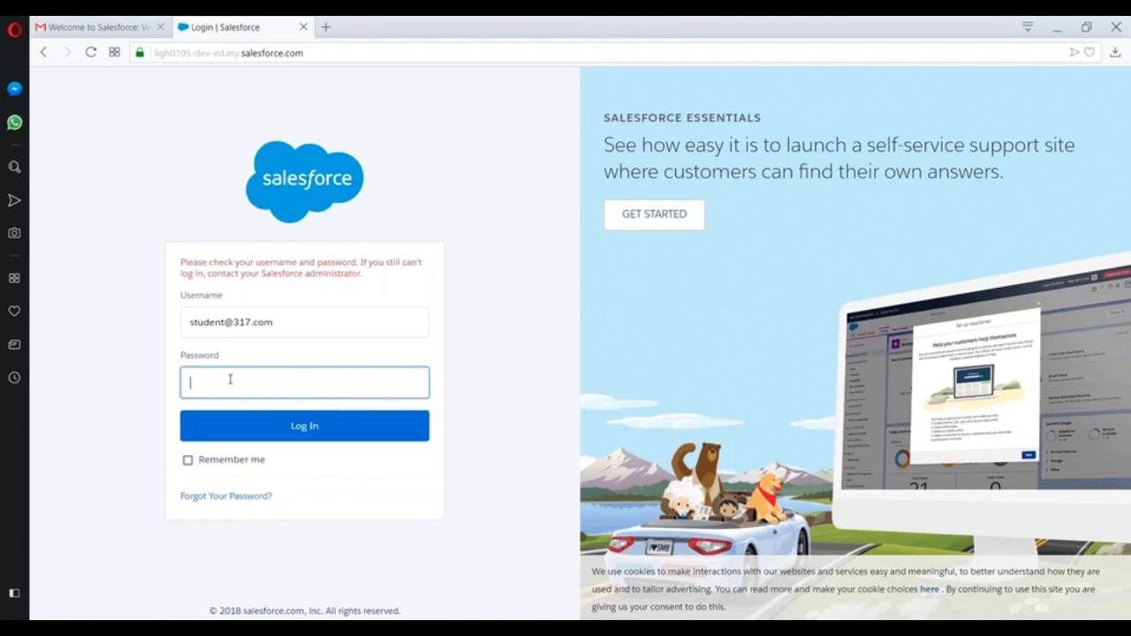
- Replace the web address with 'login' to load the standard Salesforce login page
{"action": "left_click", "coordinate": [243, 54]}
{"action": "key", "text": "BackSpace"}
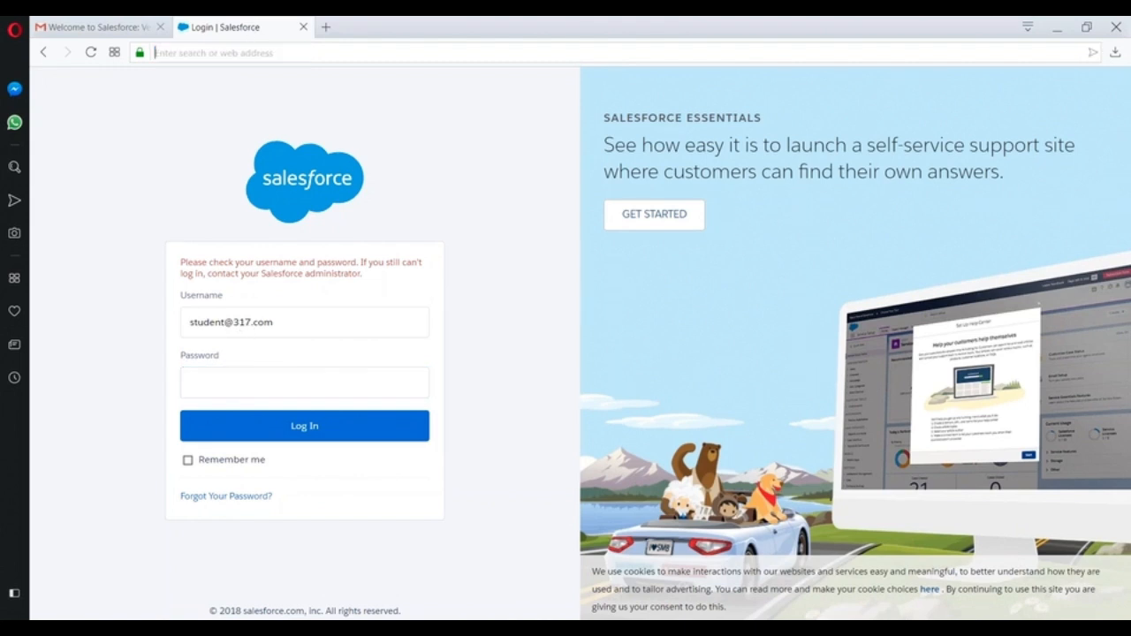
{"action": "type", "text": "login.salesforce.com"}
{"action": "key", "text": "Return"}
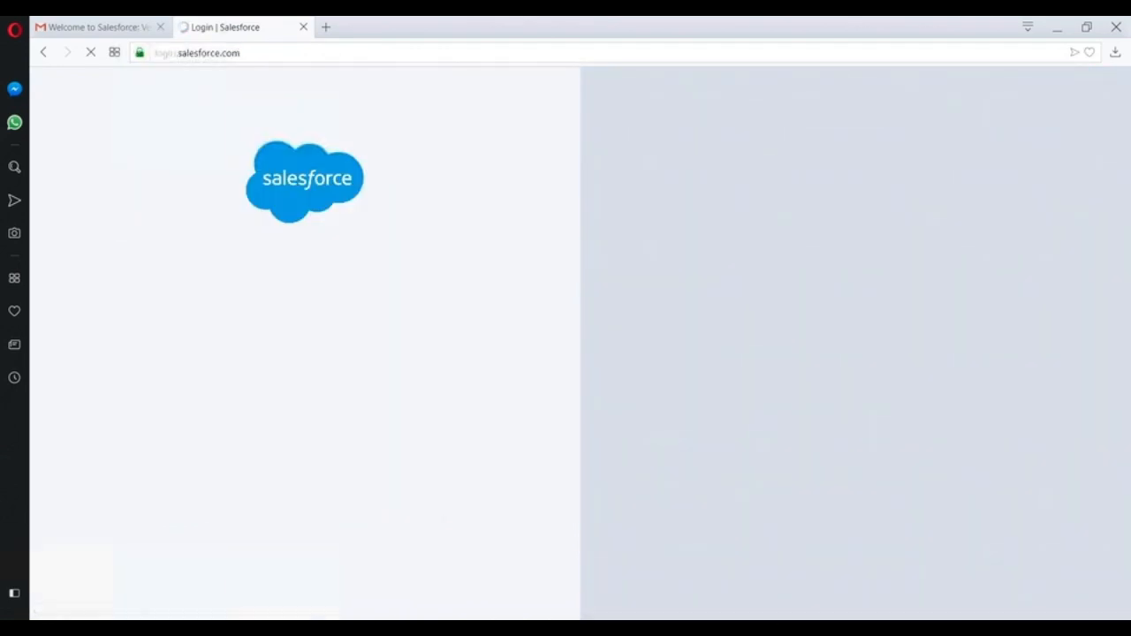
- Re-enter the student user's username and password and log in
{"action": "left_click", "coordinate": [214, 294]}
{"action": "type", "text": "ad"}
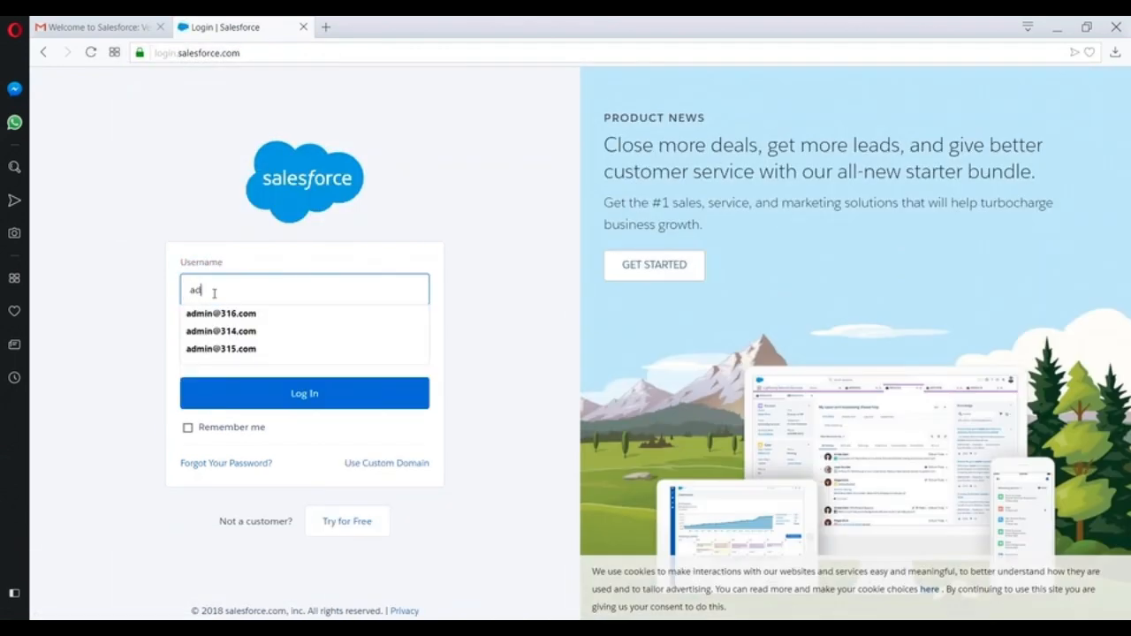
{"action": "key", "text": "BackSpace"}
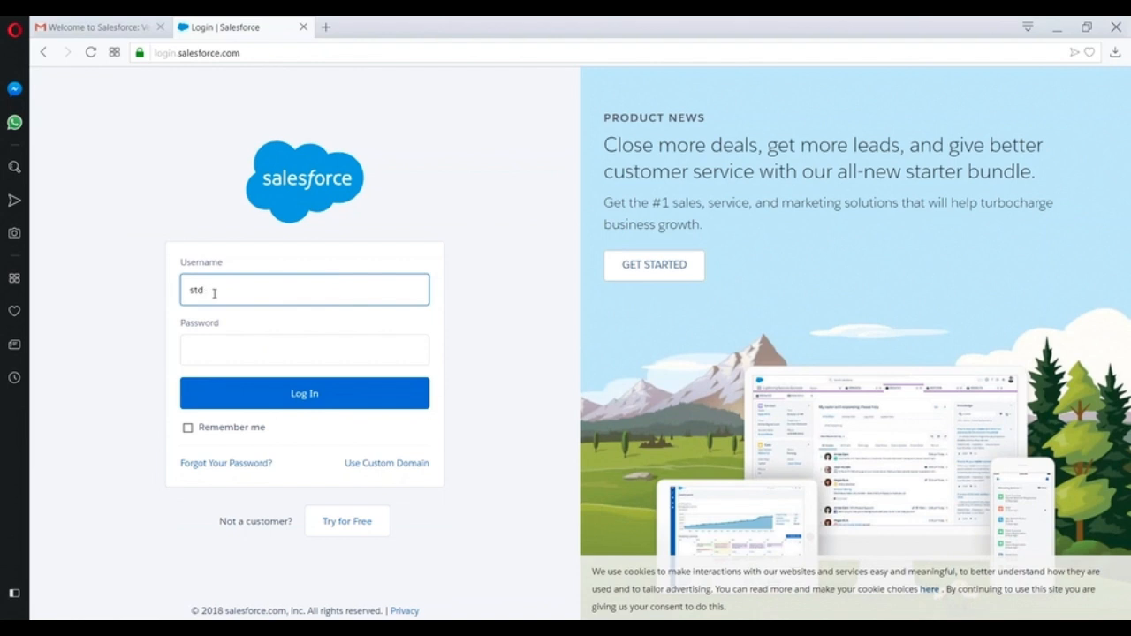
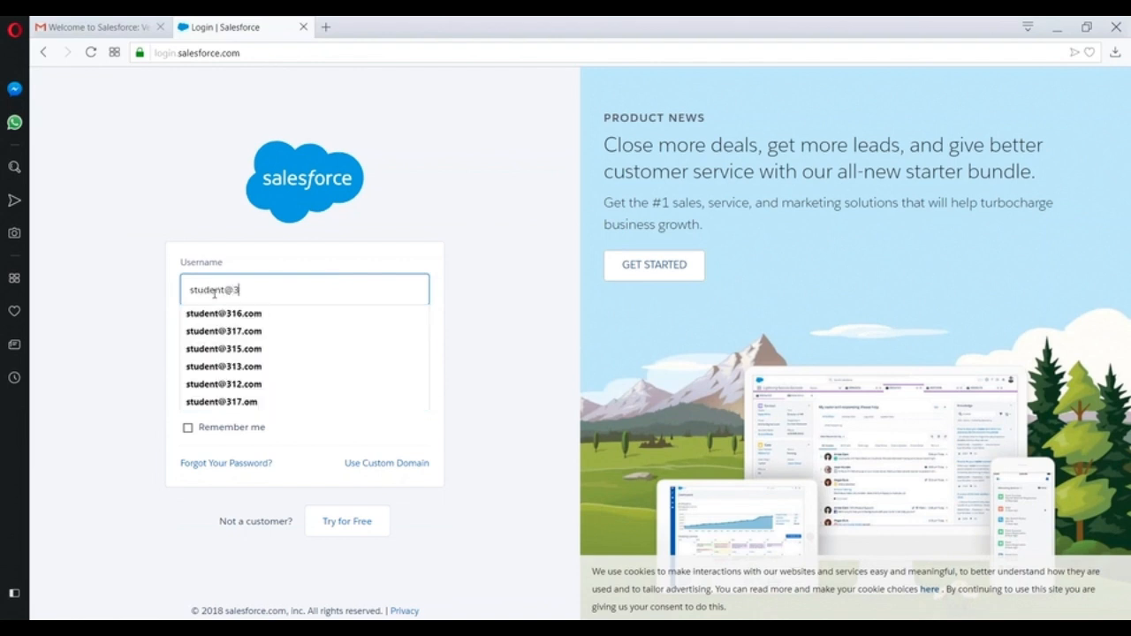
{"action": "key", "text": "Down"}
{"action": "key", "text": "Tab"}
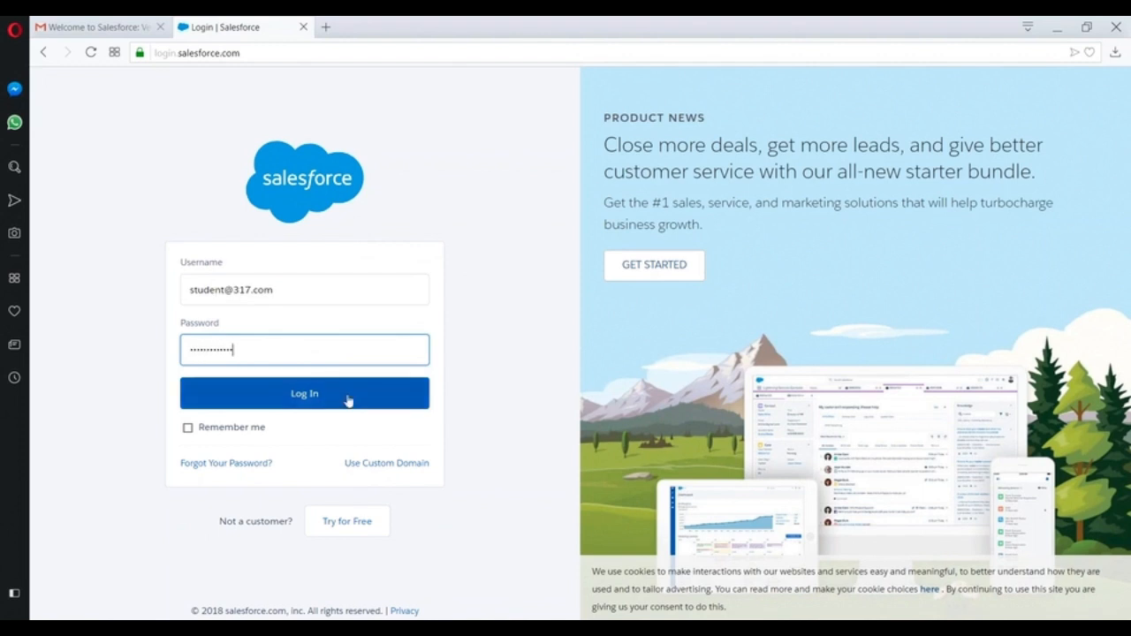
{"action": "left_click", "coordinate": [311, 395]}
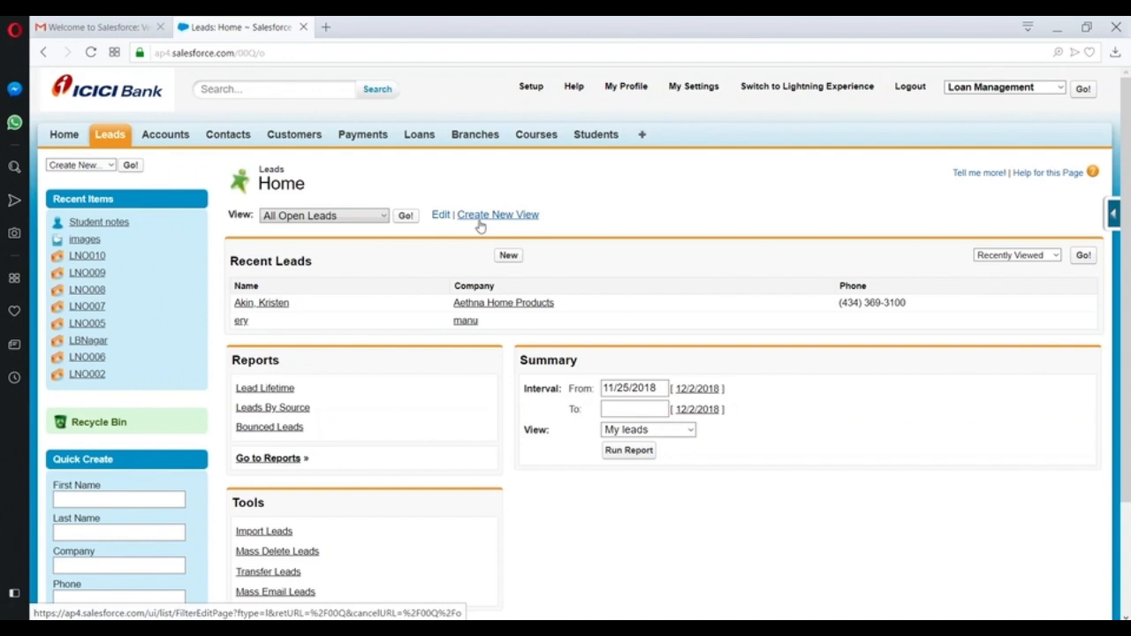
- Enlarge the page and open the Customers home page, backing out of a new record
{"action": "key", "text": "ctrl+plus"}
{"action": "key", "text": "ctrl+plus"}
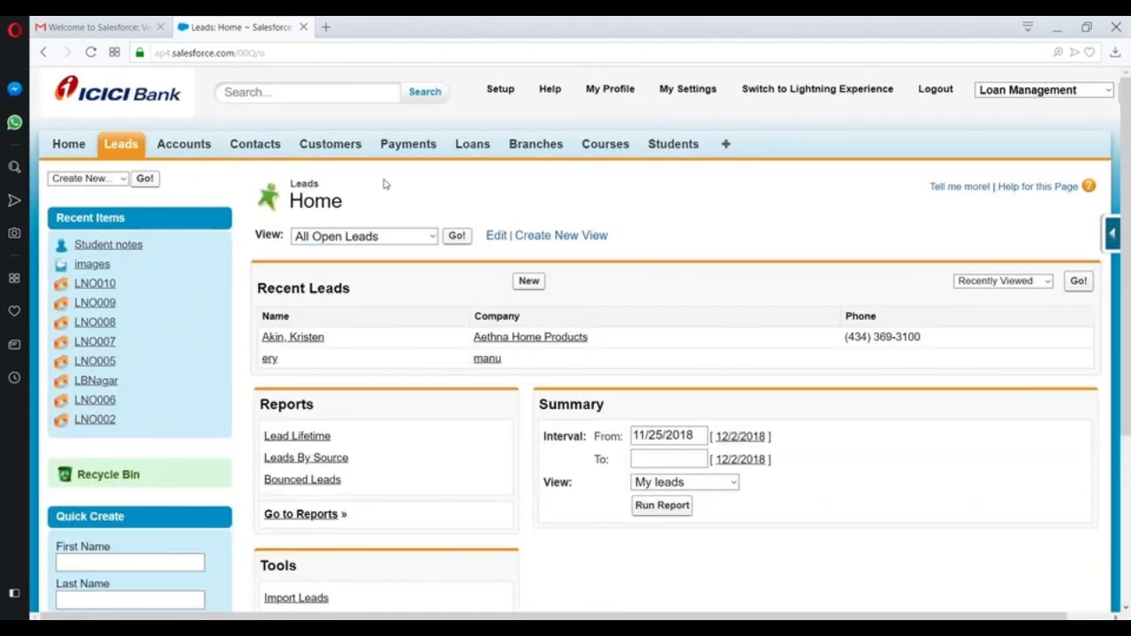
{"action": "left_click", "coordinate": [332, 146]}
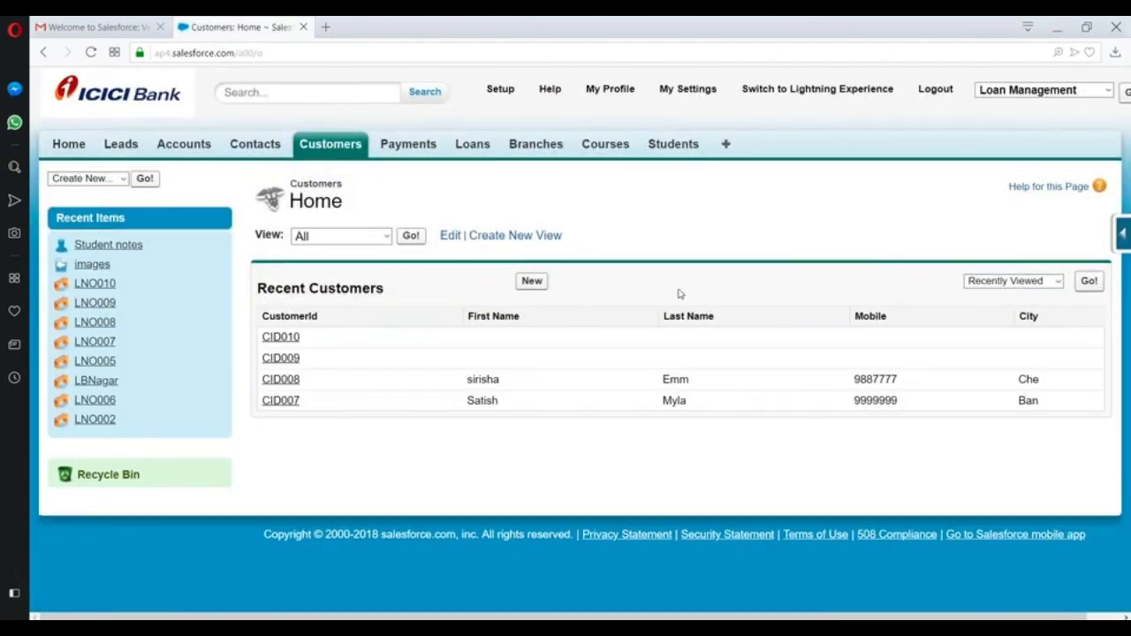
{"action": "left_click", "coordinate": [528, 281]}
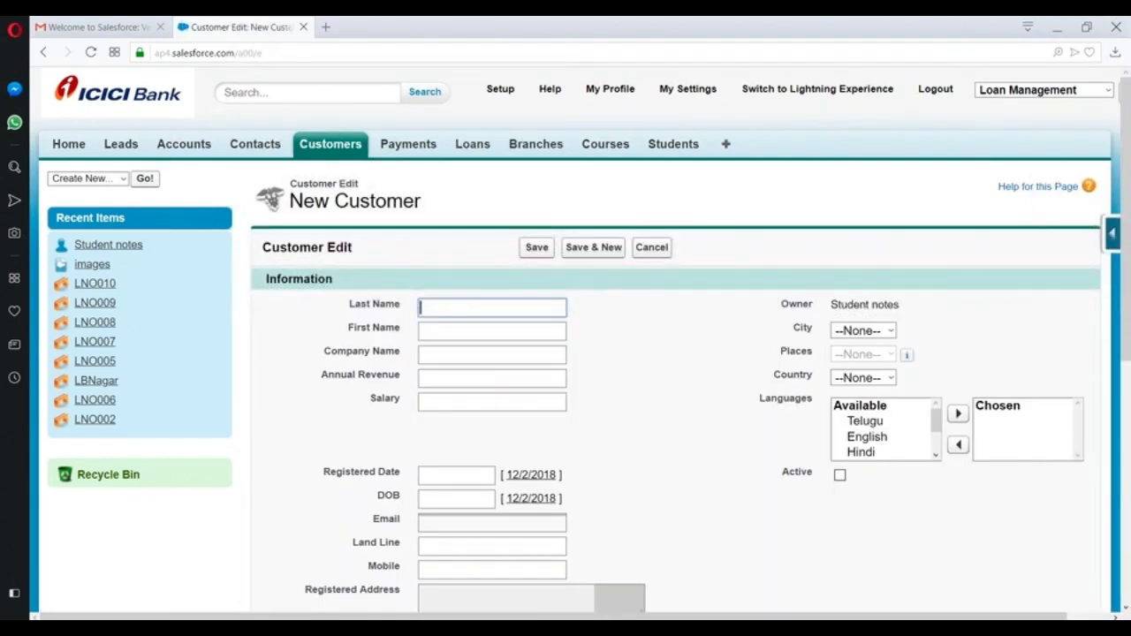
{"action": "left_click", "coordinate": [330, 143]}
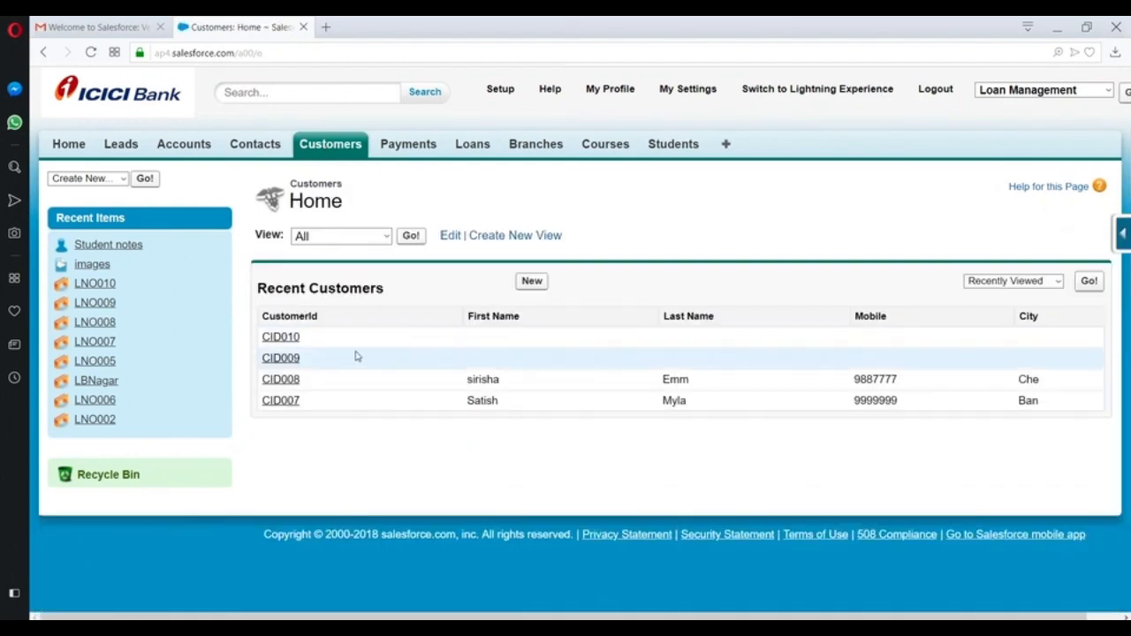
- Open customer CID008 and submit it for approval, confirming the prompt
{"action": "left_click", "coordinate": [290, 380]}
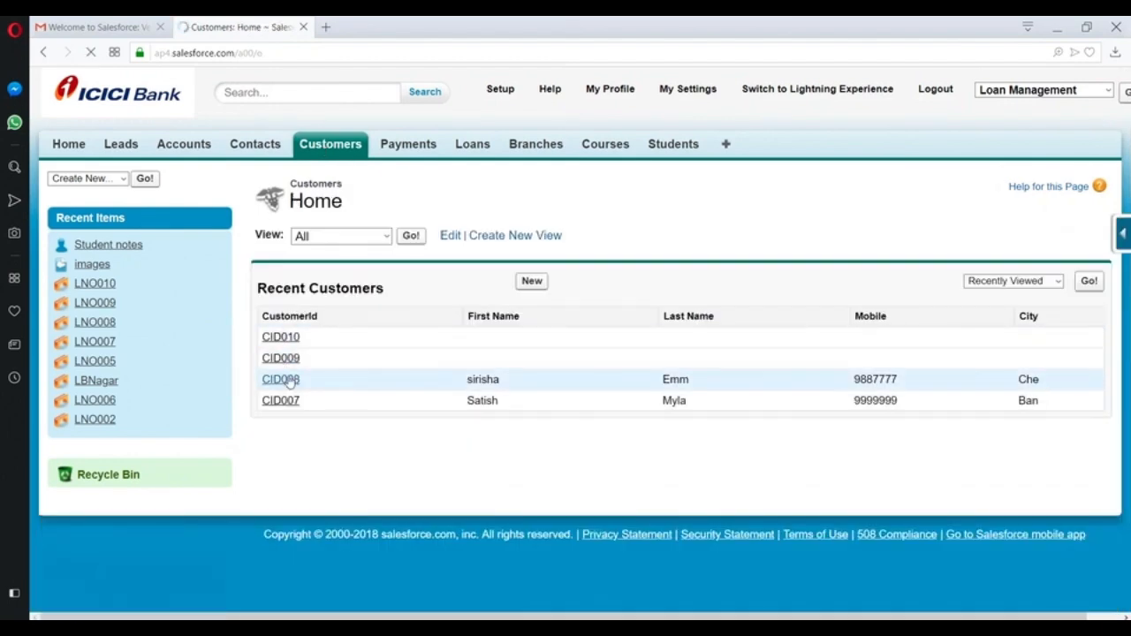
{"action": "scroll", "coordinate": [559, 324], "scroll_direction": "down", "scroll_amount": 1}
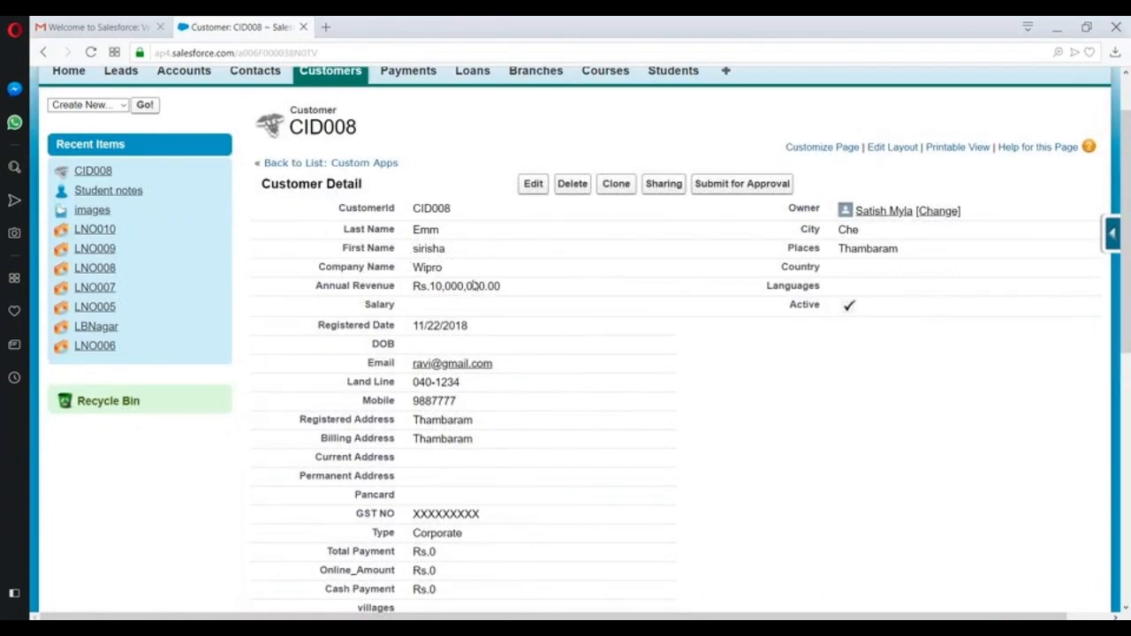
{"action": "scroll", "coordinate": [459, 354], "scroll_direction": "down", "scroll_amount": 2}
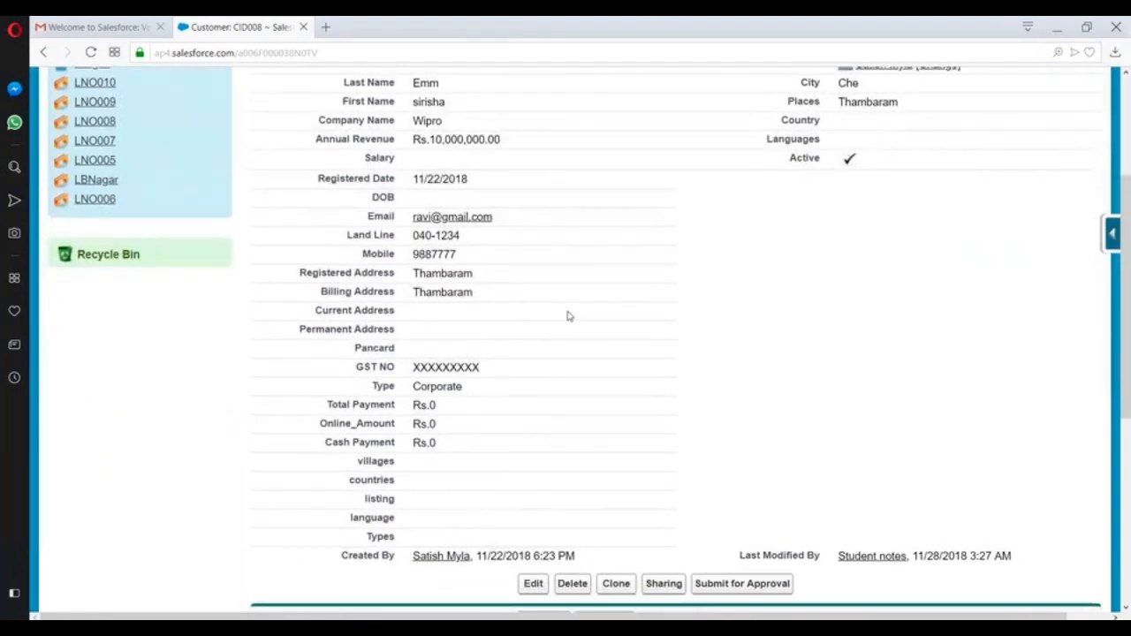
{"action": "scroll", "coordinate": [618, 229], "scroll_direction": "up", "scroll_amount": 1}
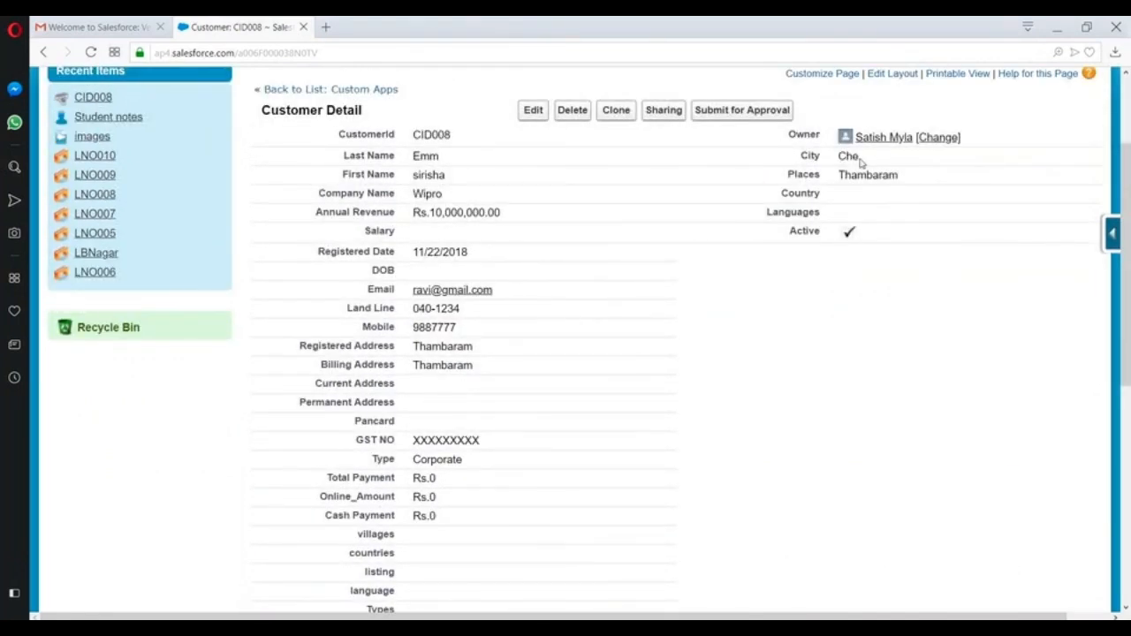
{"action": "left_click", "coordinate": [738, 110]}
{"action": "left_click", "coordinate": [654, 157]}
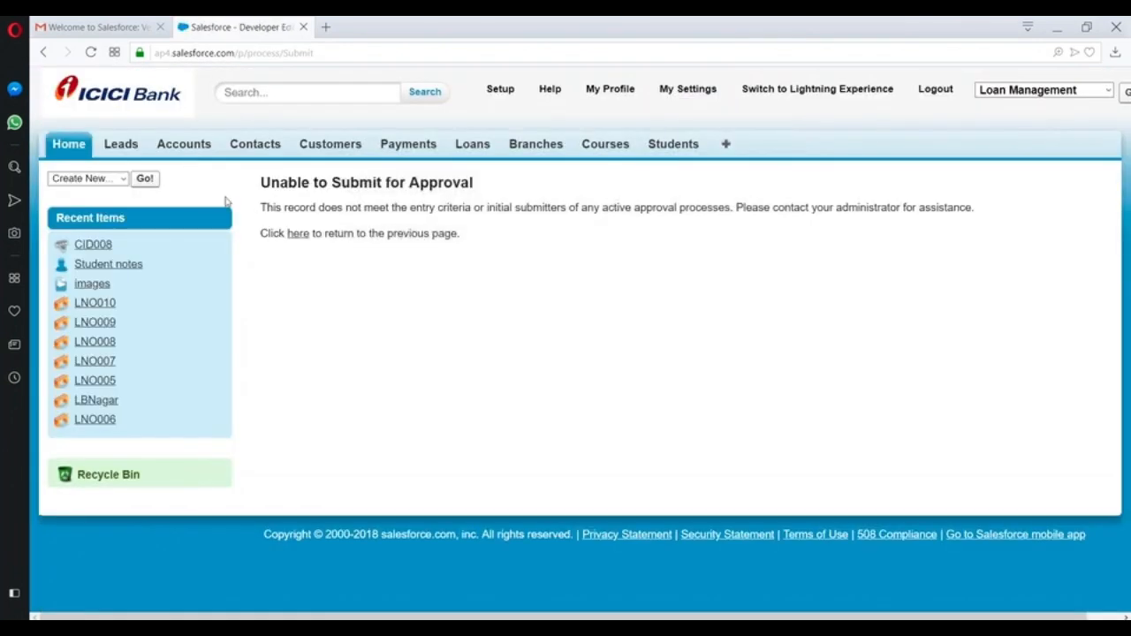
- Note the Unable to Submit explanation and return to CID008, checking its city Che
{"action": "left_click_drag", "start_coordinate": [261, 184], "coordinate": [440, 177]}
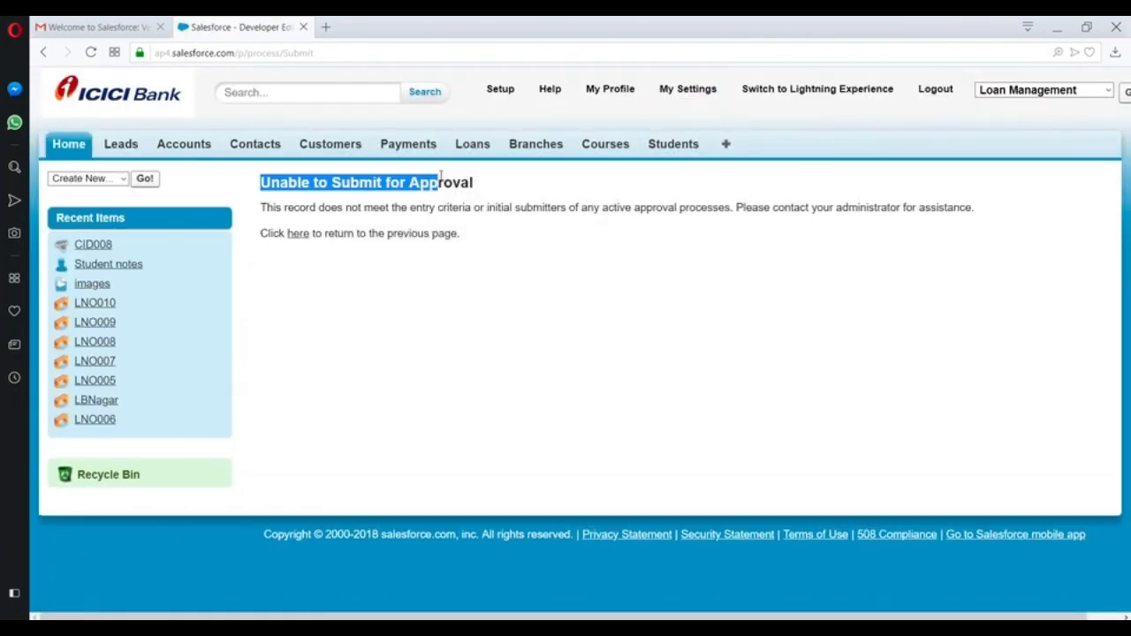
{"action": "left_click_drag", "start_coordinate": [365, 212], "coordinate": [542, 209]}
{"action": "left_click", "coordinate": [301, 233]}
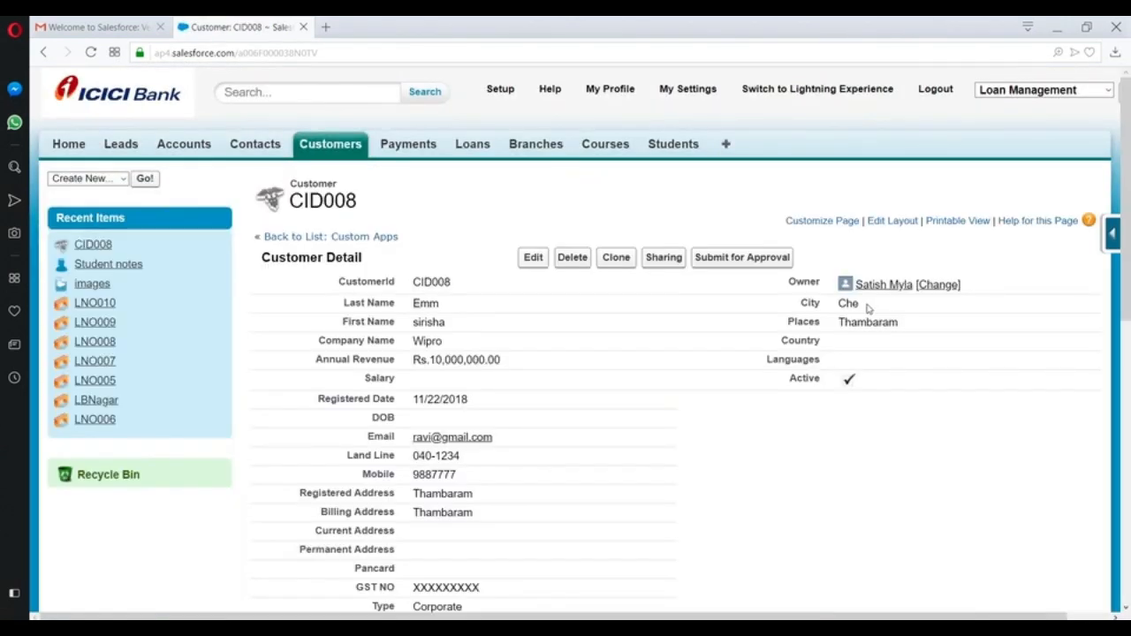
{"action": "double_click", "coordinate": [845, 306]}
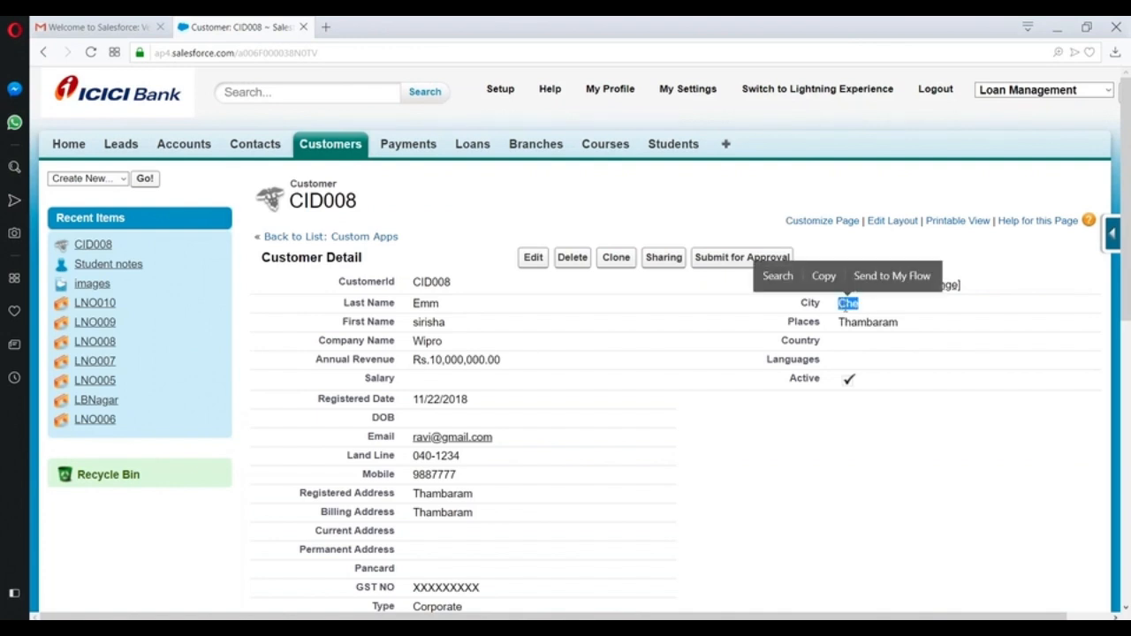
{"action": "double_click", "coordinate": [846, 306]}
- Edit CID008, set the City picklist to Hyd, and save
{"action": "left_click", "coordinate": [533, 258]}
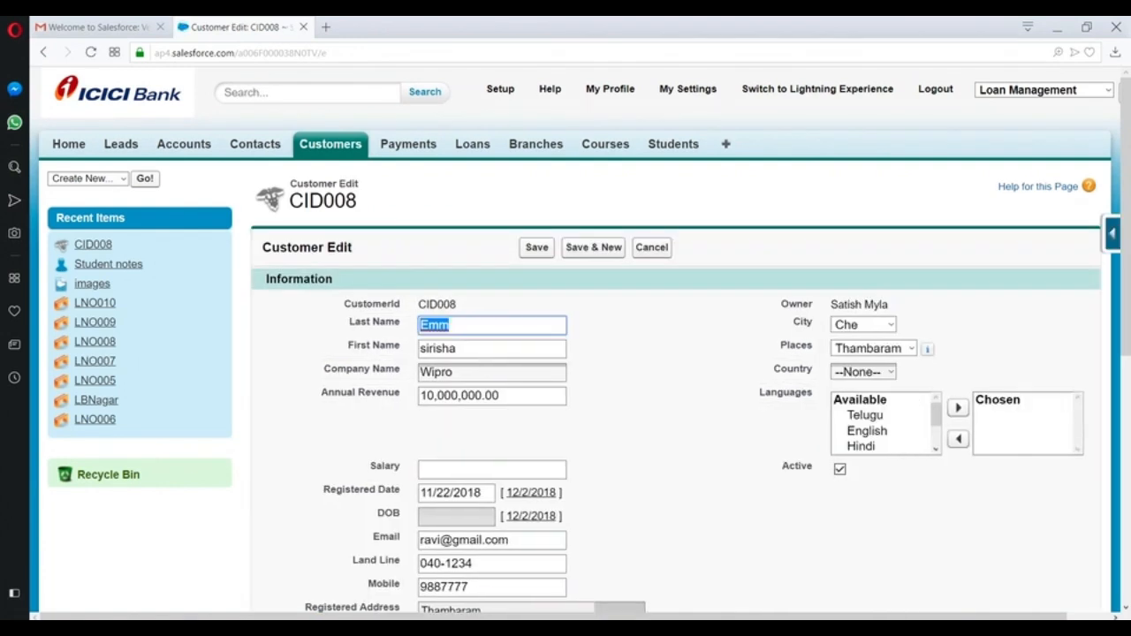
{"action": "left_click", "coordinate": [875, 324]}
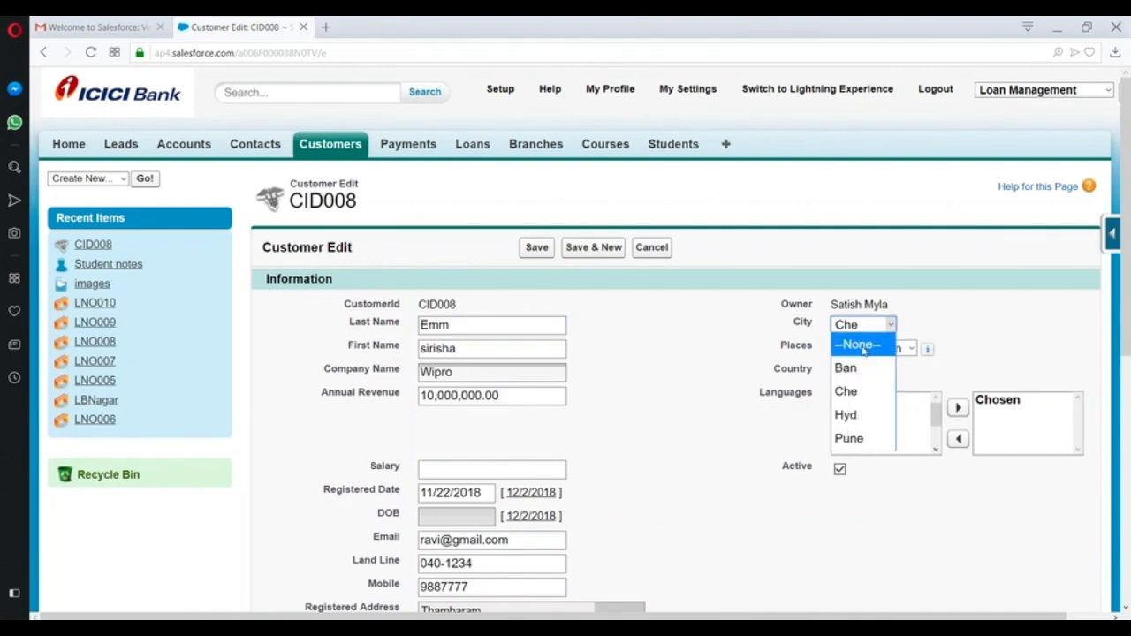
{"action": "left_click", "coordinate": [848, 414]}
{"action": "left_click", "coordinate": [538, 248]}
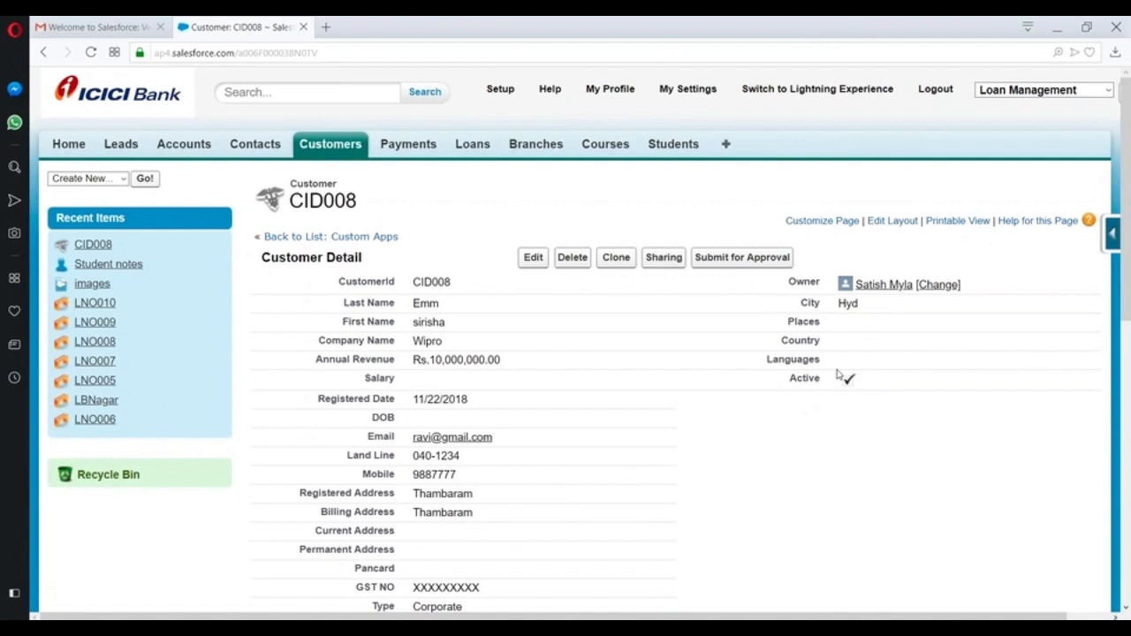
- Submit CID008 for approval with the CEO user chosen as next approver
{"action": "left_click", "coordinate": [723, 259]}
{"action": "left_click", "coordinate": [649, 156]}
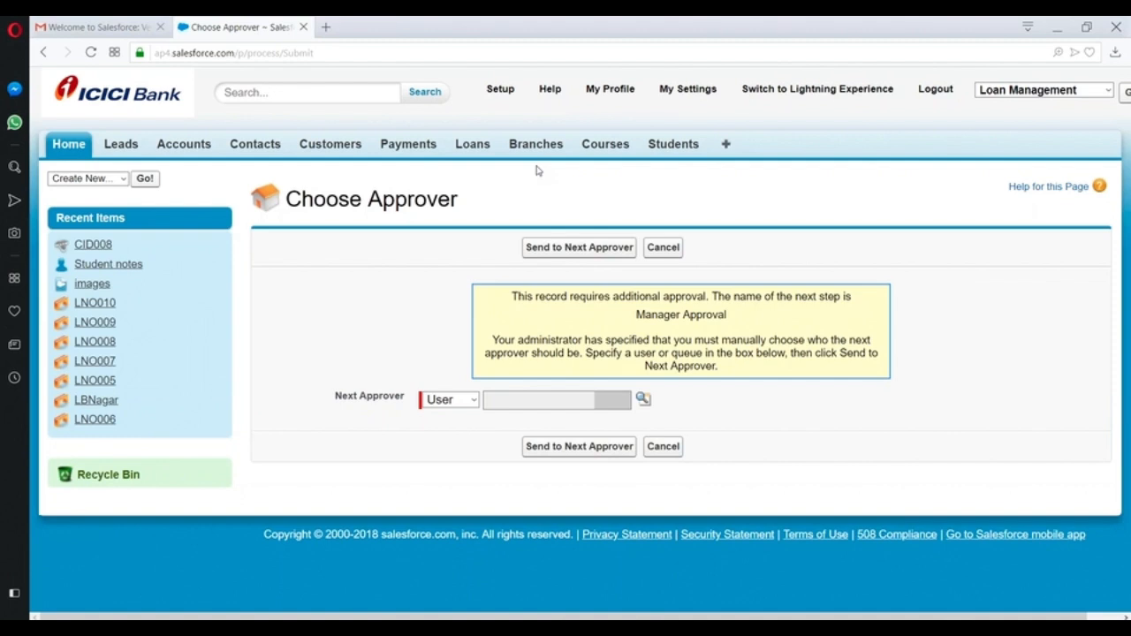
{"action": "left_click", "coordinate": [642, 401]}
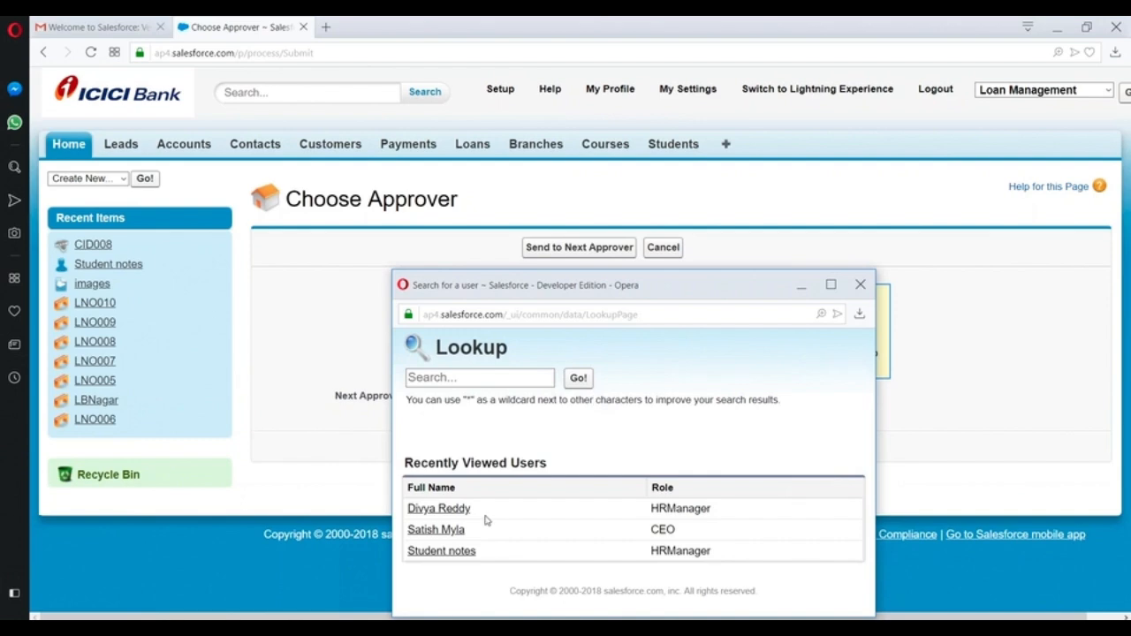
{"action": "left_click", "coordinate": [442, 530]}
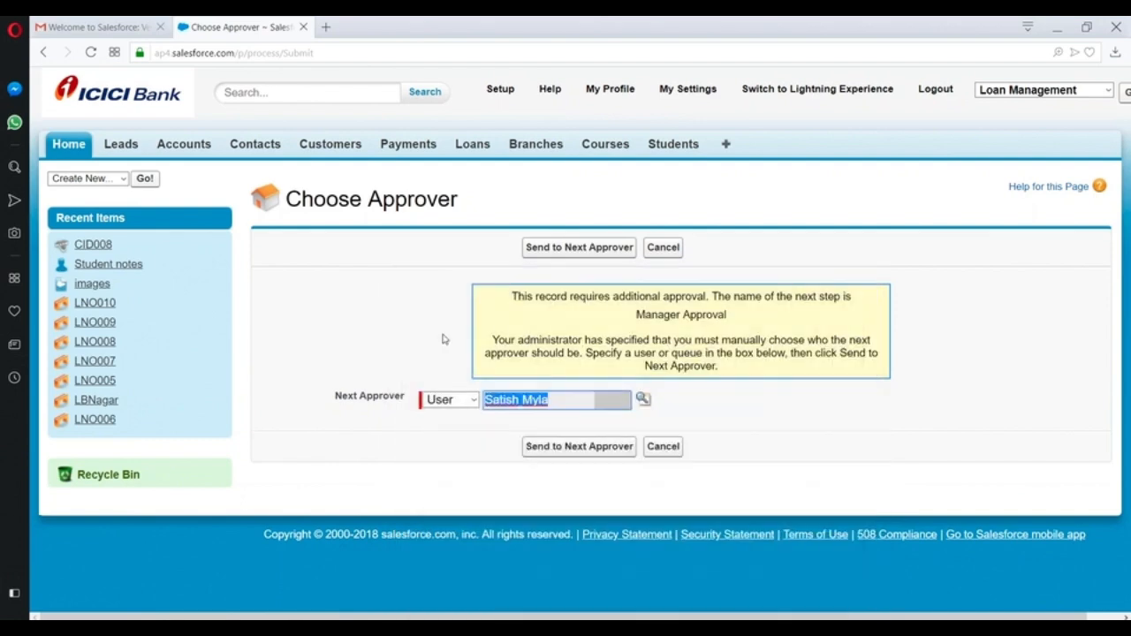
{"action": "left_click", "coordinate": [543, 250]}
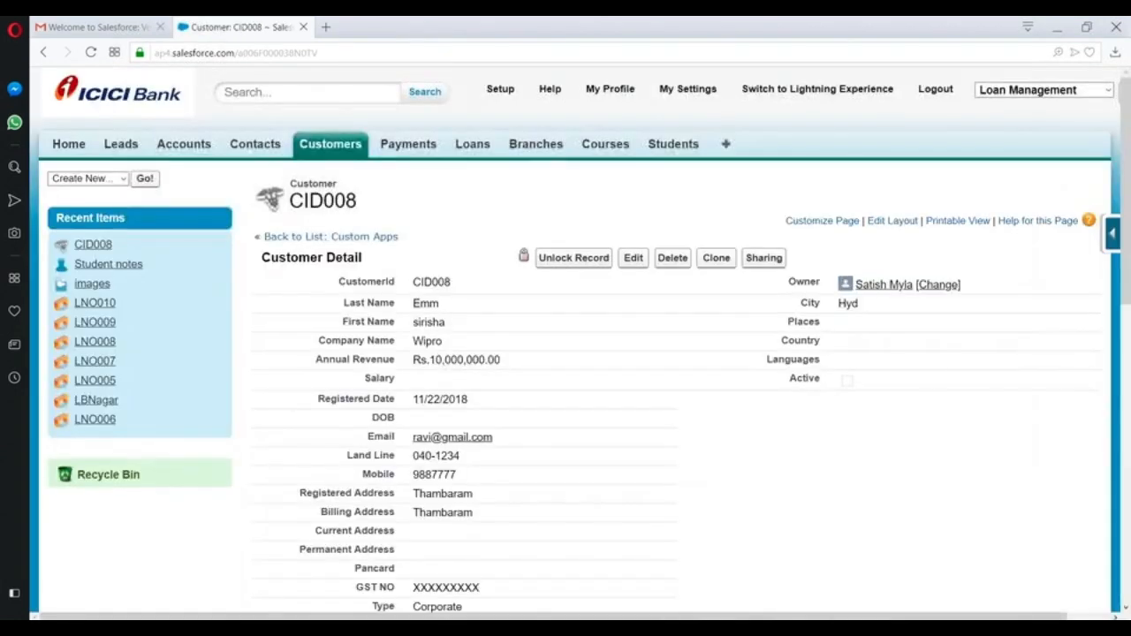
- Review the submitted record's First Name and Company Name values
{"action": "scroll", "coordinate": [524, 305], "scroll_direction": "down", "scroll_amount": 1}
{"action": "scroll", "coordinate": [556, 277], "scroll_direction": "up", "scroll_amount": 1}
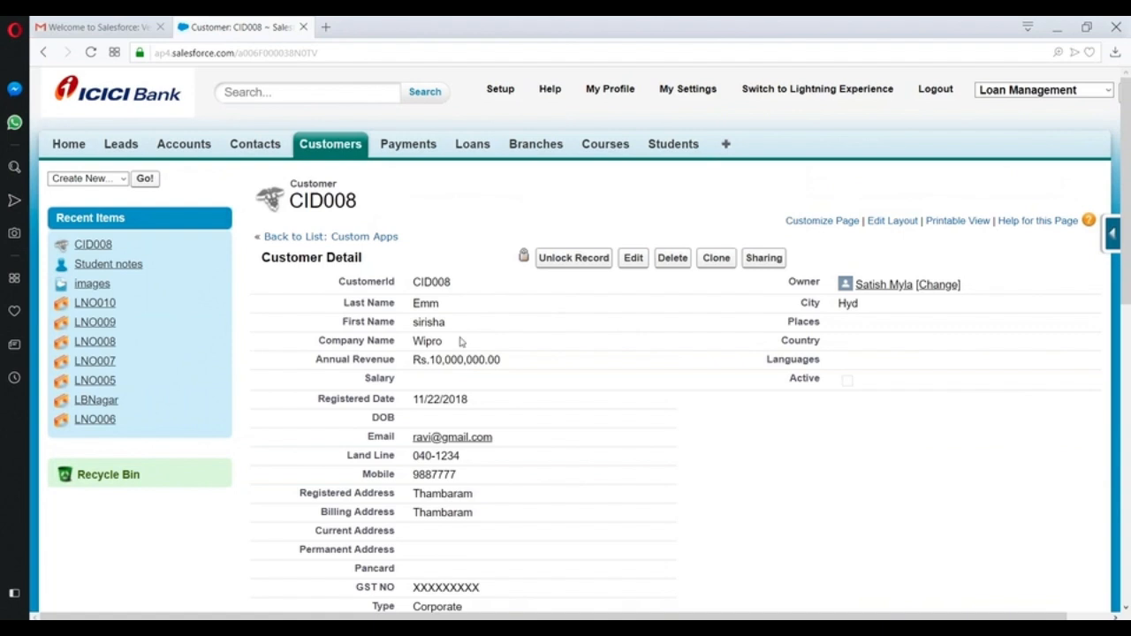
{"action": "double_click", "coordinate": [488, 323]}
{"action": "double_click", "coordinate": [497, 344]}
{"action": "left_click", "coordinate": [548, 385]}
{"action": "double_click", "coordinate": [550, 388]}
{"action": "double_click", "coordinate": [555, 417]}
{"action": "scroll", "coordinate": [557, 447], "scroll_direction": "down", "scroll_amount": 8}
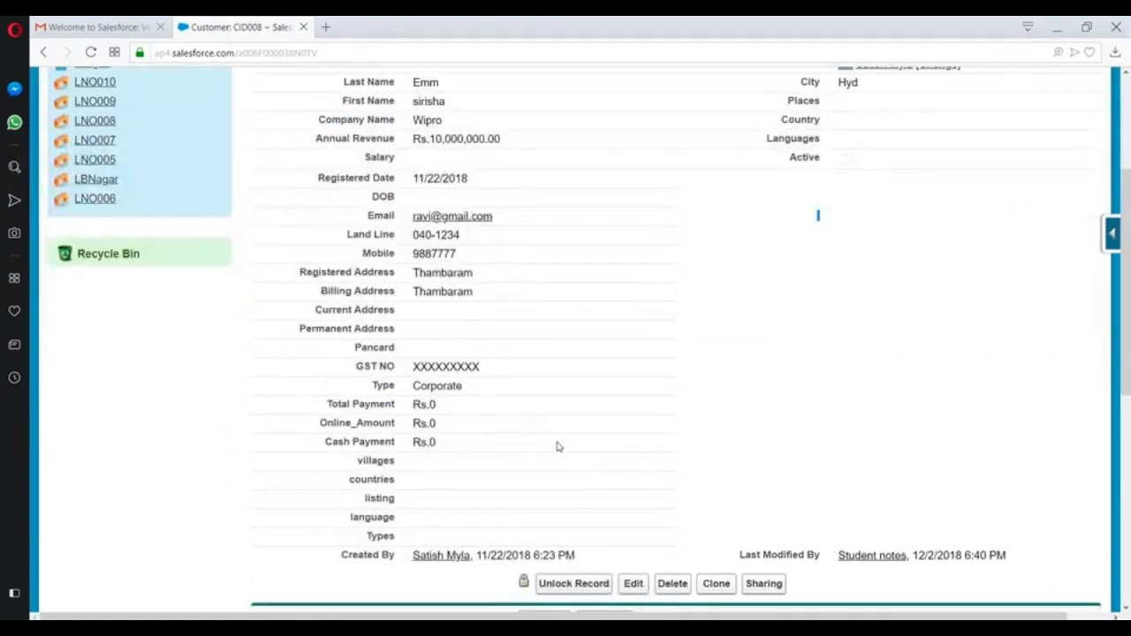
{"action": "scroll", "coordinate": [541, 458], "scroll_direction": "down", "scroll_amount": 2}
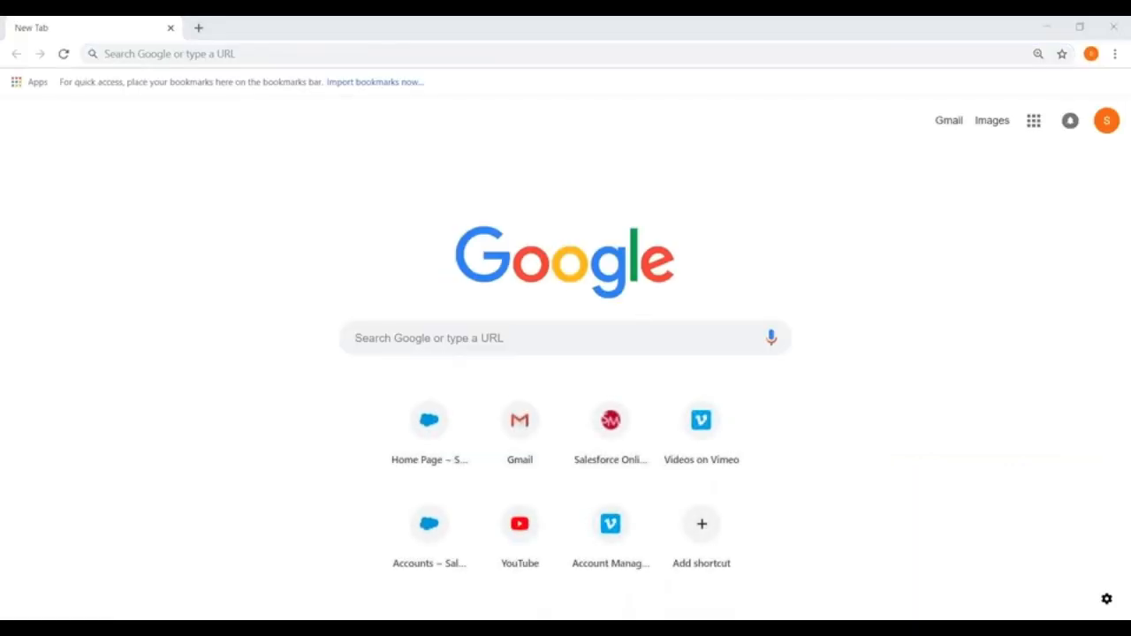
- Close the empty browser window and open the Salesforce Home page in a new tab
{"action": "left_click", "coordinate": [1113, 26]}
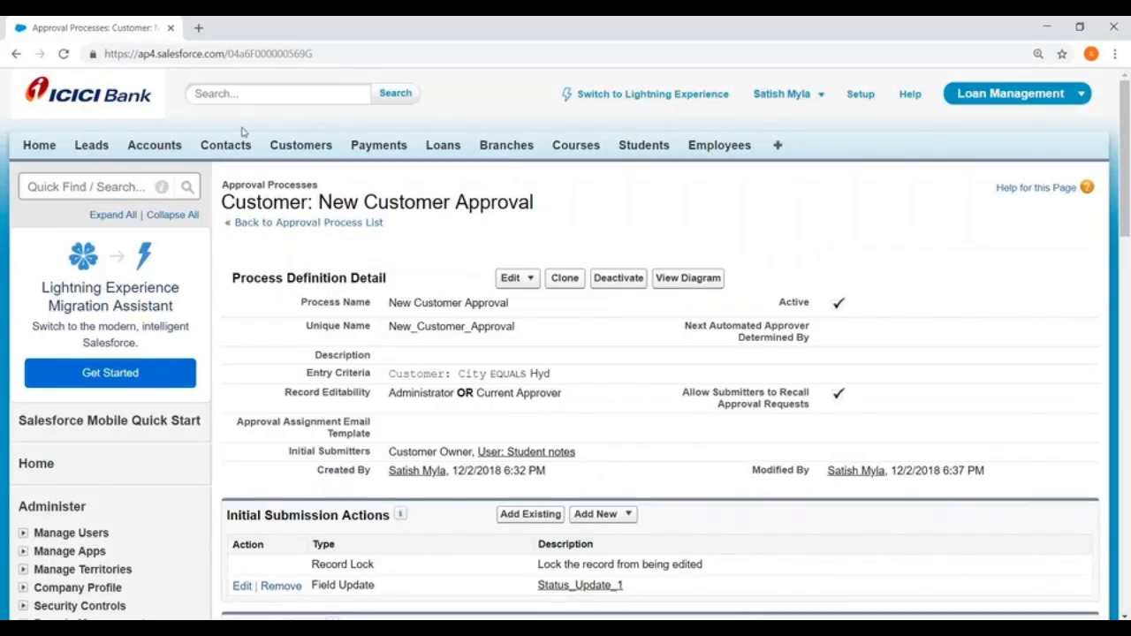
{"action": "right_click", "coordinate": [26, 146]}
{"action": "left_click", "coordinate": [72, 156]}
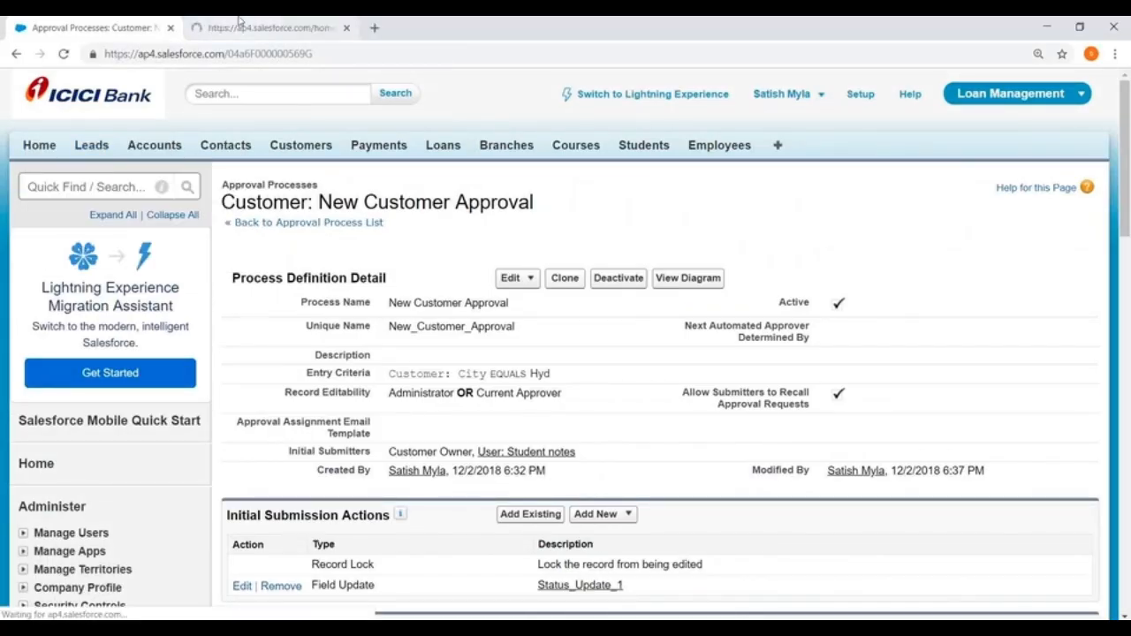
{"action": "left_click", "coordinate": [239, 23]}
- Find CID008 under Items to Approve and open its pending approval request
{"action": "scroll", "coordinate": [415, 328], "scroll_direction": "down", "scroll_amount": 8}
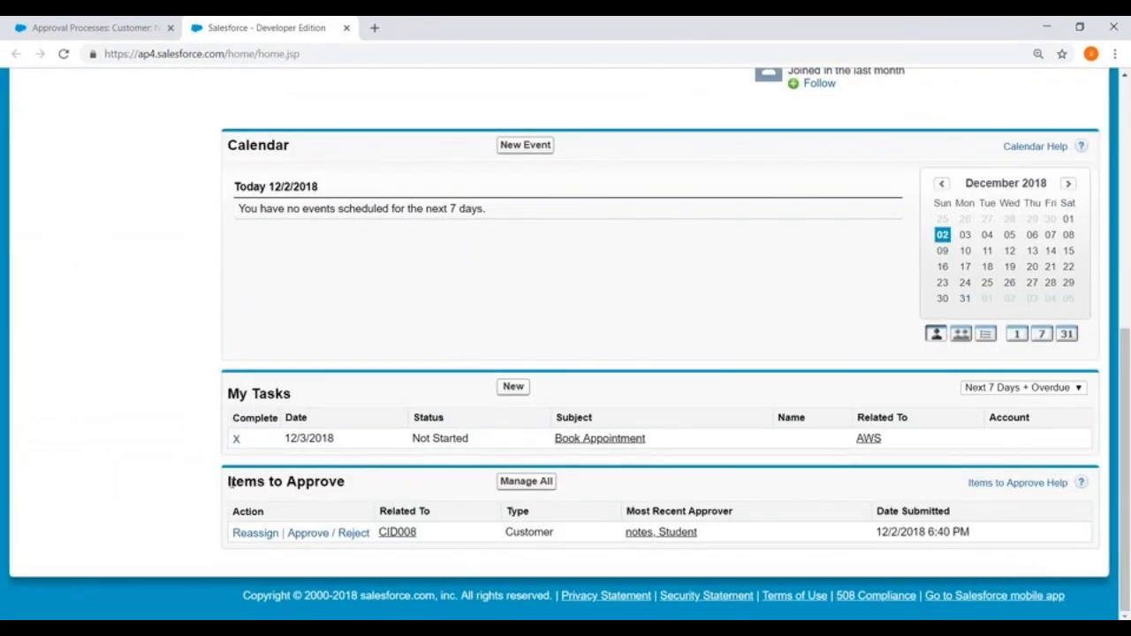
{"action": "left_click_drag", "start_coordinate": [229, 482], "coordinate": [348, 483]}
{"action": "left_click", "coordinate": [146, 442]}
{"action": "left_click_drag", "start_coordinate": [233, 480], "coordinate": [387, 492]}
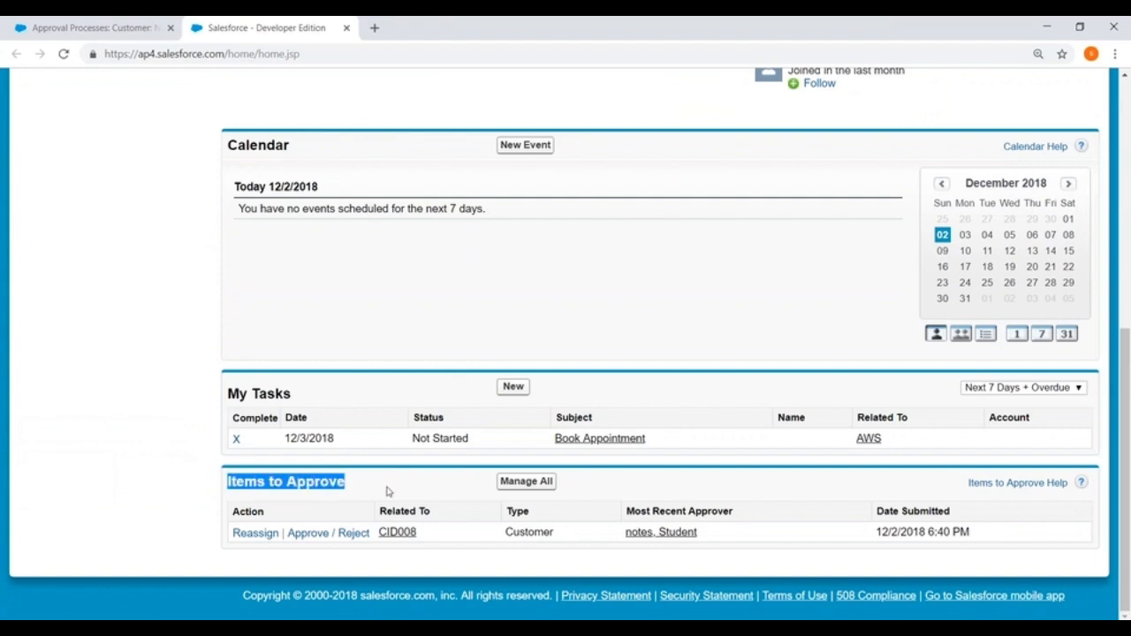
{"action": "left_click", "coordinate": [216, 478]}
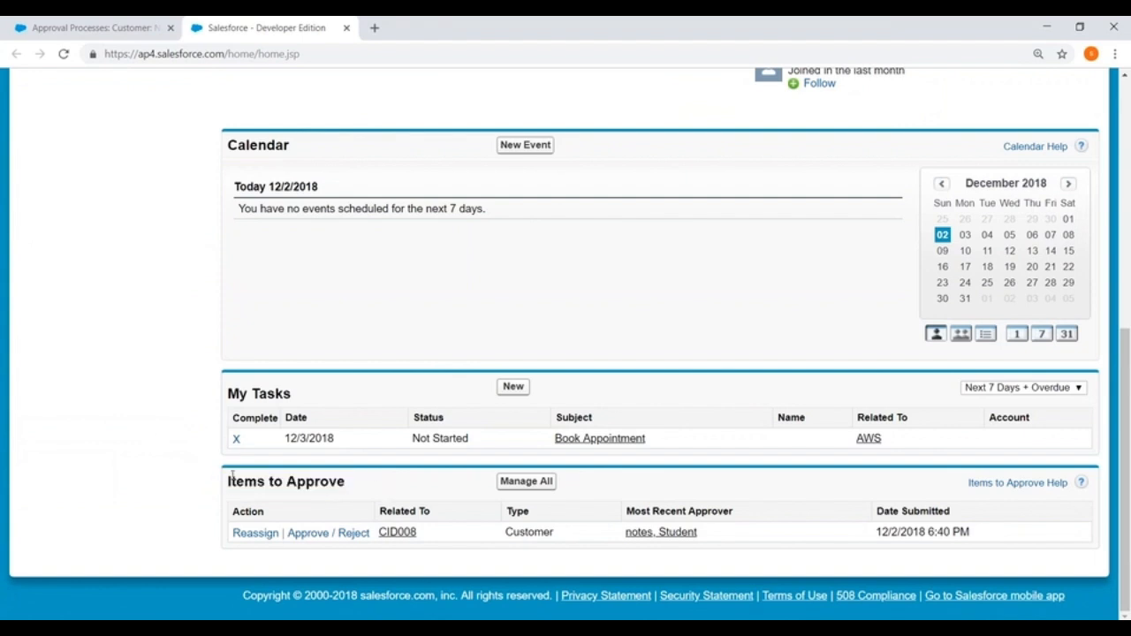
{"action": "left_click_drag", "start_coordinate": [232, 478], "coordinate": [390, 491]}
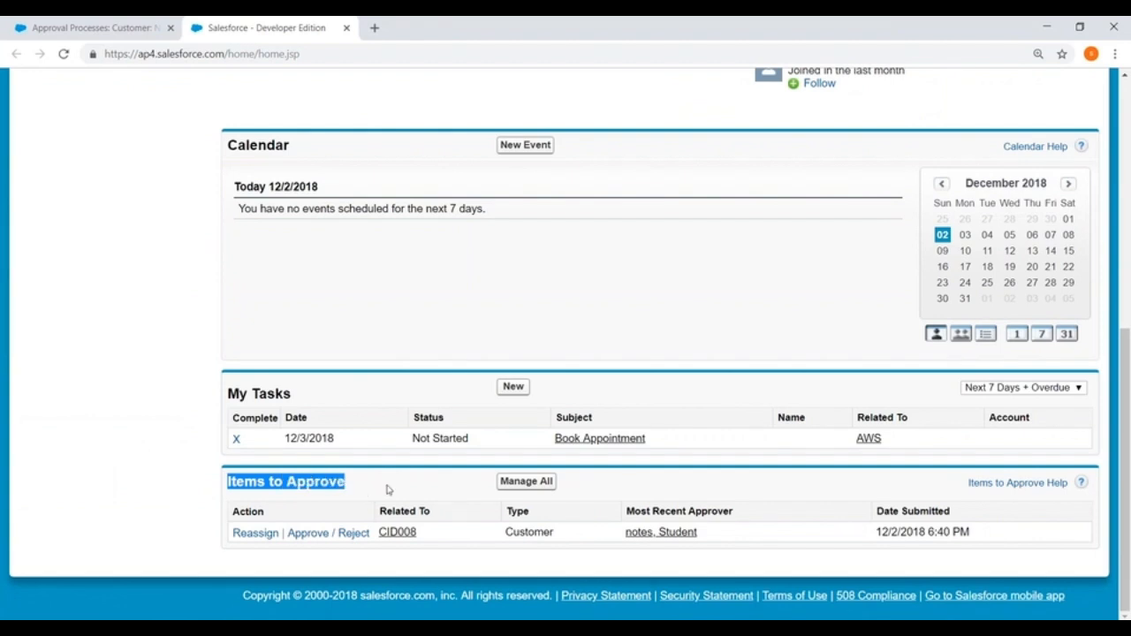
{"action": "left_click", "coordinate": [348, 535]}
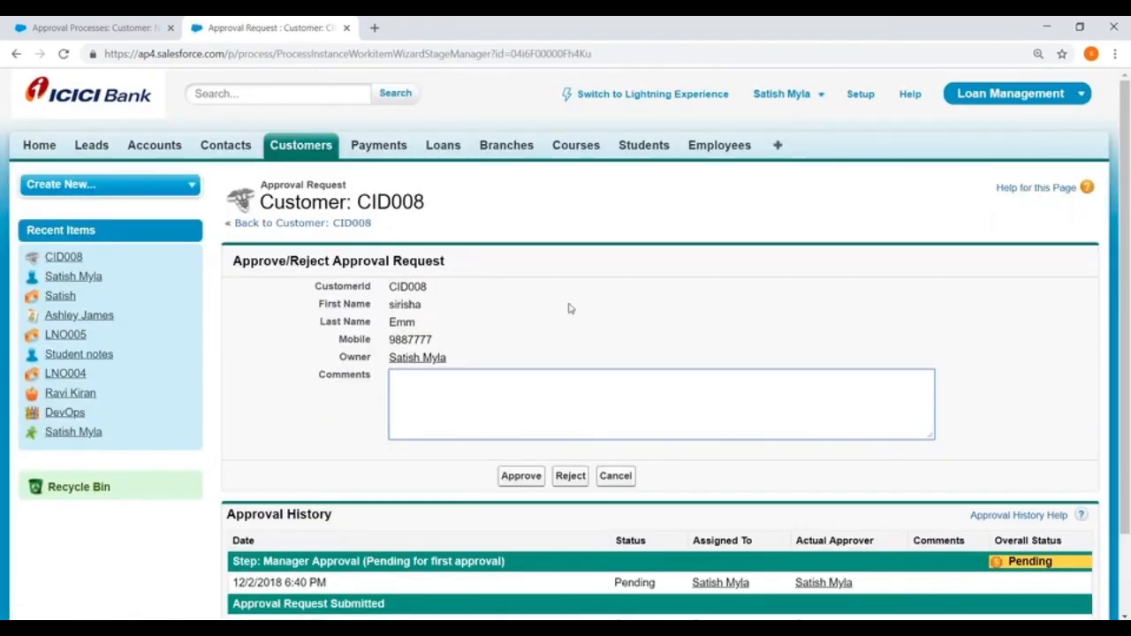
- Approve the CID008 approval request
{"action": "scroll", "coordinate": [569, 309], "scroll_direction": "down", "scroll_amount": 2}
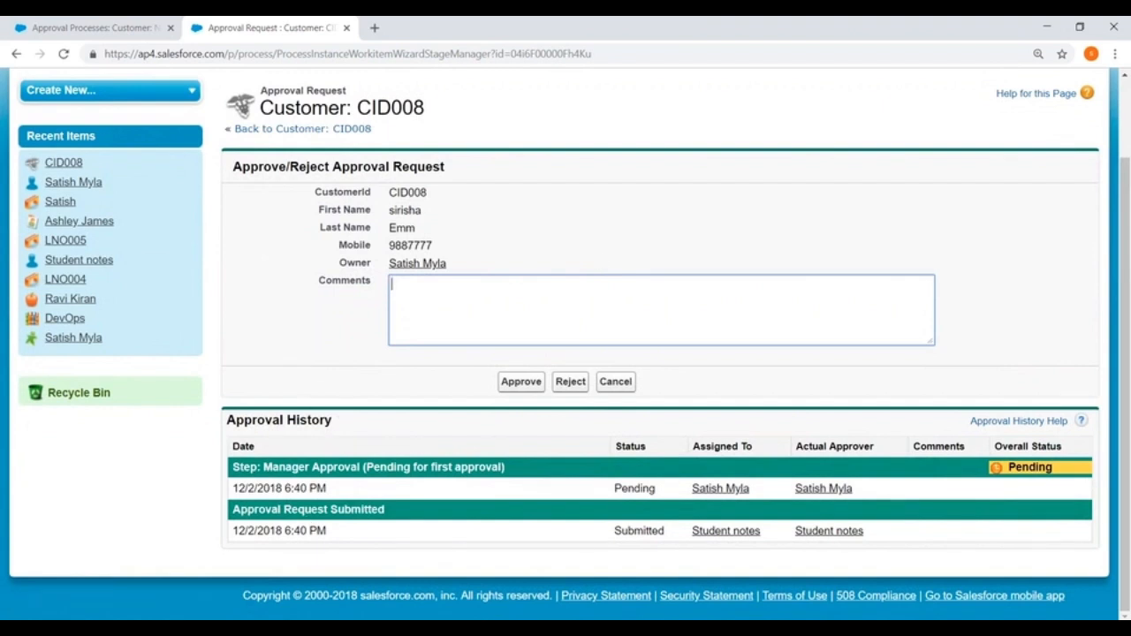
{"action": "left_click", "coordinate": [520, 381]}
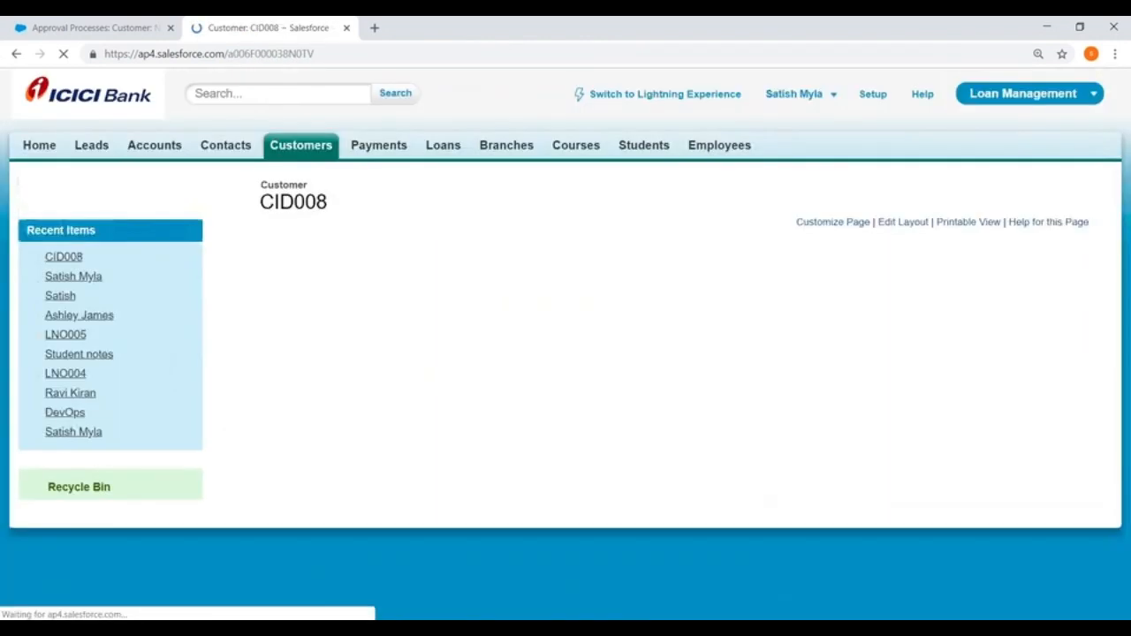
{"action": "scroll", "coordinate": [515, 351], "scroll_direction": "down", "scroll_amount": 4}
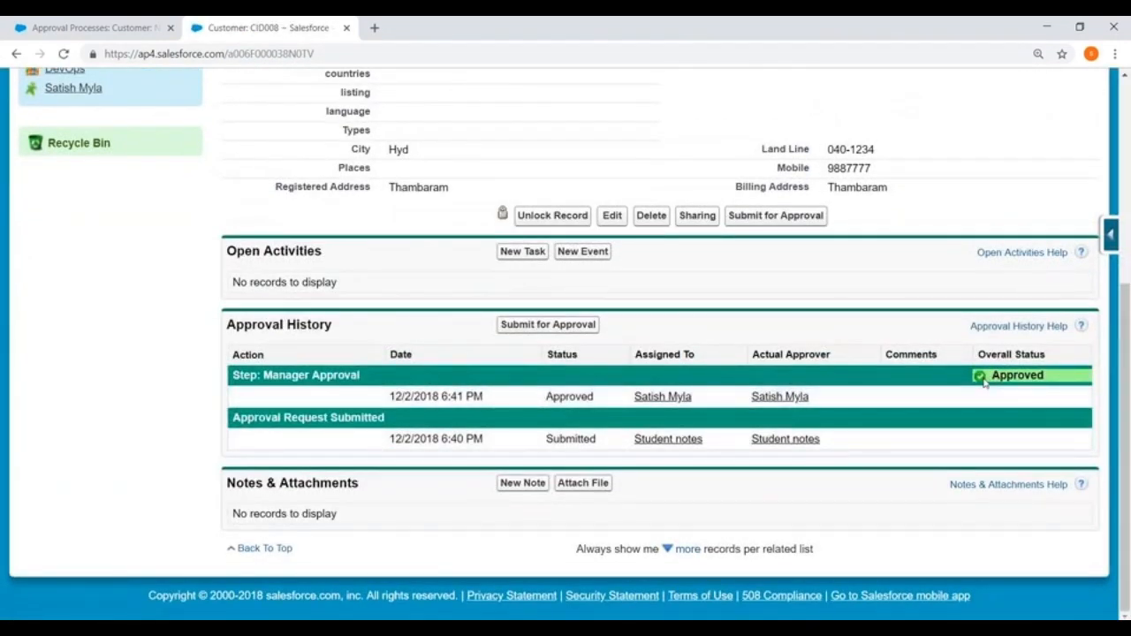
{"action": "scroll", "coordinate": [553, 383], "scroll_direction": "up", "scroll_amount": 3}
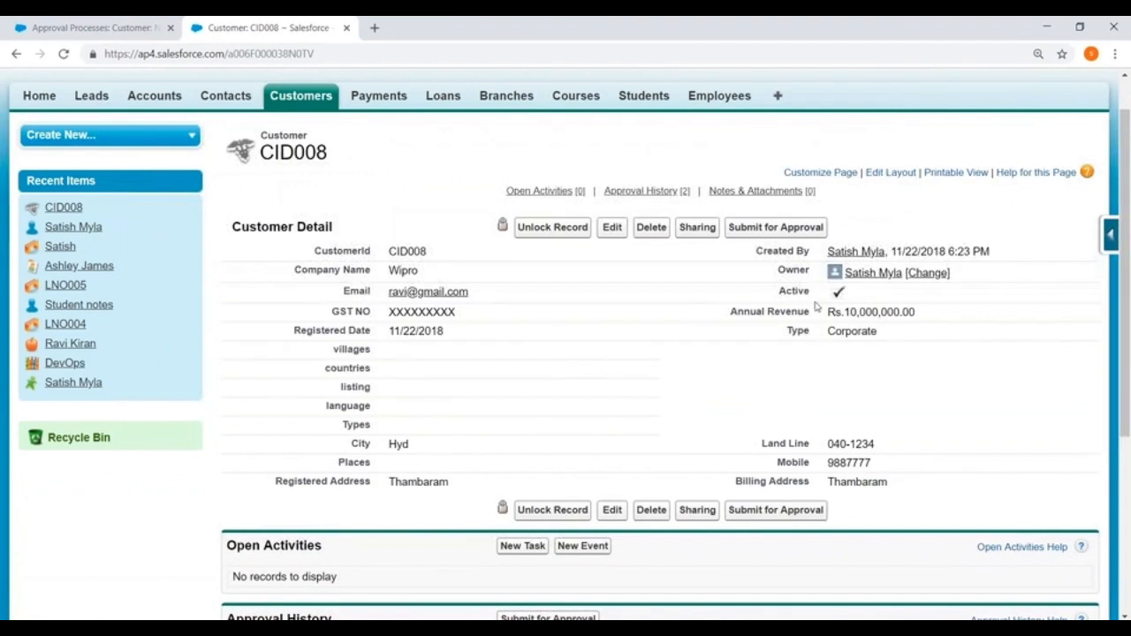
- Unlock the CID008 record and check its Approval History shows Approved
{"action": "left_click", "coordinate": [548, 228]}
{"action": "left_click", "coordinate": [644, 140]}
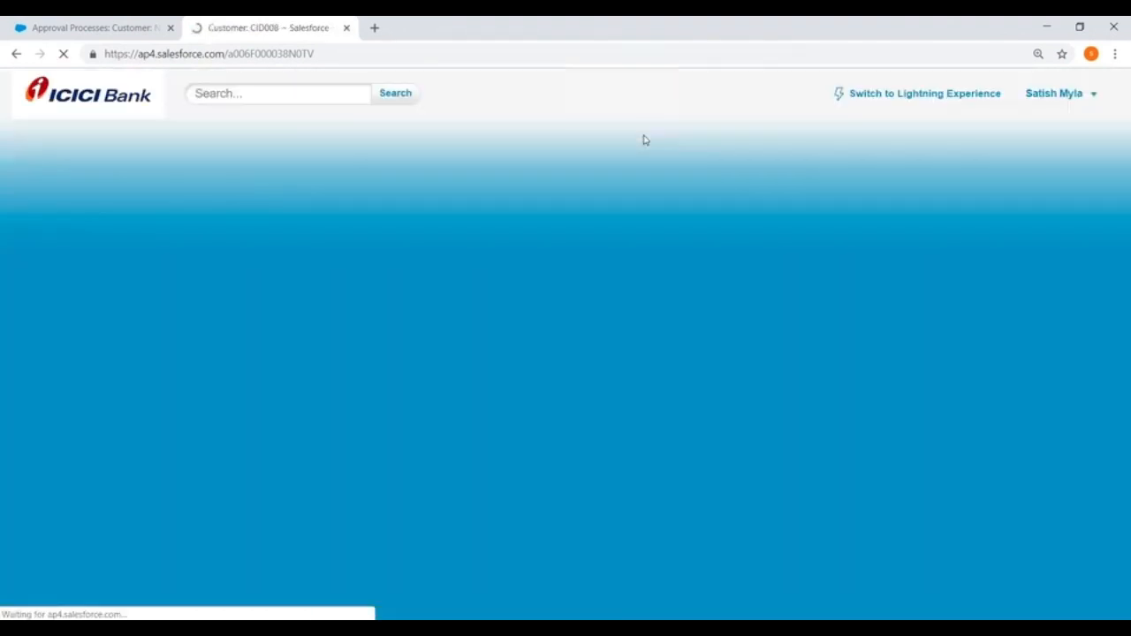
{"action": "scroll", "coordinate": [651, 252], "scroll_direction": "down", "scroll_amount": 2}
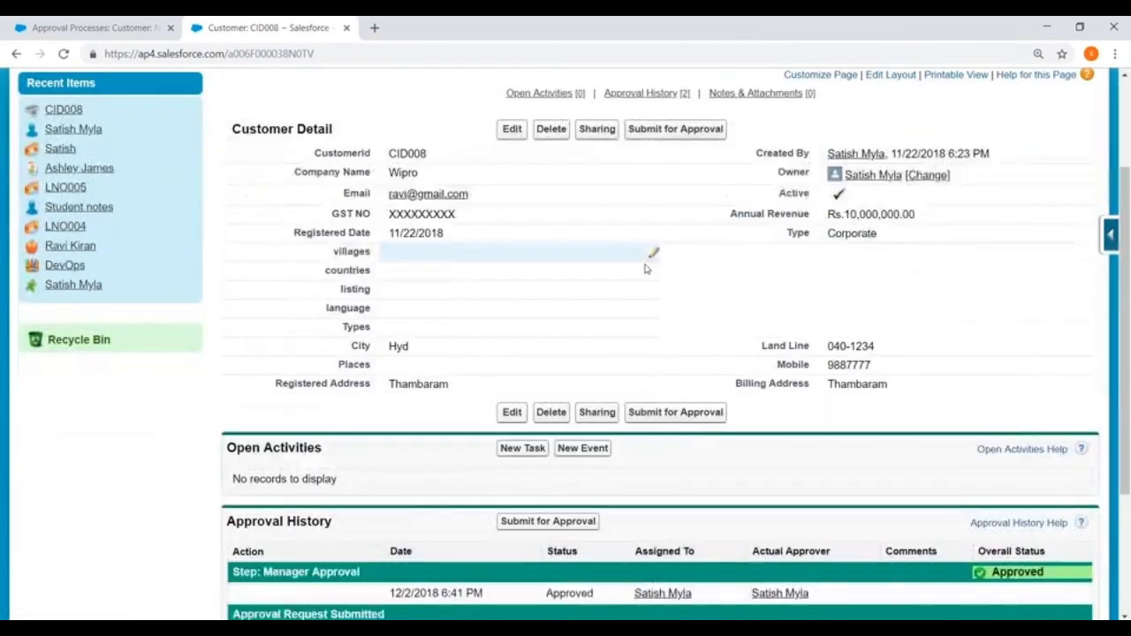
{"action": "scroll", "coordinate": [645, 273], "scroll_direction": "up", "scroll_amount": 2}
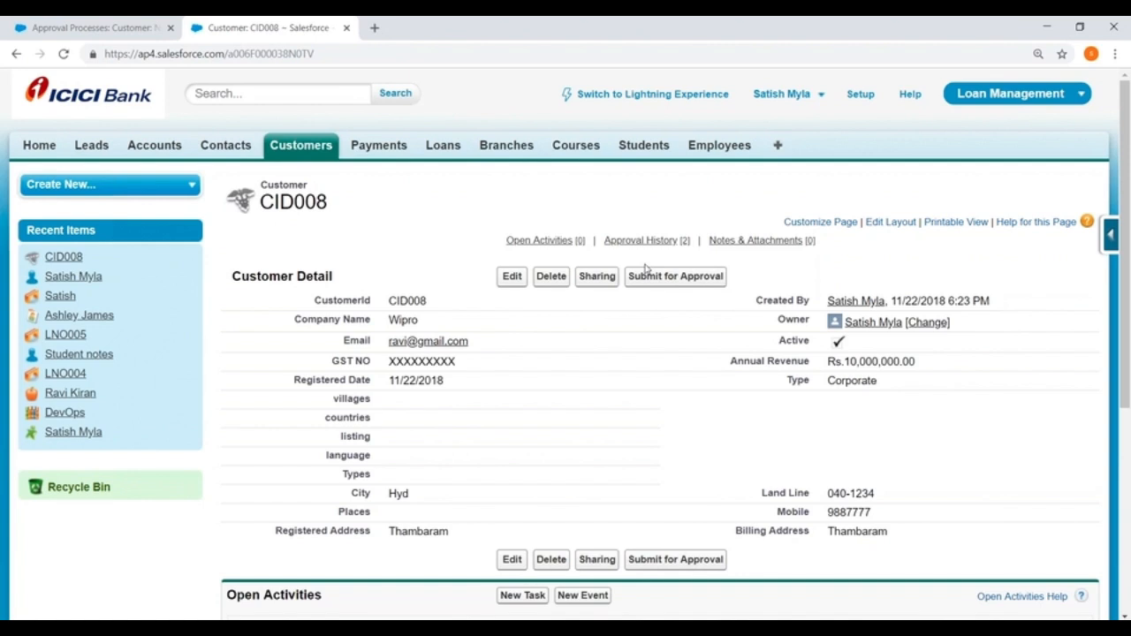
{"action": "scroll", "coordinate": [596, 273], "scroll_direction": "down", "scroll_amount": 2}
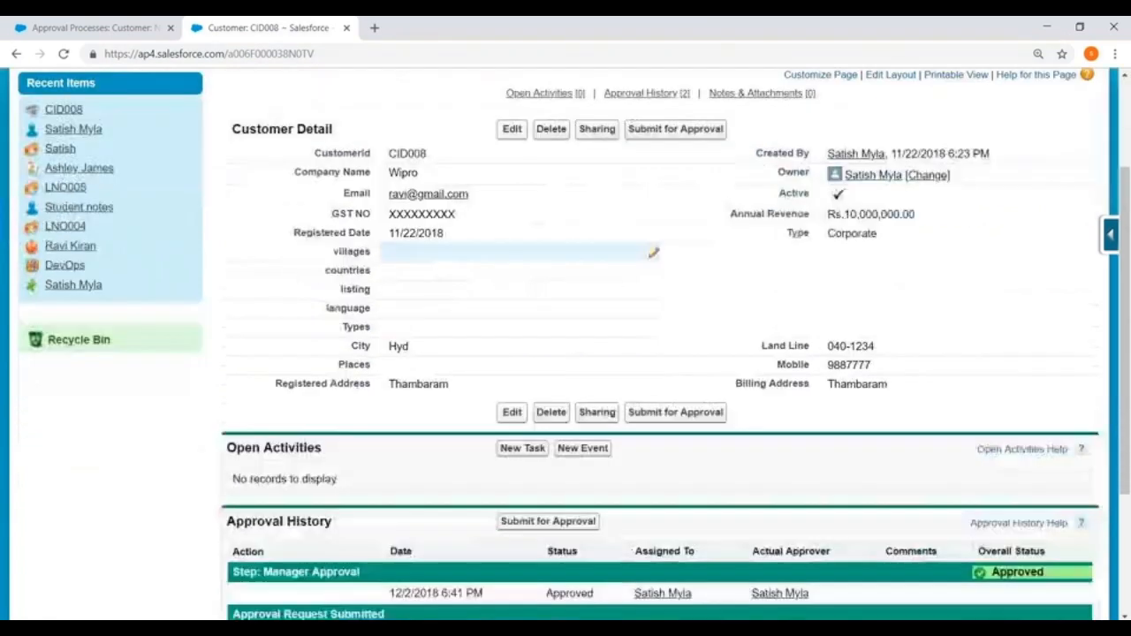
{"action": "scroll", "coordinate": [548, 261], "scroll_direction": "up", "scroll_amount": 2}
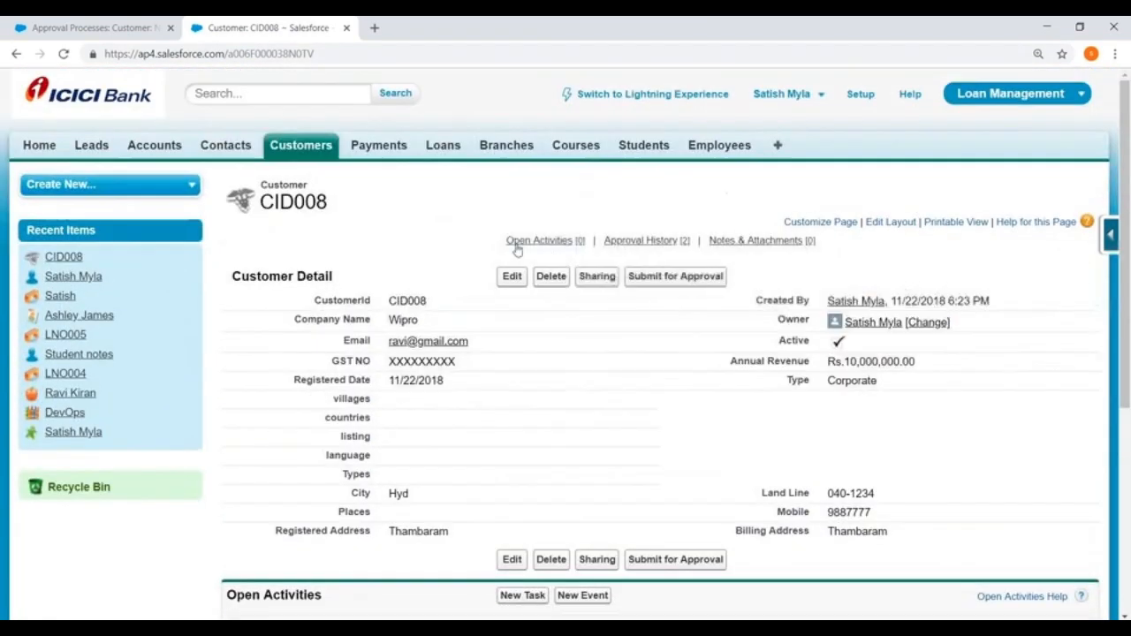
{"action": "left_click", "coordinate": [92, 27]}
- Edit the Manager Approval step and continue to its criteria page
{"action": "scroll", "coordinate": [473, 309], "scroll_direction": "down", "scroll_amount": 1}
{"action": "scroll", "coordinate": [474, 308], "scroll_direction": "down", "scroll_amount": 2}
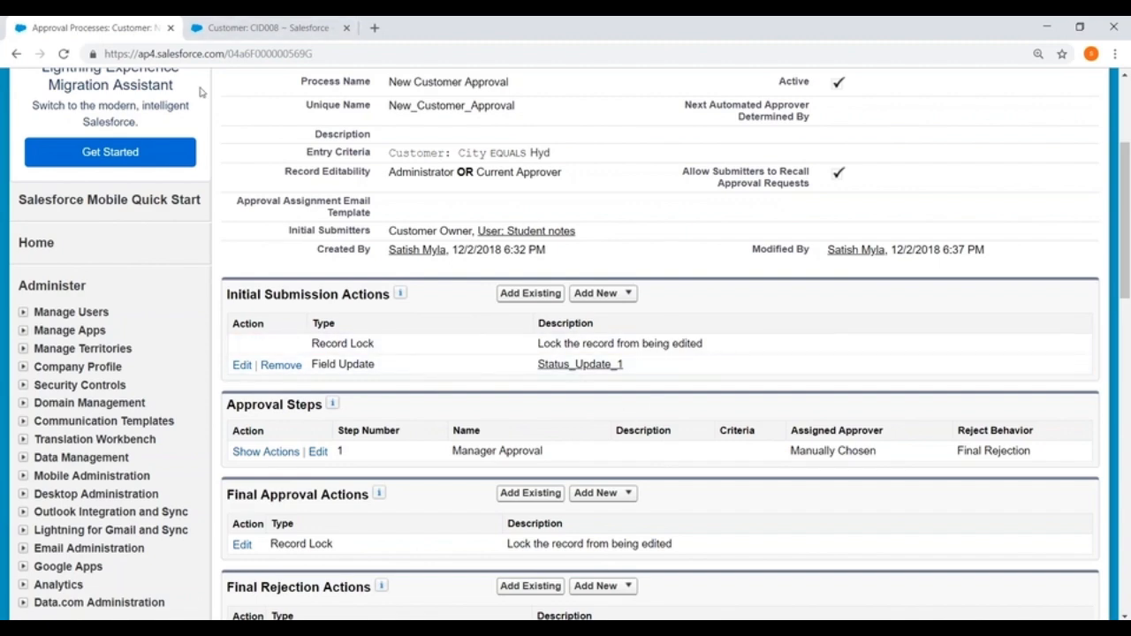
{"action": "scroll", "coordinate": [468, 283], "scroll_direction": "down", "scroll_amount": 3}
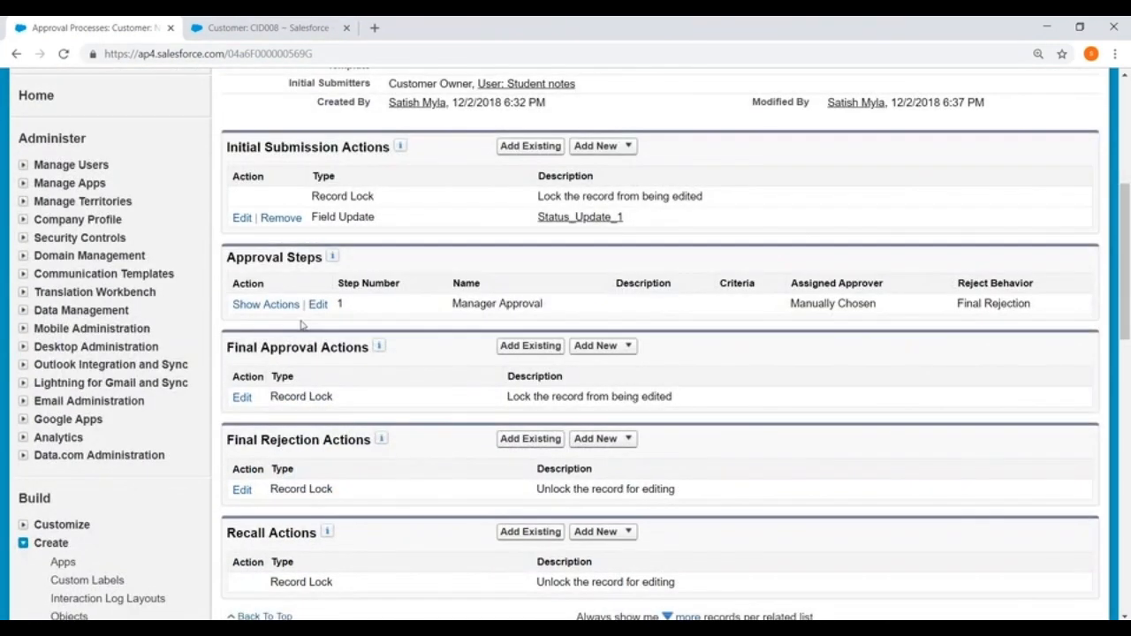
{"action": "left_click", "coordinate": [317, 304]}
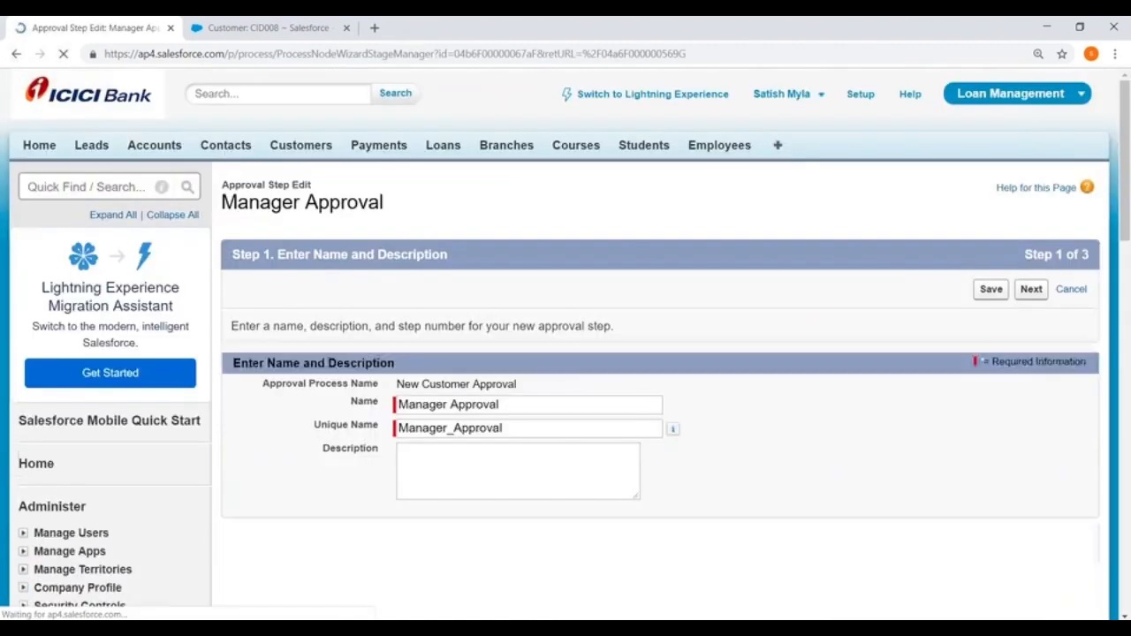
{"action": "scroll", "coordinate": [586, 202], "scroll_direction": "down", "scroll_amount": 3}
{"action": "left_click", "coordinate": [1030, 390]}
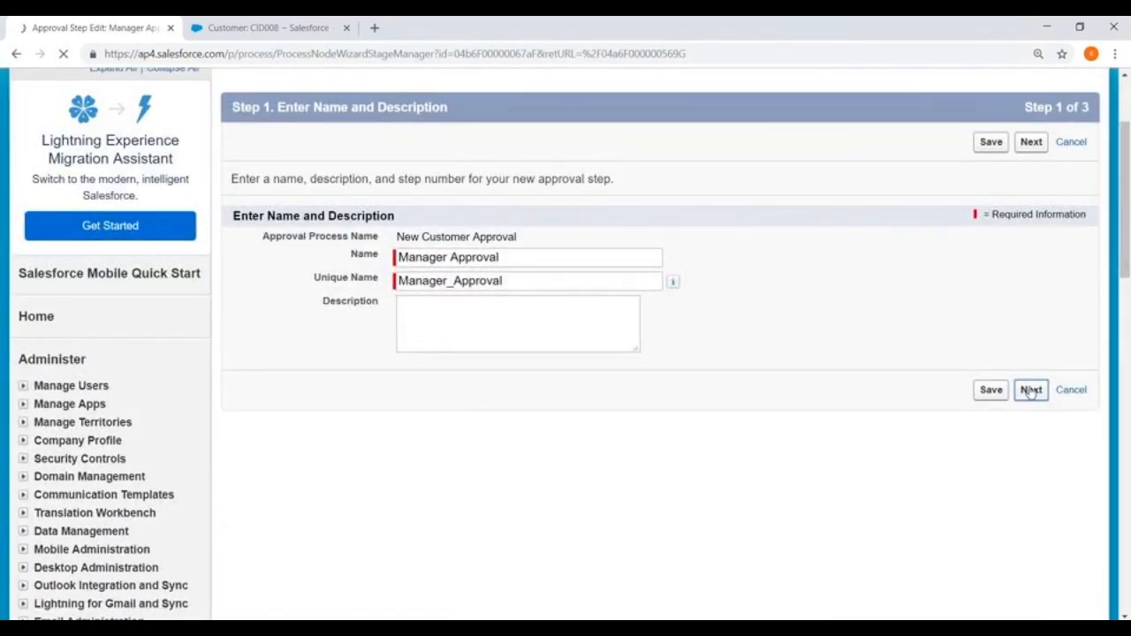
- Require Annual Revenue greater than 5000000 for the step and save the criteria
{"action": "scroll", "coordinate": [200, 279], "scroll_direction": "down", "scroll_amount": 3}
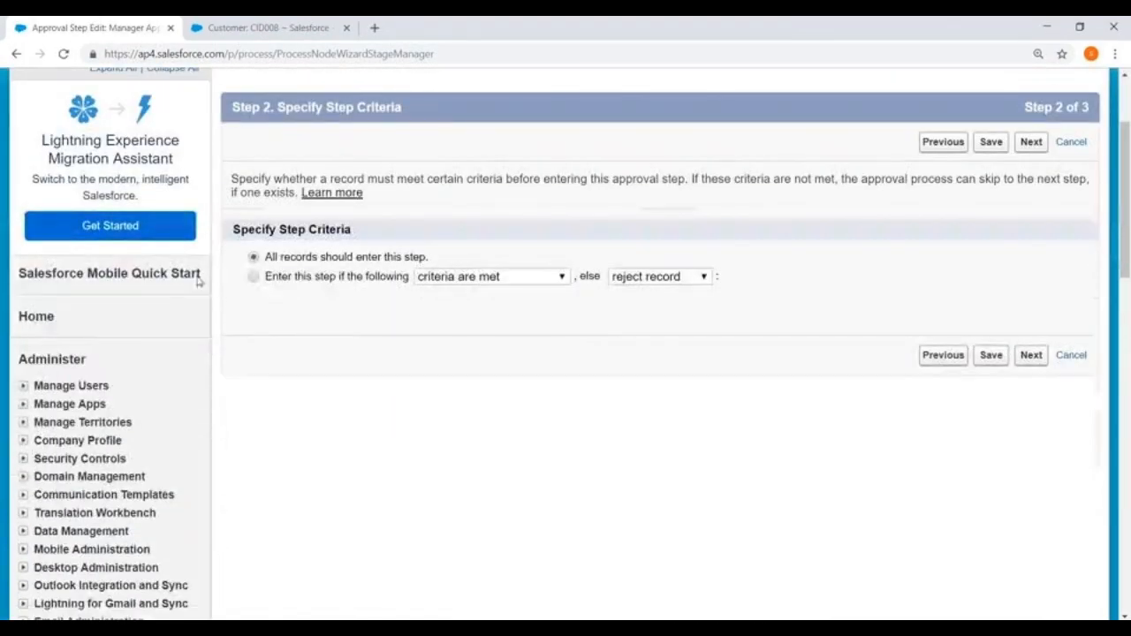
{"action": "left_click", "coordinate": [254, 278]}
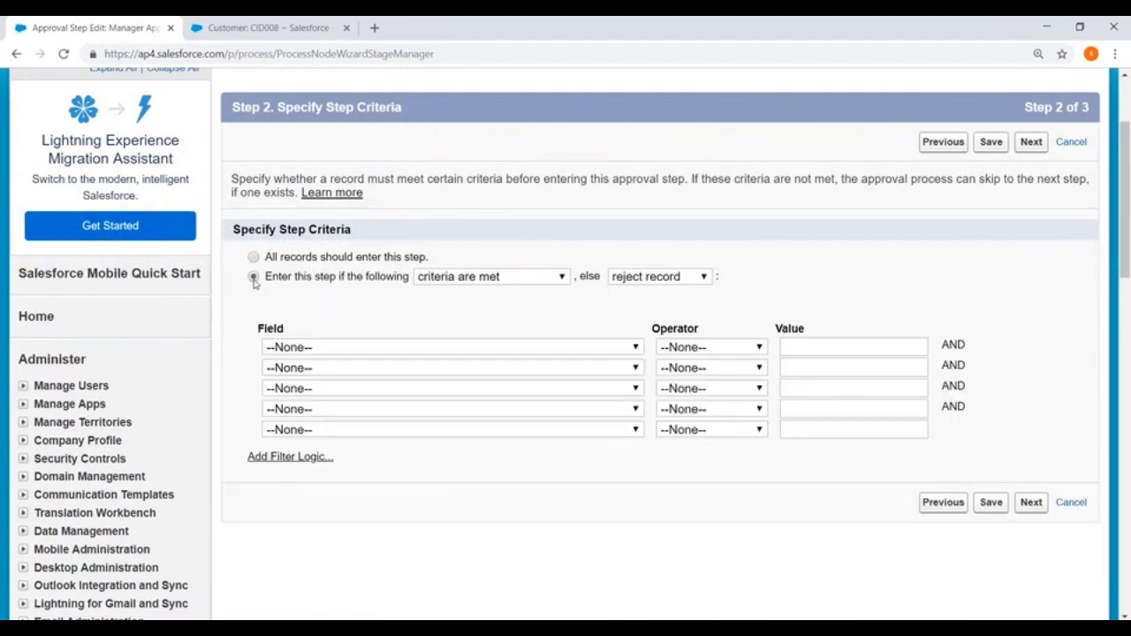
{"action": "left_click", "coordinate": [532, 349]}
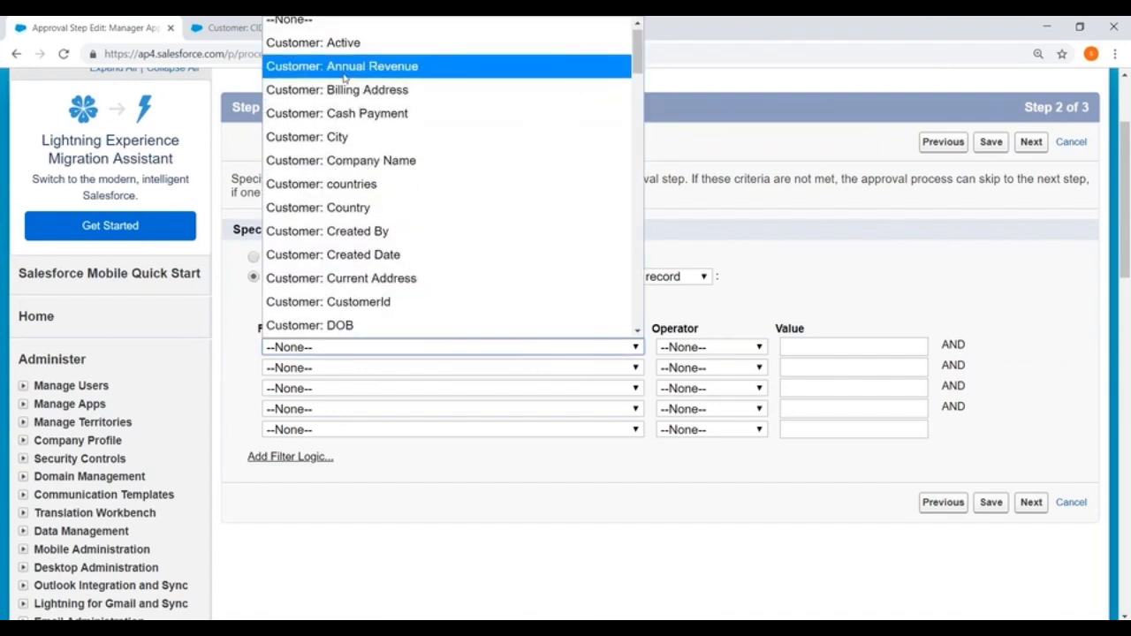
{"action": "left_click", "coordinate": [343, 74]}
{"action": "left_click", "coordinate": [730, 347]}
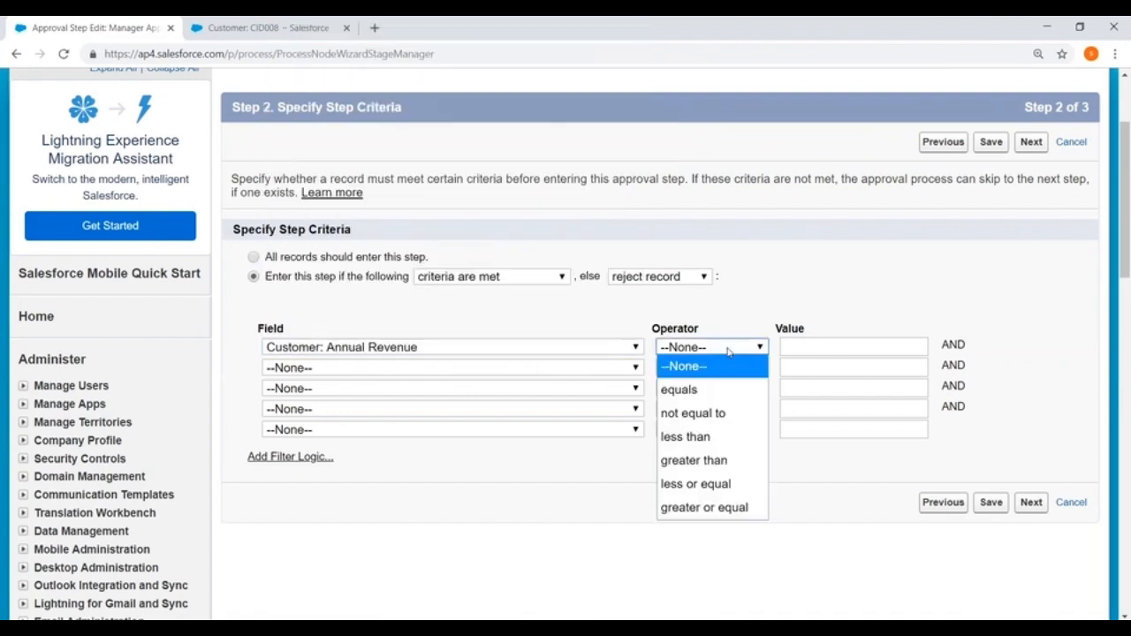
{"action": "left_click", "coordinate": [724, 460]}
{"action": "left_click", "coordinate": [807, 348]}
{"action": "type", "text": "50"}
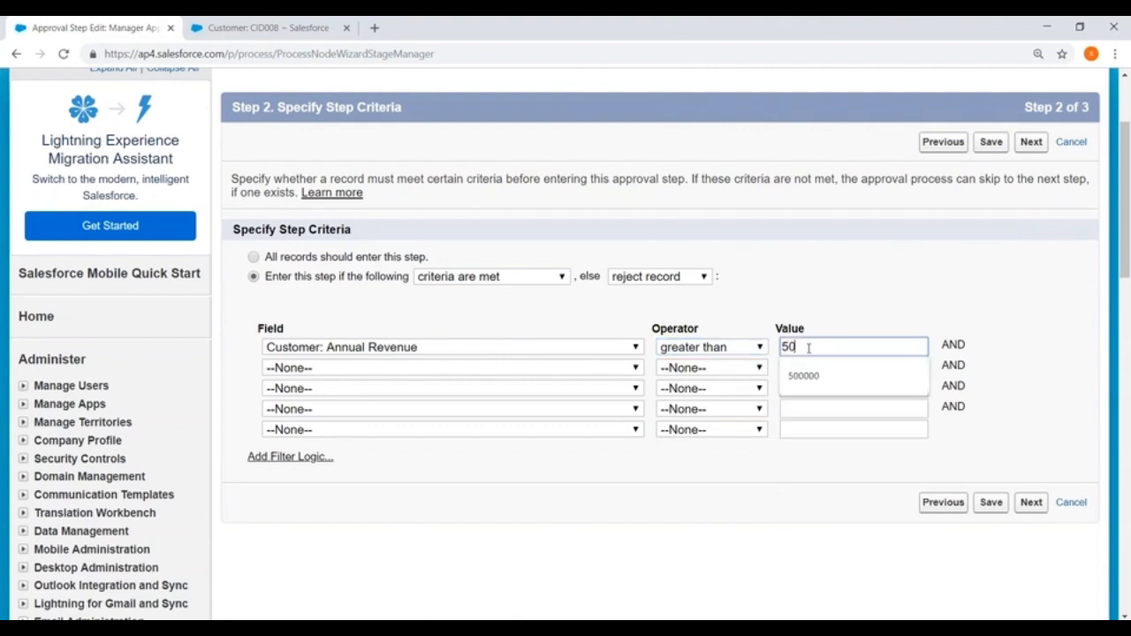
{"action": "type", "text": "00000"}
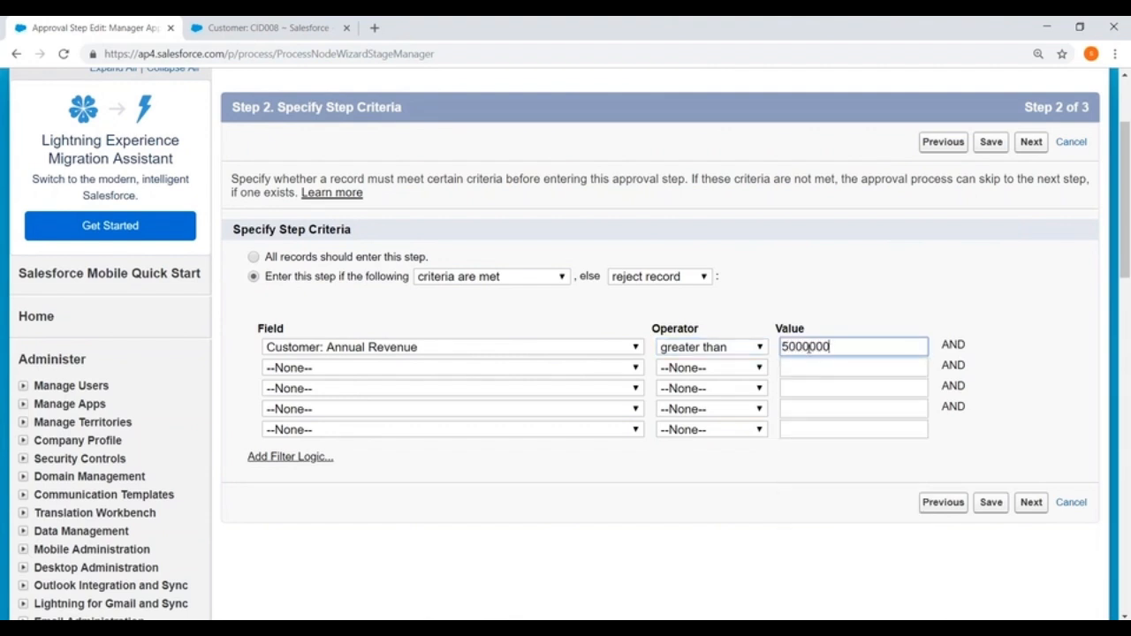
{"action": "left_click", "coordinate": [991, 502]}
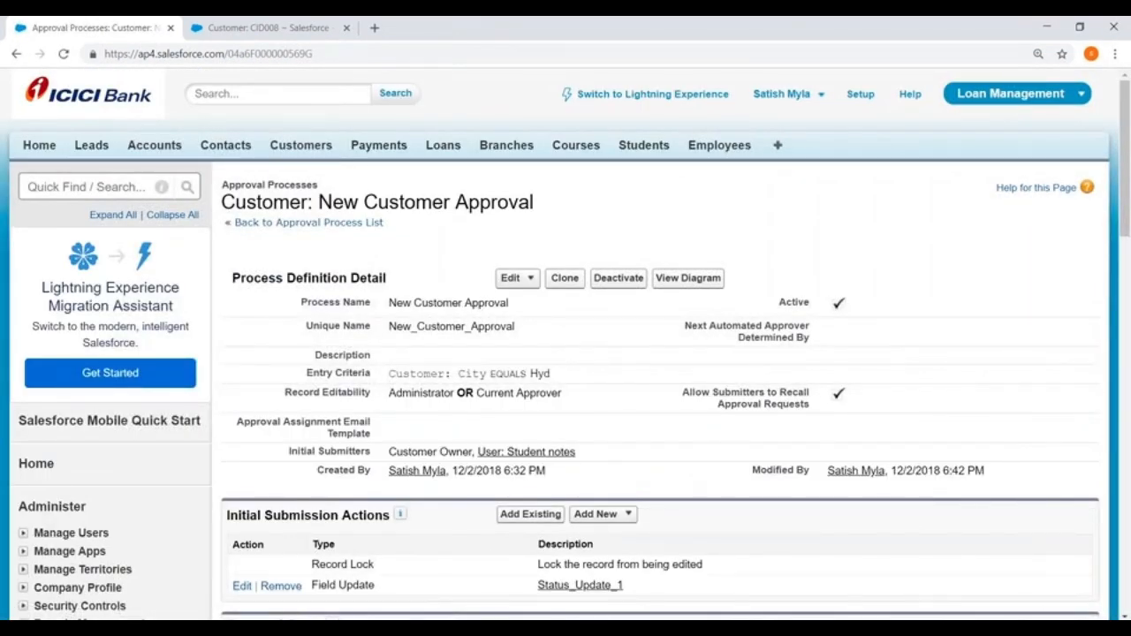
- Reload the CID008 record and zoom out to check its Annual Revenue
{"action": "scroll", "coordinate": [812, 513], "scroll_direction": "down", "scroll_amount": 3}
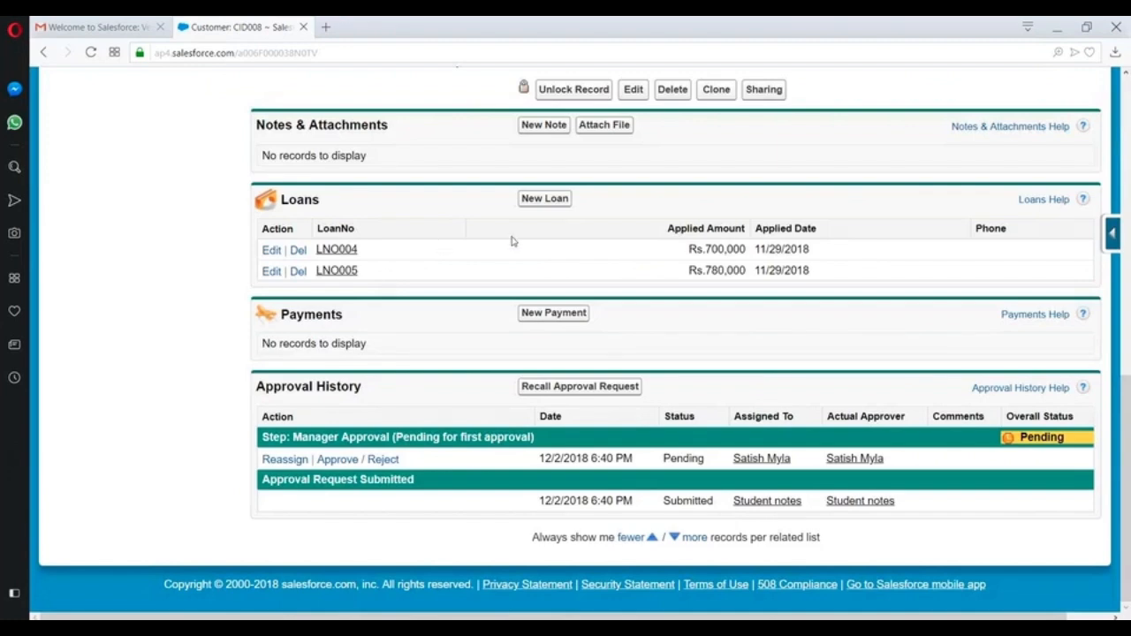
{"action": "scroll", "coordinate": [510, 239], "scroll_direction": "up", "scroll_amount": 10}
{"action": "left_click", "coordinate": [361, 51]}
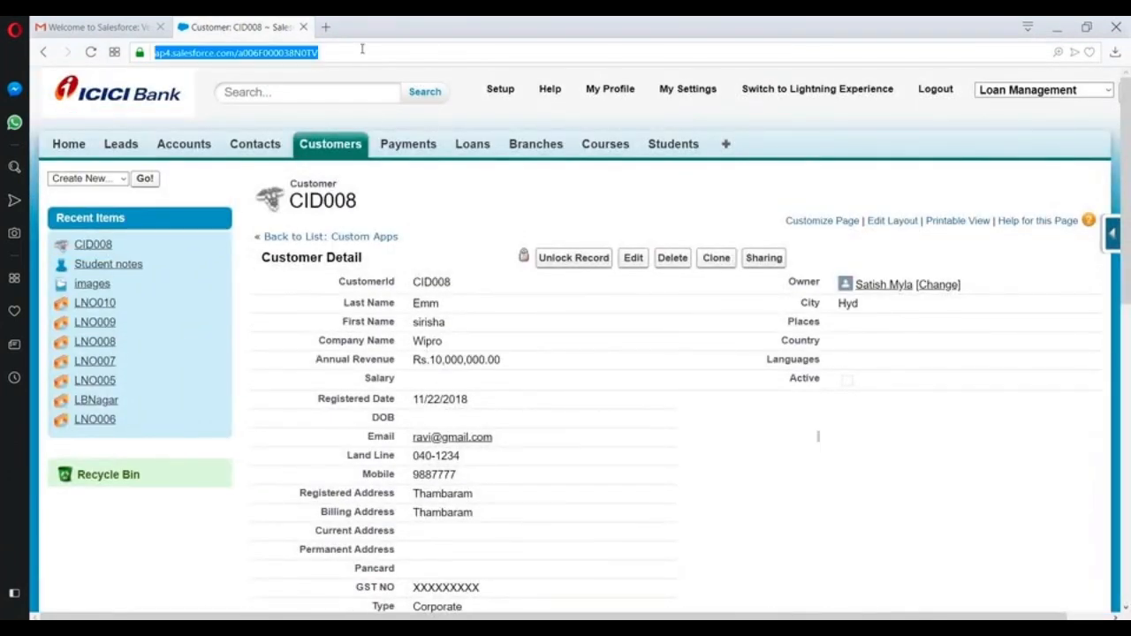
{"action": "key", "text": "Return"}
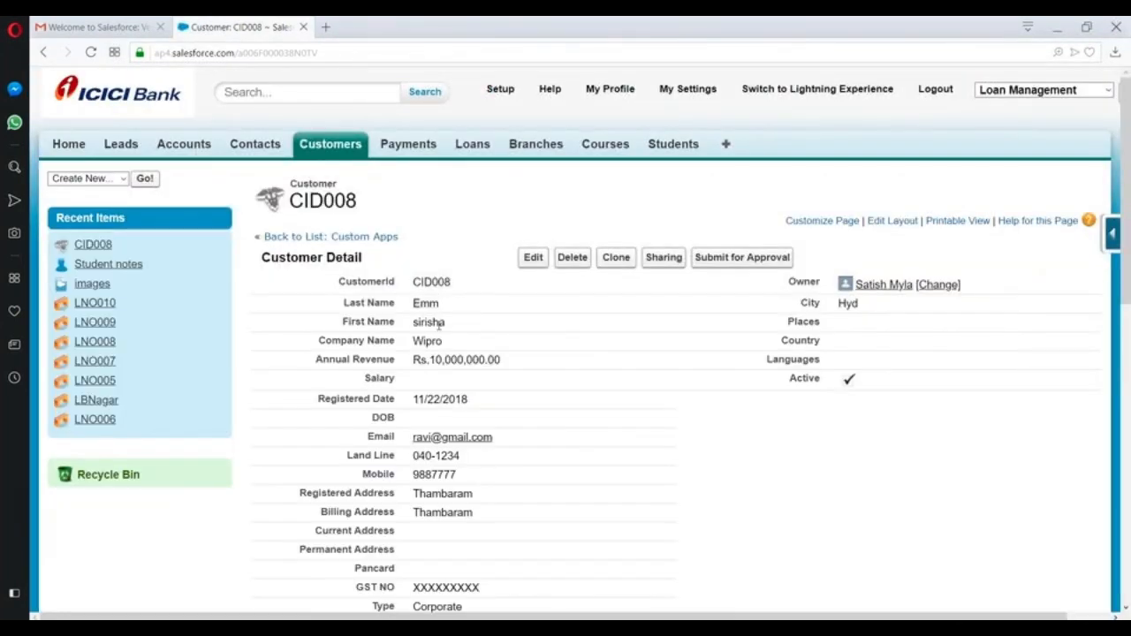
{"action": "left_click_drag", "start_coordinate": [465, 358], "coordinate": [501, 359]}
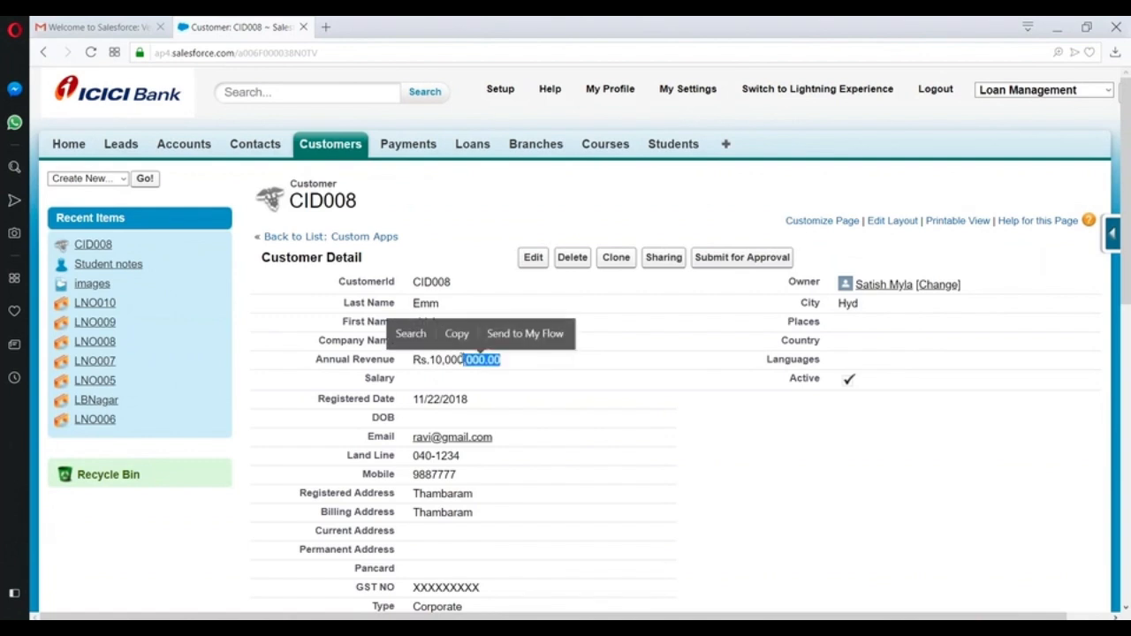
{"action": "left_click", "coordinate": [639, 361]}
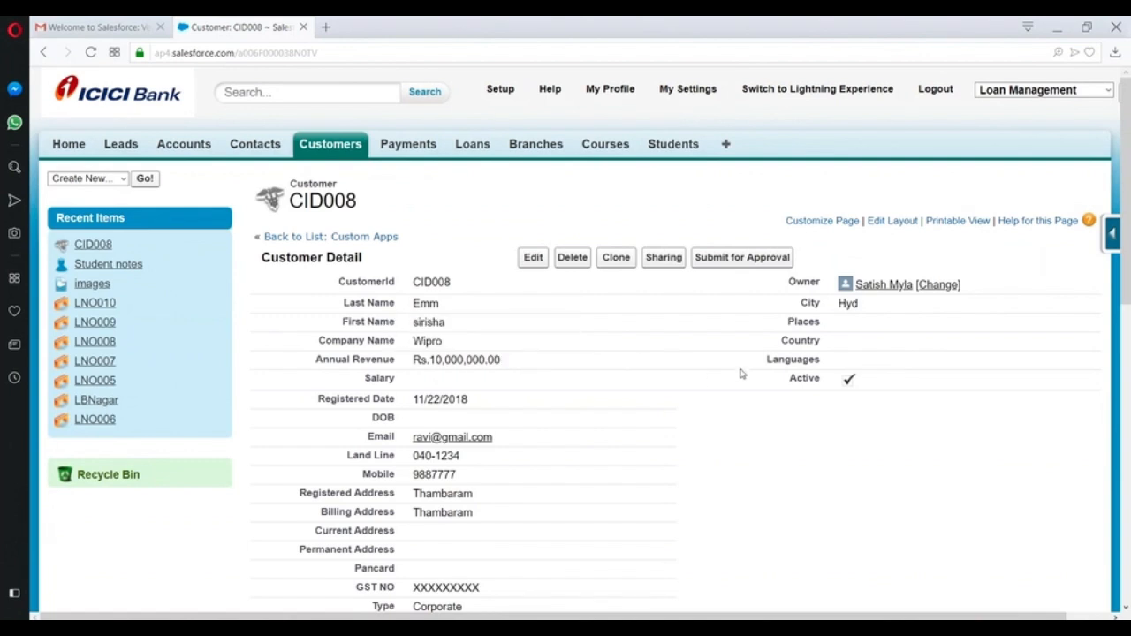
{"action": "key", "text": "ctrl+minus"}
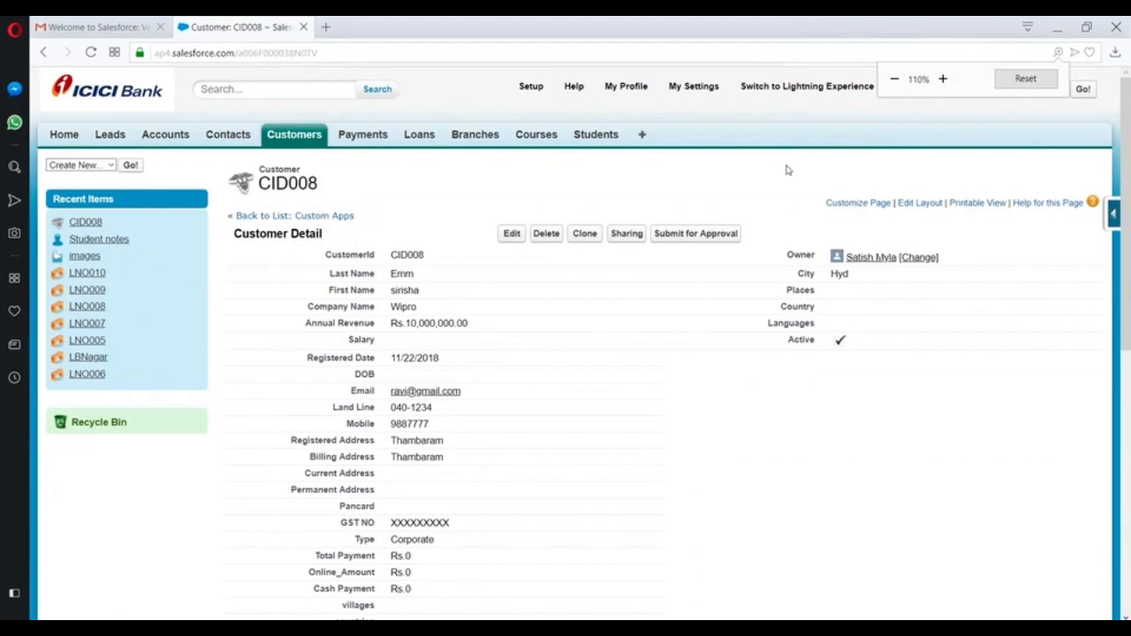
- Change CID008's Annual Revenue to 2,000,000.00 and save
{"action": "left_click", "coordinate": [511, 234]}
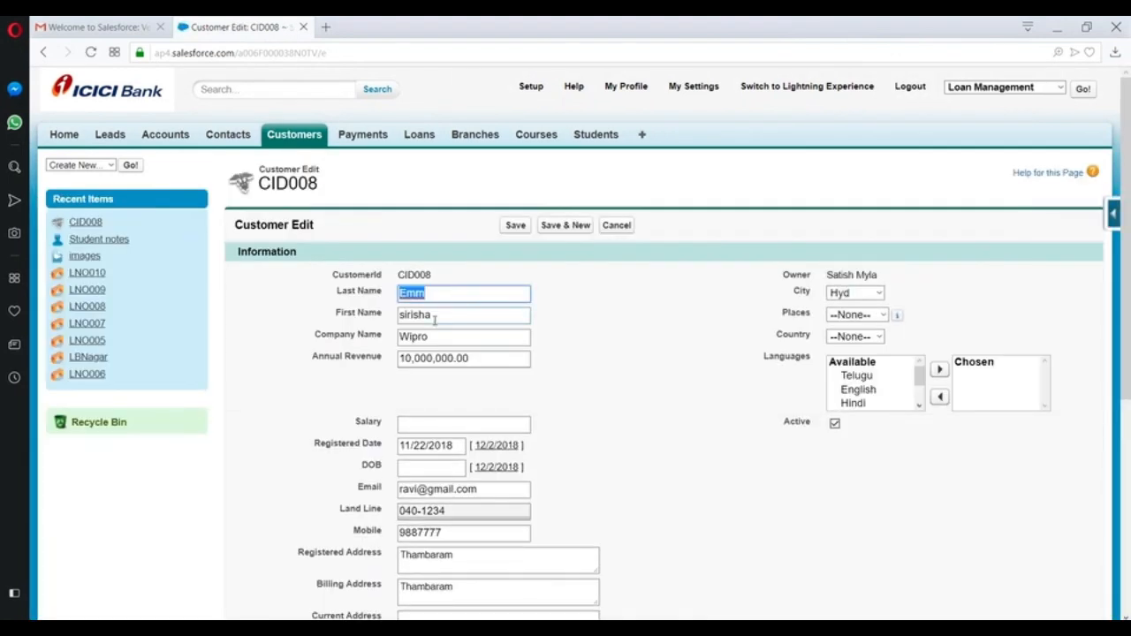
{"action": "left_click", "coordinate": [409, 358]}
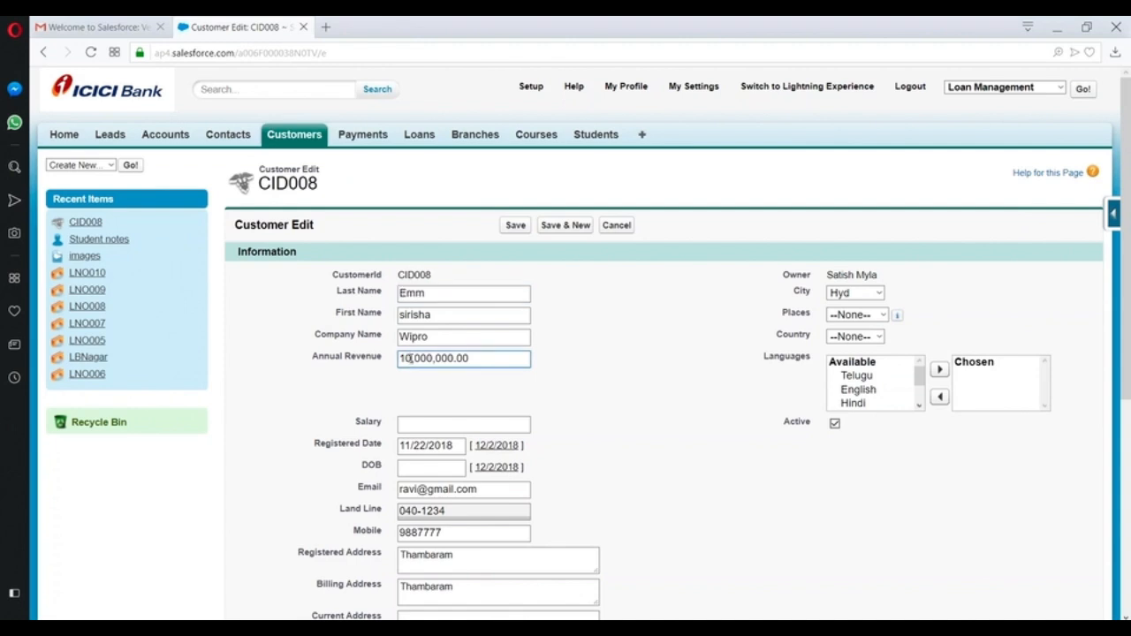
{"action": "key", "text": "BackSpace"}
{"action": "key", "text": "BackSpace"}
{"action": "key", "text": "ctrl+a"}
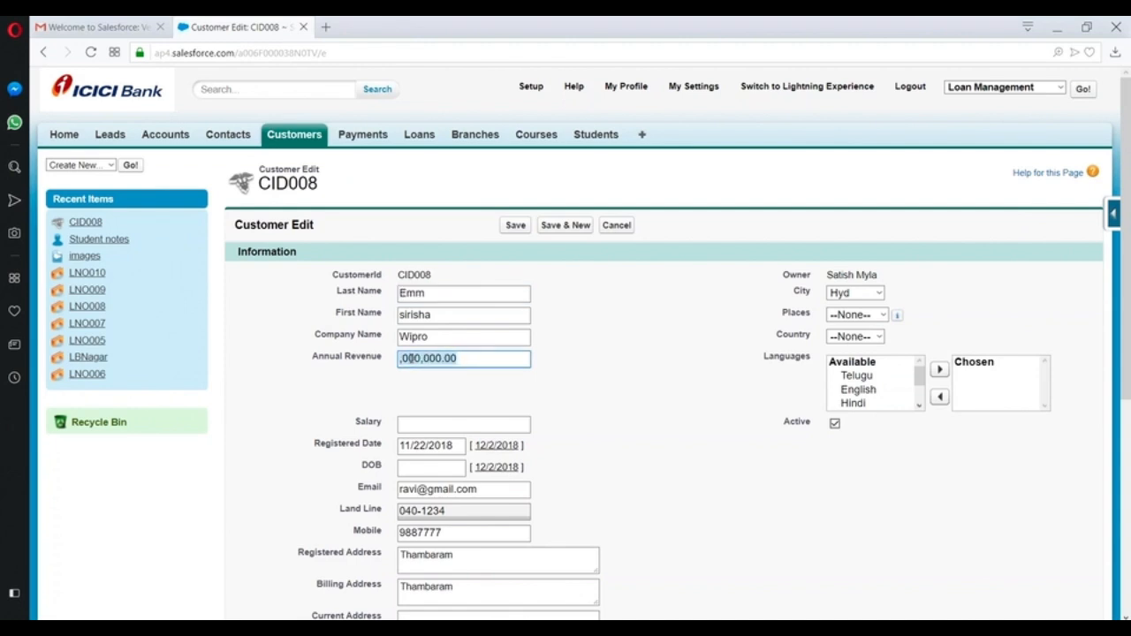
{"action": "type", "text": "2"}
{"action": "left_click", "coordinate": [516, 225]}
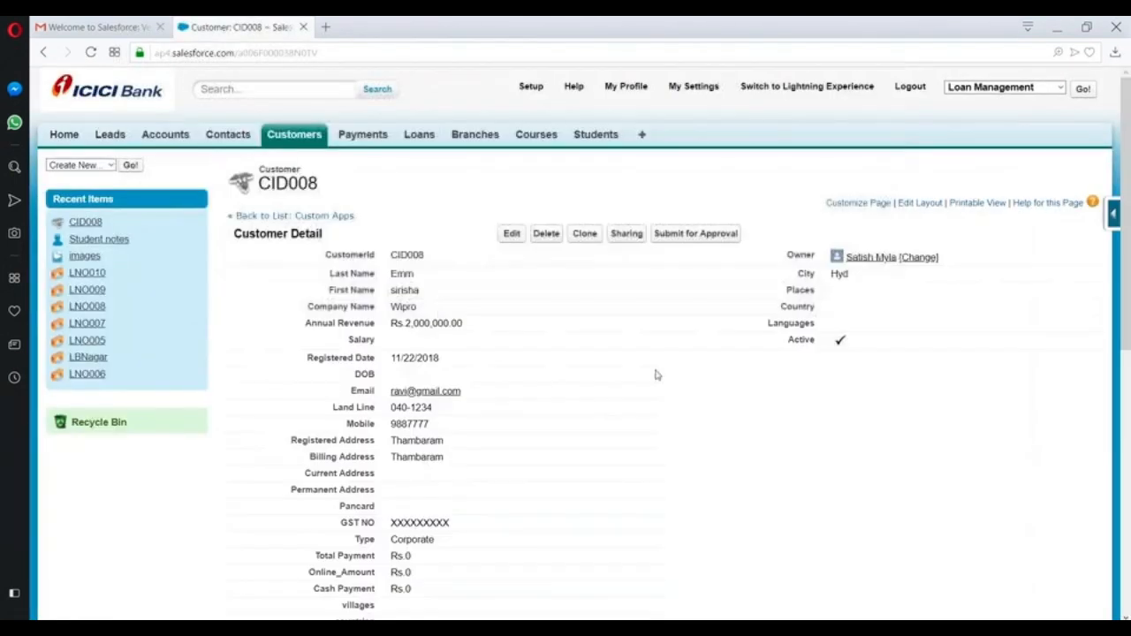
- Submit CID008 for approval, confirming the prompt
{"action": "left_click", "coordinate": [691, 235]}
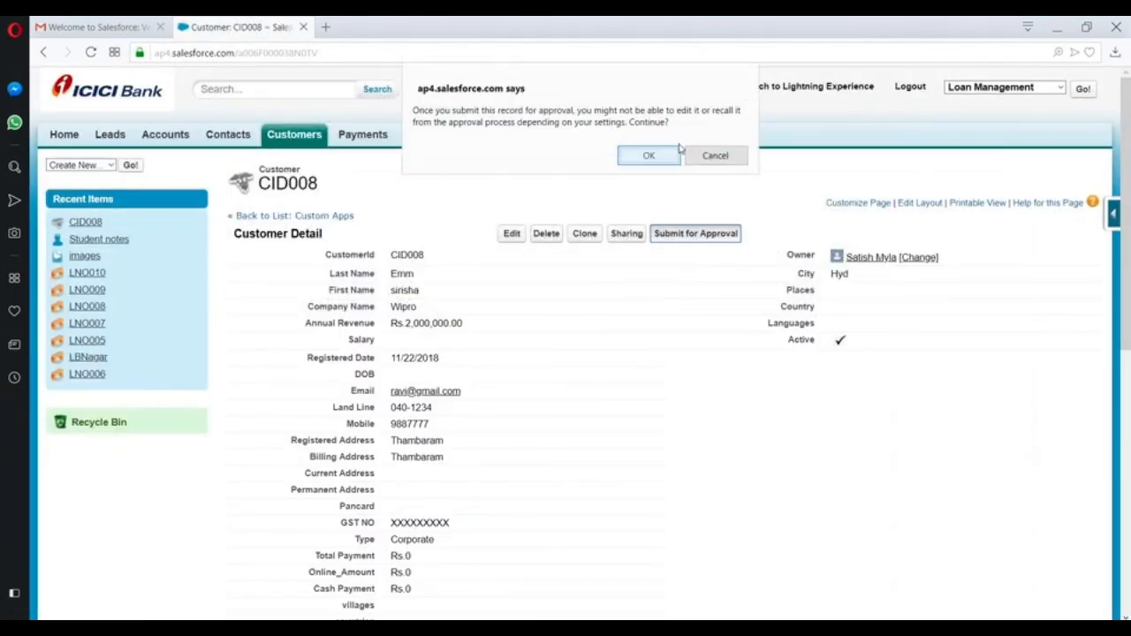
{"action": "left_click", "coordinate": [648, 157]}
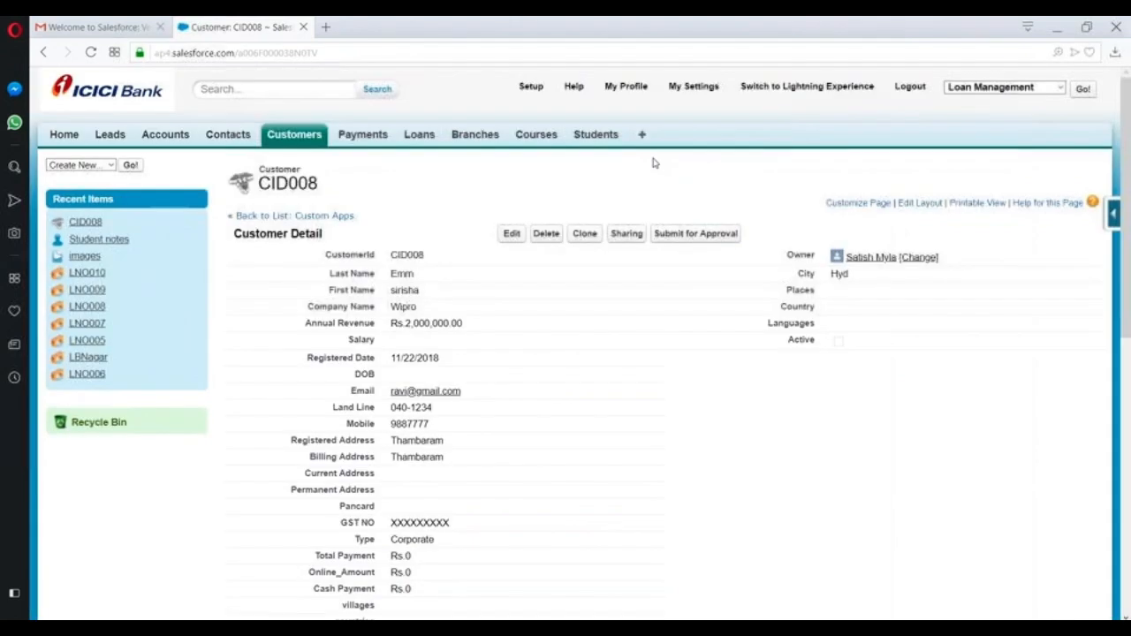
{"action": "scroll", "coordinate": [651, 192], "scroll_direction": "down", "scroll_amount": 3}
{"action": "scroll", "coordinate": [631, 209], "scroll_direction": "up", "scroll_amount": 3}
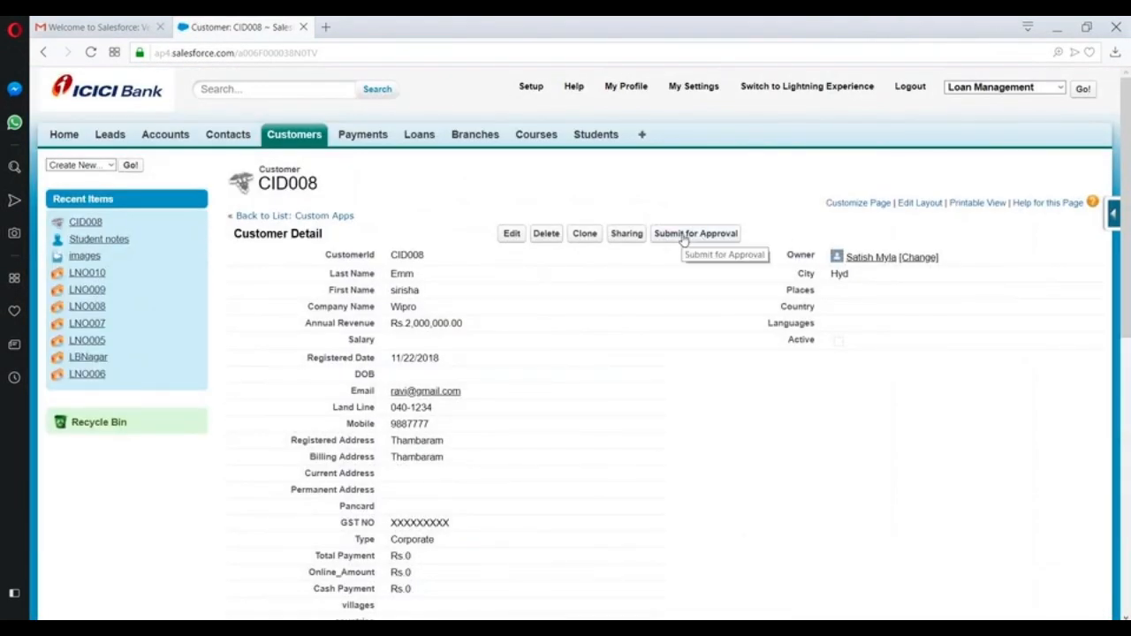
- Scroll CID008's Approval History to confirm the 6:43 PM request shows Rejected
{"action": "scroll", "coordinate": [682, 241], "scroll_direction": "down", "scroll_amount": 7}
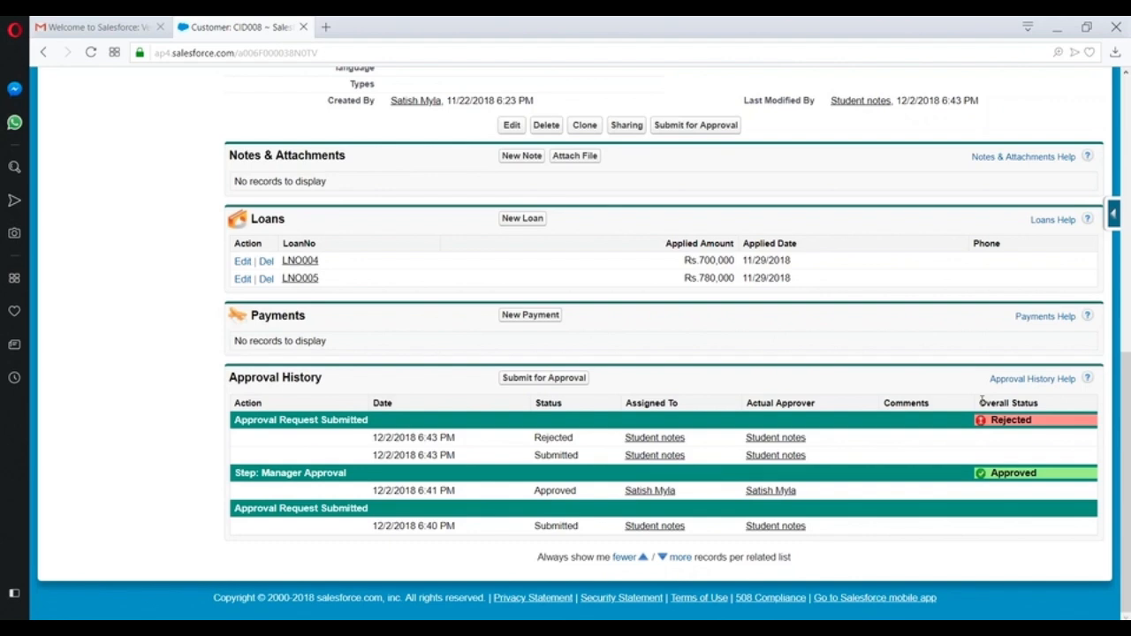
{"action": "scroll", "coordinate": [608, 389], "scroll_direction": "up", "scroll_amount": 6}
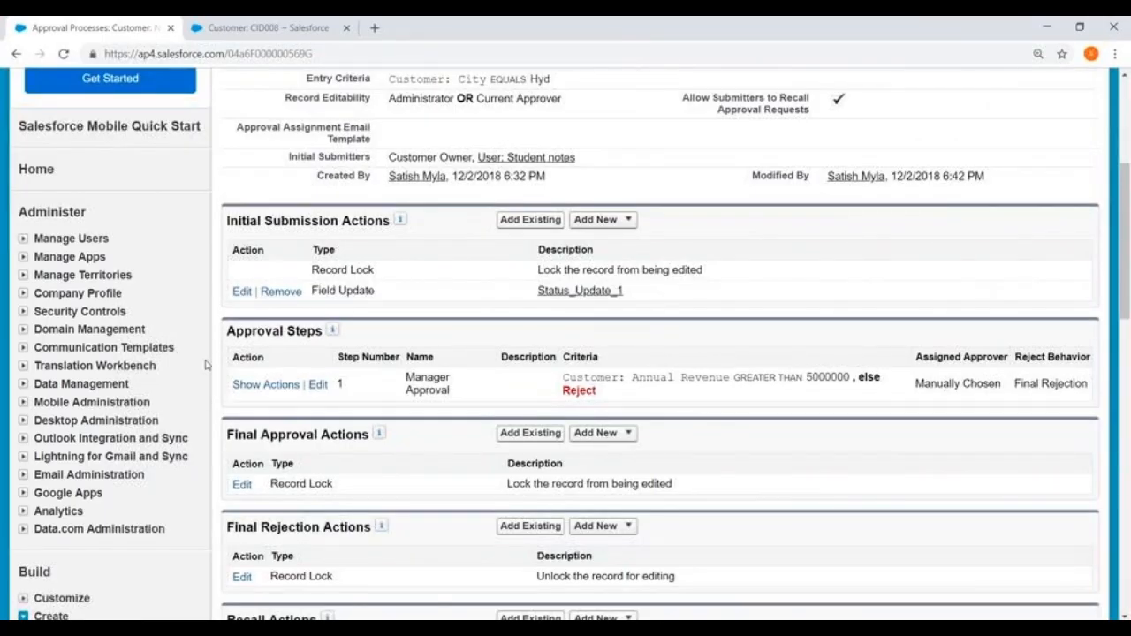
{"action": "scroll", "coordinate": [199, 354], "scroll_direction": "down", "scroll_amount": 3}
{"action": "scroll", "coordinate": [199, 353], "scroll_direction": "up", "scroll_amount": 2}
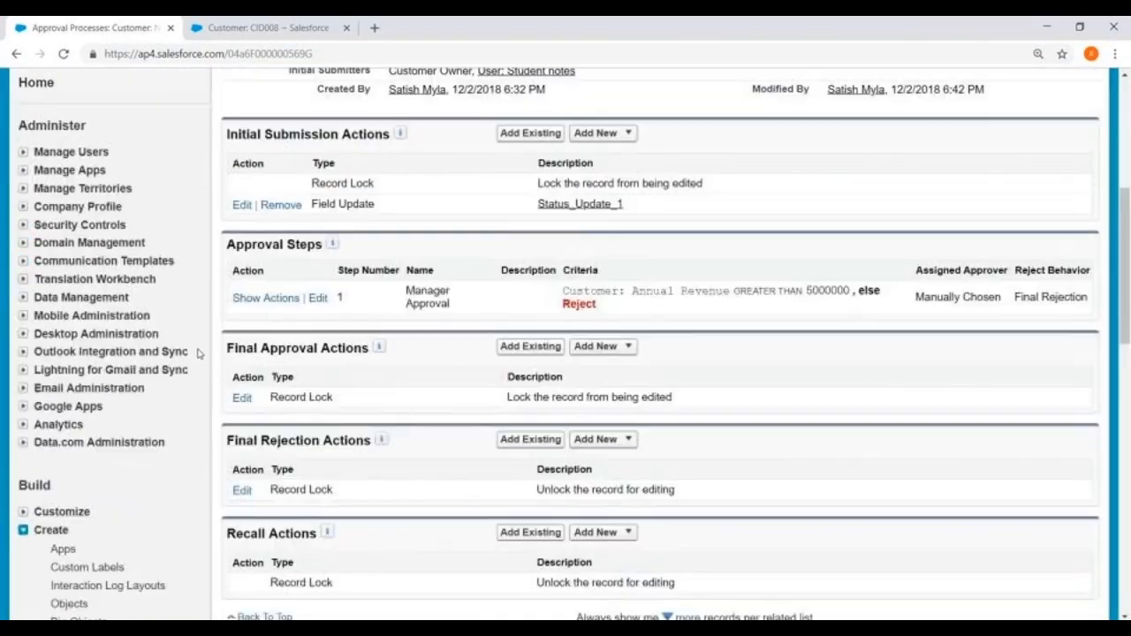
{"action": "scroll", "coordinate": [359, 316], "scroll_direction": "up", "scroll_amount": 5}
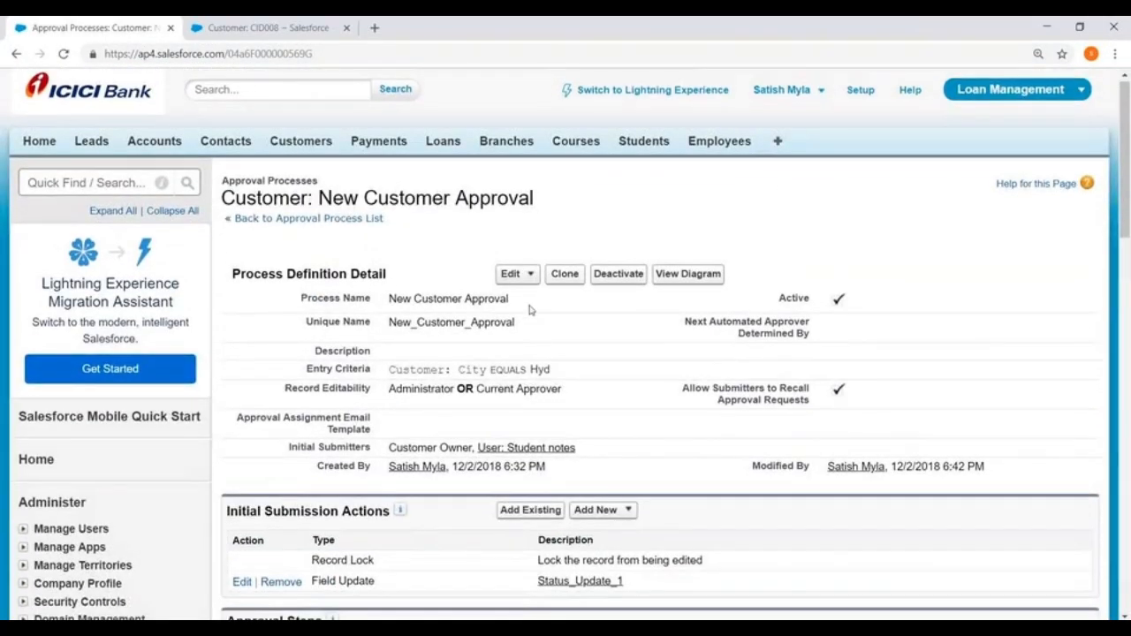
- Edit the Manager Approval step to tick 'The approver's delegate may also approve this request' and save
{"action": "scroll", "coordinate": [530, 309], "scroll_direction": "down", "scroll_amount": 4}
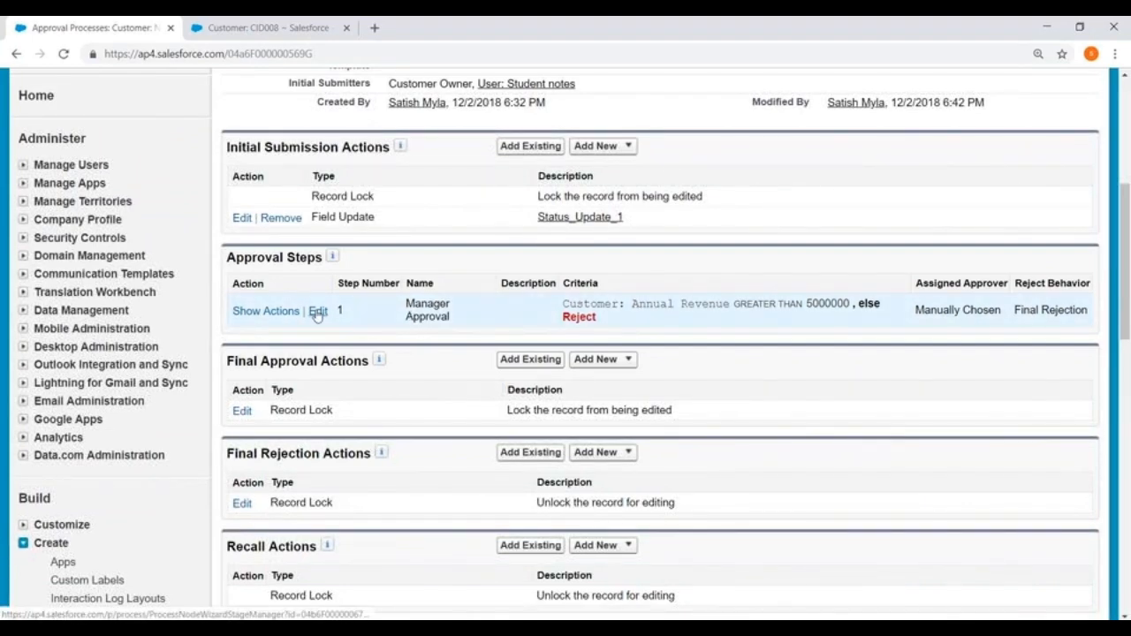
{"action": "left_click", "coordinate": [316, 311]}
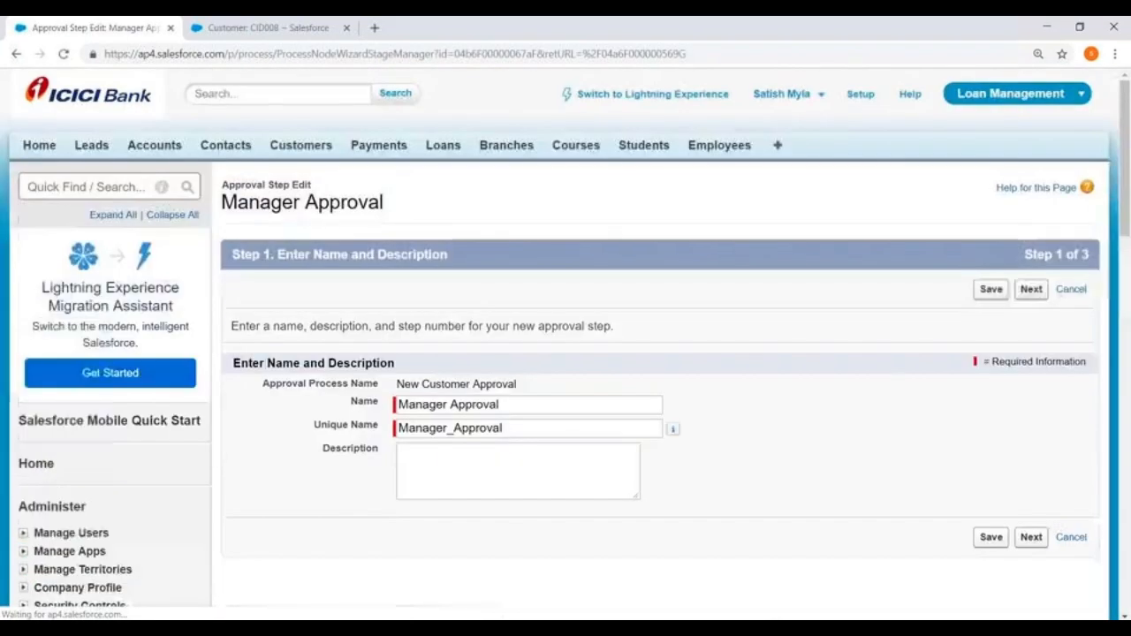
{"action": "scroll", "coordinate": [324, 298], "scroll_direction": "down", "scroll_amount": 3}
{"action": "left_click", "coordinate": [1030, 318]}
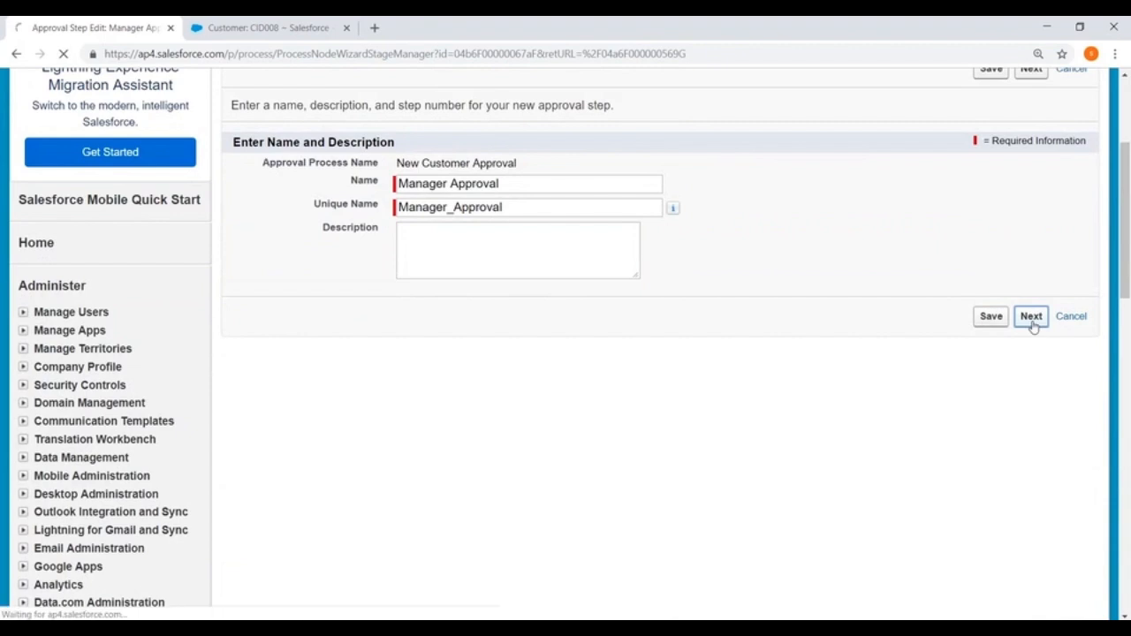
{"action": "scroll", "coordinate": [959, 413], "scroll_direction": "down", "scroll_amount": 3}
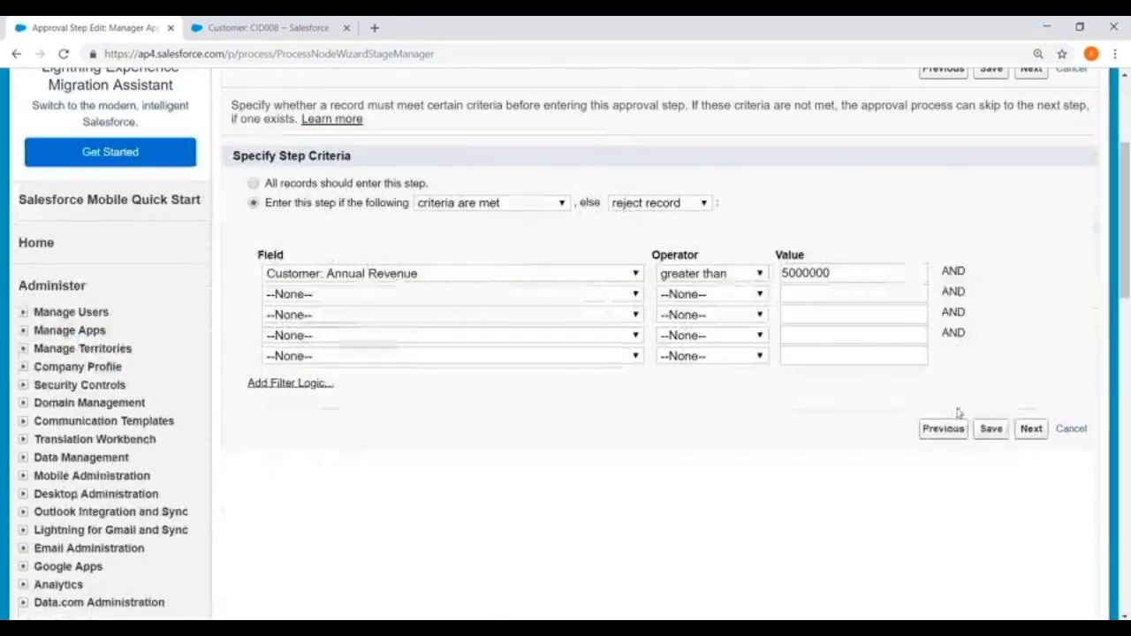
{"action": "left_click", "coordinate": [1030, 428]}
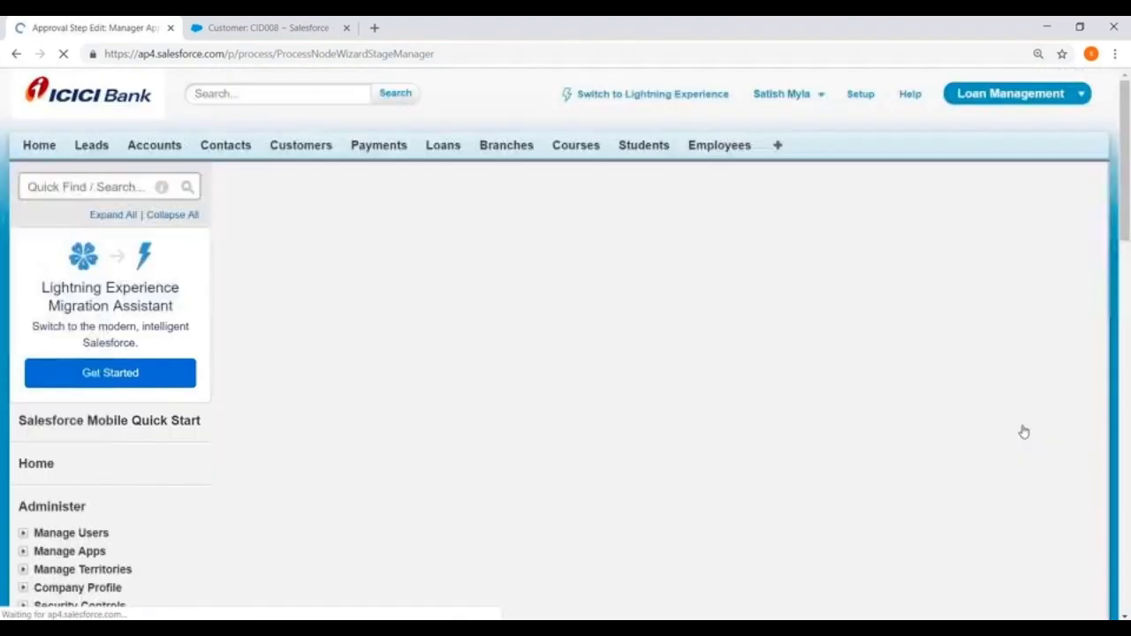
{"action": "scroll", "coordinate": [730, 417], "scroll_direction": "down", "scroll_amount": 2}
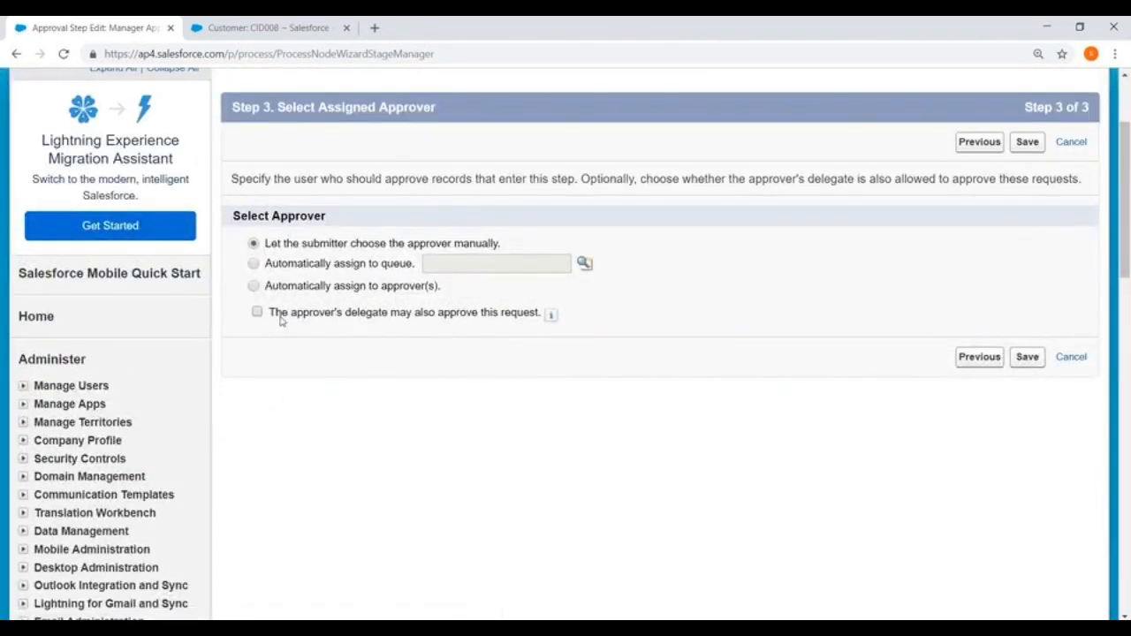
{"action": "left_click_drag", "start_coordinate": [274, 315], "coordinate": [536, 316]}
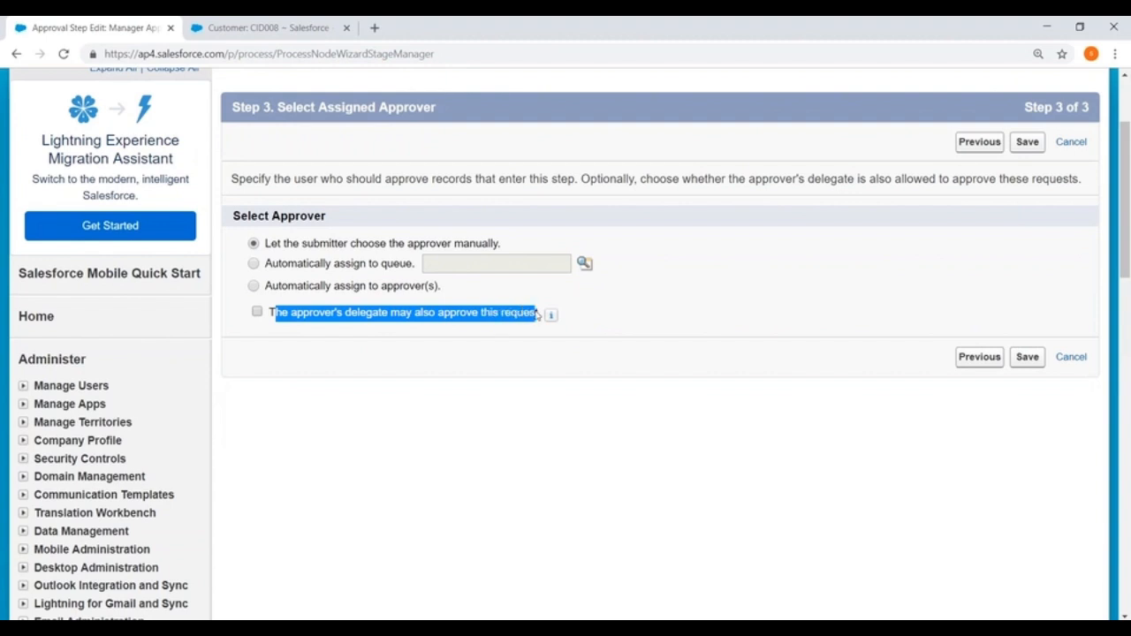
{"action": "left_click", "coordinate": [258, 313]}
{"action": "left_click", "coordinate": [1027, 357]}
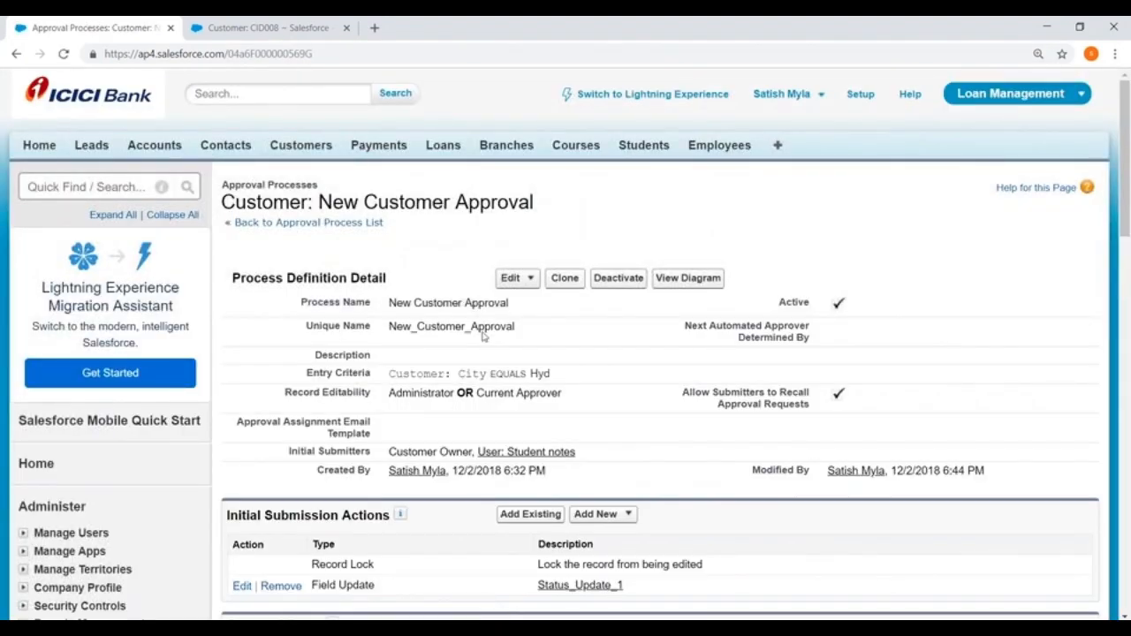
- Open the All Users list from Manage Users in a new tab
{"action": "scroll", "coordinate": [291, 320], "scroll_direction": "down", "scroll_amount": 4}
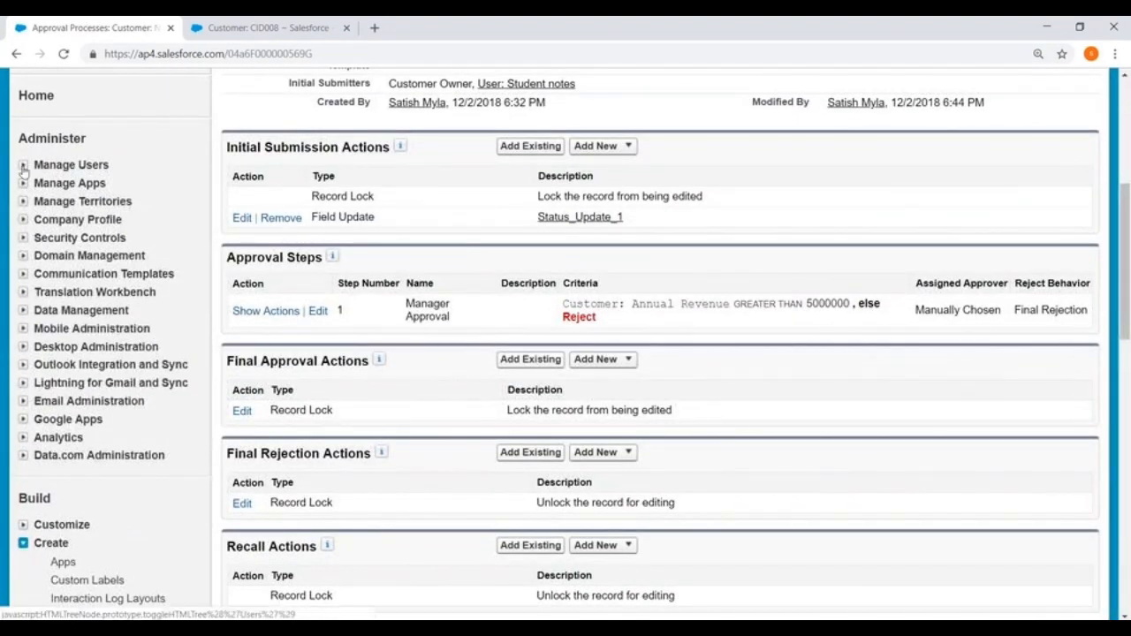
{"action": "left_click", "coordinate": [24, 165]}
{"action": "right_click", "coordinate": [78, 191]}
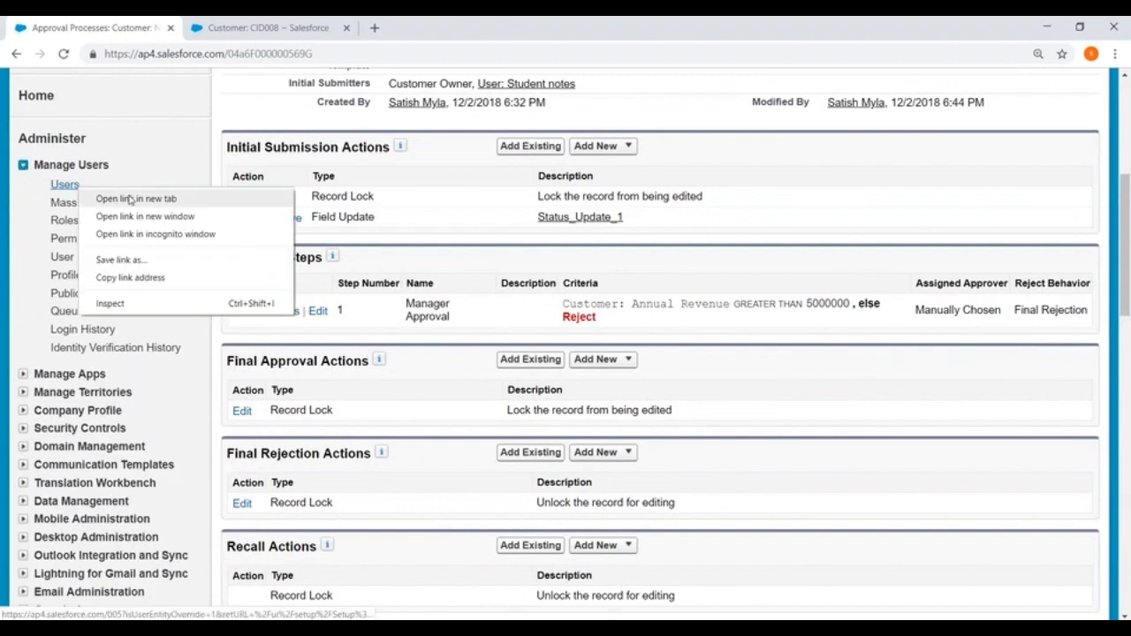
{"action": "left_click", "coordinate": [106, 195]}
{"action": "left_click", "coordinate": [431, 31]}
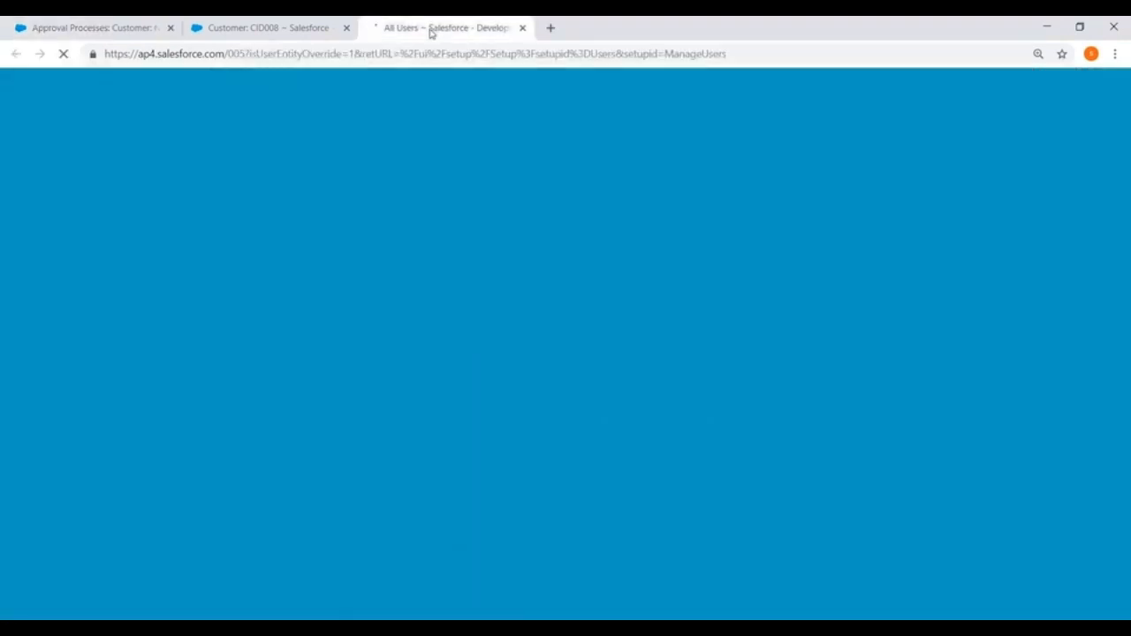
{"action": "scroll", "coordinate": [301, 403], "scroll_direction": "down", "scroll_amount": 2}
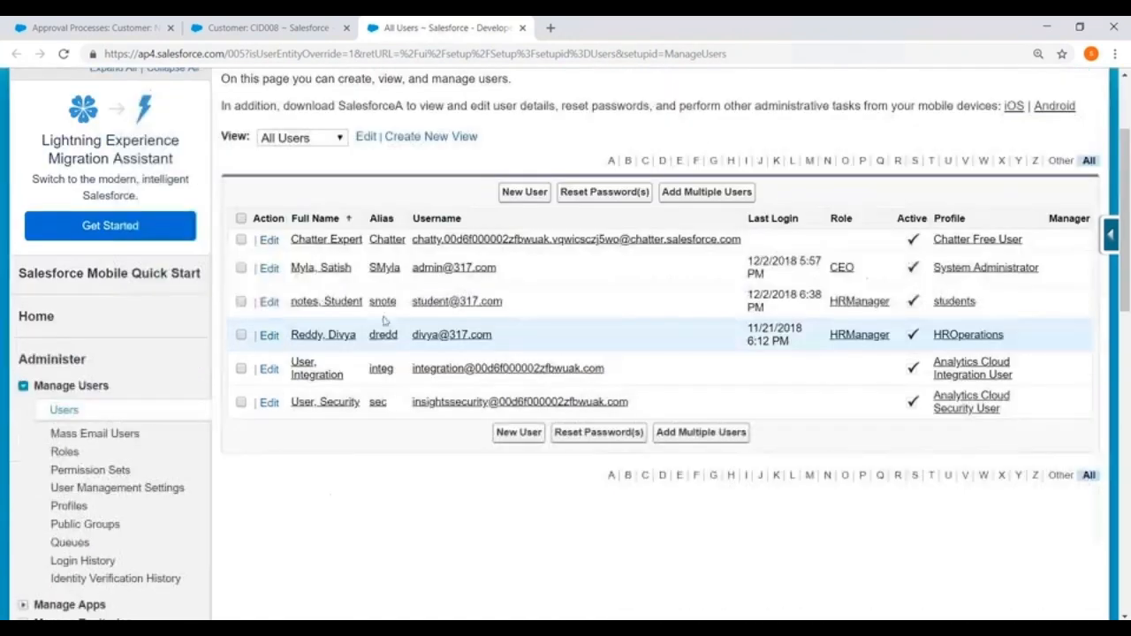
- Set the CEO user's Delegated Approver to the HROperations HR manager via the lookup
{"action": "left_click", "coordinate": [270, 268]}
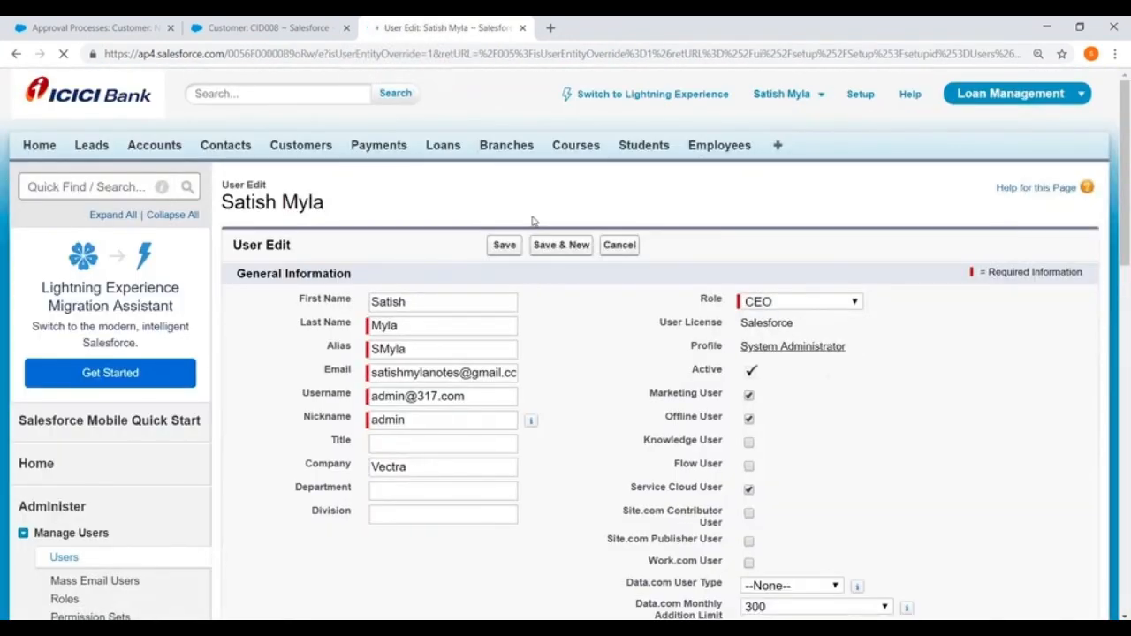
{"action": "scroll", "coordinate": [453, 231], "scroll_direction": "down", "scroll_amount": 12}
{"action": "scroll", "coordinate": [570, 343], "scroll_direction": "down", "scroll_amount": 2}
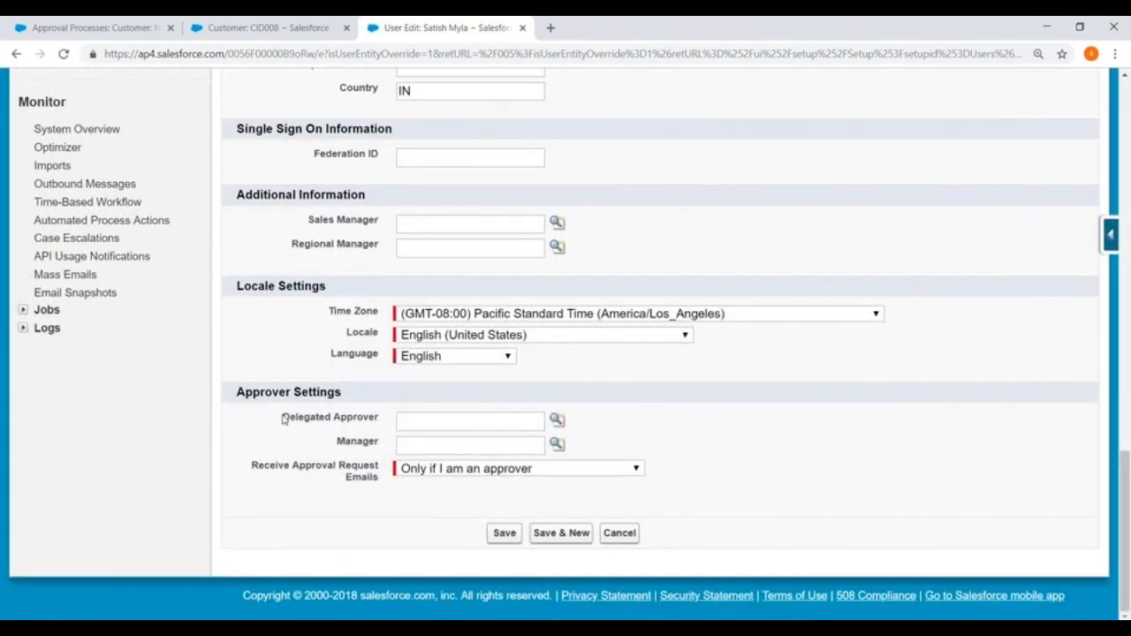
{"action": "left_click_drag", "start_coordinate": [284, 418], "coordinate": [385, 421]}
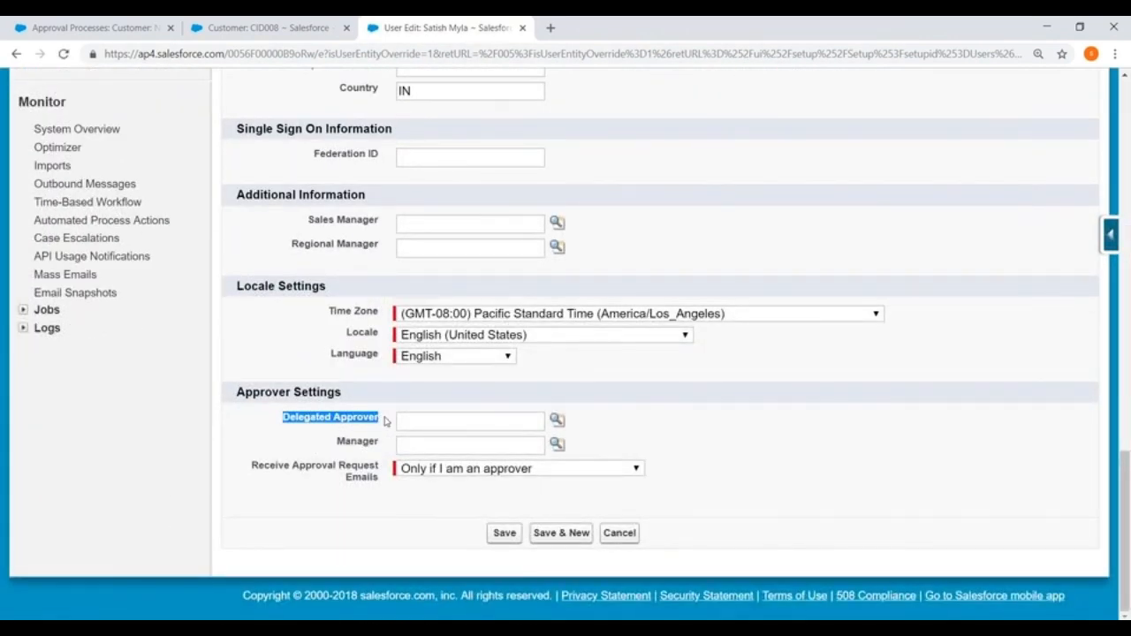
{"action": "left_click", "coordinate": [558, 422]}
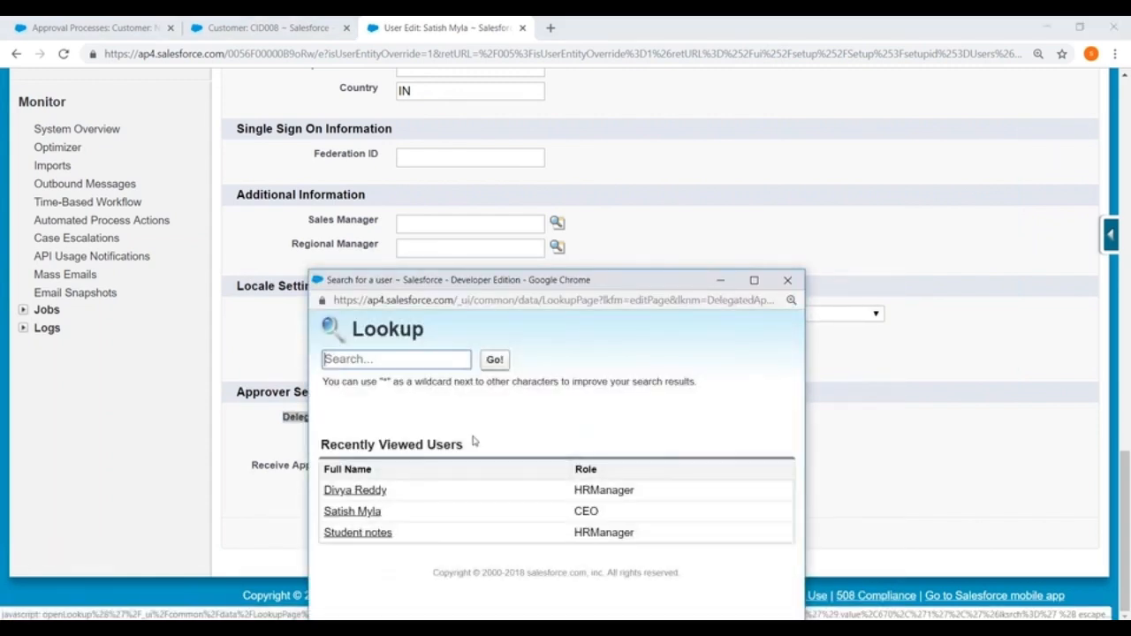
{"action": "left_click", "coordinate": [341, 493]}
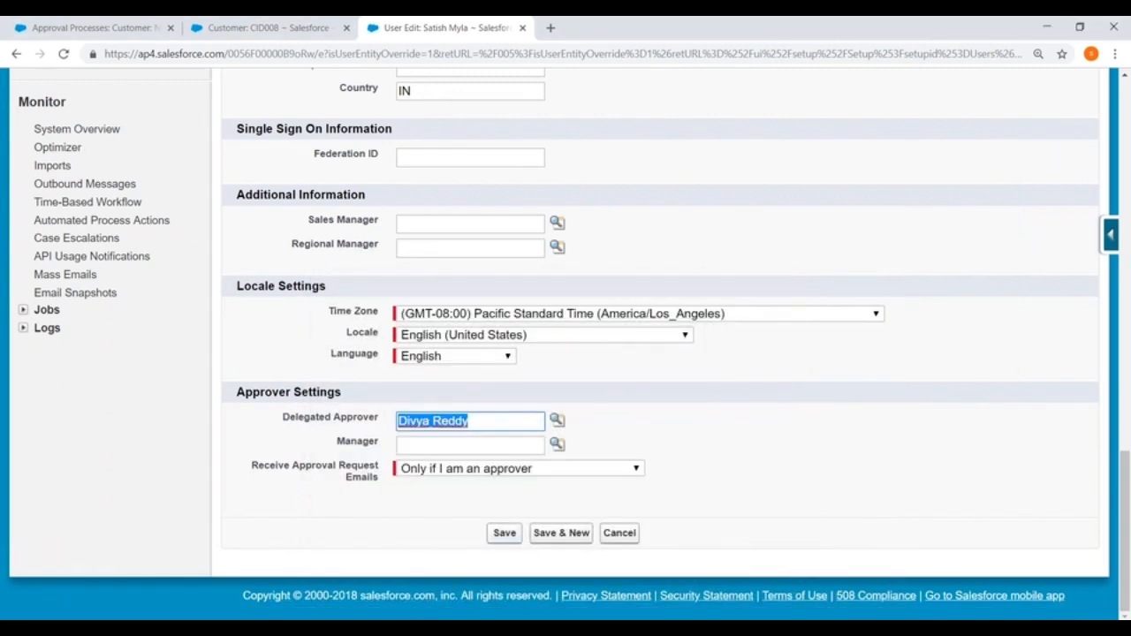
{"action": "left_click", "coordinate": [502, 533]}
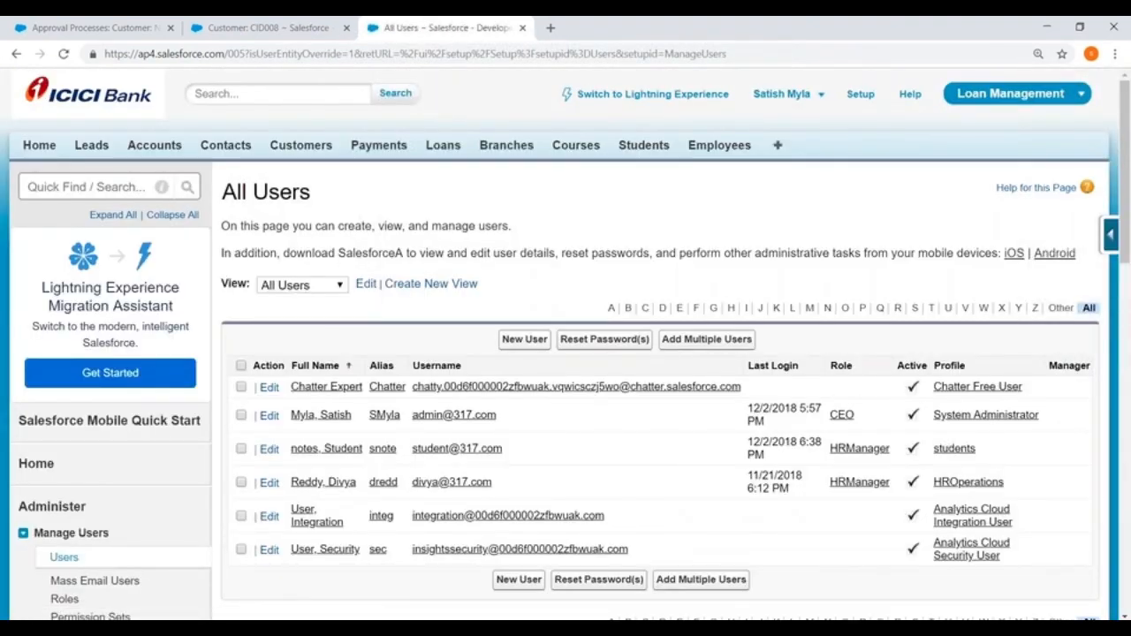
- Walk through the Manager Approval step wizard again, keeping delegate approval ticked, and save
{"action": "left_click", "coordinate": [67, 25]}
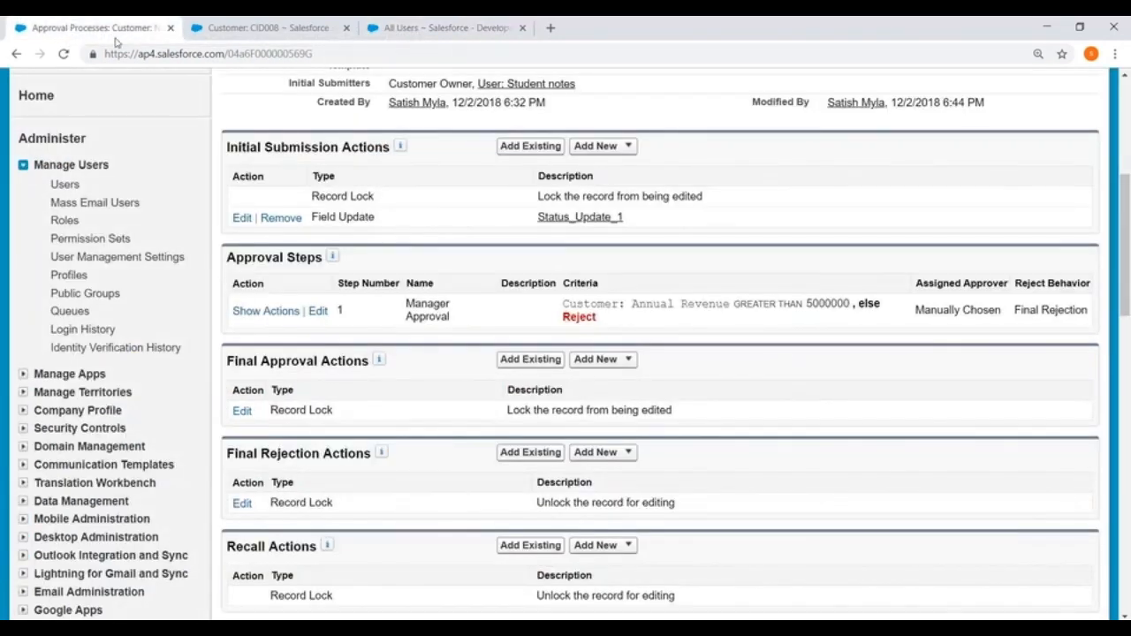
{"action": "left_click", "coordinate": [316, 311]}
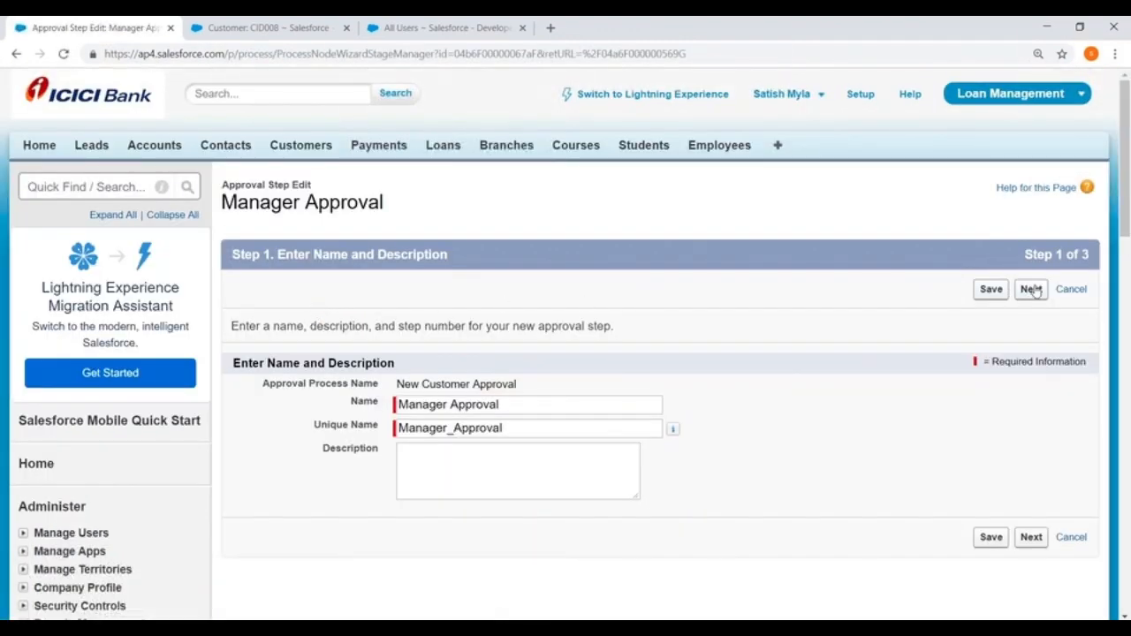
{"action": "left_click", "coordinate": [1031, 289]}
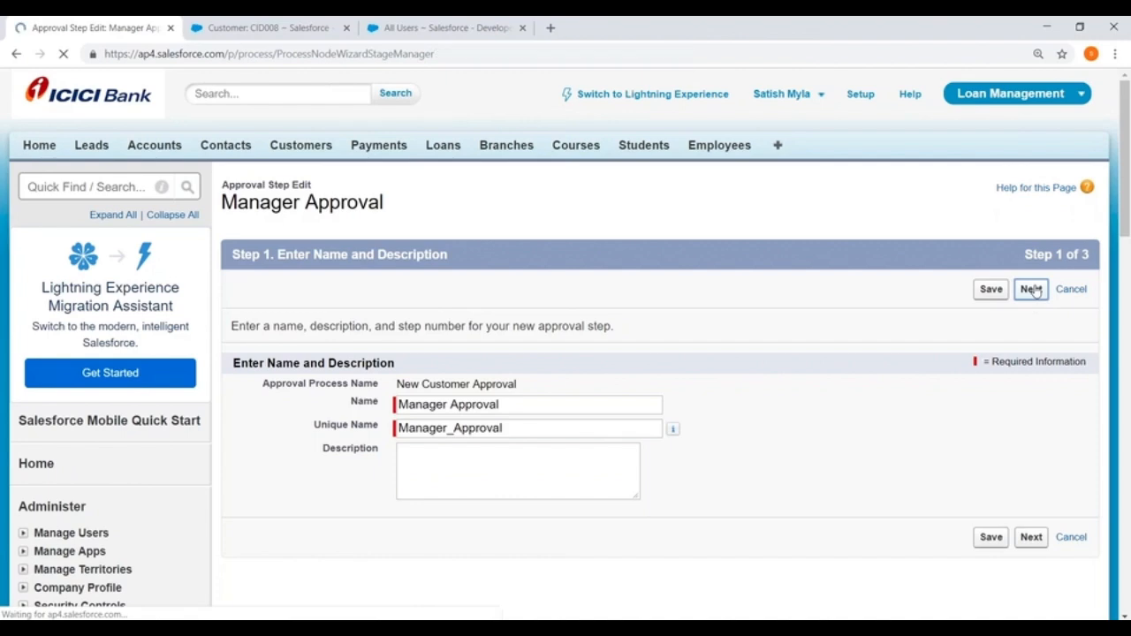
{"action": "scroll", "coordinate": [1034, 292], "scroll_direction": "down", "scroll_amount": 3}
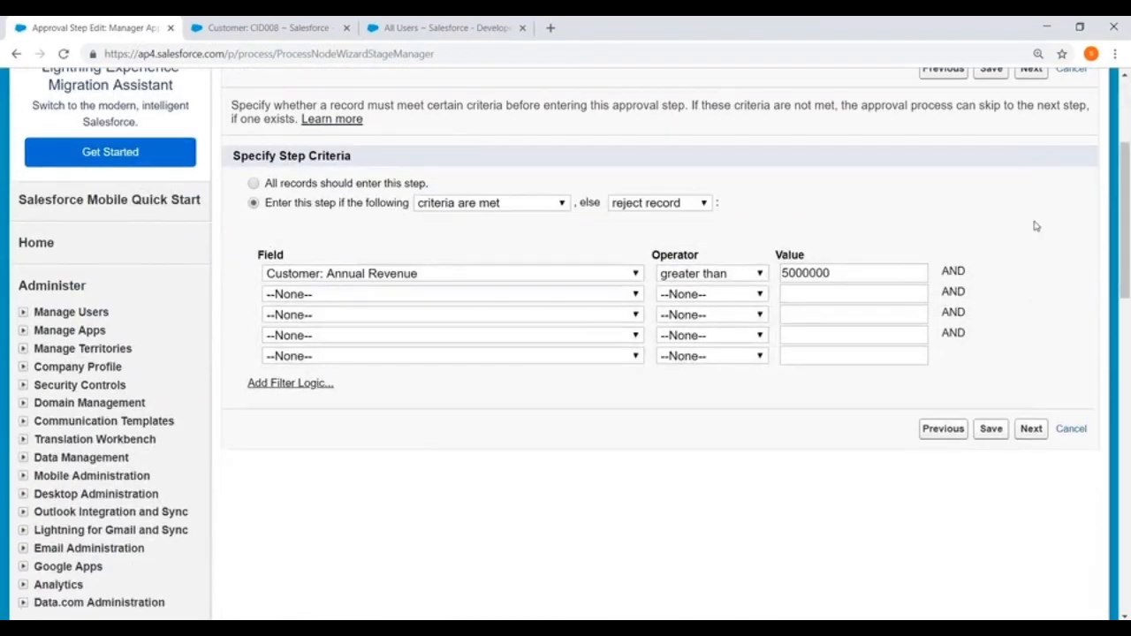
{"action": "left_click", "coordinate": [1029, 429]}
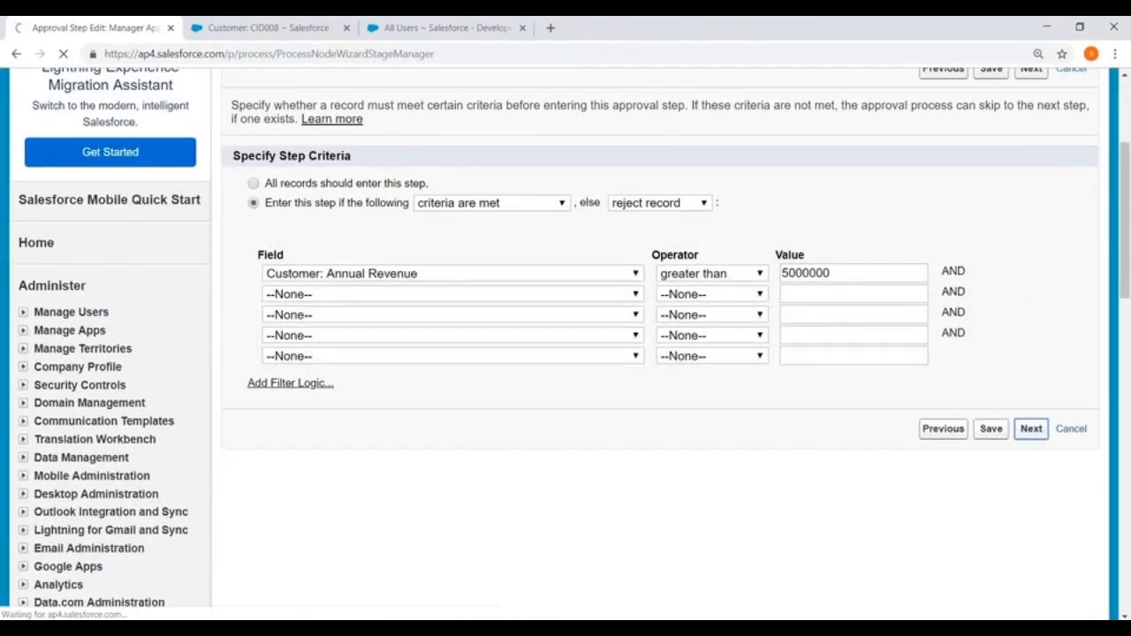
{"action": "scroll", "coordinate": [680, 402], "scroll_direction": "down", "scroll_amount": 2}
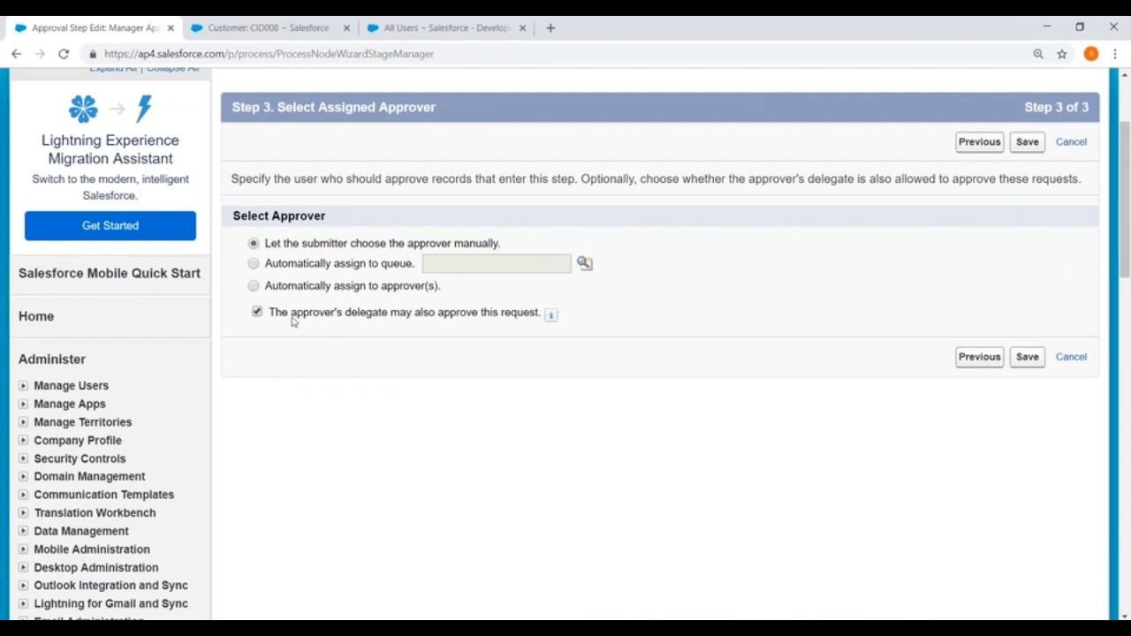
{"action": "left_click", "coordinate": [1027, 359]}
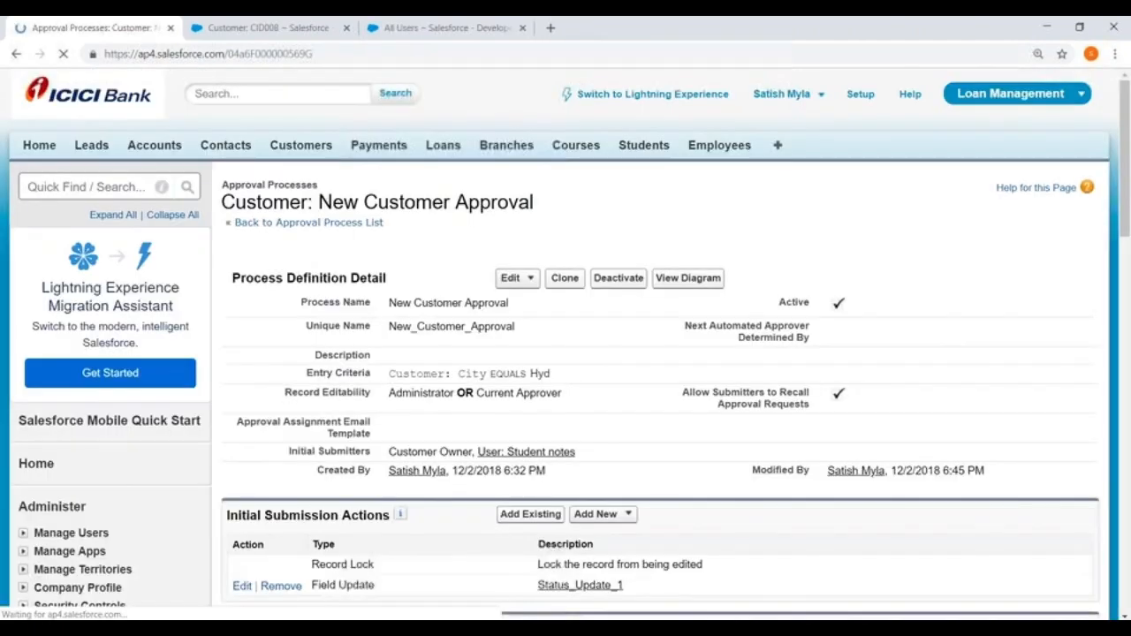
- Reopen the CEO user's edit page and save it with the Delegated Approver set
{"action": "left_click", "coordinate": [437, 28]}
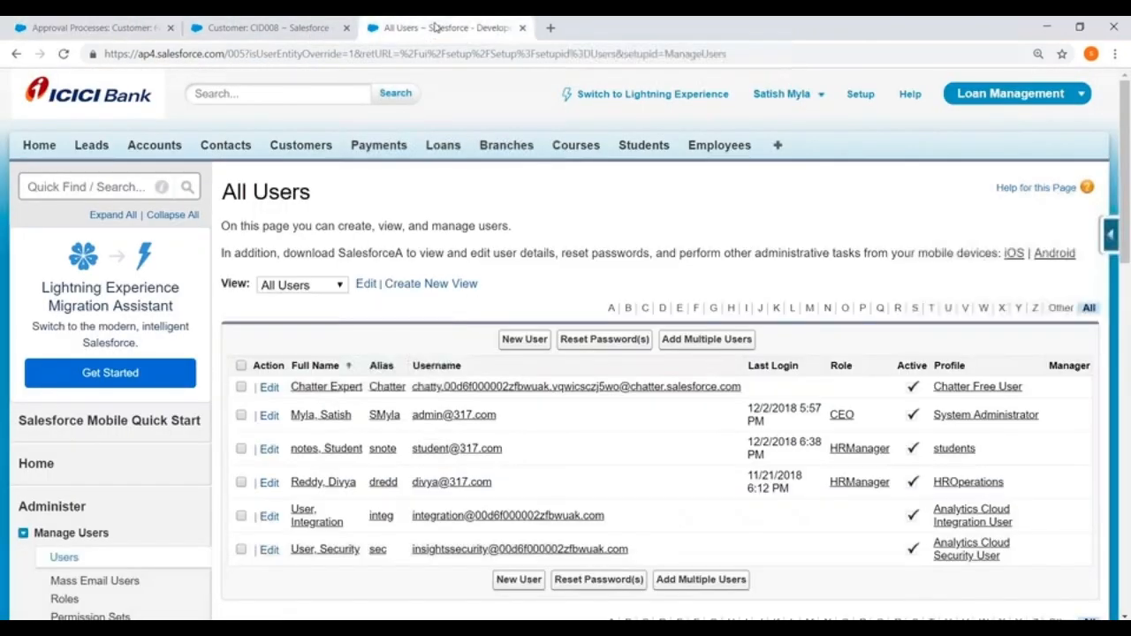
{"action": "scroll", "coordinate": [256, 232], "scroll_direction": "down", "scroll_amount": 1}
{"action": "scroll", "coordinate": [256, 231], "scroll_direction": "down", "scroll_amount": 3}
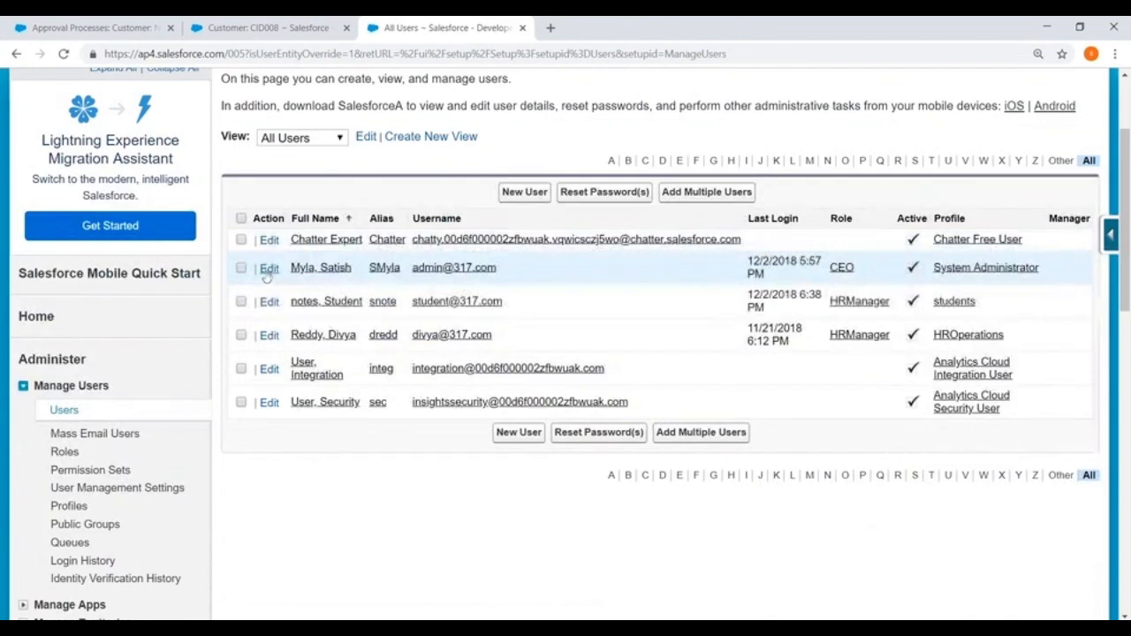
{"action": "left_click", "coordinate": [268, 269]}
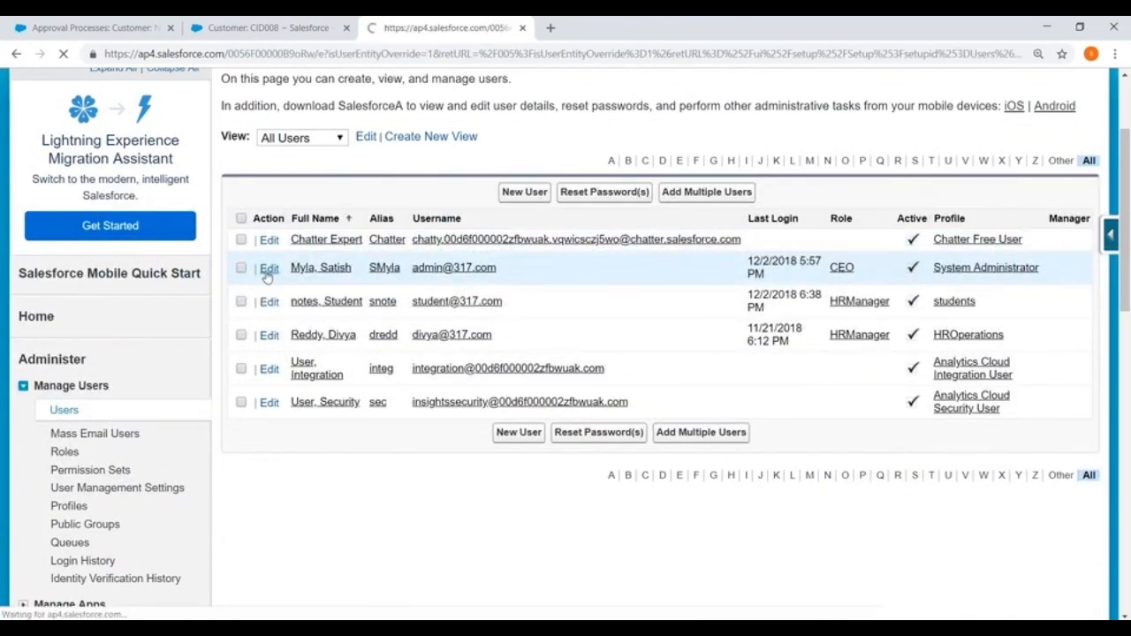
{"action": "scroll", "coordinate": [430, 271], "scroll_direction": "down", "scroll_amount": 12}
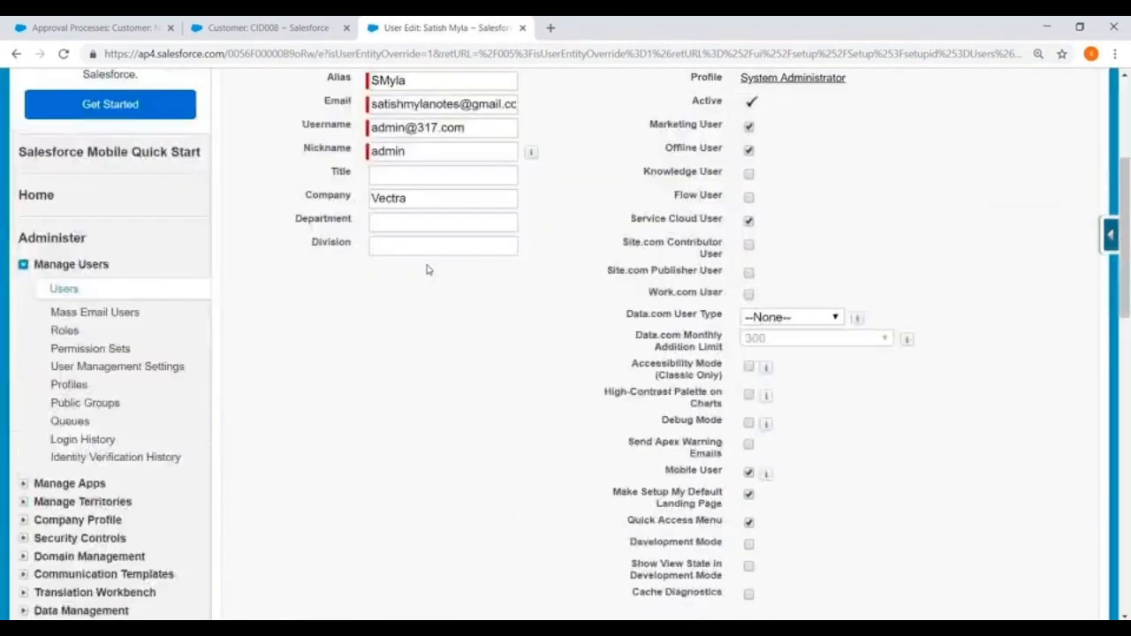
{"action": "scroll", "coordinate": [342, 194], "scroll_direction": "down", "scroll_amount": 3}
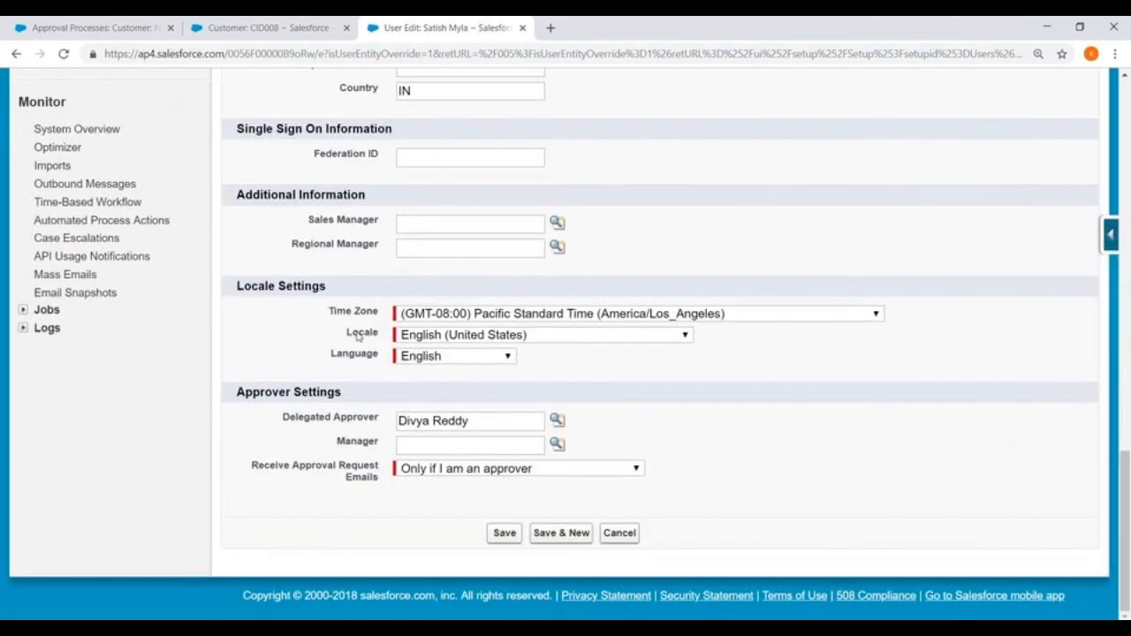
{"action": "left_click_drag", "start_coordinate": [281, 422], "coordinate": [388, 422]}
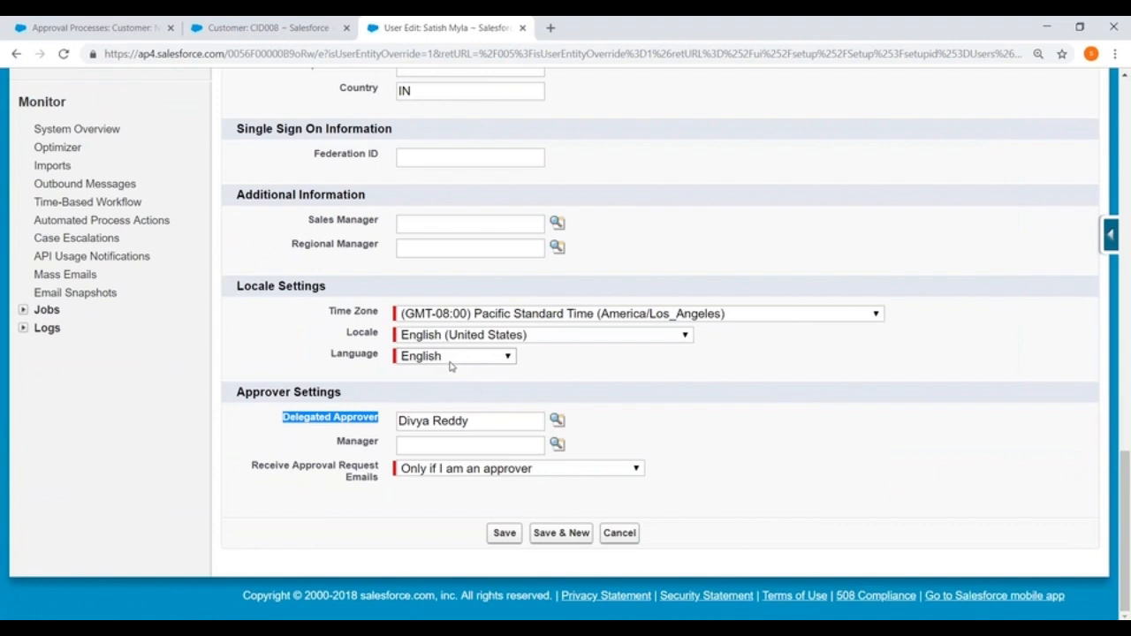
{"action": "left_click", "coordinate": [513, 529]}
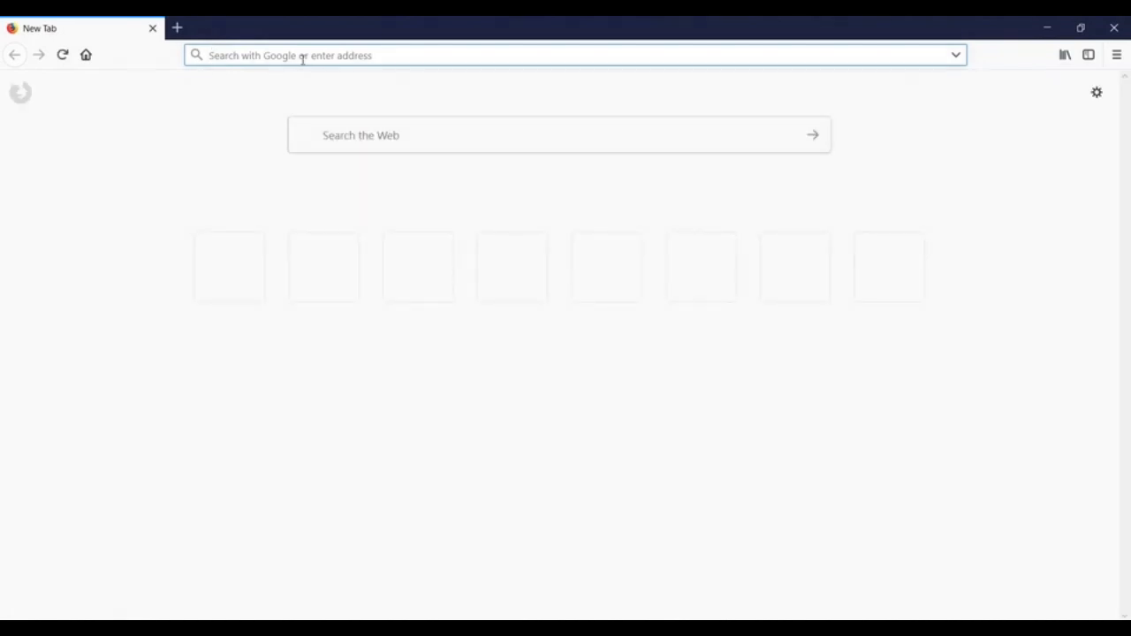
- Load login.salesforce.com in Firefox, then type and clear a trial username
{"action": "type", "text": "login.s"}
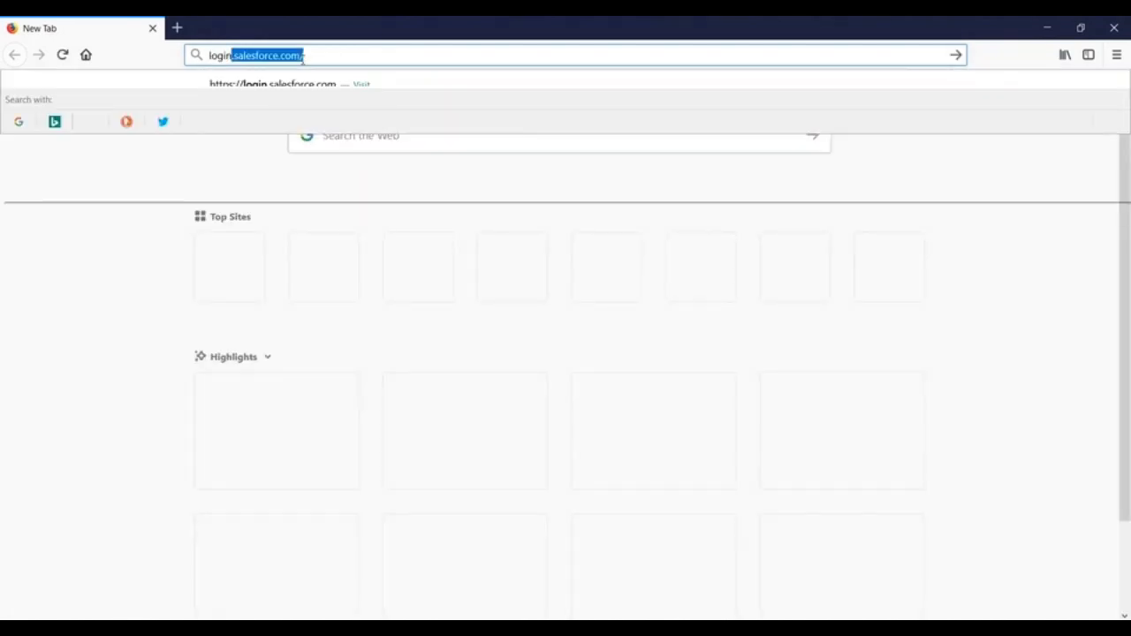
{"action": "type", "text": "alesforce."}
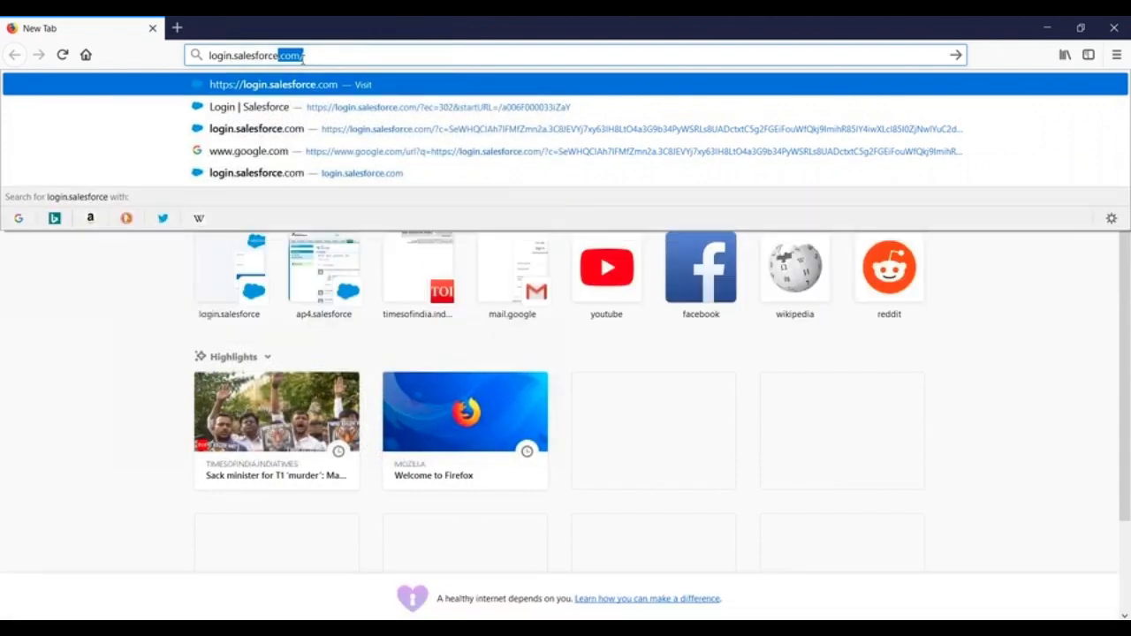
{"action": "key", "text": "Return"}
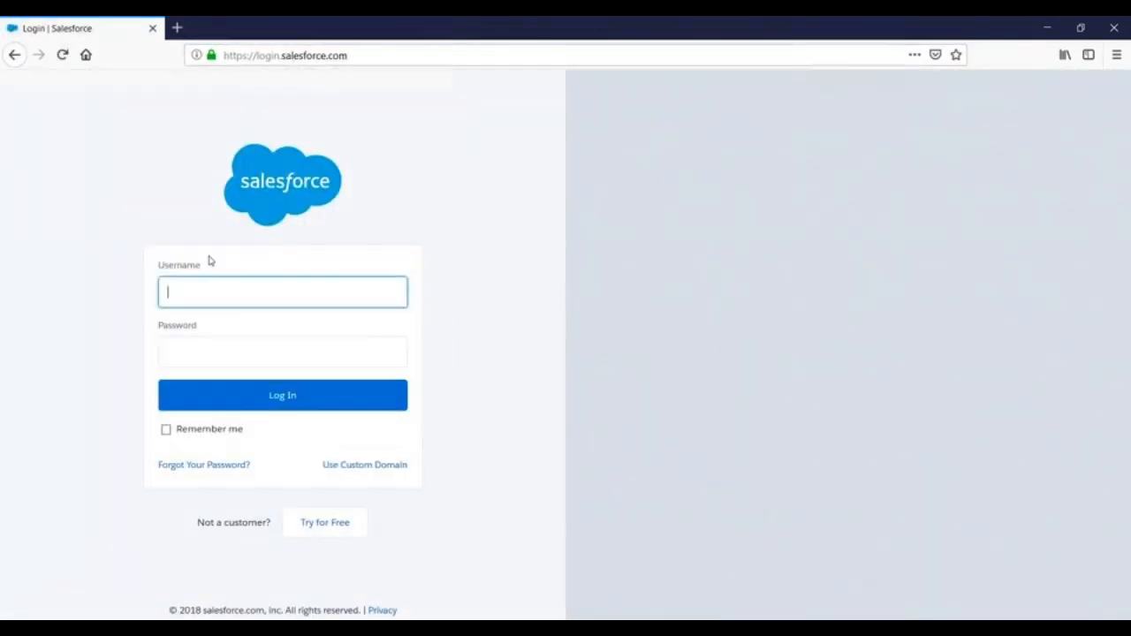
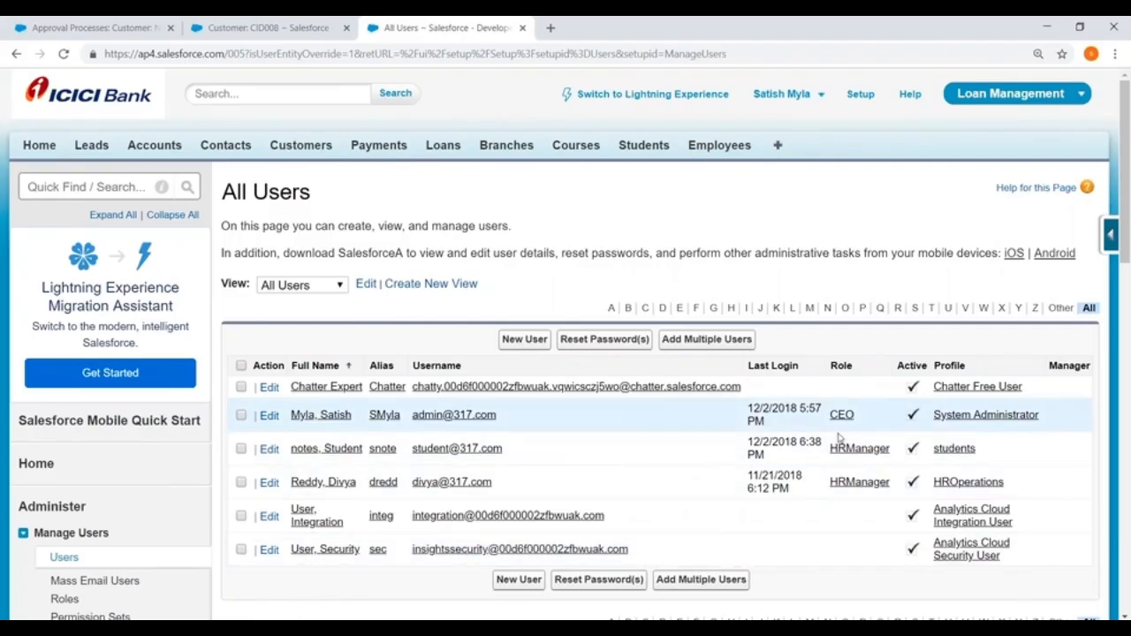
- Open the HROperations profile in a new tab and scroll to Login IP Ranges
{"action": "right_click", "coordinate": [967, 483]}
{"action": "left_click", "coordinate": [972, 494]}
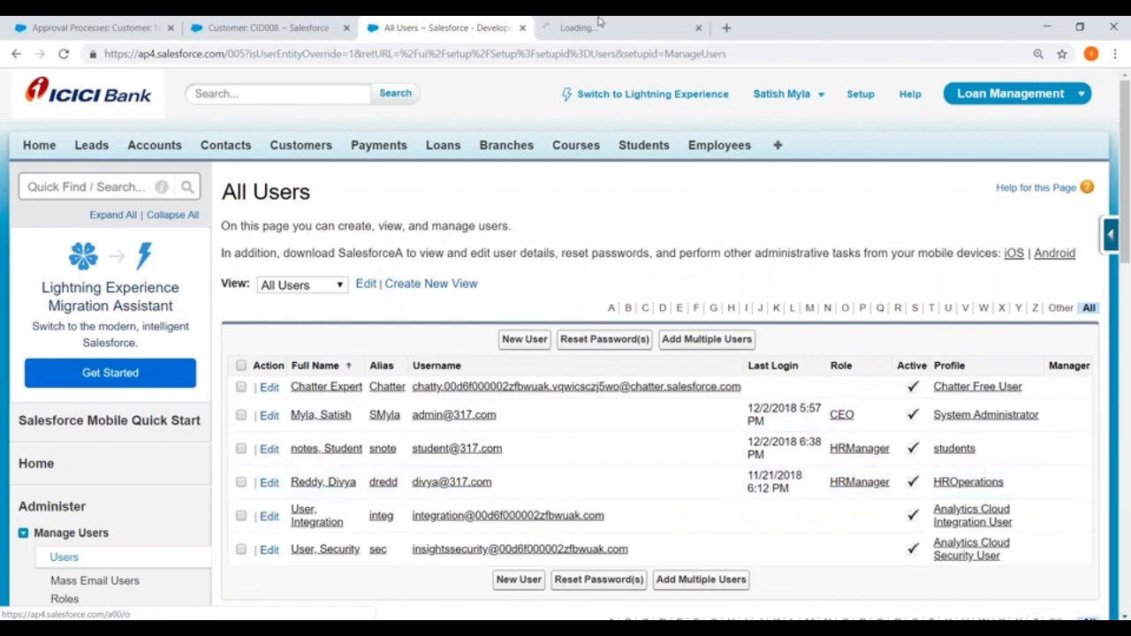
{"action": "left_click", "coordinate": [566, 27]}
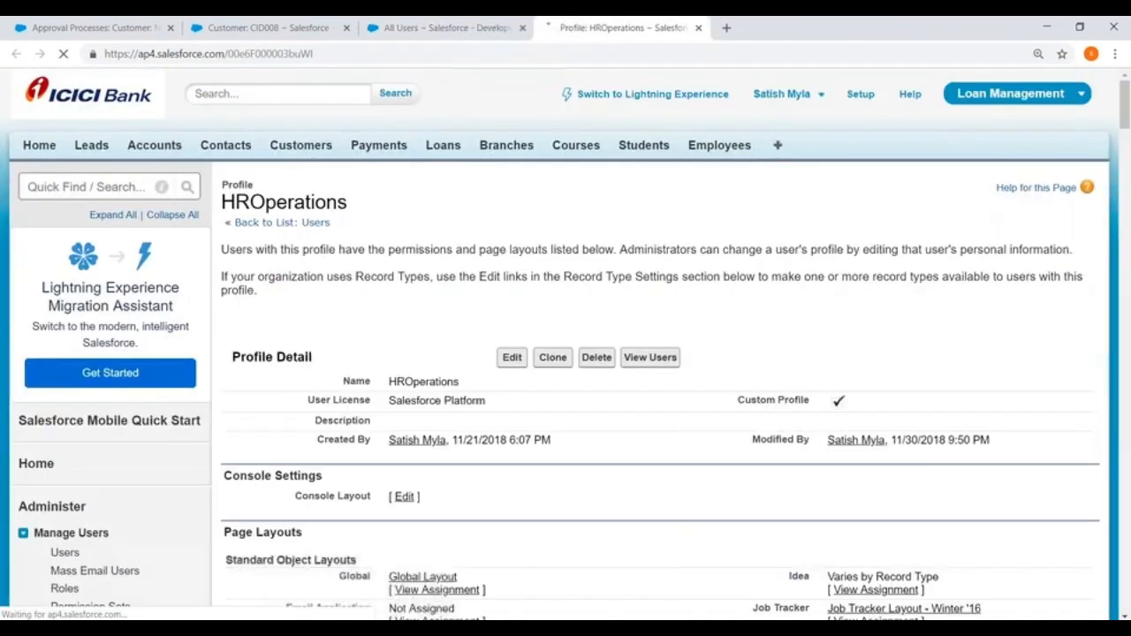
{"action": "scroll", "coordinate": [288, 252], "scroll_direction": "down", "scroll_amount": 10}
{"action": "scroll", "coordinate": [662, 344], "scroll_direction": "down", "scroll_amount": 15}
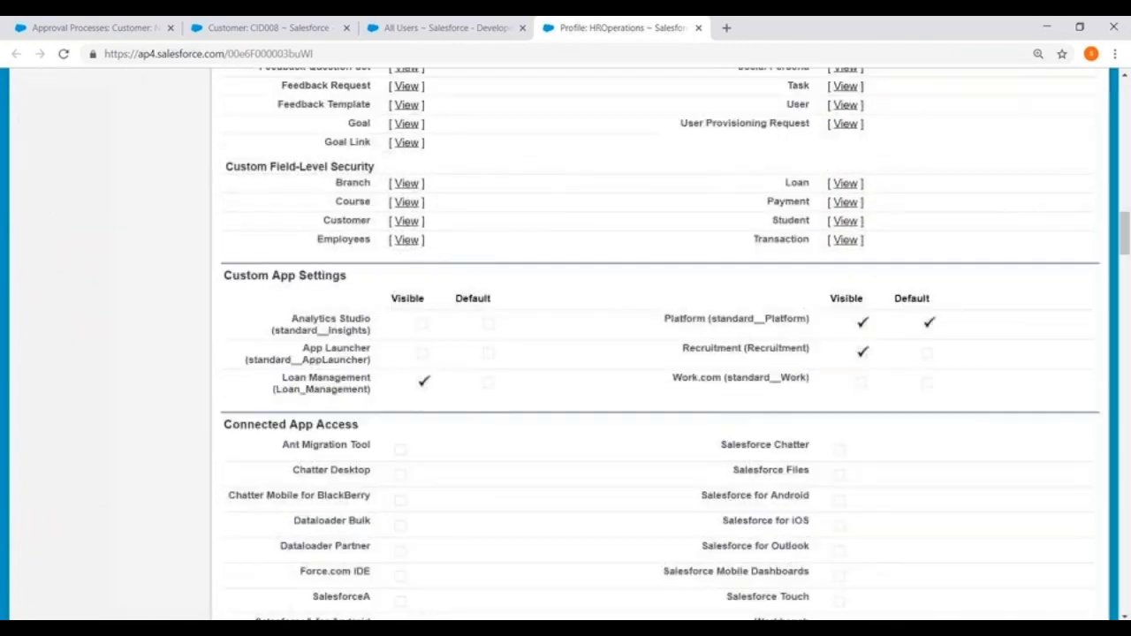
{"action": "scroll", "coordinate": [663, 345], "scroll_direction": "down", "scroll_amount": 15}
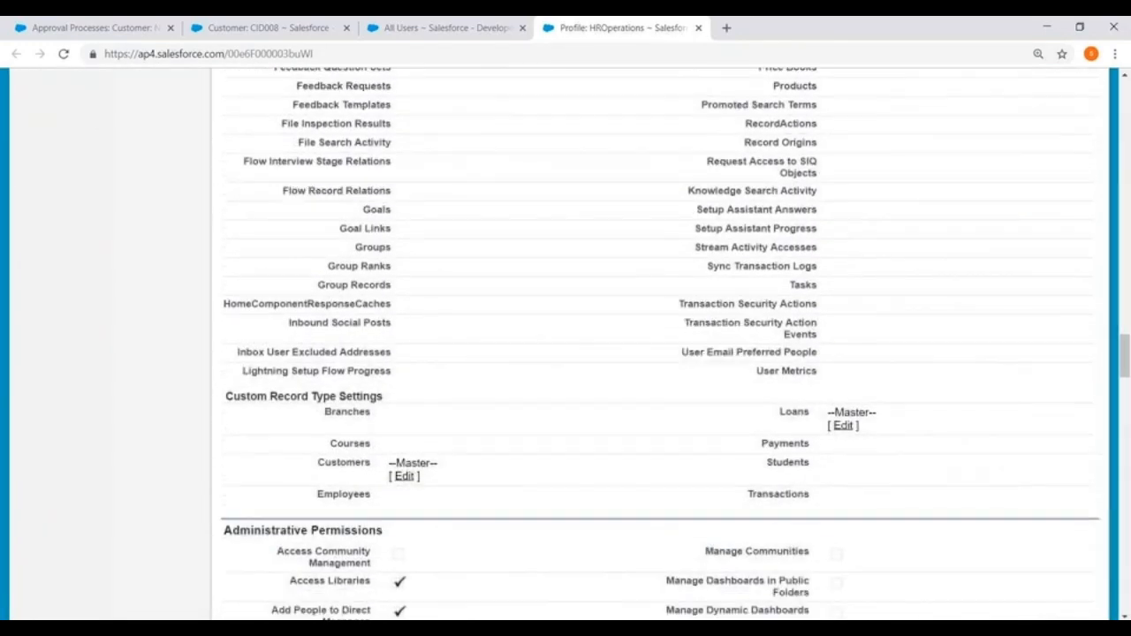
{"action": "scroll", "coordinate": [445, 415], "scroll_direction": "down", "scroll_amount": 15}
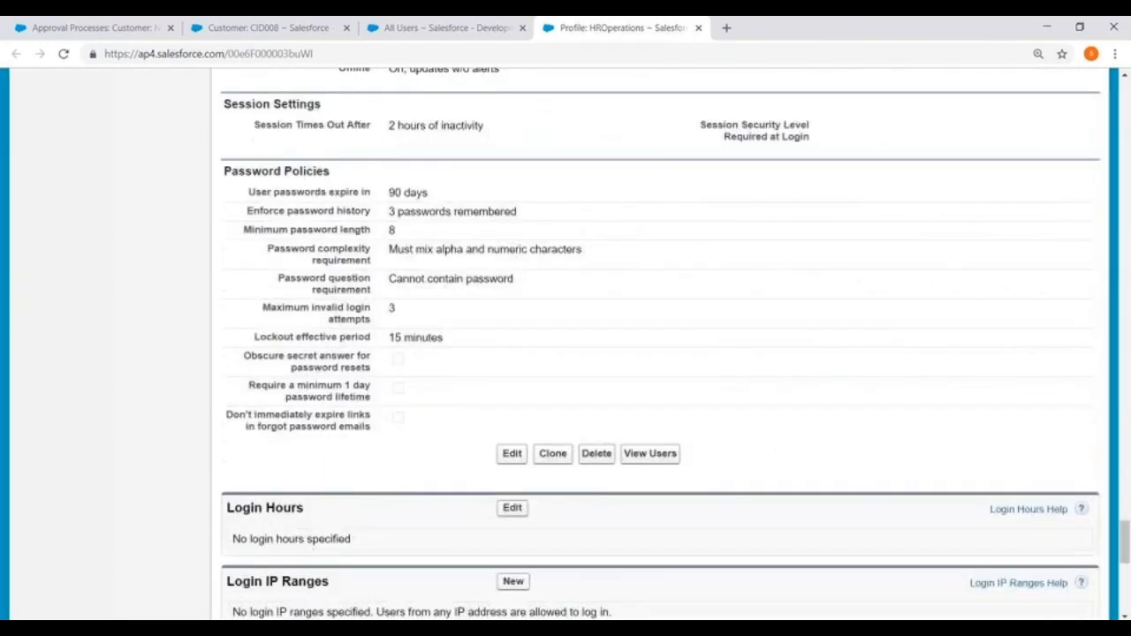
- Add and save a Login IP Range from 0.0.0.0 to 255.255.255.255
{"action": "left_click", "coordinate": [514, 421]}
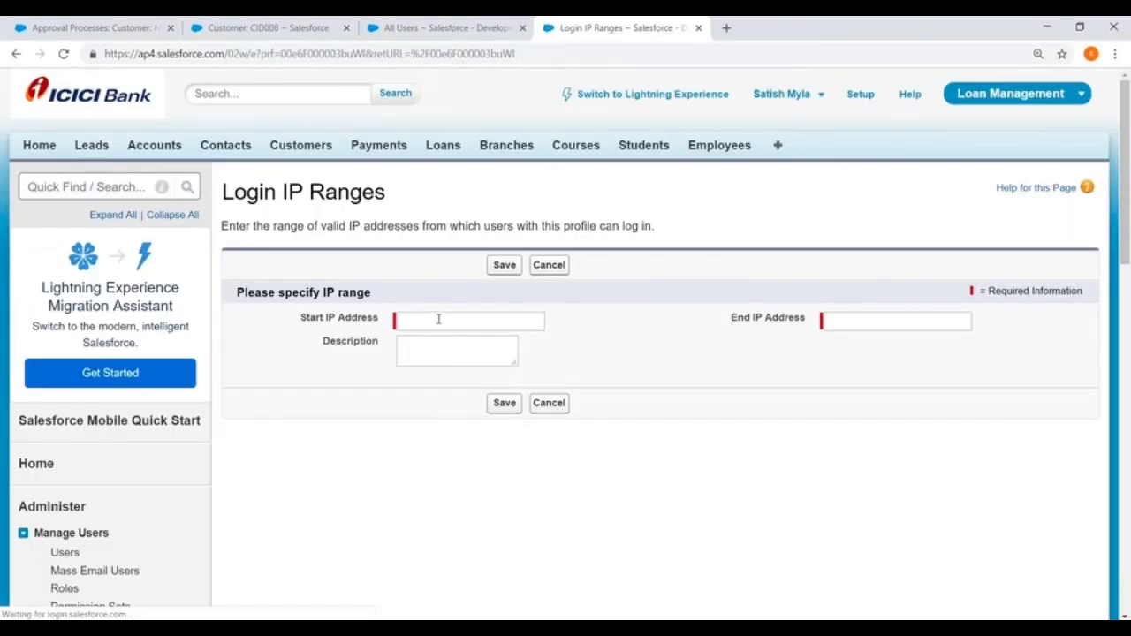
{"action": "left_click", "coordinate": [439, 319]}
{"action": "left_click", "coordinate": [423, 350]}
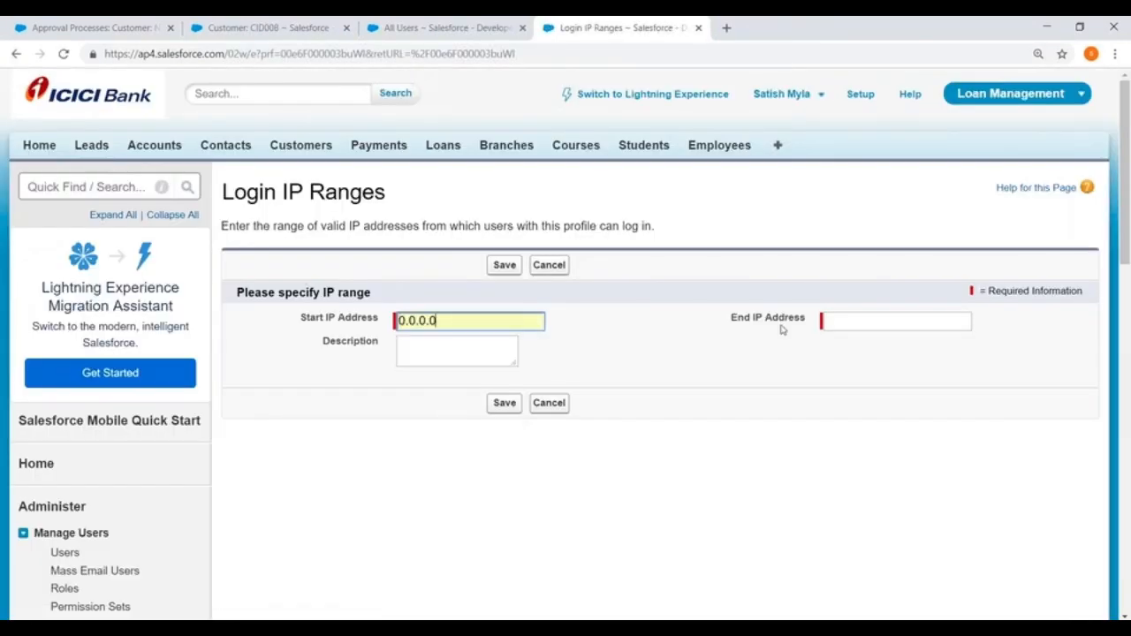
{"action": "left_click", "coordinate": [853, 321]}
{"action": "left_click", "coordinate": [855, 350]}
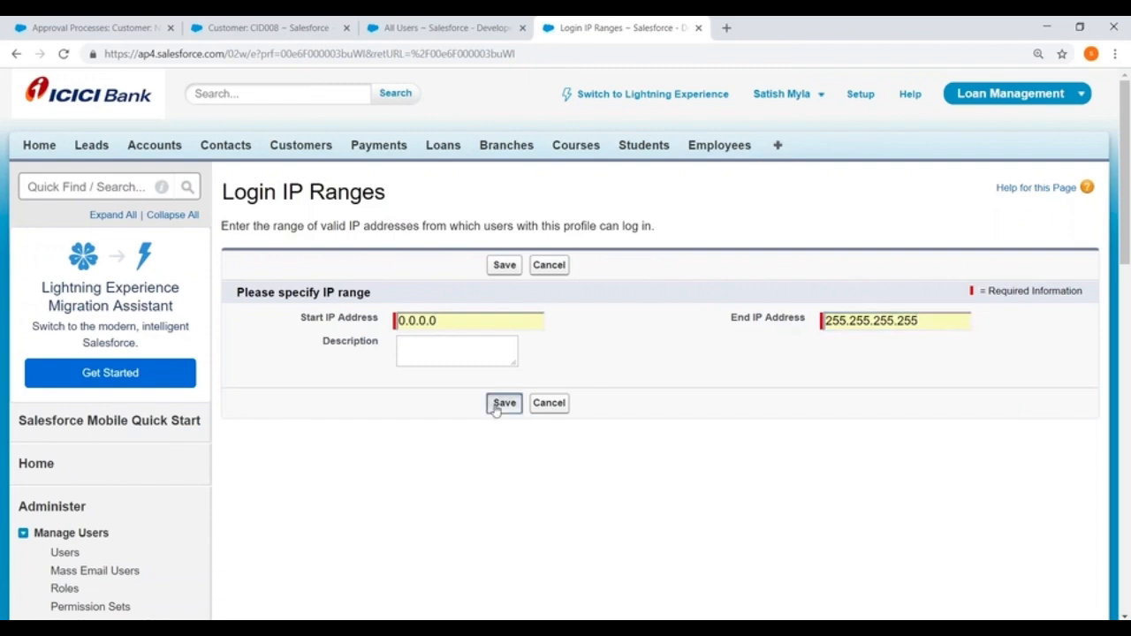
{"action": "left_click", "coordinate": [503, 402]}
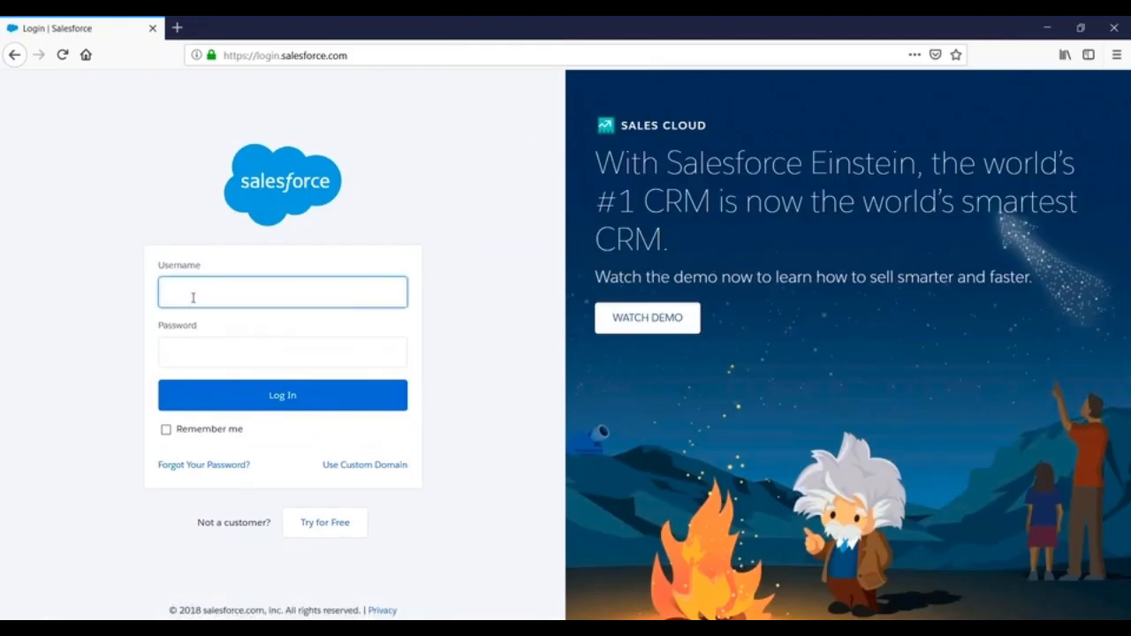
- Log in to Salesforce with the delegate user's username and password
{"action": "left_click", "coordinate": [192, 298]}
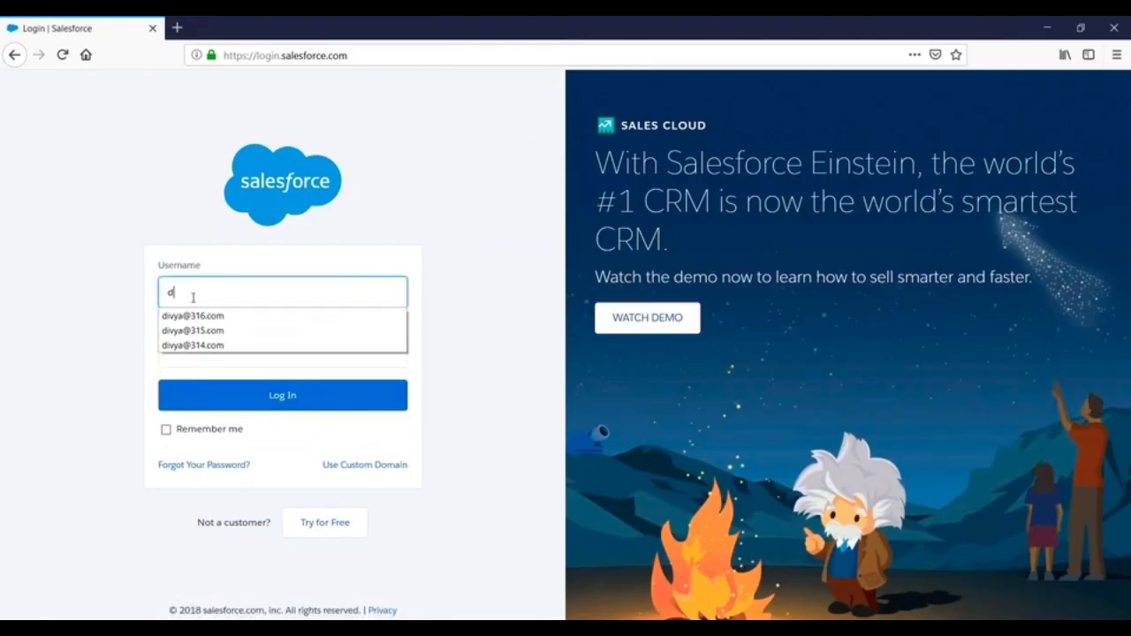
{"action": "key", "text": "Tab"}
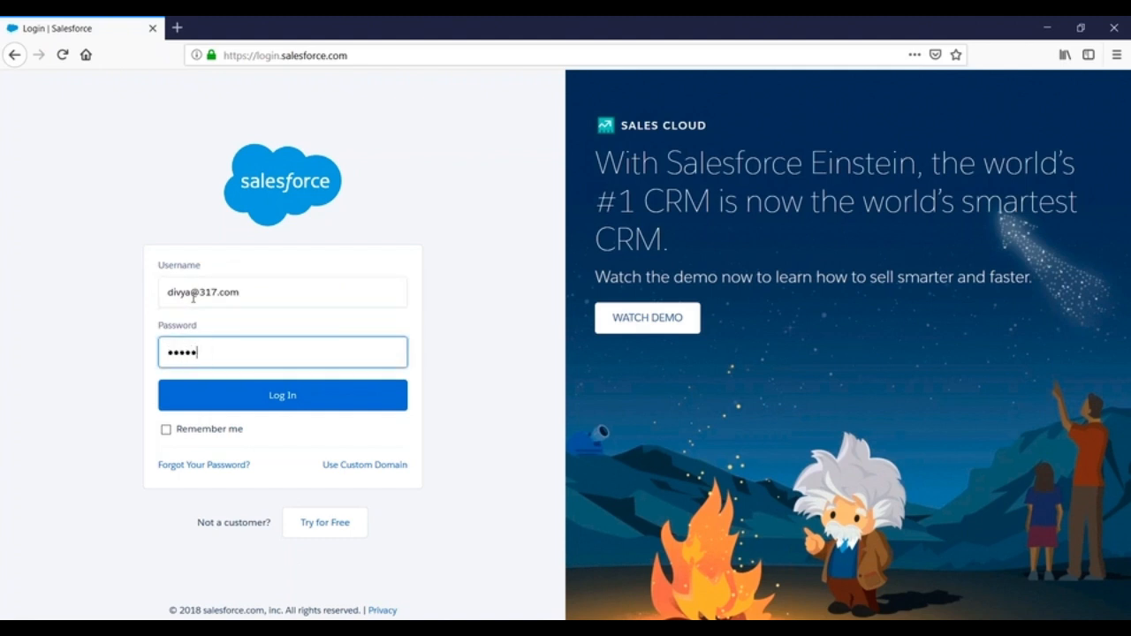
{"action": "key", "text": "ctrl+a"}
{"action": "key", "text": "BackSpace"}
{"action": "type", "text": "*******************"}
{"action": "left_click", "coordinate": [247, 397]}
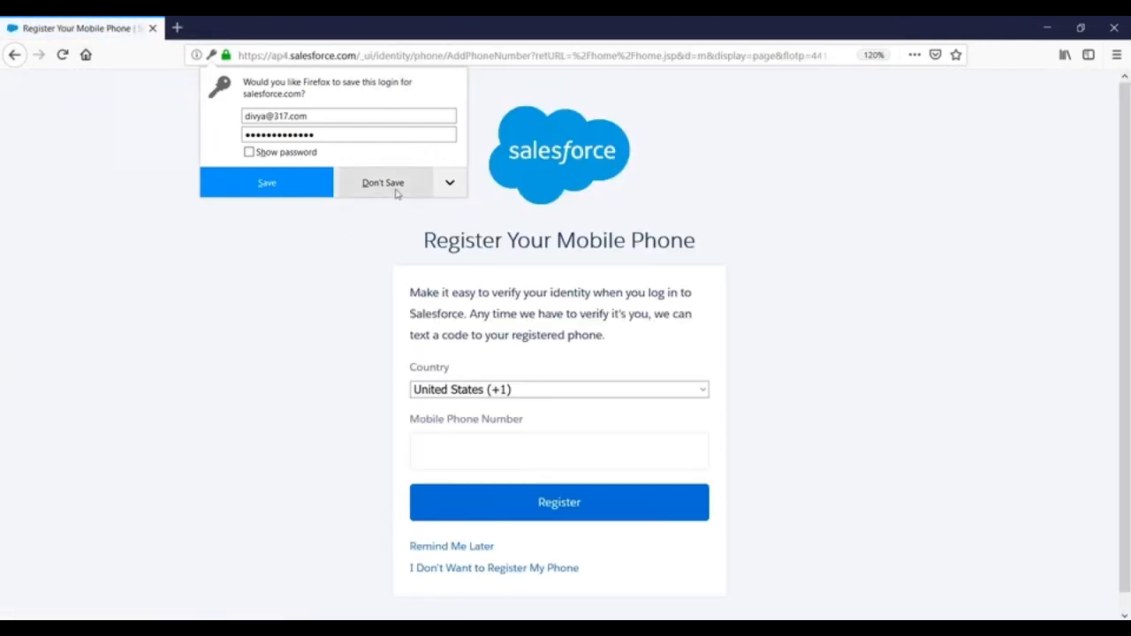
- Skip saving the login and phone registration, then list all Customers records
{"action": "left_click", "coordinate": [430, 187]}
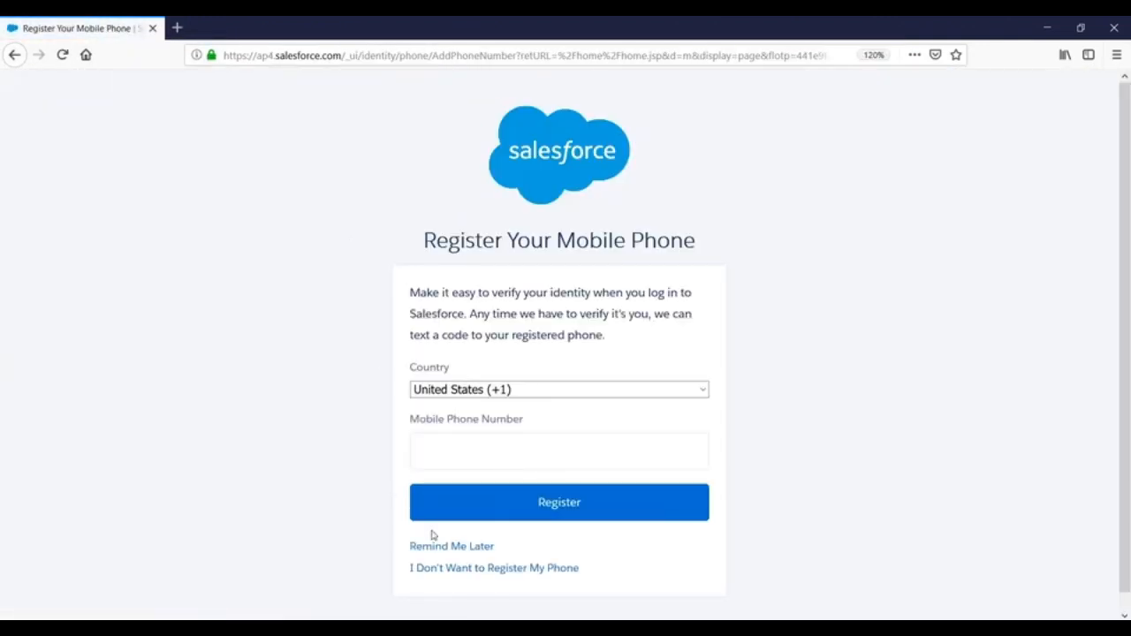
{"action": "left_click", "coordinate": [466, 568]}
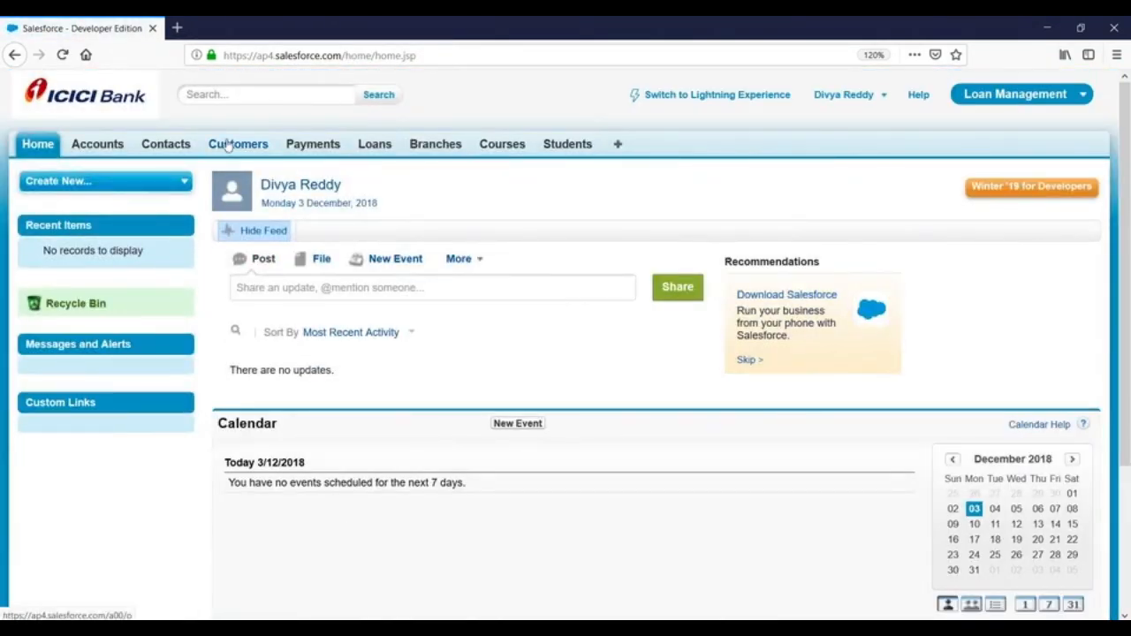
{"action": "left_click", "coordinate": [228, 146]}
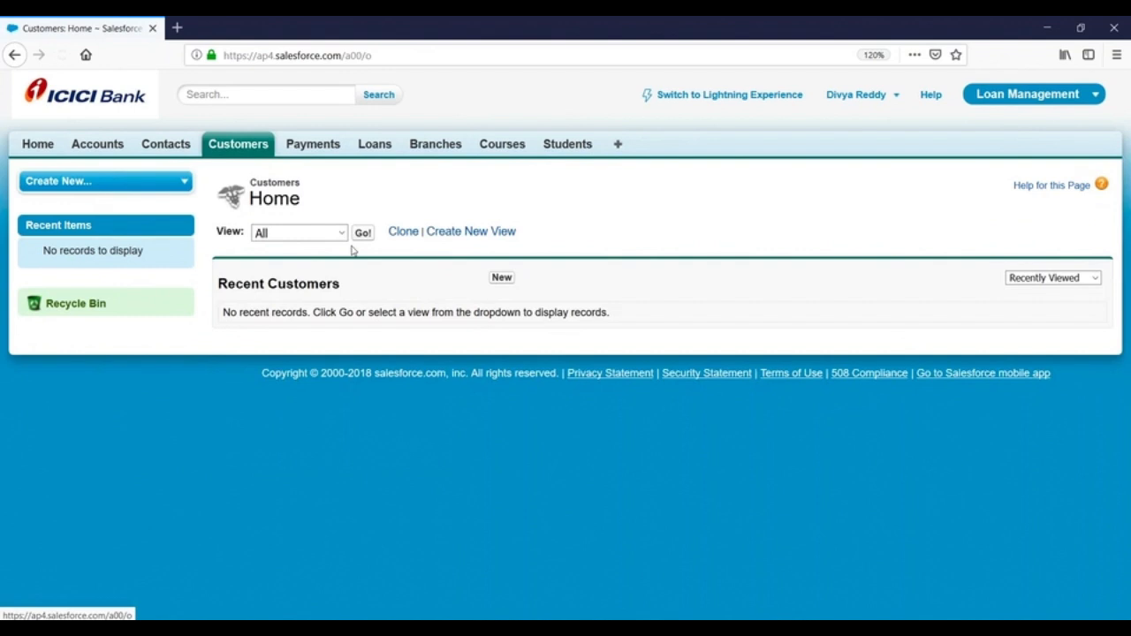
{"action": "left_click", "coordinate": [362, 233]}
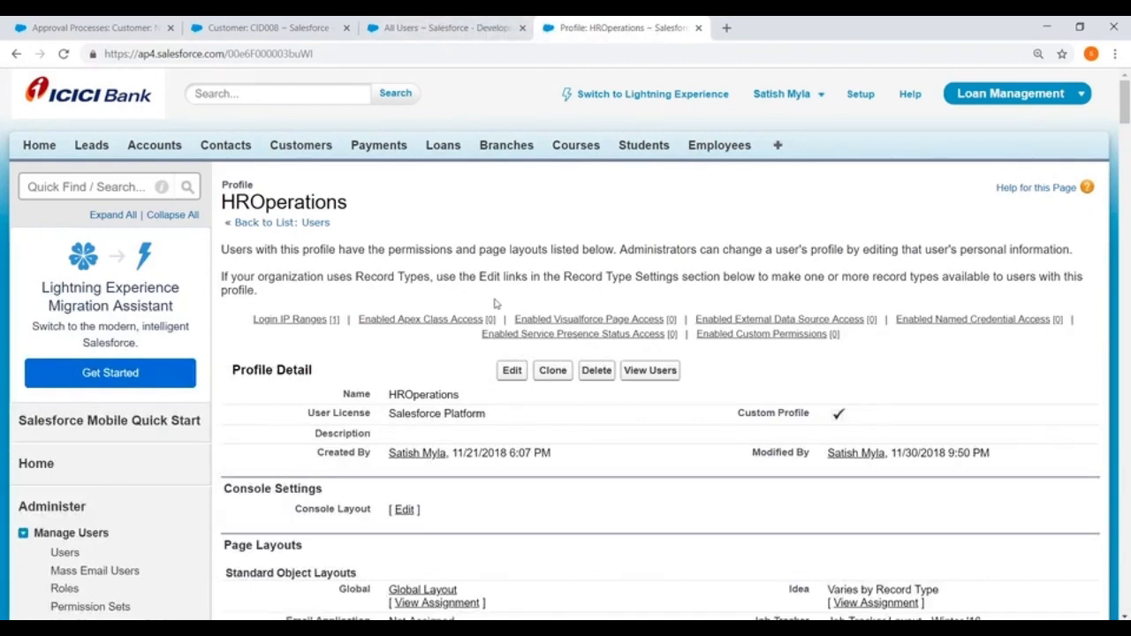
- Tick Modify All for Customers in the HROperations profile's object permissions and save
{"action": "scroll", "coordinate": [495, 304], "scroll_direction": "down", "scroll_amount": 1}
{"action": "left_click", "coordinate": [513, 295]}
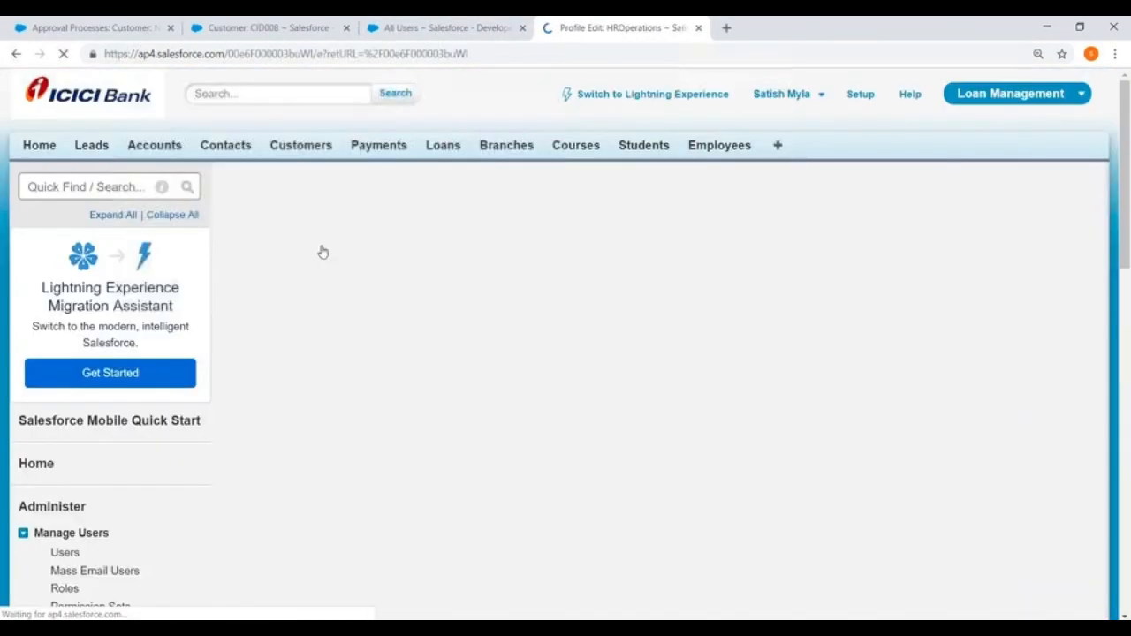
{"action": "scroll", "coordinate": [323, 252], "scroll_direction": "down", "scroll_amount": 20}
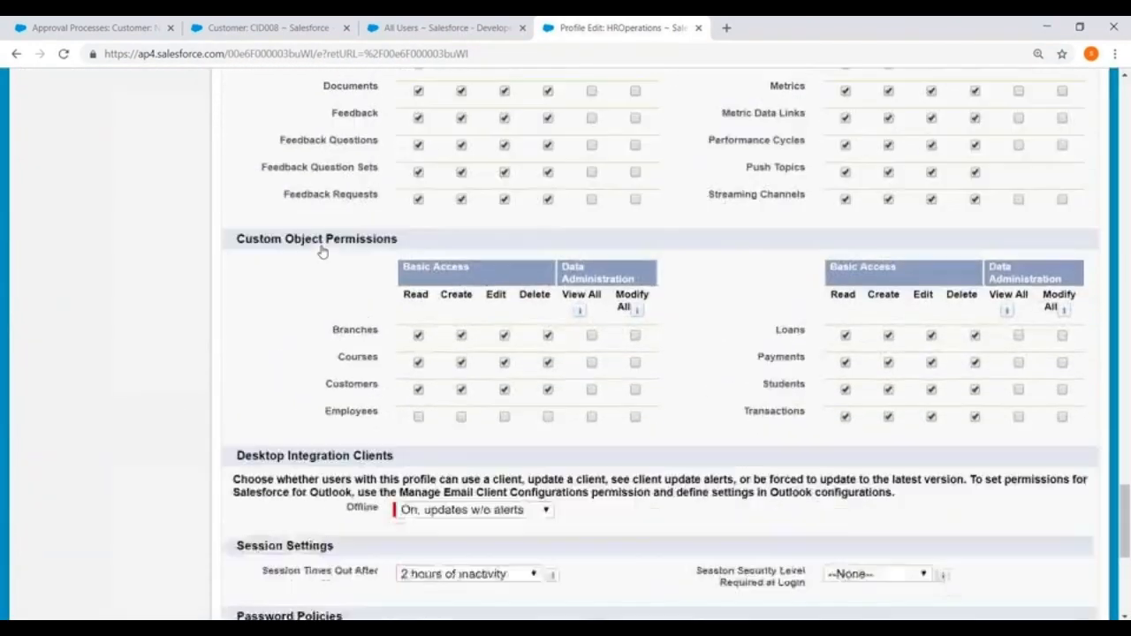
{"action": "scroll", "coordinate": [322, 252], "scroll_direction": "down", "scroll_amount": 2}
{"action": "scroll", "coordinate": [323, 252], "scroll_direction": "up", "scroll_amount": 2}
{"action": "left_click", "coordinate": [634, 372]}
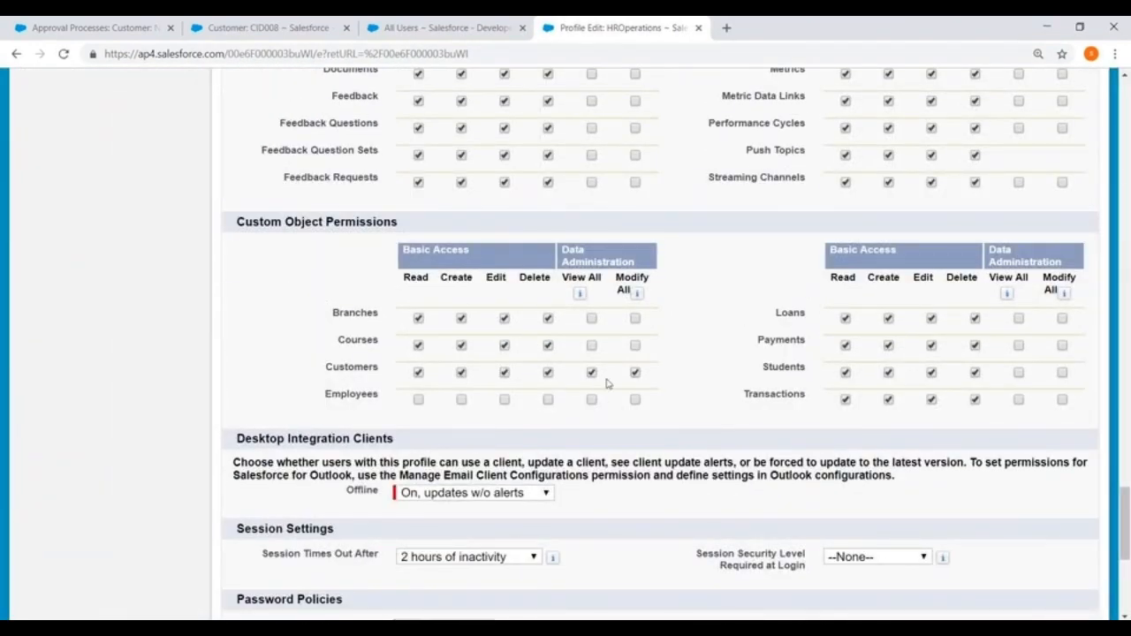
{"action": "scroll", "coordinate": [585, 406], "scroll_direction": "down", "scroll_amount": 5}
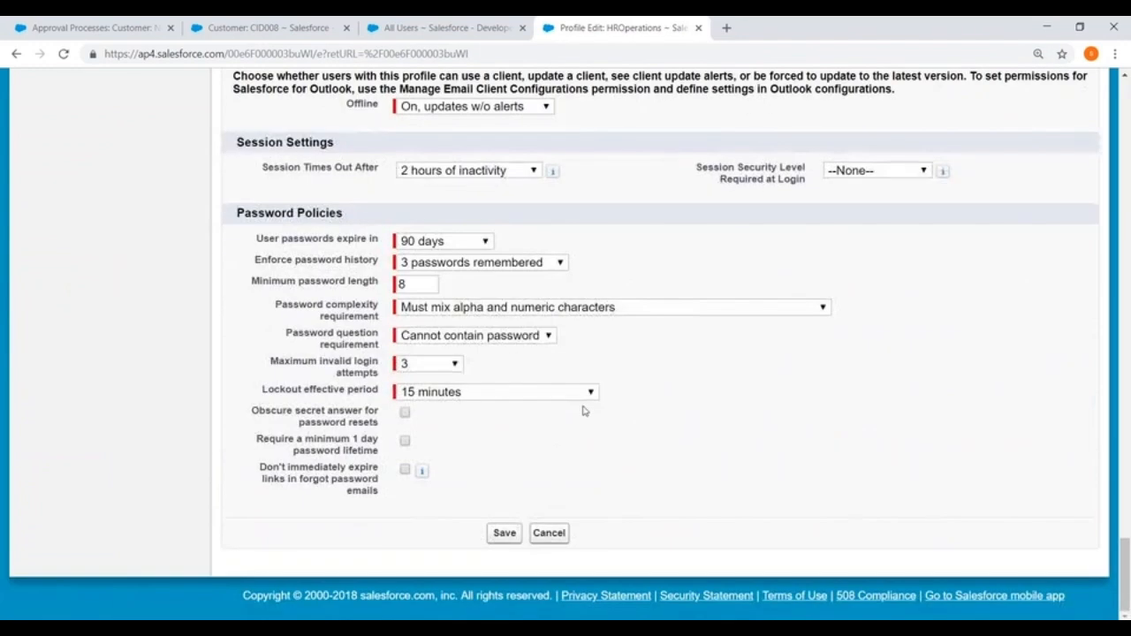
{"action": "left_click", "coordinate": [508, 532]}
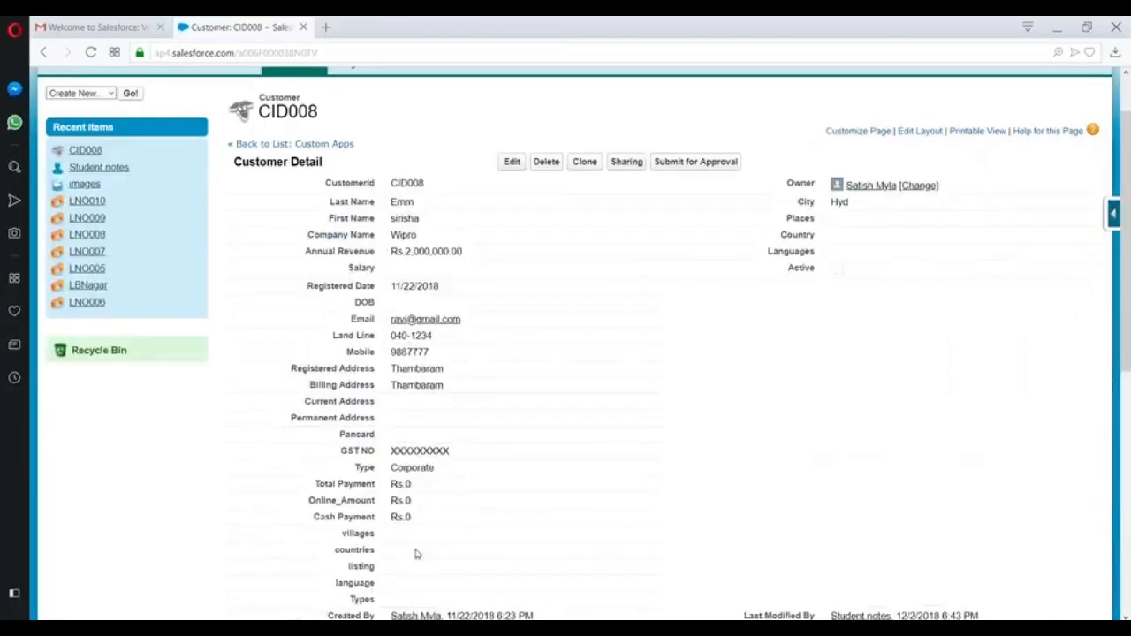
- Edit CID008's Annual Revenue to 7,000,000.00 and save the record
{"action": "scroll", "coordinate": [413, 543], "scroll_direction": "up", "scroll_amount": 2}
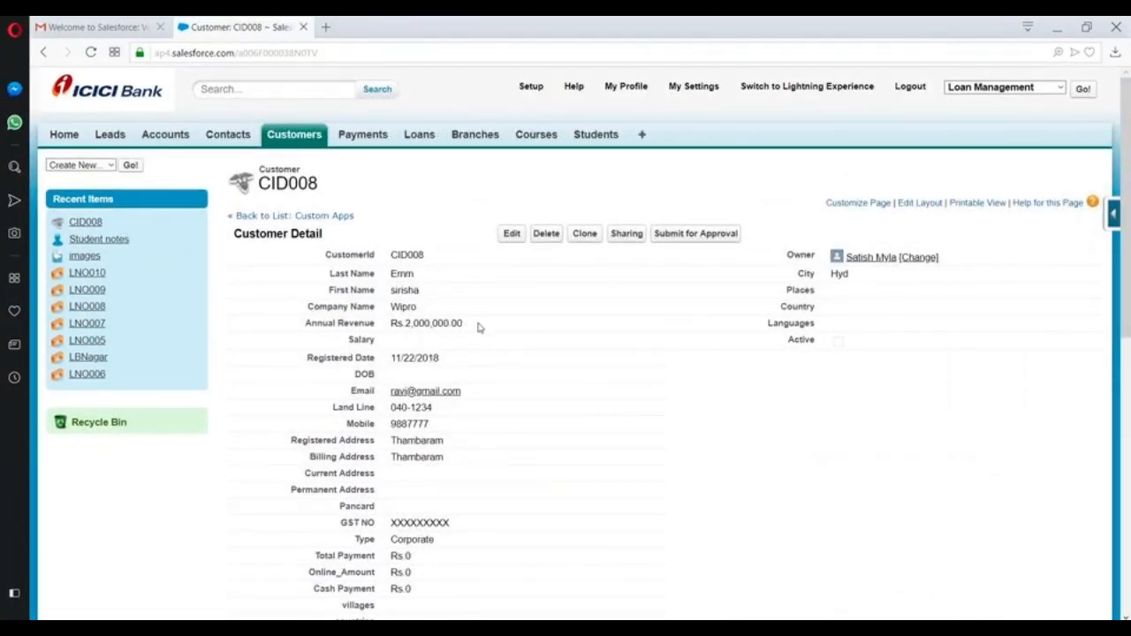
{"action": "left_click", "coordinate": [512, 234]}
{"action": "left_click", "coordinate": [511, 234]}
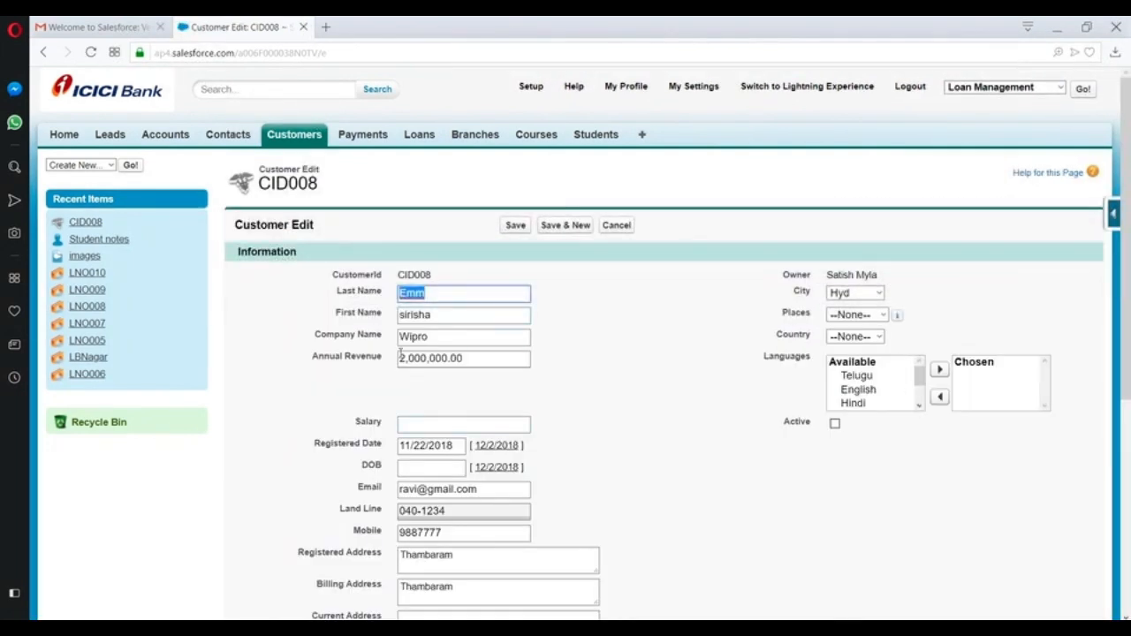
{"action": "left_click", "coordinate": [408, 359]}
{"action": "key", "text": "BackSpace"}
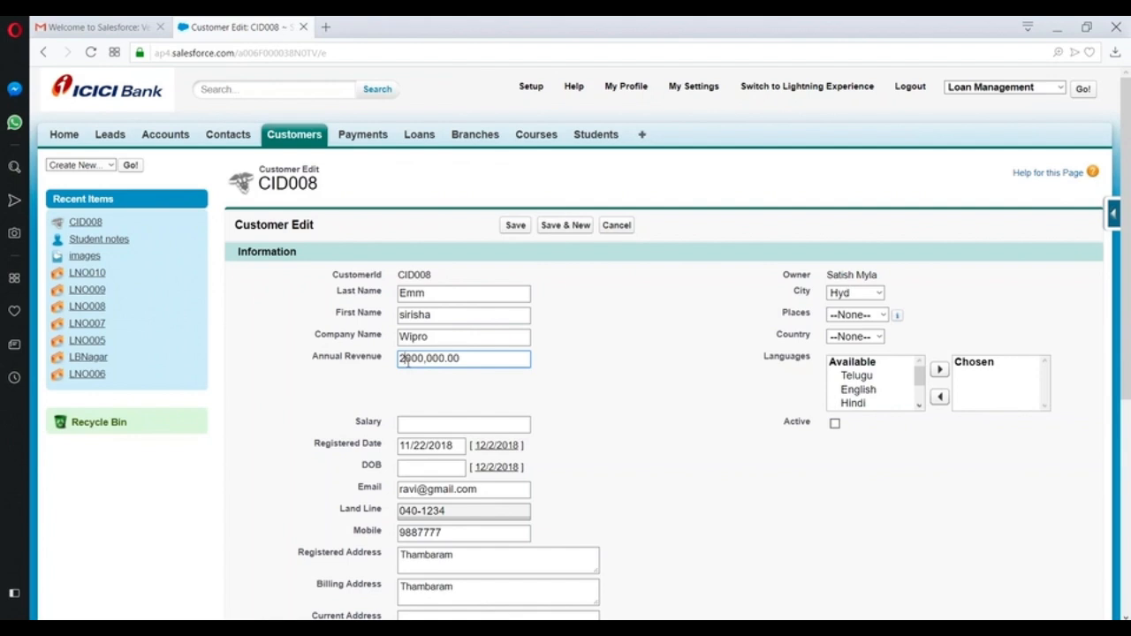
{"action": "double_click", "coordinate": [408, 363]}
{"action": "left_click", "coordinate": [407, 363]}
{"action": "key", "text": "BackSpace"}
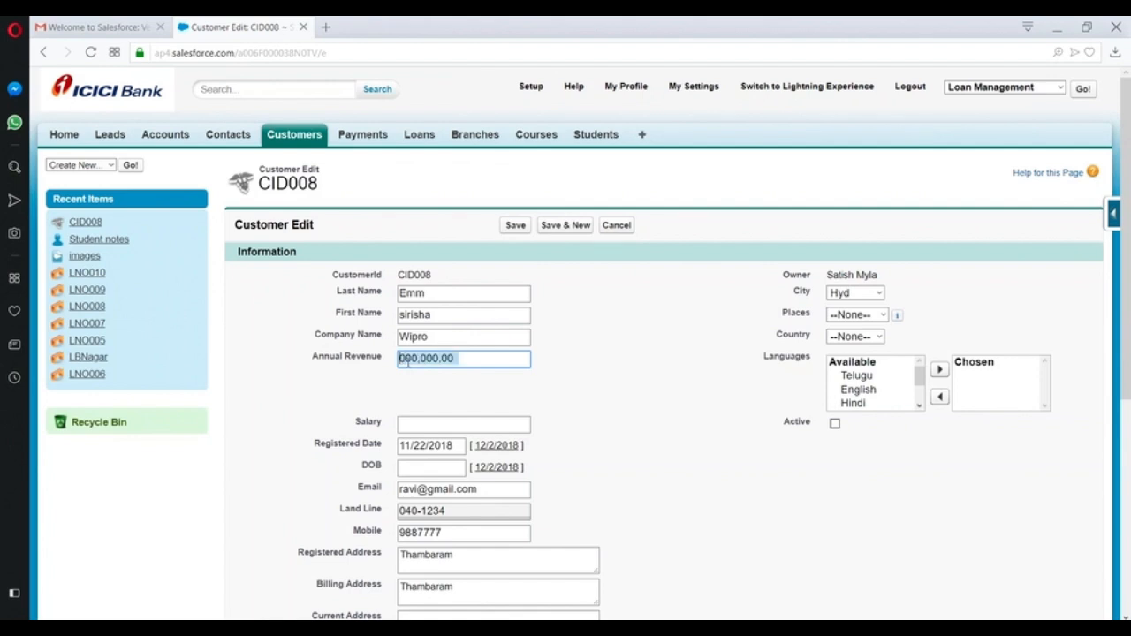
{"action": "type", "text": "7"}
{"action": "left_click", "coordinate": [516, 225]}
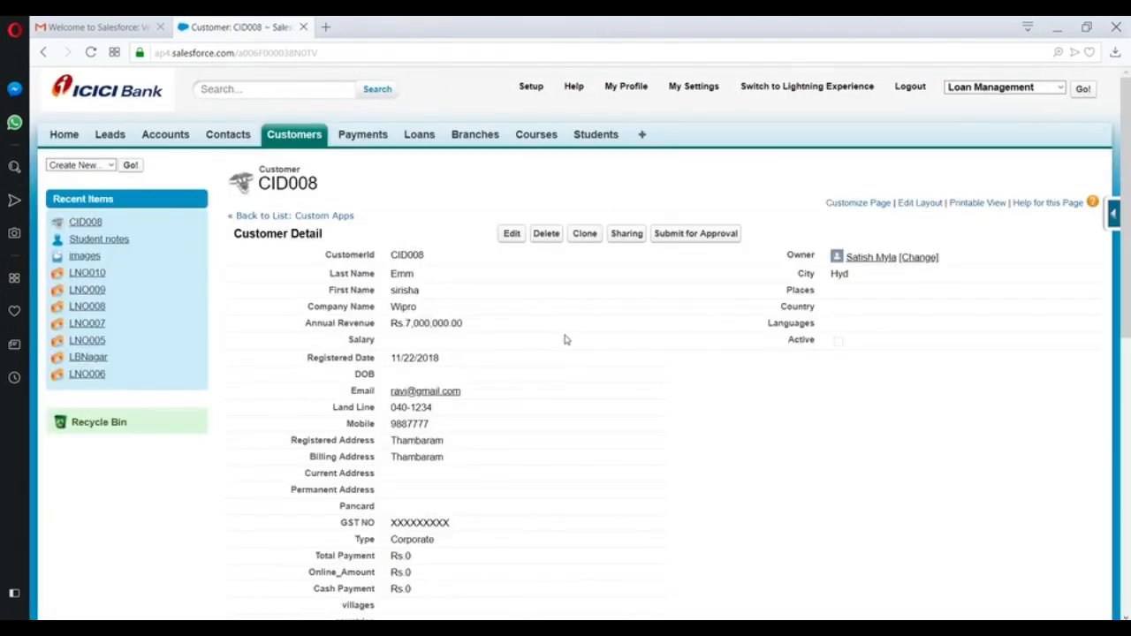
{"action": "scroll", "coordinate": [667, 260], "scroll_direction": "down", "scroll_amount": 1}
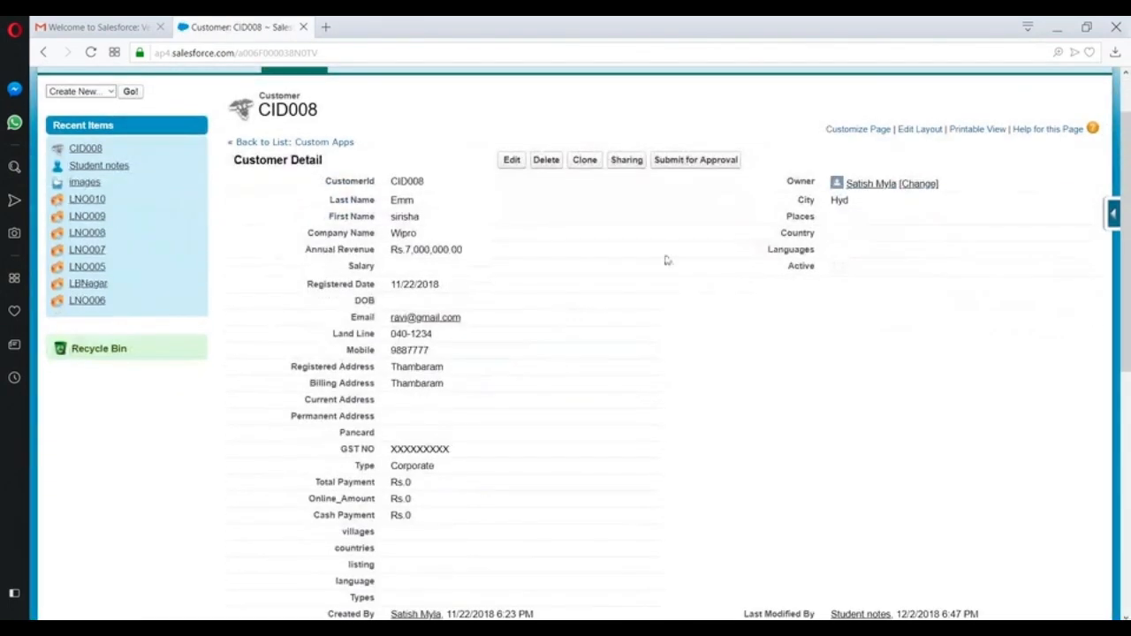
- Submit CID008 for approval, choosing the CEO user from an 'sa' lookup search as next approver
{"action": "left_click", "coordinate": [686, 162]}
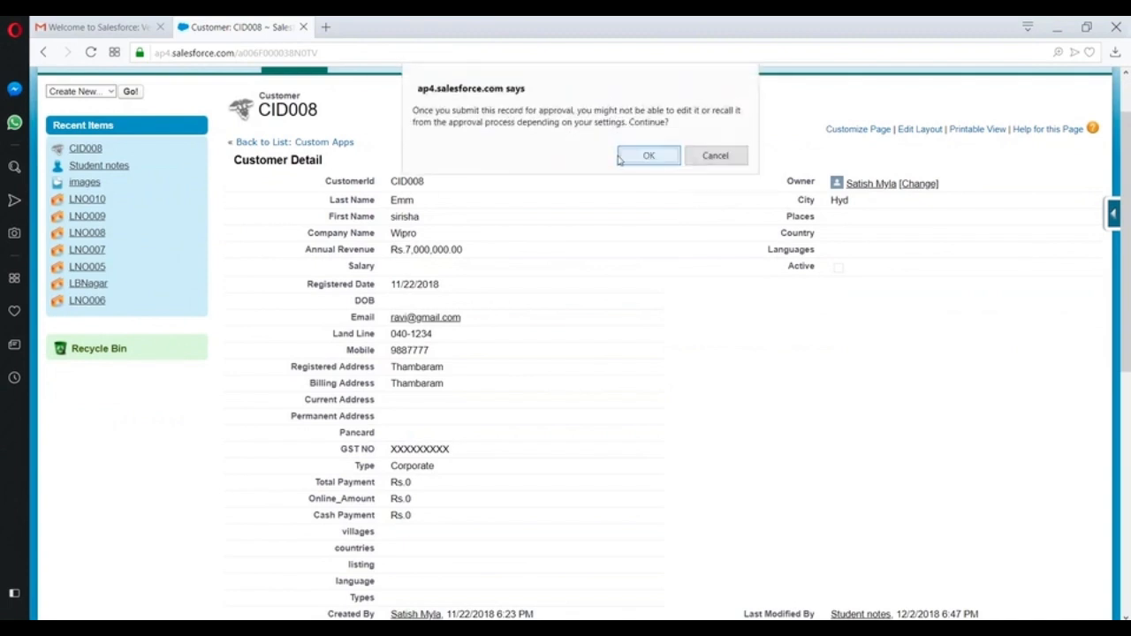
{"action": "left_click", "coordinate": [648, 154]}
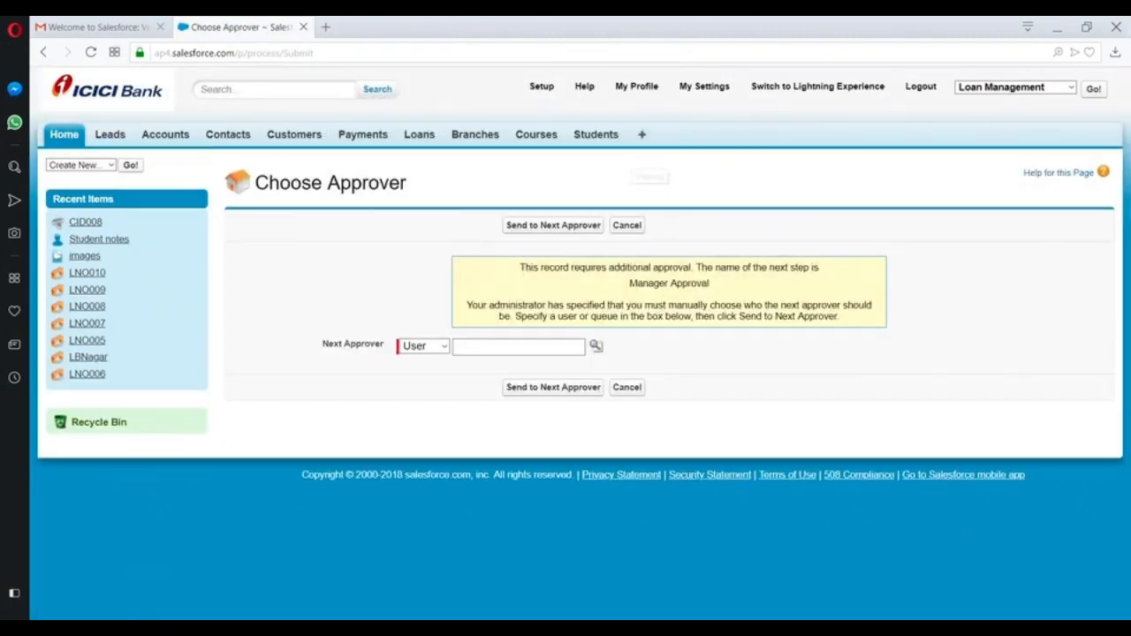
{"action": "left_click", "coordinate": [595, 345]}
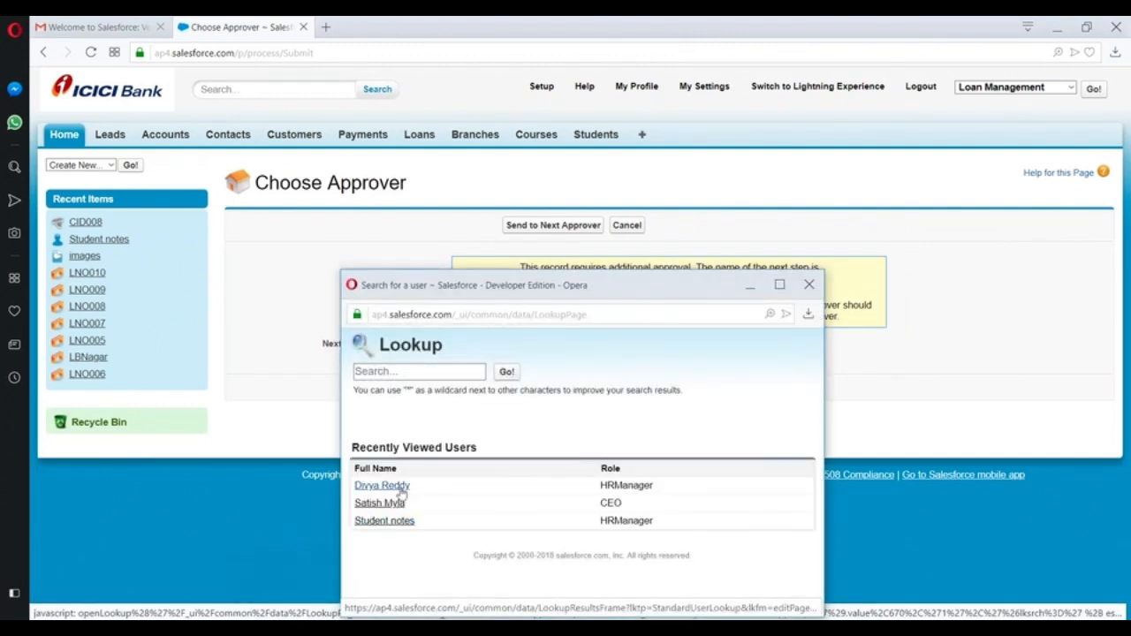
{"action": "left_click", "coordinate": [380, 366]}
{"action": "type", "text": "sa"}
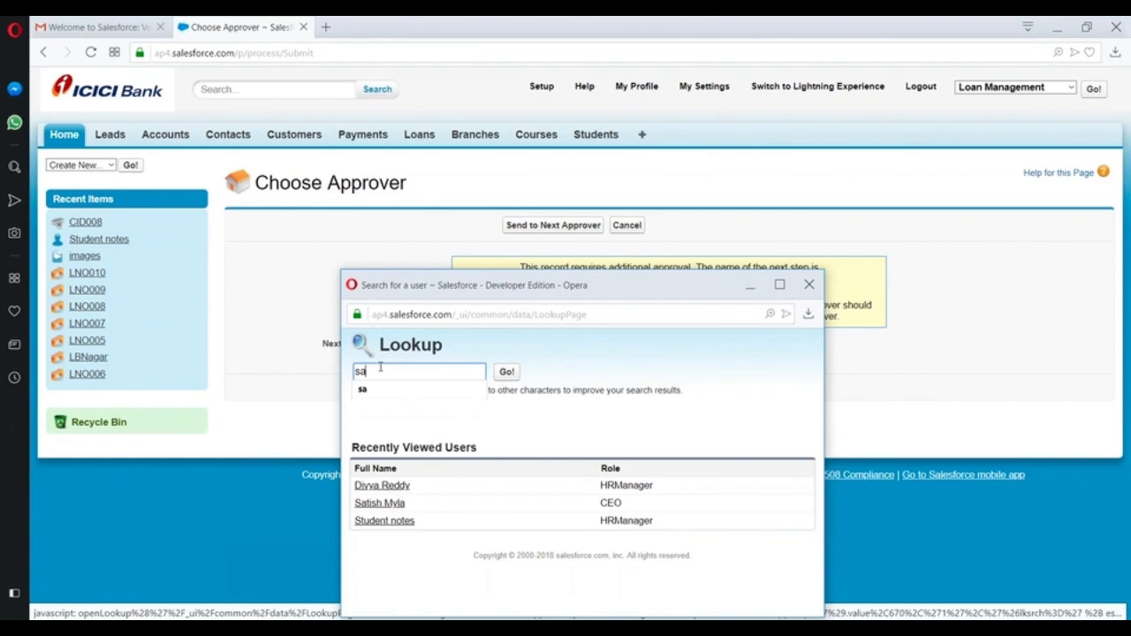
{"action": "left_click", "coordinate": [507, 374]}
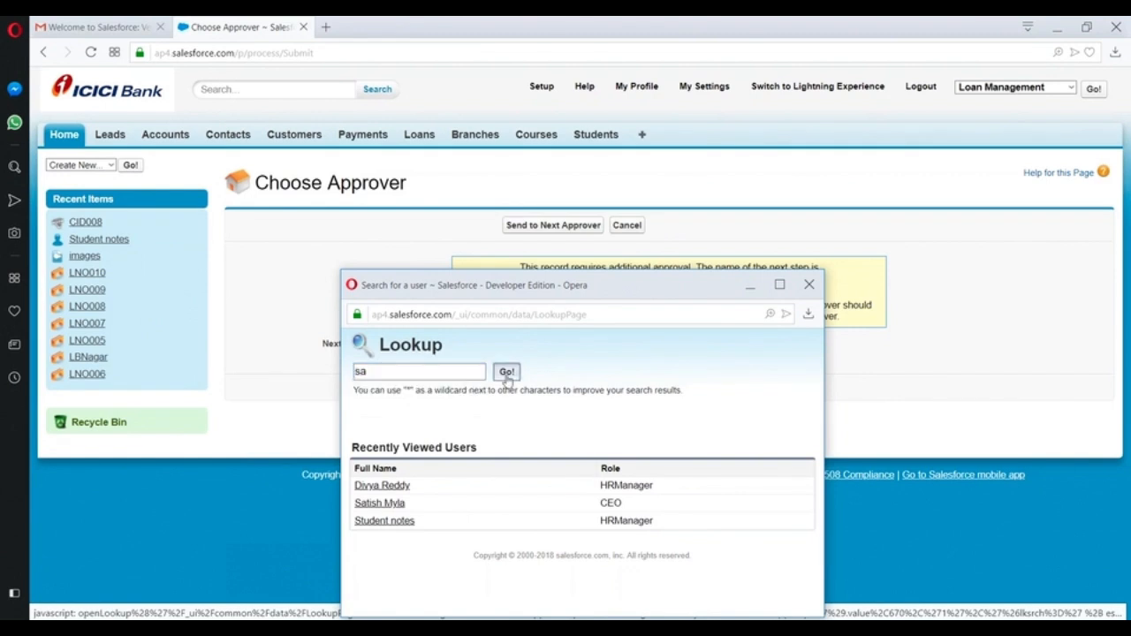
{"action": "left_click", "coordinate": [371, 500]}
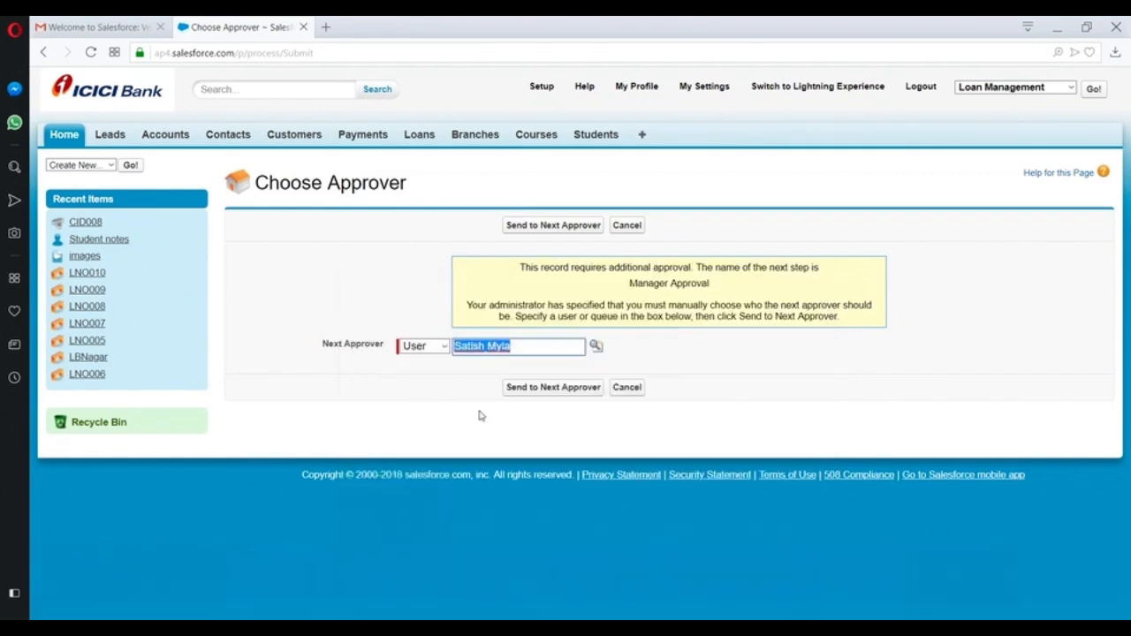
{"action": "left_click", "coordinate": [532, 390]}
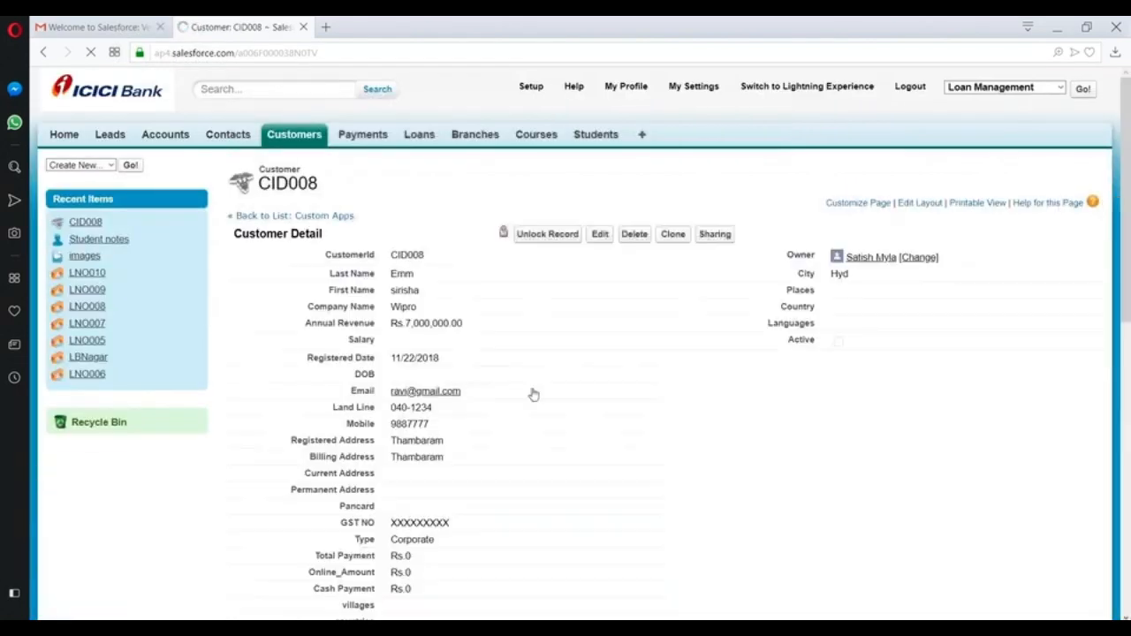
{"action": "scroll", "coordinate": [595, 308], "scroll_direction": "down", "scroll_amount": 3}
{"action": "scroll", "coordinate": [595, 309], "scroll_direction": "down", "scroll_amount": 5}
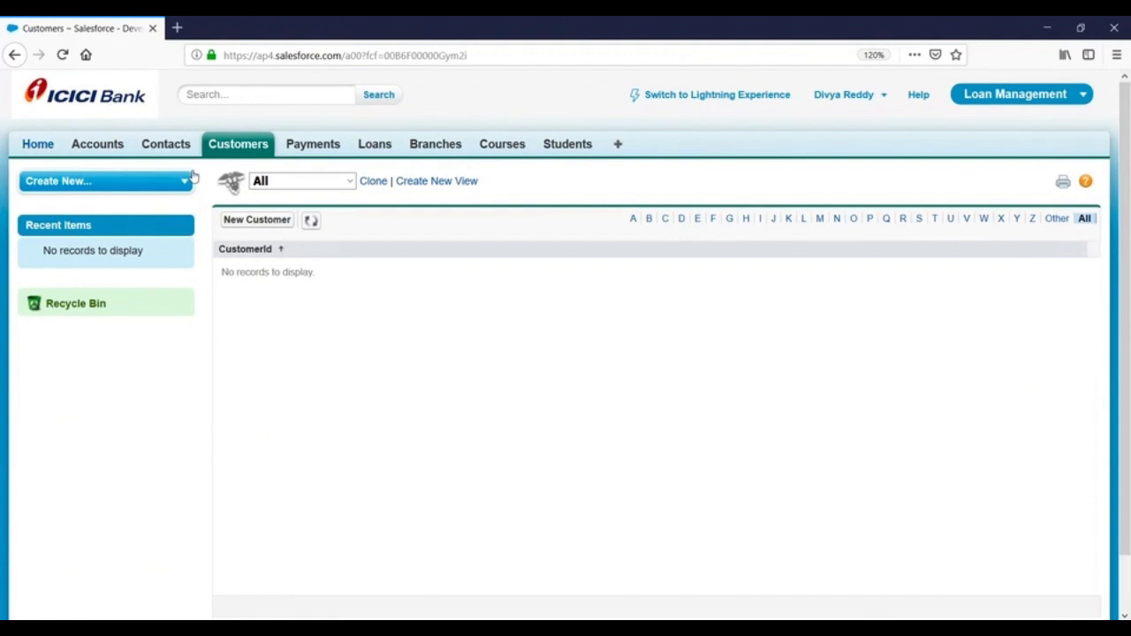
- In the delegate's browser window, open customer CID008 from the All Customers list
{"action": "left_click", "coordinate": [246, 152]}
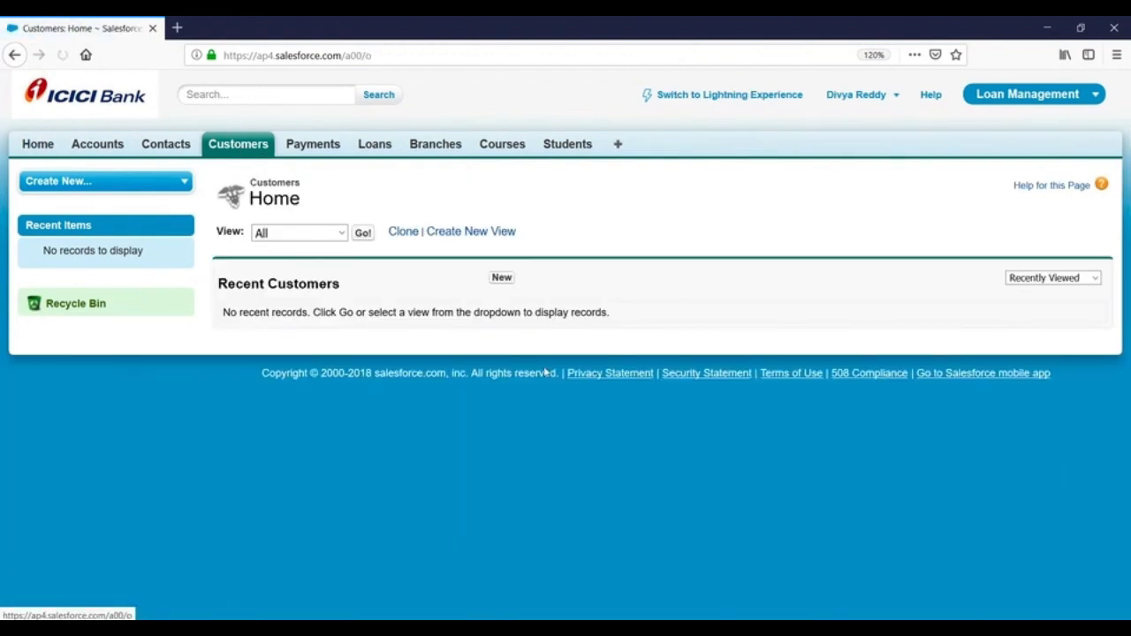
{"action": "left_click", "coordinate": [749, 628]}
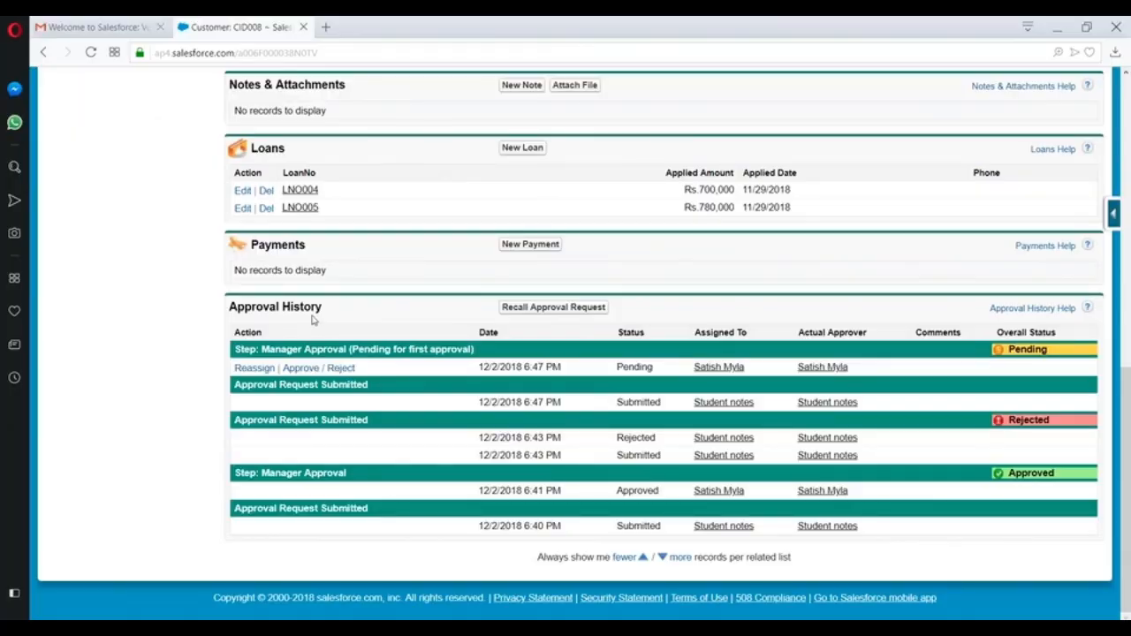
{"action": "scroll", "coordinate": [314, 318], "scroll_direction": "up", "scroll_amount": 10}
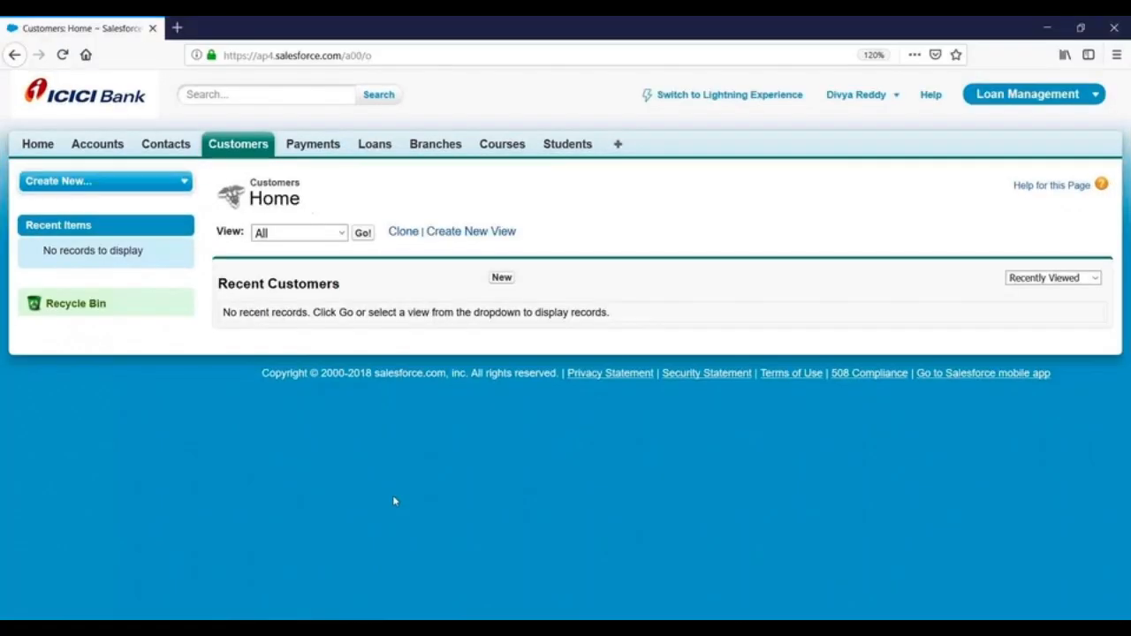
{"action": "left_click", "coordinate": [362, 232]}
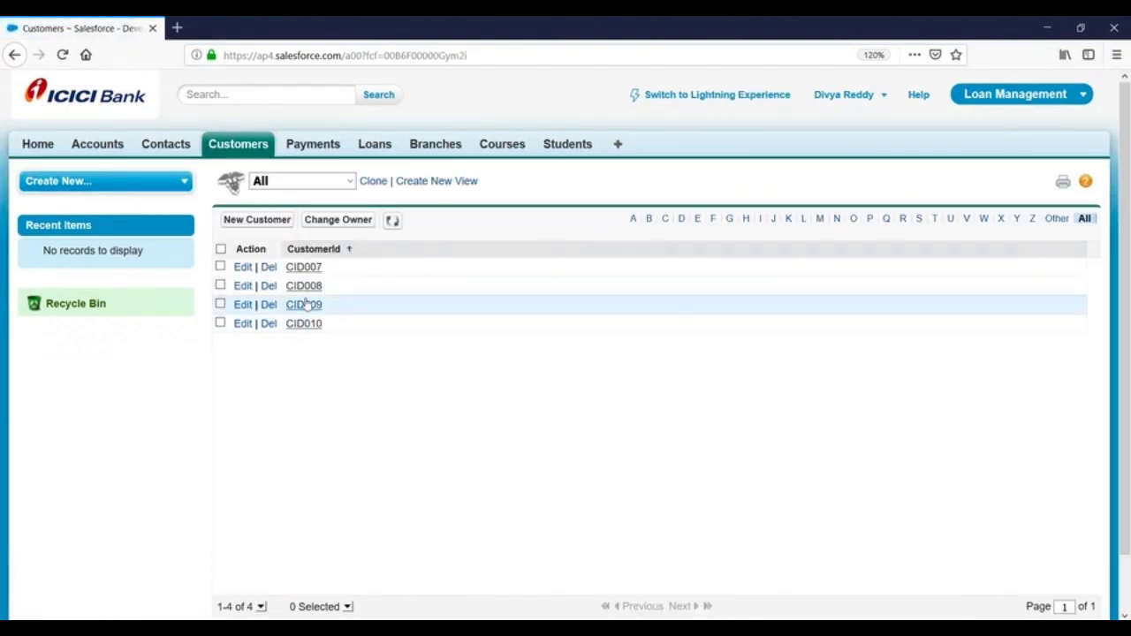
{"action": "left_click", "coordinate": [305, 292]}
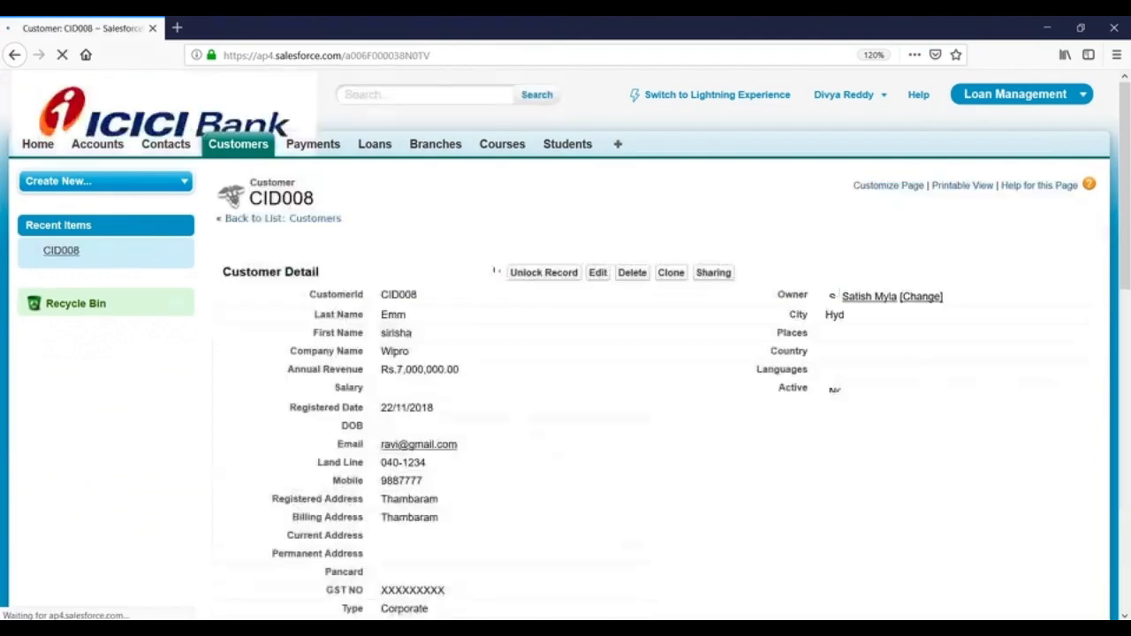
{"action": "scroll", "coordinate": [461, 308], "scroll_direction": "down", "scroll_amount": 3}
{"action": "scroll", "coordinate": [462, 313], "scroll_direction": "down", "scroll_amount": 5}
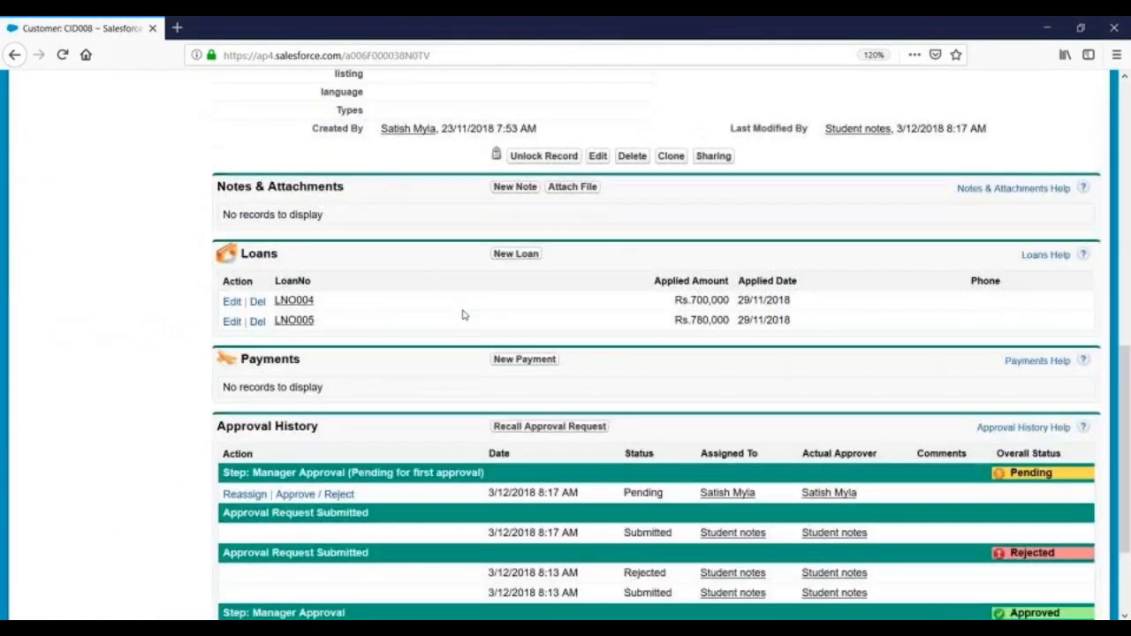
{"action": "scroll", "coordinate": [485, 352], "scroll_direction": "down", "scroll_amount": 1}
{"action": "scroll", "coordinate": [485, 353], "scroll_direction": "down", "scroll_amount": 2}
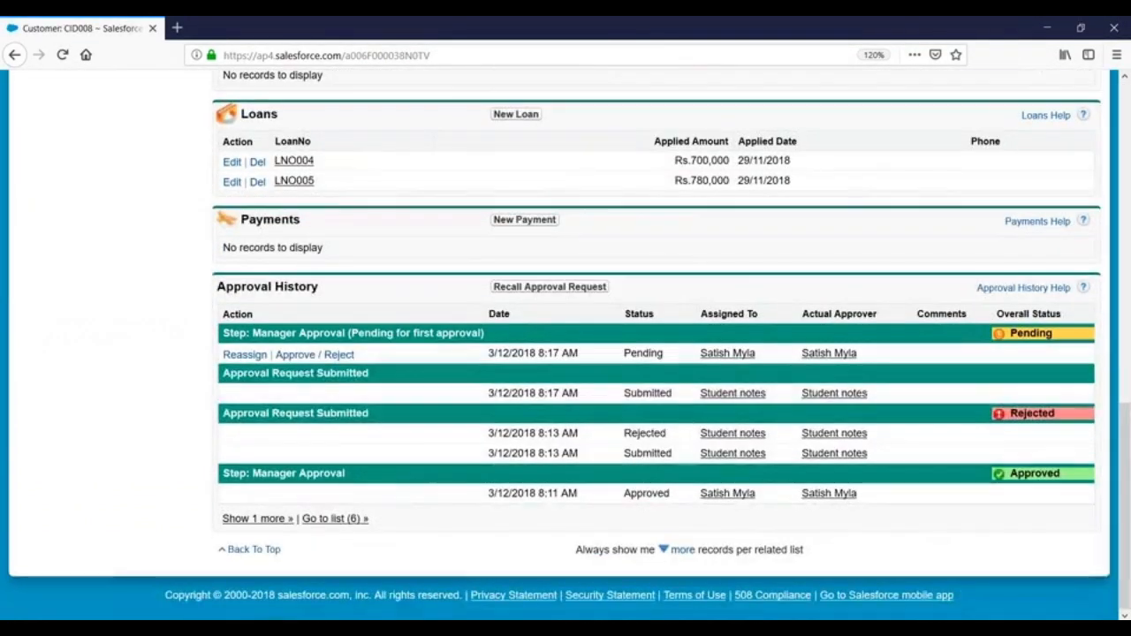
- Approve CID008's pending Manager Approval request from its Approval History
{"action": "left_click", "coordinate": [326, 357]}
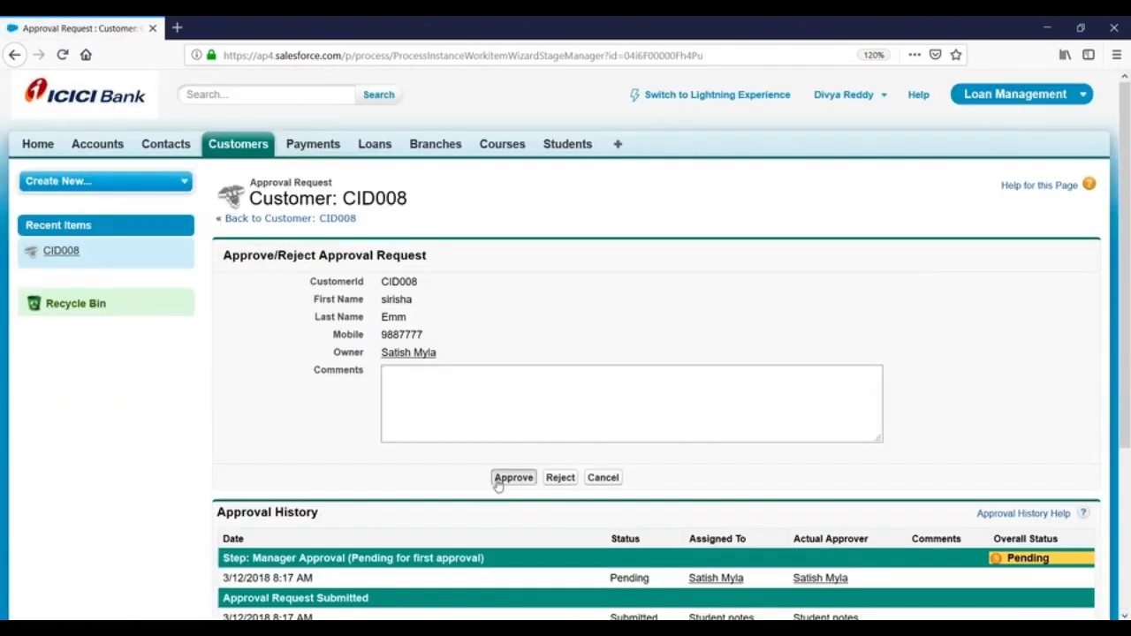
{"action": "left_click", "coordinate": [497, 477]}
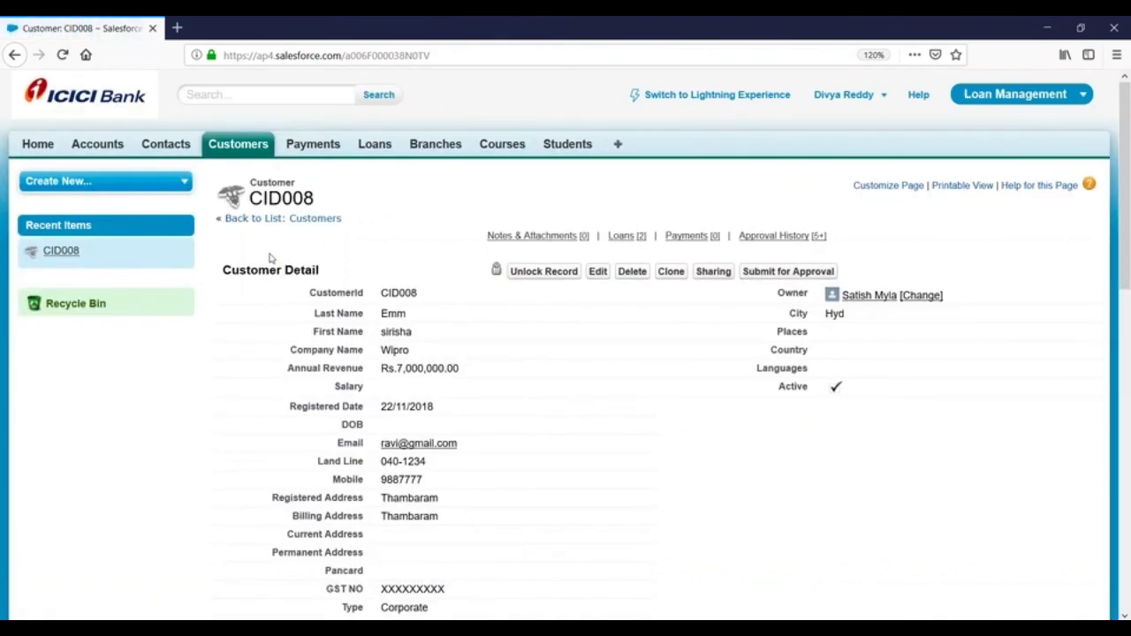
{"action": "scroll", "coordinate": [601, 356], "scroll_direction": "down", "scroll_amount": 10}
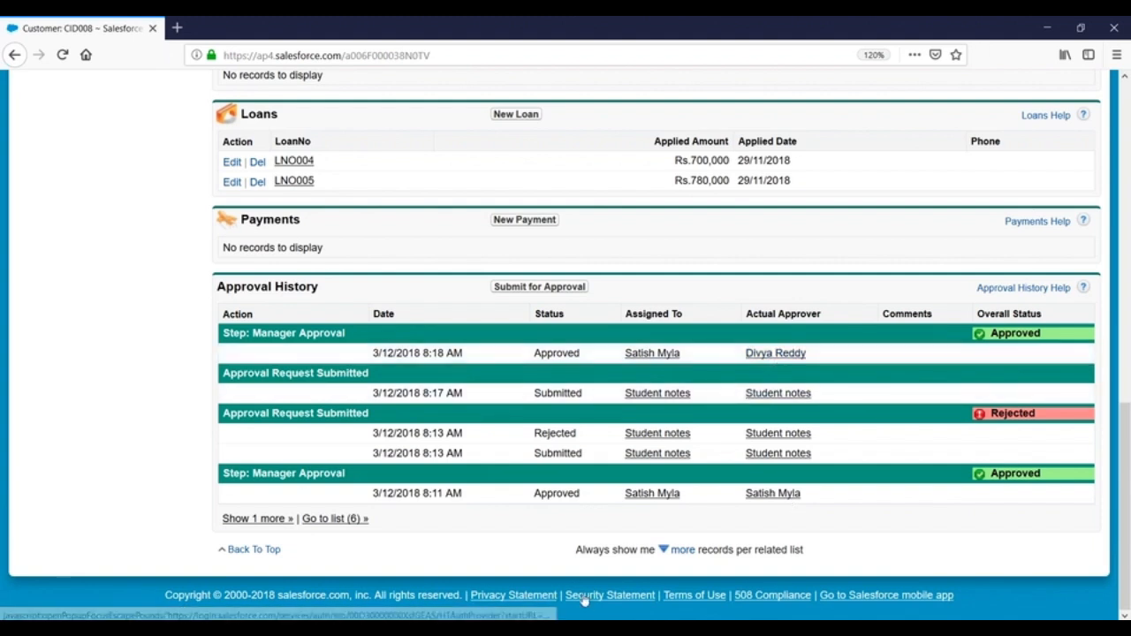
{"action": "left_click", "coordinate": [579, 627]}
- Unlock the CID008 record and check its Approval History showing Manager Approval as Approved
{"action": "left_click", "coordinate": [554, 234]}
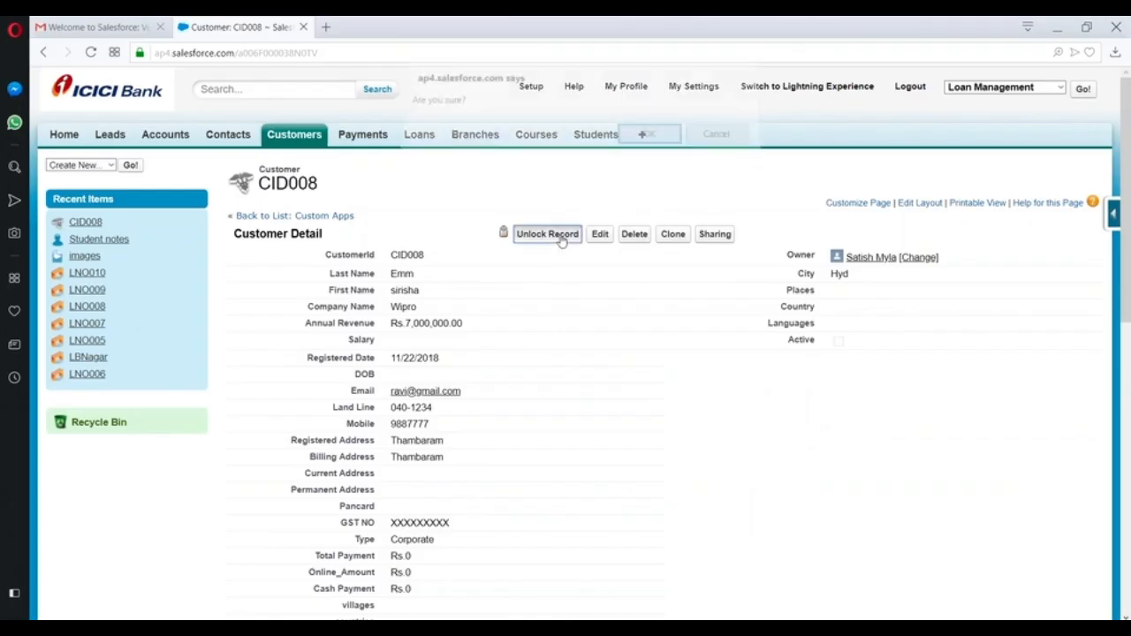
{"action": "left_click", "coordinate": [646, 140]}
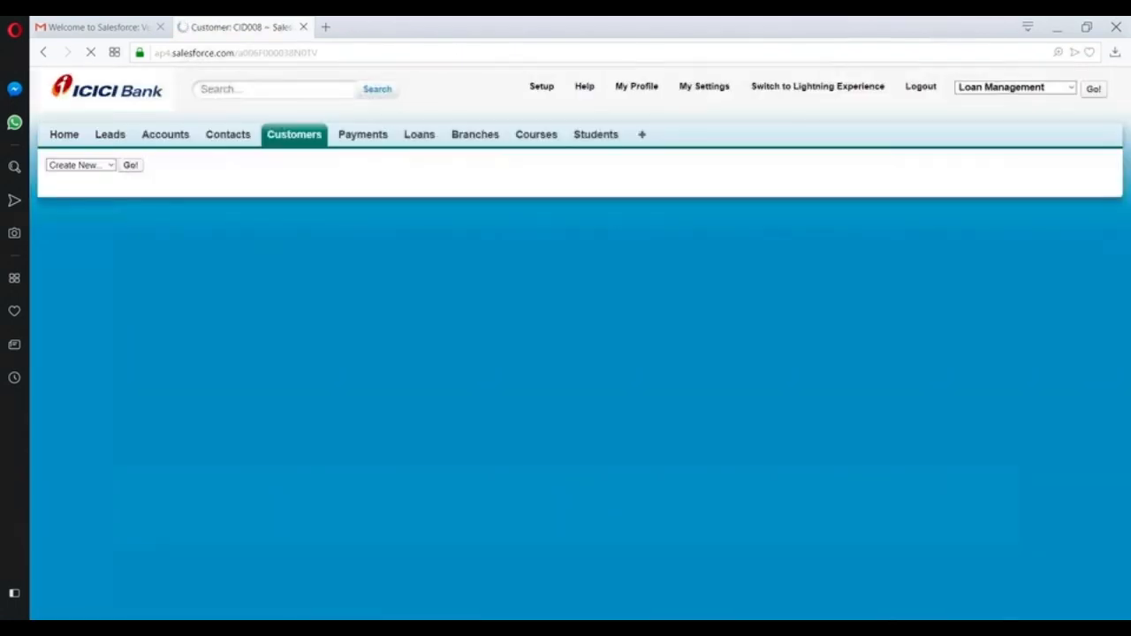
{"action": "scroll", "coordinate": [519, 373], "scroll_direction": "down", "scroll_amount": 8}
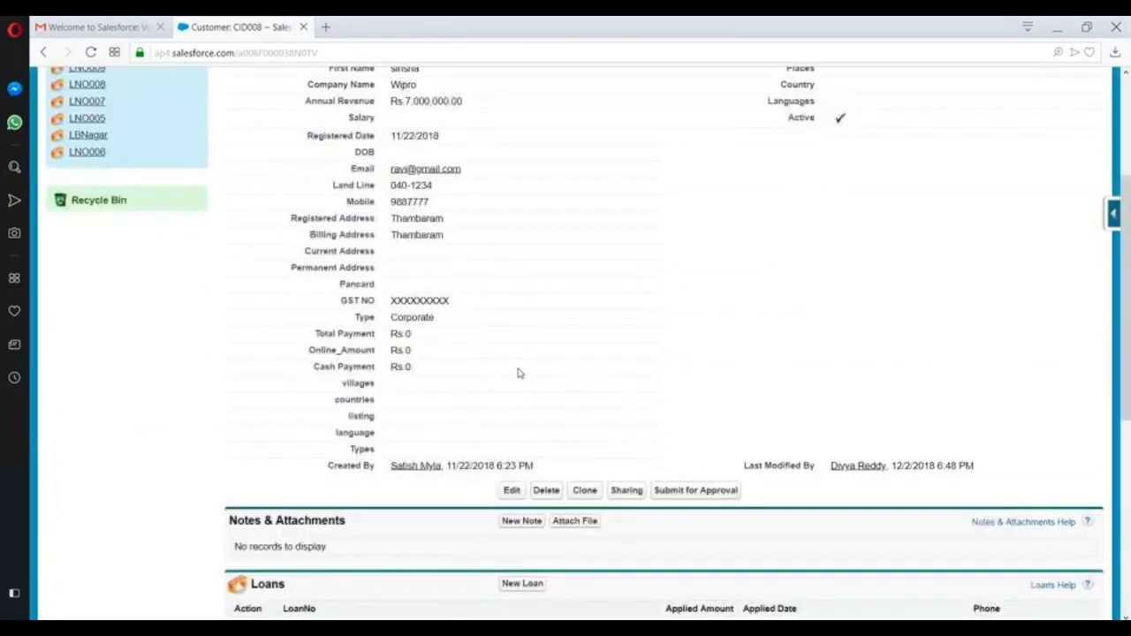
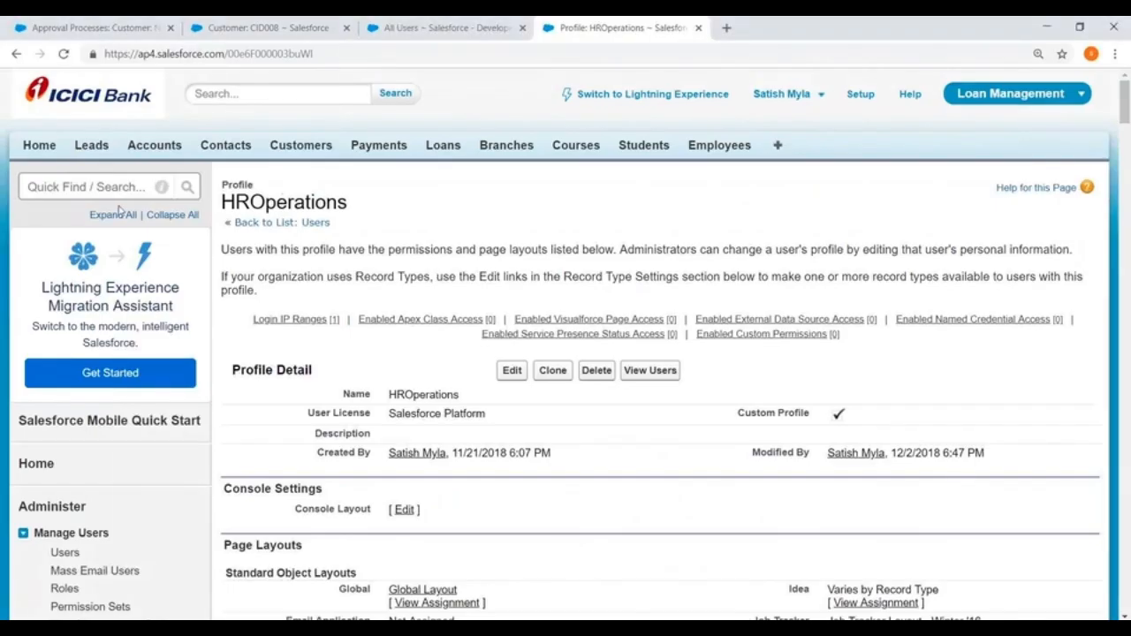
- Scroll down the HROperations profile page in Setup
{"action": "scroll", "coordinate": [566, 353], "scroll_direction": "down", "scroll_amount": 3}
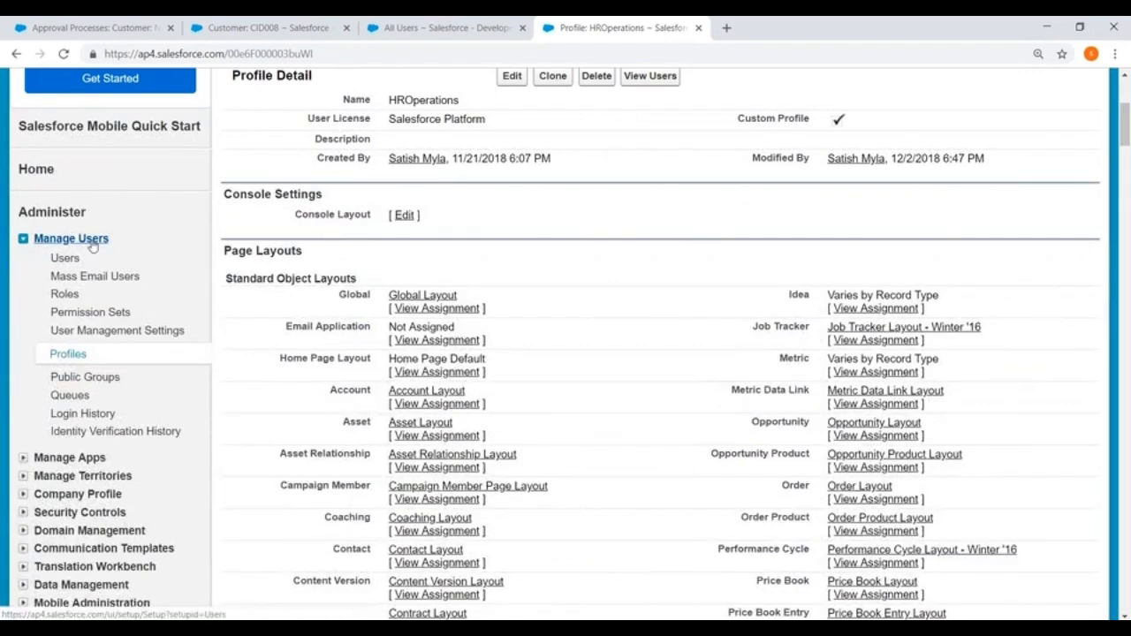
- From the All Users list, set the student user's Regional Manager lookup to the CEO user and save
{"action": "left_click", "coordinate": [425, 28]}
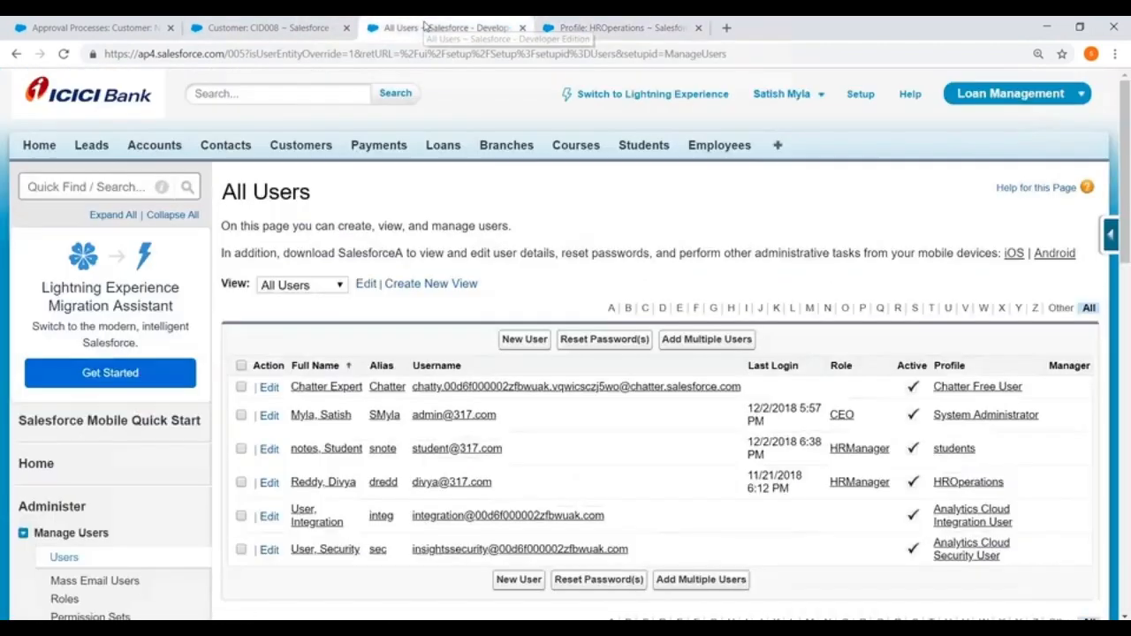
{"action": "scroll", "coordinate": [291, 354], "scroll_direction": "down", "scroll_amount": 2}
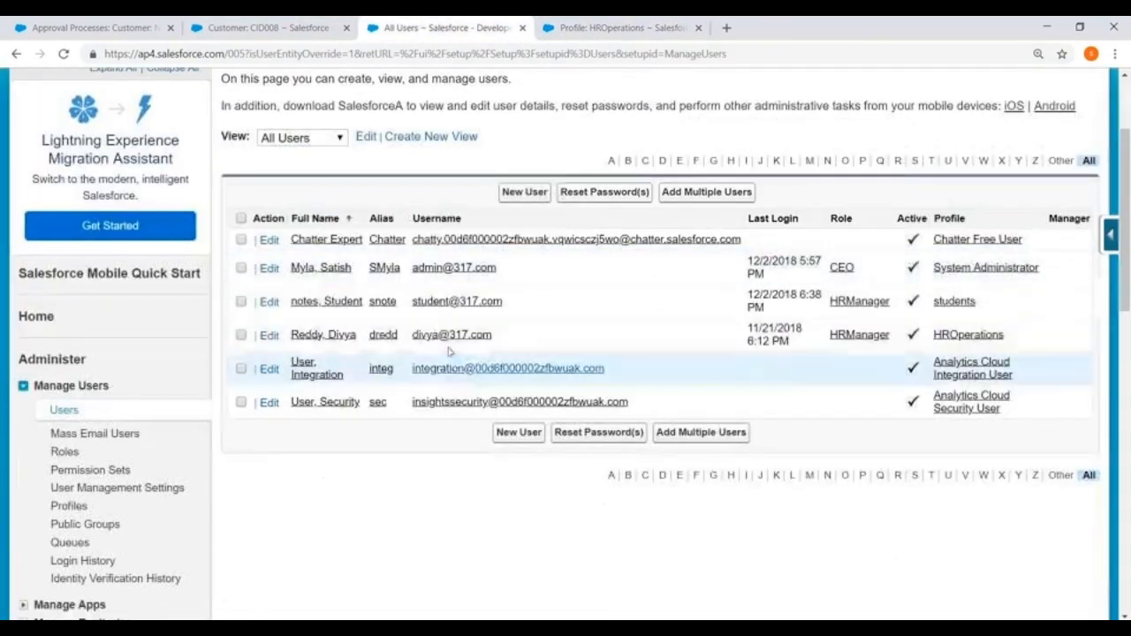
{"action": "left_click", "coordinate": [269, 303]}
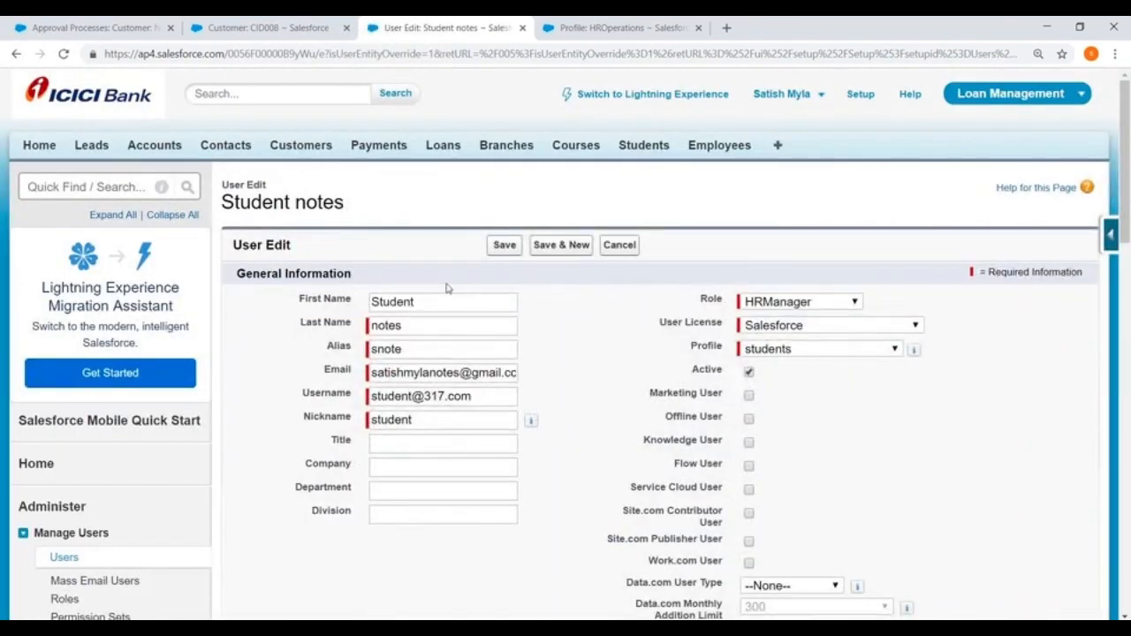
{"action": "scroll", "coordinate": [448, 289], "scroll_direction": "down", "scroll_amount": 1}
{"action": "scroll", "coordinate": [500, 271], "scroll_direction": "down", "scroll_amount": 12}
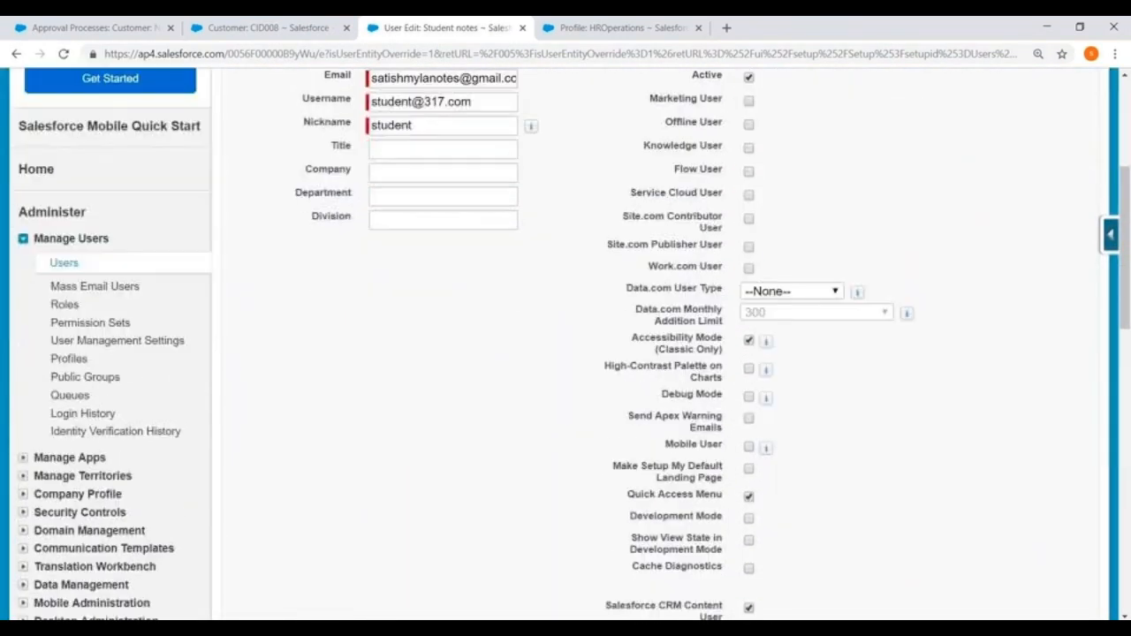
{"action": "scroll", "coordinate": [329, 340], "scroll_direction": "down", "scroll_amount": 2}
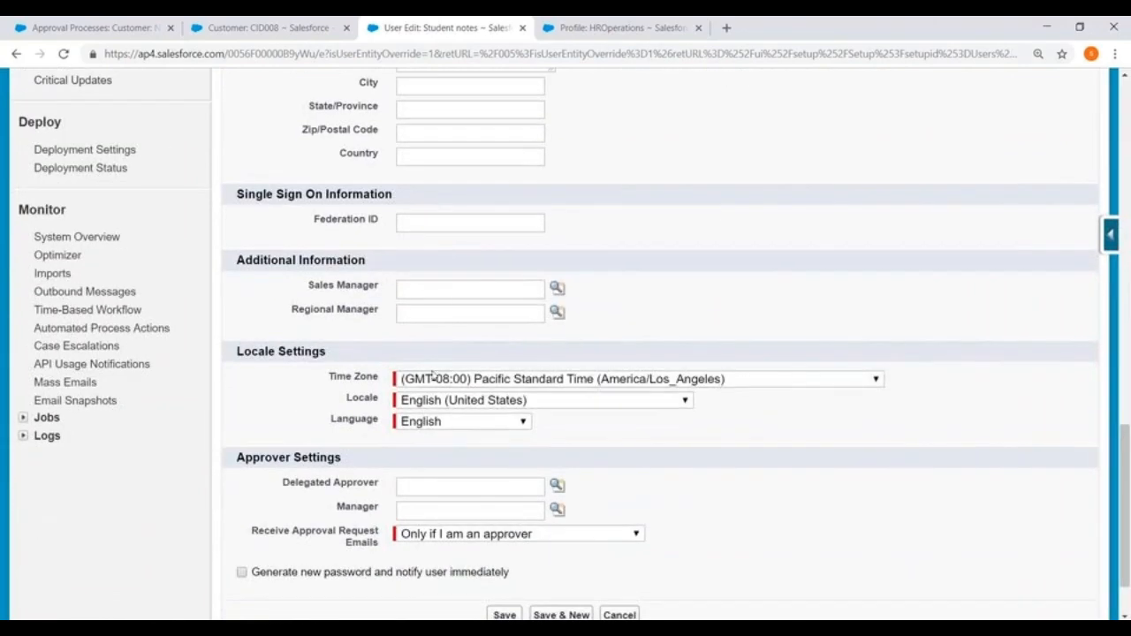
{"action": "left_click_drag", "start_coordinate": [290, 313], "coordinate": [382, 313]}
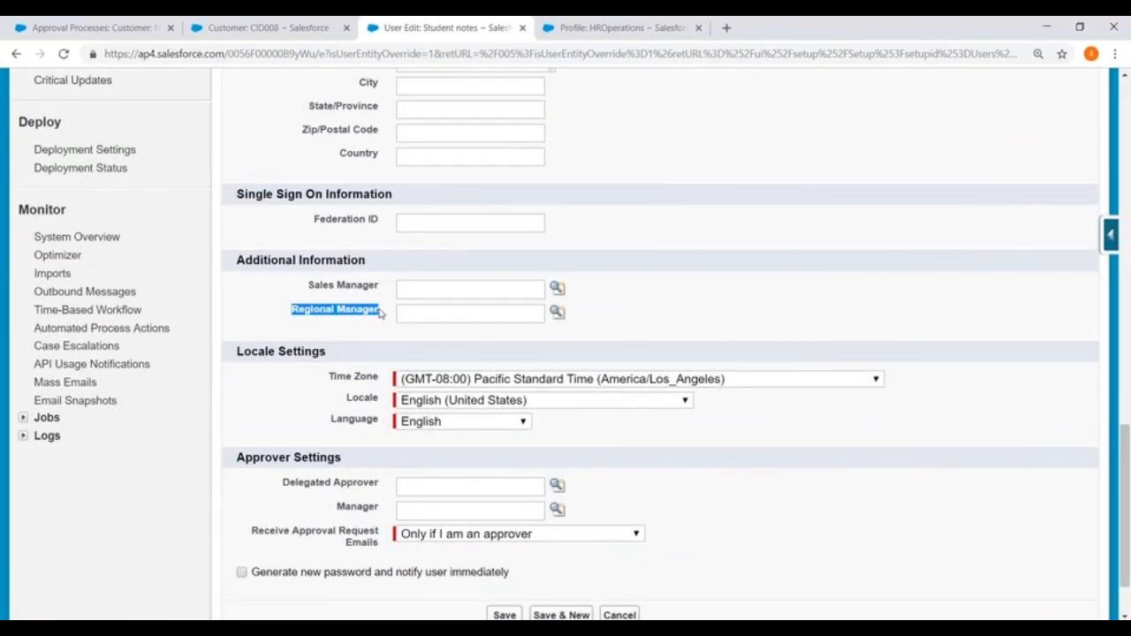
{"action": "left_click", "coordinate": [556, 311]}
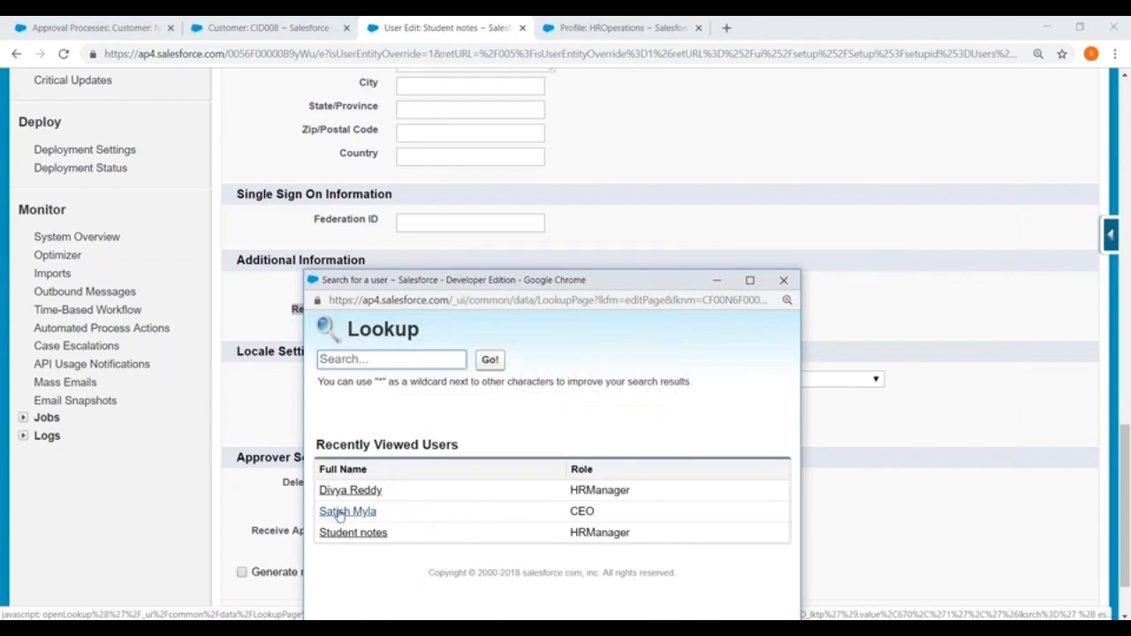
{"action": "left_click", "coordinate": [338, 513]}
{"action": "scroll", "coordinate": [557, 397], "scroll_direction": "down", "scroll_amount": 1}
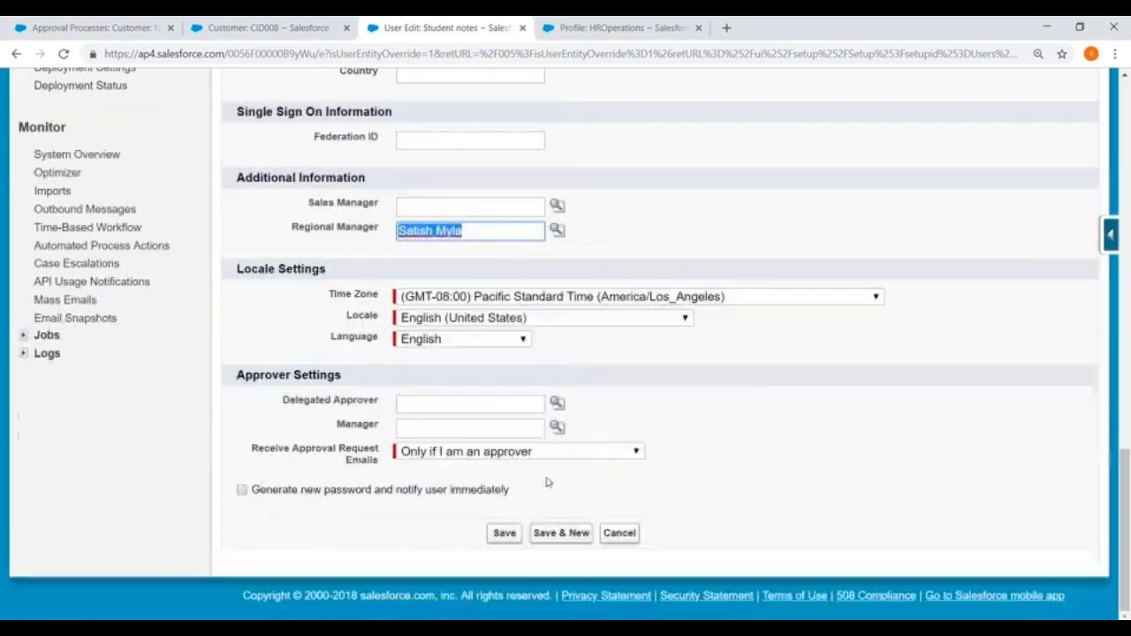
{"action": "left_click", "coordinate": [502, 533]}
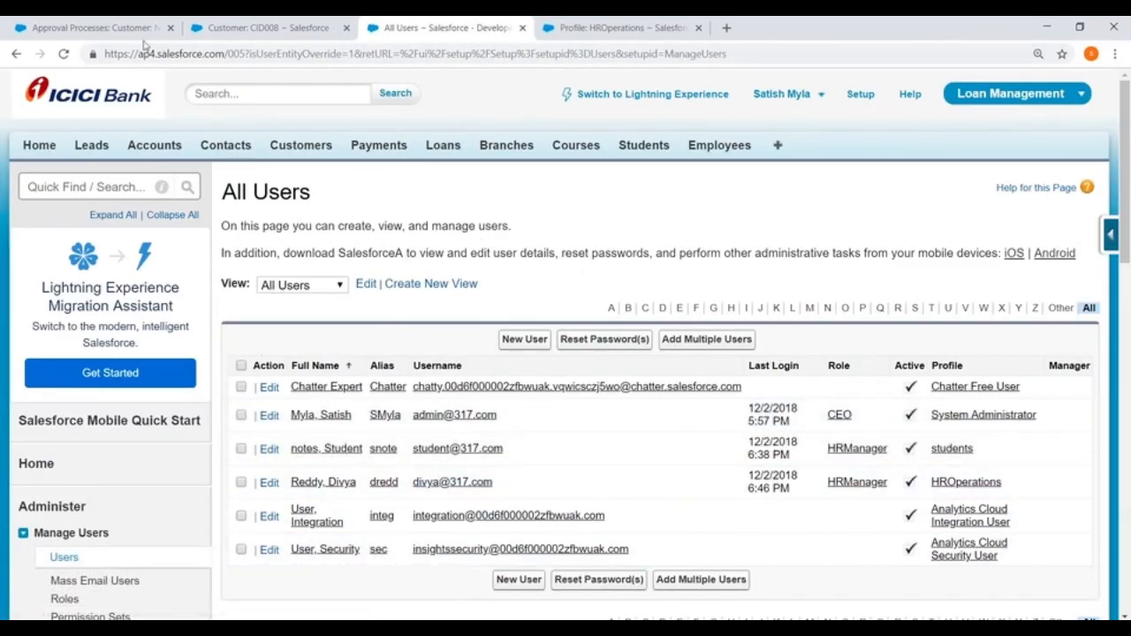
- Set New Customer Approval's Next Automated Approver Determined By to Regional Manager and save
{"action": "left_click", "coordinate": [106, 29]}
{"action": "scroll", "coordinate": [448, 250], "scroll_direction": "down", "scroll_amount": 1}
{"action": "scroll", "coordinate": [448, 250], "scroll_direction": "down", "scroll_amount": 3}
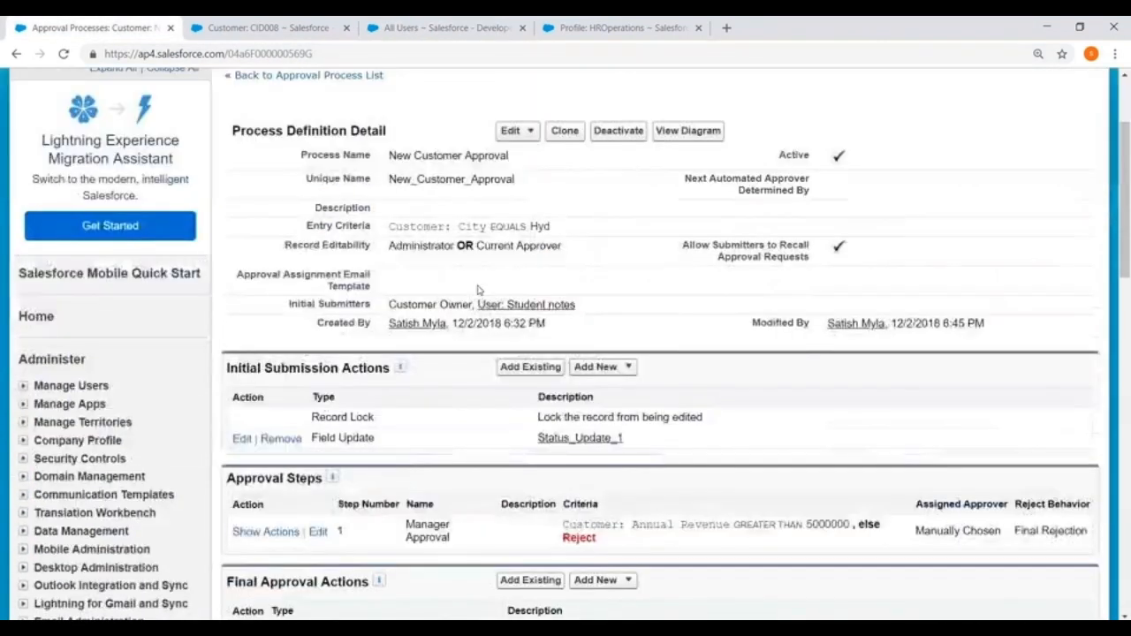
{"action": "scroll", "coordinate": [521, 164], "scroll_direction": "up", "scroll_amount": 1}
{"action": "left_click", "coordinate": [524, 135]}
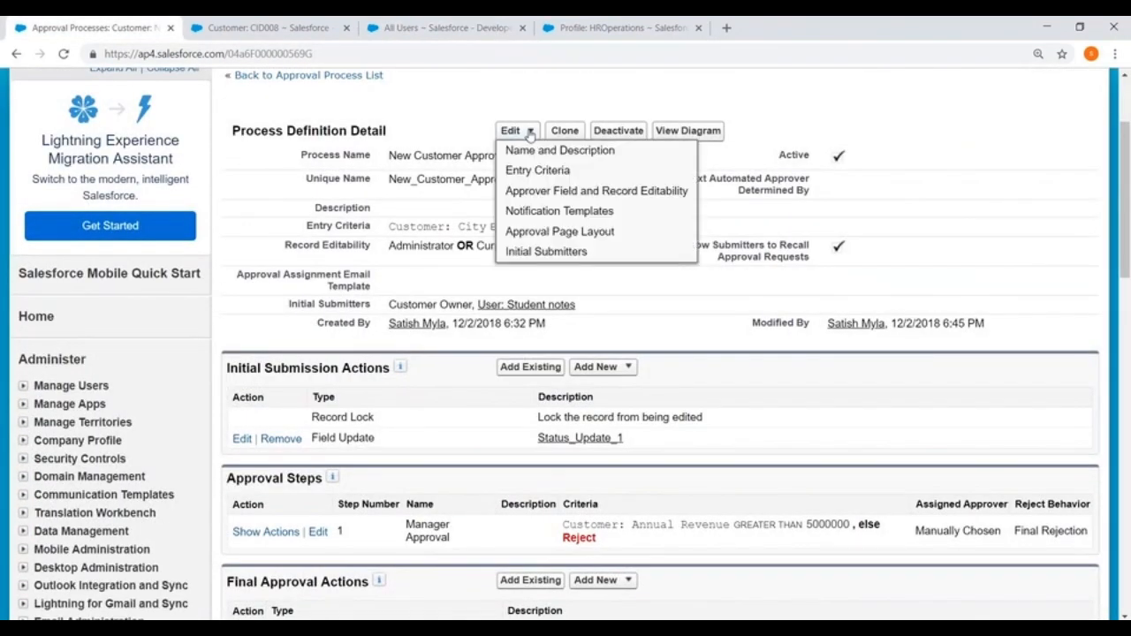
{"action": "left_click", "coordinate": [530, 203]}
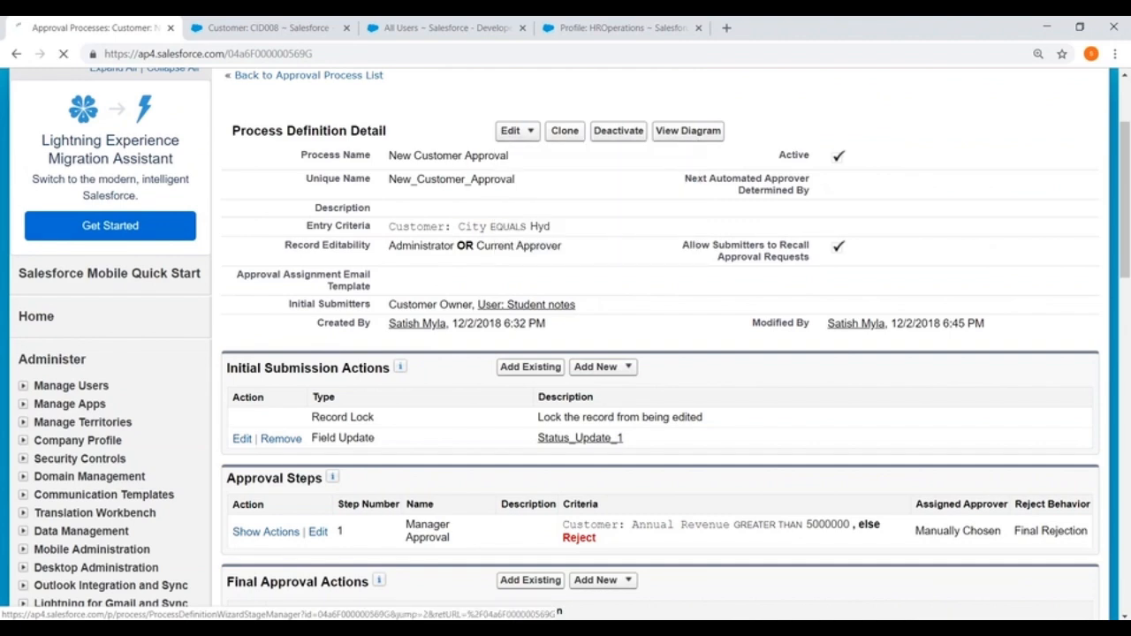
{"action": "scroll", "coordinate": [242, 256], "scroll_direction": "down", "scroll_amount": 2}
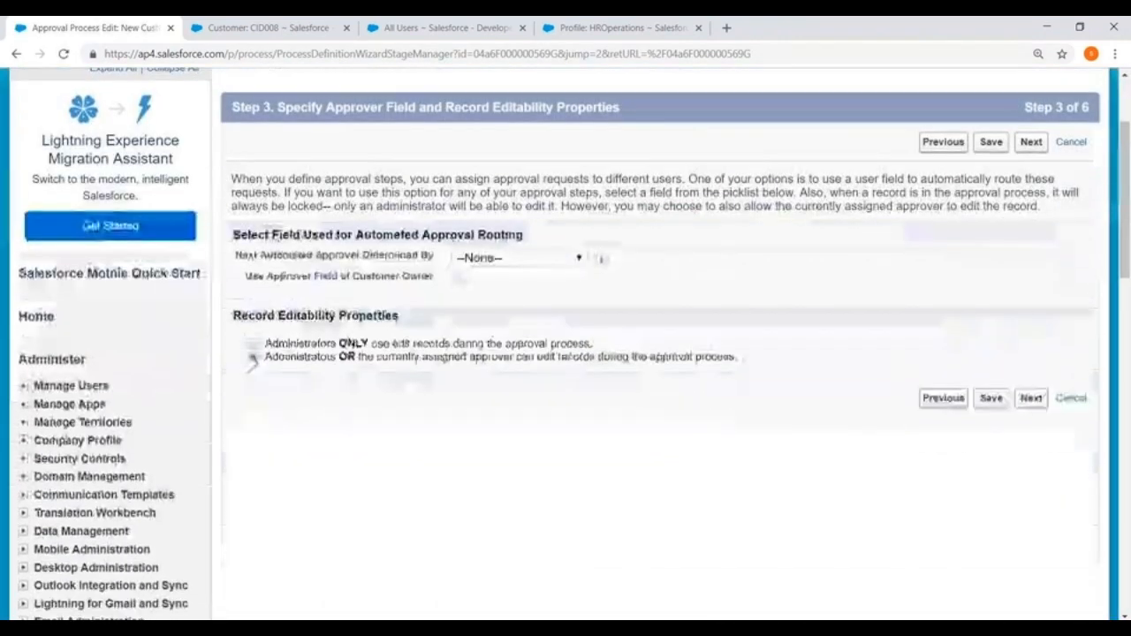
{"action": "left_click_drag", "start_coordinate": [242, 254], "coordinate": [501, 258]}
{"action": "left_click", "coordinate": [527, 259]}
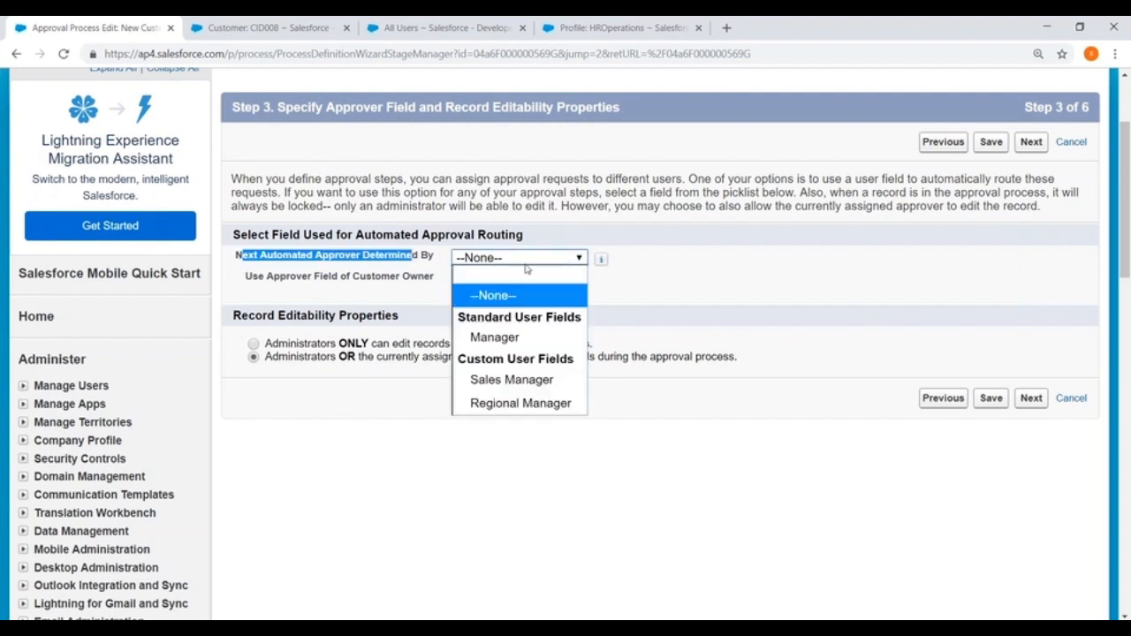
{"action": "left_click", "coordinate": [495, 404]}
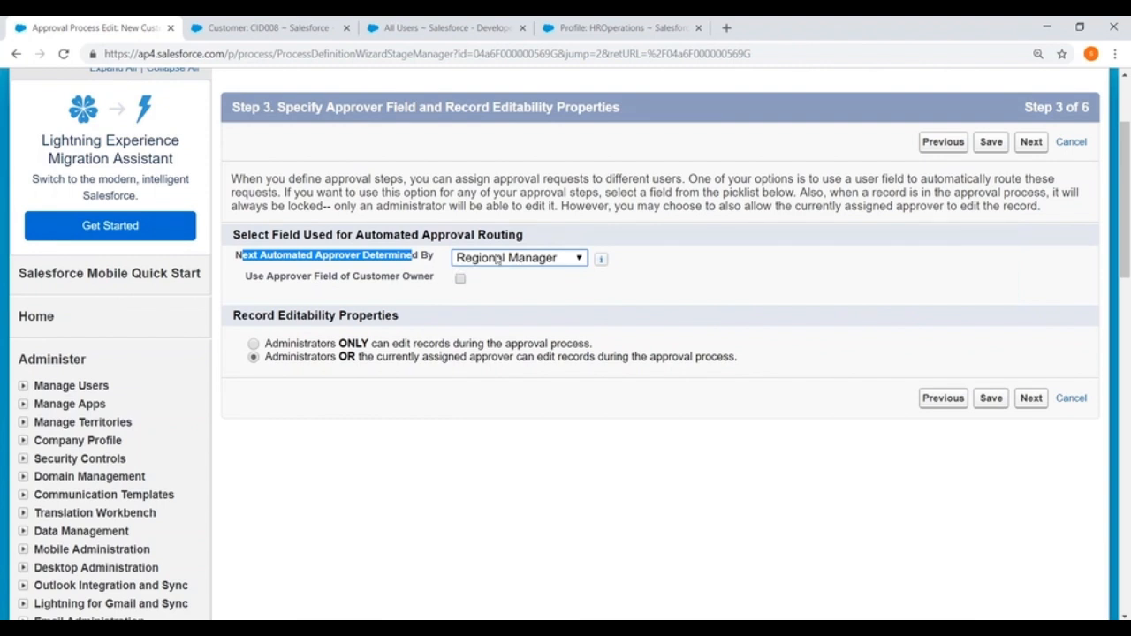
{"action": "left_click", "coordinate": [993, 399]}
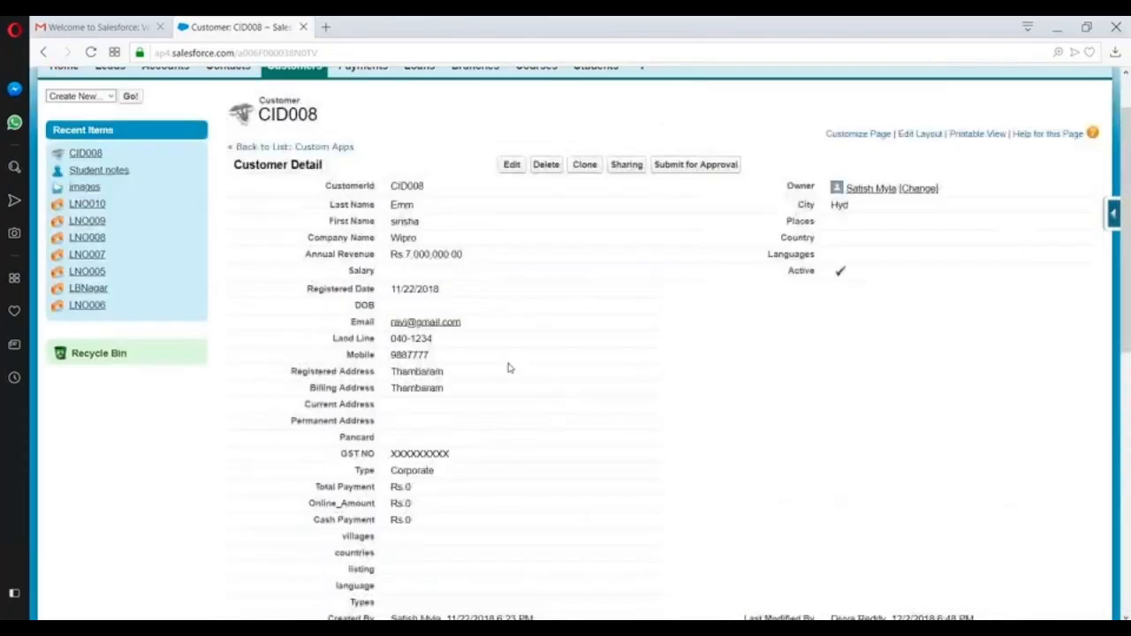
{"action": "scroll", "coordinate": [508, 368], "scroll_direction": "up", "scroll_amount": 1}
- Submit CID008 for approval, then reload the New Customer Approval process page in the other browser
{"action": "left_click", "coordinate": [686, 237]}
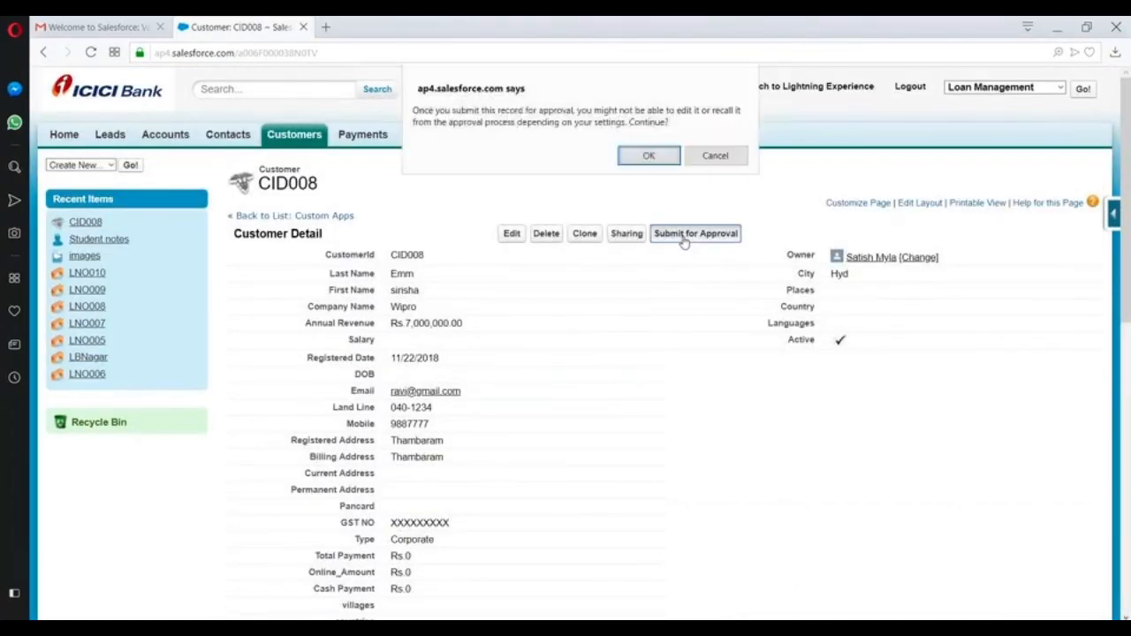
{"action": "left_click", "coordinate": [649, 156]}
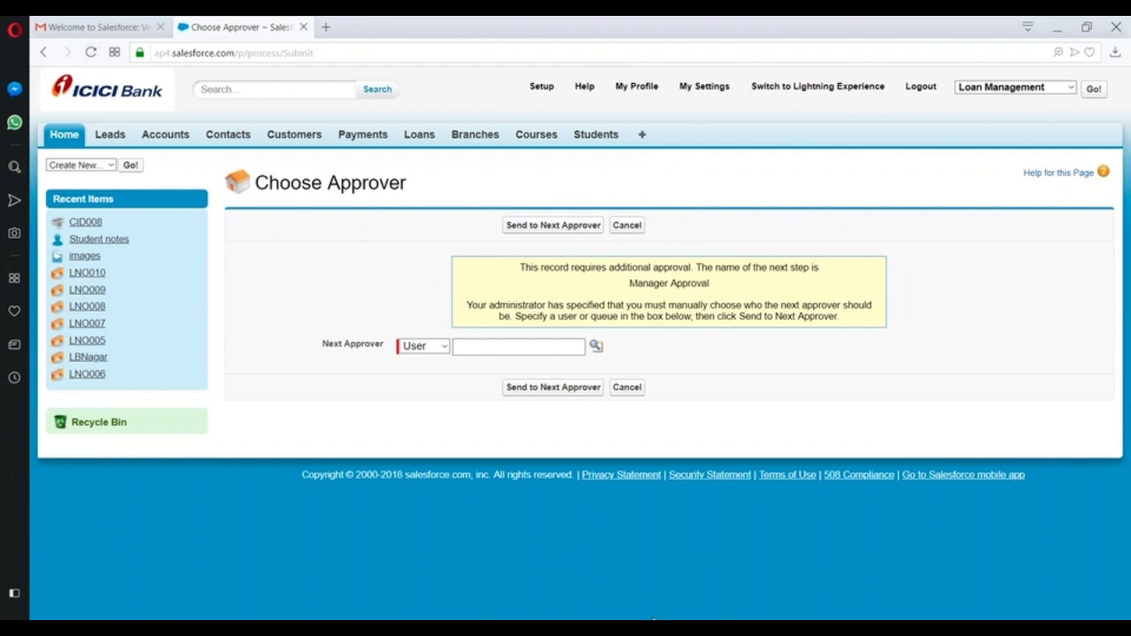
{"action": "left_click", "coordinate": [673, 629]}
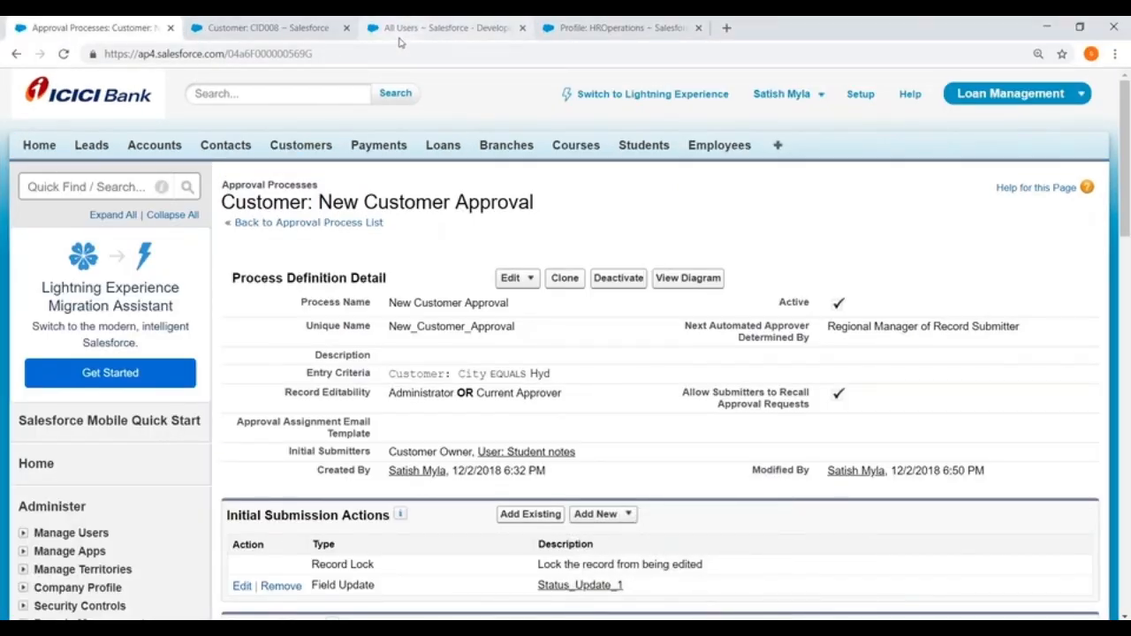
{"action": "left_click", "coordinate": [361, 54]}
{"action": "key", "text": "Return"}
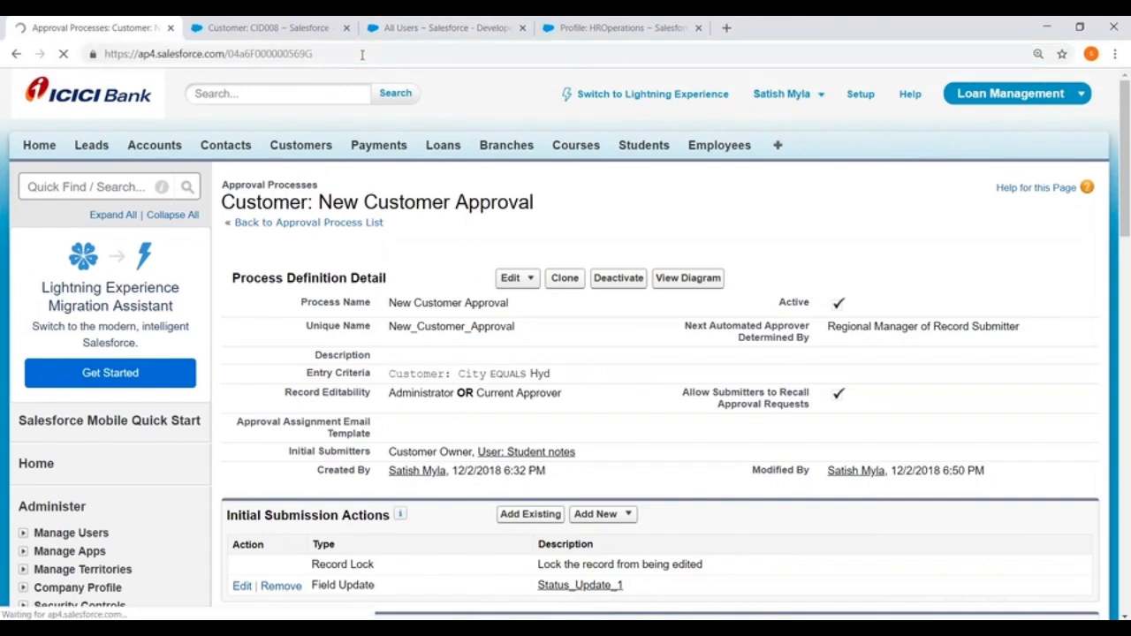
- Review the process's Record Editability and Regional Manager of Record Submitter routing settings
{"action": "scroll", "coordinate": [566, 353], "scroll_direction": "down", "scroll_amount": 3}
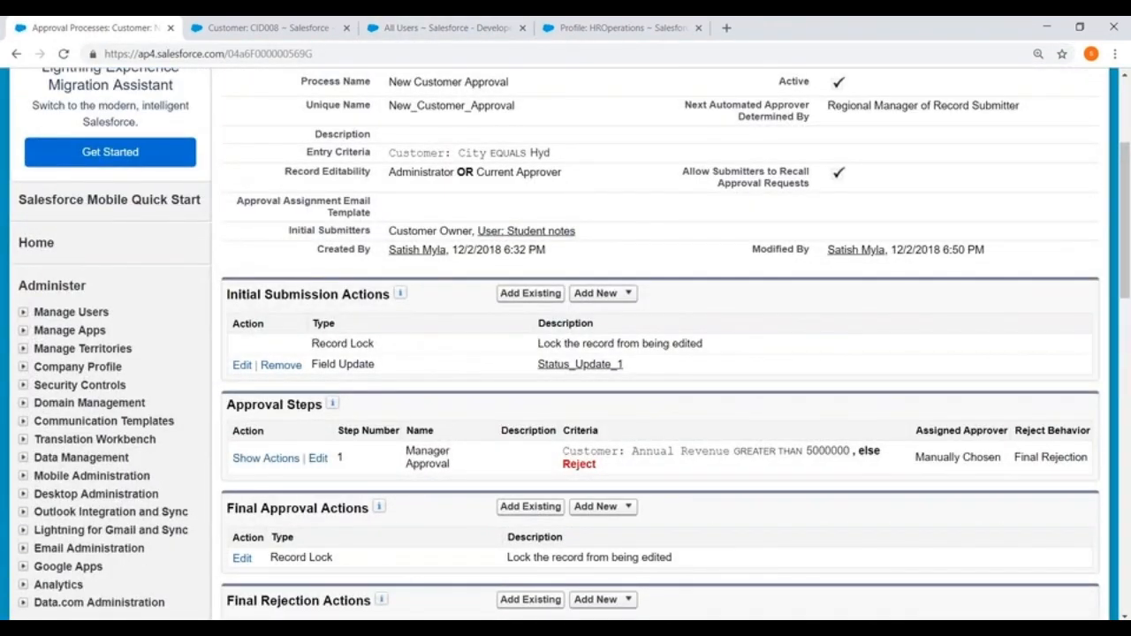
{"action": "scroll", "coordinate": [454, 400], "scroll_direction": "down", "scroll_amount": 1}
{"action": "scroll", "coordinate": [430, 386], "scroll_direction": "up", "scroll_amount": 2}
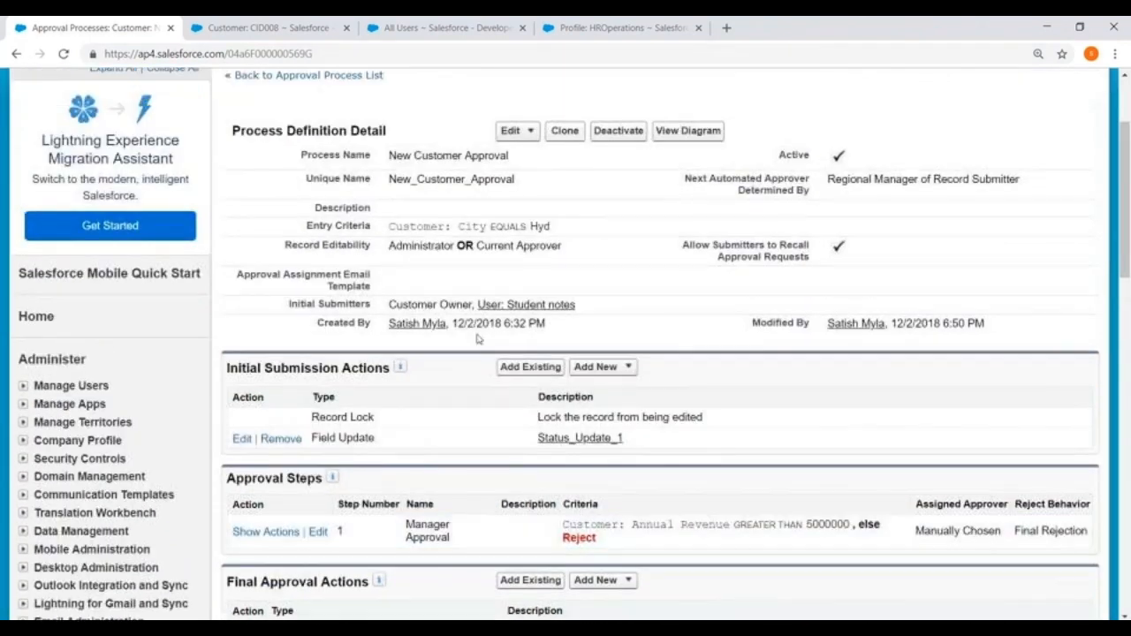
{"action": "left_click_drag", "start_coordinate": [399, 245], "coordinate": [551, 246]}
{"action": "left_click_drag", "start_coordinate": [907, 179], "coordinate": [1025, 181]}
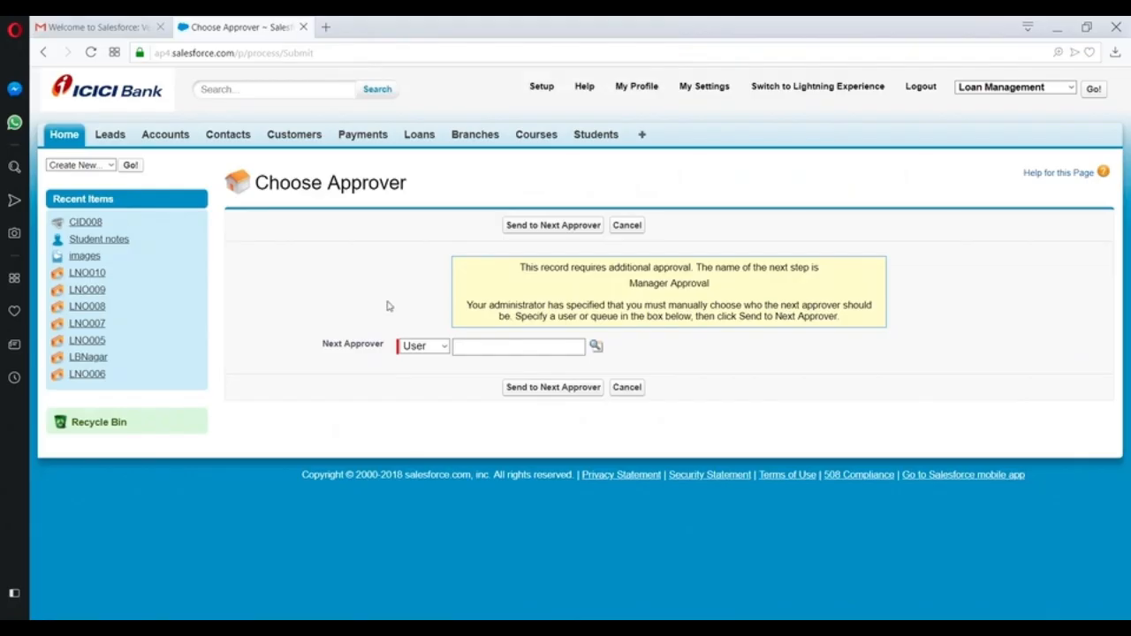
- Resubmit CID008 from the Customers list and close the Choose Approver page
{"action": "left_click", "coordinate": [286, 144]}
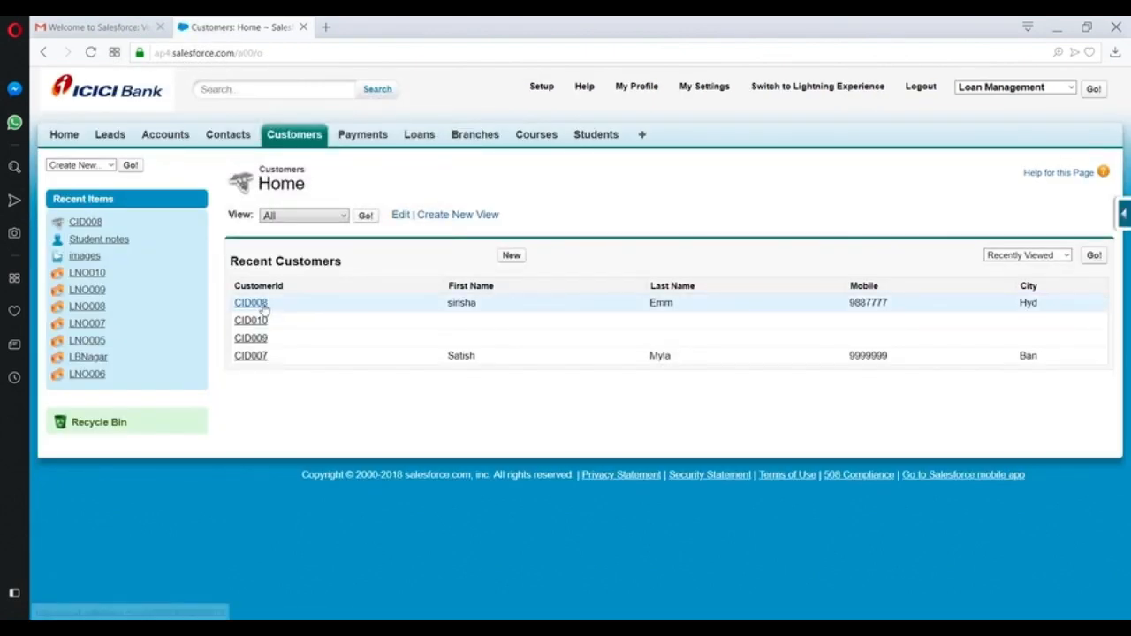
{"action": "left_click", "coordinate": [258, 305]}
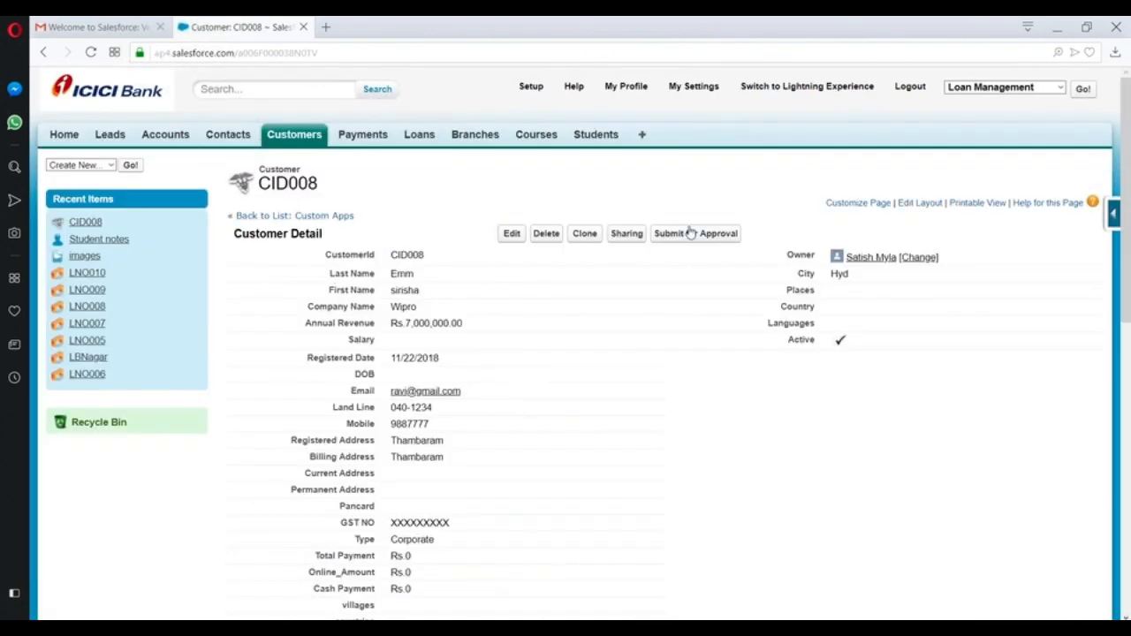
{"action": "left_click", "coordinate": [690, 233]}
{"action": "left_click", "coordinate": [653, 159]}
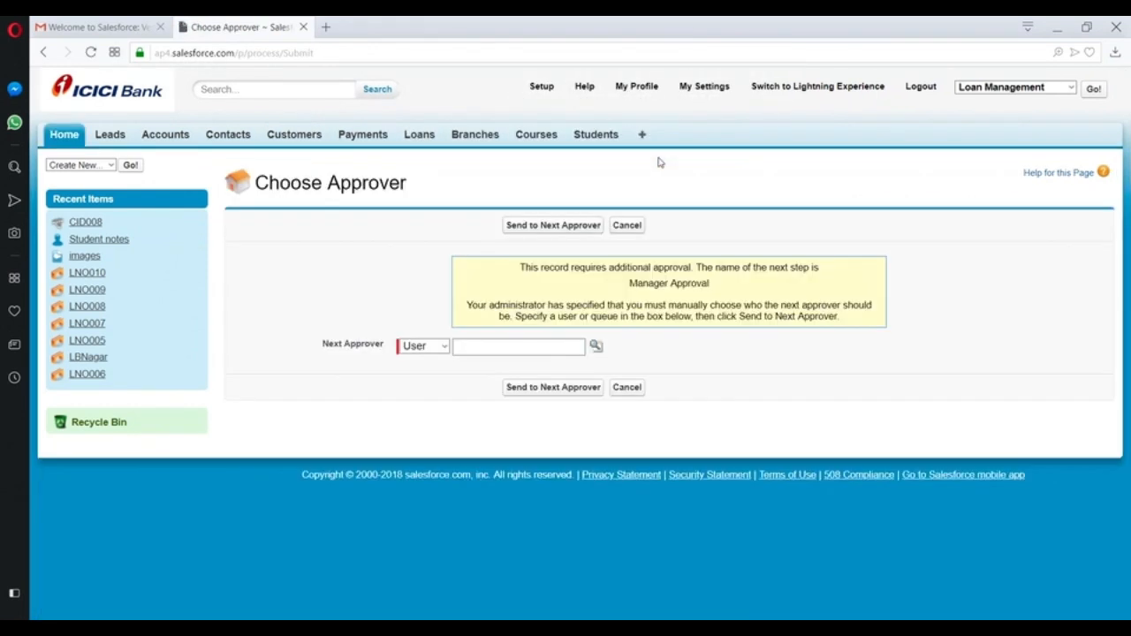
{"action": "left_click", "coordinate": [303, 27]}
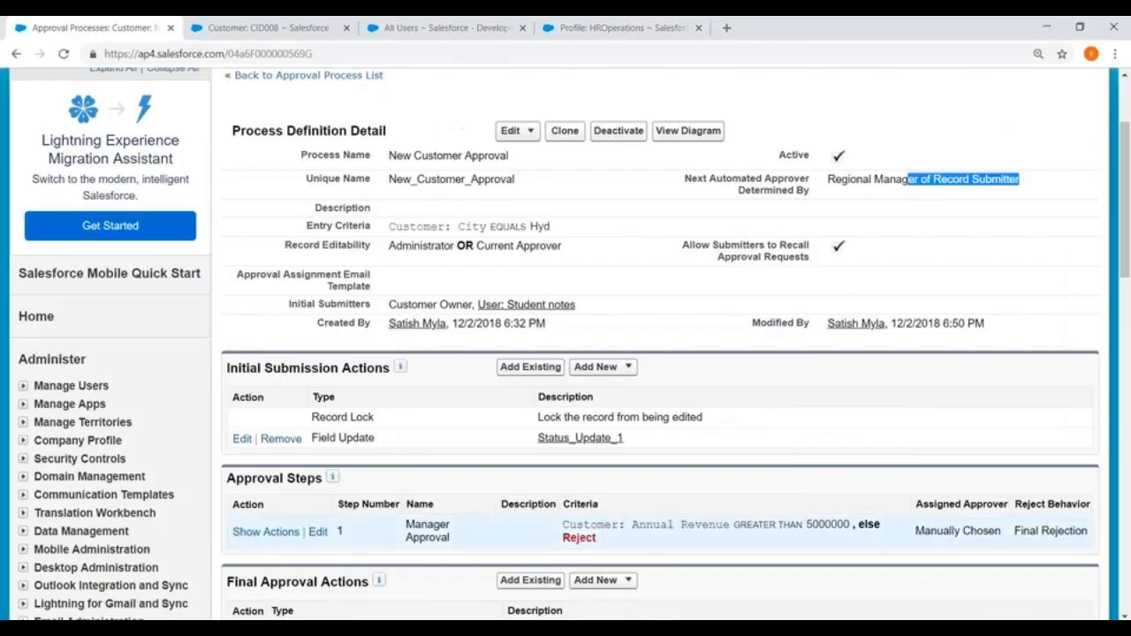
- Deactivate the New Customer Approval process
{"action": "scroll", "coordinate": [618, 205], "scroll_direction": "up", "scroll_amount": 1}
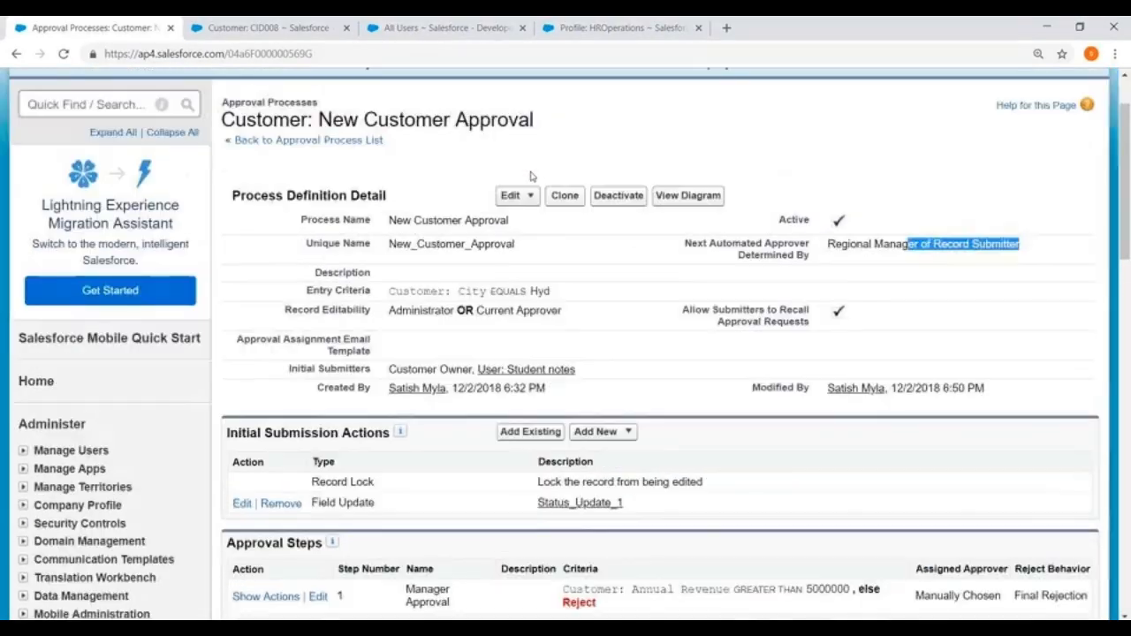
{"action": "left_click", "coordinate": [617, 204]}
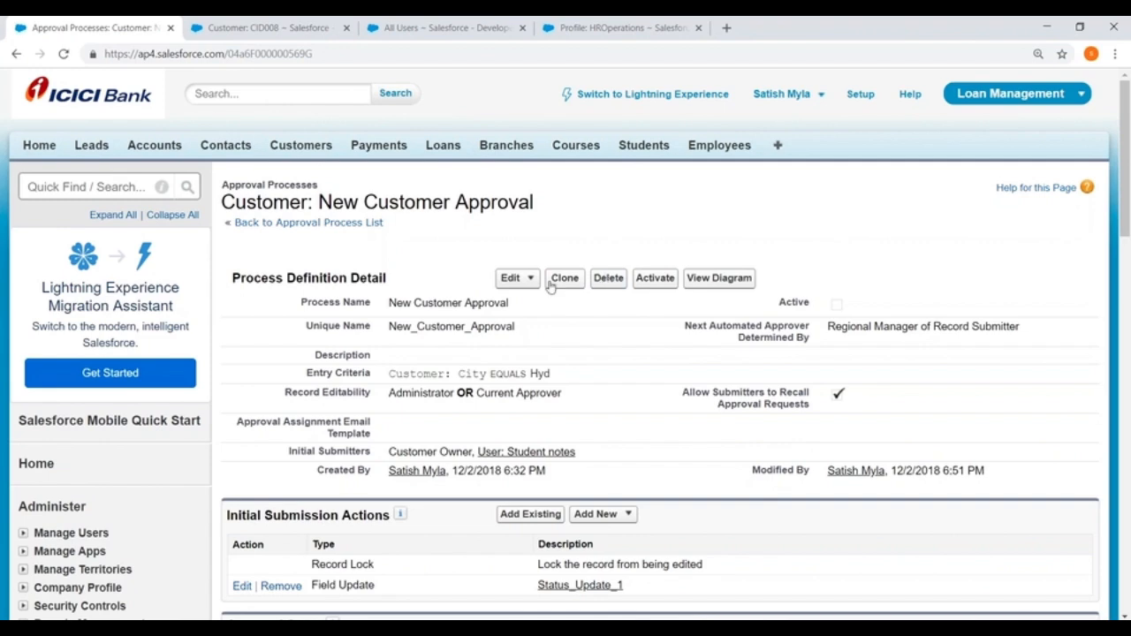
{"action": "scroll", "coordinate": [551, 283], "scroll_direction": "down", "scroll_amount": 2}
{"action": "scroll", "coordinate": [474, 393], "scroll_direction": "down", "scroll_amount": 3}
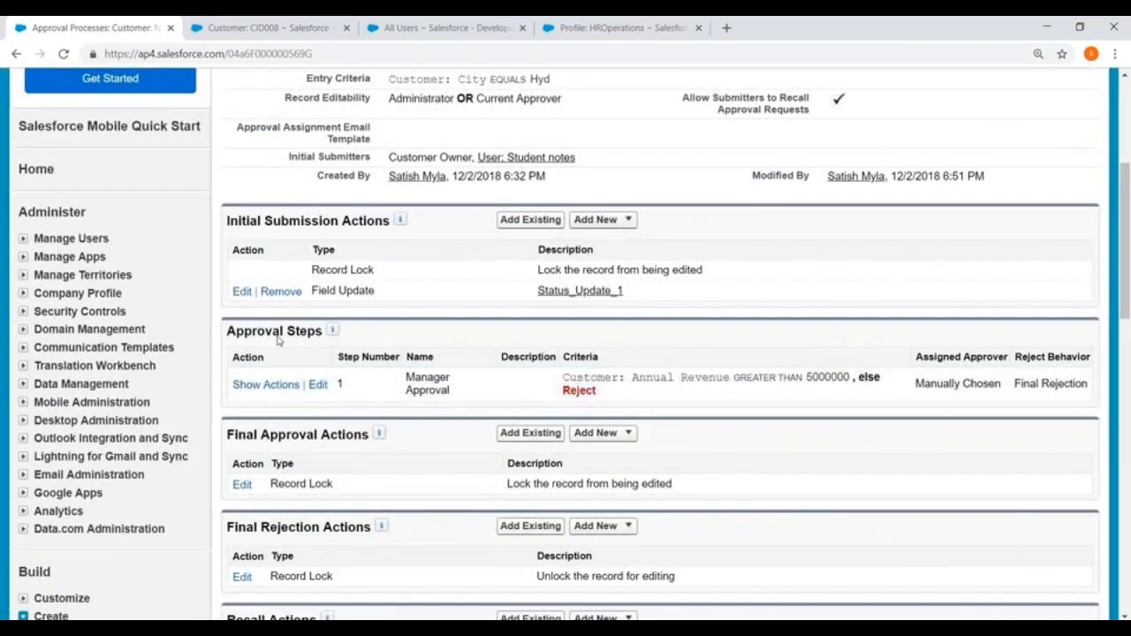
- Make the Manager Approval step auto-assign via the Regional Manager field, save, and reactivate the process
{"action": "left_click", "coordinate": [318, 385]}
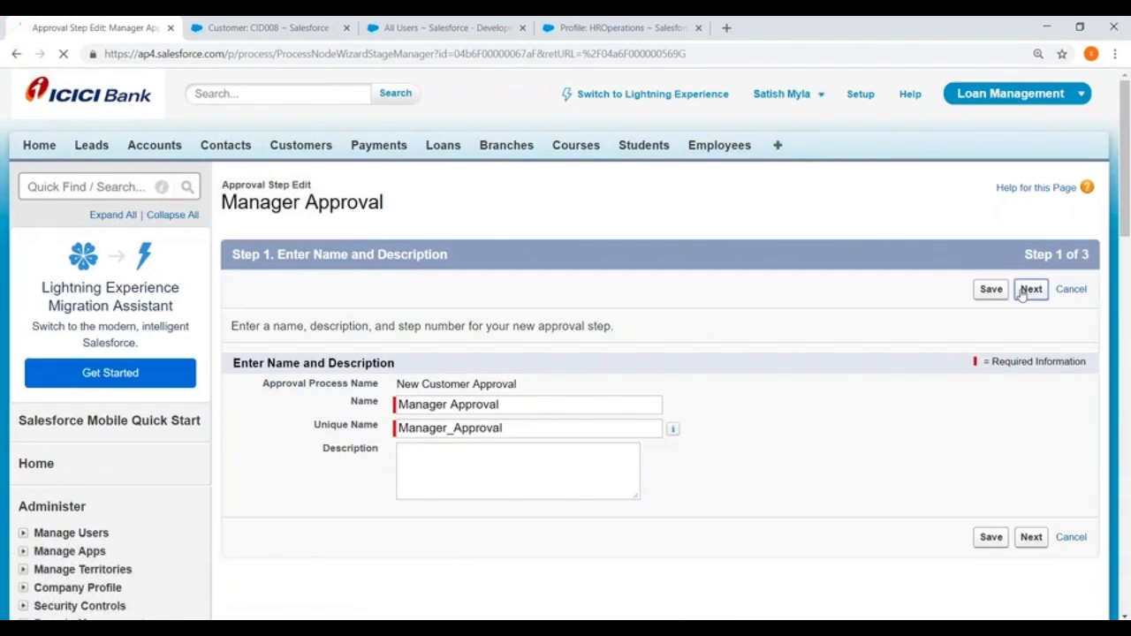
{"action": "scroll", "coordinate": [1030, 442], "scroll_direction": "down", "scroll_amount": 2}
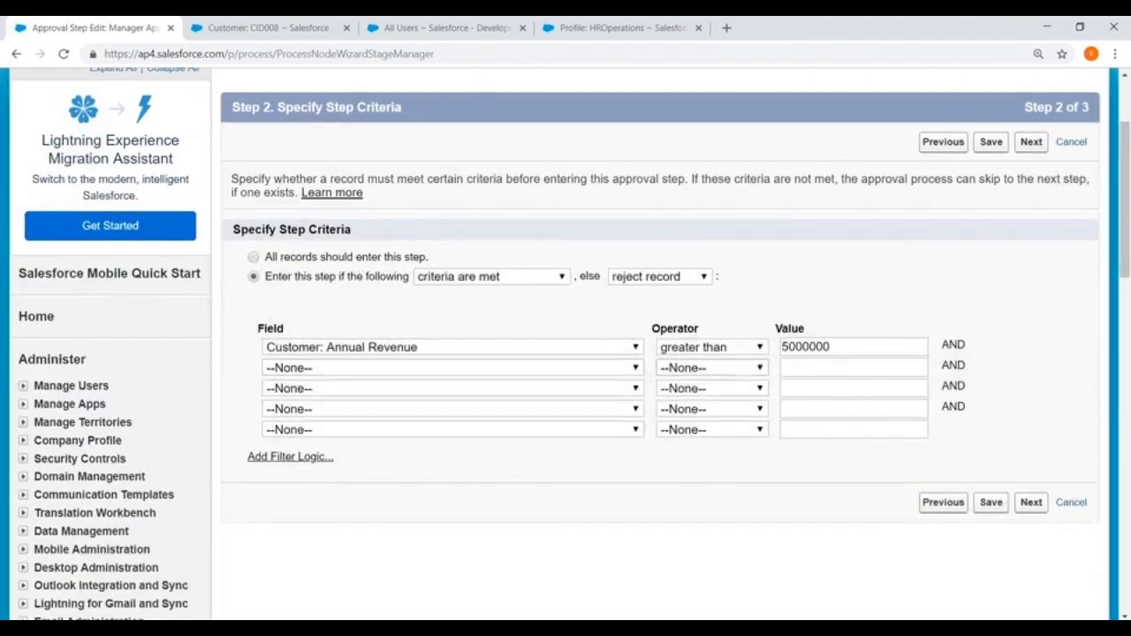
{"action": "left_click", "coordinate": [1031, 502]}
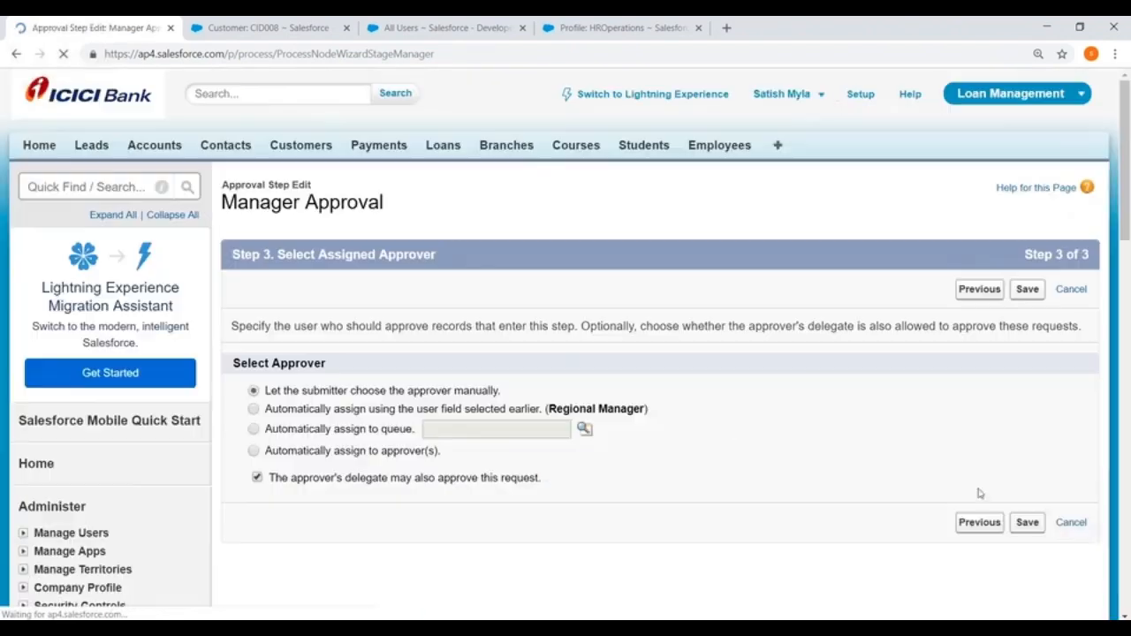
{"action": "scroll", "coordinate": [410, 362], "scroll_direction": "down", "scroll_amount": 2}
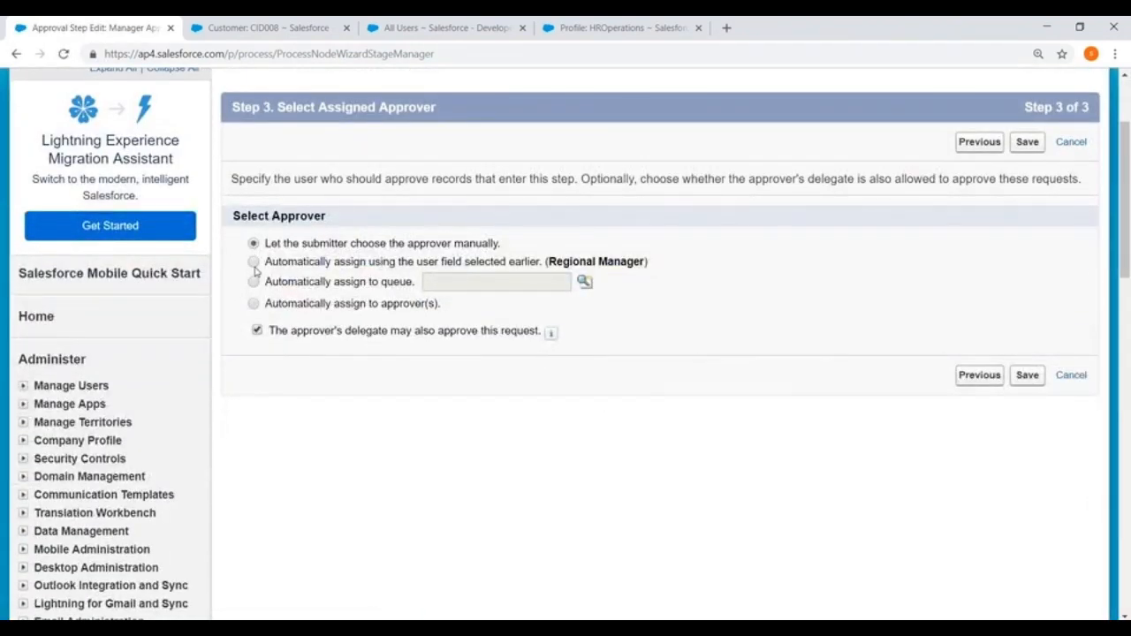
{"action": "left_click", "coordinate": [254, 262]}
{"action": "left_click_drag", "start_coordinate": [264, 262], "coordinate": [649, 263]}
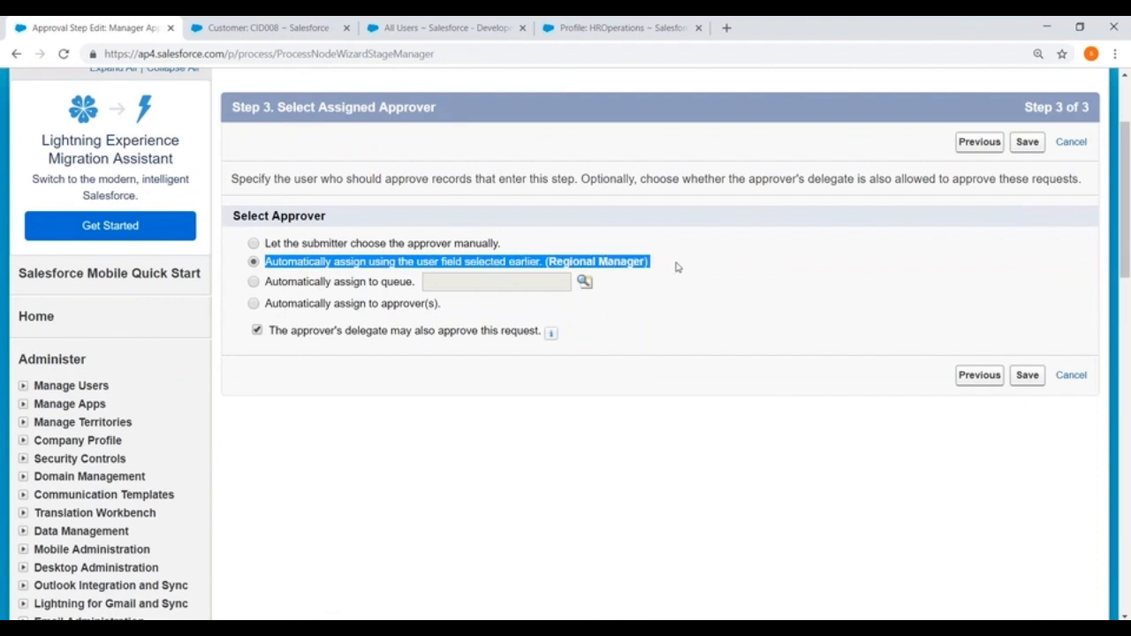
{"action": "left_click", "coordinate": [1026, 375]}
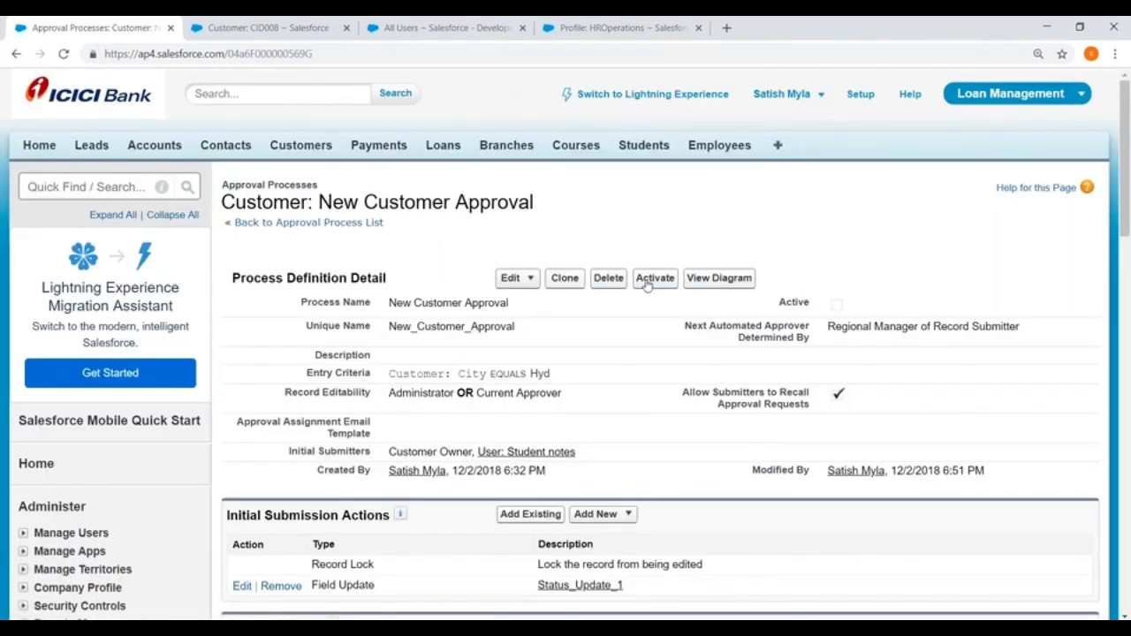
{"action": "left_click", "coordinate": [646, 281]}
{"action": "left_click", "coordinate": [636, 170]}
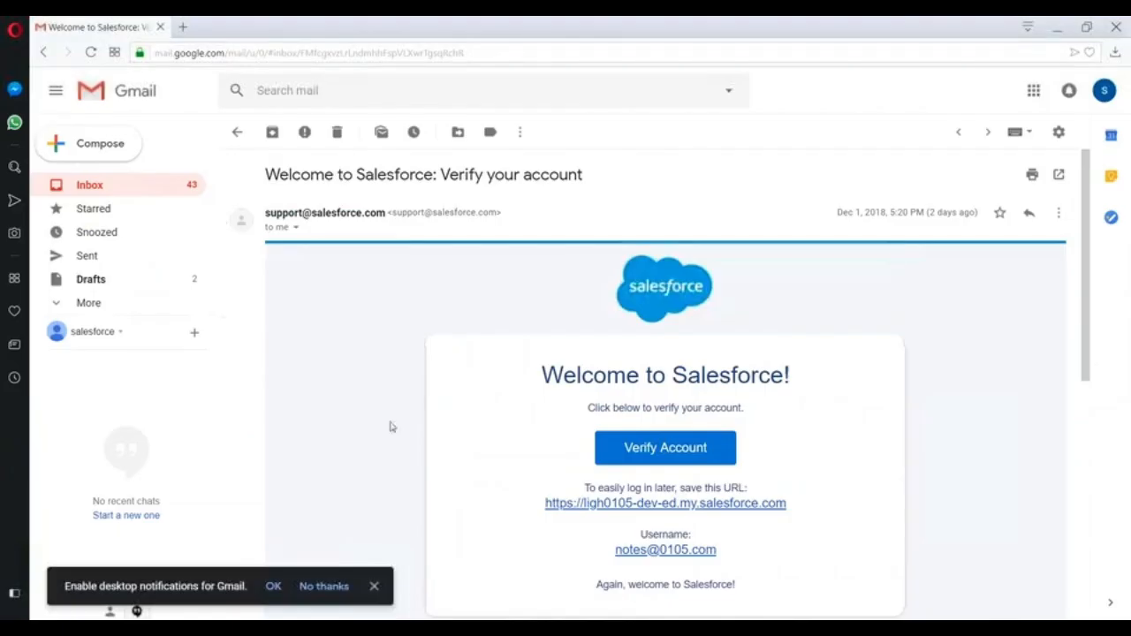
- Log in at login.salesforce.com in a new tab with the saved student username and its password
{"action": "left_click", "coordinate": [184, 28]}
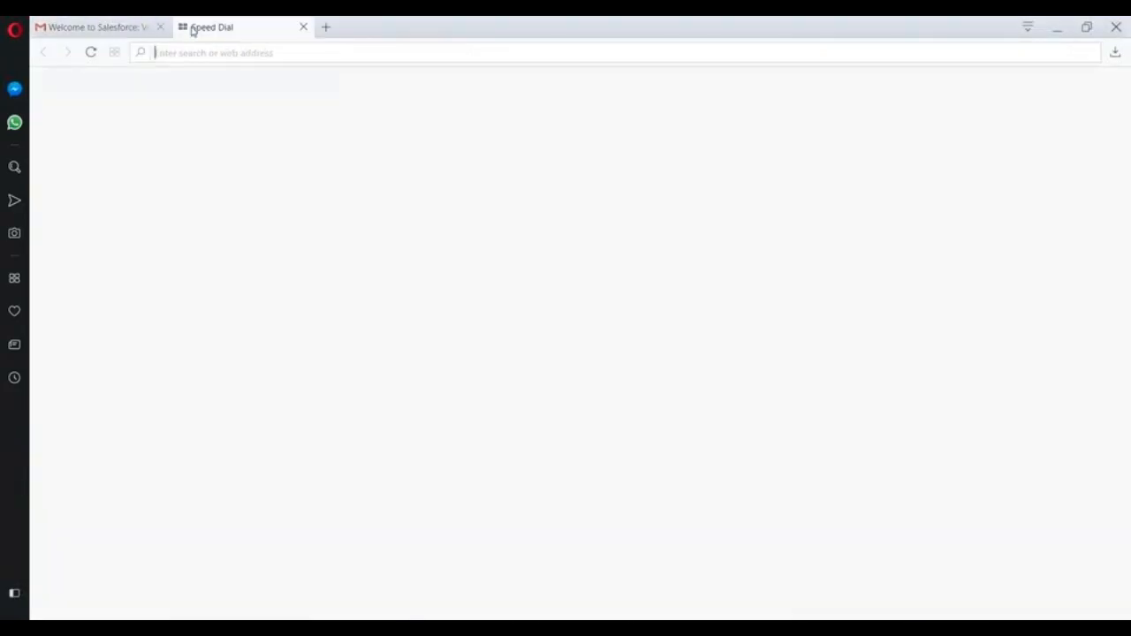
{"action": "type", "text": "log"}
{"action": "key", "text": "Return"}
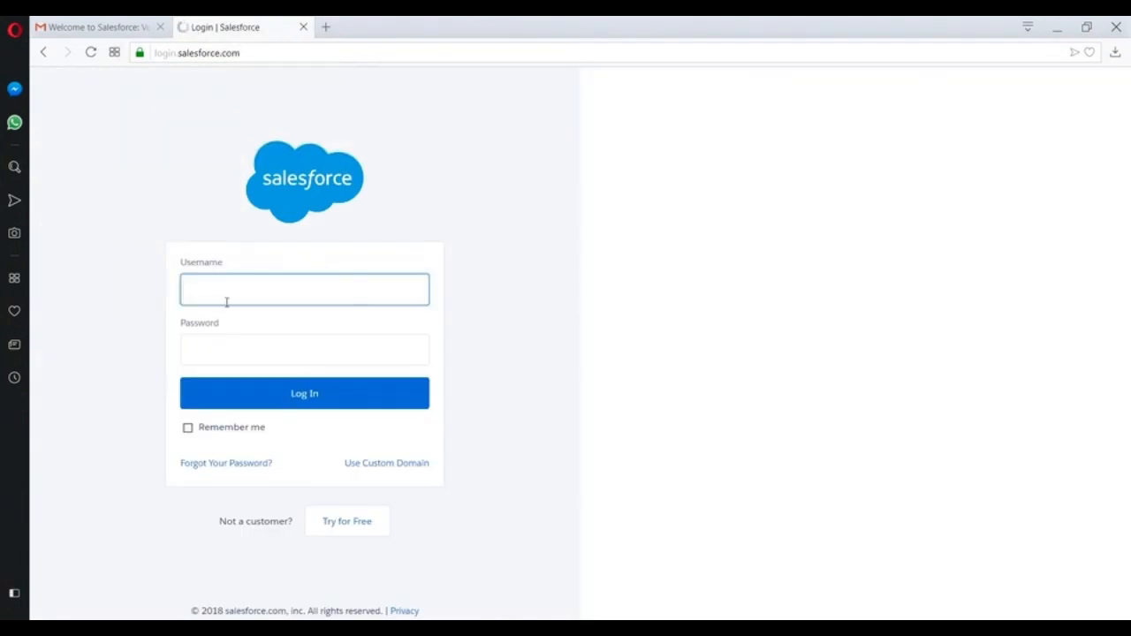
{"action": "left_click", "coordinate": [226, 303]}
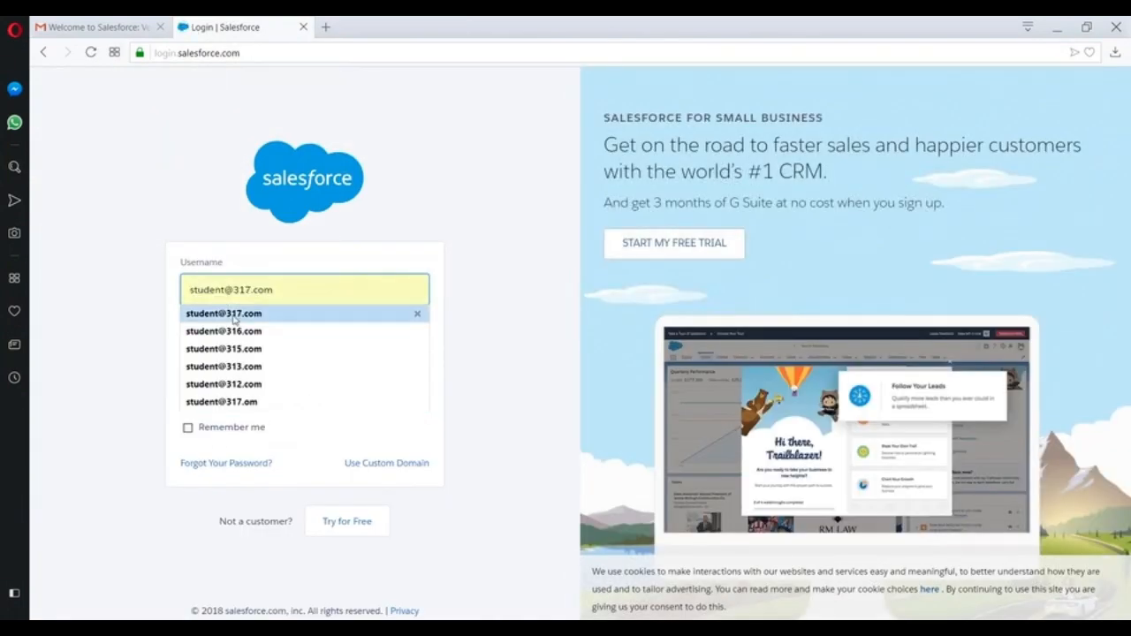
{"action": "left_click", "coordinate": [233, 315]}
{"action": "left_click", "coordinate": [223, 357]}
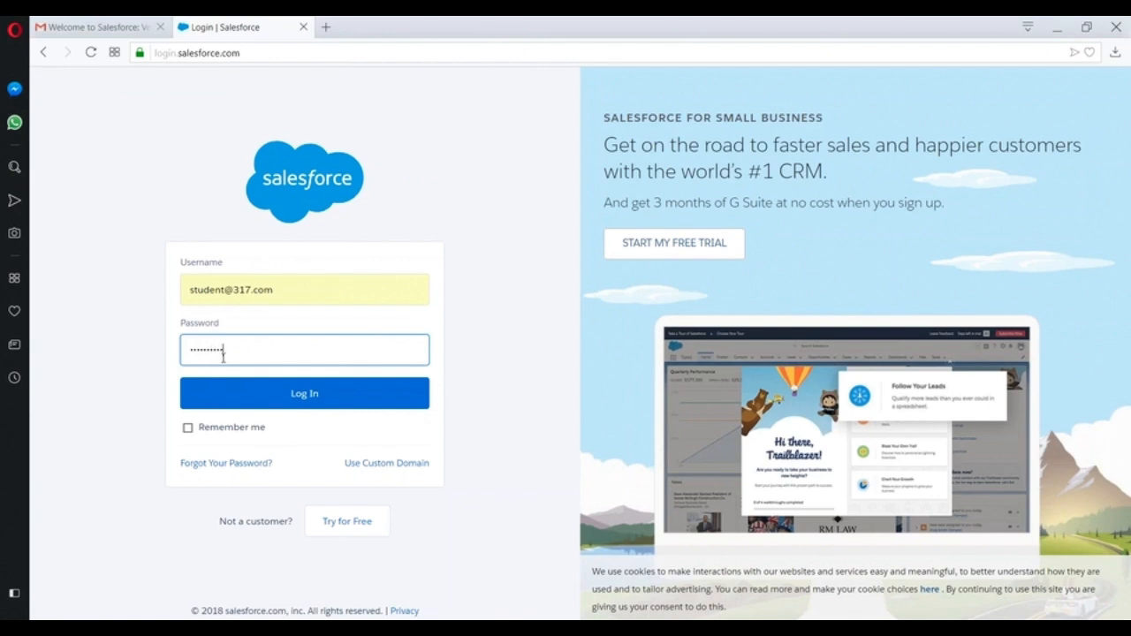
{"action": "type", "text": "••••••••••"}
{"action": "left_click", "coordinate": [253, 394]}
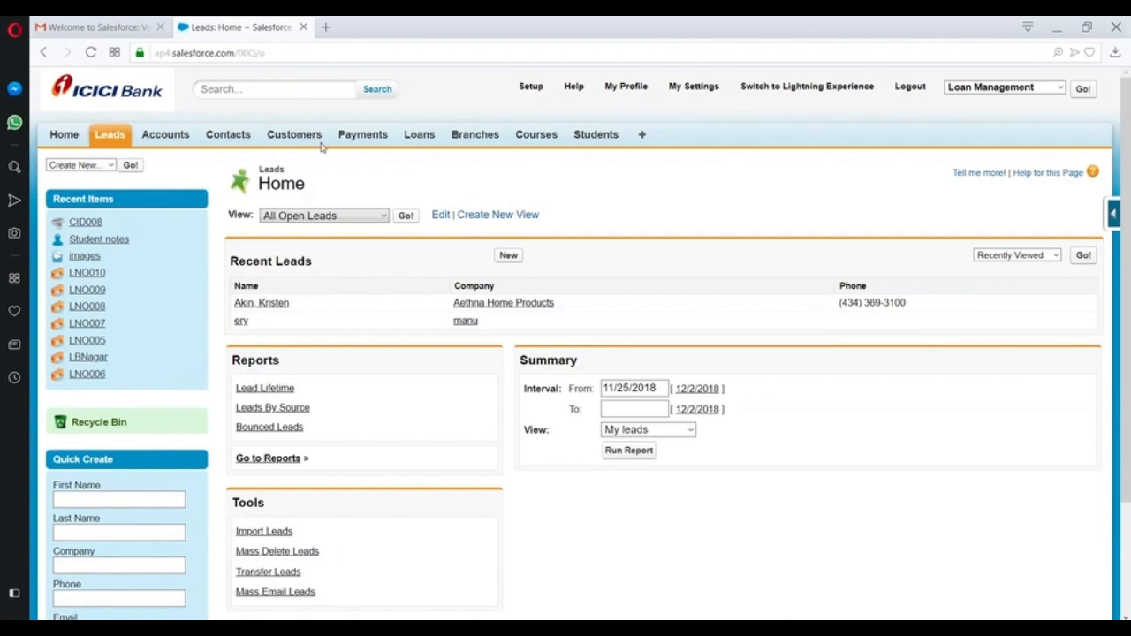
- Submit CID008 for approval from the Customers list and open its pending Approve / Reject request
{"action": "left_click", "coordinate": [301, 137]}
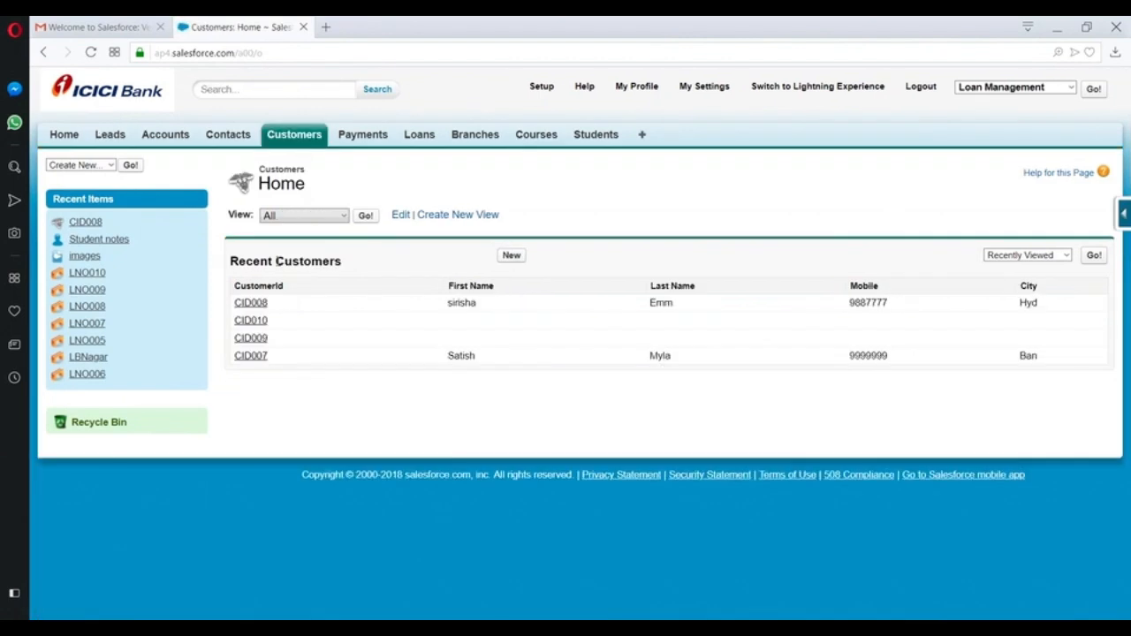
{"action": "left_click", "coordinate": [250, 303]}
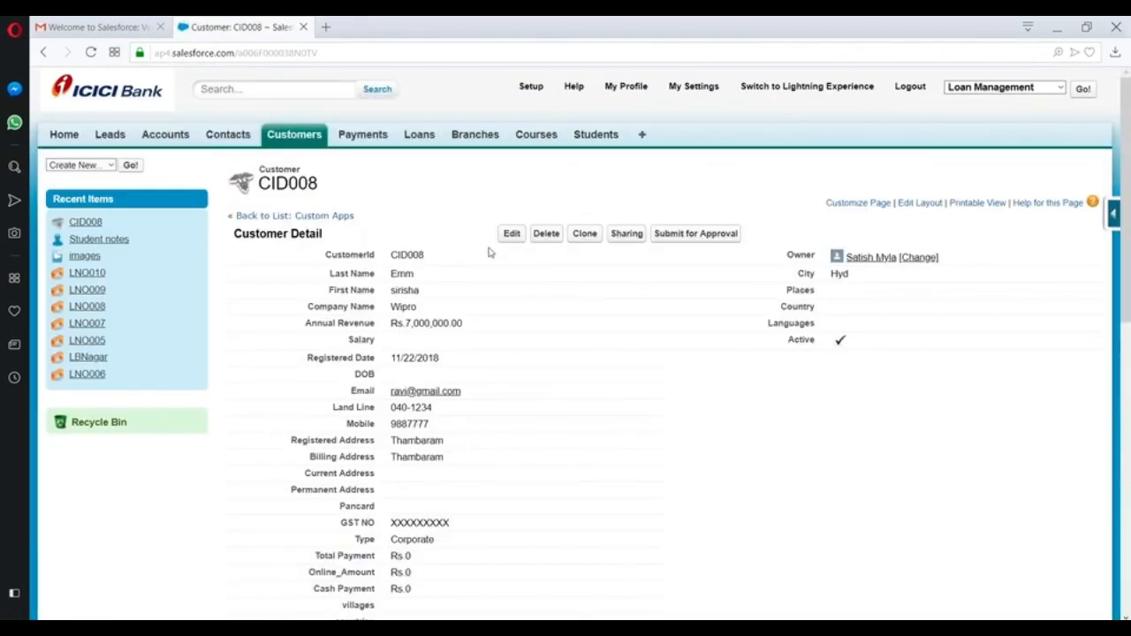
{"action": "left_click", "coordinate": [687, 233]}
{"action": "left_click", "coordinate": [648, 155]}
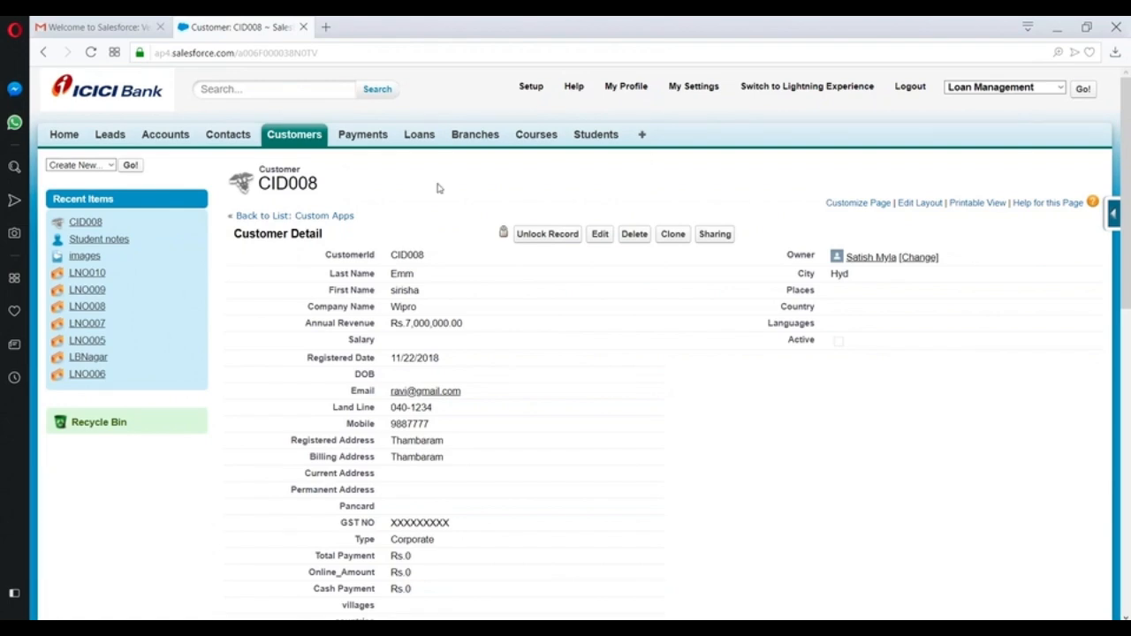
{"action": "scroll", "coordinate": [417, 192], "scroll_direction": "down", "scroll_amount": 8}
{"action": "scroll", "coordinate": [425, 262], "scroll_direction": "down", "scroll_amount": 2}
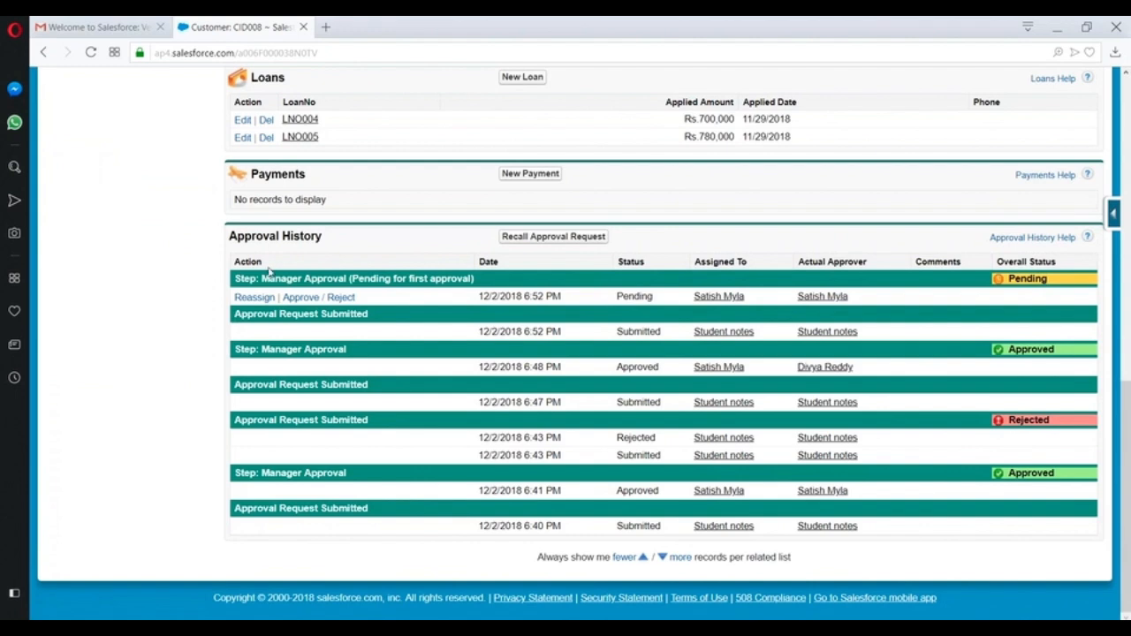
{"action": "left_click", "coordinate": [326, 299]}
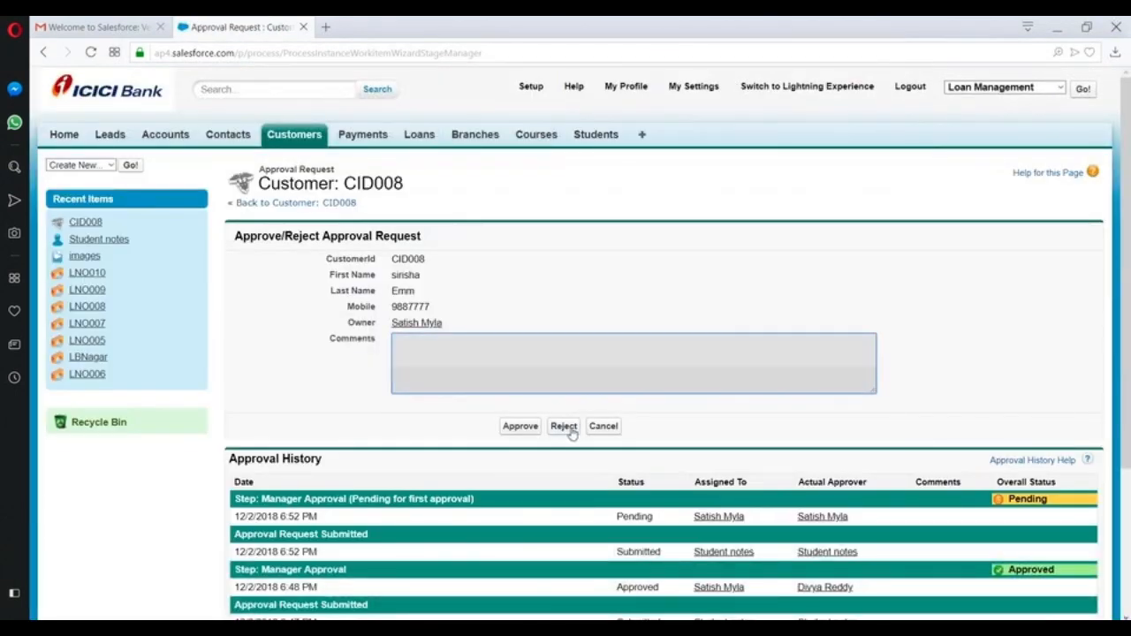
- Reject CID008's pending Manager Approval request and review its record
{"action": "left_click", "coordinate": [565, 428]}
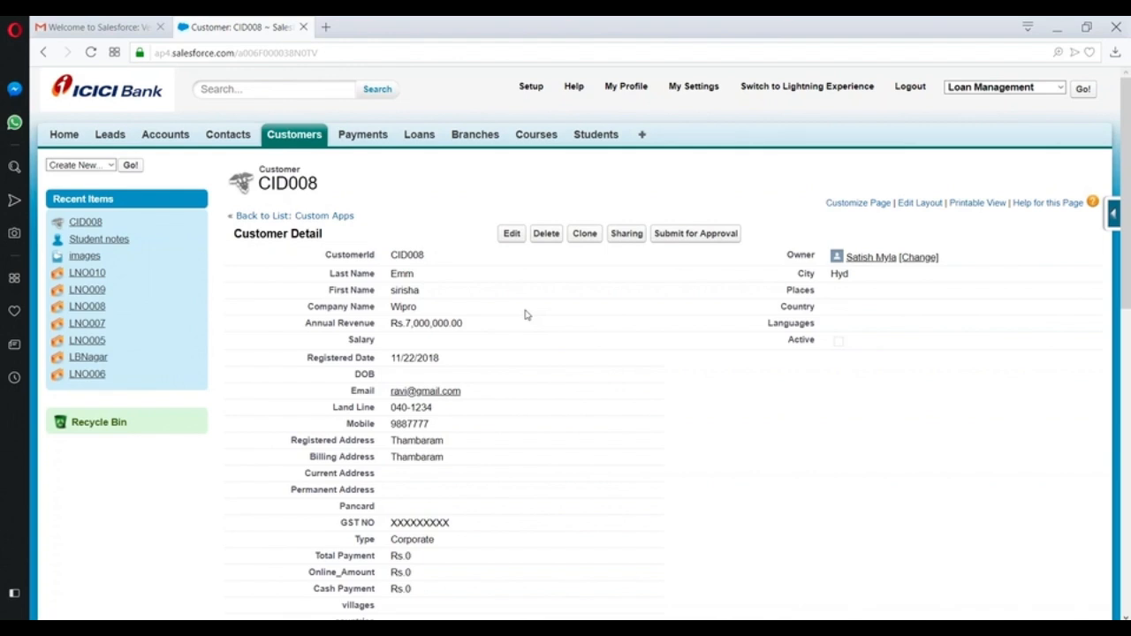
{"action": "scroll", "coordinate": [459, 162], "scroll_direction": "down", "scroll_amount": 3}
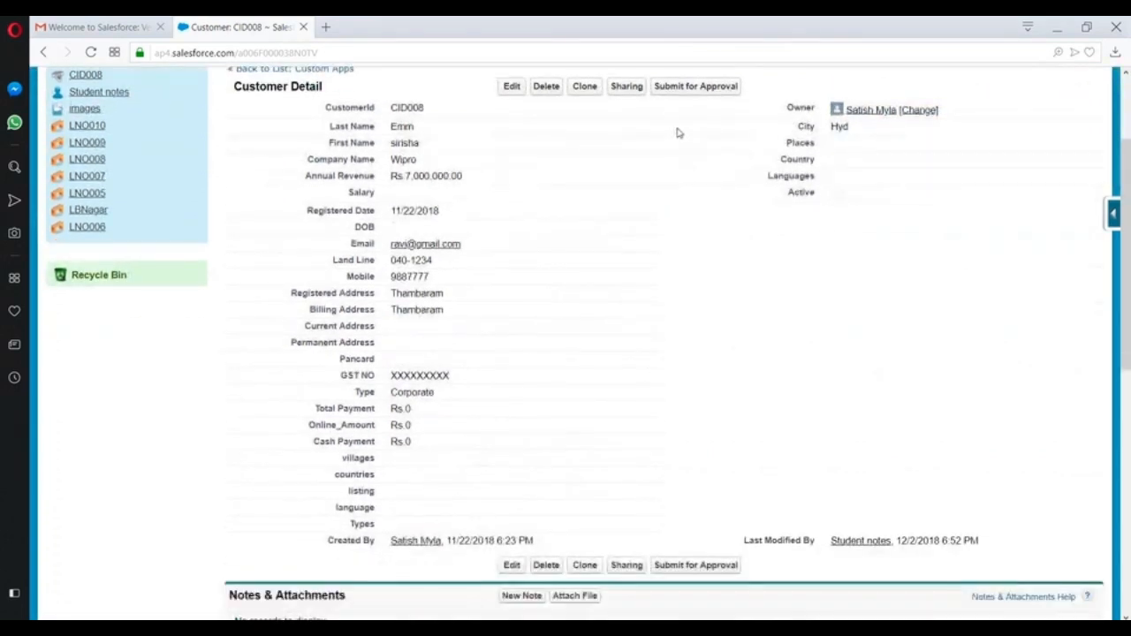
- Resubmit CID008 for approval, then recall the request from its Approval History
{"action": "left_click", "coordinate": [695, 86]}
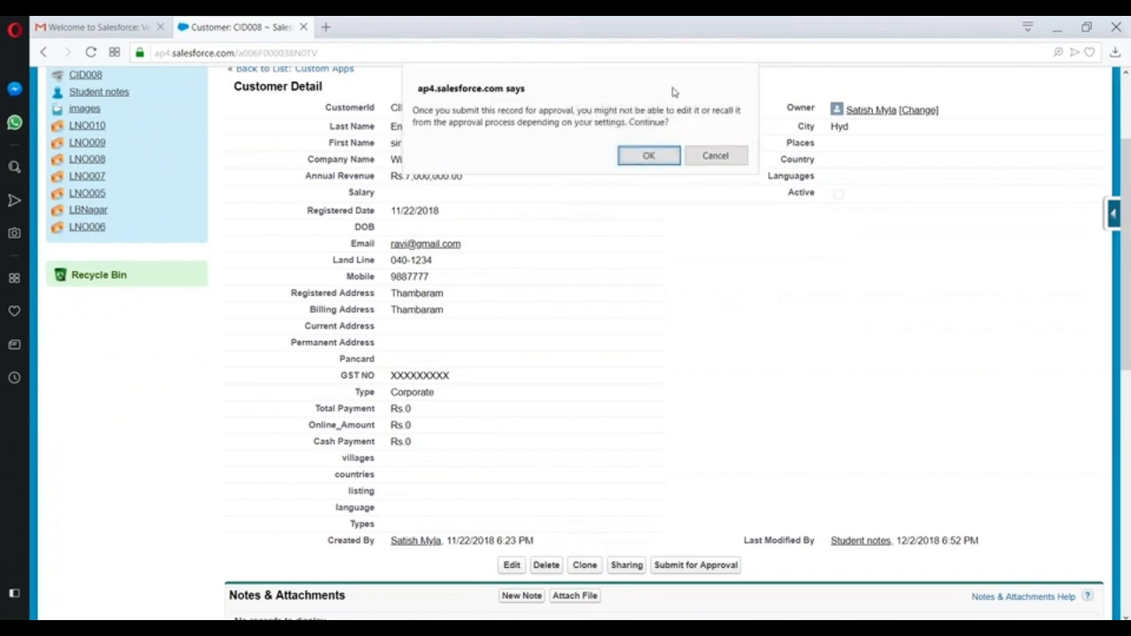
{"action": "left_click", "coordinate": [646, 156]}
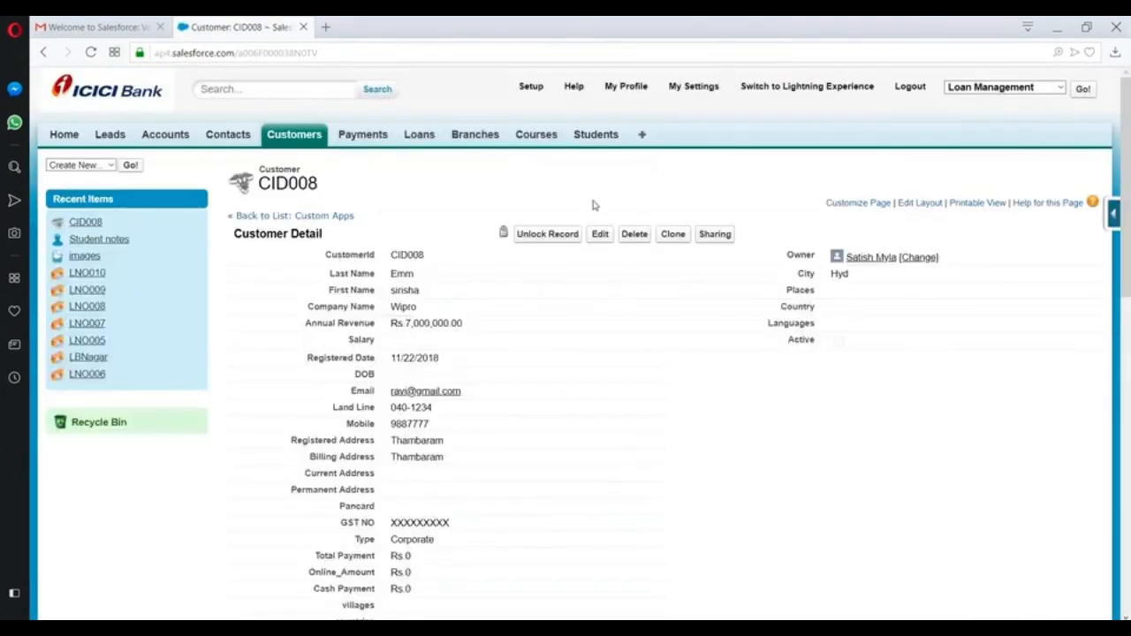
{"action": "scroll", "coordinate": [593, 204], "scroll_direction": "down", "scroll_amount": 4}
{"action": "scroll", "coordinate": [664, 342], "scroll_direction": "down", "scroll_amount": 10}
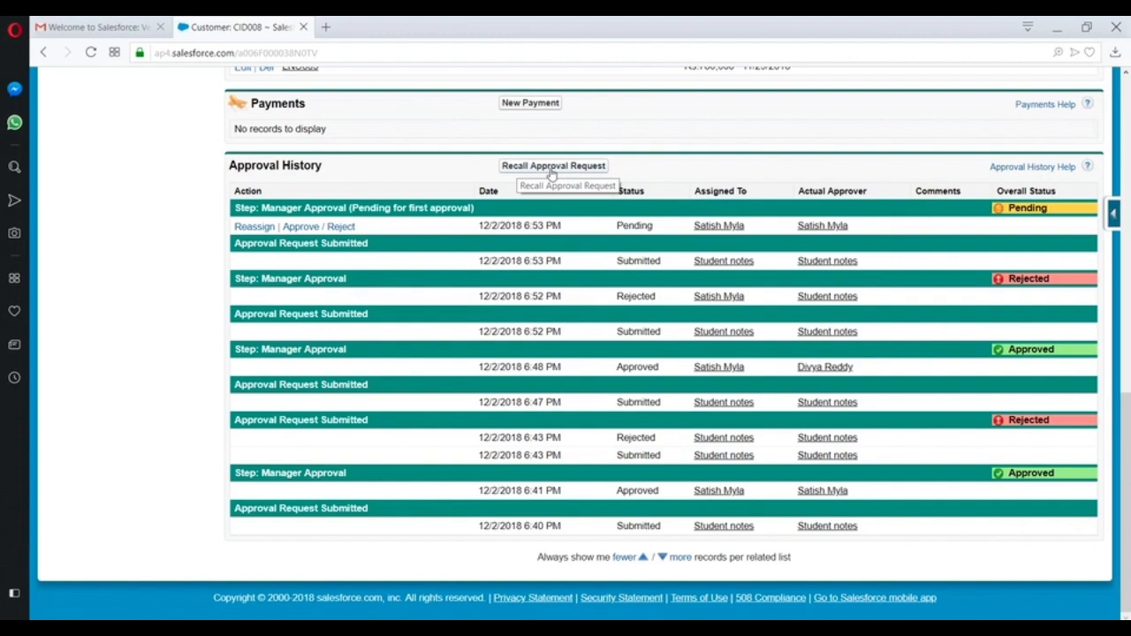
{"action": "left_click", "coordinate": [550, 167]}
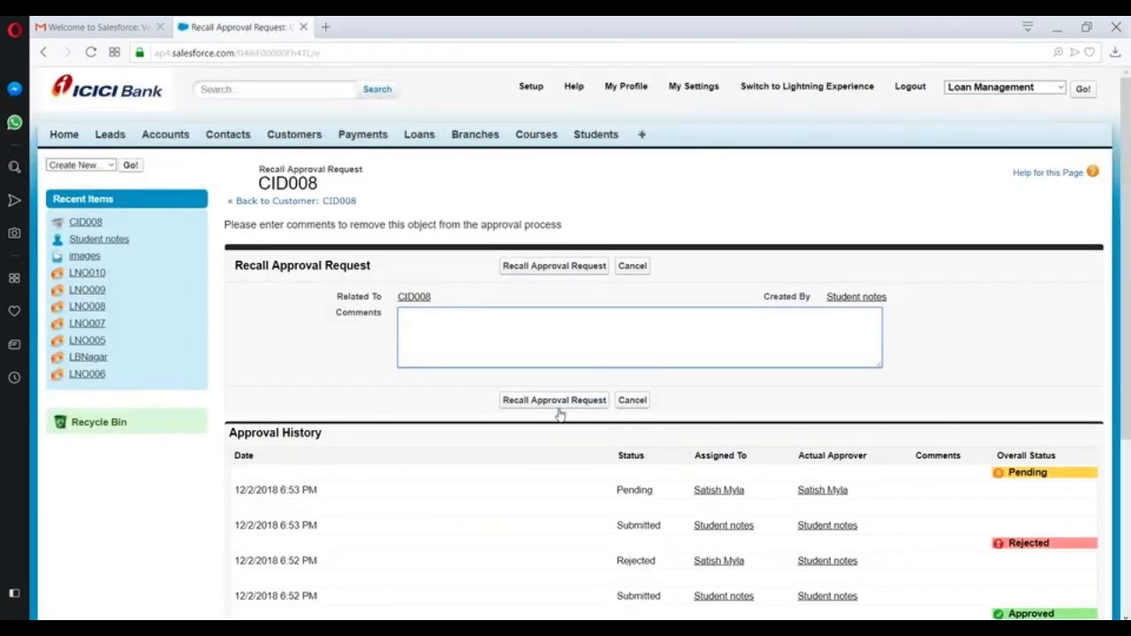
{"action": "left_click", "coordinate": [557, 407]}
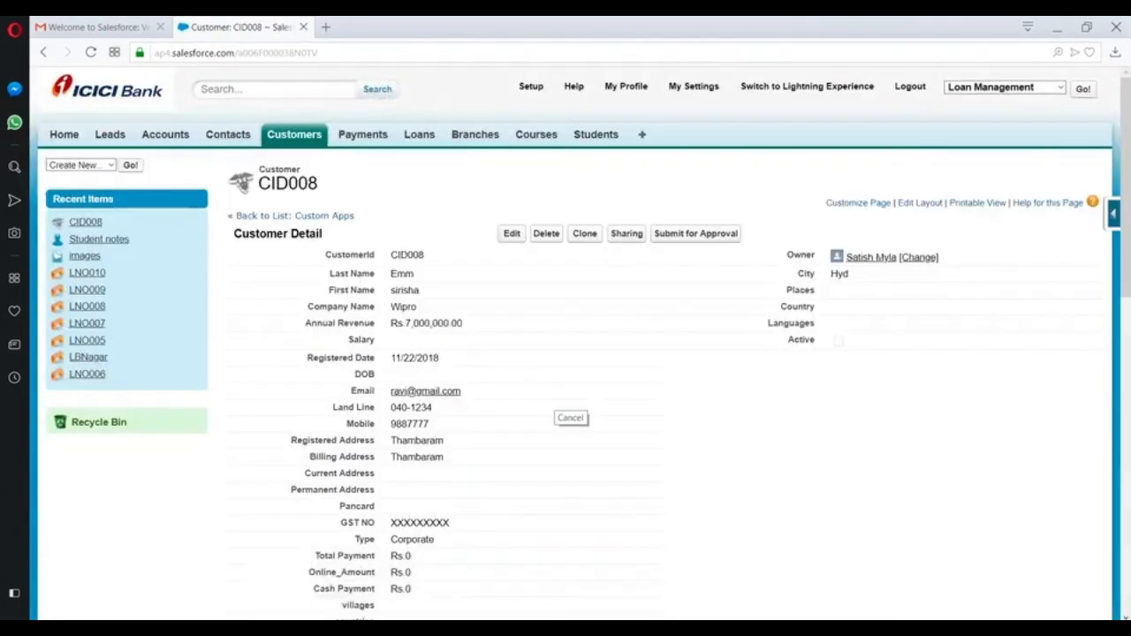
{"action": "scroll", "coordinate": [987, 418], "scroll_direction": "down", "scroll_amount": 5}
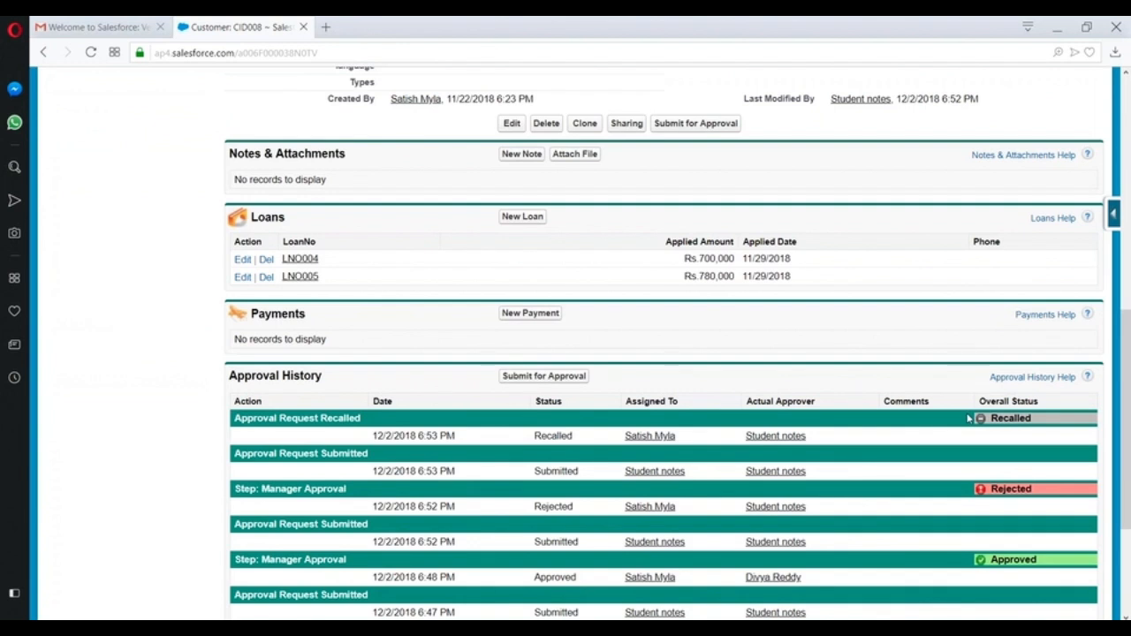
{"action": "scroll", "coordinate": [588, 453], "scroll_direction": "up", "scroll_amount": 8}
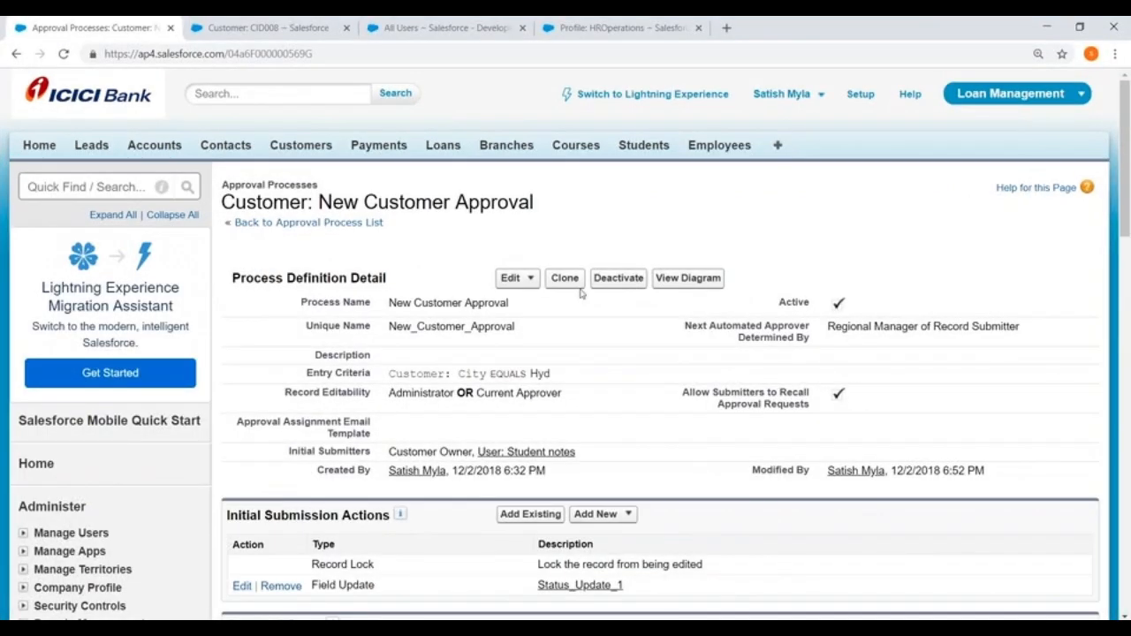
- Deactivate the New Customer Approval process and return to the Setup home page
{"action": "left_click", "coordinate": [616, 277]}
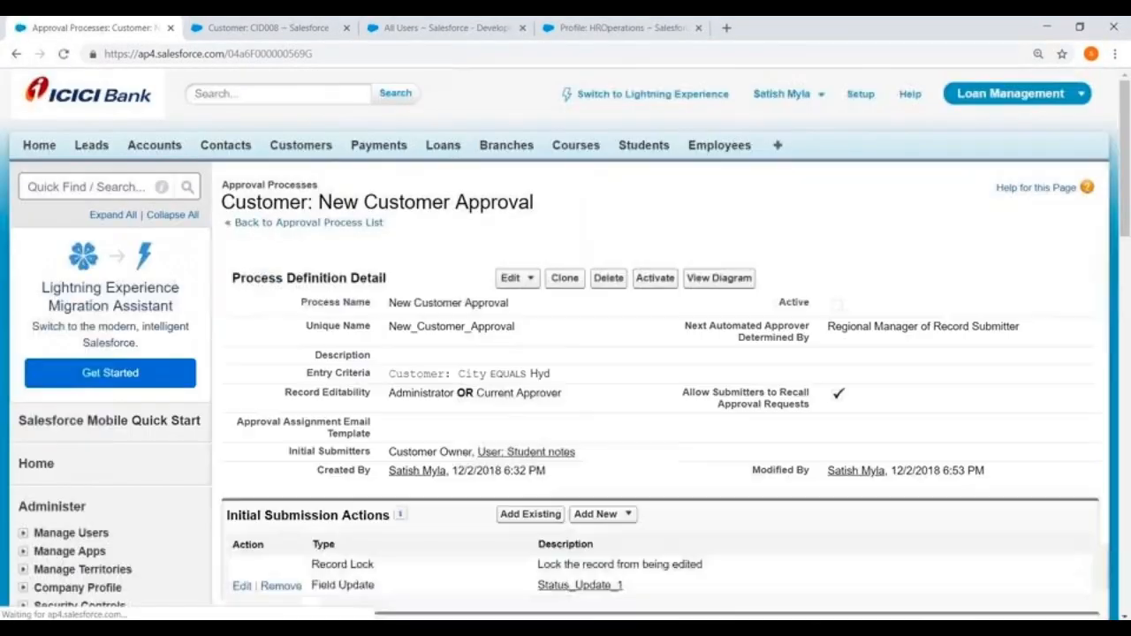
{"action": "left_click", "coordinate": [863, 95]}
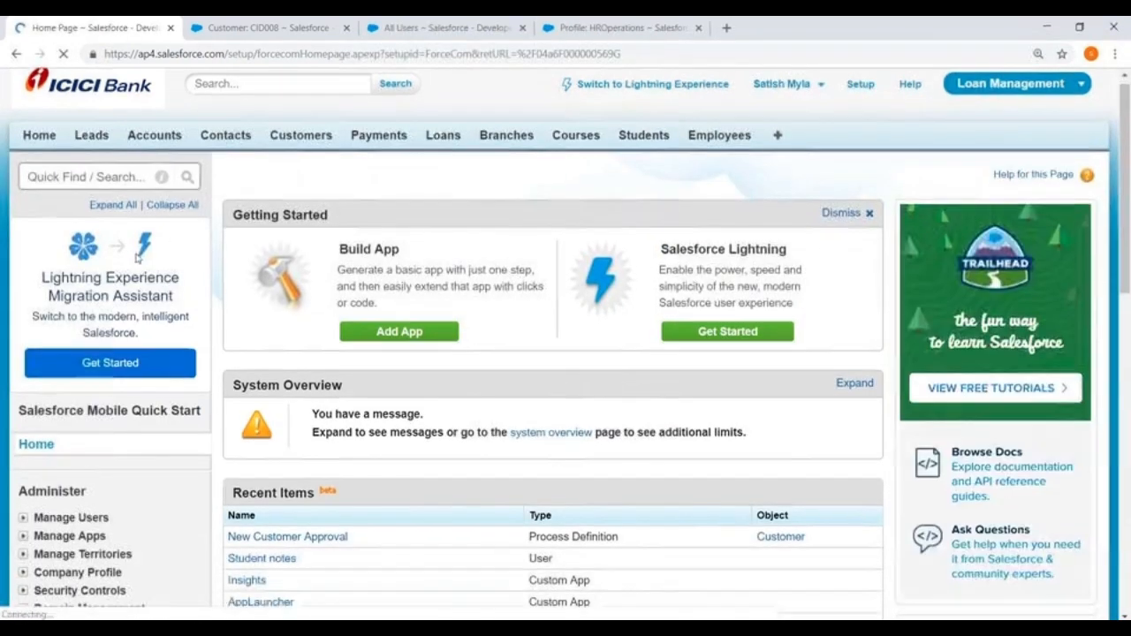
{"action": "scroll", "coordinate": [129, 256], "scroll_direction": "down", "scroll_amount": 3}
{"action": "scroll", "coordinate": [130, 256], "scroll_direction": "down", "scroll_amount": 3}
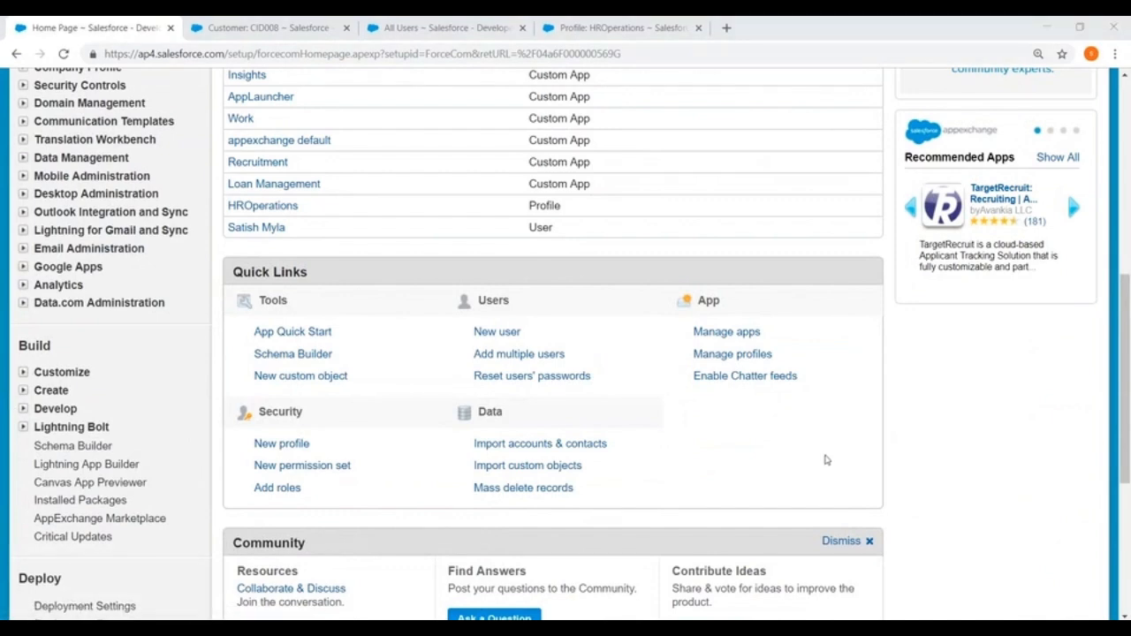
{"action": "scroll", "coordinate": [29, 412], "scroll_direction": "down", "scroll_amount": 2}
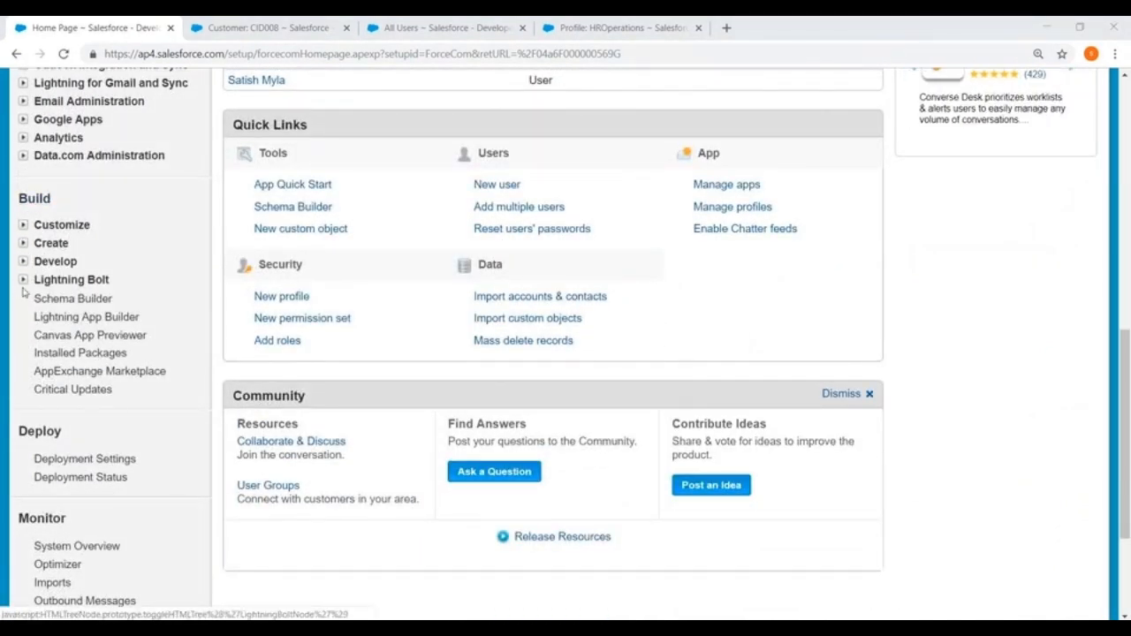
- Expand Build > Create > Workflow & Approvals and open Approval Processes for Customer
{"action": "left_click", "coordinate": [23, 244]}
{"action": "scroll", "coordinate": [42, 409], "scroll_direction": "down", "scroll_amount": 1}
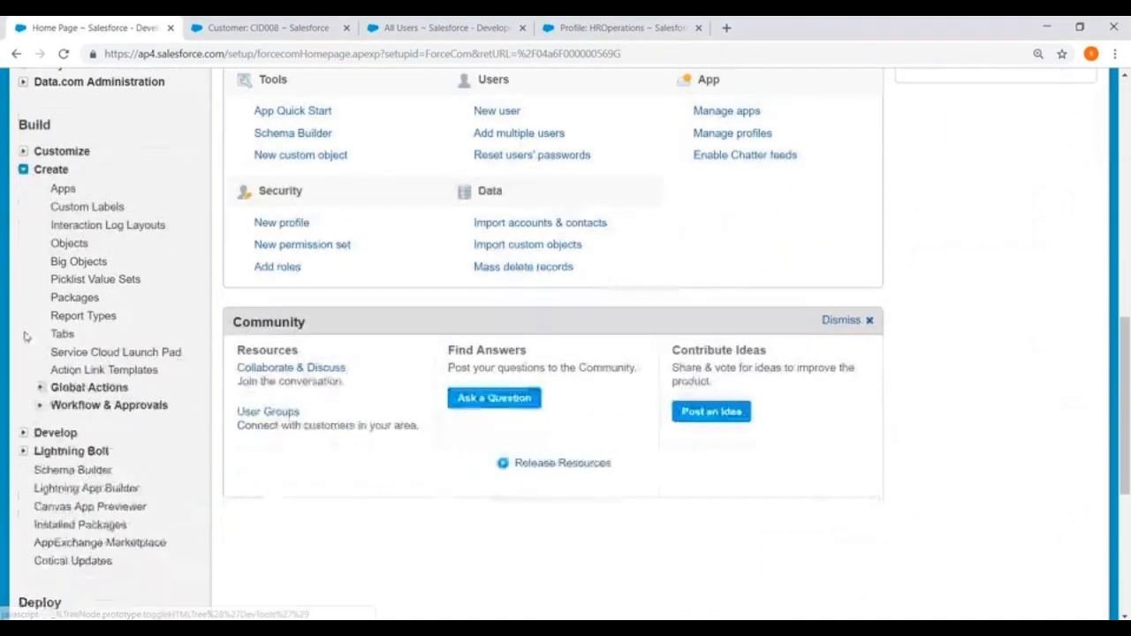
{"action": "left_click", "coordinate": [40, 405]}
{"action": "scroll", "coordinate": [42, 408], "scroll_direction": "down", "scroll_amount": 3}
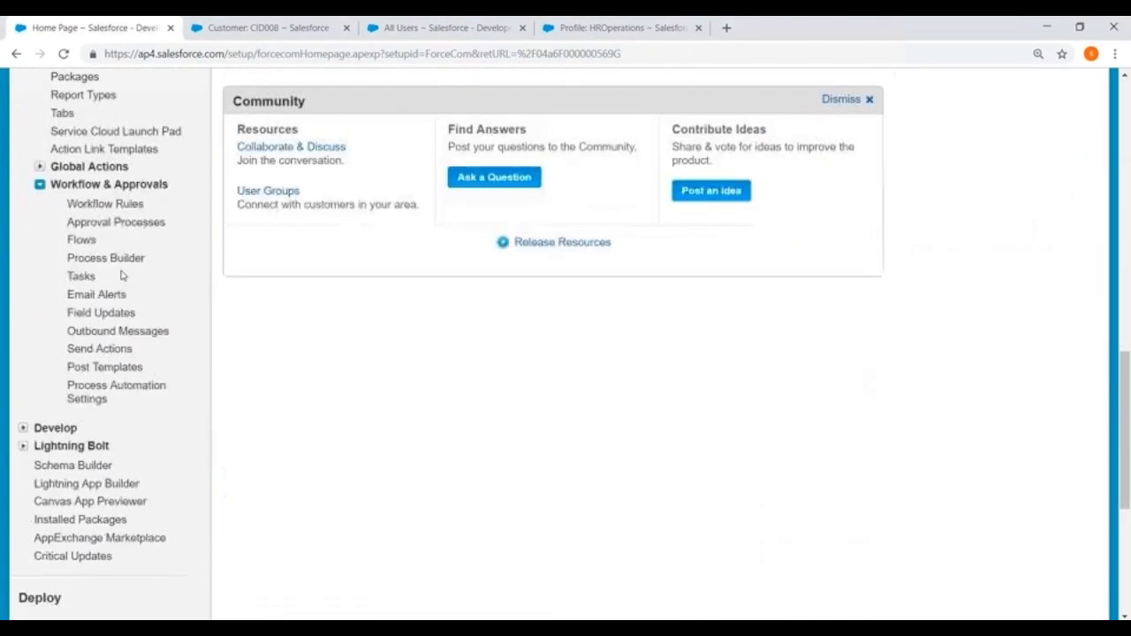
{"action": "left_click", "coordinate": [111, 222]}
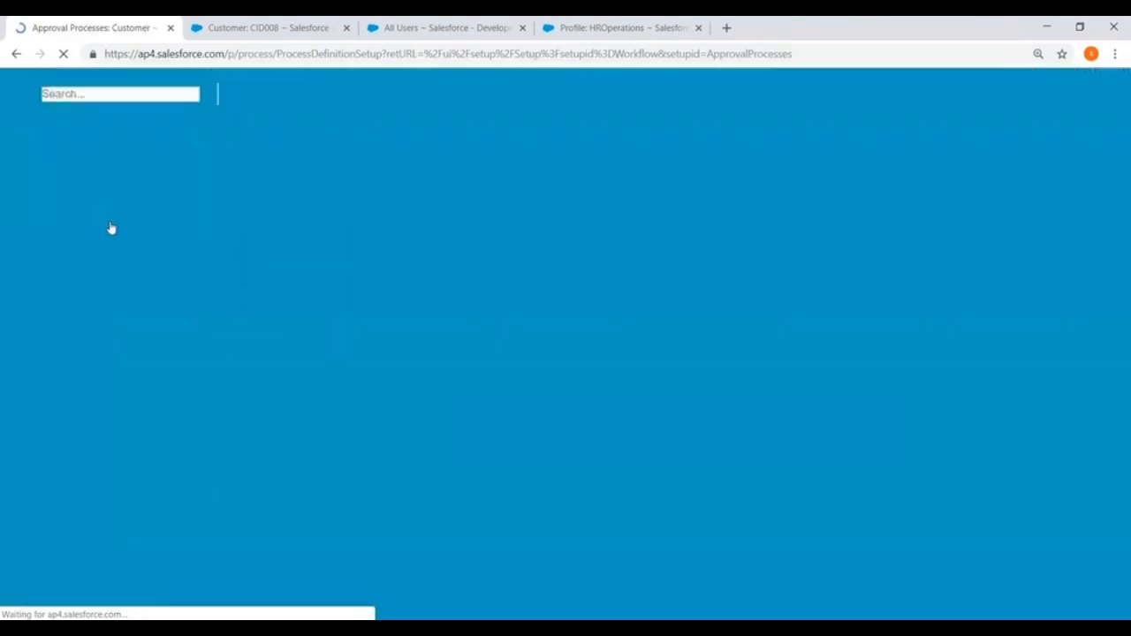
{"action": "scroll", "coordinate": [707, 256], "scroll_direction": "down", "scroll_amount": 2}
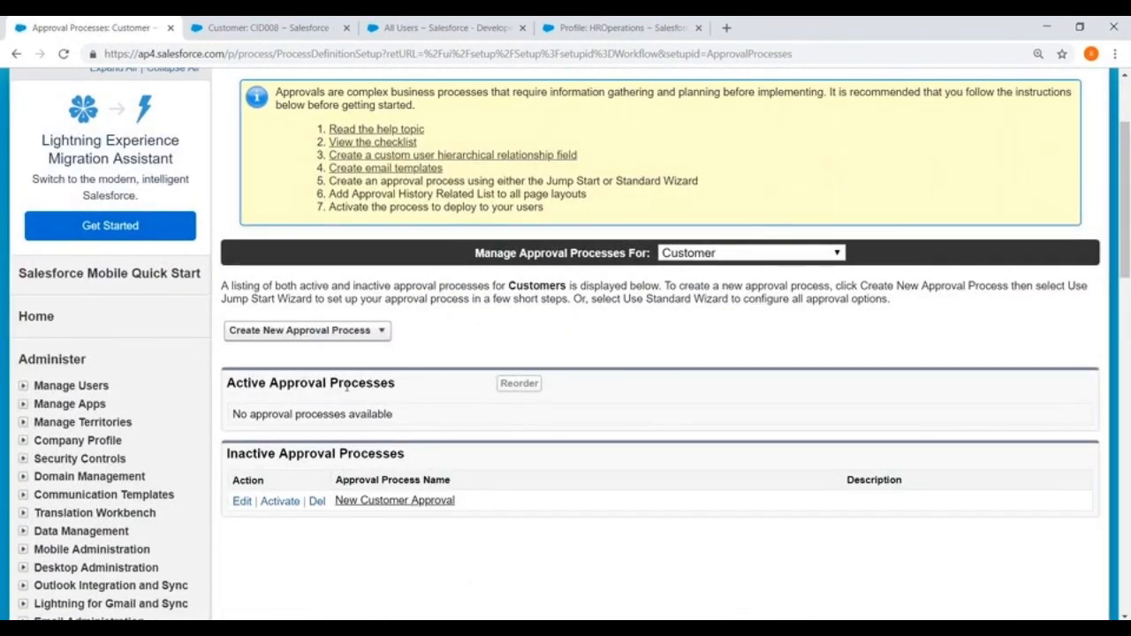
- Start a standard-wizard approval process with Process Name and Unique Name 'Customer_Approval', then continue
{"action": "left_click", "coordinate": [365, 334]}
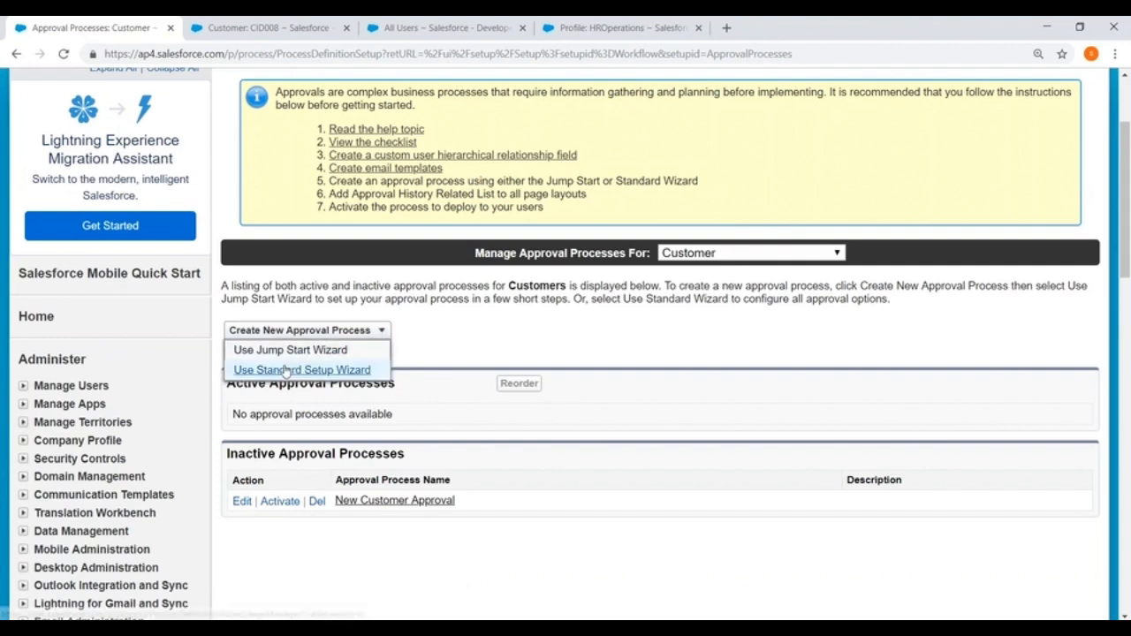
{"action": "left_click", "coordinate": [292, 366]}
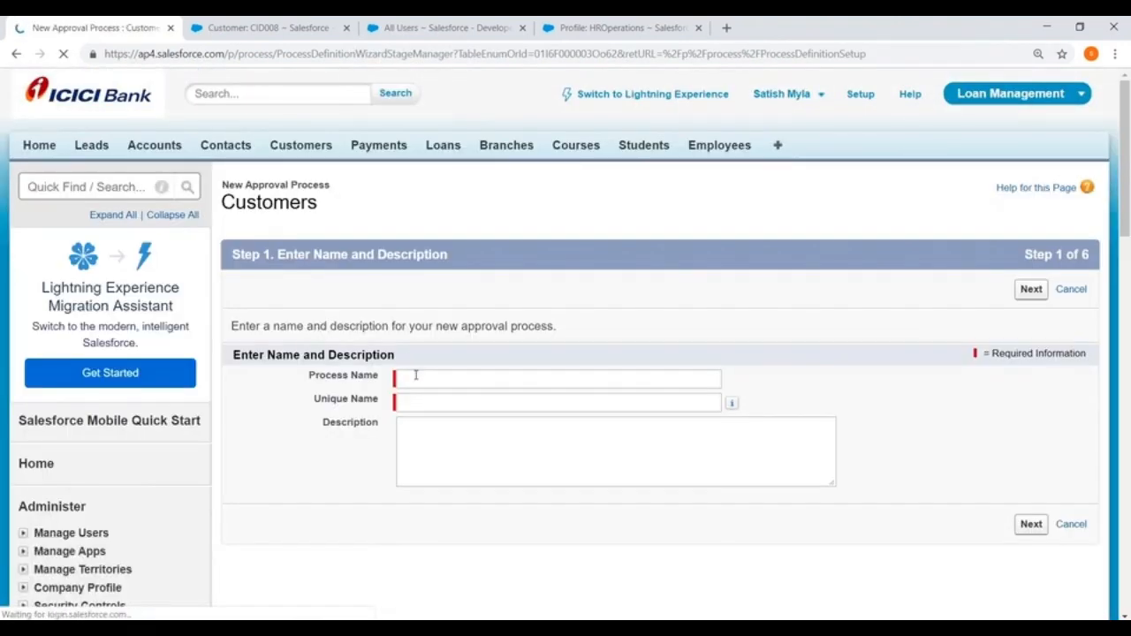
{"action": "left_click", "coordinate": [414, 375]}
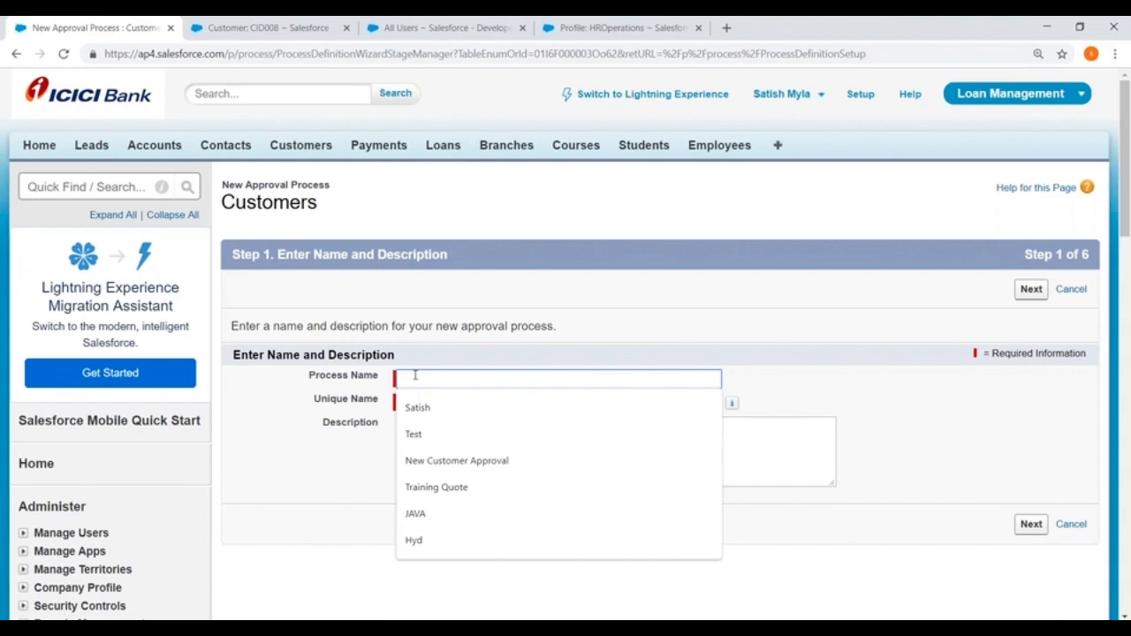
{"action": "type", "text": "Customer"}
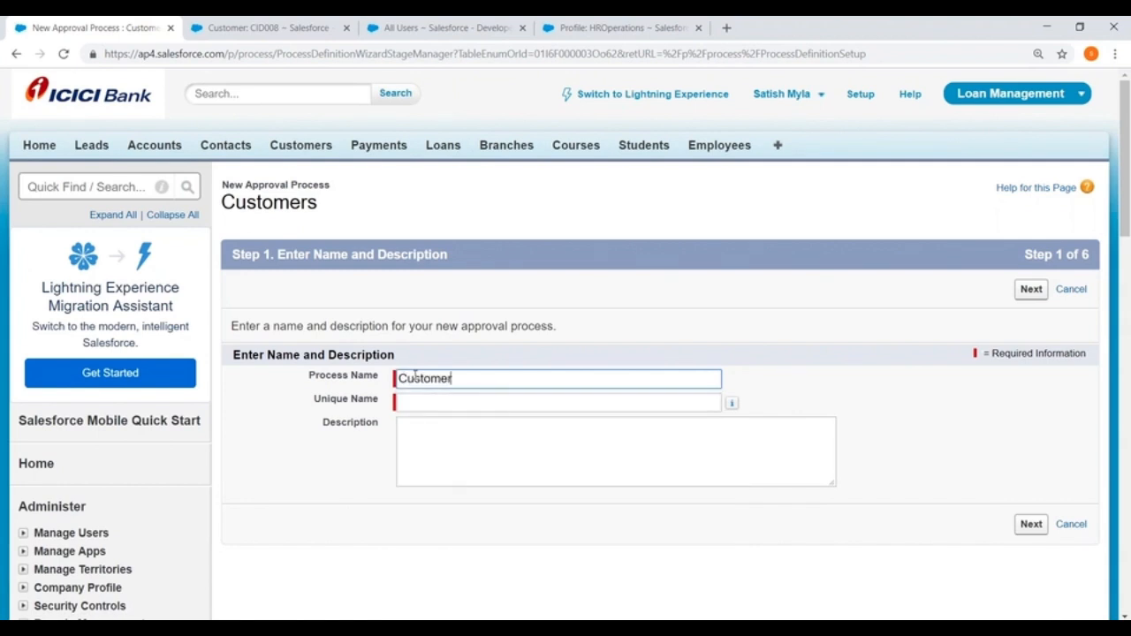
{"action": "type", "text": "_Approval"}
{"action": "left_click", "coordinate": [495, 405]}
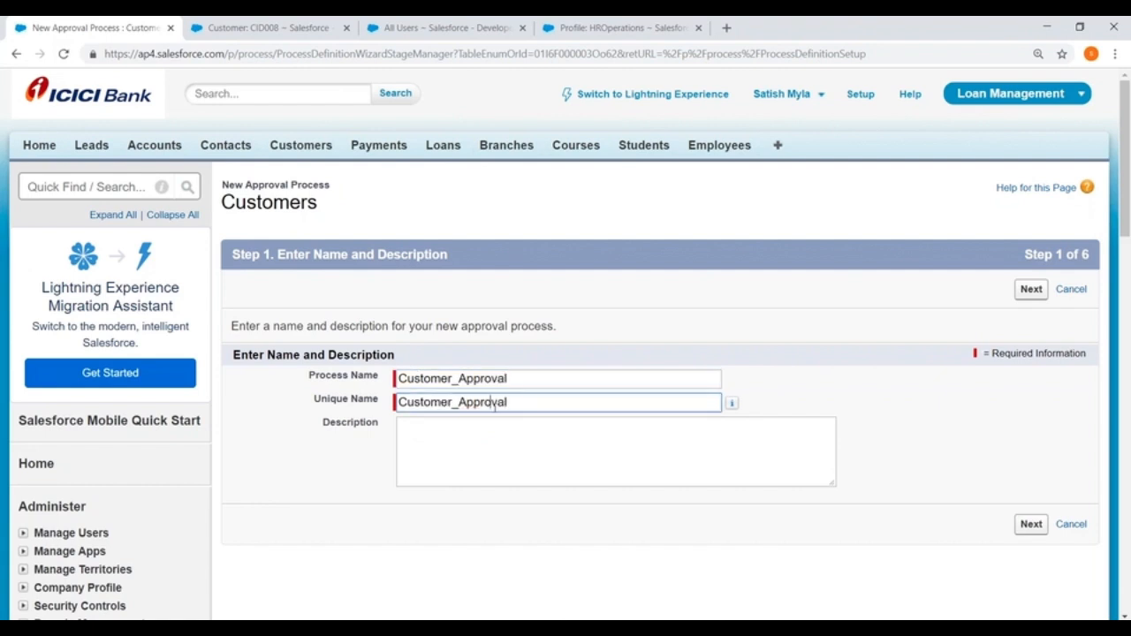
{"action": "left_click", "coordinate": [1032, 291]}
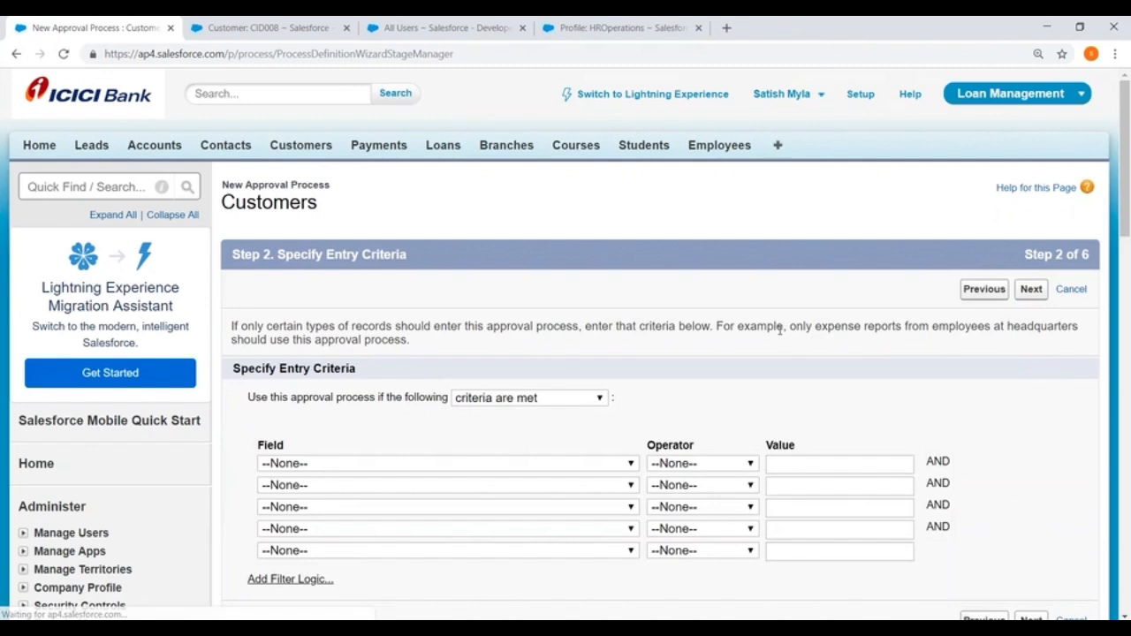
- Set the entry criterion to Customer: Active equals True and proceed to the approver step
{"action": "scroll", "coordinate": [571, 360], "scroll_direction": "down", "scroll_amount": 2}
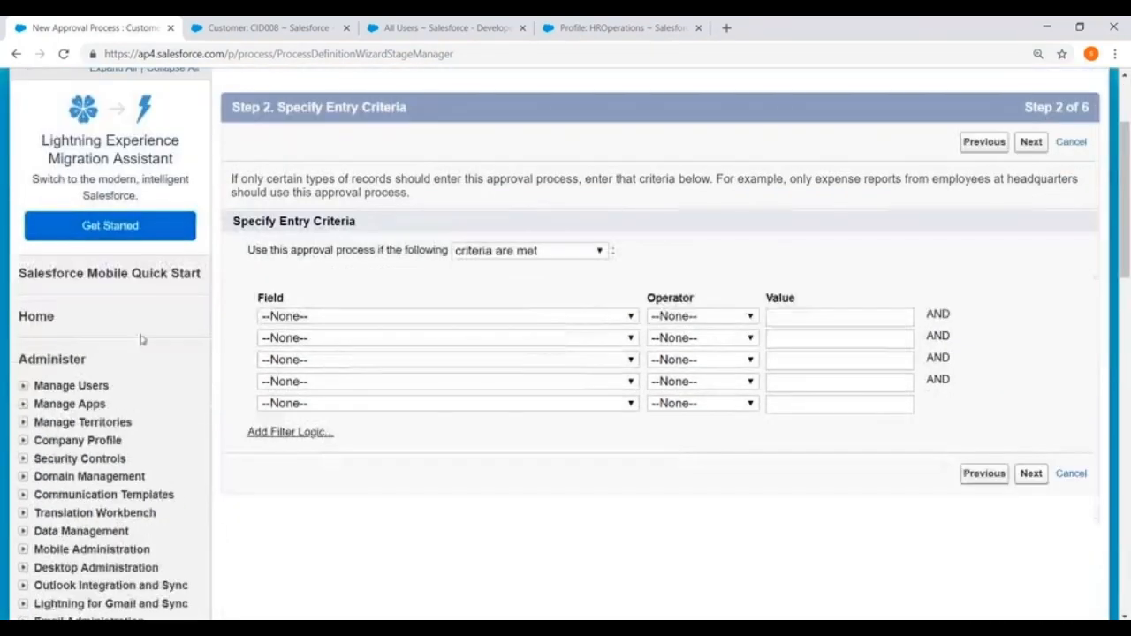
{"action": "left_click", "coordinate": [353, 318]}
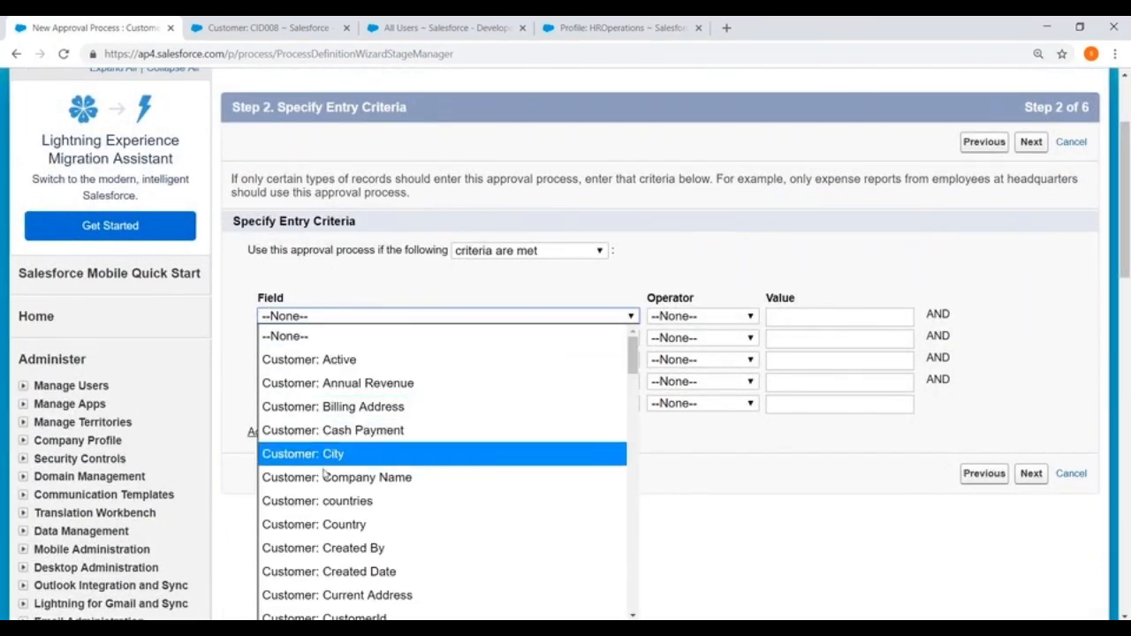
{"action": "scroll", "coordinate": [440, 485], "scroll_direction": "down", "scroll_amount": 3}
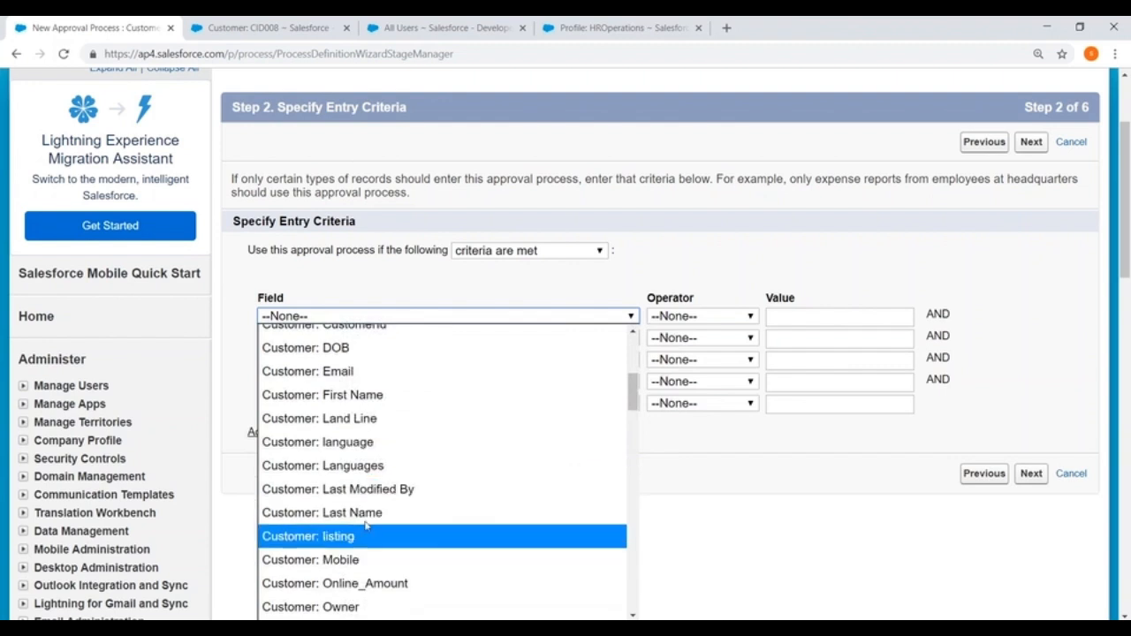
{"action": "scroll", "coordinate": [385, 477], "scroll_direction": "up", "scroll_amount": 3}
{"action": "scroll", "coordinate": [386, 477], "scroll_direction": "up", "scroll_amount": 3}
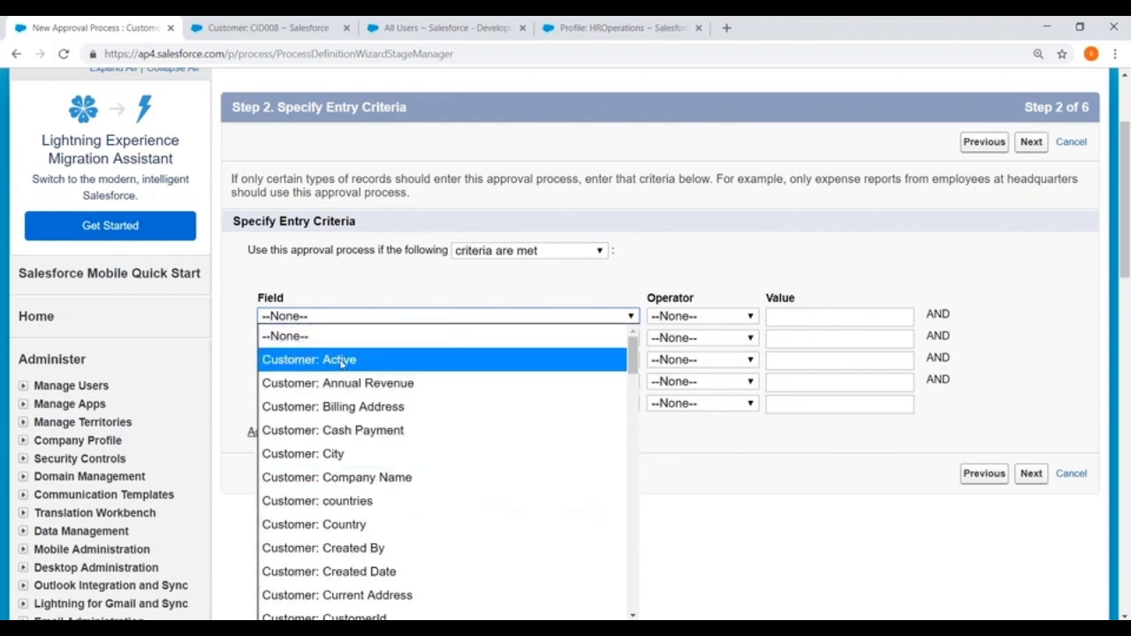
{"action": "left_click", "coordinate": [353, 359]}
{"action": "left_click", "coordinate": [687, 319]}
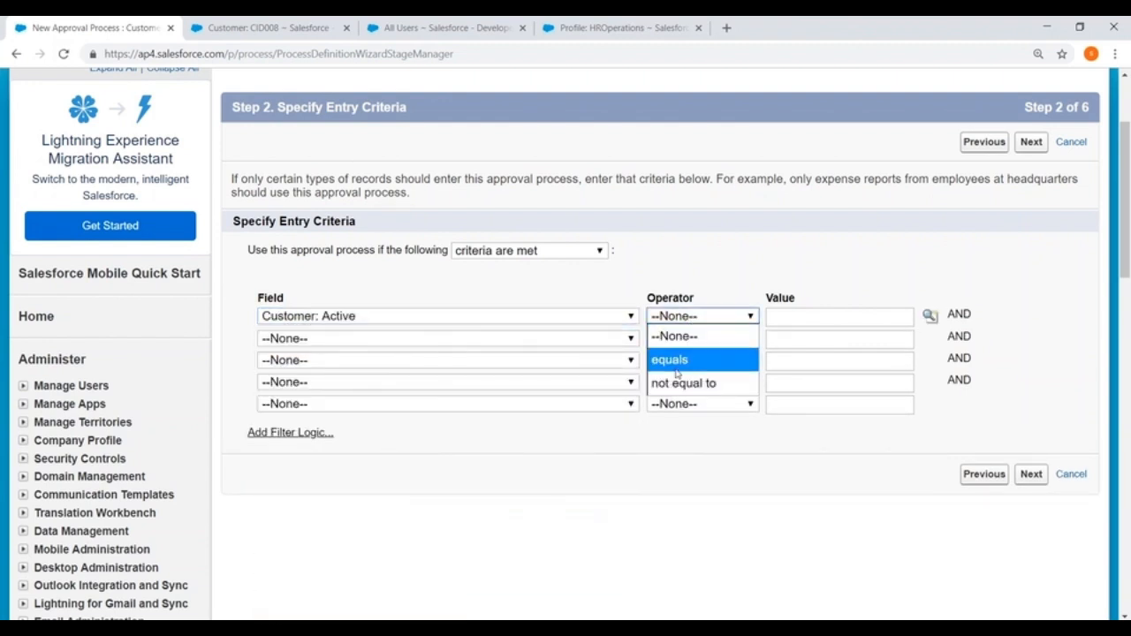
{"action": "left_click", "coordinate": [677, 362]}
{"action": "left_click", "coordinate": [929, 317]}
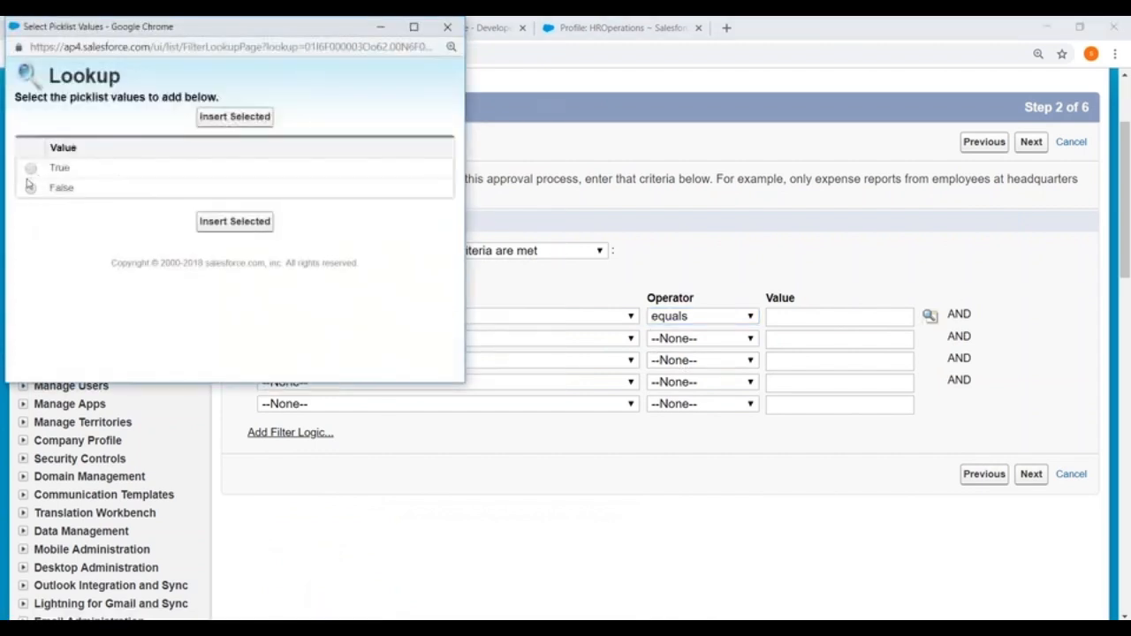
{"action": "left_click", "coordinate": [31, 168]}
{"action": "left_click", "coordinate": [225, 223]}
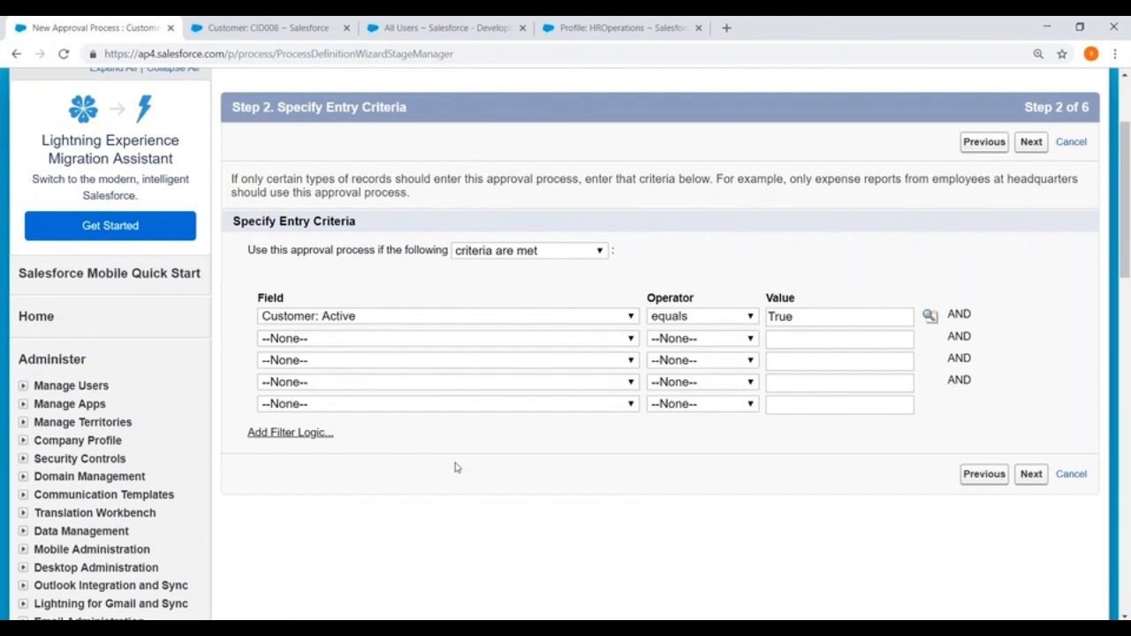
{"action": "left_click", "coordinate": [498, 252]}
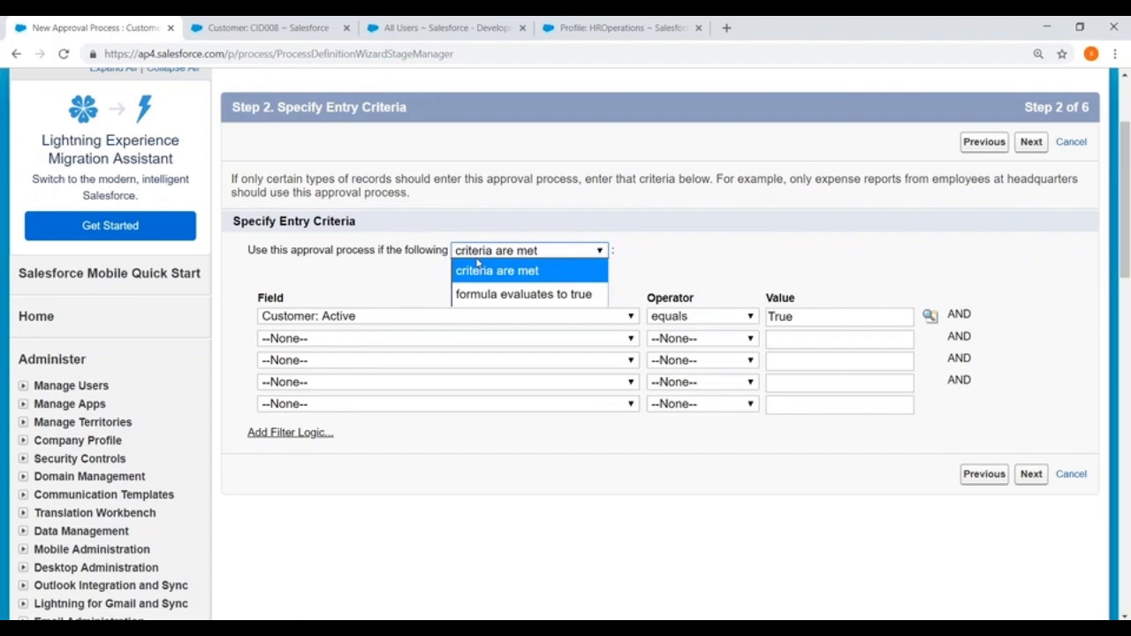
{"action": "left_click", "coordinate": [1030, 474]}
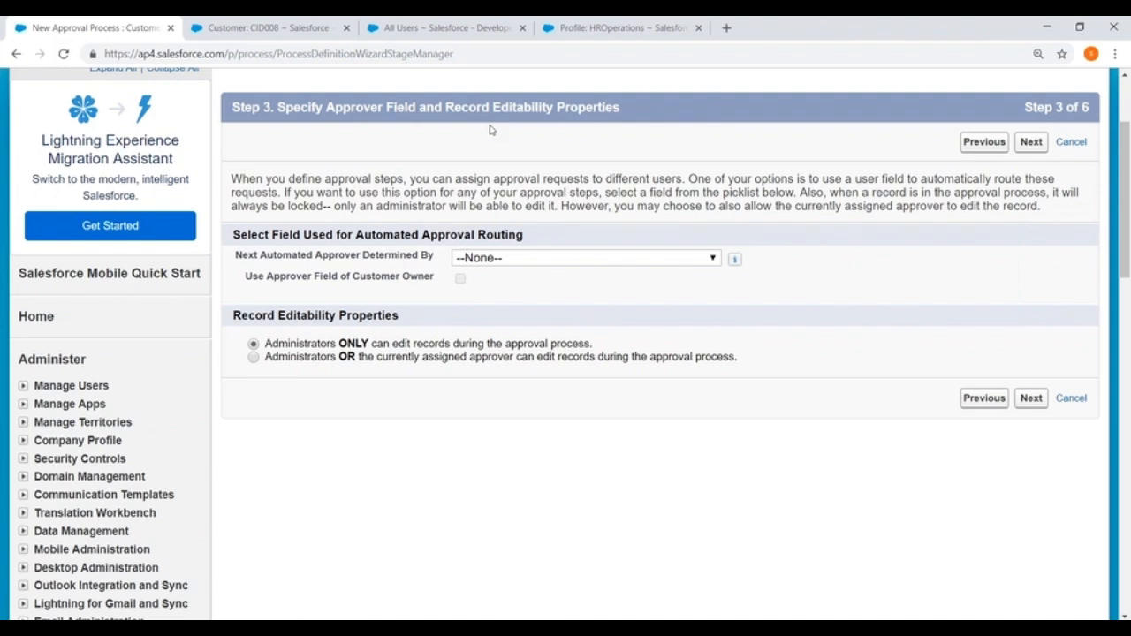
- Route automated approvals by the Sales Manager field, leaving the owner approver checkbox unchecked
{"action": "left_click", "coordinate": [651, 259]}
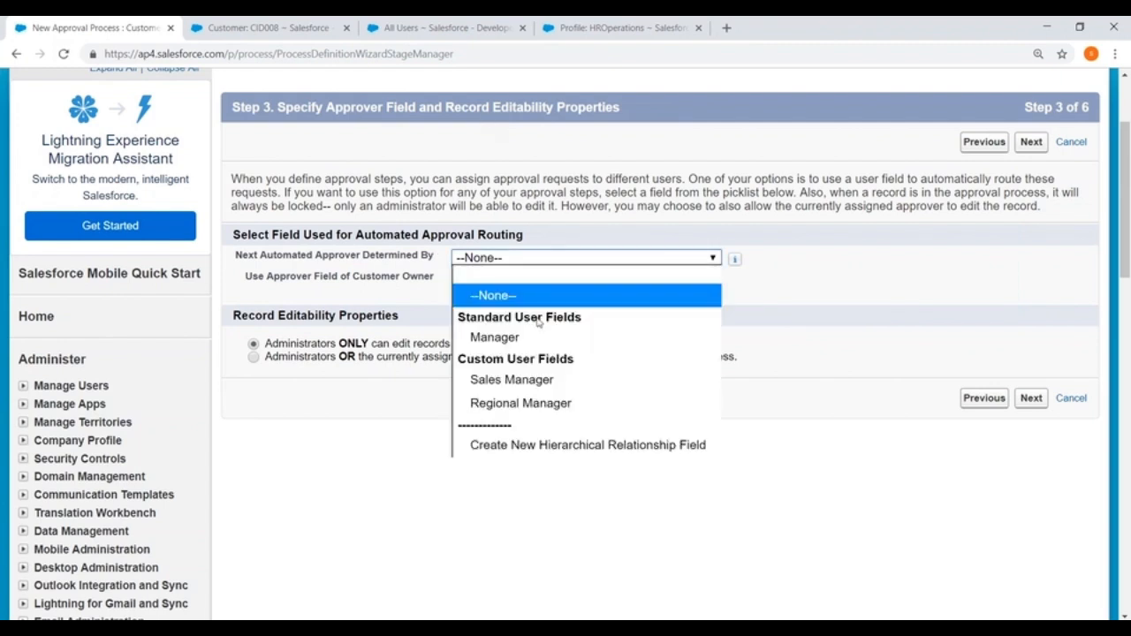
{"action": "left_click", "coordinate": [518, 380]}
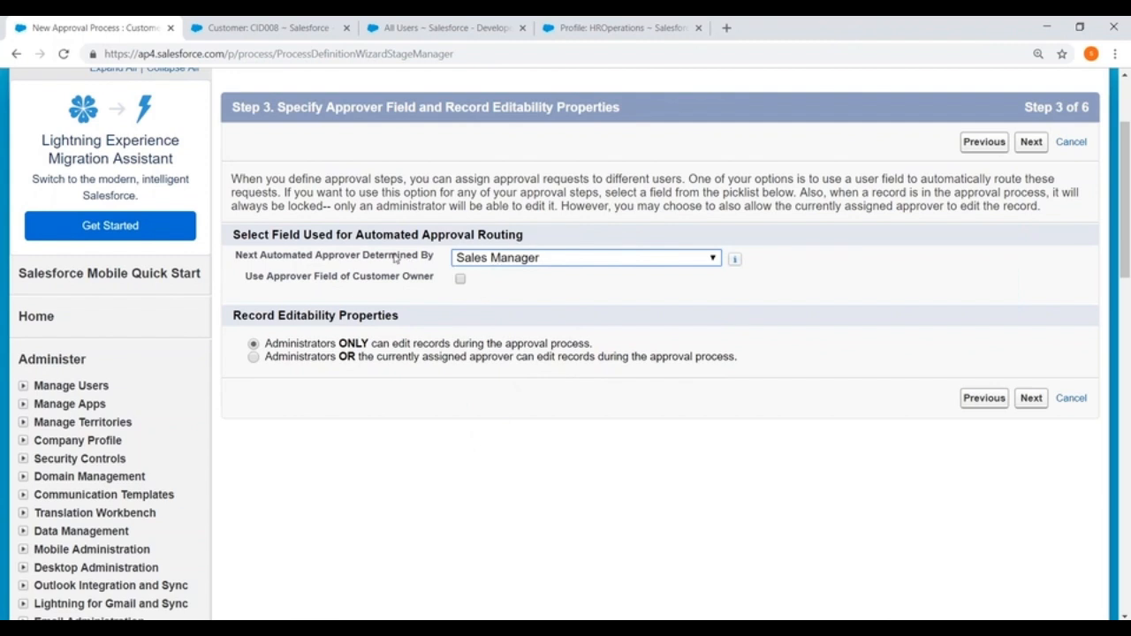
{"action": "left_click", "coordinate": [459, 280]}
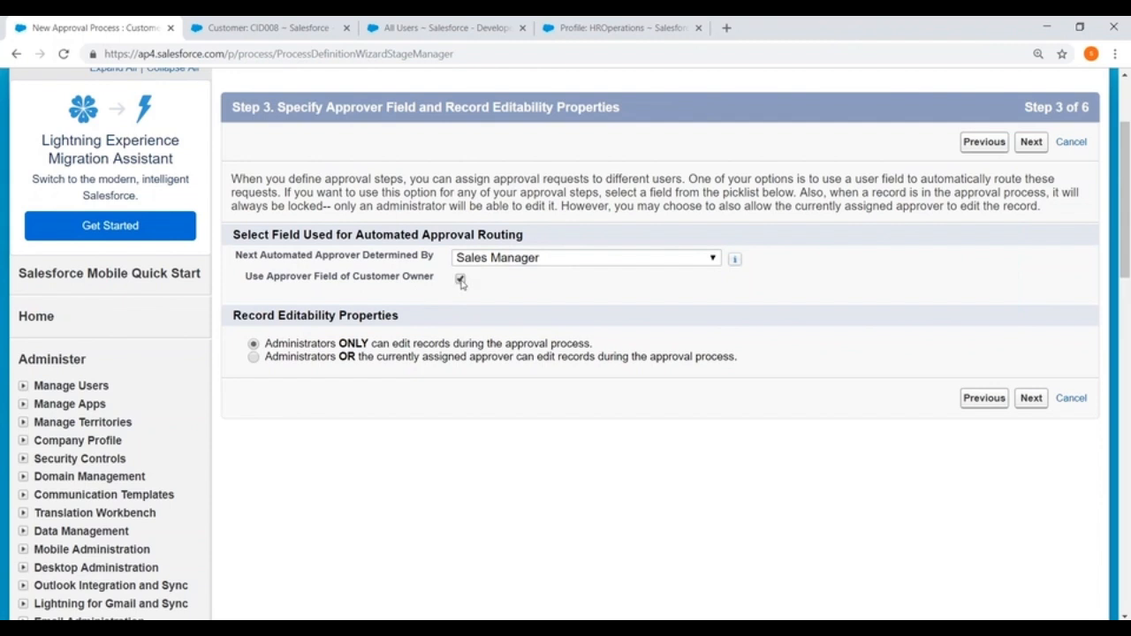
{"action": "left_click", "coordinate": [460, 281]}
{"action": "scroll", "coordinate": [461, 283], "scroll_direction": "down", "scroll_amount": 1}
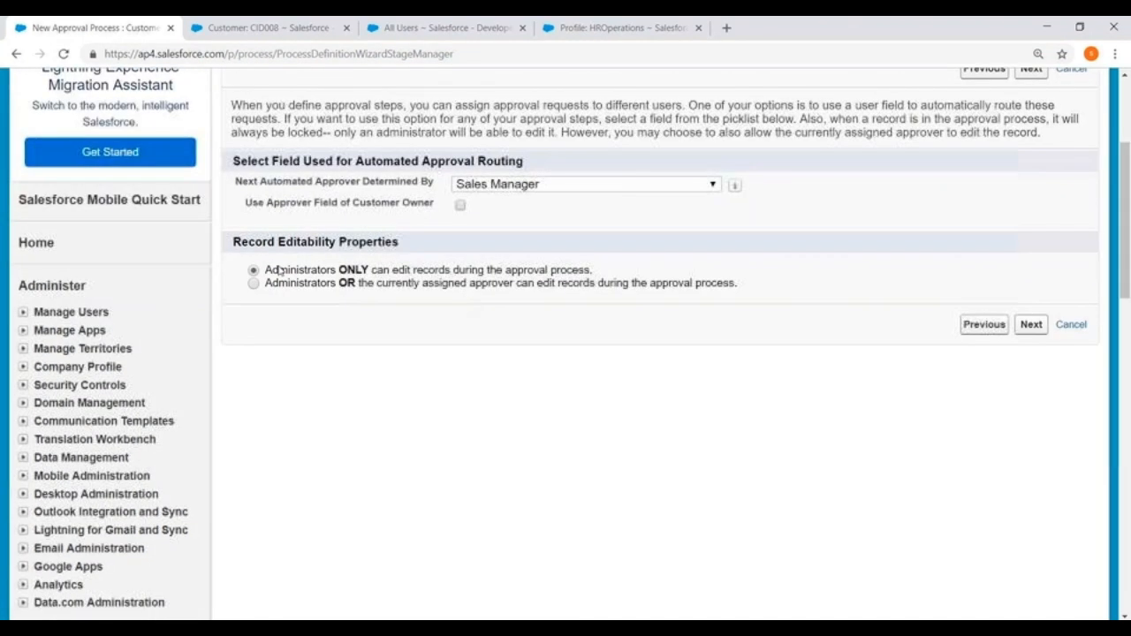
{"action": "left_click_drag", "start_coordinate": [234, 241], "coordinate": [433, 244]}
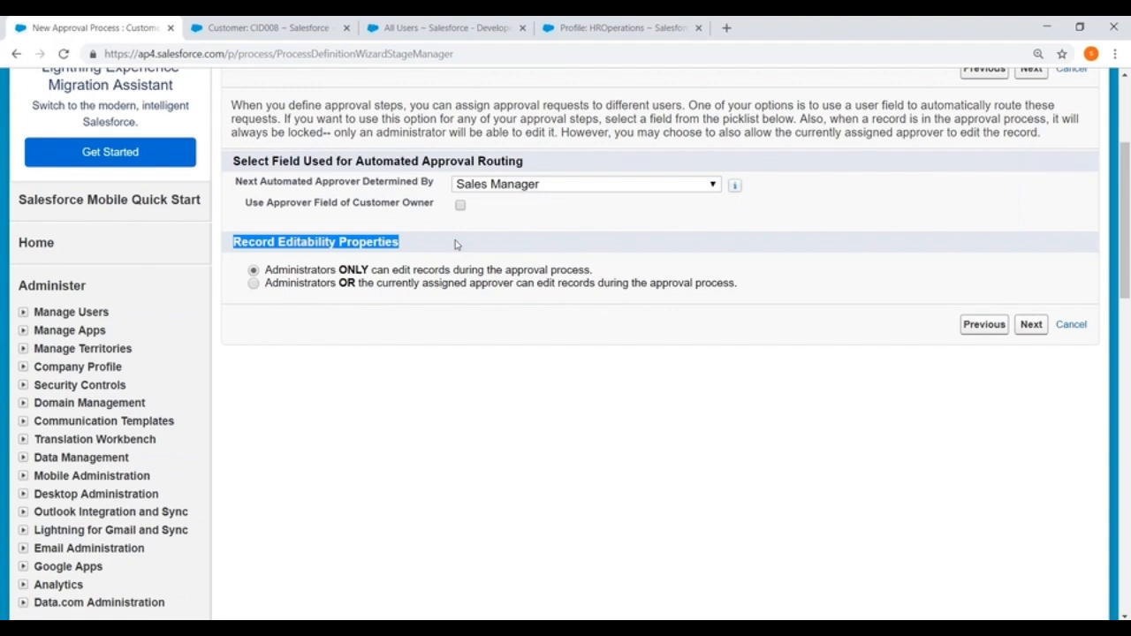
{"action": "scroll", "coordinate": [462, 245], "scroll_direction": "down", "scroll_amount": 2}
{"action": "left_click", "coordinate": [1034, 179]}
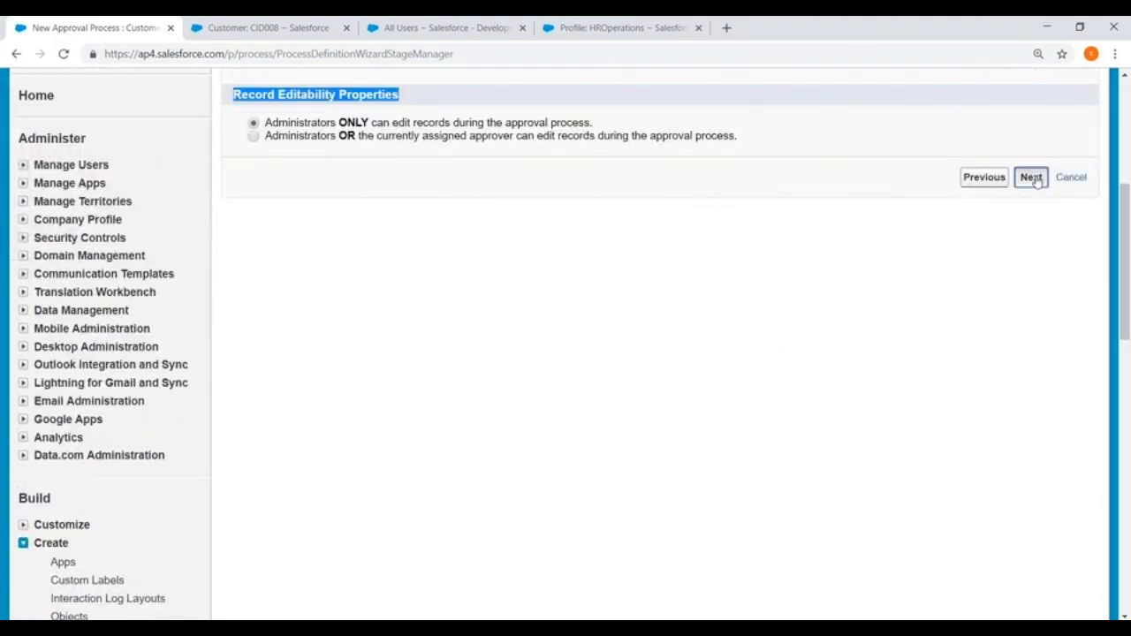
{"action": "scroll", "coordinate": [579, 276], "scroll_direction": "down", "scroll_amount": 2}
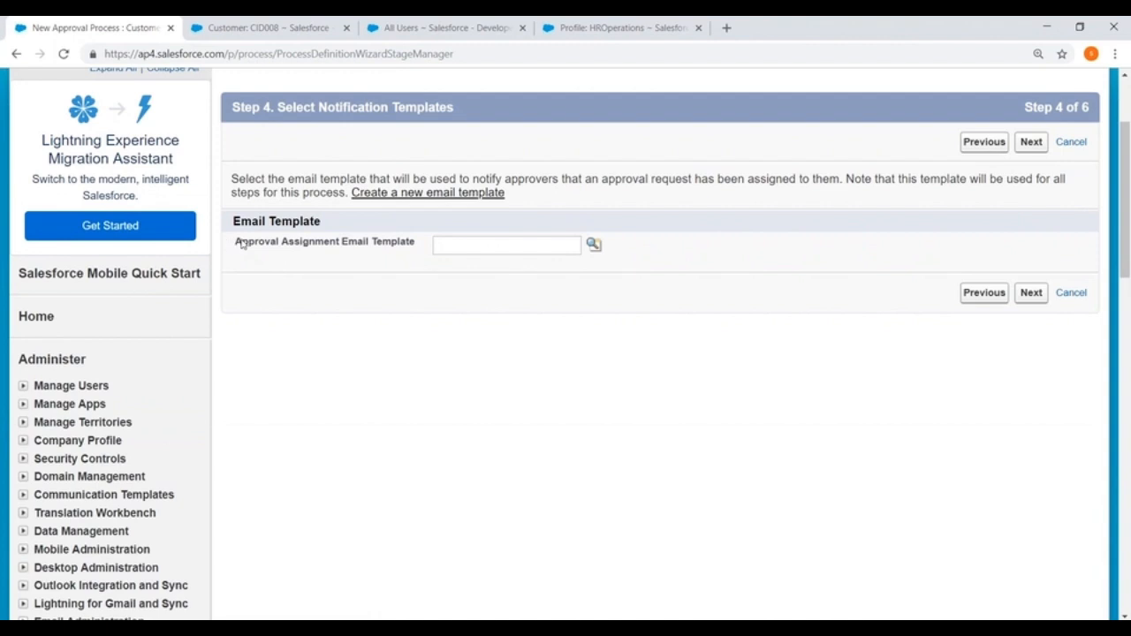
- Leave the Approval Assignment Email Template blank and advance to step 5
{"action": "left_click_drag", "start_coordinate": [239, 242], "coordinate": [407, 247]}
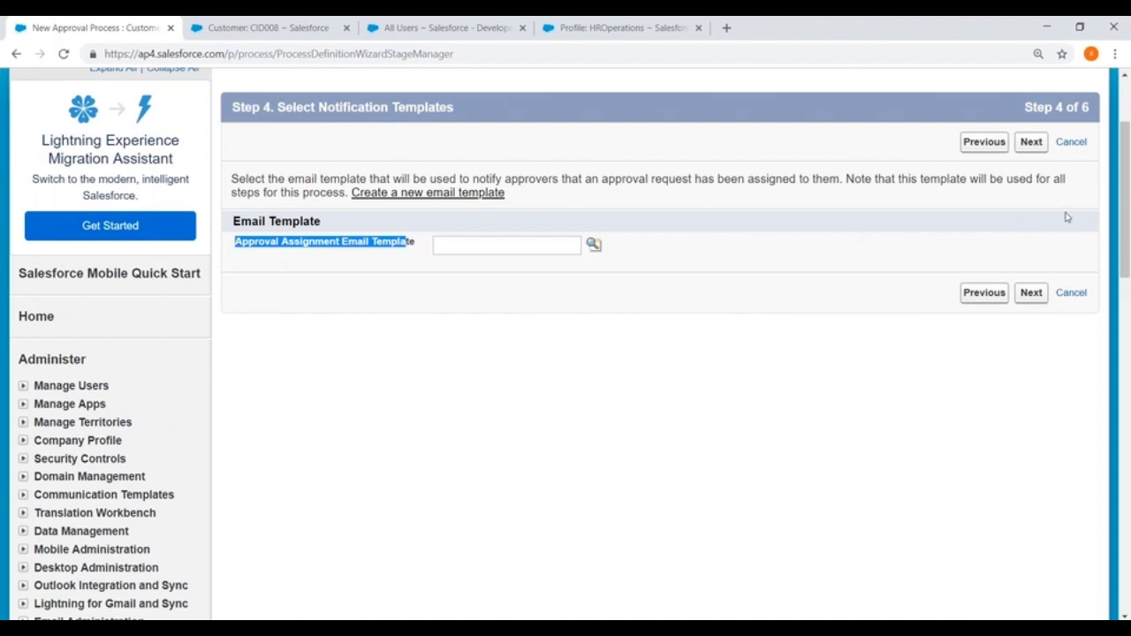
{"action": "left_click", "coordinate": [1035, 292]}
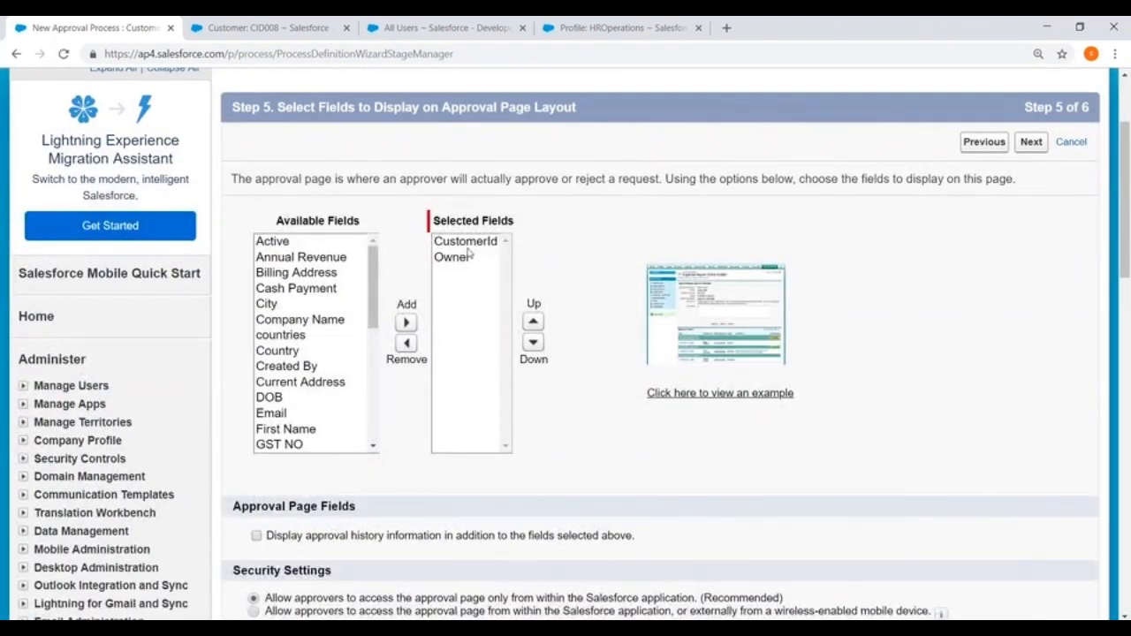
- Add First Name, Last Name and Type to the approval page's selected fields
{"action": "scroll", "coordinate": [300, 388], "scroll_direction": "down", "scroll_amount": 2}
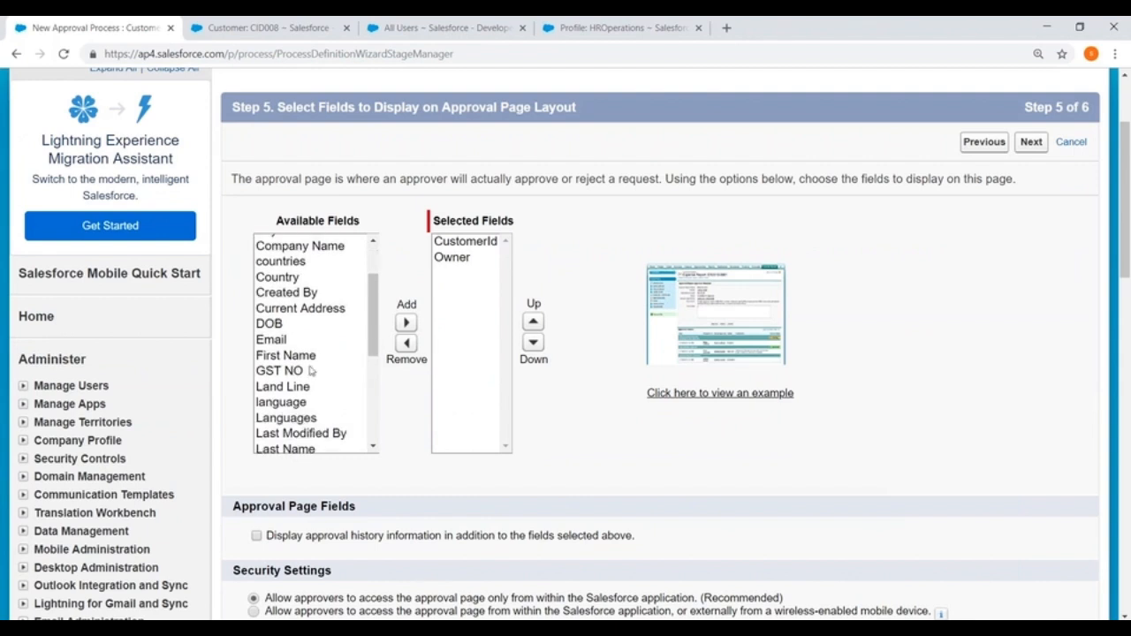
{"action": "left_click", "coordinate": [292, 355]}
{"action": "left_click", "coordinate": [407, 322]}
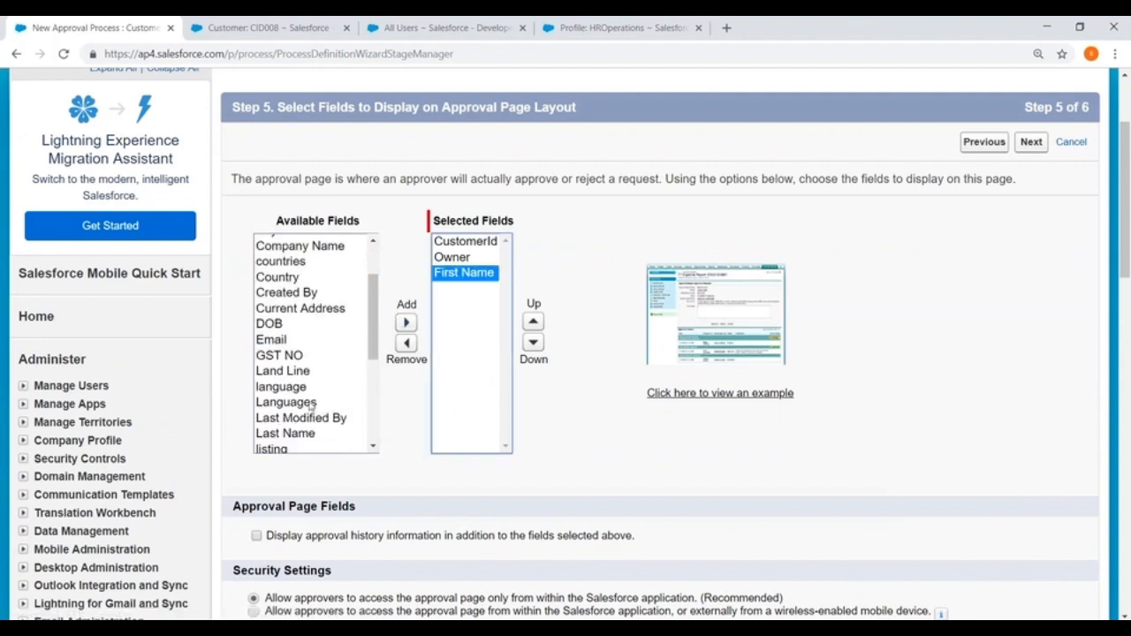
{"action": "scroll", "coordinate": [320, 378], "scroll_direction": "down", "scroll_amount": 2}
{"action": "left_click", "coordinate": [293, 362]}
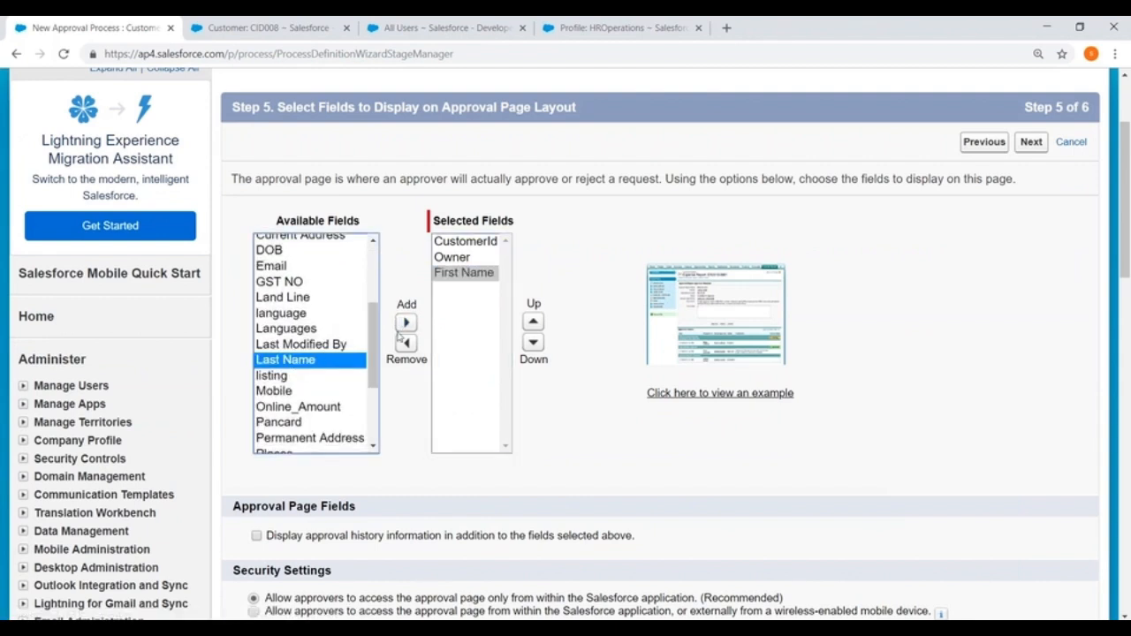
{"action": "left_click", "coordinate": [405, 323]}
{"action": "scroll", "coordinate": [338, 305], "scroll_direction": "down", "scroll_amount": 4}
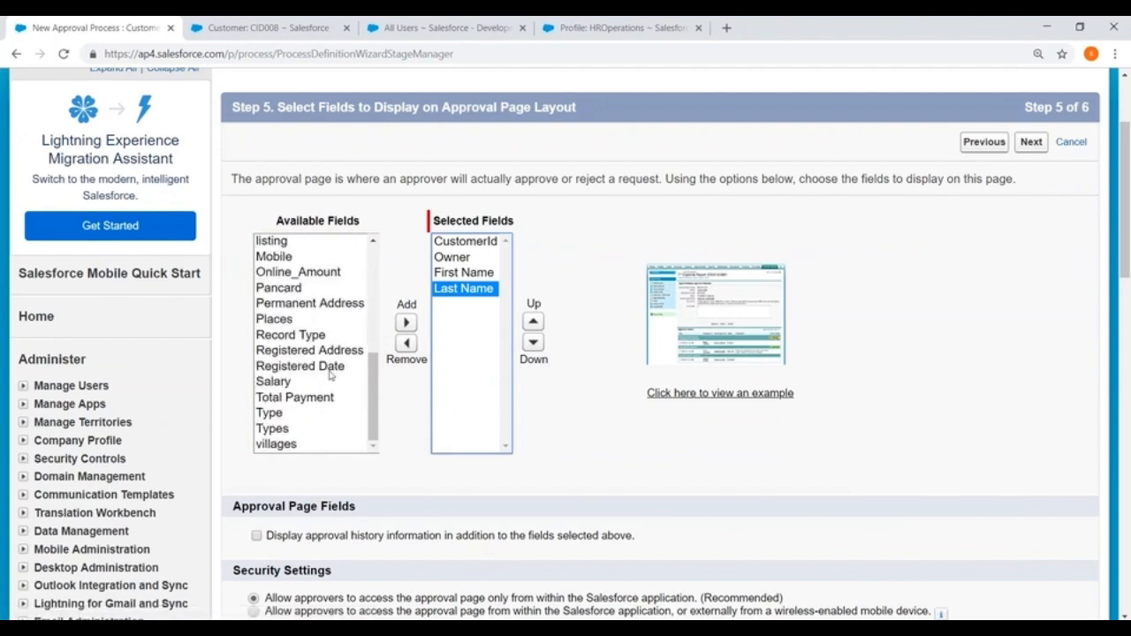
{"action": "left_click", "coordinate": [270, 413]}
{"action": "left_click", "coordinate": [406, 323]}
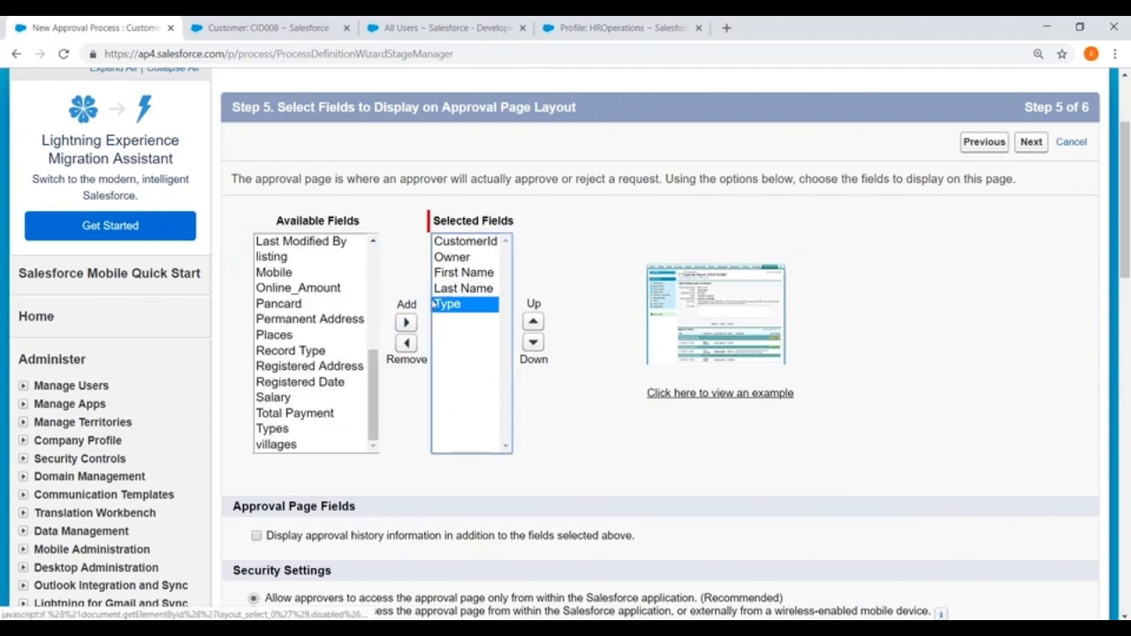
- Enable 'Display approval history information' and advance to the initial submitters step
{"action": "scroll", "coordinate": [630, 378], "scroll_direction": "down", "scroll_amount": 3}
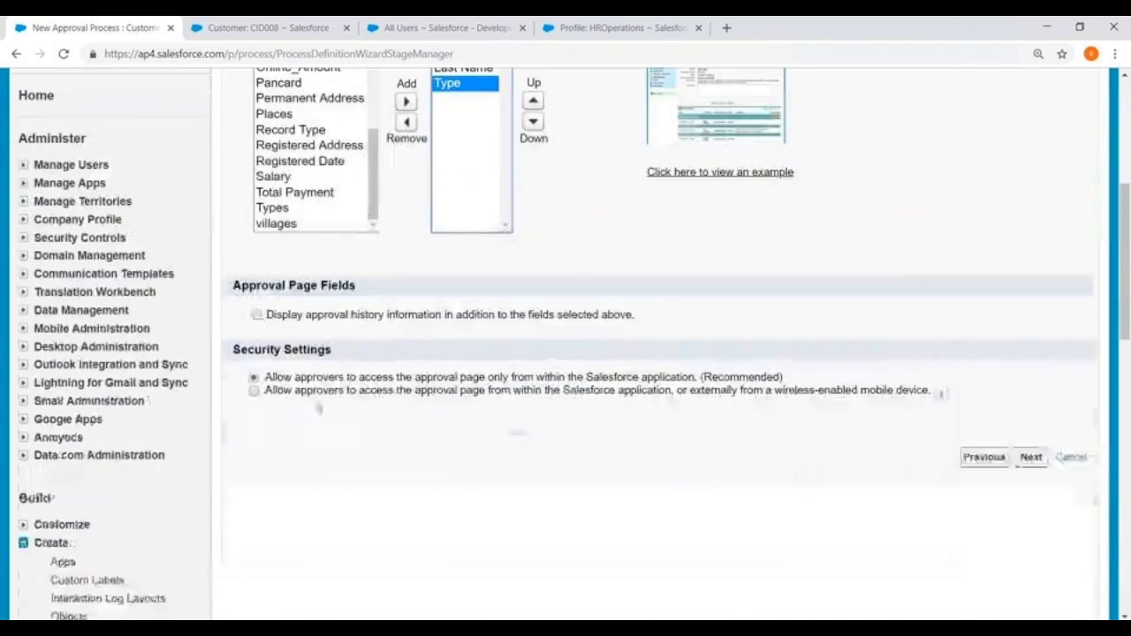
{"action": "left_click", "coordinate": [256, 315]}
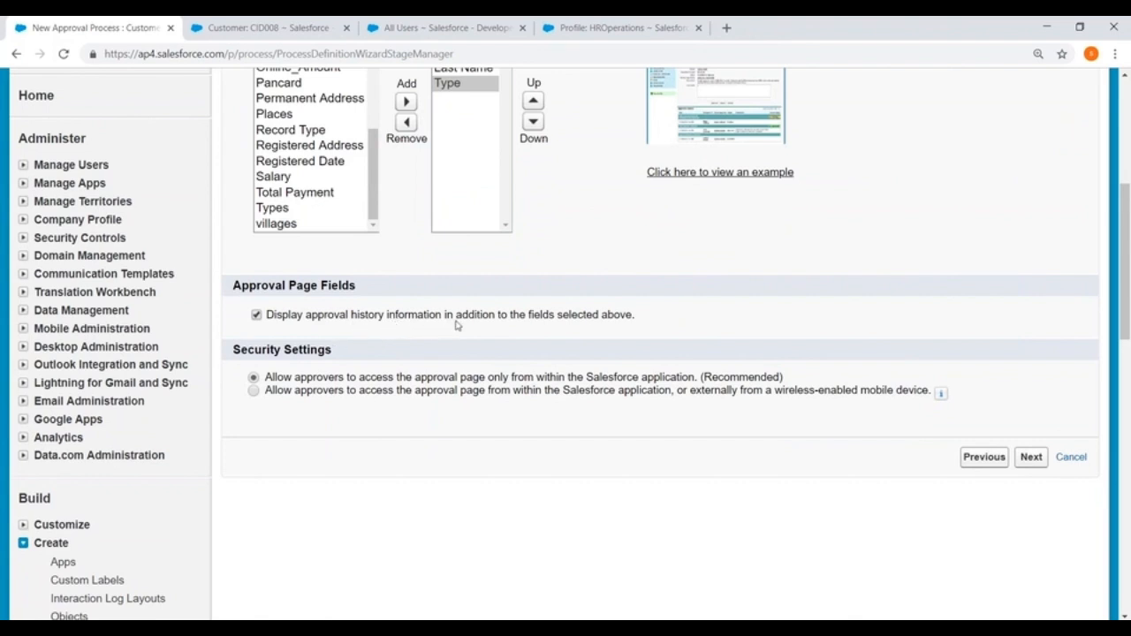
{"action": "scroll", "coordinate": [456, 324], "scroll_direction": "down", "scroll_amount": 2}
{"action": "left_click_drag", "start_coordinate": [230, 280], "coordinate": [373, 279]}
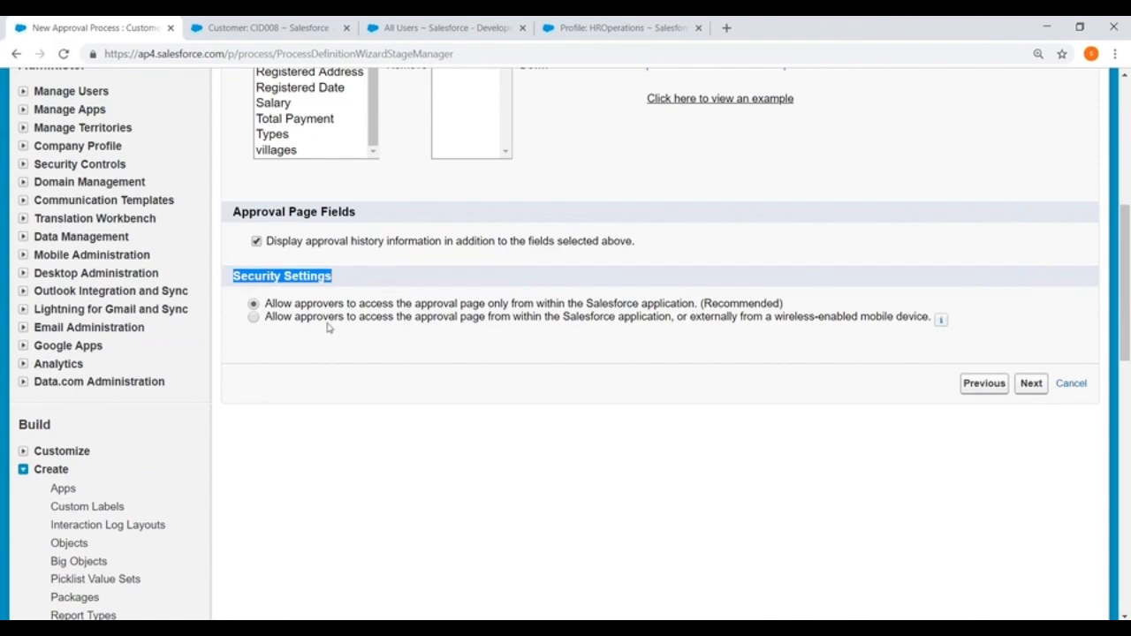
{"action": "left_click", "coordinate": [1031, 387]}
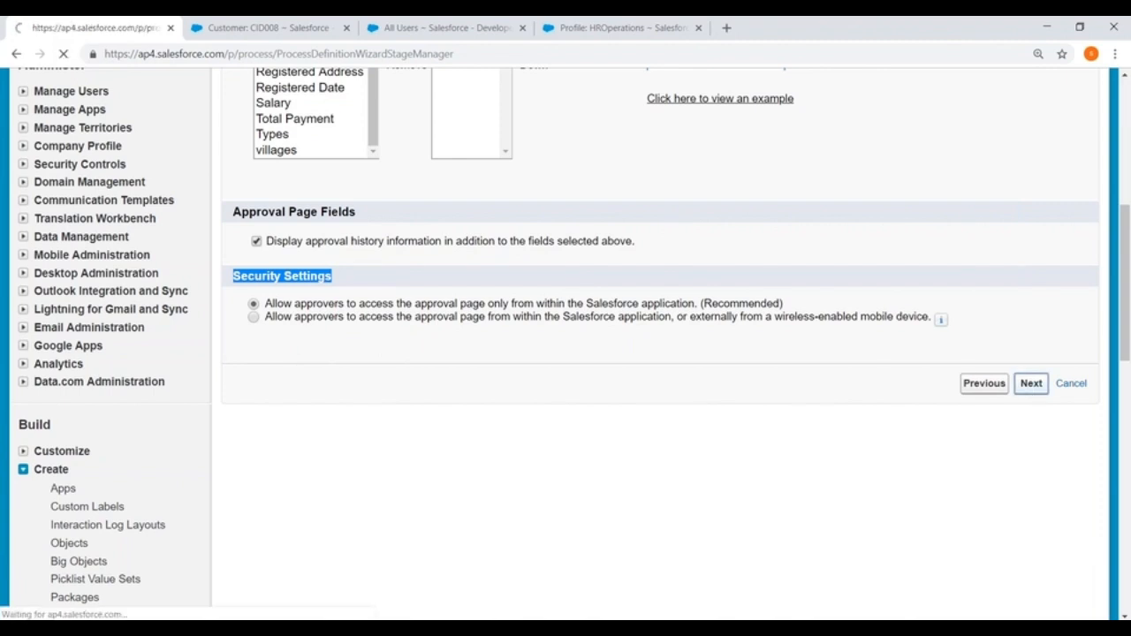
{"action": "scroll", "coordinate": [454, 396], "scroll_direction": "down", "scroll_amount": 2}
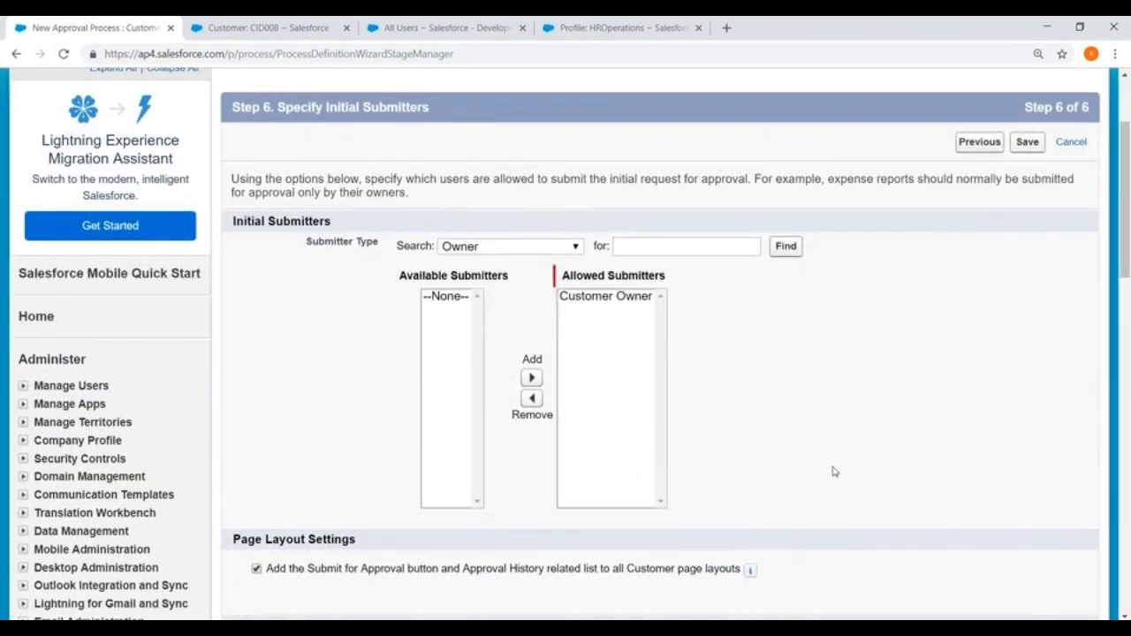
- Add a specific user from the User list to Allowed Submitters alongside Customer Owner
{"action": "left_click", "coordinate": [528, 251]}
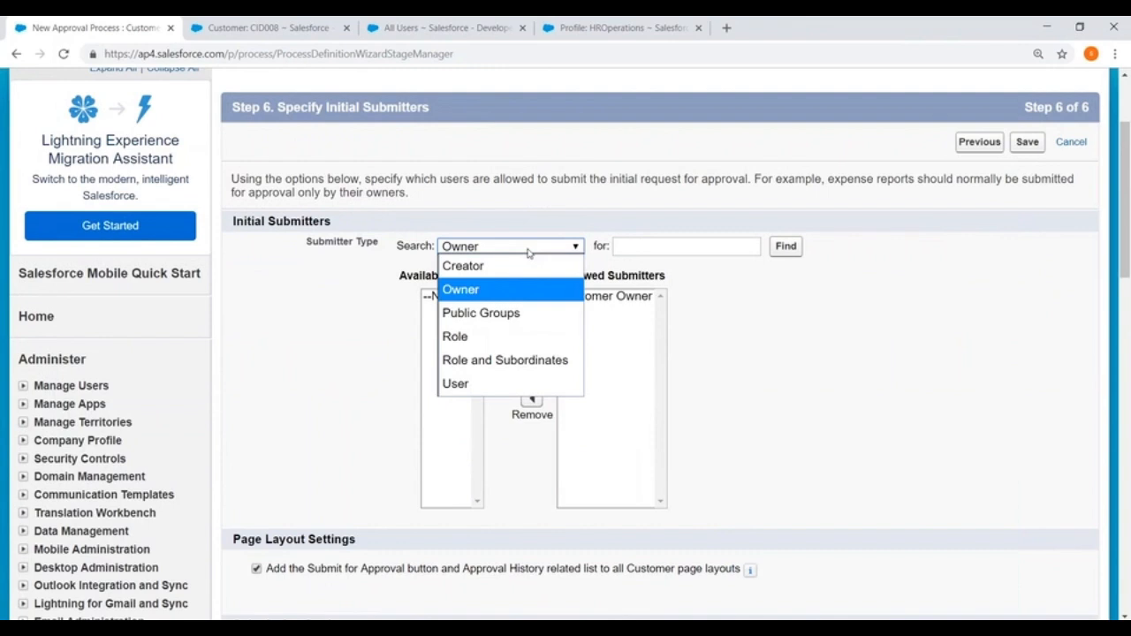
{"action": "left_click", "coordinate": [455, 384]}
{"action": "left_click", "coordinate": [458, 296]}
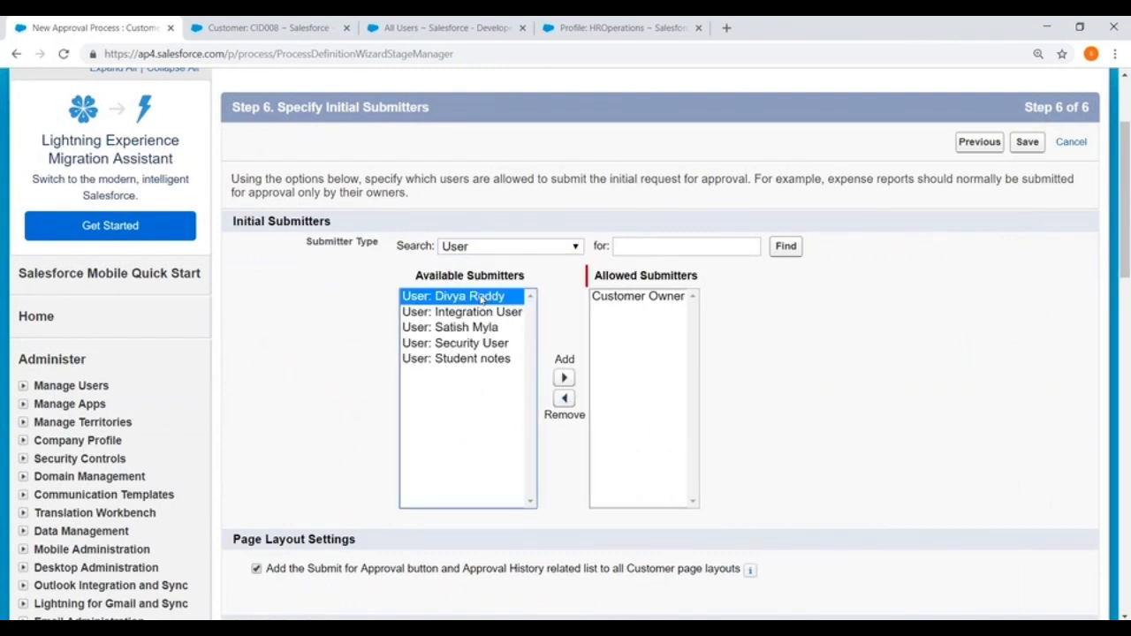
{"action": "left_click", "coordinate": [565, 379]}
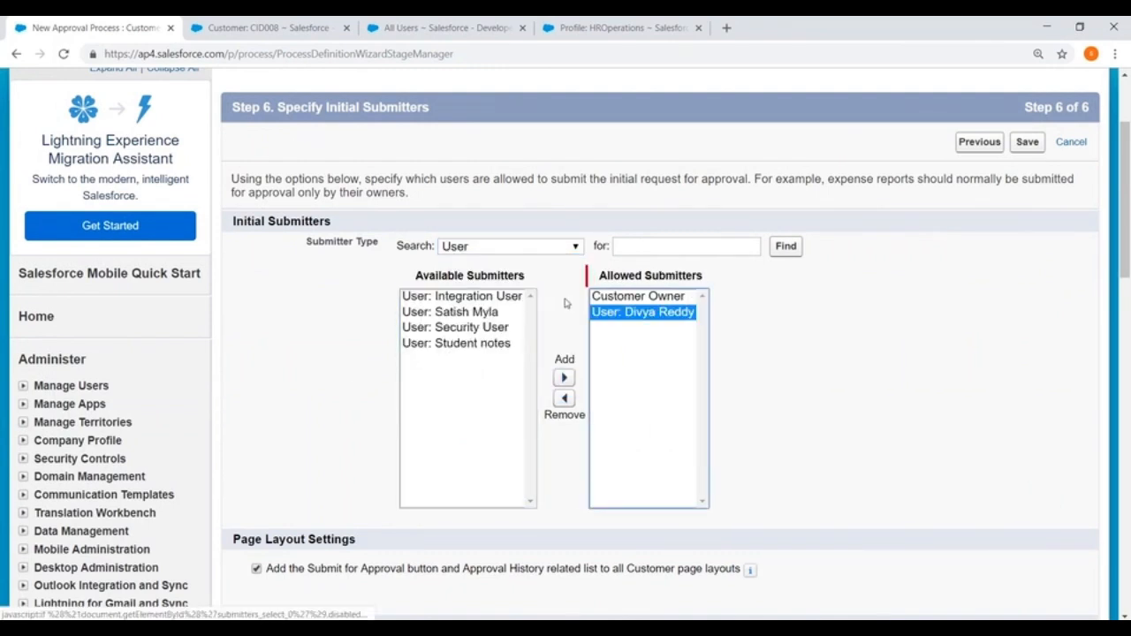
{"action": "scroll", "coordinate": [863, 274], "scroll_direction": "down", "scroll_amount": 1}
{"action": "scroll", "coordinate": [857, 305], "scroll_direction": "down", "scroll_amount": 2}
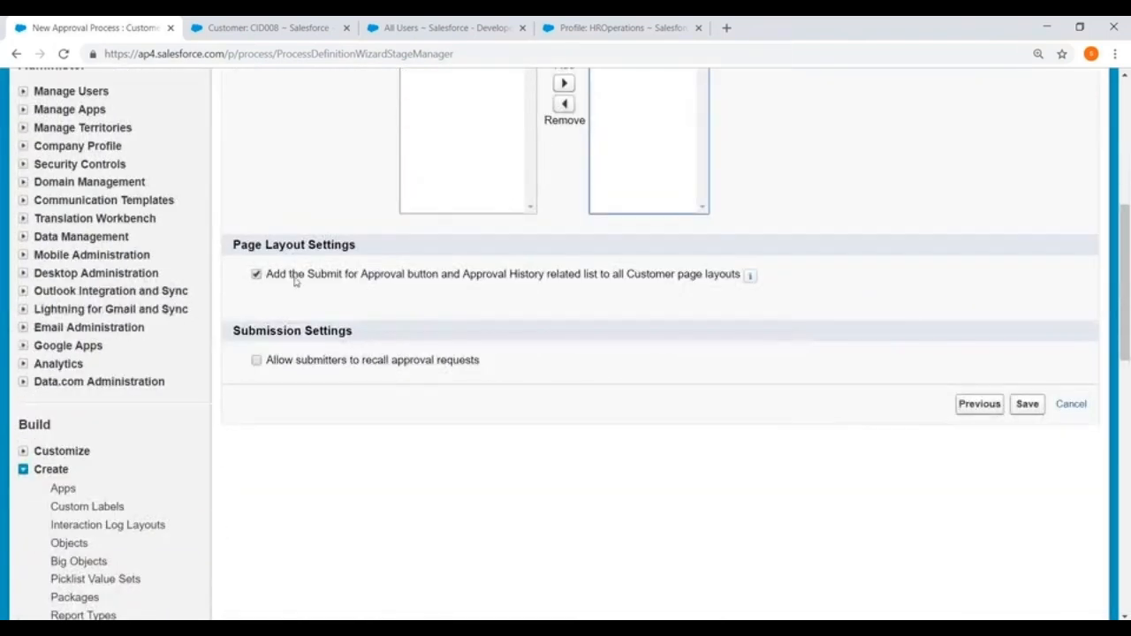
{"action": "key", "text": "ctrl+Tab"}
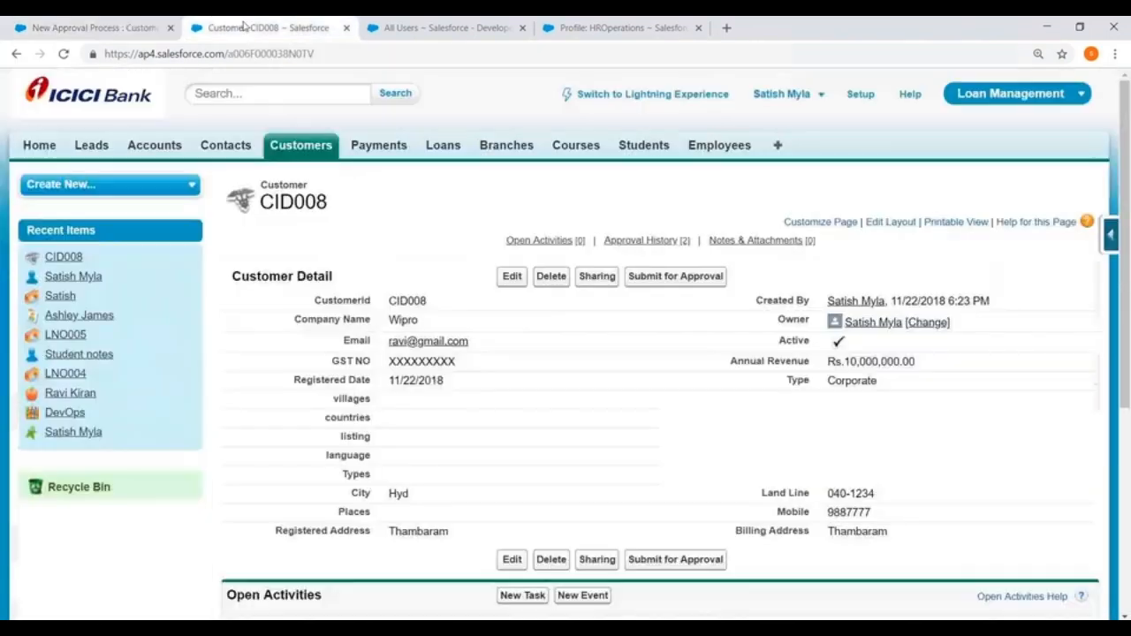
{"action": "scroll", "coordinate": [457, 387], "scroll_direction": "down", "scroll_amount": 3}
{"action": "scroll", "coordinate": [457, 387], "scroll_direction": "down", "scroll_amount": 1}
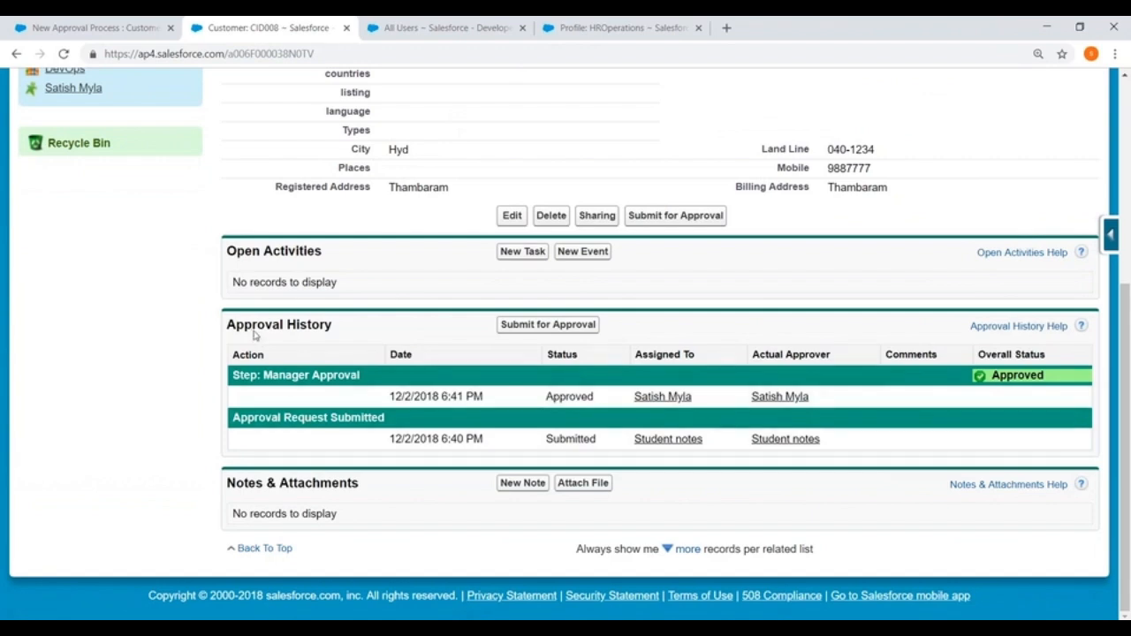
{"action": "left_click", "coordinate": [613, 26]}
{"action": "left_click", "coordinate": [437, 27]}
{"action": "left_click", "coordinate": [252, 27]}
{"action": "scroll", "coordinate": [419, 278], "scroll_direction": "up", "scroll_amount": 3}
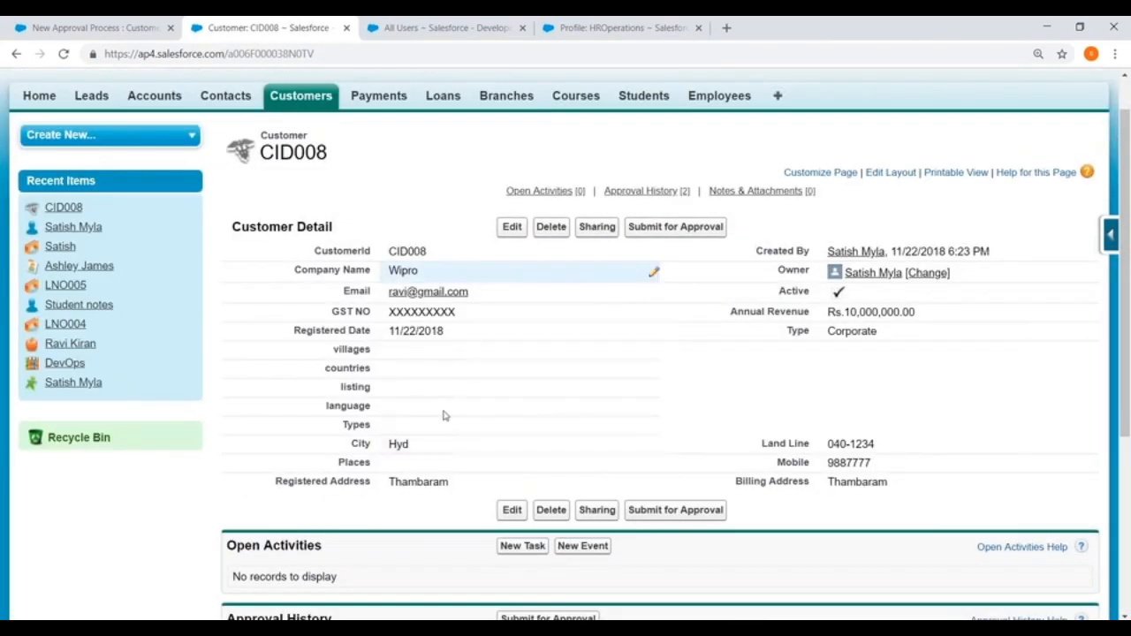
{"action": "scroll", "coordinate": [445, 415], "scroll_direction": "down", "scroll_amount": 3}
{"action": "scroll", "coordinate": [456, 431], "scroll_direction": "down", "scroll_amount": 1}
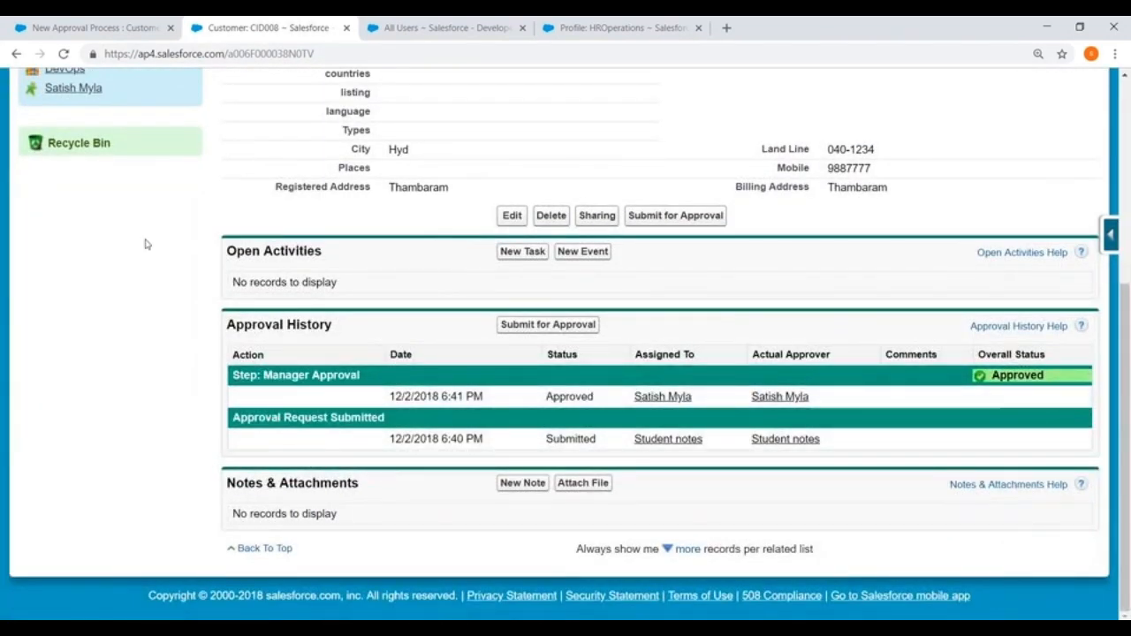
{"action": "left_click", "coordinate": [98, 27]}
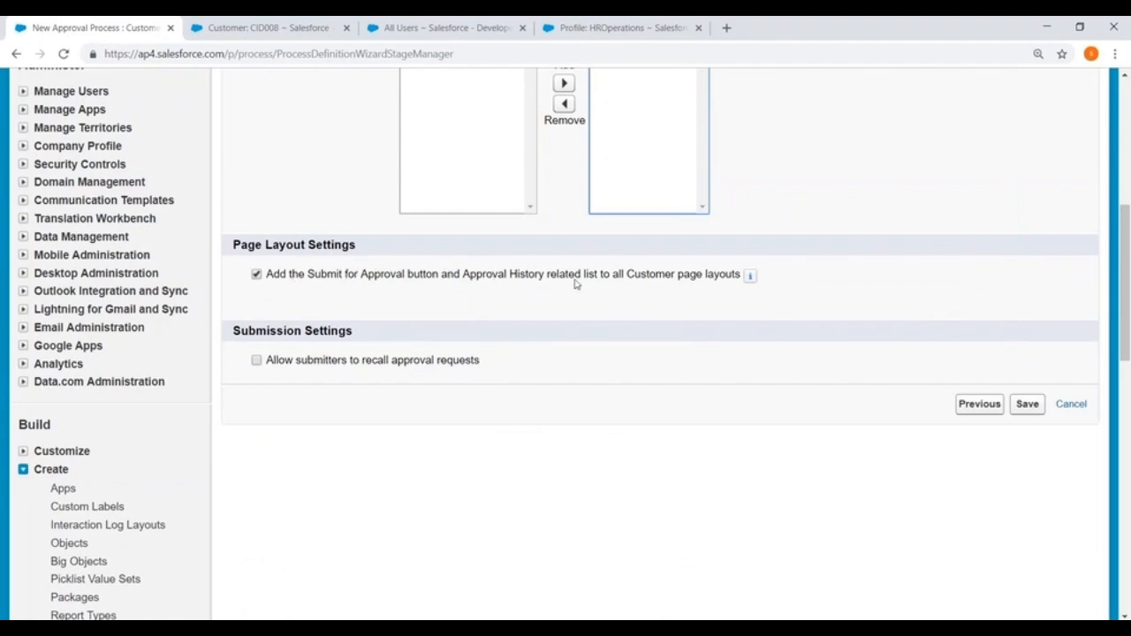
- Allow submitters to recall requests, save Customer_Approval, and go to its detail page
{"action": "left_click", "coordinate": [255, 361]}
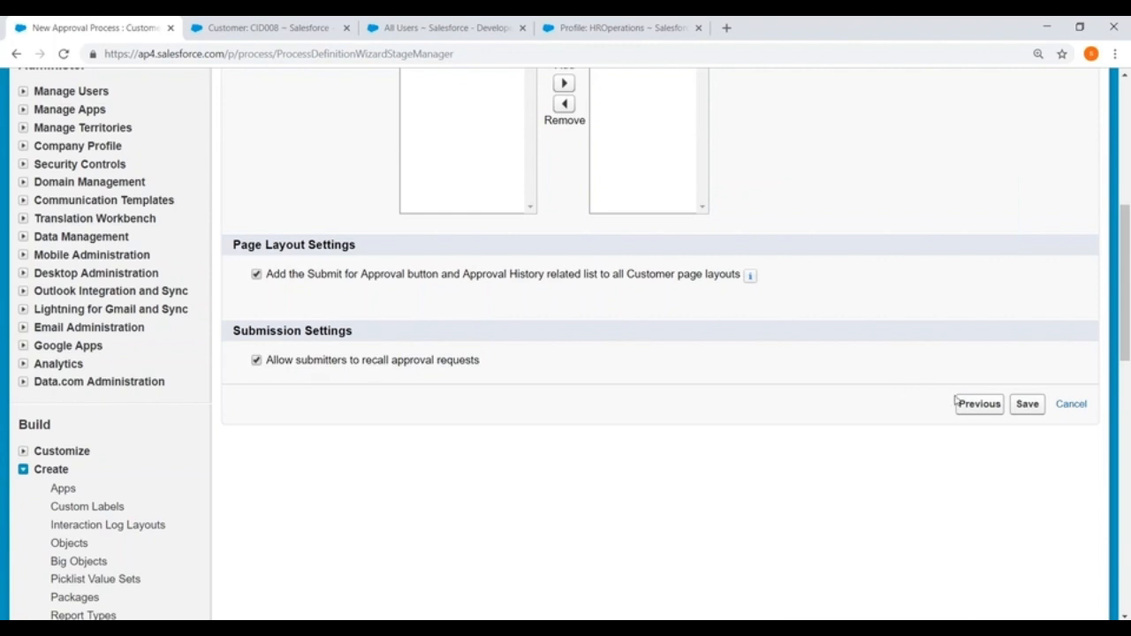
{"action": "left_click", "coordinate": [1020, 405]}
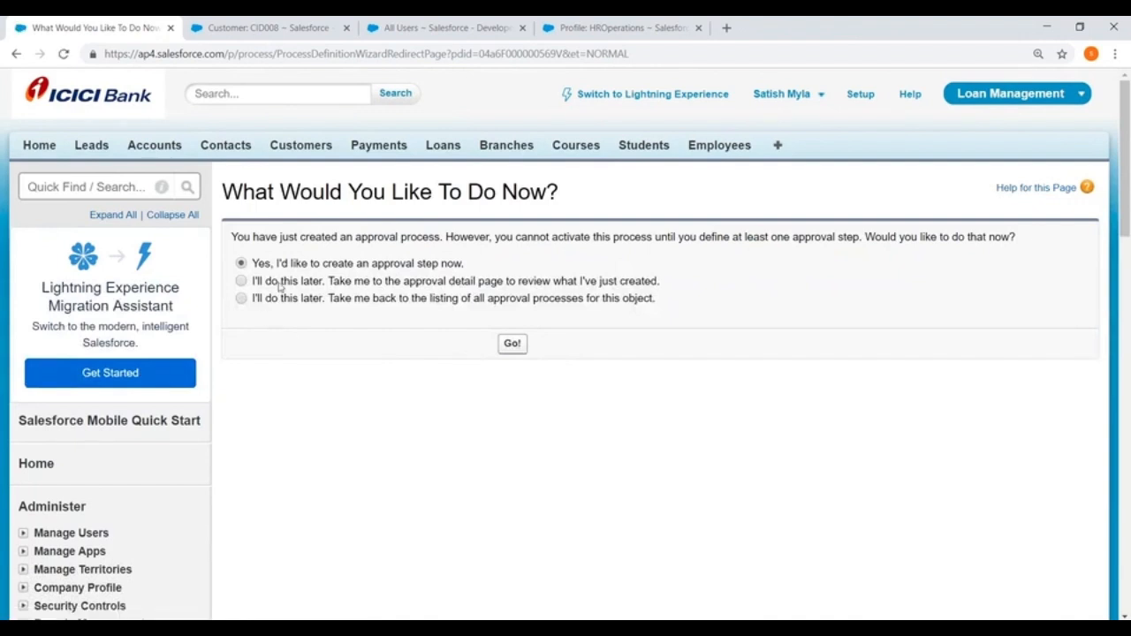
{"action": "left_click", "coordinate": [243, 283]}
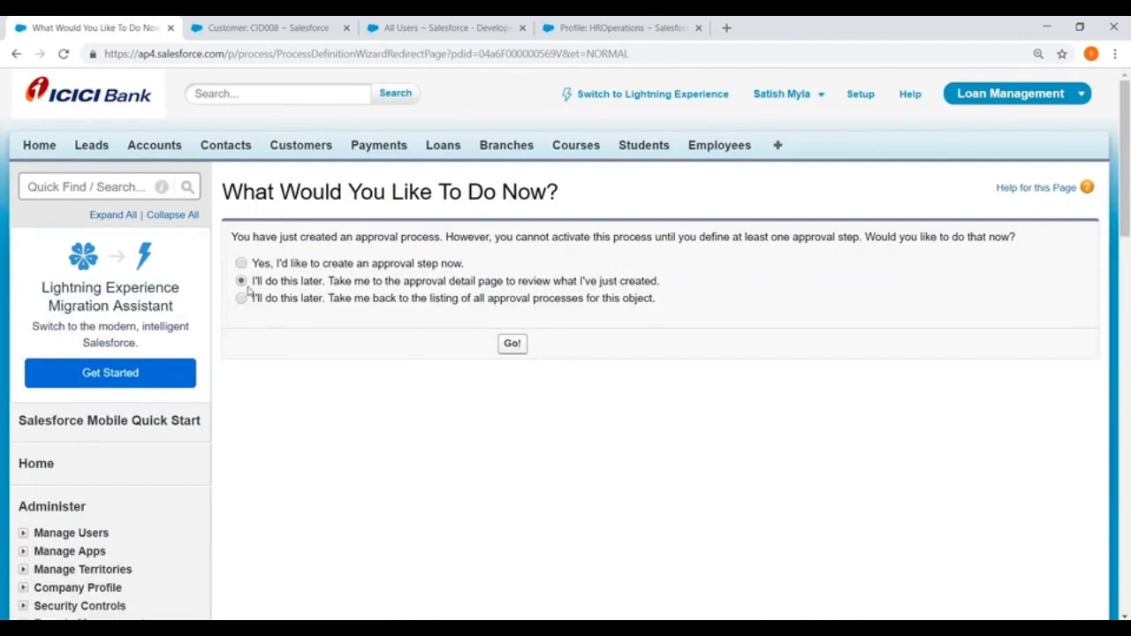
{"action": "left_click", "coordinate": [512, 344]}
- Start a New Approval Step from the Approval Steps section of Customer_Approval
{"action": "scroll", "coordinate": [519, 345], "scroll_direction": "down", "scroll_amount": 5}
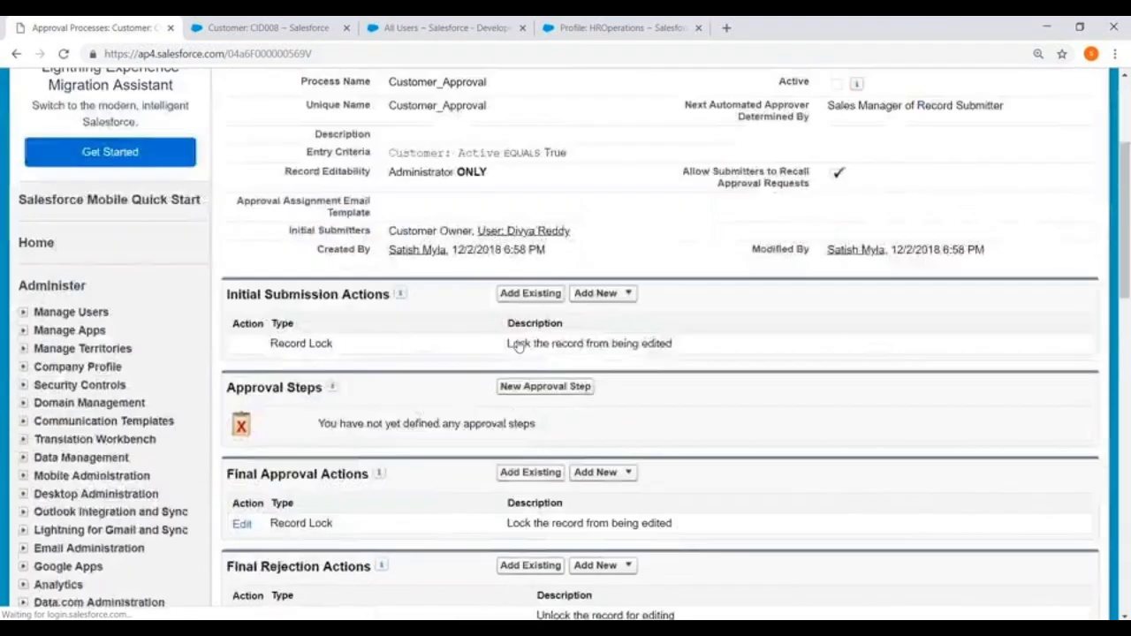
{"action": "left_click_drag", "start_coordinate": [228, 147], "coordinate": [394, 146]}
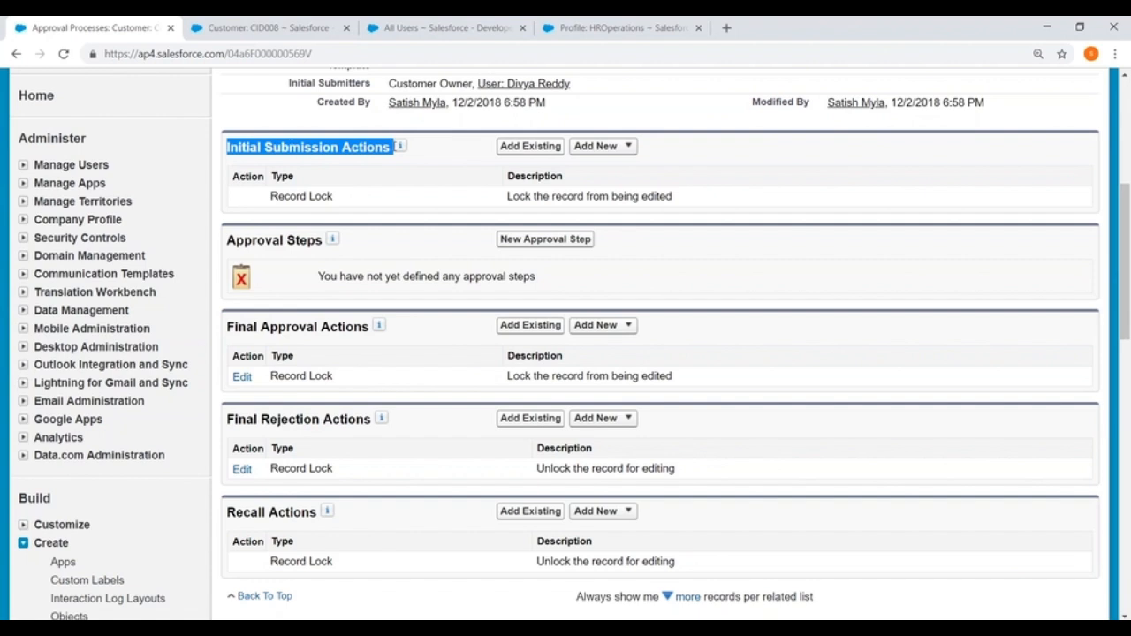
{"action": "left_click", "coordinate": [520, 240]}
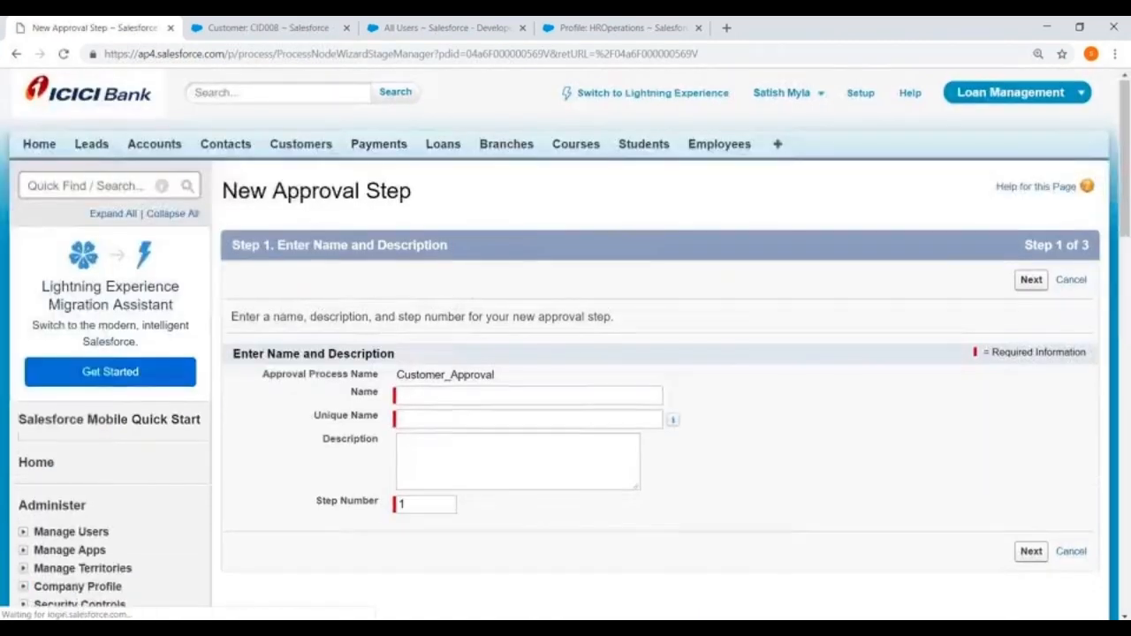
{"action": "scroll", "coordinate": [529, 353], "scroll_direction": "down", "scroll_amount": 2}
- Name step 1 'Manager Approval' with its auto-filled unique name and continue to criteria
{"action": "left_click", "coordinate": [528, 250]}
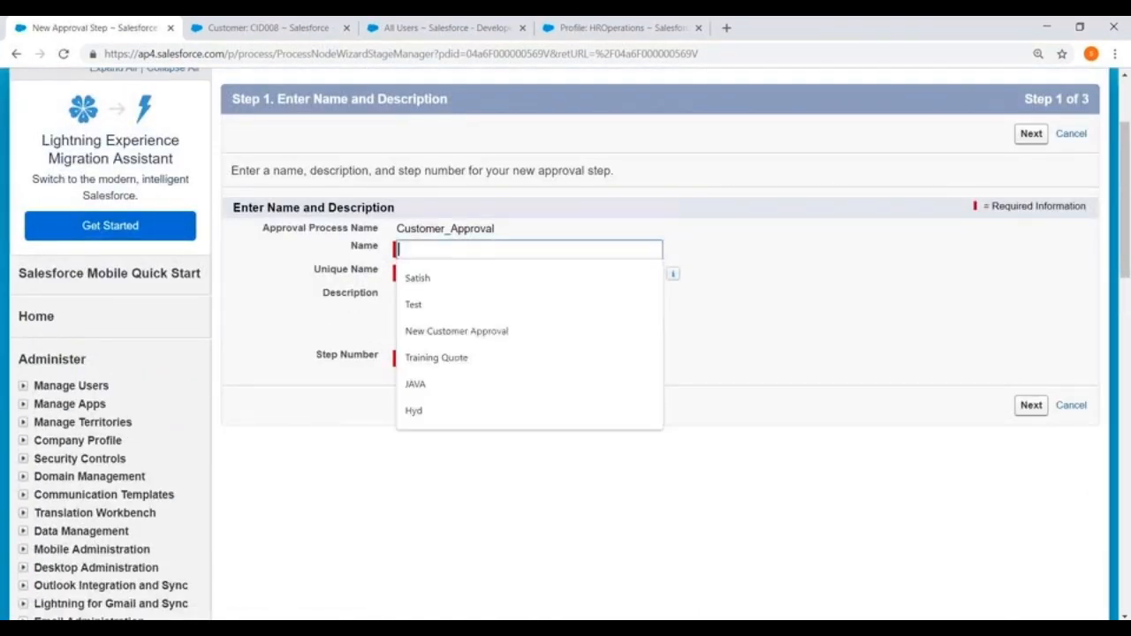
{"action": "type", "text": "Manager "}
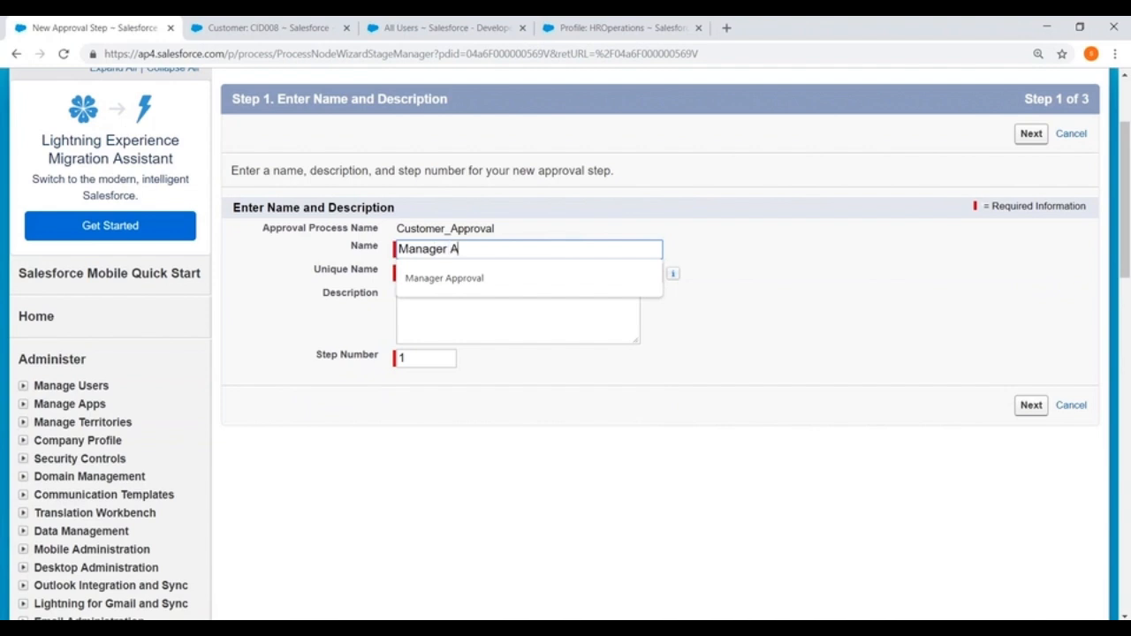
{"action": "type", "text": "Approval"}
{"action": "left_click", "coordinate": [582, 381]}
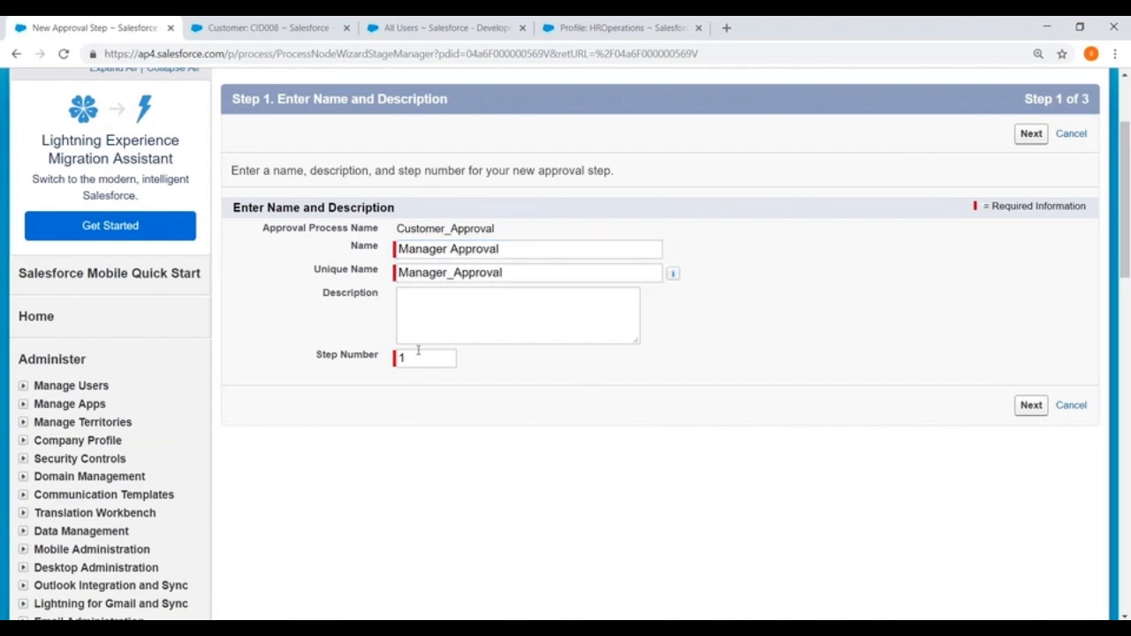
{"action": "left_click", "coordinate": [1031, 133]}
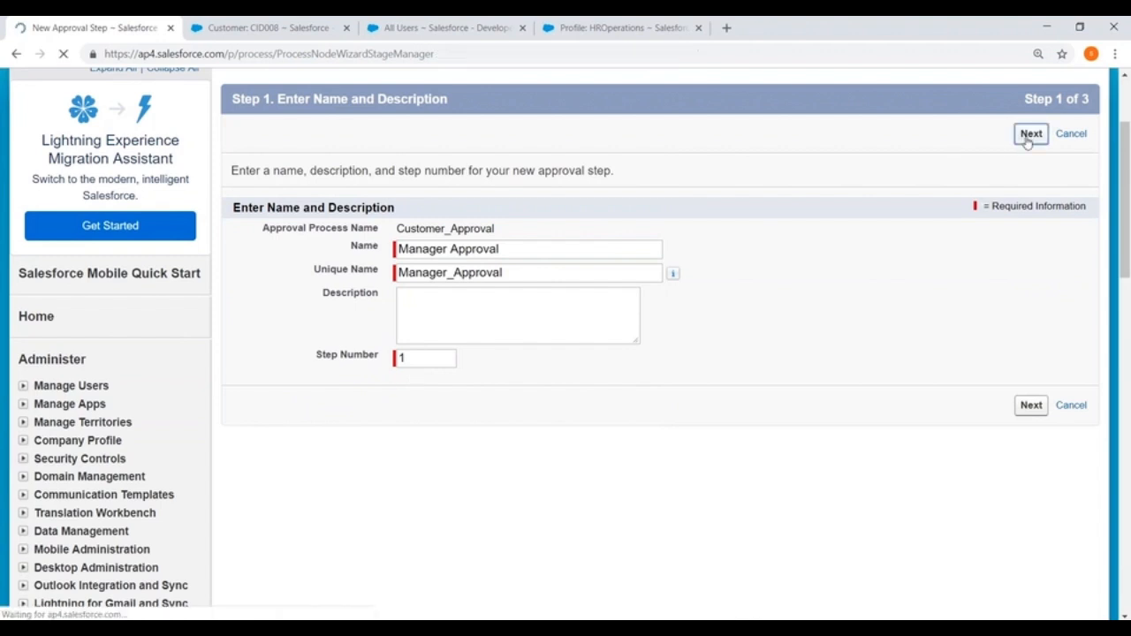
{"action": "scroll", "coordinate": [545, 266], "scroll_direction": "down", "scroll_amount": 2}
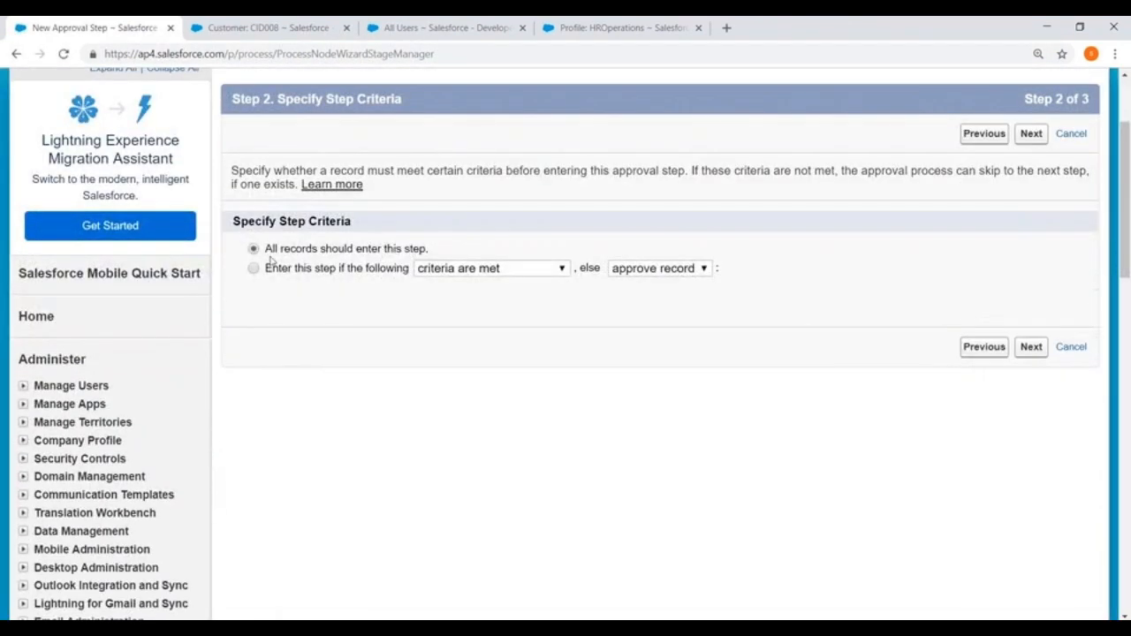
- Make the step apply only when Customer: City equals Ban, Hyd
{"action": "left_click_drag", "start_coordinate": [265, 249], "coordinate": [432, 249]}
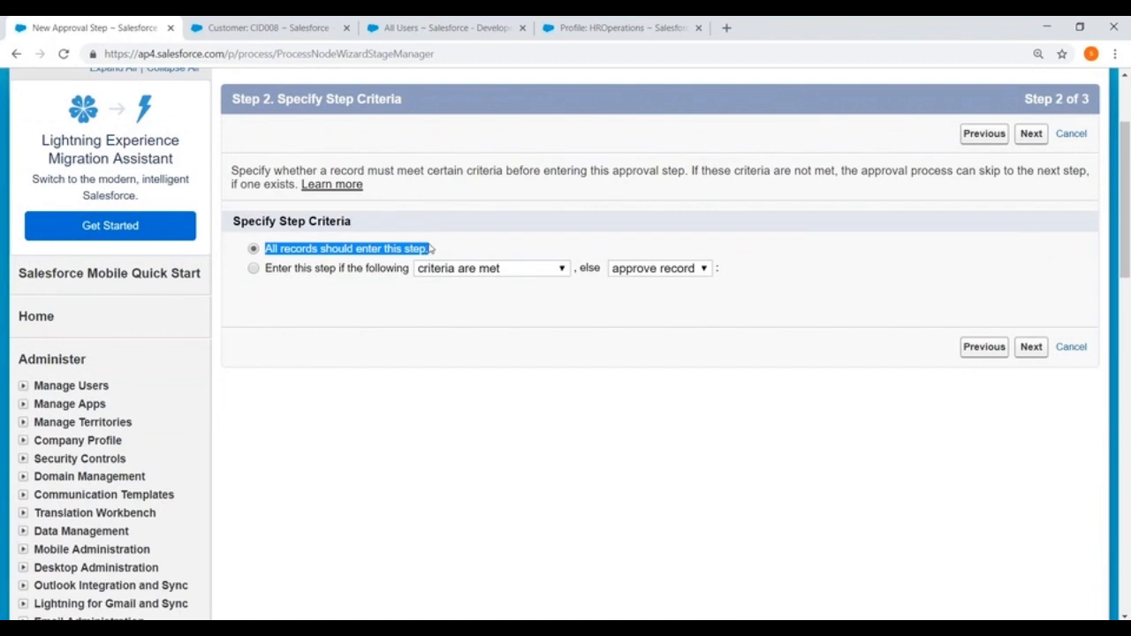
{"action": "left_click", "coordinate": [254, 270]}
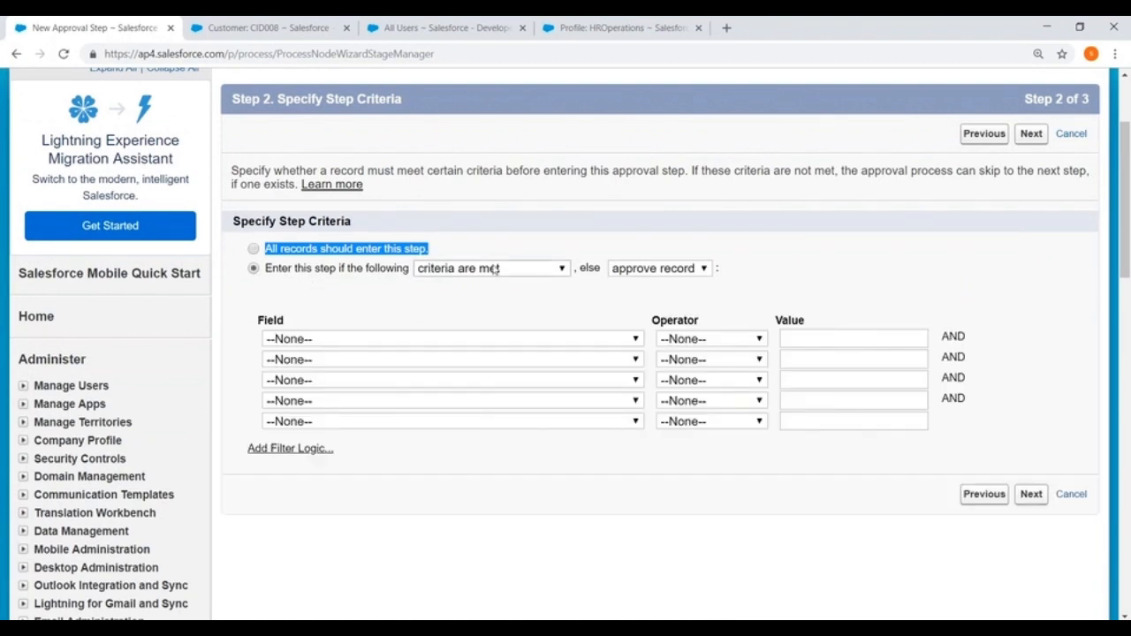
{"action": "left_click", "coordinate": [413, 341]}
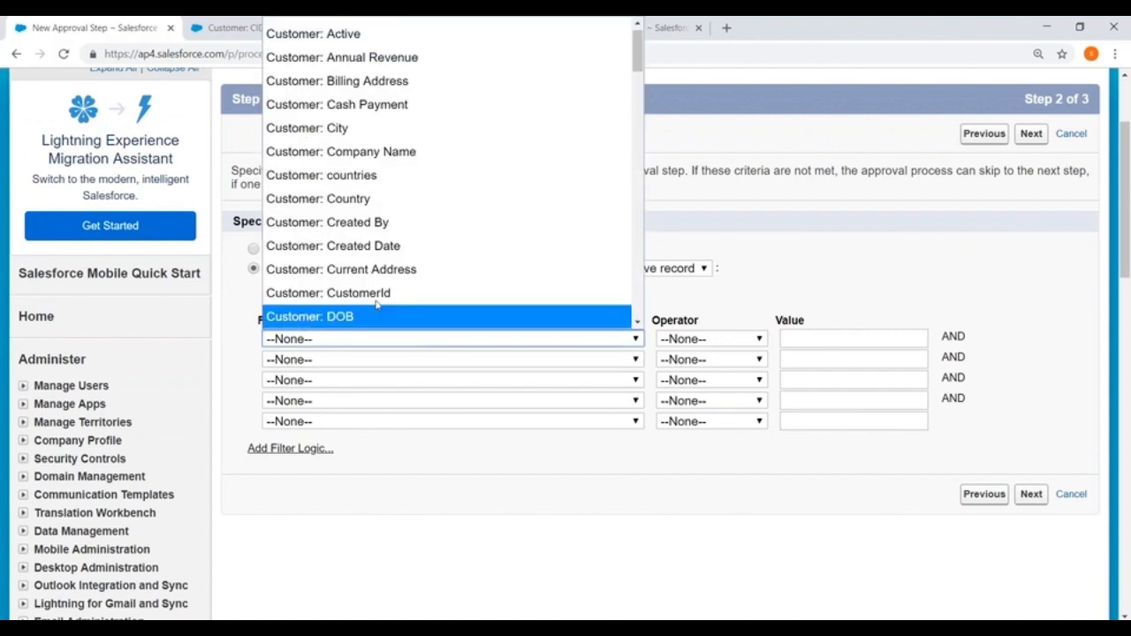
{"action": "left_click", "coordinate": [345, 131]}
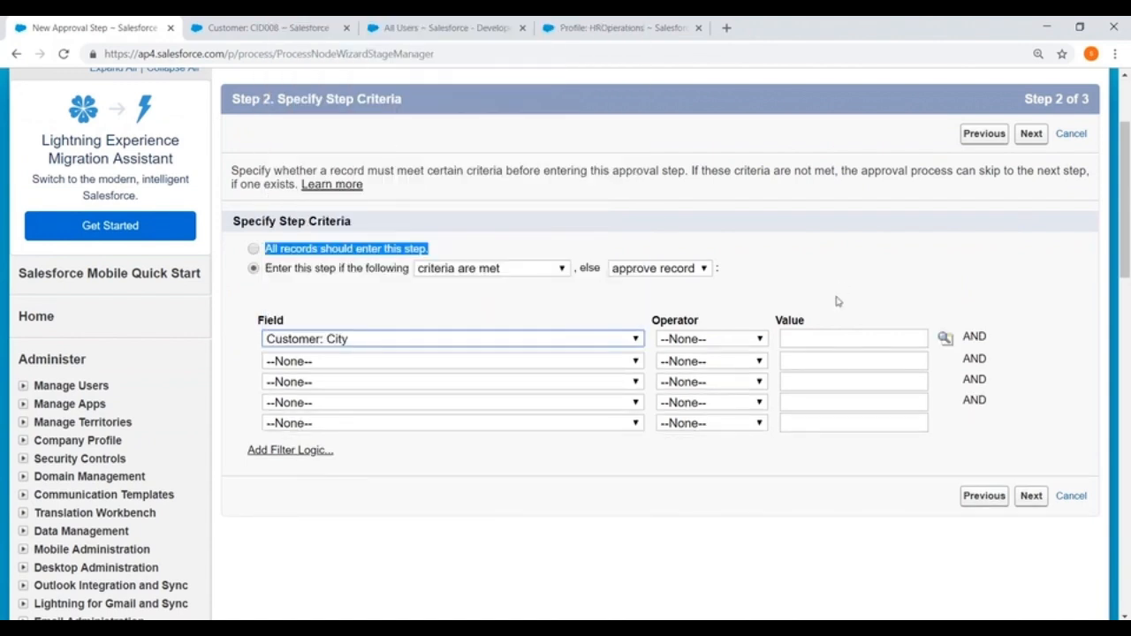
{"action": "left_click", "coordinate": [712, 339]}
{"action": "left_click", "coordinate": [678, 380]}
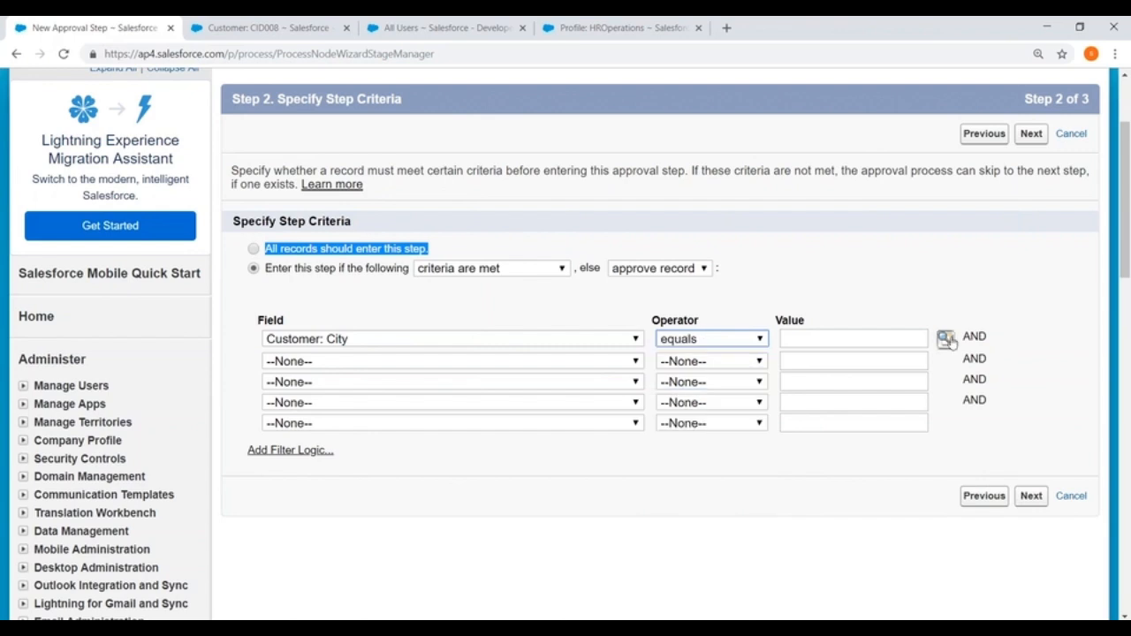
{"action": "left_click", "coordinate": [945, 337]}
{"action": "left_click", "coordinate": [30, 181]}
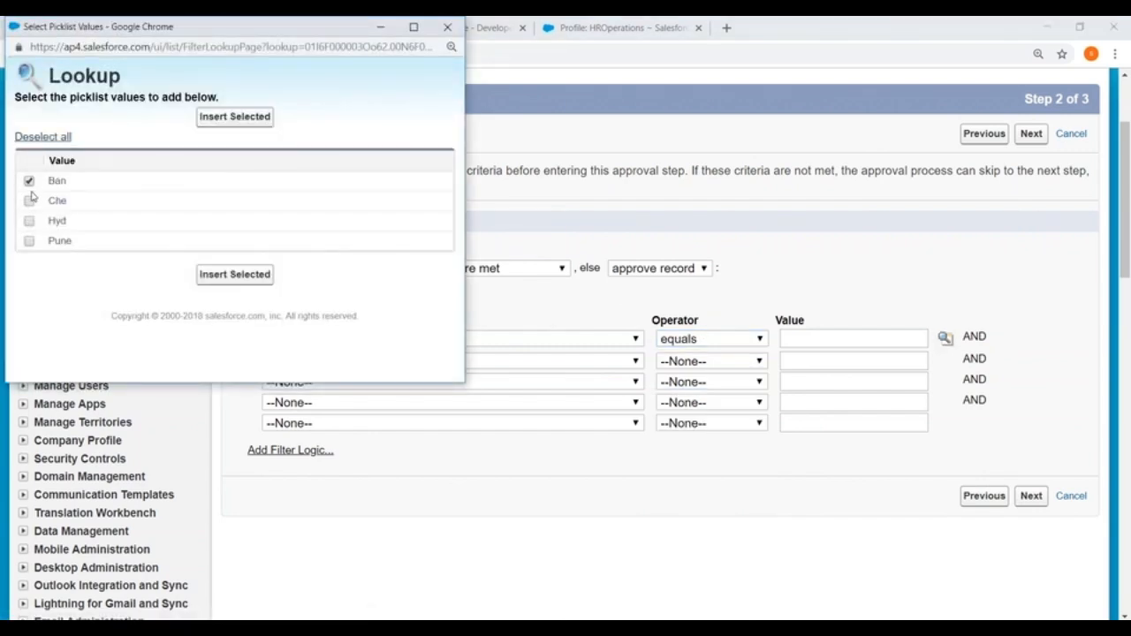
{"action": "left_click", "coordinate": [29, 222]}
{"action": "left_click", "coordinate": [235, 273]}
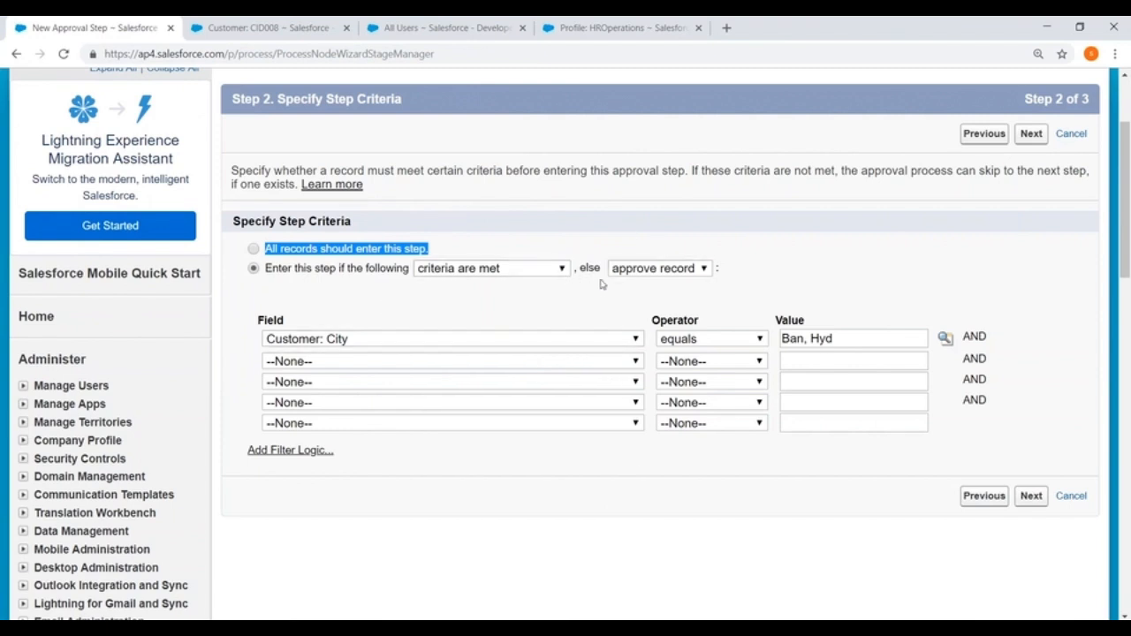
- Reject records that fail the criteria and continue to approver selection
{"action": "left_click", "coordinate": [659, 270]}
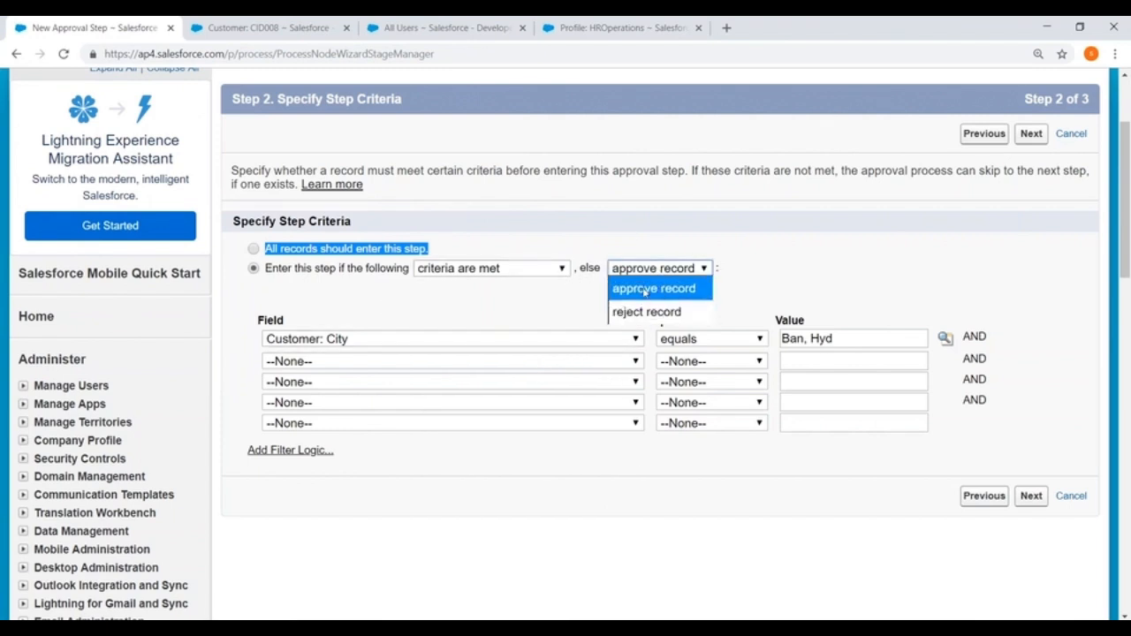
{"action": "left_click", "coordinate": [643, 311]}
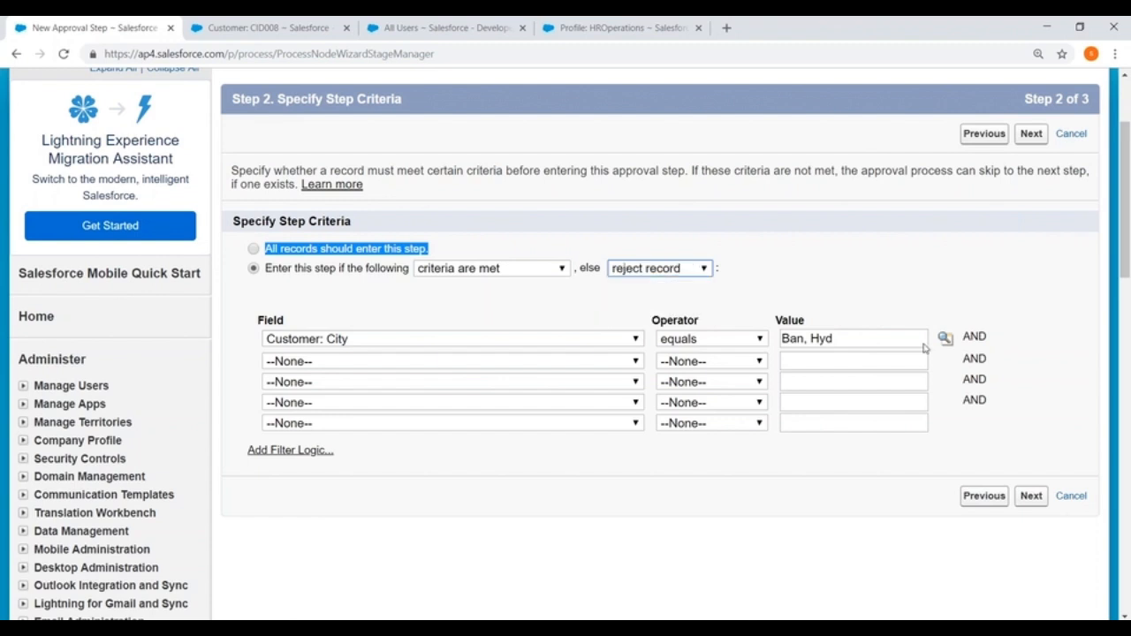
{"action": "left_click", "coordinate": [1031, 496]}
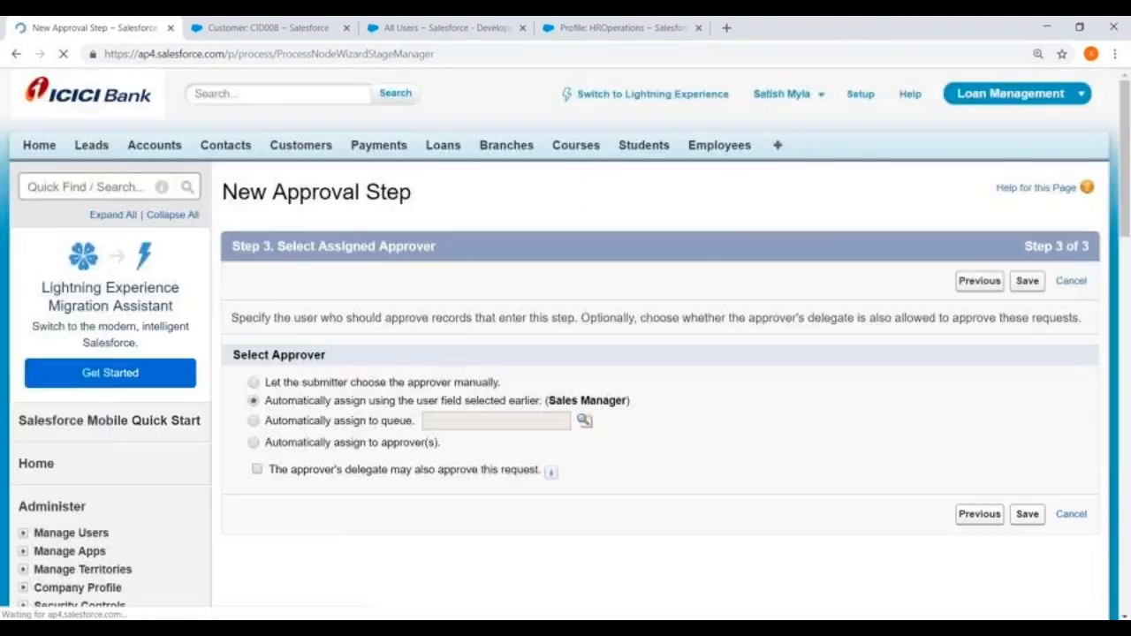
- Set the step's approver assignment to 'Automatically assign to approver(s)'
{"action": "scroll", "coordinate": [298, 324], "scroll_direction": "down", "scroll_amount": 3}
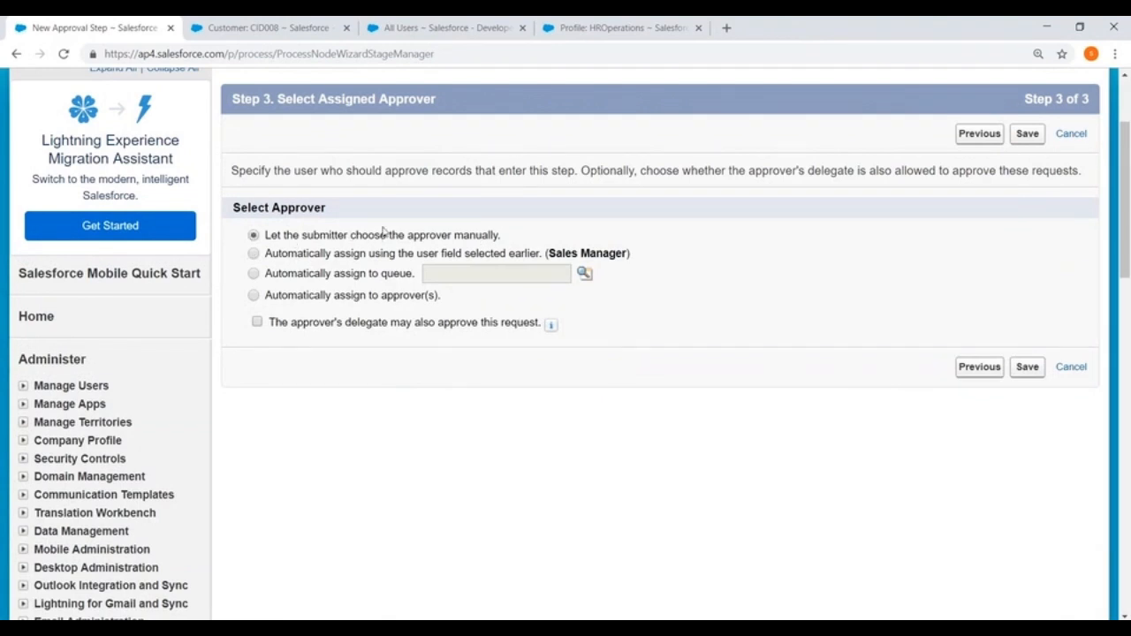
{"action": "left_click", "coordinate": [254, 255]}
{"action": "left_click", "coordinate": [253, 275]}
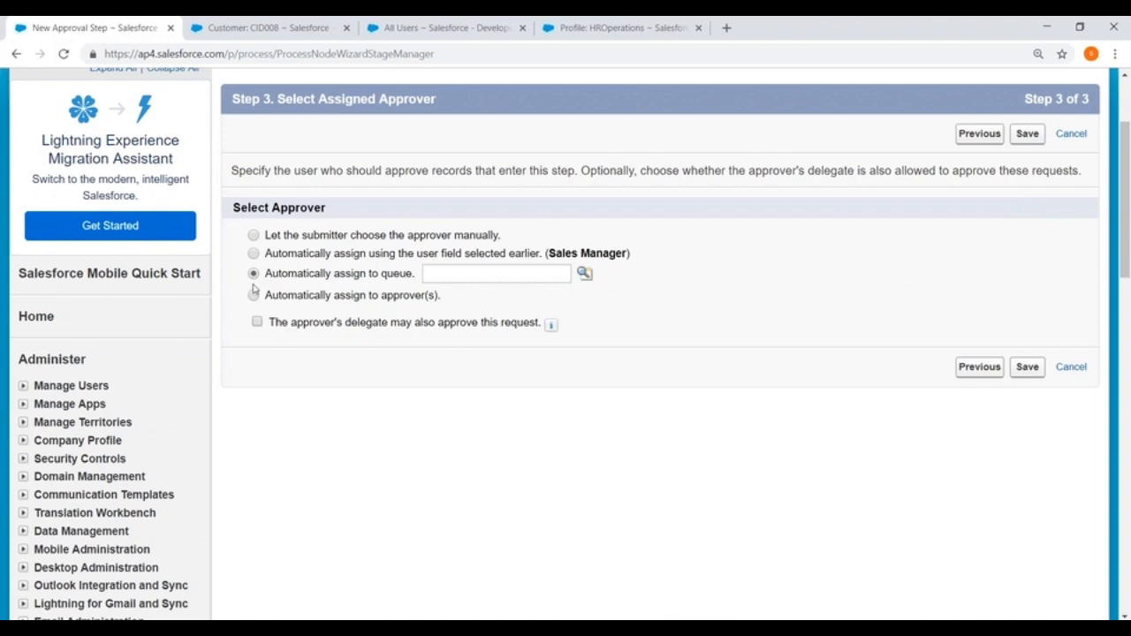
{"action": "left_click", "coordinate": [254, 296]}
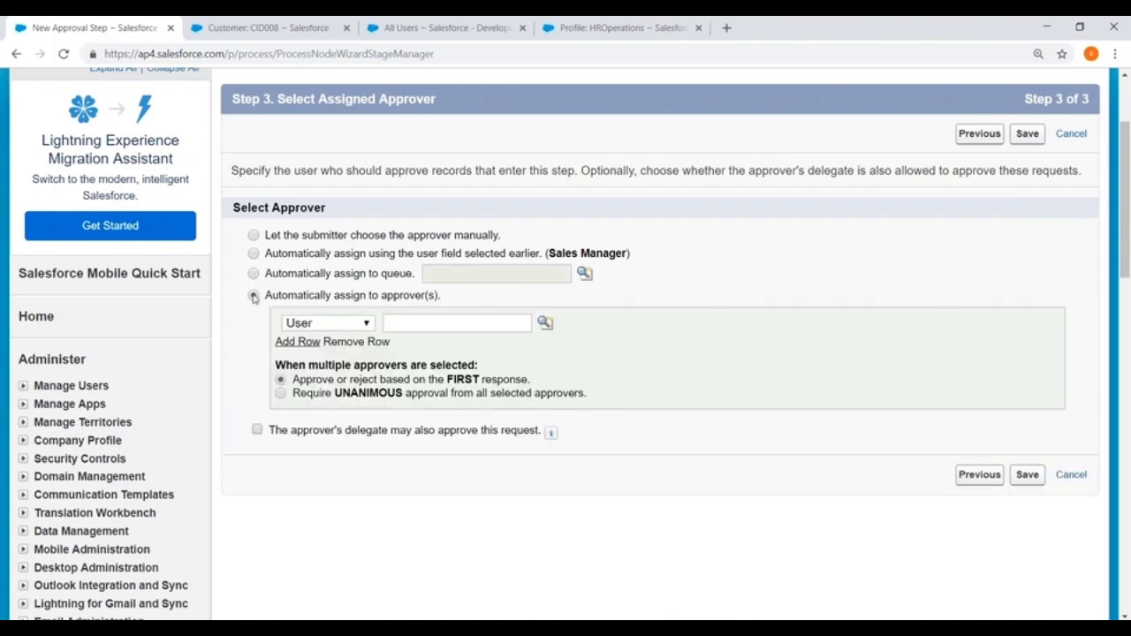
{"action": "left_click", "coordinate": [255, 275]}
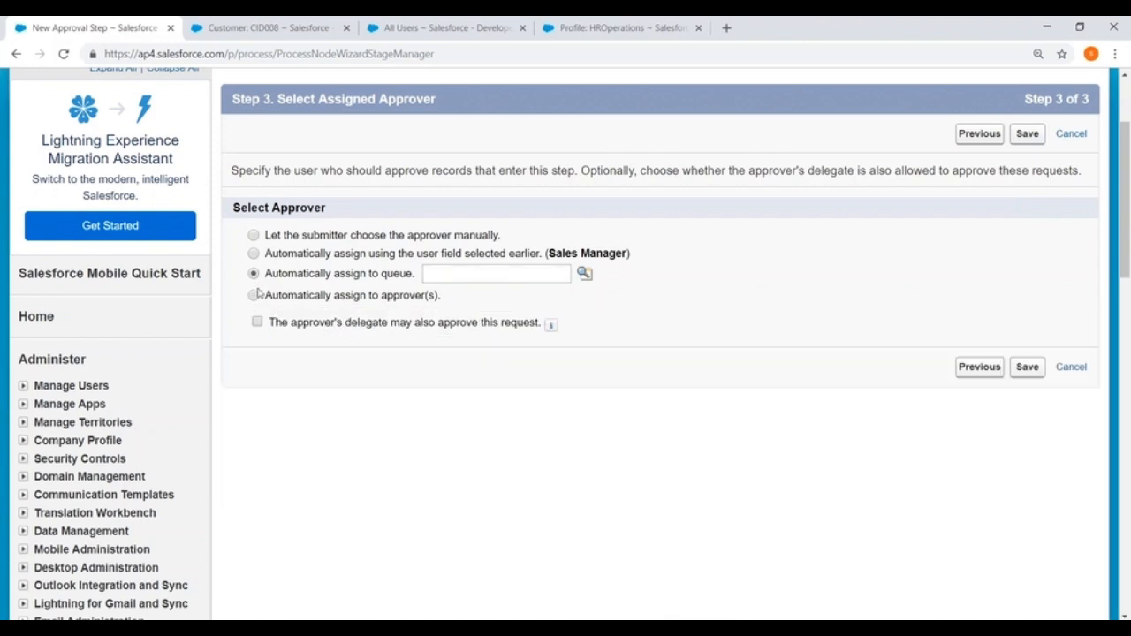
{"action": "left_click", "coordinate": [253, 296]}
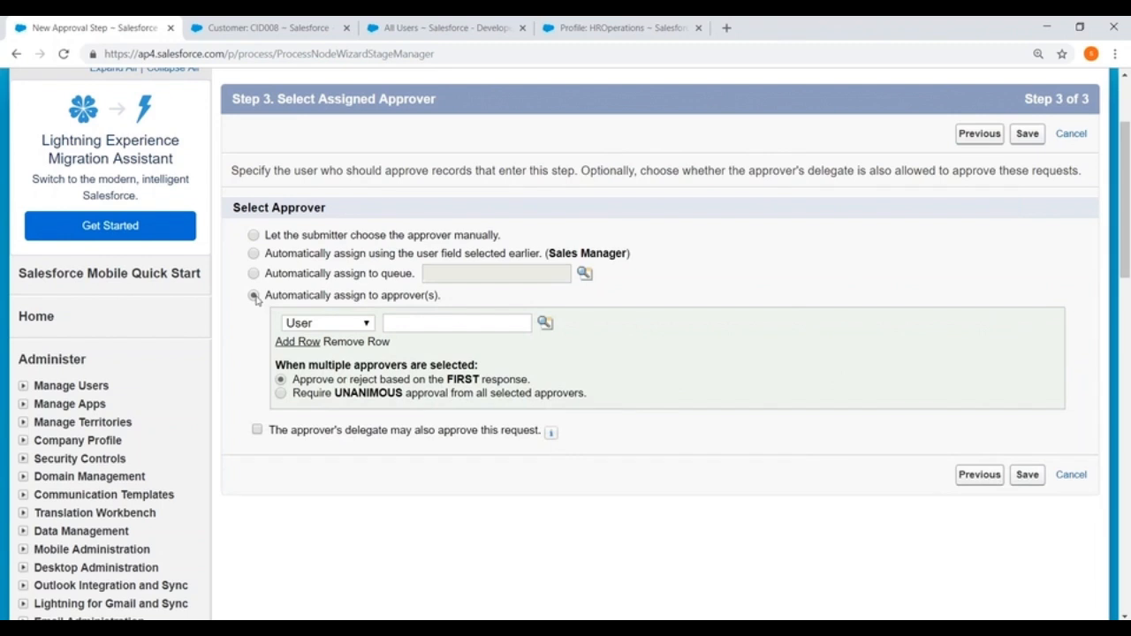
- Pick two specific users as the step's approvers using the user lookup and an added row
{"action": "left_click", "coordinate": [544, 322]}
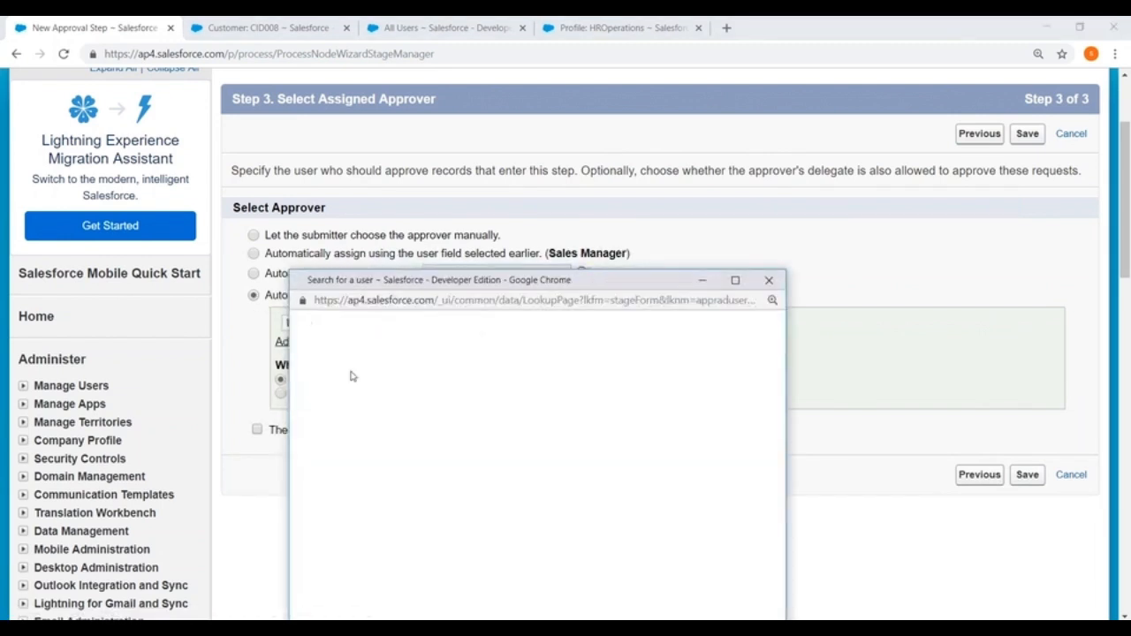
{"action": "left_click", "coordinate": [323, 508]}
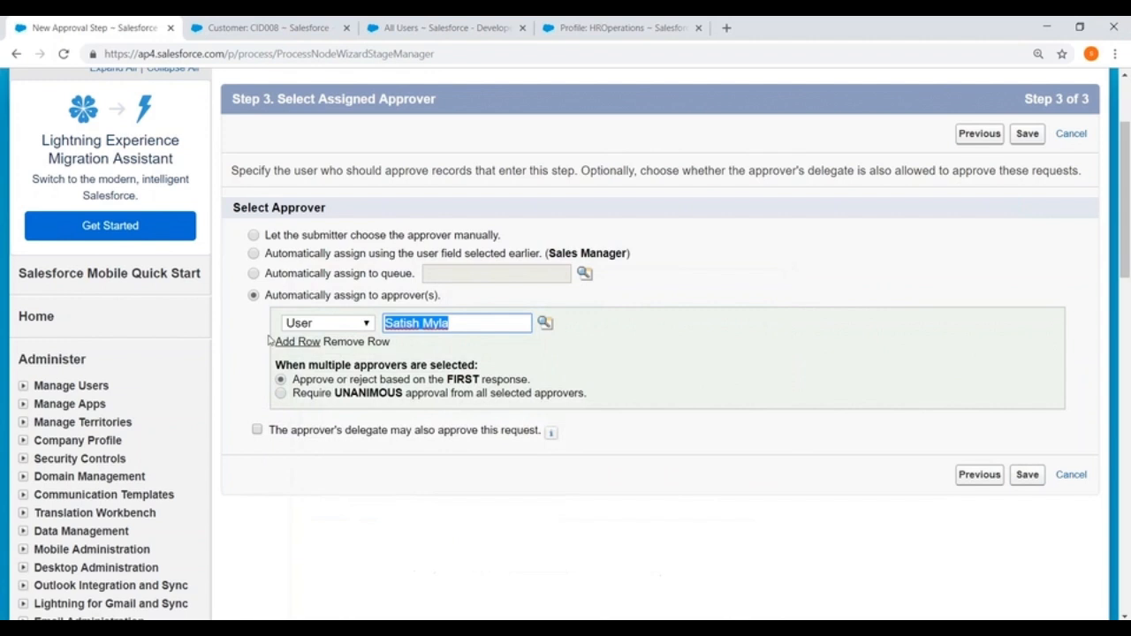
{"action": "left_click", "coordinate": [298, 341]}
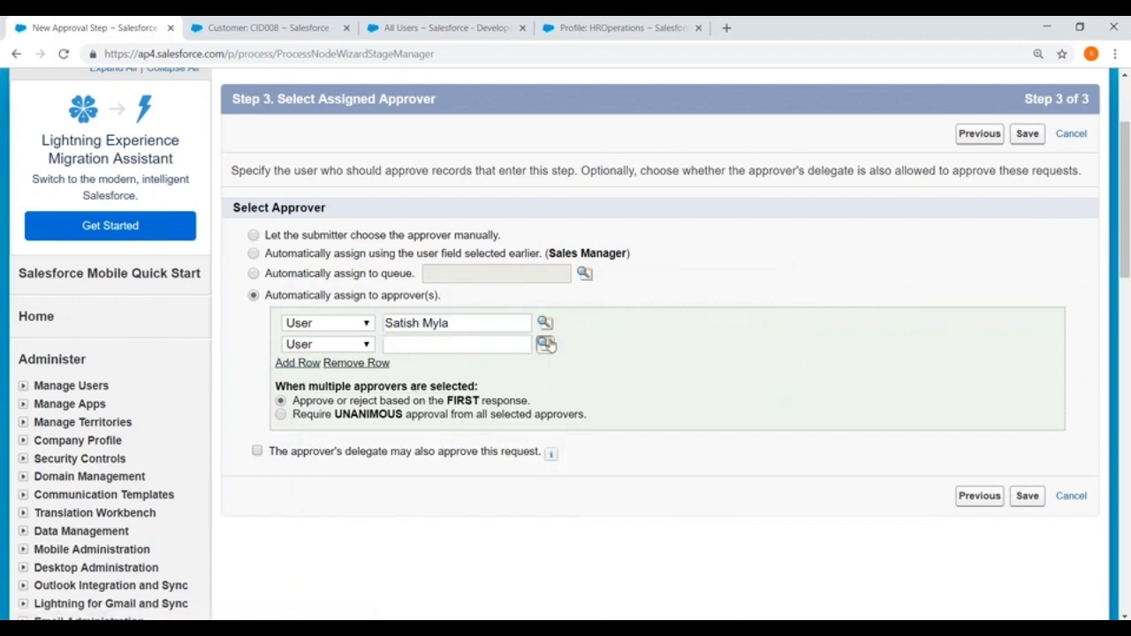
{"action": "left_click", "coordinate": [547, 345]}
{"action": "left_click", "coordinate": [333, 532]}
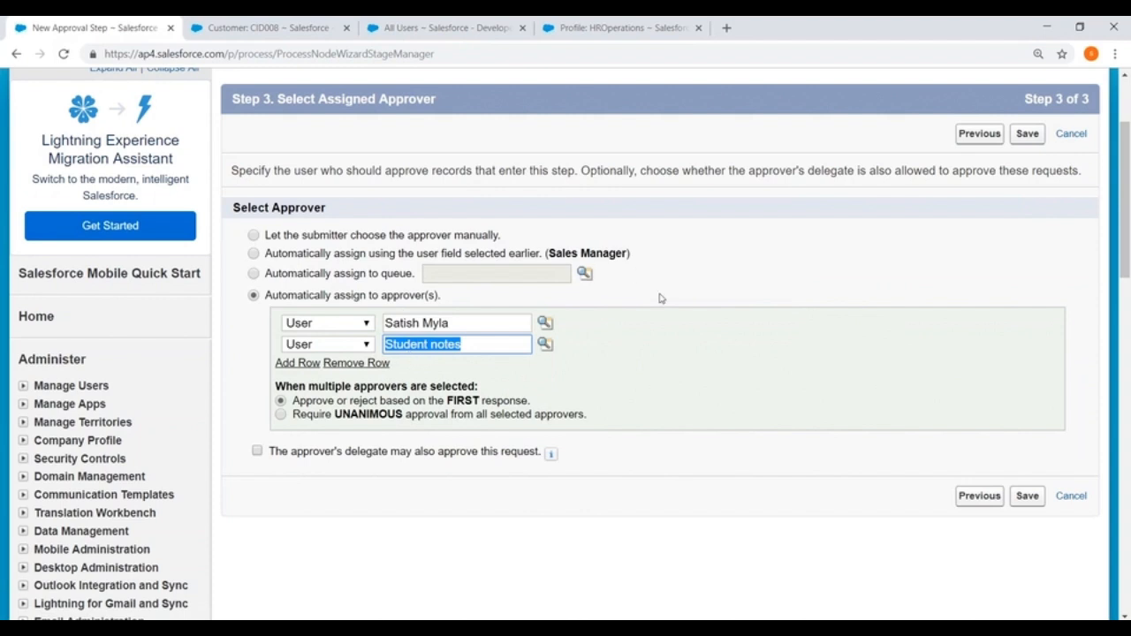
{"action": "scroll", "coordinate": [659, 299], "scroll_direction": "down", "scroll_amount": 1}
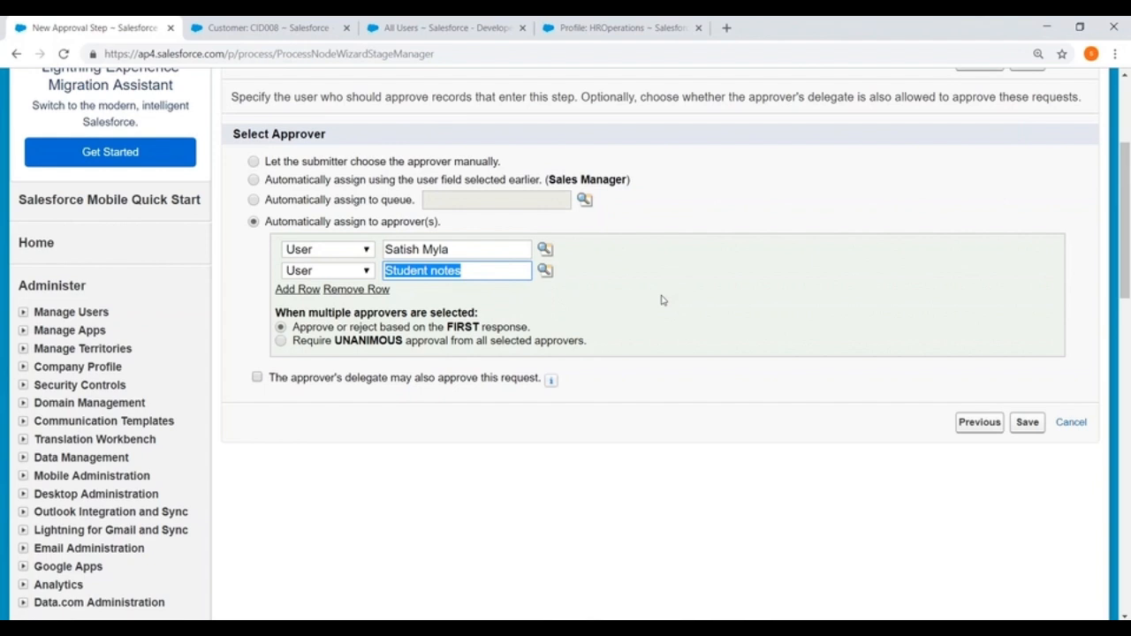
- Require unanimous approval and save the Manager Approval step, leaving approval actions for later
{"action": "left_click", "coordinate": [281, 342]}
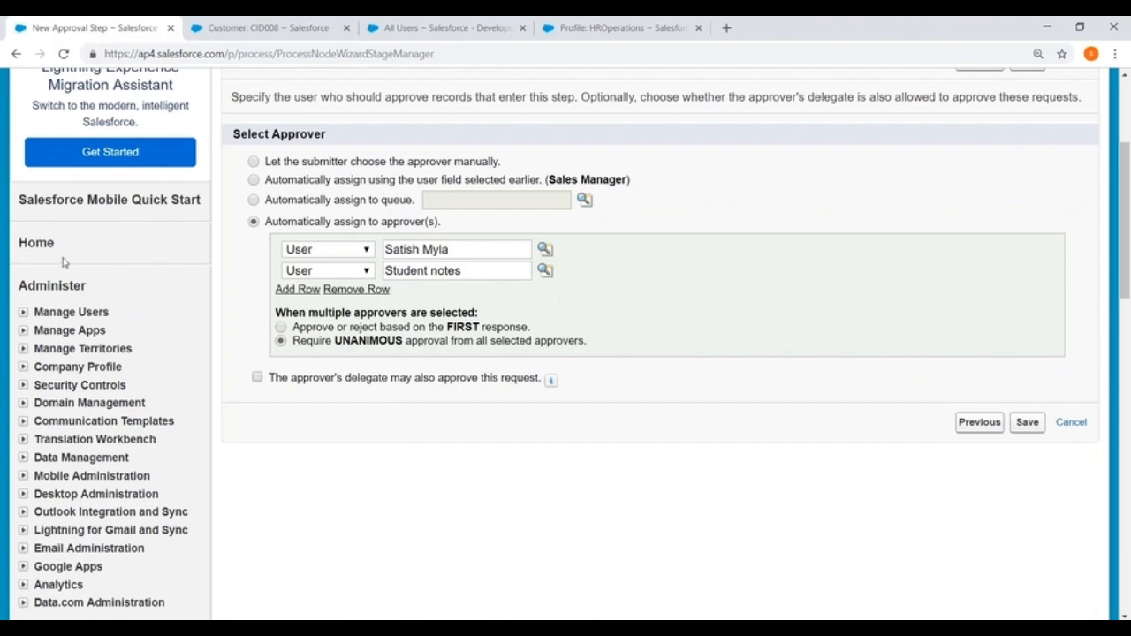
{"action": "left_click", "coordinate": [1027, 423]}
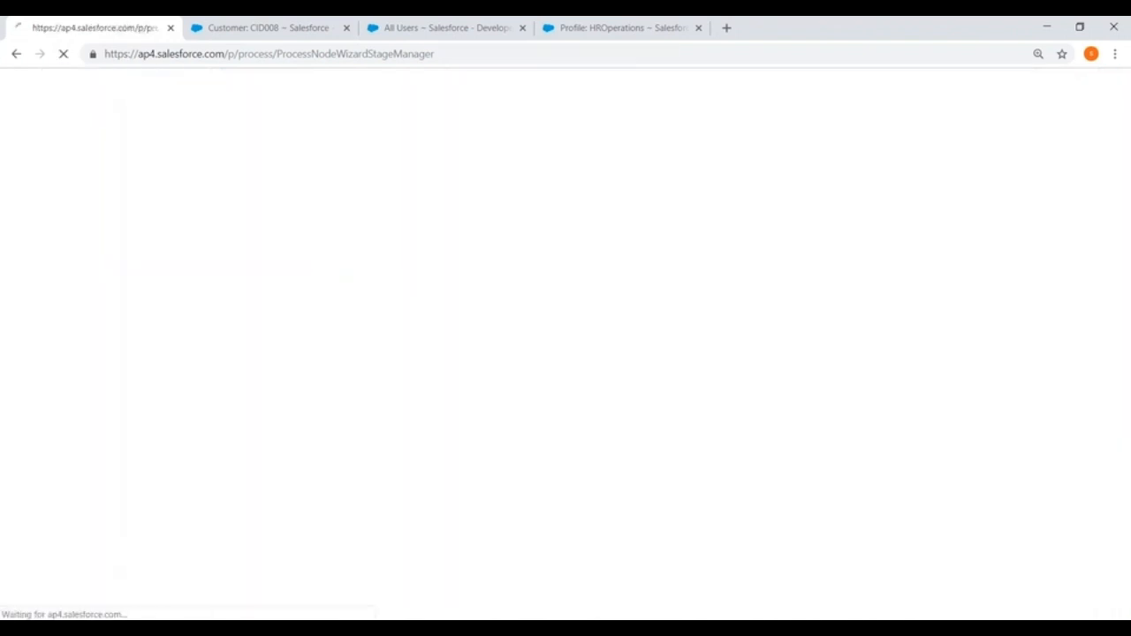
{"action": "left_click", "coordinate": [242, 297]}
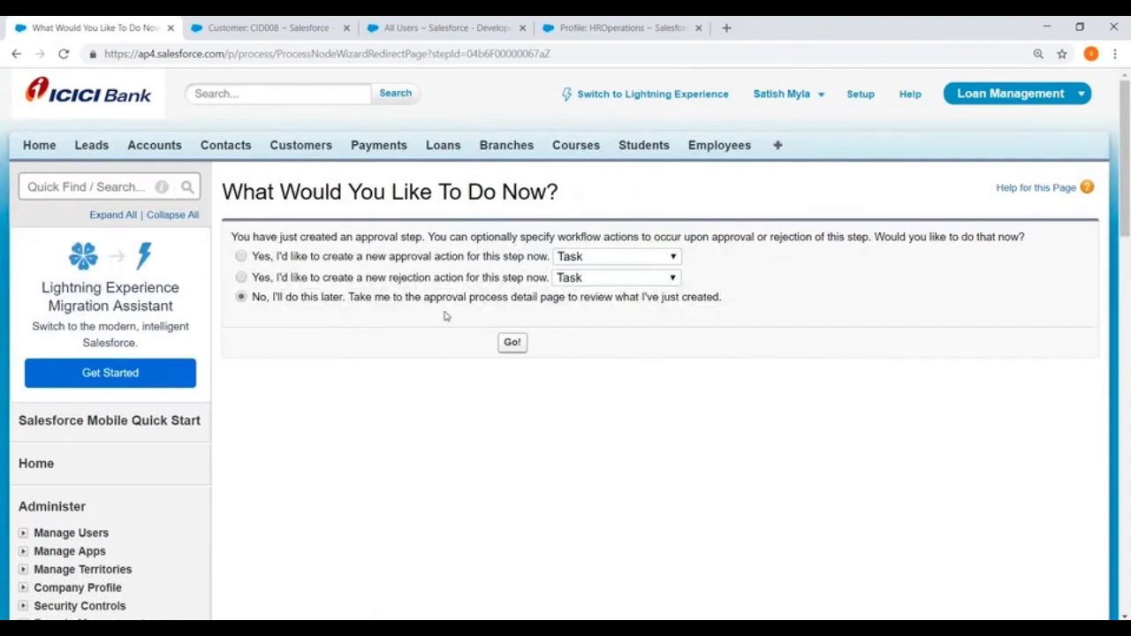
{"action": "left_click", "coordinate": [509, 342]}
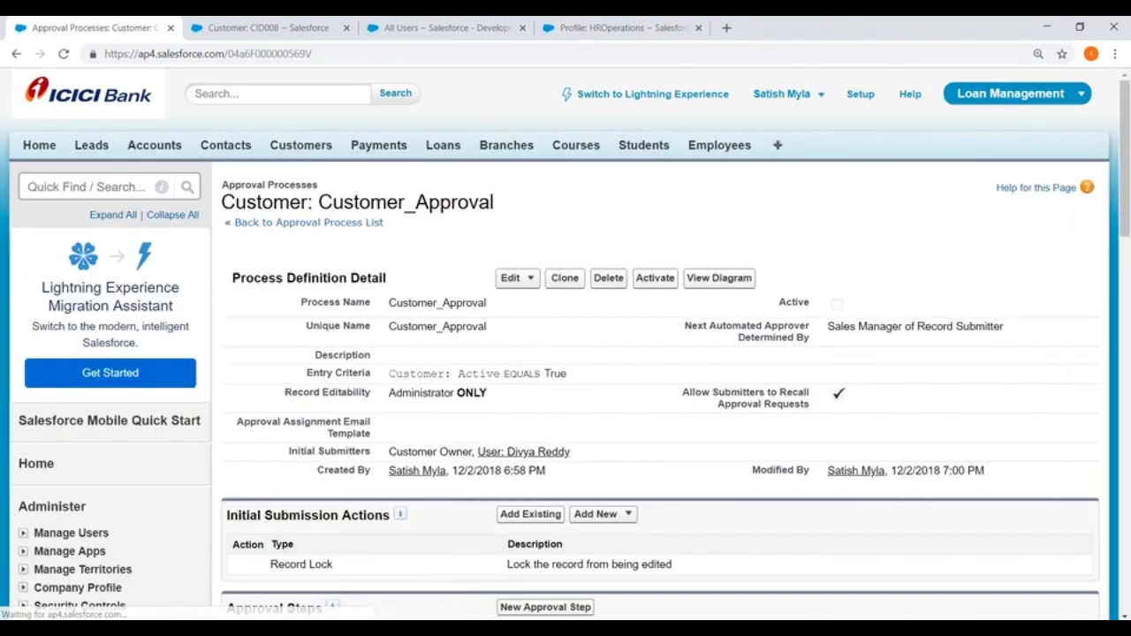
- Activate the Customer_Approval process and bring up CID008 in the other browser
{"action": "left_click", "coordinate": [651, 279]}
{"action": "left_click", "coordinate": [659, 167]}
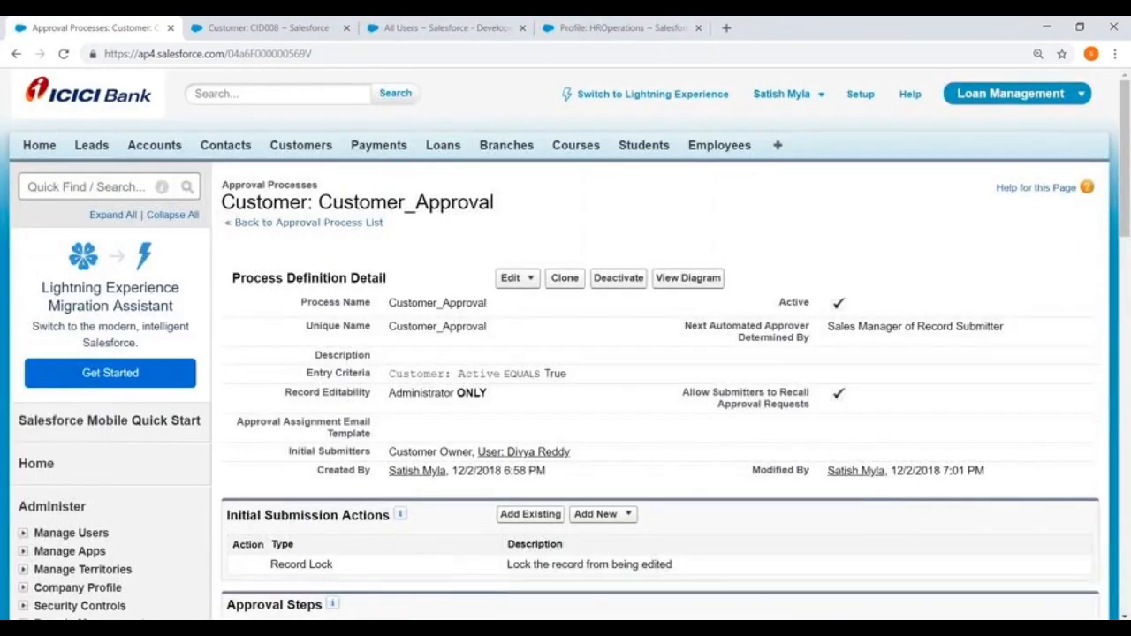
{"action": "key", "text": "alt+Tab"}
{"action": "scroll", "coordinate": [538, 448], "scroll_direction": "up", "scroll_amount": 10}
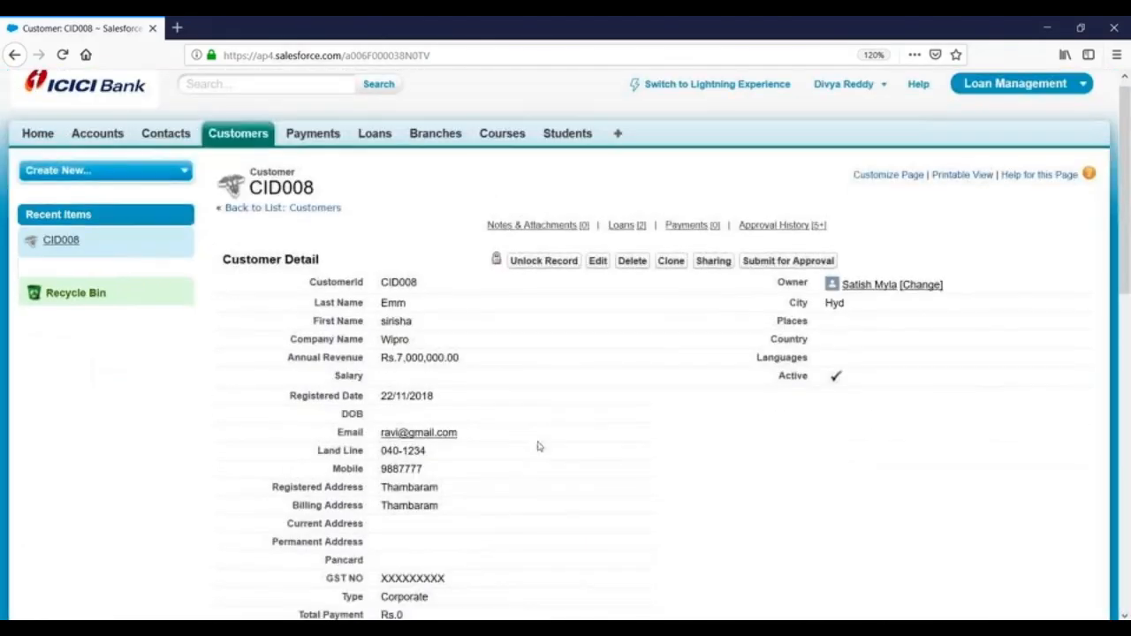
- Reload CID008's page and save the record with Active checked
{"action": "left_click", "coordinate": [455, 55]}
{"action": "key", "text": "Return"}
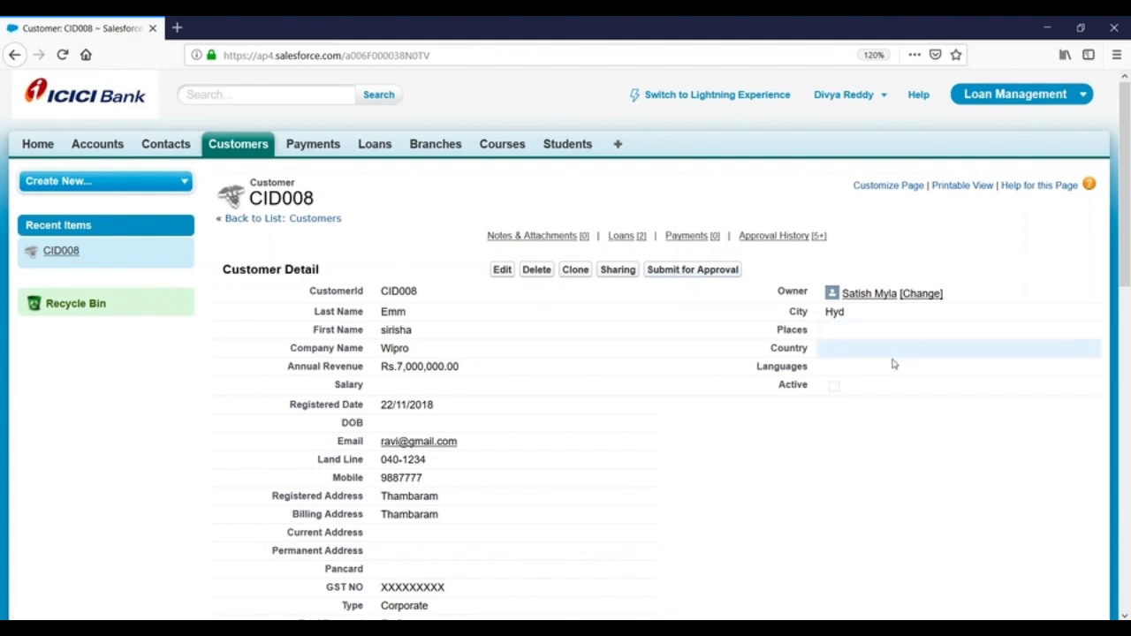
{"action": "double_click", "coordinate": [835, 387]}
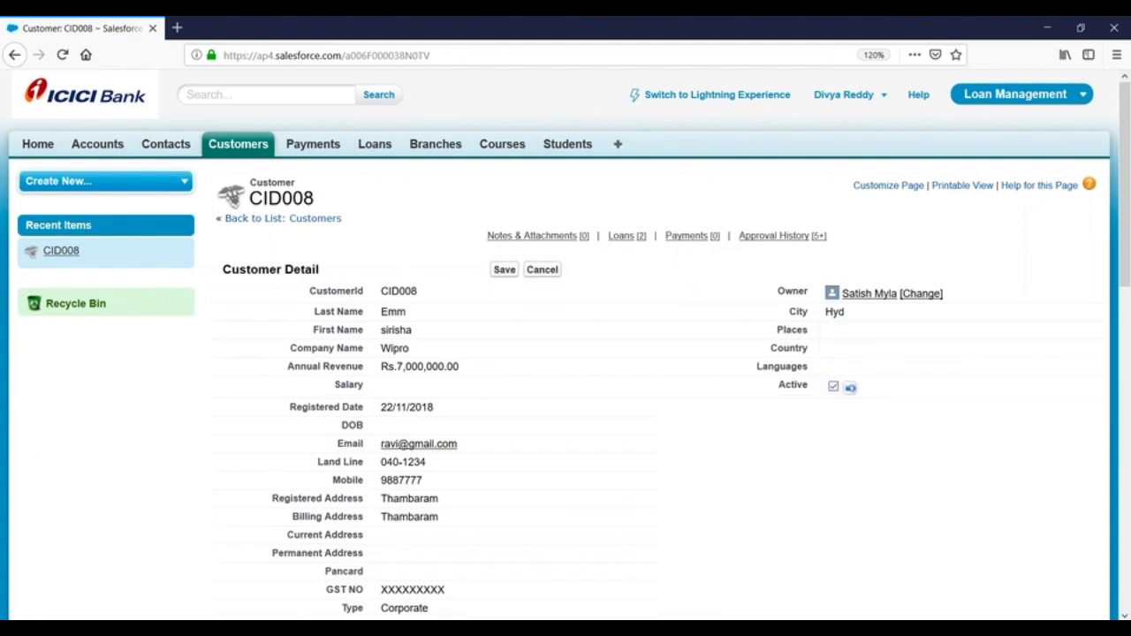
{"action": "left_click", "coordinate": [503, 270]}
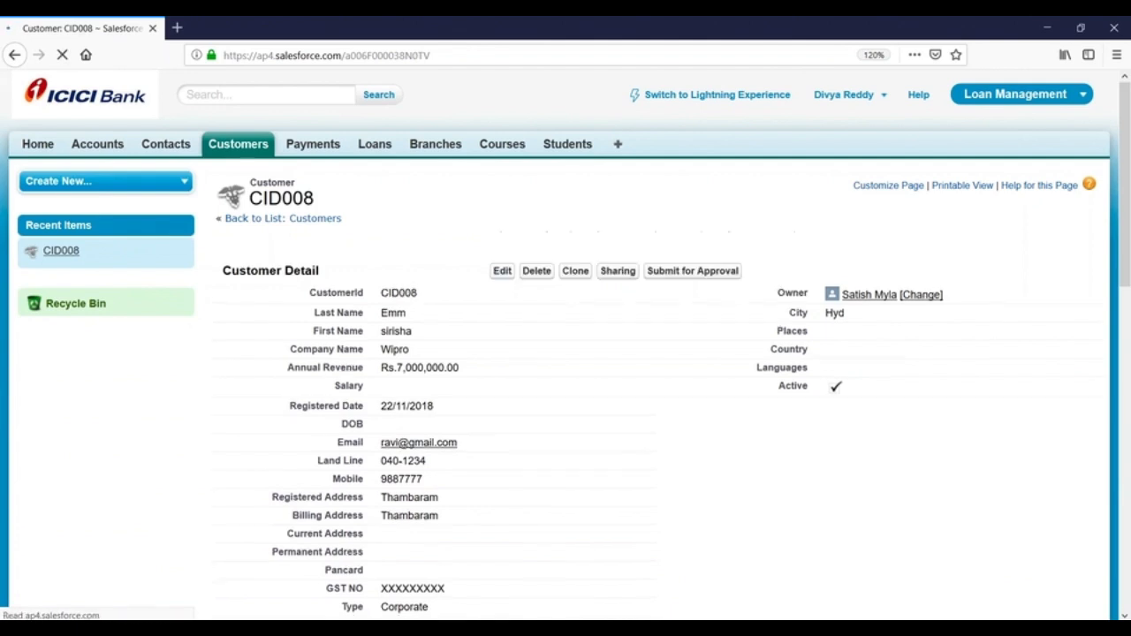
- Submit CID008 for approval and confirm the submission
{"action": "left_click", "coordinate": [694, 273]}
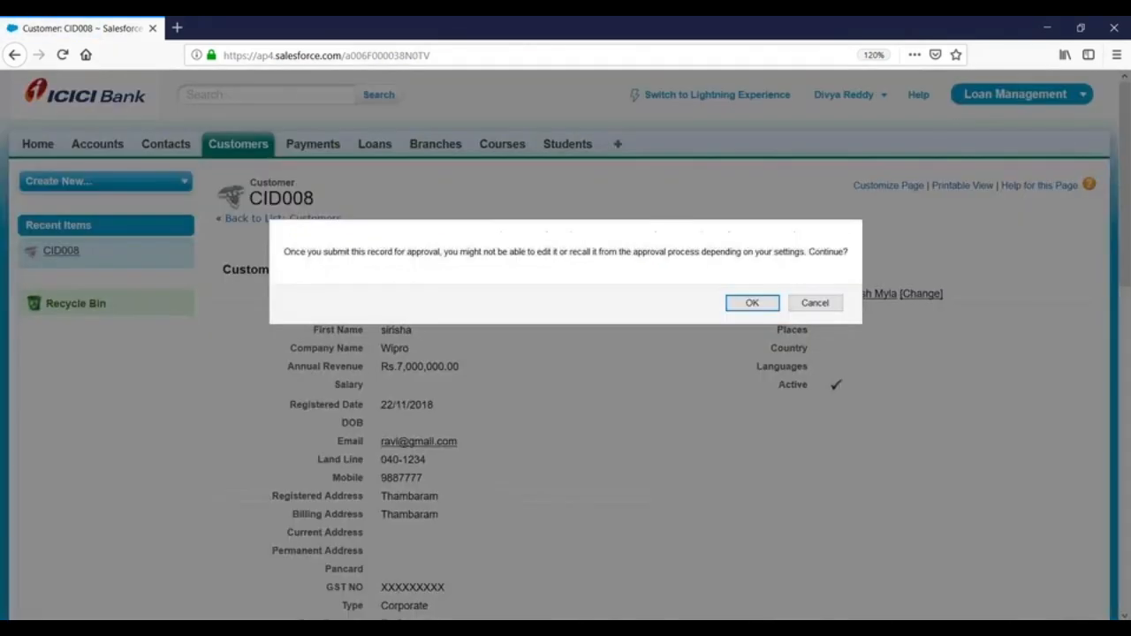
{"action": "left_click", "coordinate": [749, 304]}
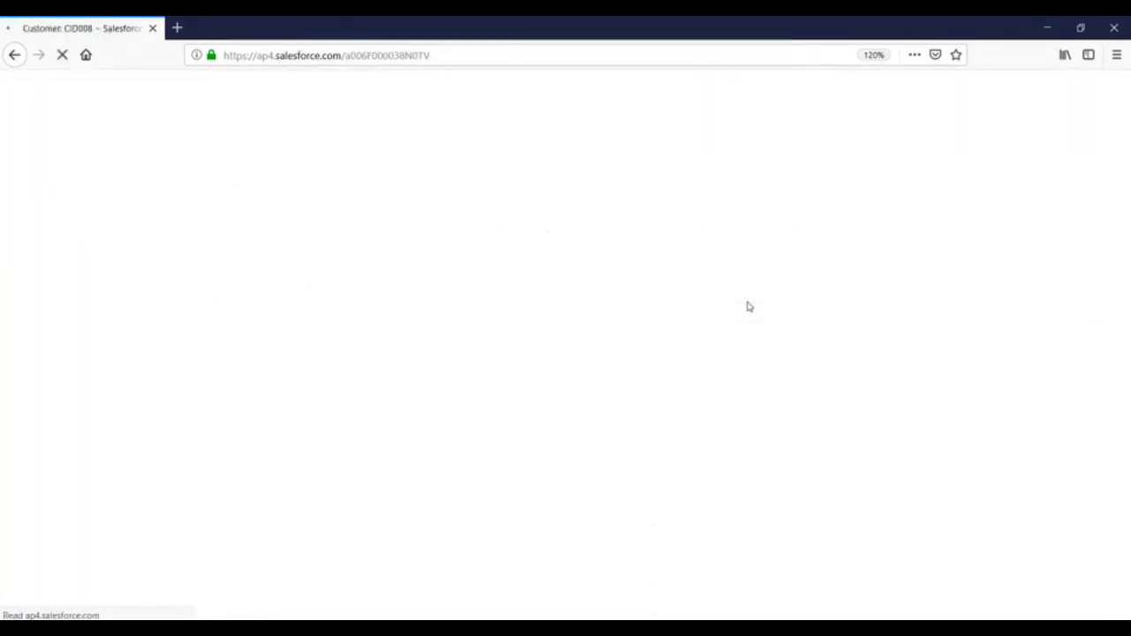
{"action": "scroll", "coordinate": [748, 305], "scroll_direction": "down", "scroll_amount": 10}
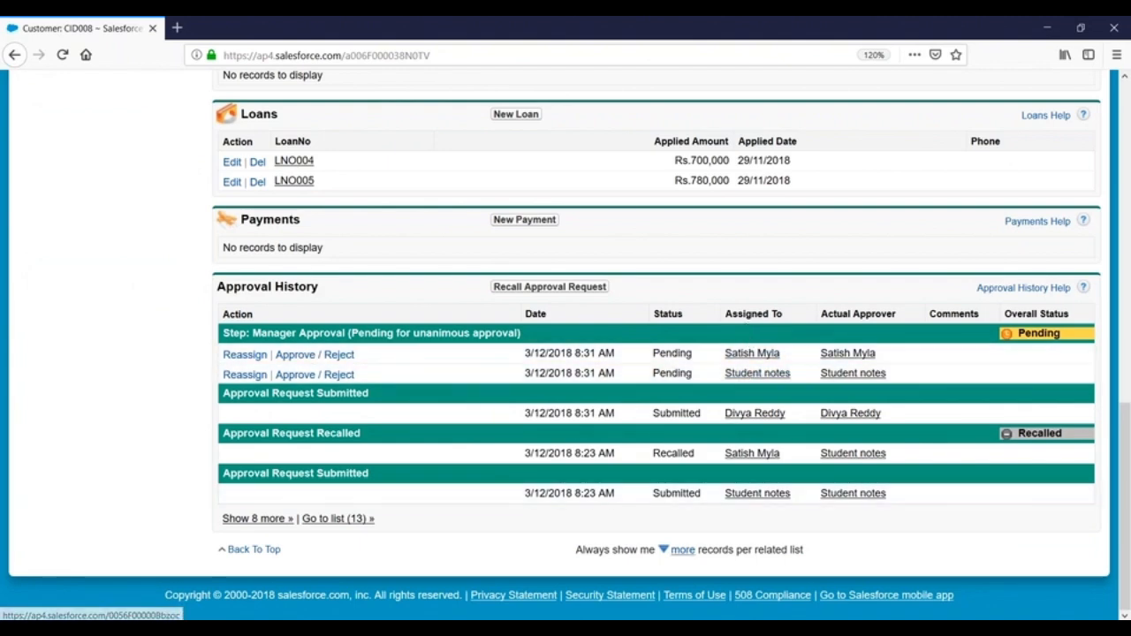
- Reload CID008 in the other browser and approve one of its pending Manager Approval requests
{"action": "left_click", "coordinate": [465, 550]}
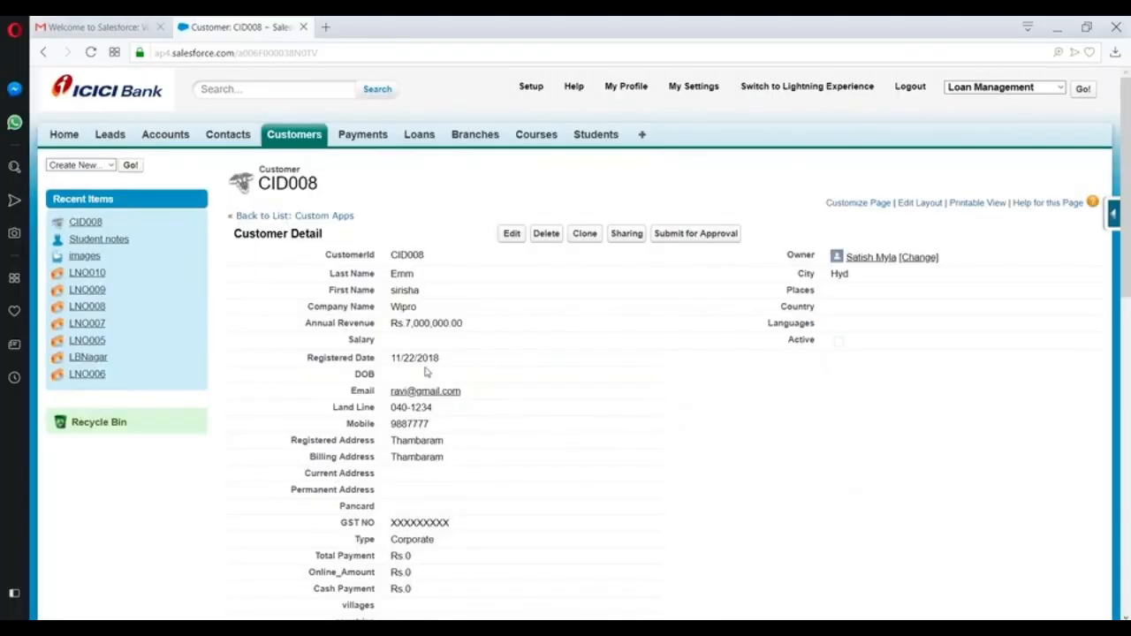
{"action": "left_click", "coordinate": [396, 52]}
{"action": "key", "text": "Return"}
{"action": "scroll", "coordinate": [629, 230], "scroll_direction": "down", "scroll_amount": 3}
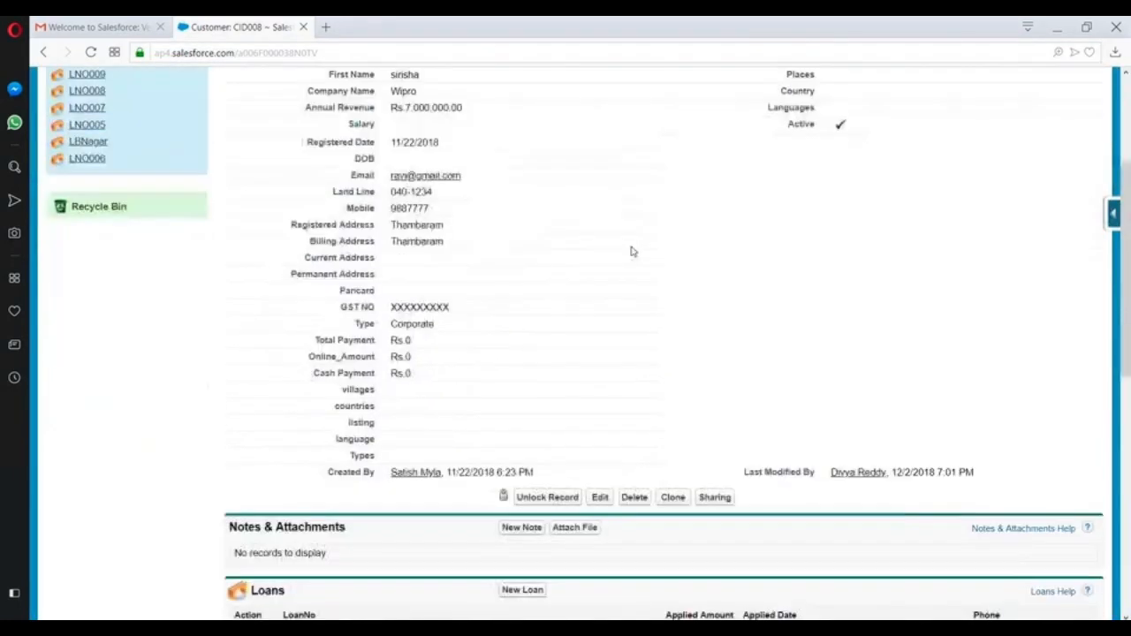
{"action": "scroll", "coordinate": [631, 252], "scroll_direction": "down", "scroll_amount": 7}
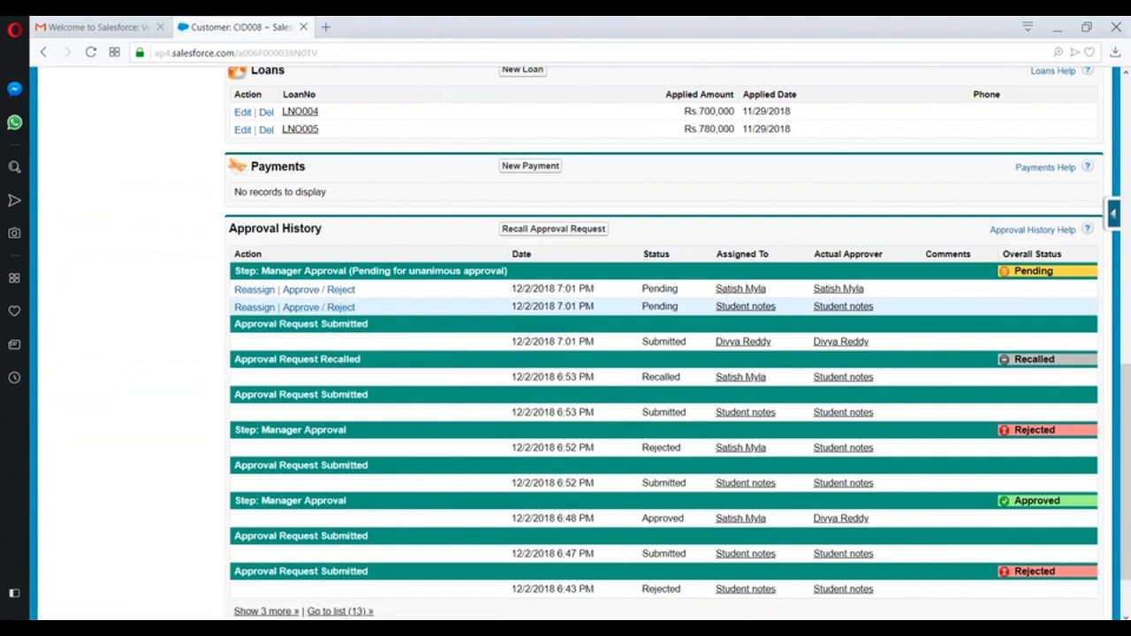
{"action": "left_click", "coordinate": [311, 307]}
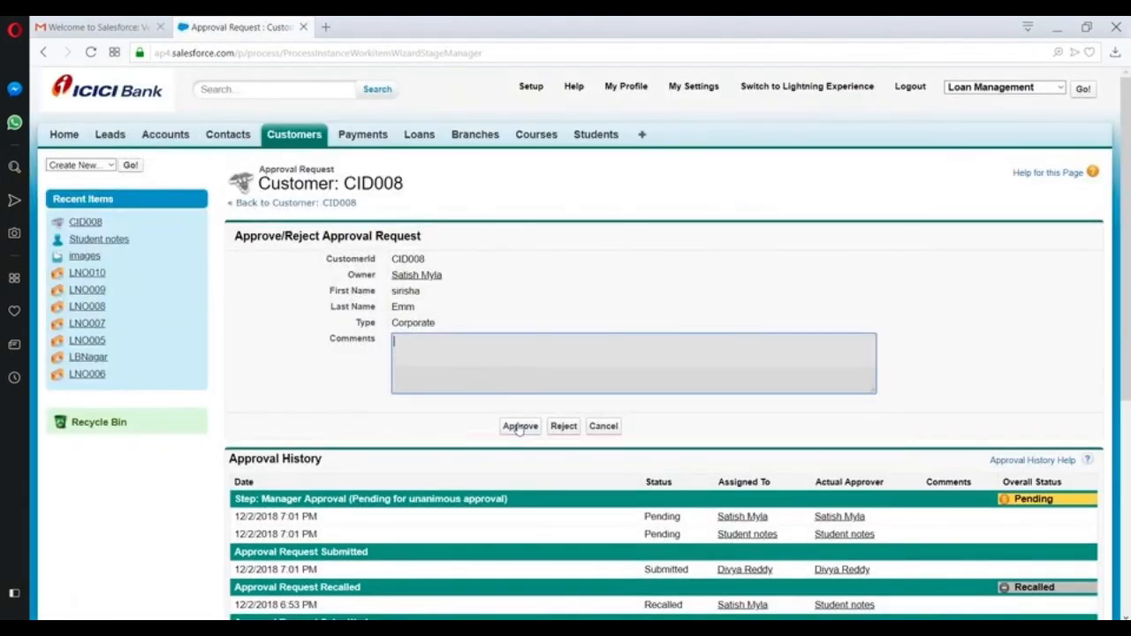
{"action": "left_click", "coordinate": [520, 426]}
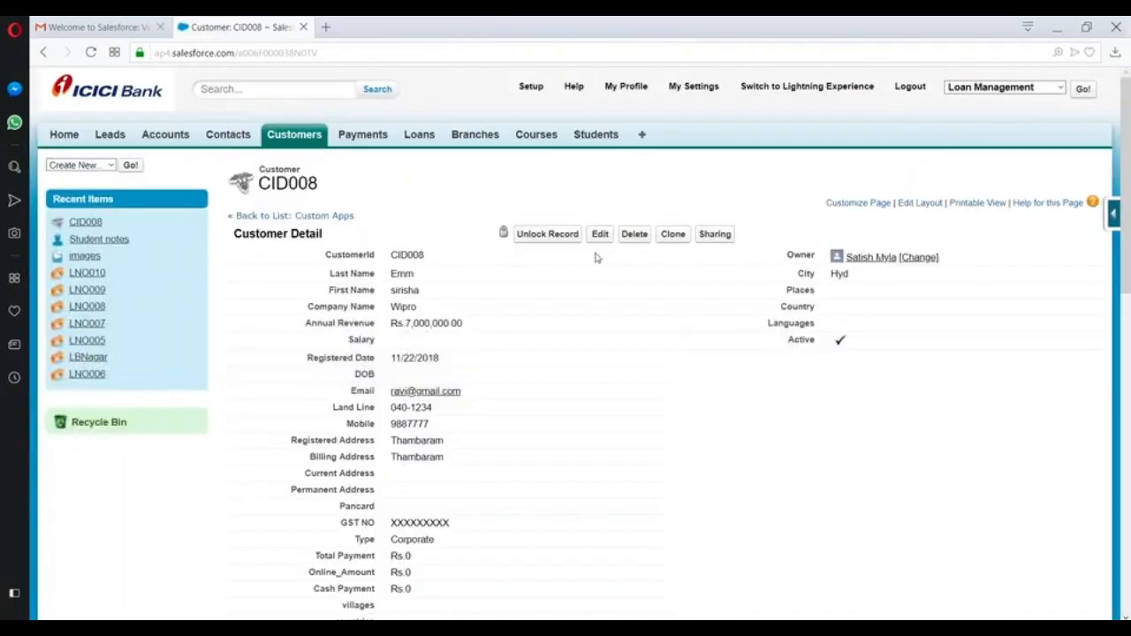
{"action": "scroll", "coordinate": [596, 257], "scroll_direction": "down", "scroll_amount": 10}
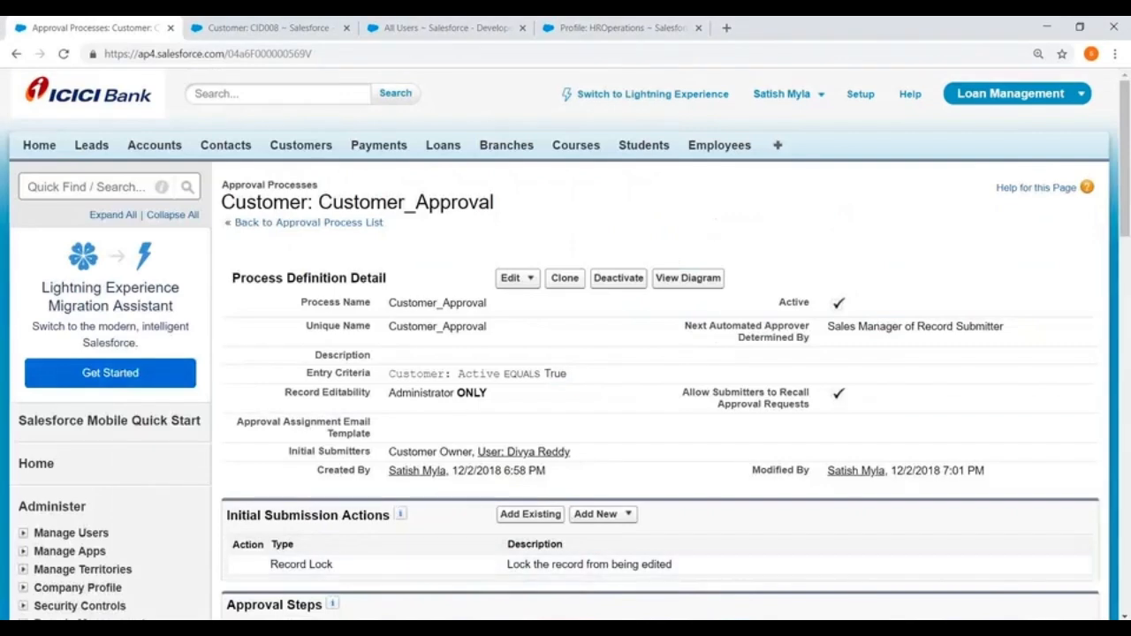
- Approve CID008's remaining pending Manager Approval request
{"action": "left_click", "coordinate": [257, 28]}
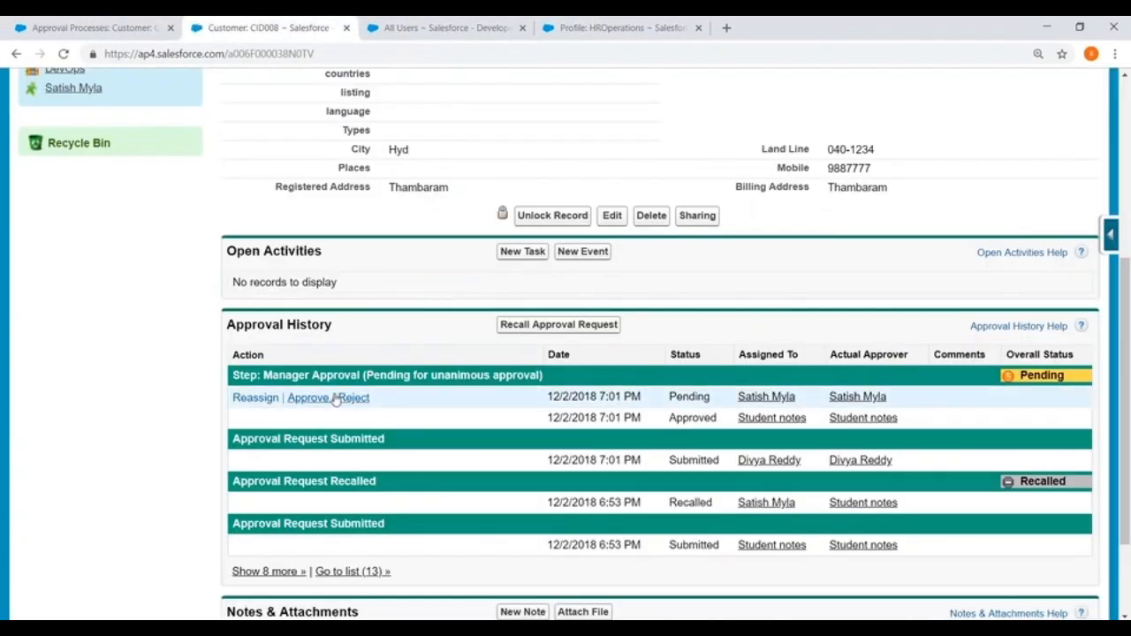
{"action": "left_click", "coordinate": [336, 400]}
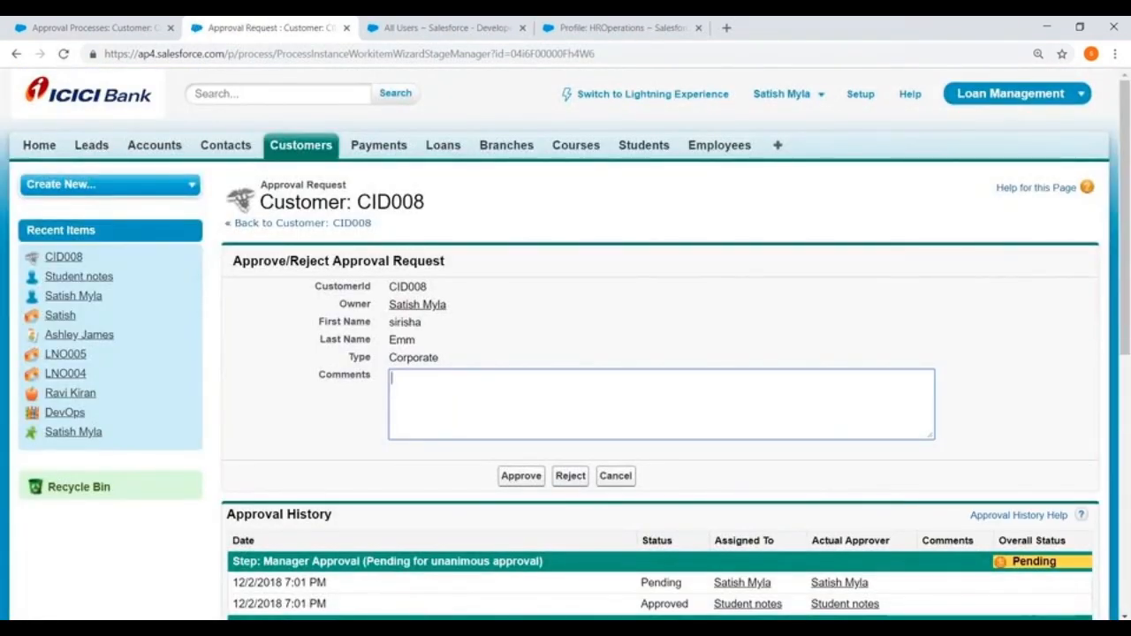
{"action": "left_click", "coordinate": [521, 476]}
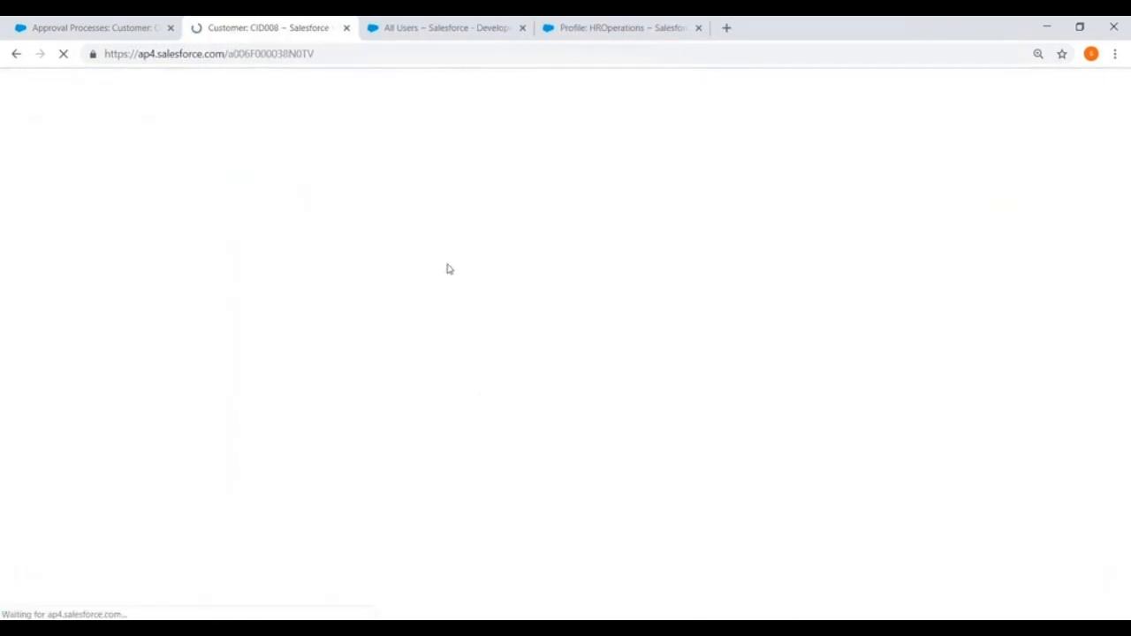
- Unlock the CID008 record and confirm
{"action": "scroll", "coordinate": [478, 251], "scroll_direction": "down", "scroll_amount": 5}
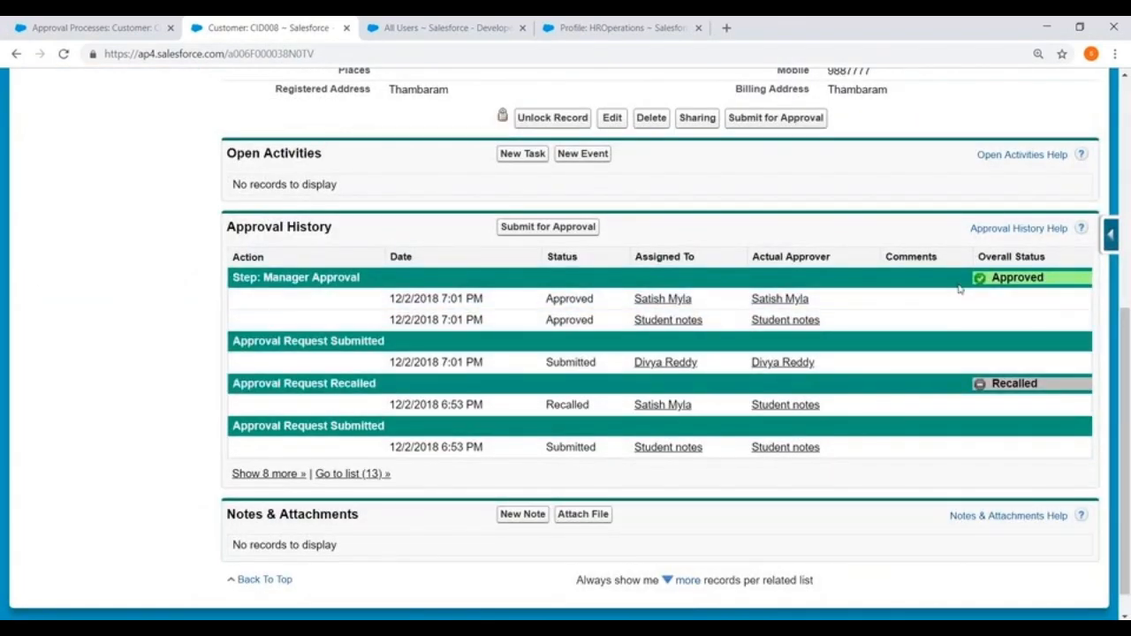
{"action": "scroll", "coordinate": [512, 204], "scroll_direction": "up", "scroll_amount": 5}
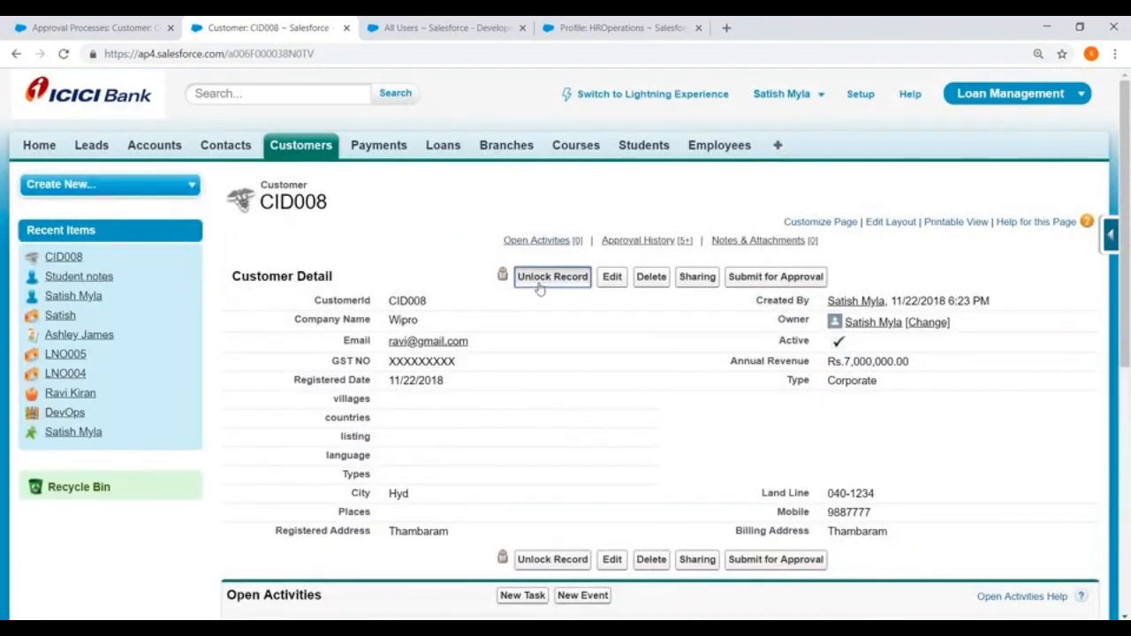
{"action": "left_click", "coordinate": [539, 289]}
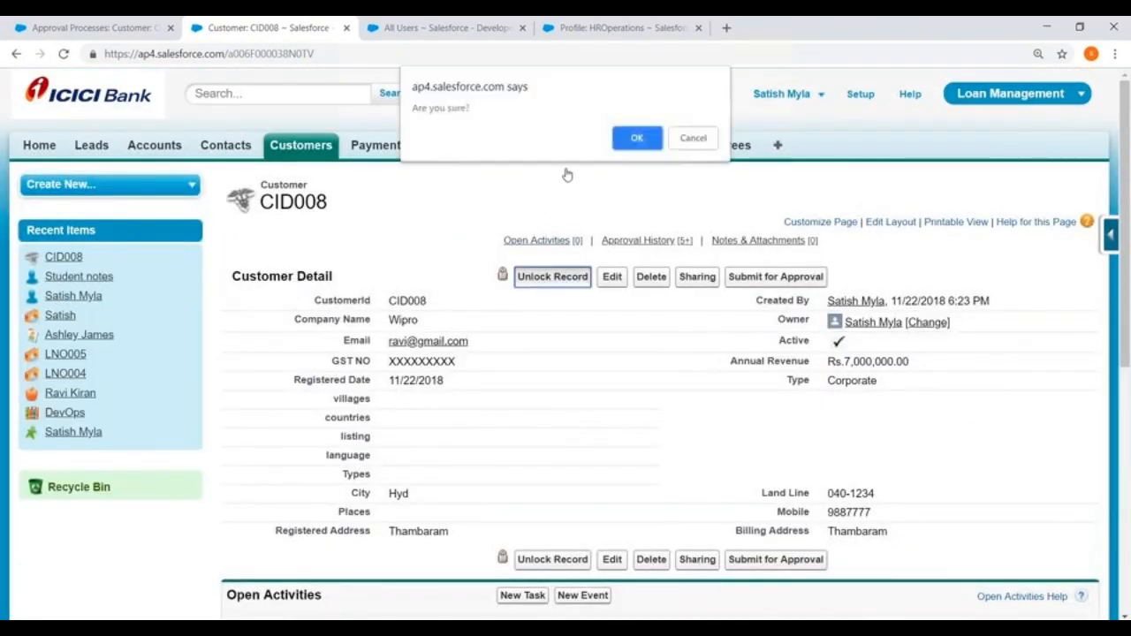
{"action": "left_click", "coordinate": [623, 137]}
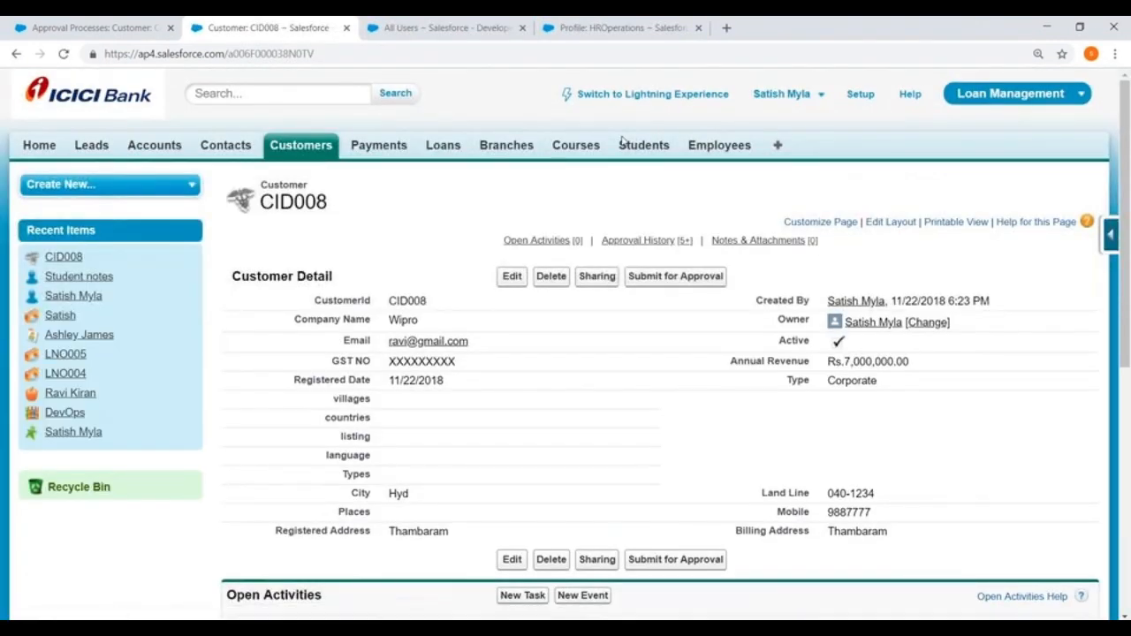
- Edit the Manager Approval step to approve or reject based on the FIRST response, and save it
{"action": "left_click", "coordinate": [91, 27]}
{"action": "scroll", "coordinate": [450, 276], "scroll_direction": "down", "scroll_amount": 1}
{"action": "scroll", "coordinate": [451, 276], "scroll_direction": "down", "scroll_amount": 3}
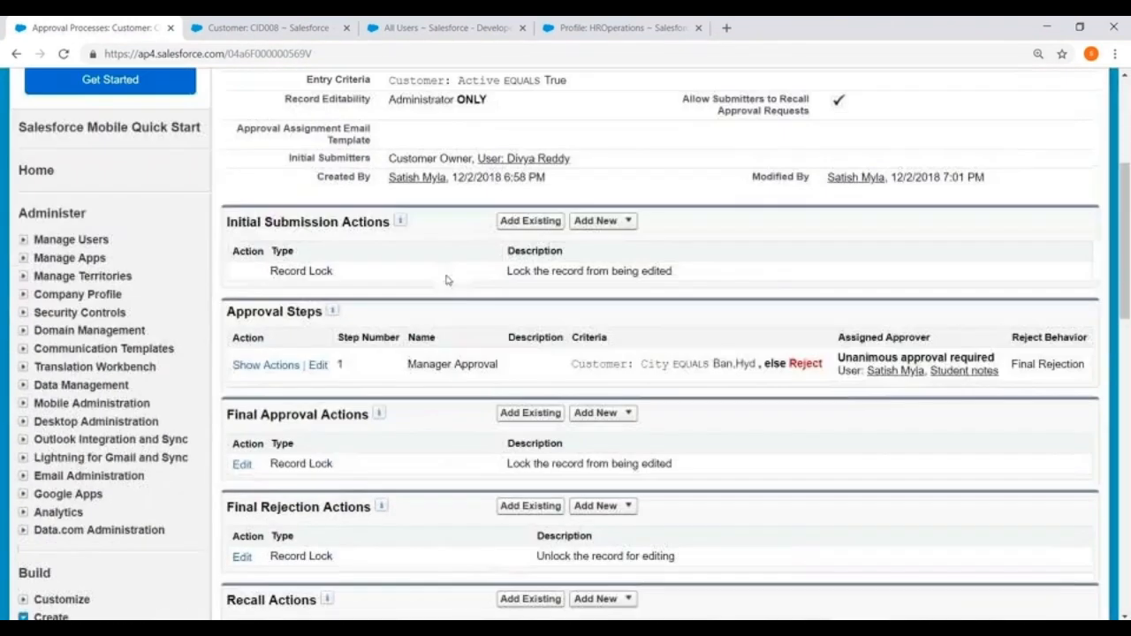
{"action": "left_click", "coordinate": [318, 363]}
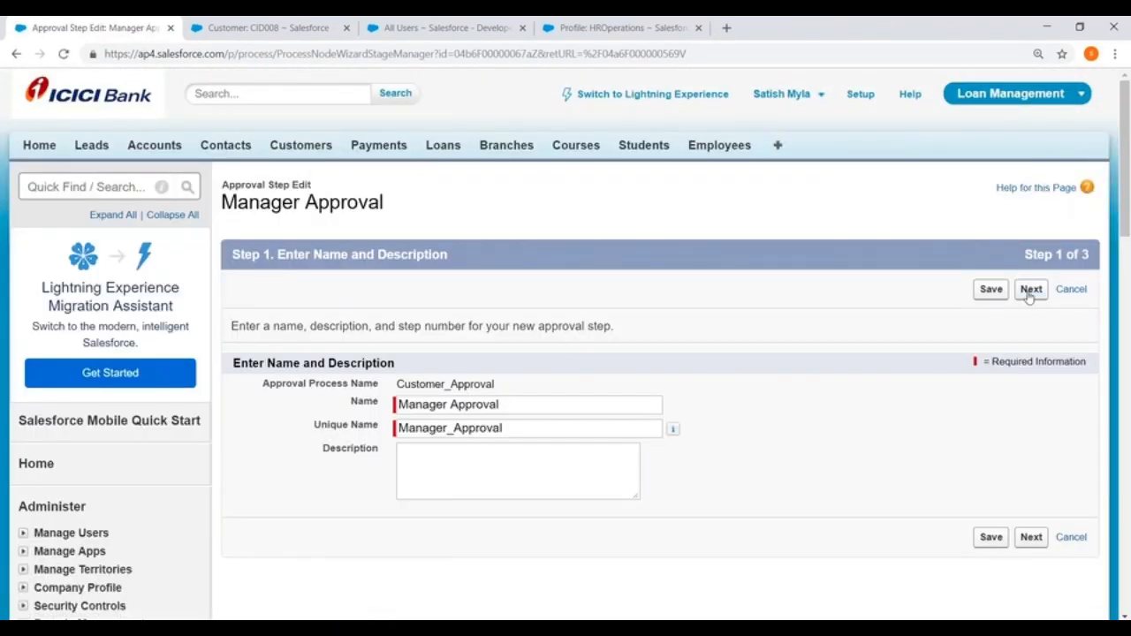
{"action": "left_click", "coordinate": [1030, 289]}
{"action": "scroll", "coordinate": [1031, 210], "scroll_direction": "down", "scroll_amount": 2}
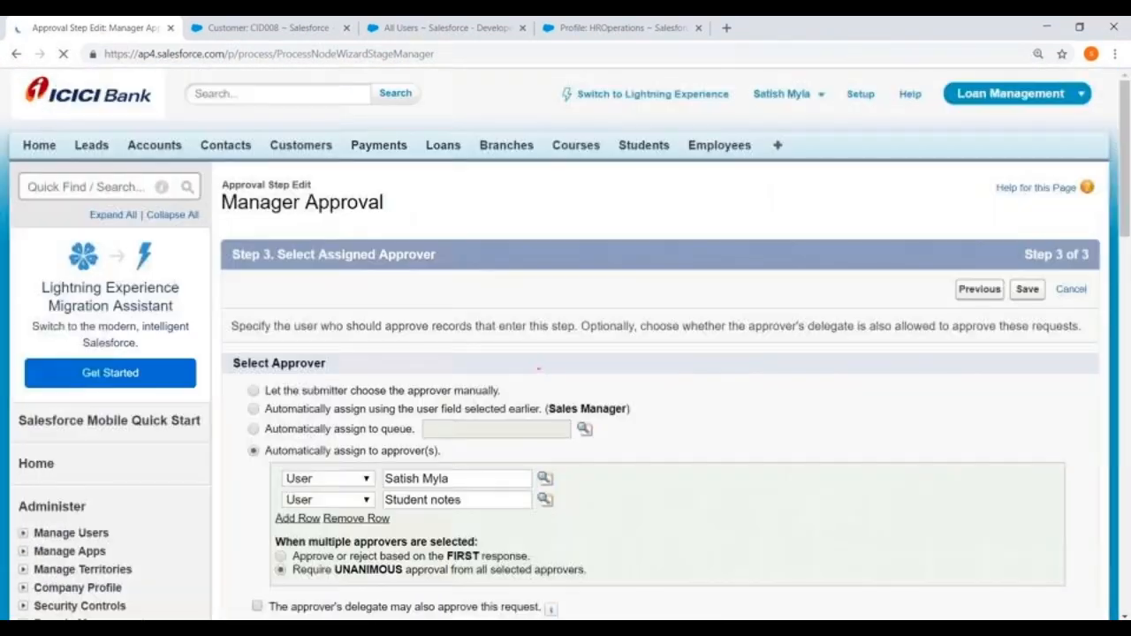
{"action": "scroll", "coordinate": [641, 269], "scroll_direction": "down", "scroll_amount": 3}
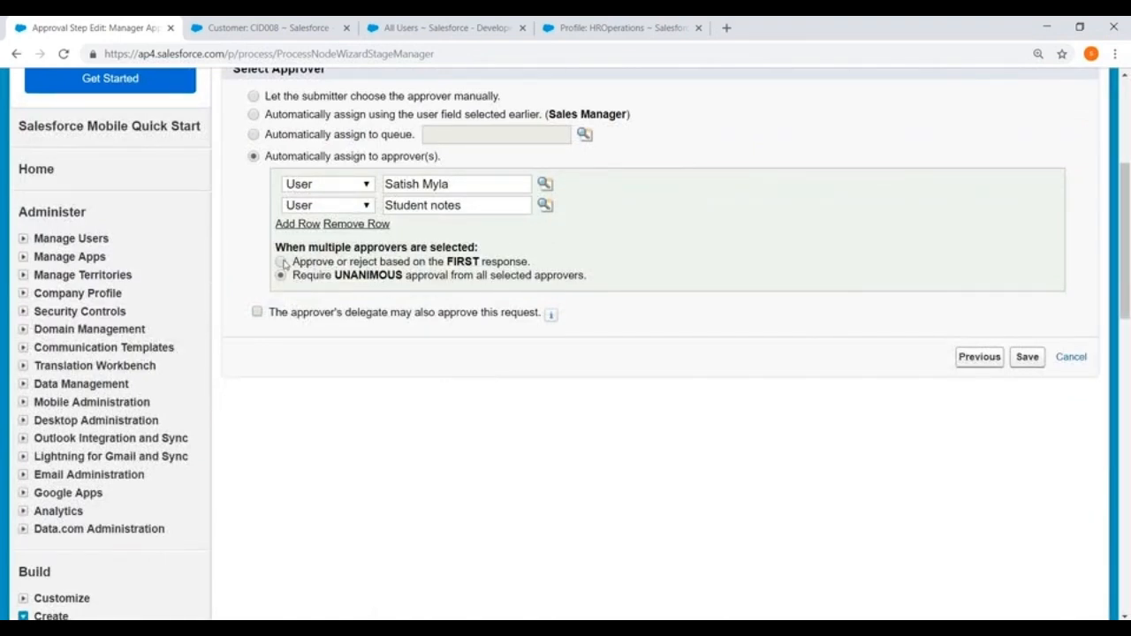
{"action": "left_click", "coordinate": [281, 262]}
{"action": "left_click", "coordinate": [1030, 356]}
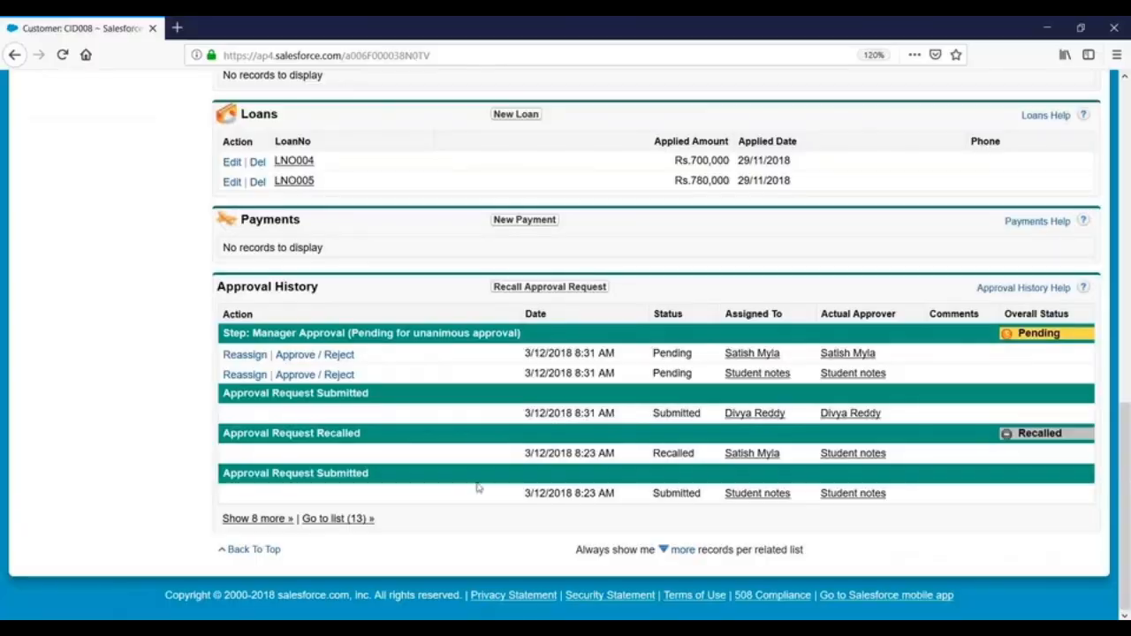
- Reload CID008 and resubmit it for approval
{"action": "scroll", "coordinate": [480, 374], "scroll_direction": "up", "scroll_amount": 15}
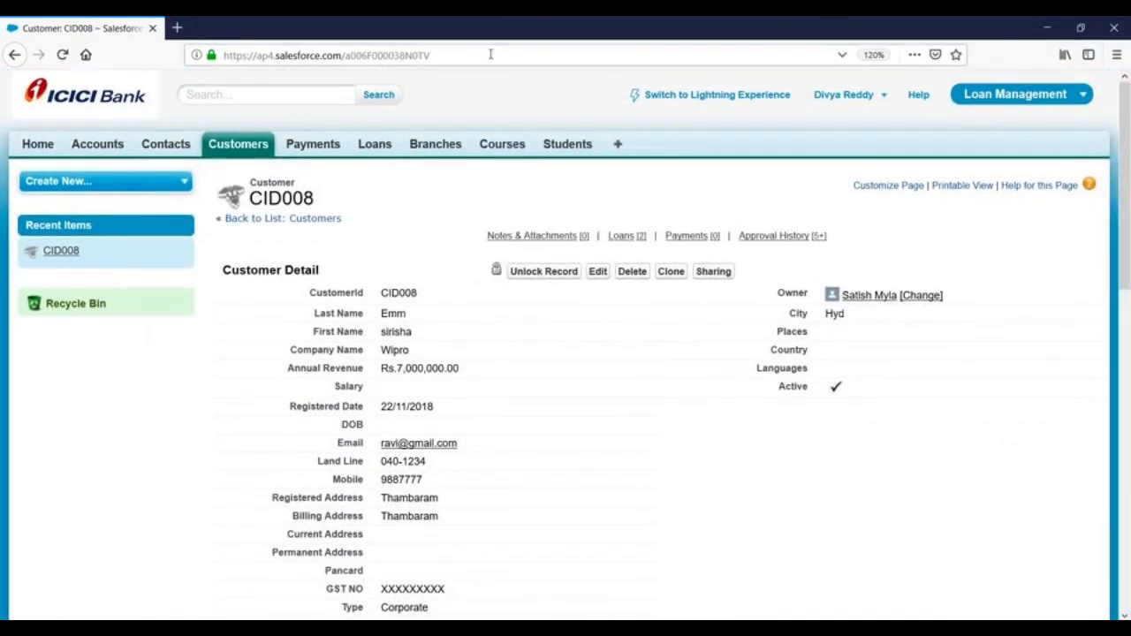
{"action": "left_click", "coordinate": [490, 55]}
{"action": "key", "text": "Return"}
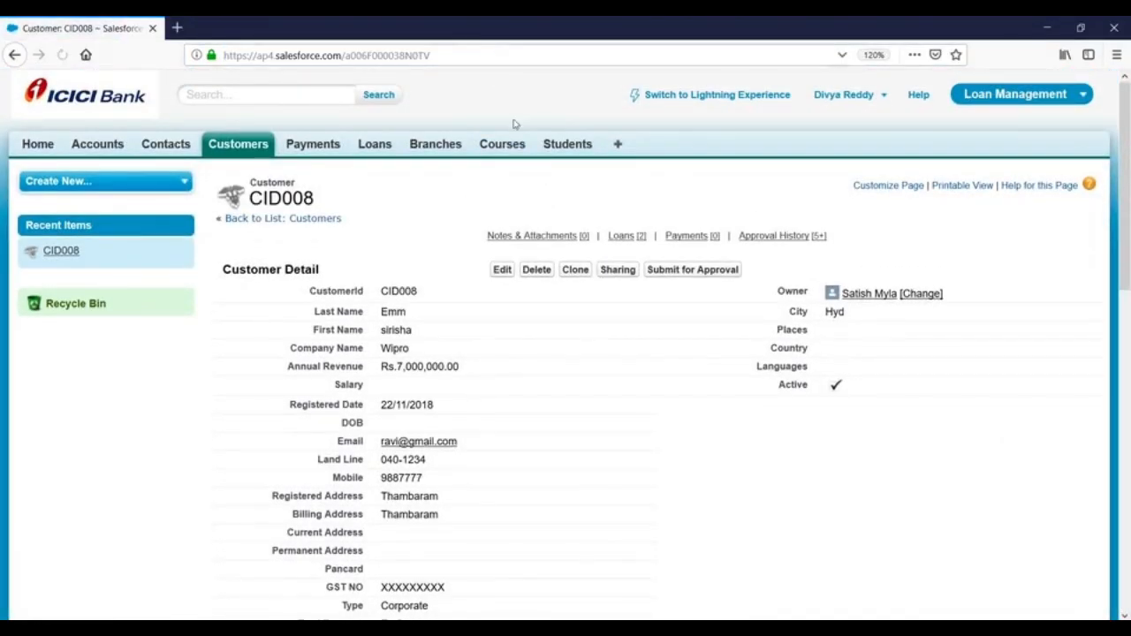
{"action": "left_click", "coordinate": [681, 271]}
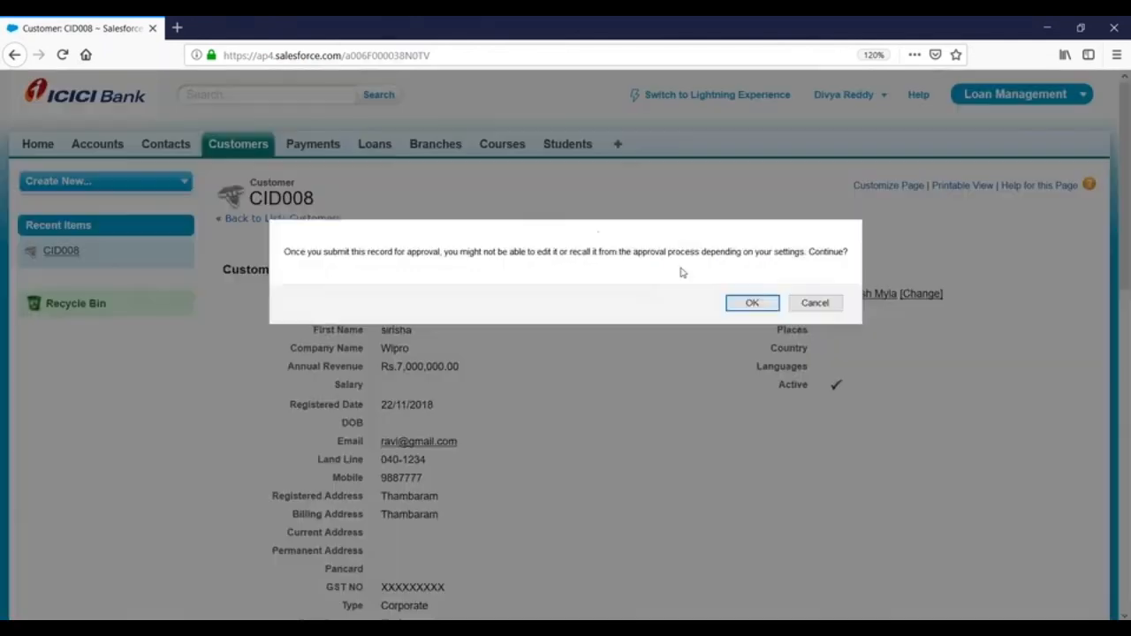
{"action": "left_click", "coordinate": [750, 303]}
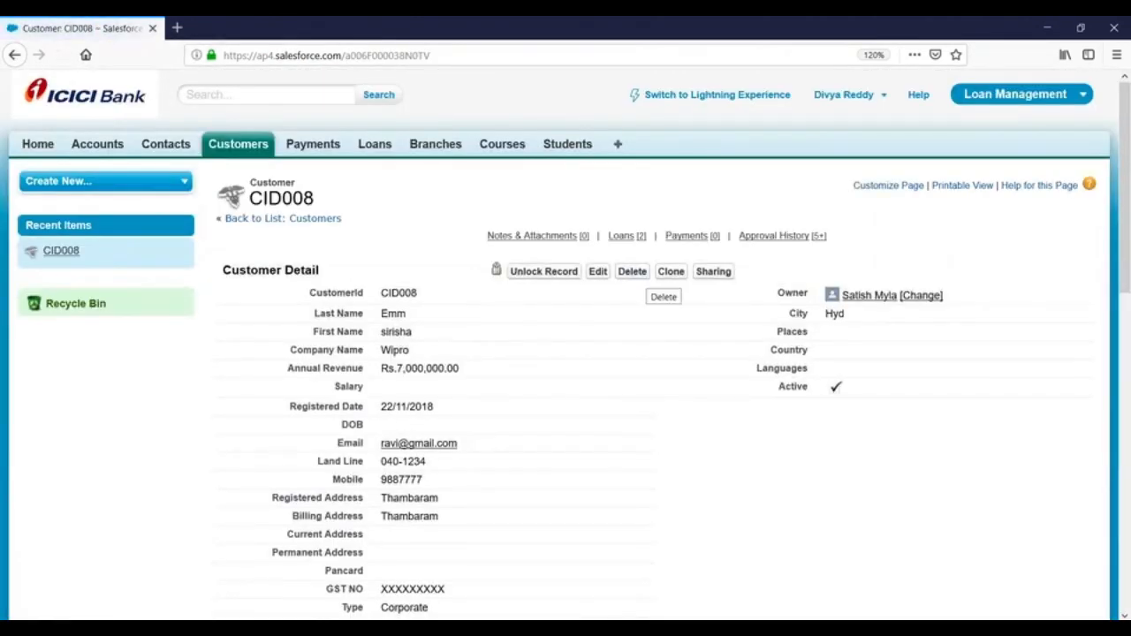
{"action": "scroll", "coordinate": [661, 403], "scroll_direction": "down", "scroll_amount": 8}
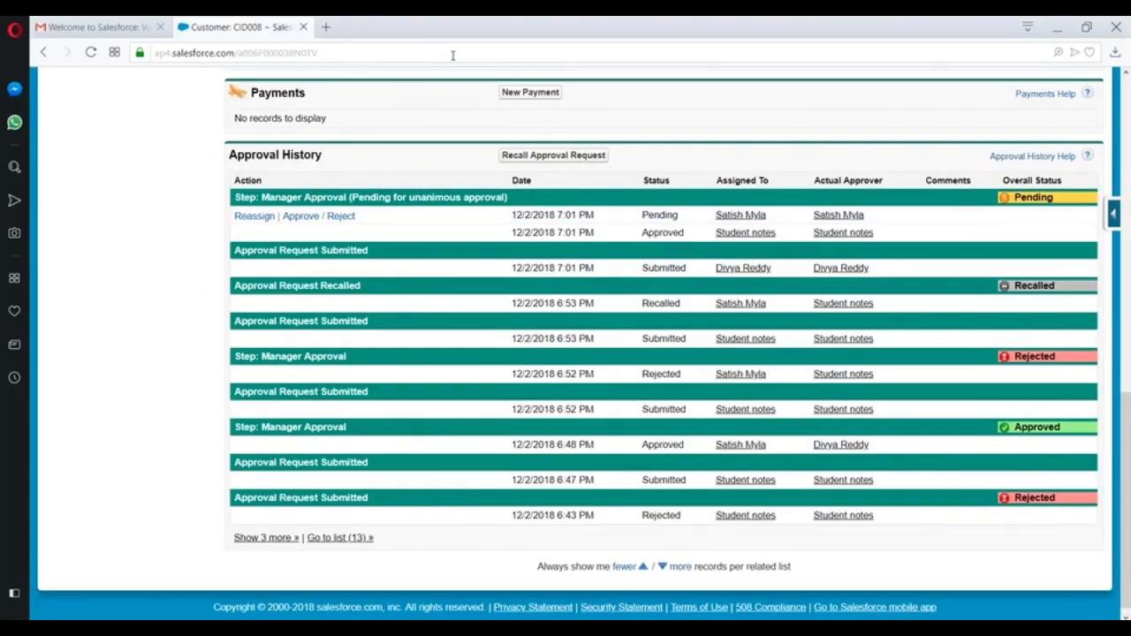
- Reload the record and approve the pending request as the second approver
{"action": "left_click", "coordinate": [453, 55]}
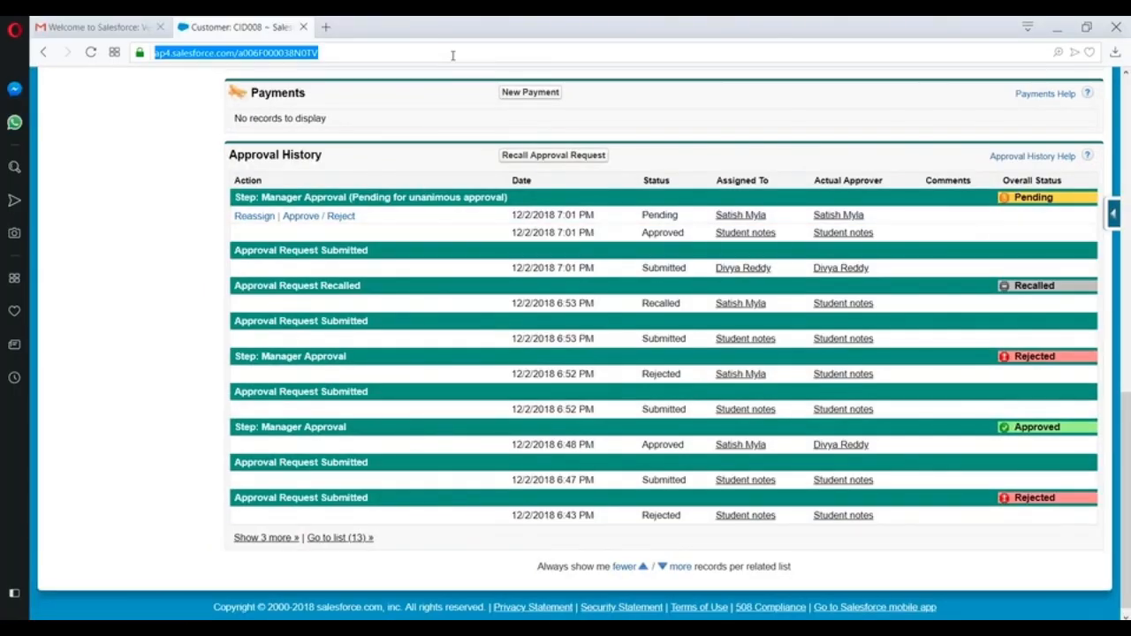
{"action": "key", "text": "Return"}
{"action": "scroll", "coordinate": [485, 115], "scroll_direction": "up", "scroll_amount": 1}
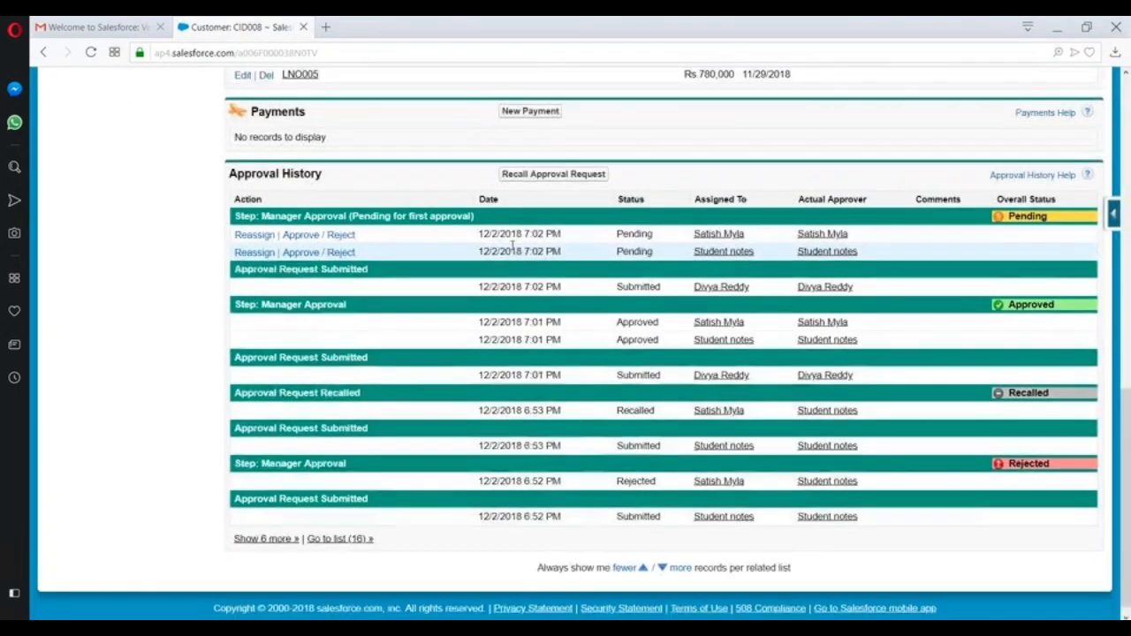
{"action": "left_click", "coordinate": [319, 315]}
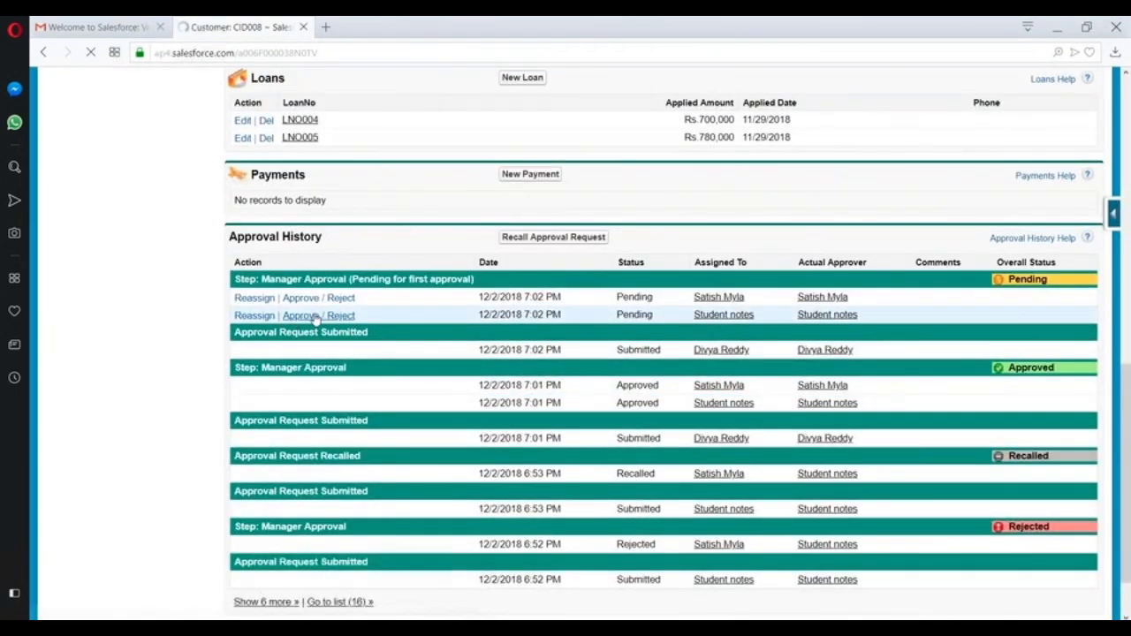
{"action": "left_click", "coordinate": [517, 427]}
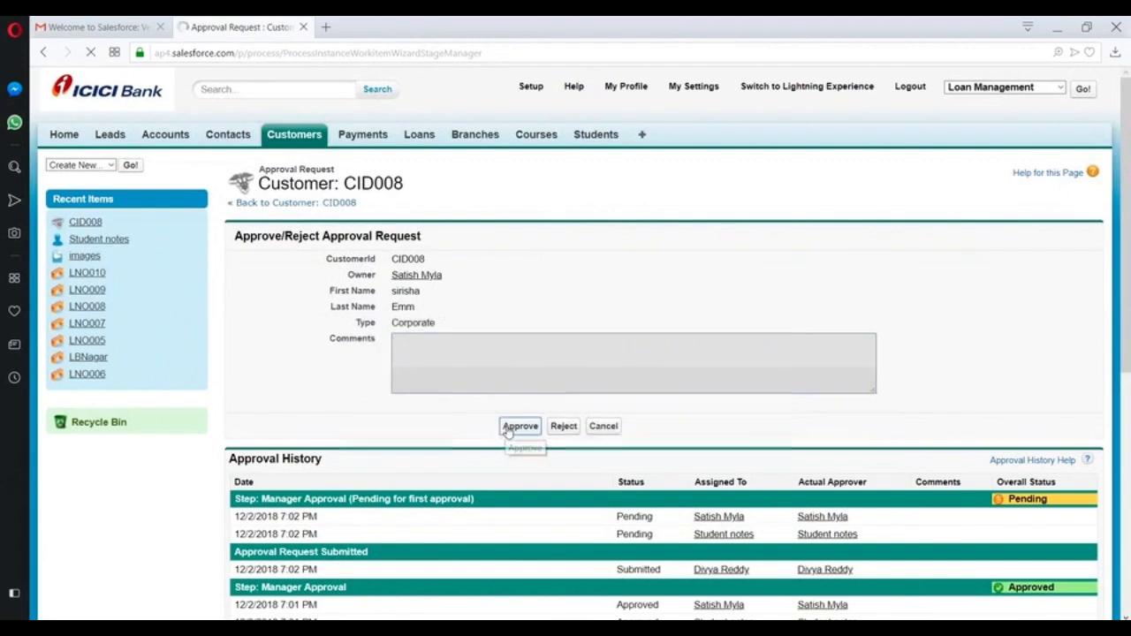
- Unlock the CID008 record and confirm
{"action": "scroll", "coordinate": [558, 329], "scroll_direction": "down", "scroll_amount": 7}
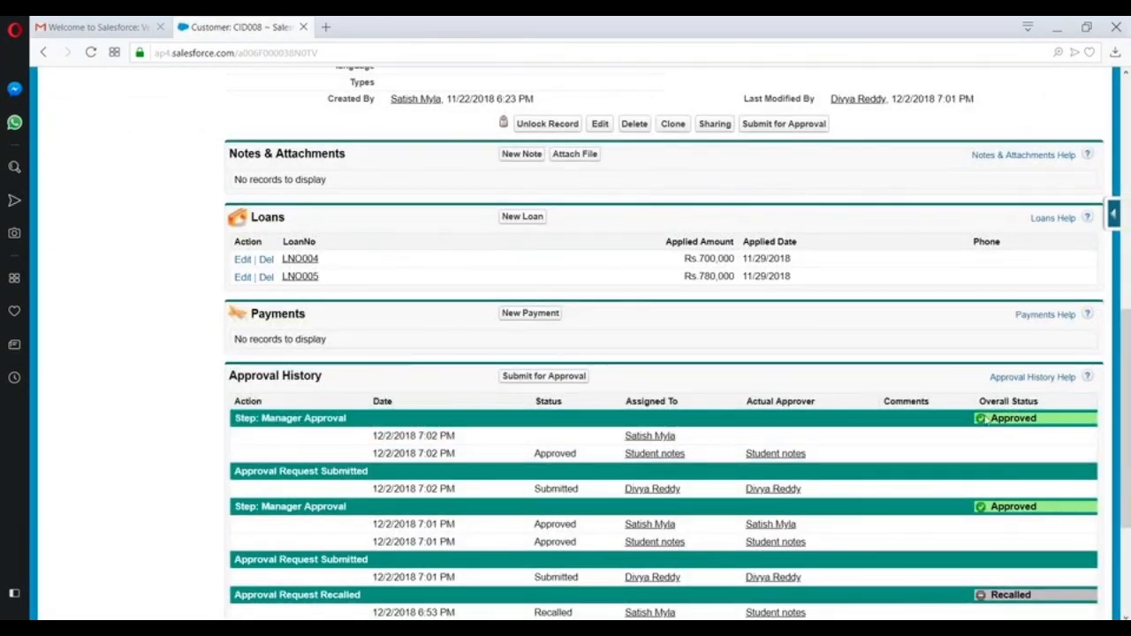
{"action": "scroll", "coordinate": [624, 412], "scroll_direction": "up", "scroll_amount": 8}
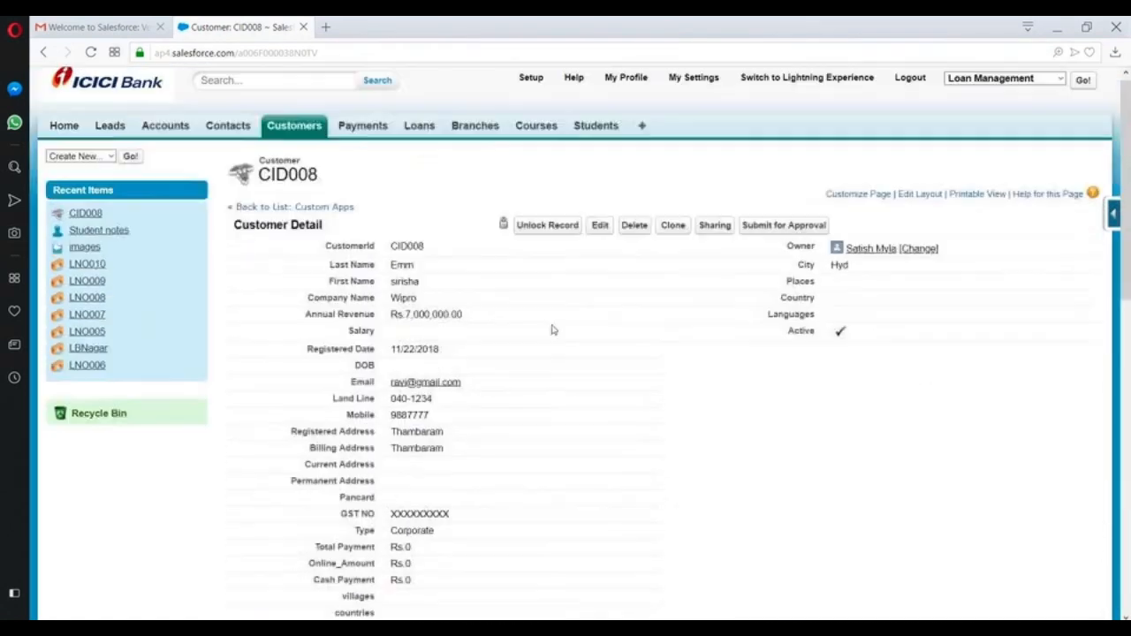
{"action": "left_click", "coordinate": [555, 237]}
{"action": "left_click", "coordinate": [655, 144]}
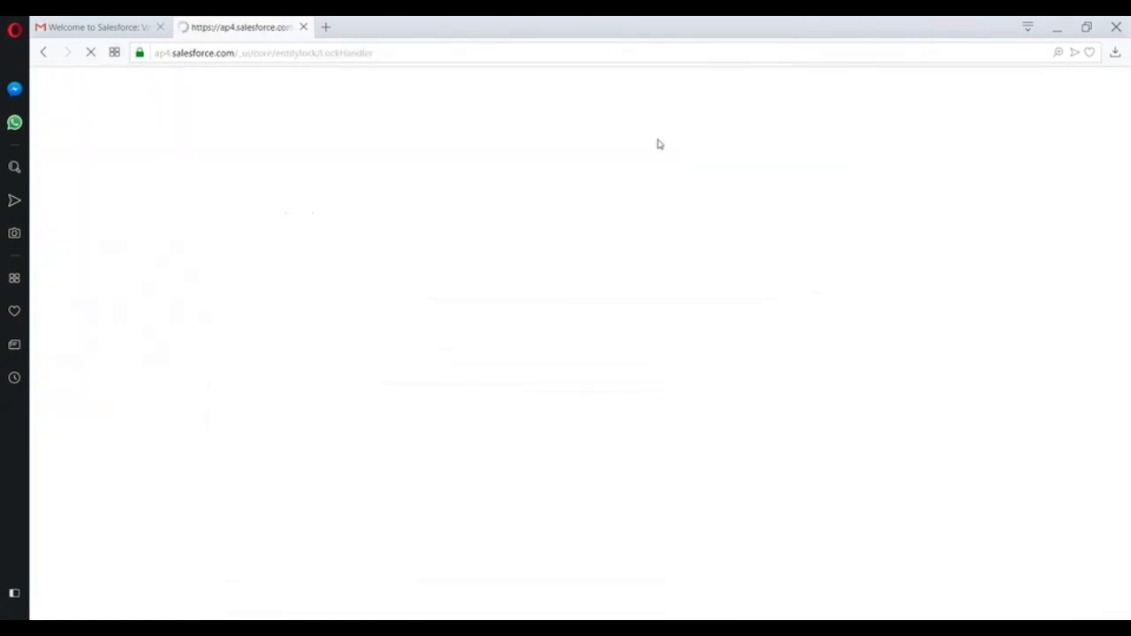
{"action": "scroll", "coordinate": [648, 174], "scroll_direction": "down", "scroll_amount": 3}
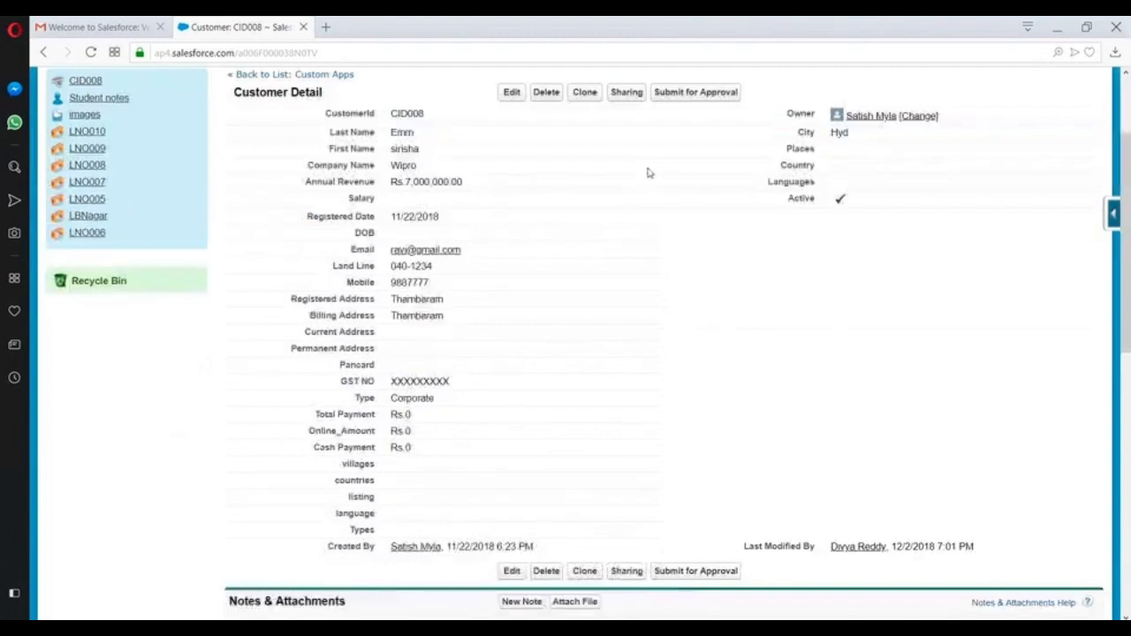
{"action": "scroll", "coordinate": [627, 277], "scroll_direction": "down", "scroll_amount": 1}
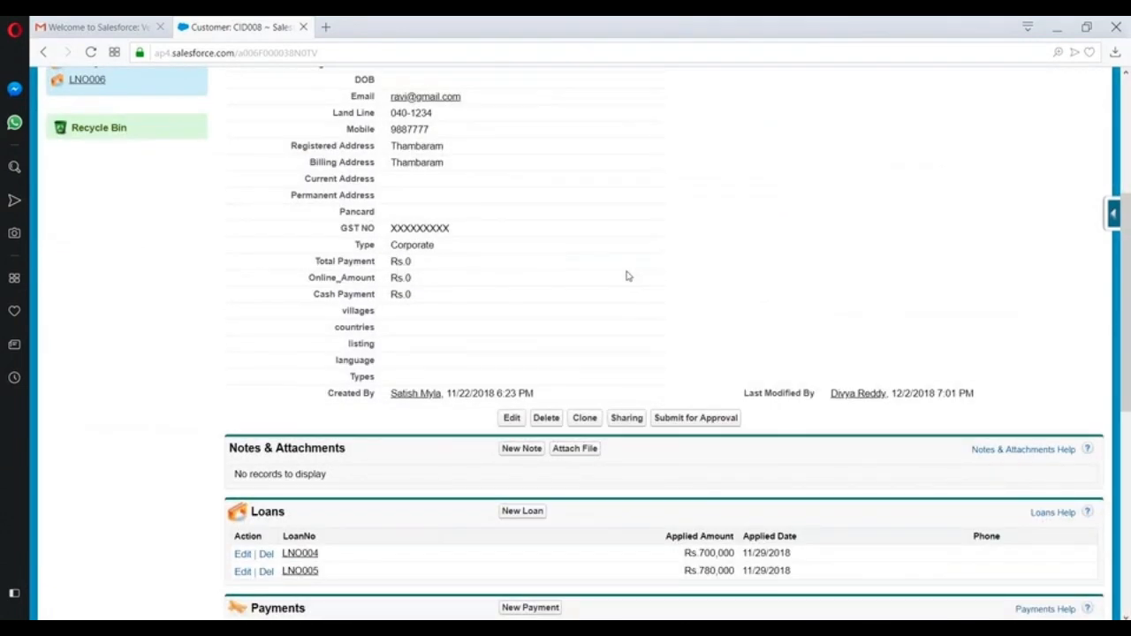
- Reload CID008 and submit it for approval again
{"action": "scroll", "coordinate": [628, 276], "scroll_direction": "down", "scroll_amount": 3}
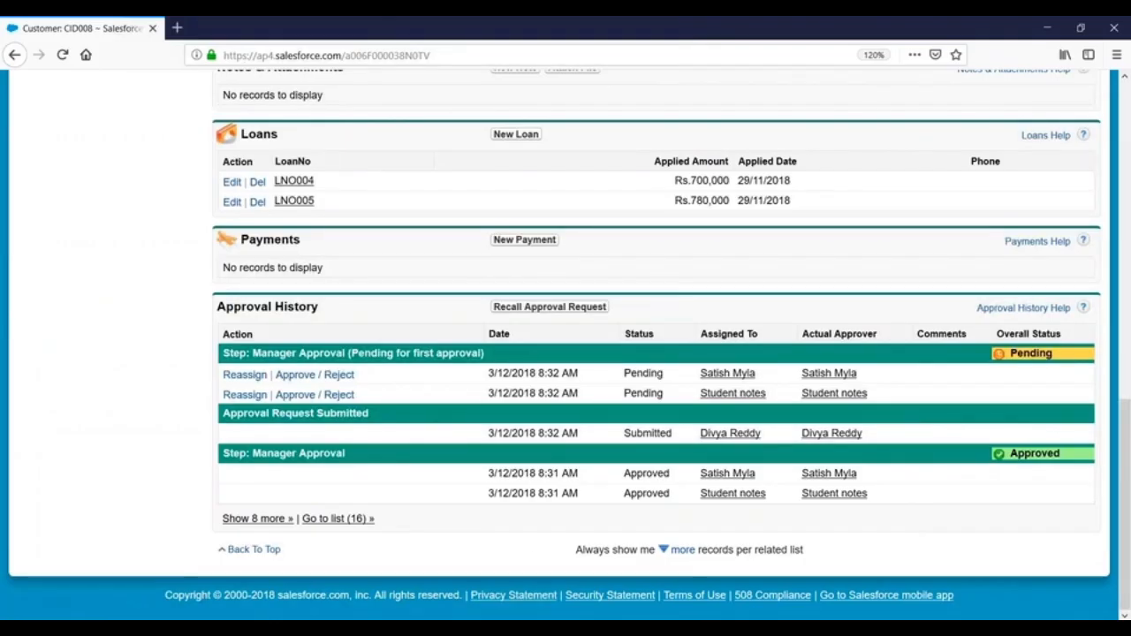
{"action": "scroll", "coordinate": [533, 195], "scroll_direction": "up", "scroll_amount": 10}
{"action": "left_click", "coordinate": [503, 53]}
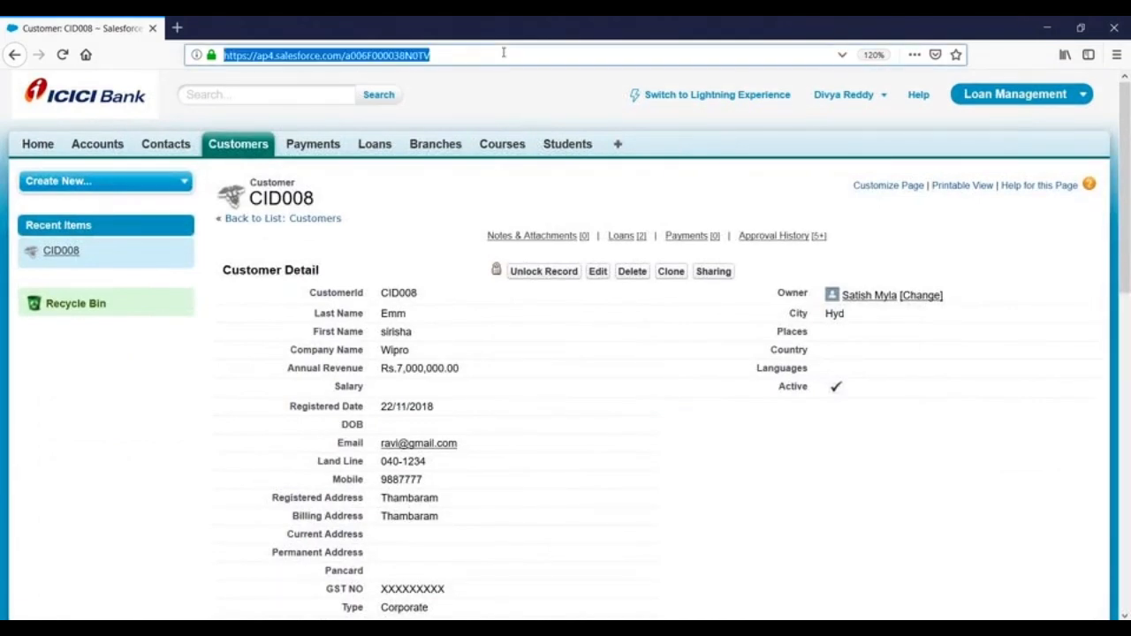
{"action": "key", "text": "Return"}
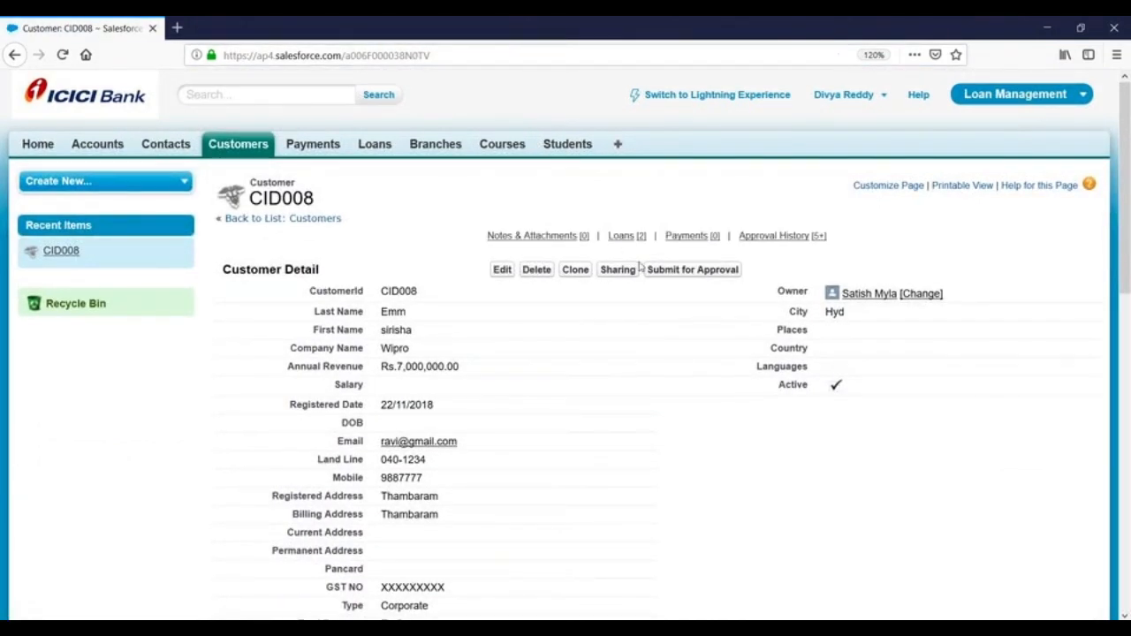
{"action": "left_click", "coordinate": [682, 272]}
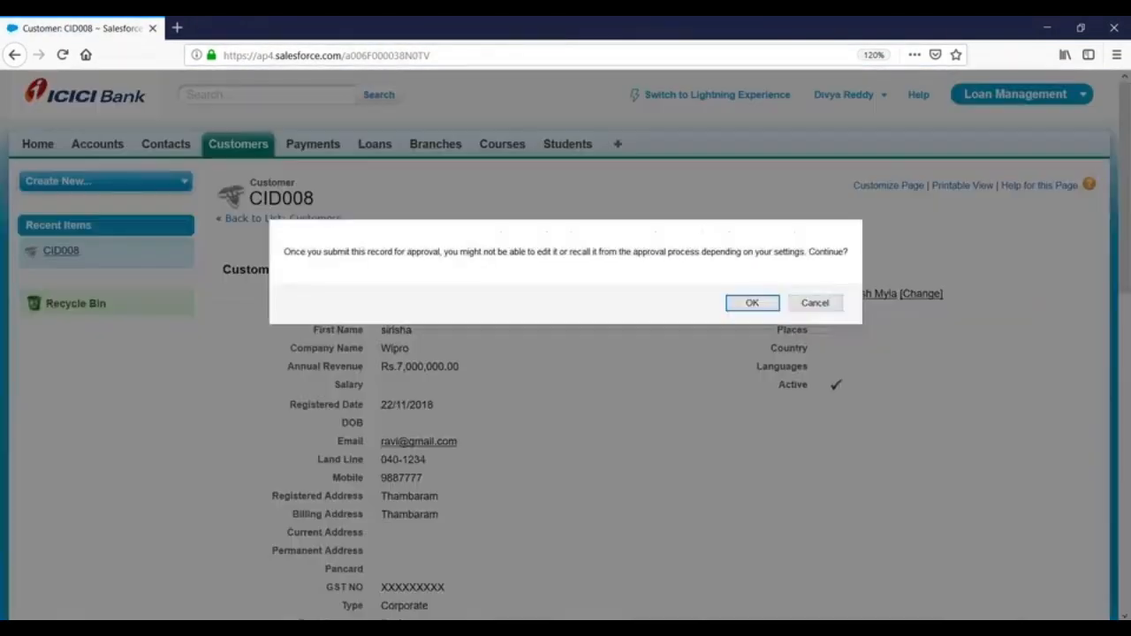
{"action": "left_click", "coordinate": [747, 303]}
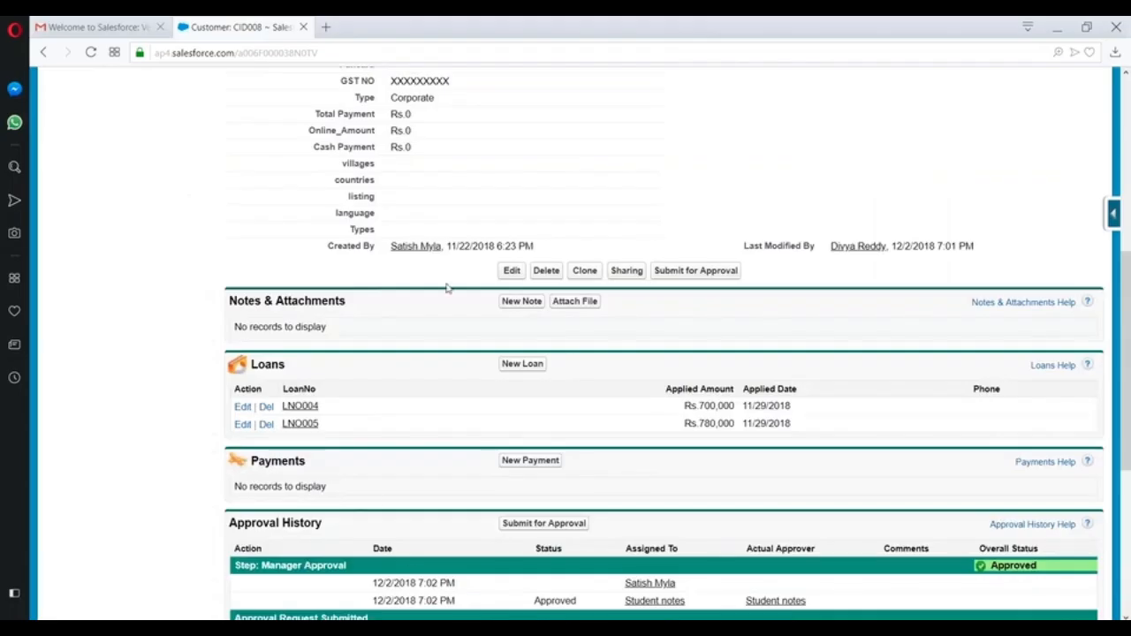
- Reload the locked record and reject the pending Manager Approval request
{"action": "scroll", "coordinate": [447, 289], "scroll_direction": "up", "scroll_amount": 3}
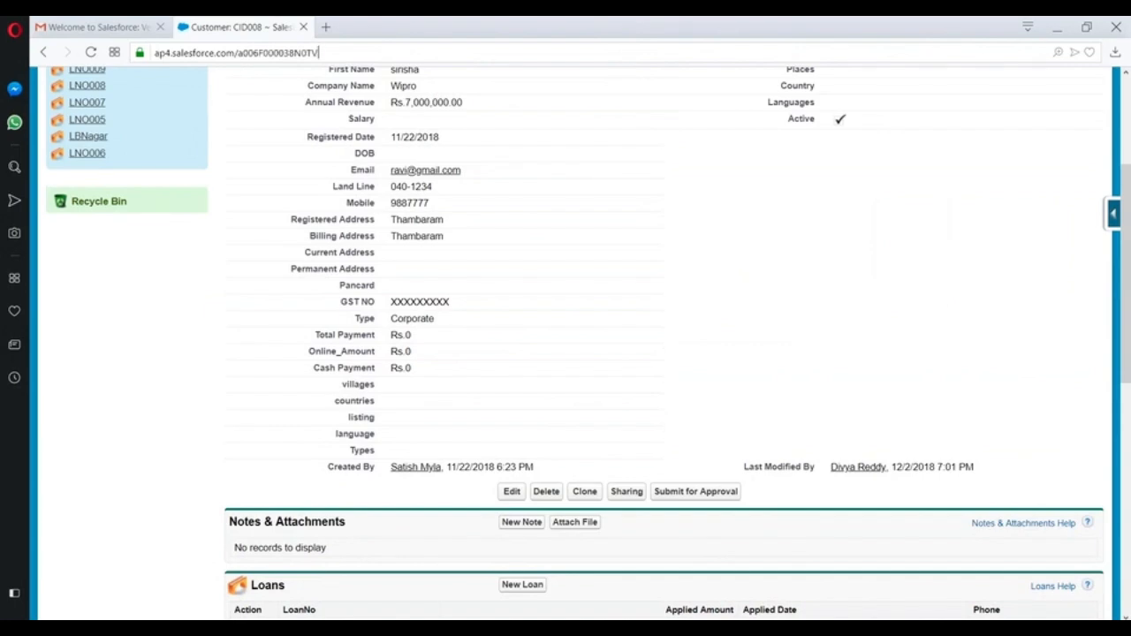
{"action": "key", "text": "Return"}
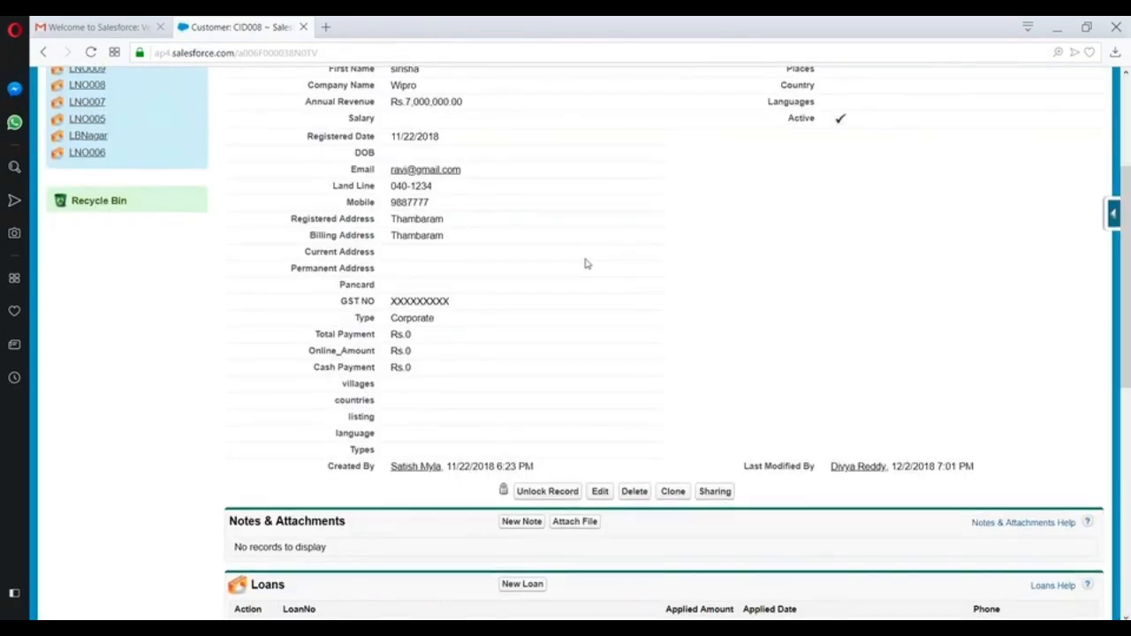
{"action": "scroll", "coordinate": [586, 292], "scroll_direction": "down", "scroll_amount": 6}
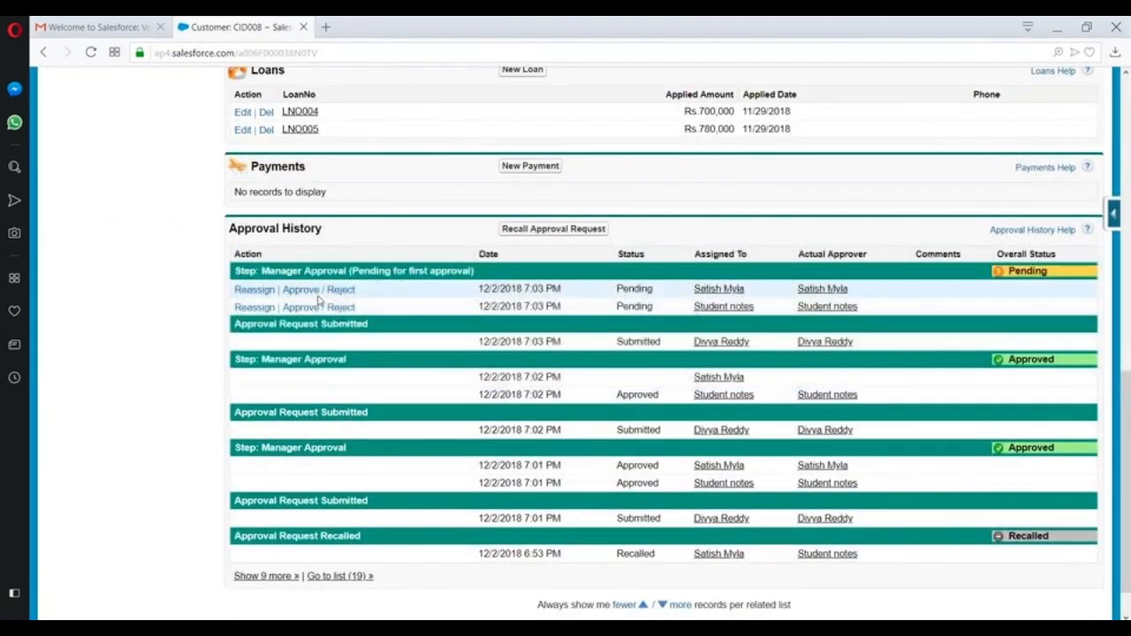
{"action": "left_click", "coordinate": [318, 305]}
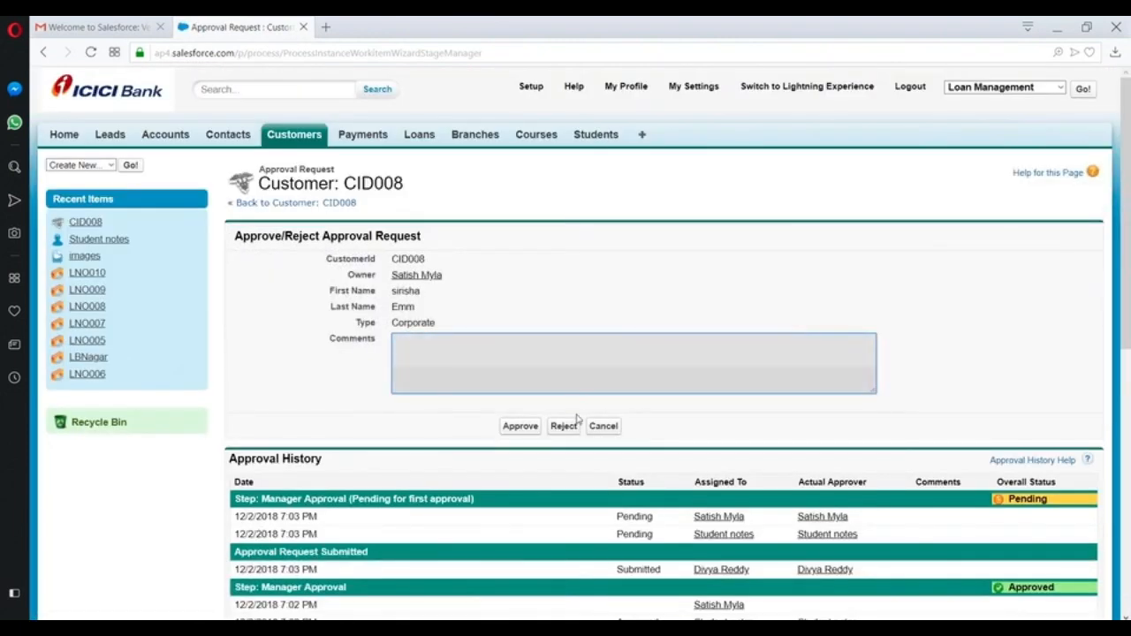
{"action": "left_click", "coordinate": [565, 425]}
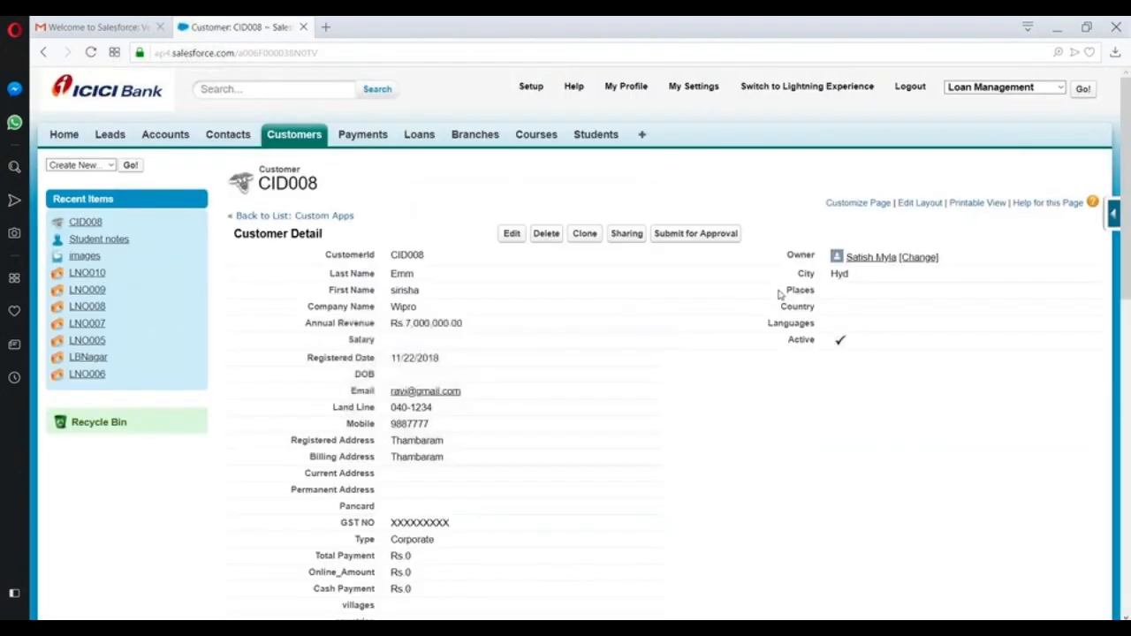
{"action": "scroll", "coordinate": [777, 292], "scroll_direction": "down", "scroll_amount": 10}
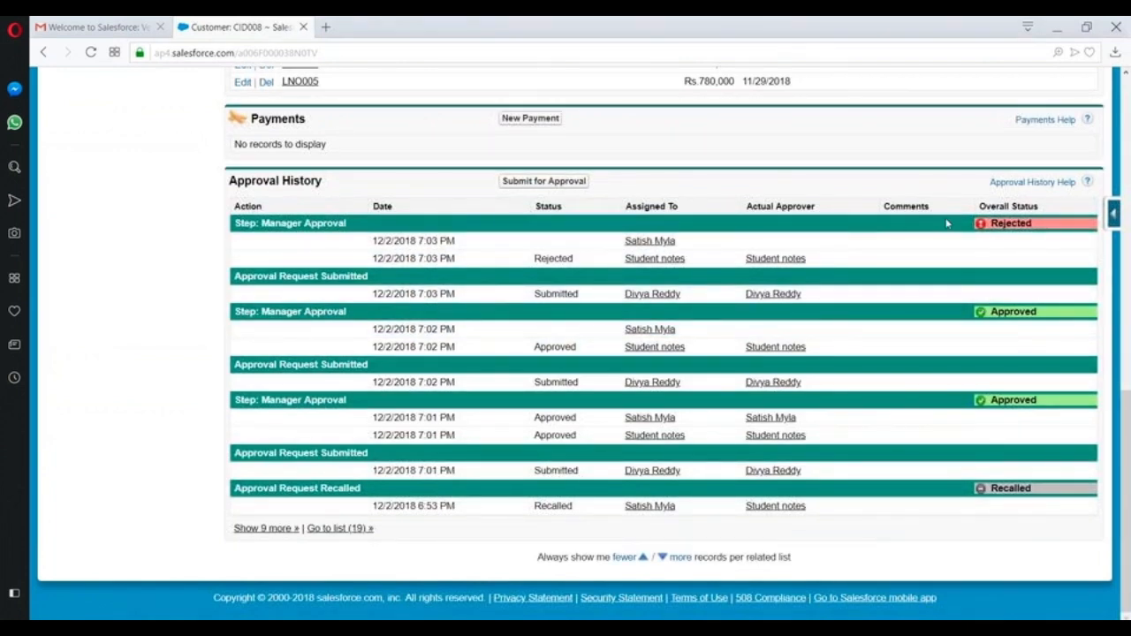
{"action": "scroll", "coordinate": [745, 245], "scroll_direction": "up", "scroll_amount": 10}
{"action": "scroll", "coordinate": [670, 186], "scroll_direction": "up", "scroll_amount": 2}
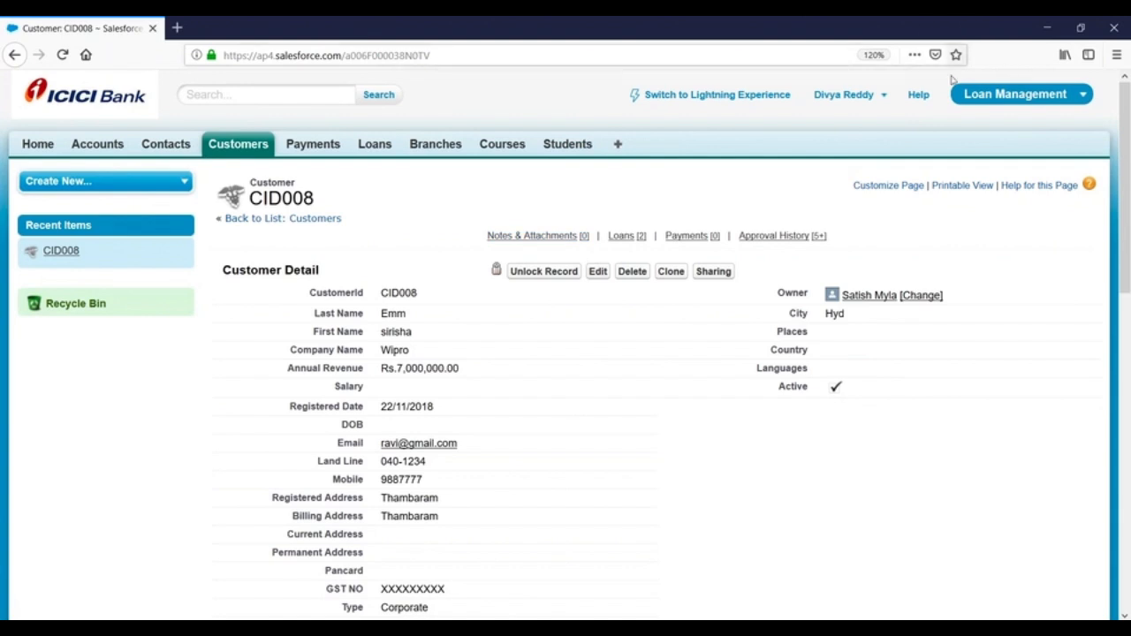
- Log out of both the submitting user's and the administrator's Salesforce sessions
{"action": "left_click", "coordinate": [848, 94]}
{"action": "left_click", "coordinate": [775, 188]}
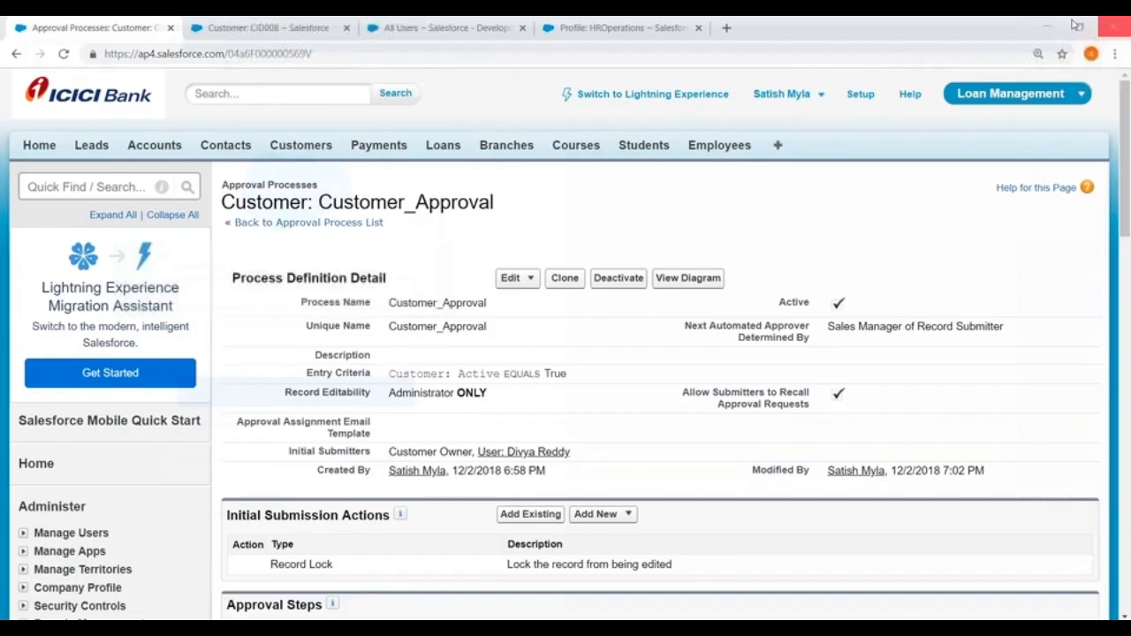
{"action": "left_click", "coordinate": [616, 29]}
{"action": "scroll", "coordinate": [707, 177], "scroll_direction": "up", "scroll_amount": 3}
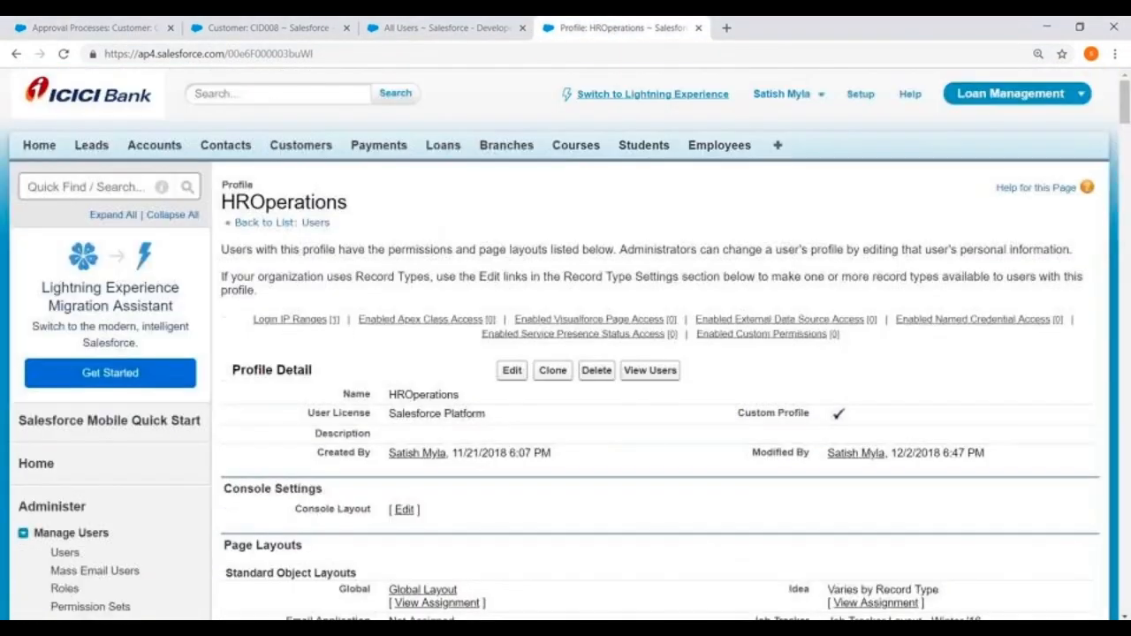
{"action": "left_click", "coordinate": [804, 97]}
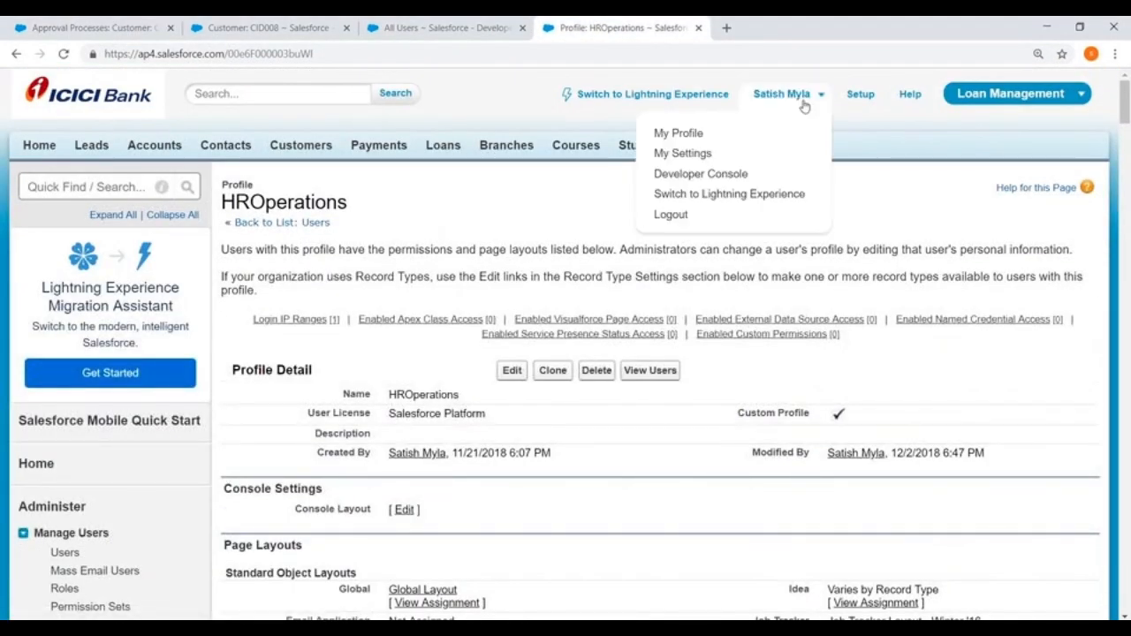
{"action": "left_click", "coordinate": [670, 215]}
- Close all remaining browser pages and open Paint's File menu on the approval-steps diagram
{"action": "left_click", "coordinate": [699, 28]}
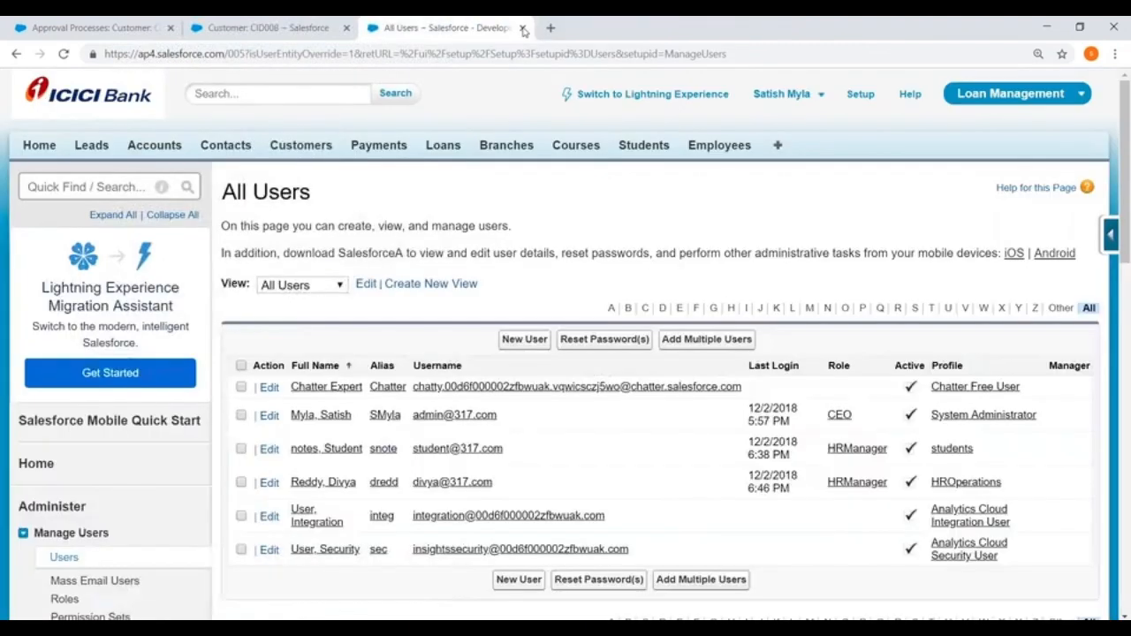
{"action": "left_click", "coordinate": [523, 28]}
{"action": "key", "text": "ctrl+w"}
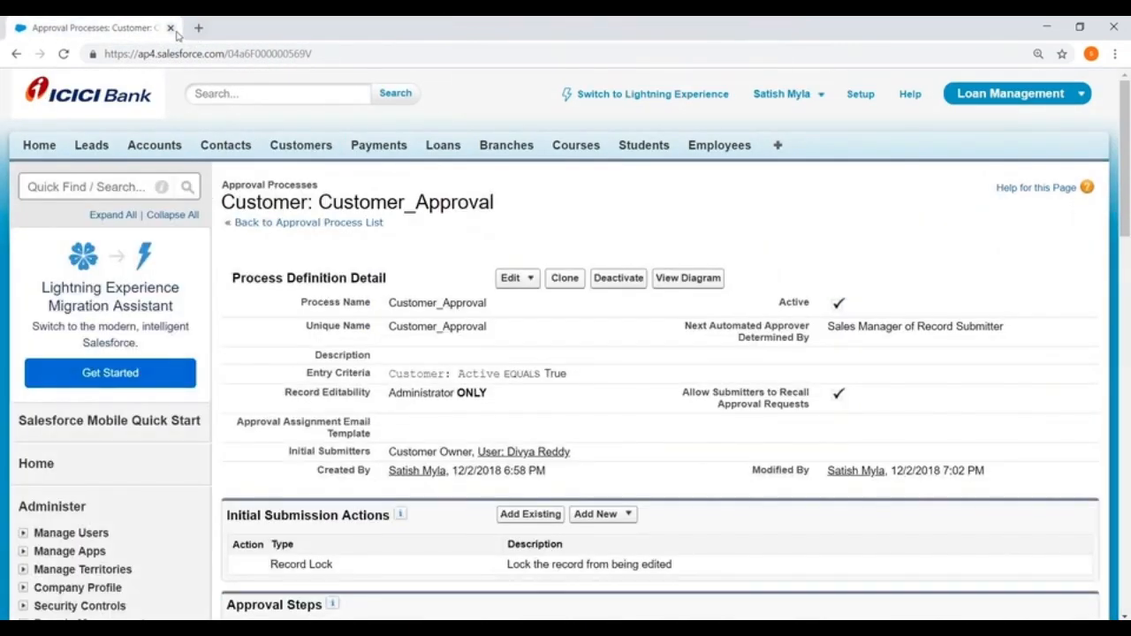
{"action": "left_click", "coordinate": [171, 29]}
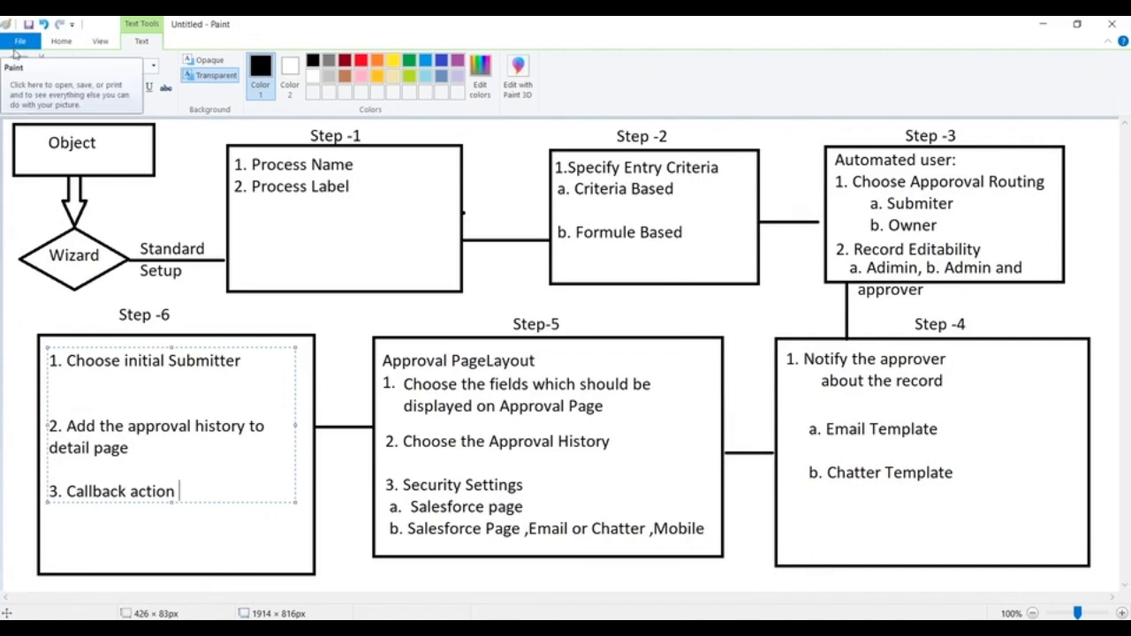
{"action": "left_click", "coordinate": [18, 41]}
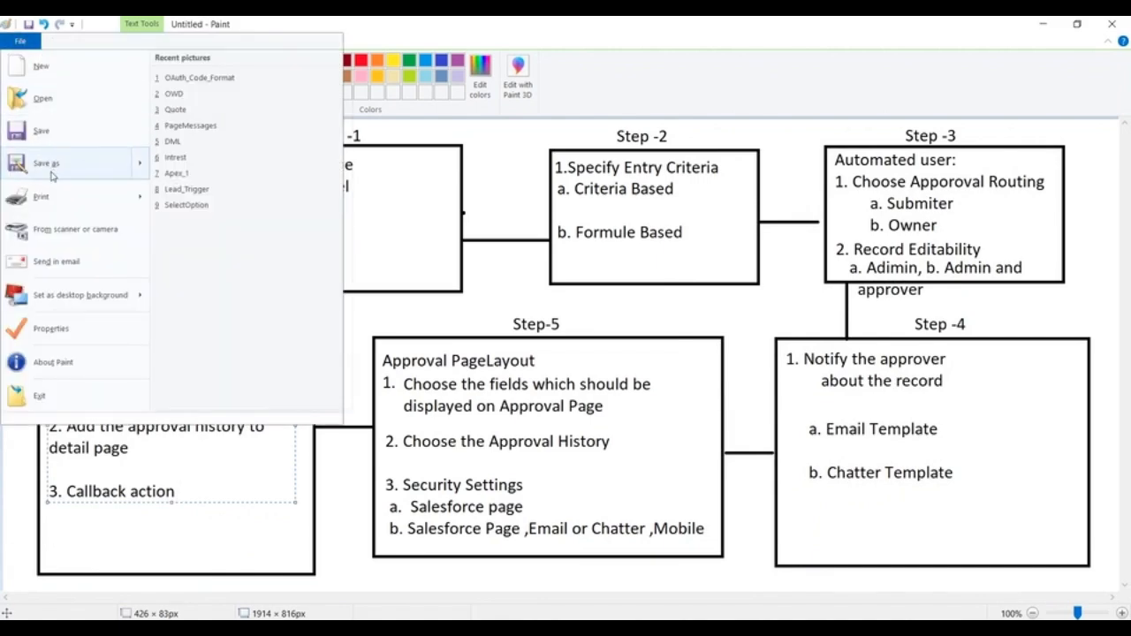